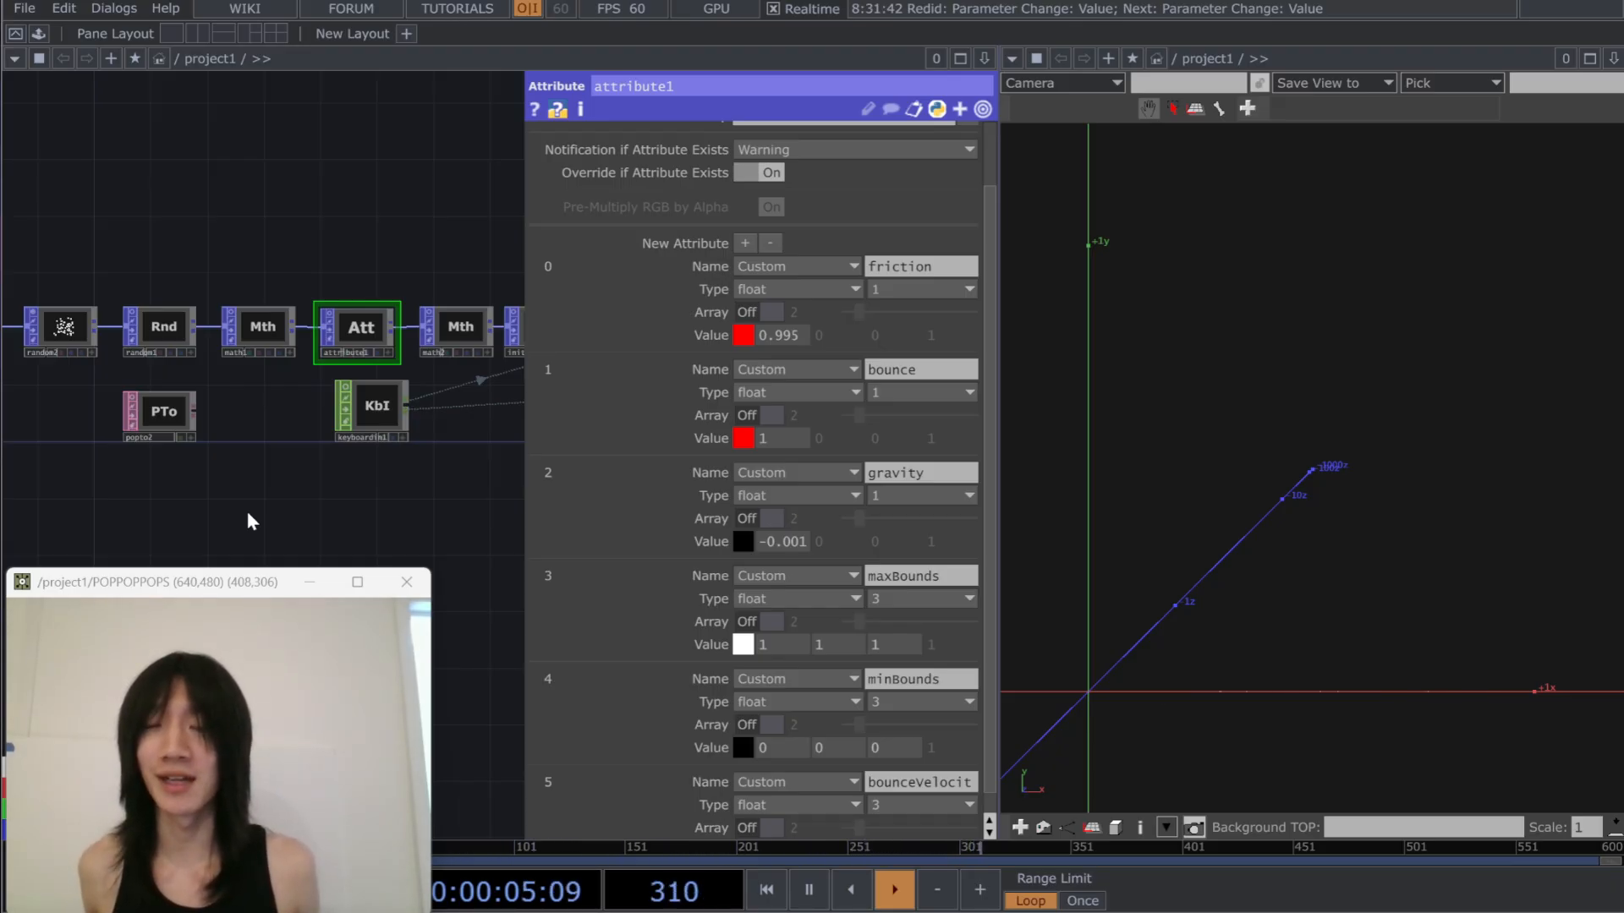
Set the gravity attribute to 0 and the bounce attribute to 2, retriggering the particle simulation after each change
key(2)
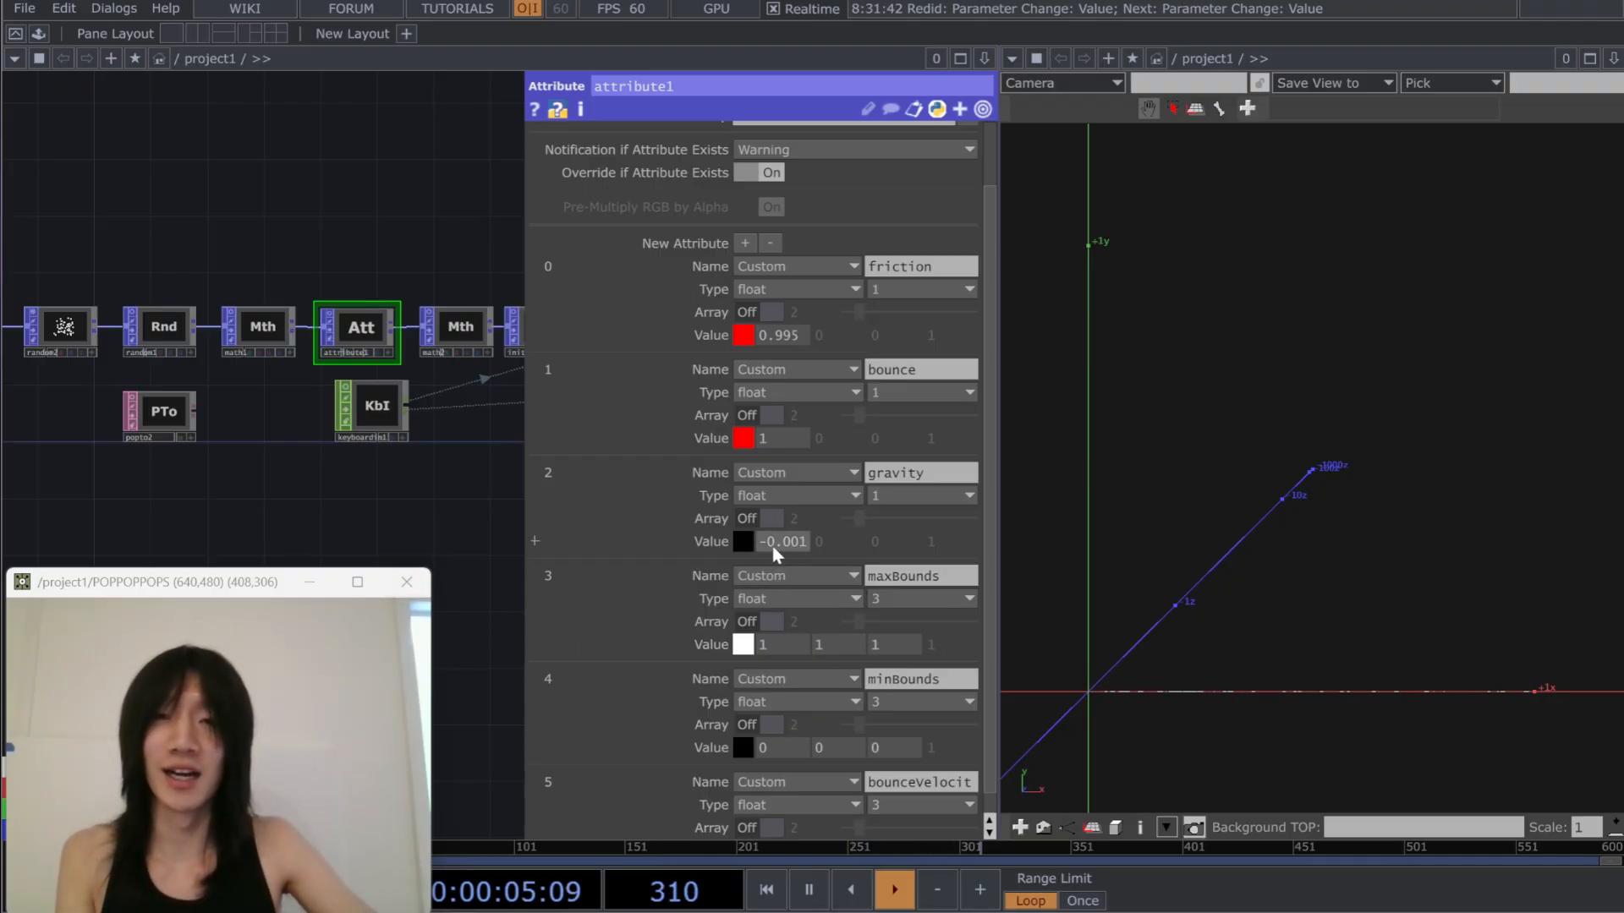
drag(761, 548, 993, 556)
key(BackSpace)
text(0)
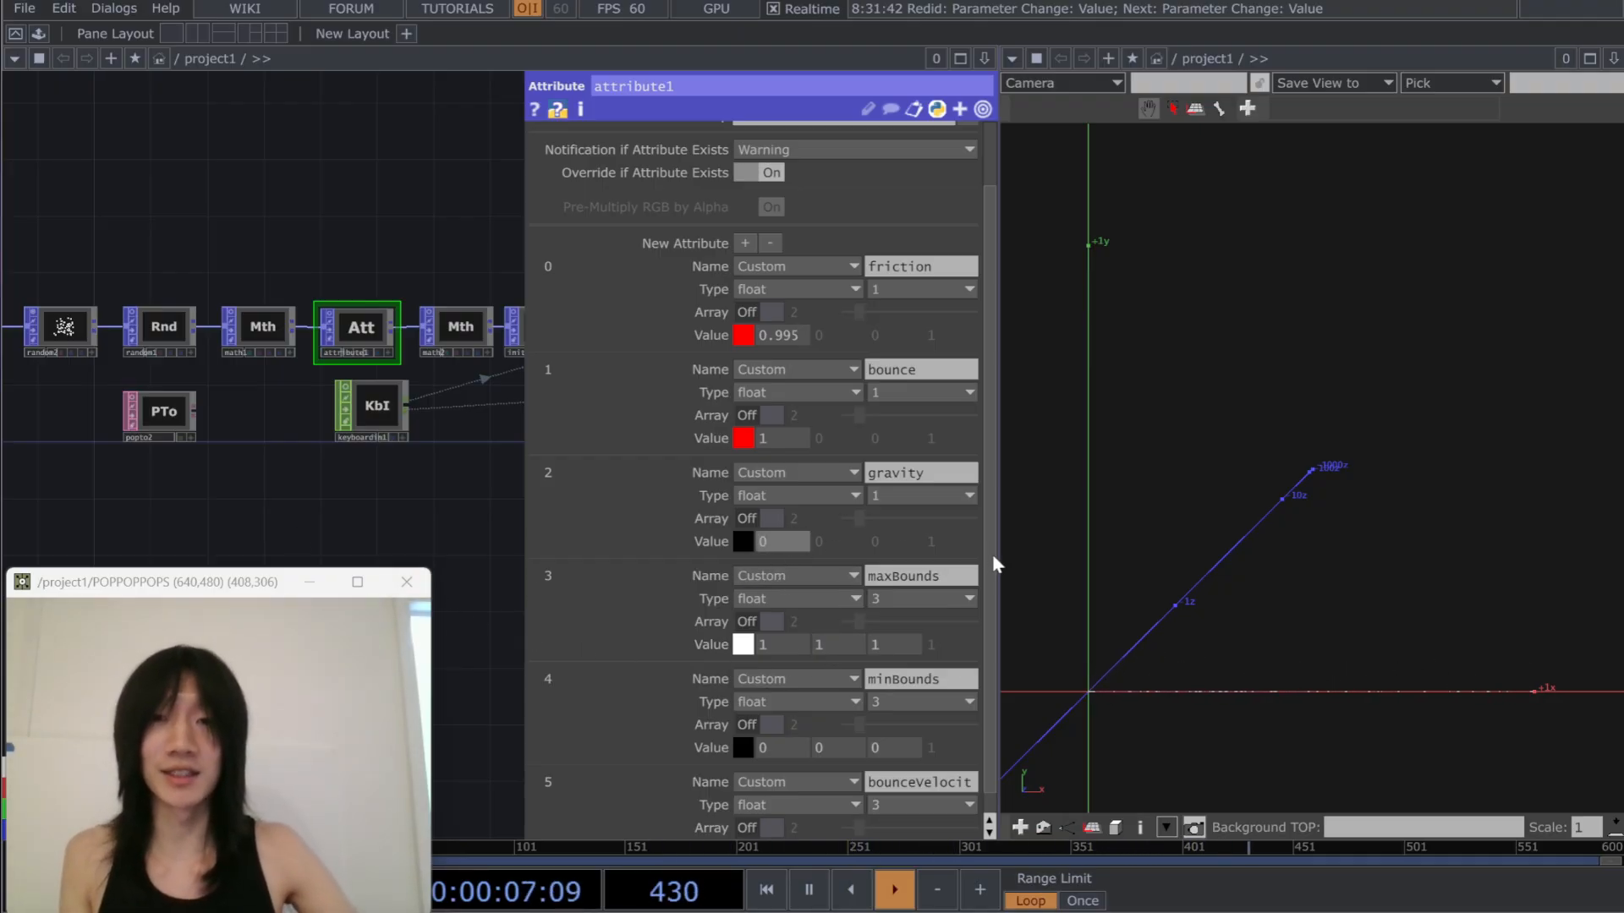
click(445, 517)
key(1)
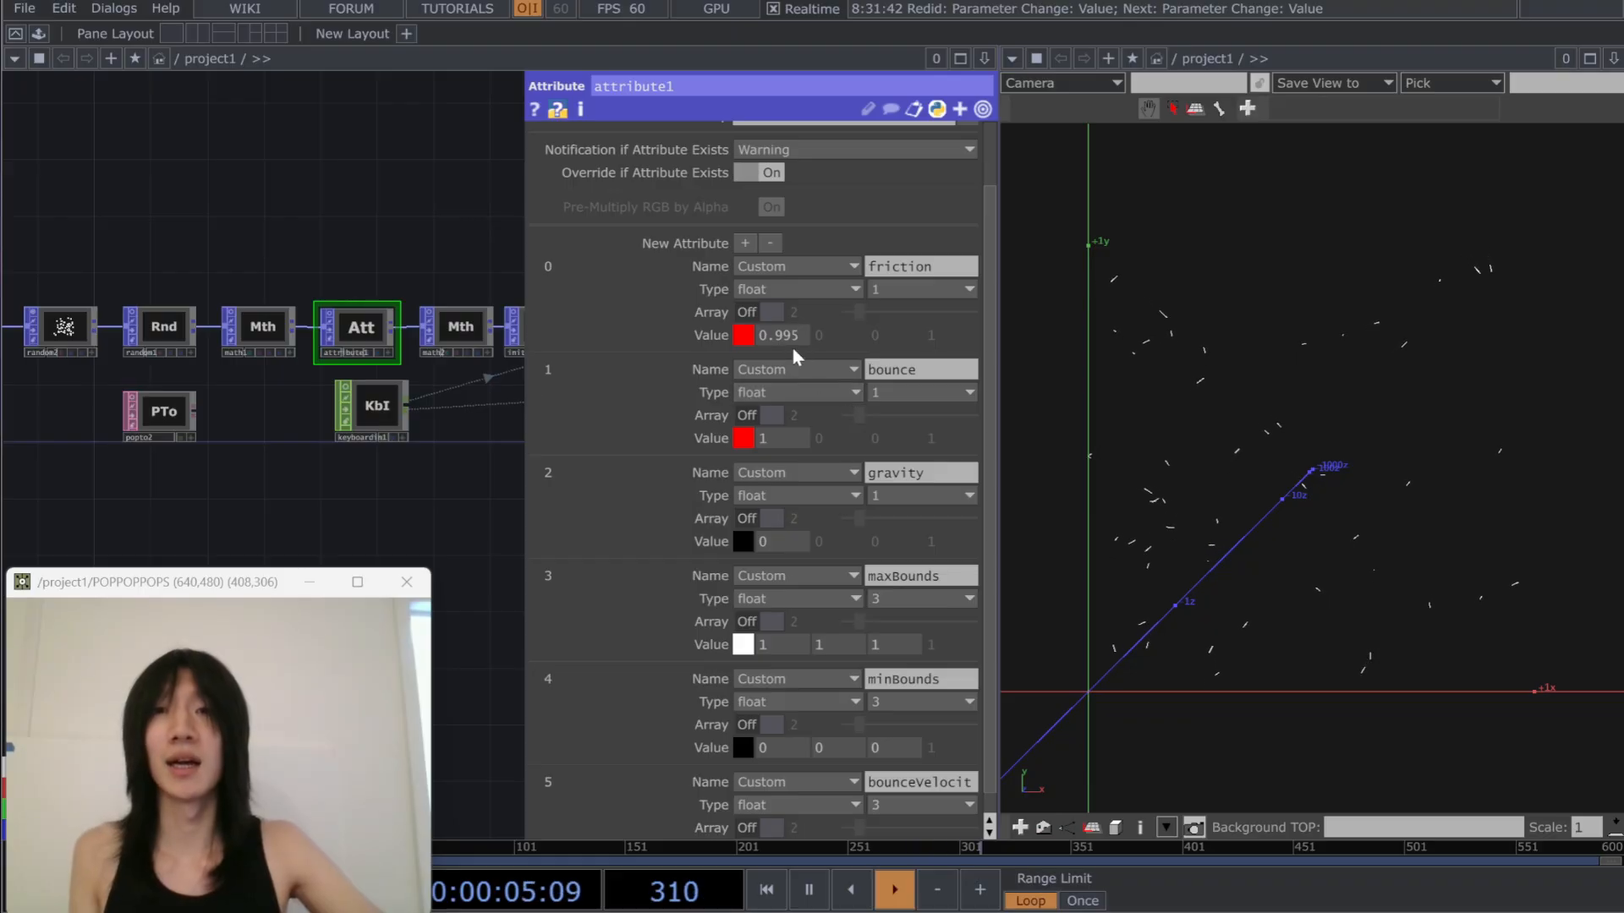
click(786, 441)
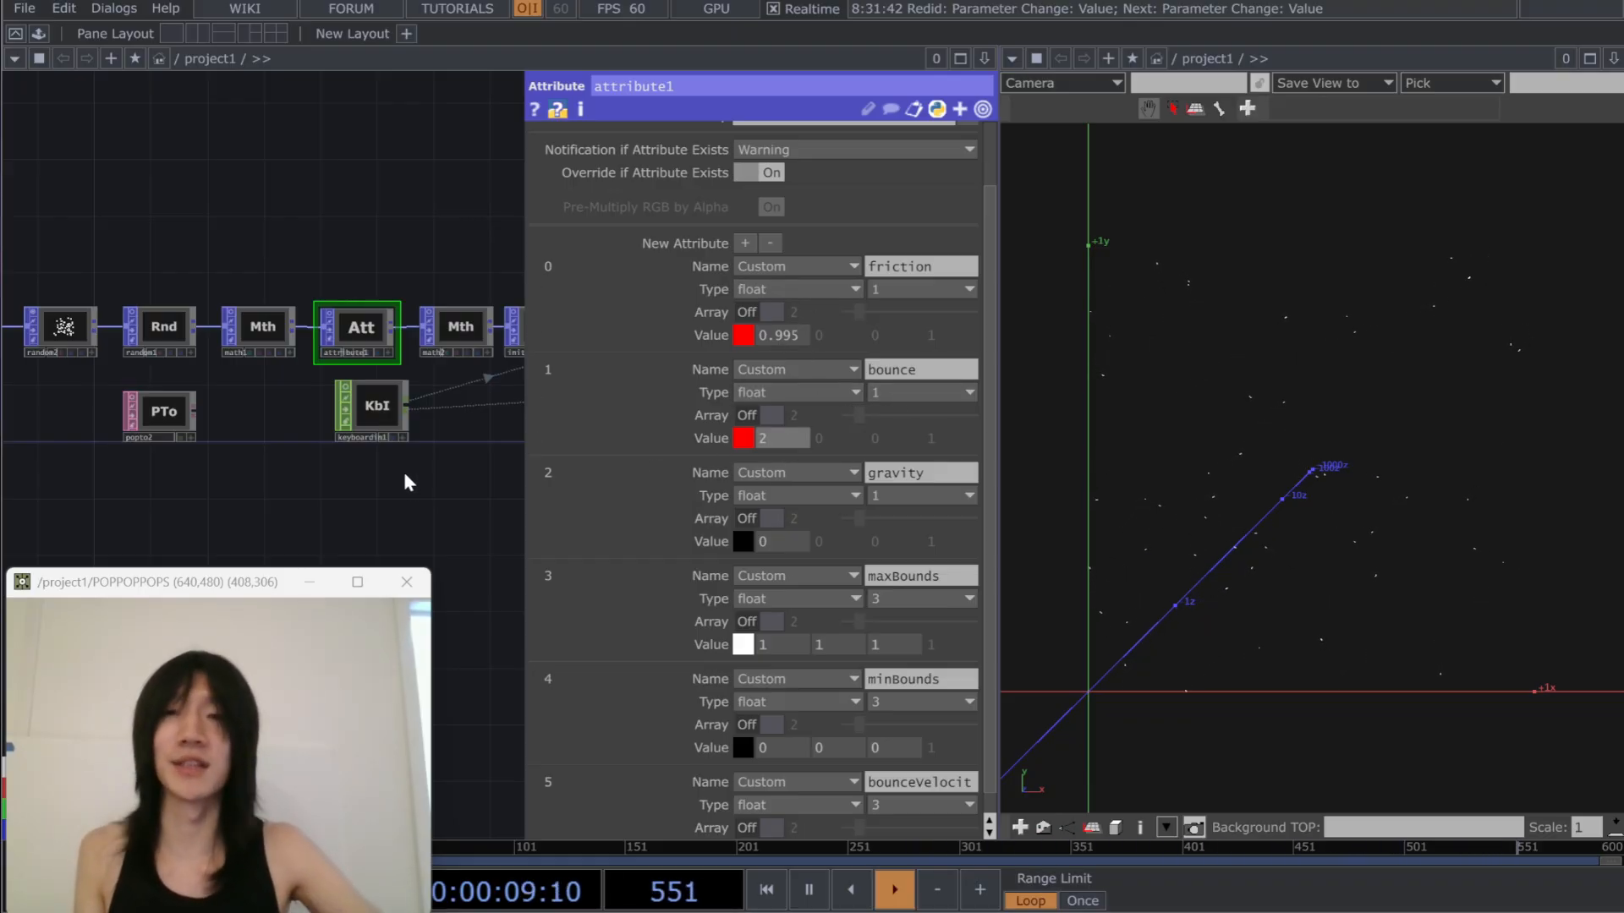
key(1)
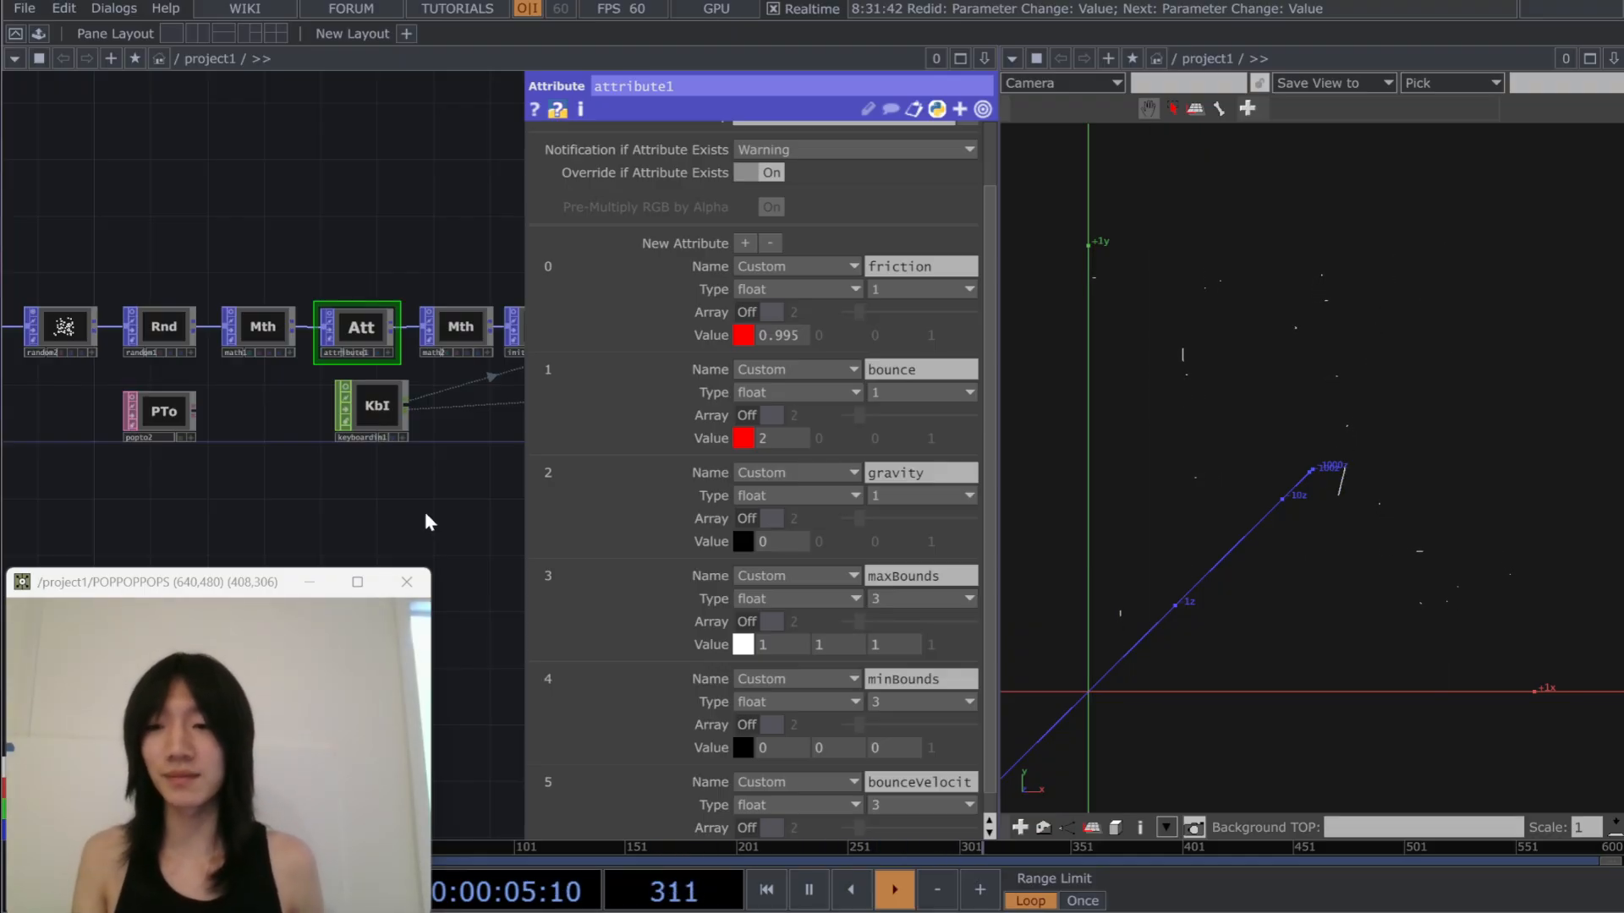
Look over the list of available POP operators and the complete node chain of the finished network
key(Tab)
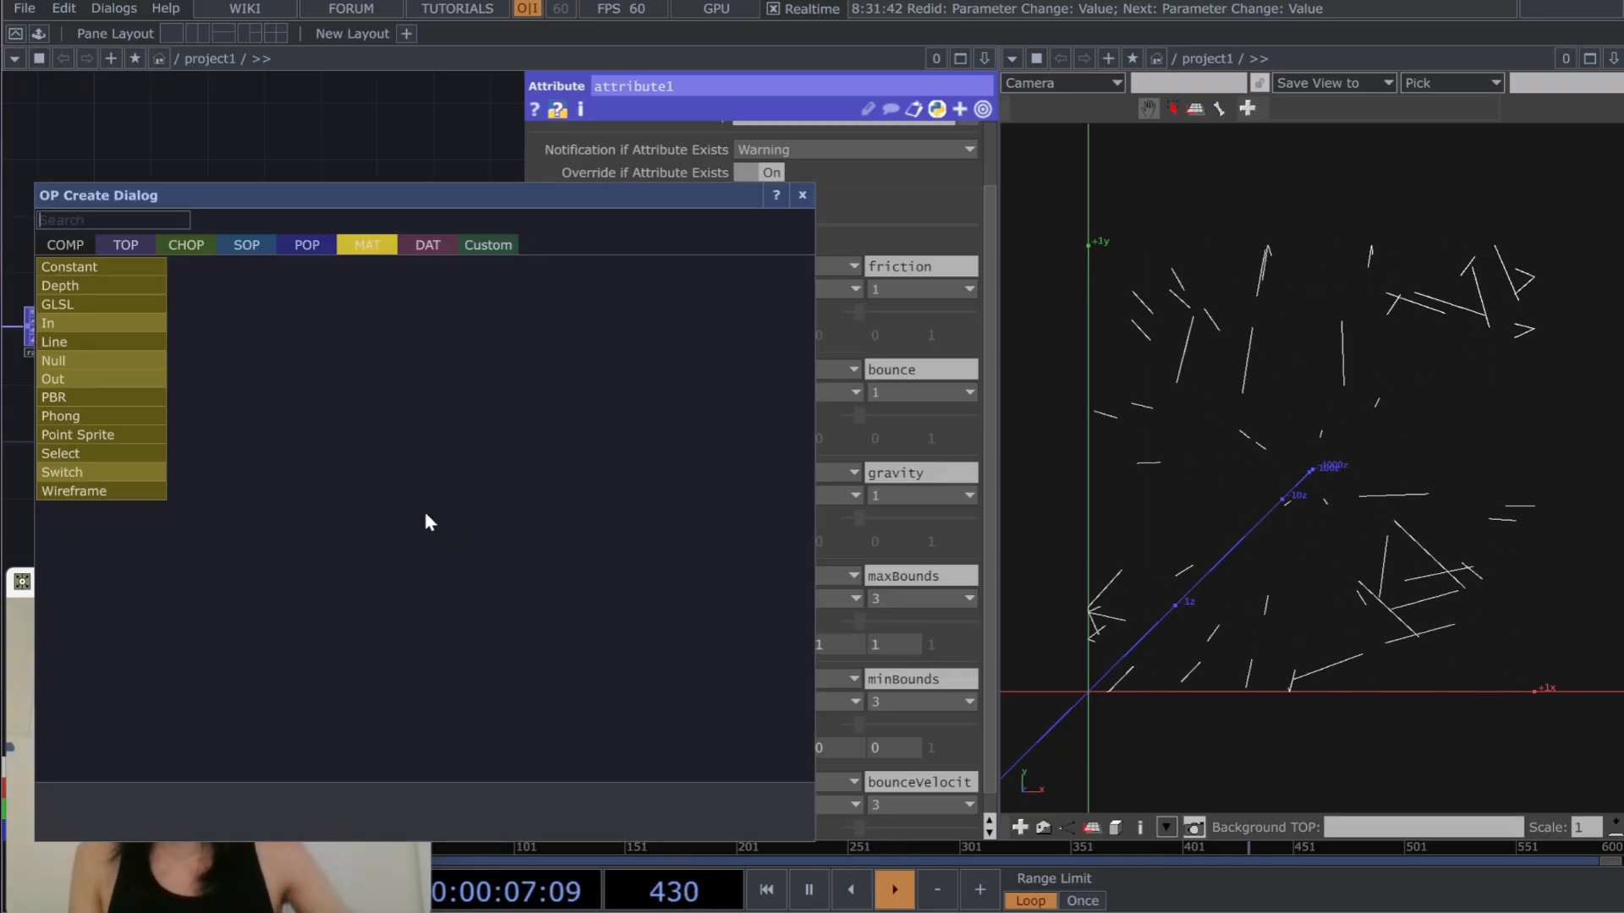
click(304, 246)
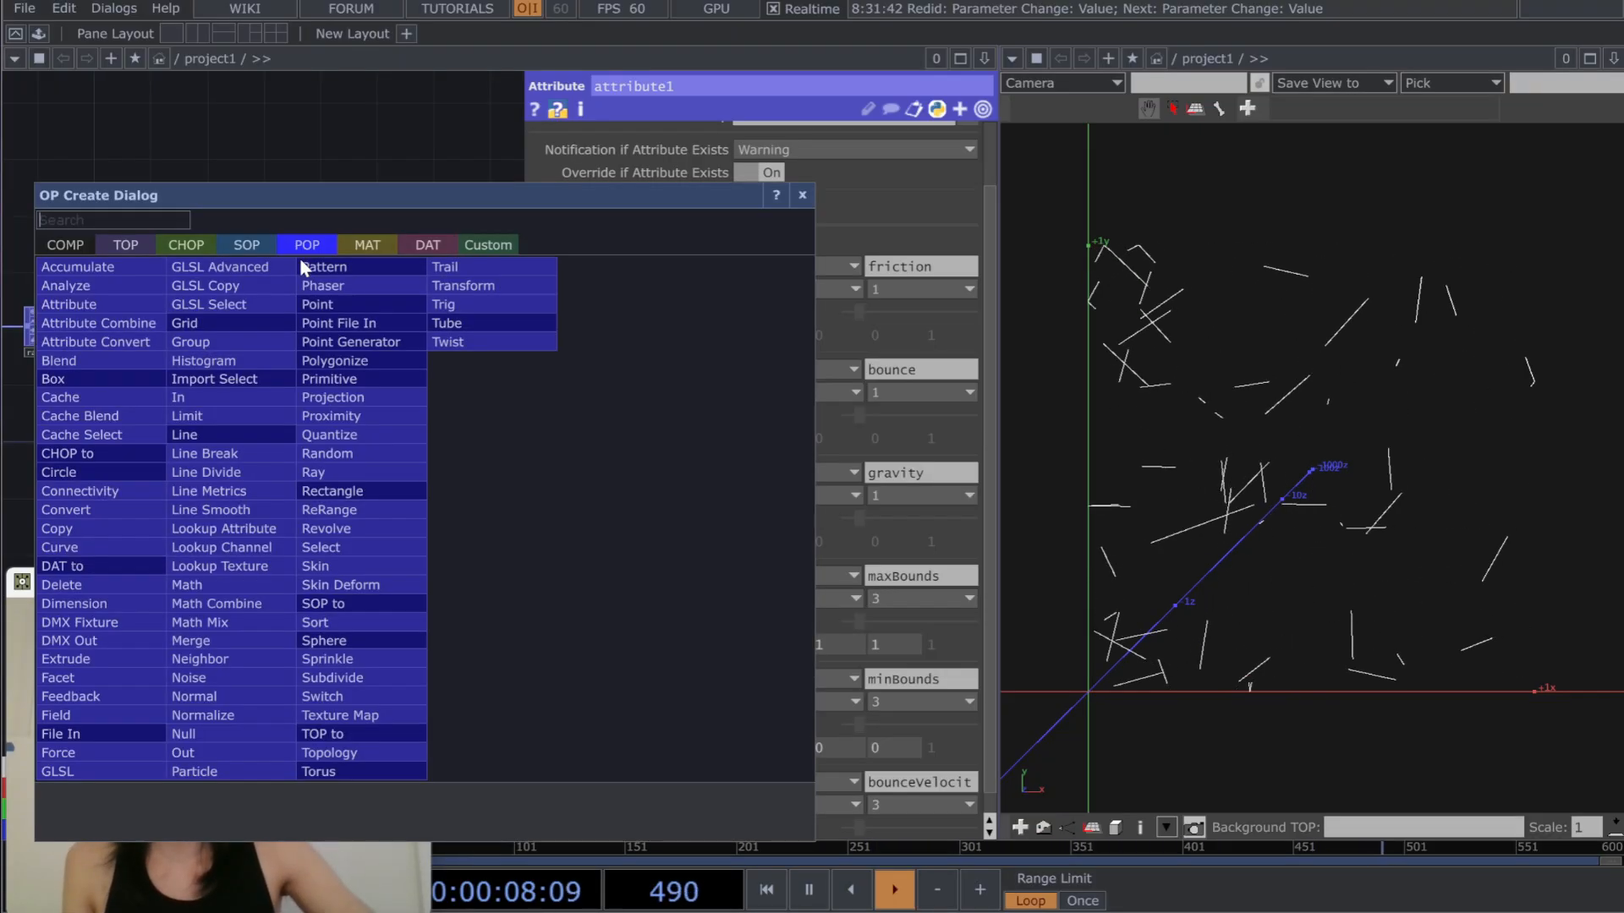
click(801, 195)
drag(350, 488, 10, 539)
drag(424, 495, 199, 497)
scroll(244, 492, down, 5)
drag(430, 495, 319, 500)
drag(190, 513, 389, 518)
scroll(125, 406, down, 3)
right_drag(68, 373, 472, 496)
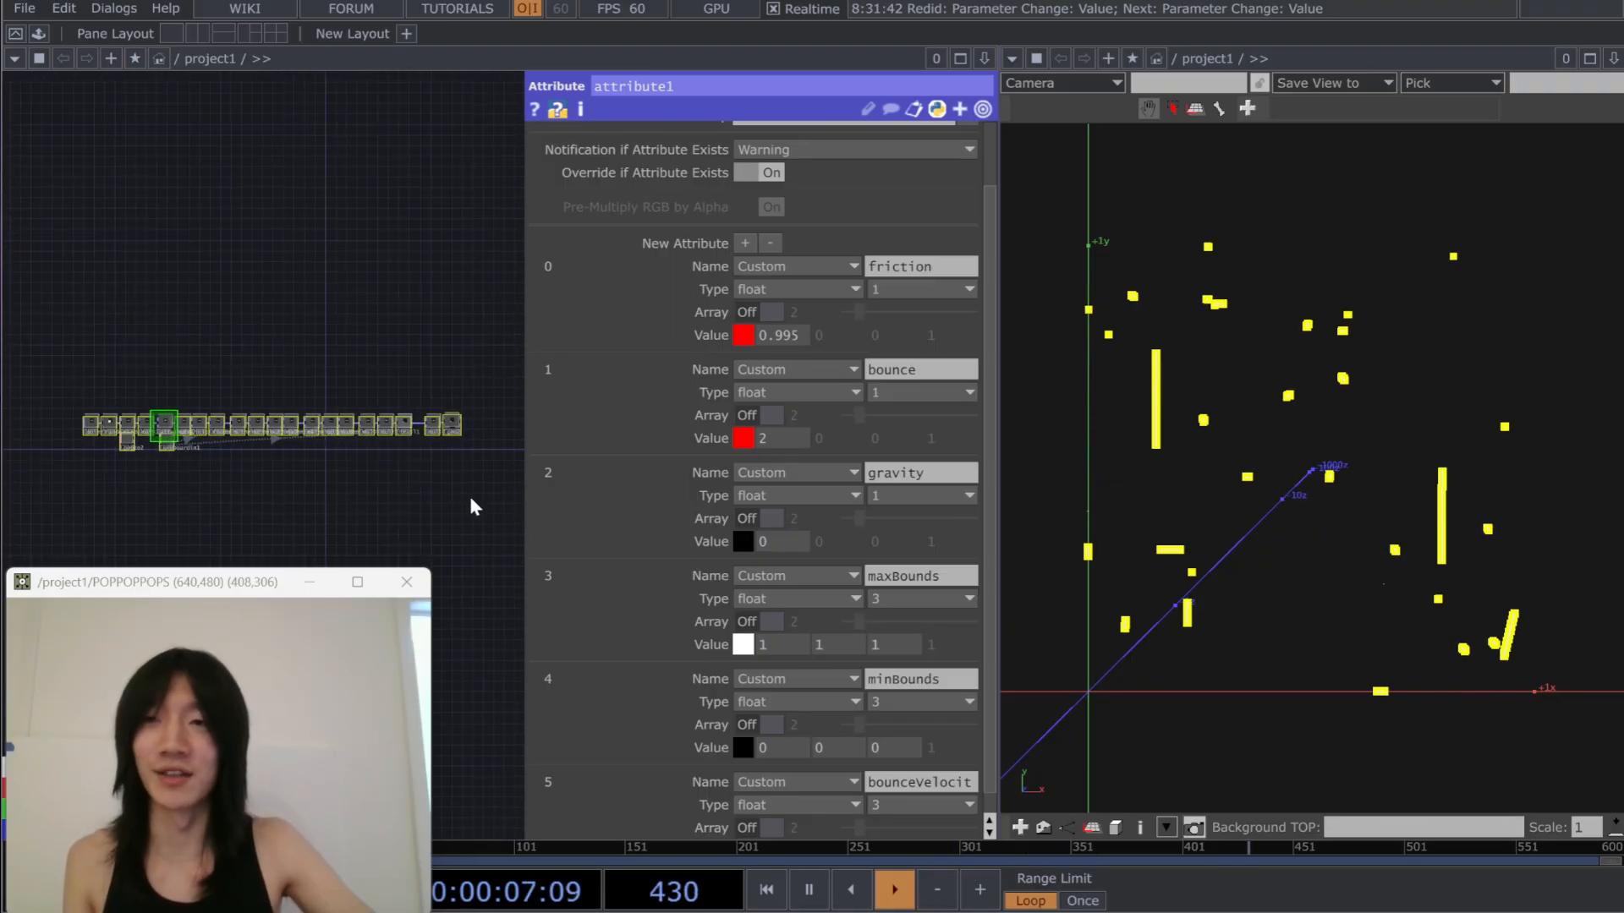
click(378, 500)
scroll(187, 461, up, 3)
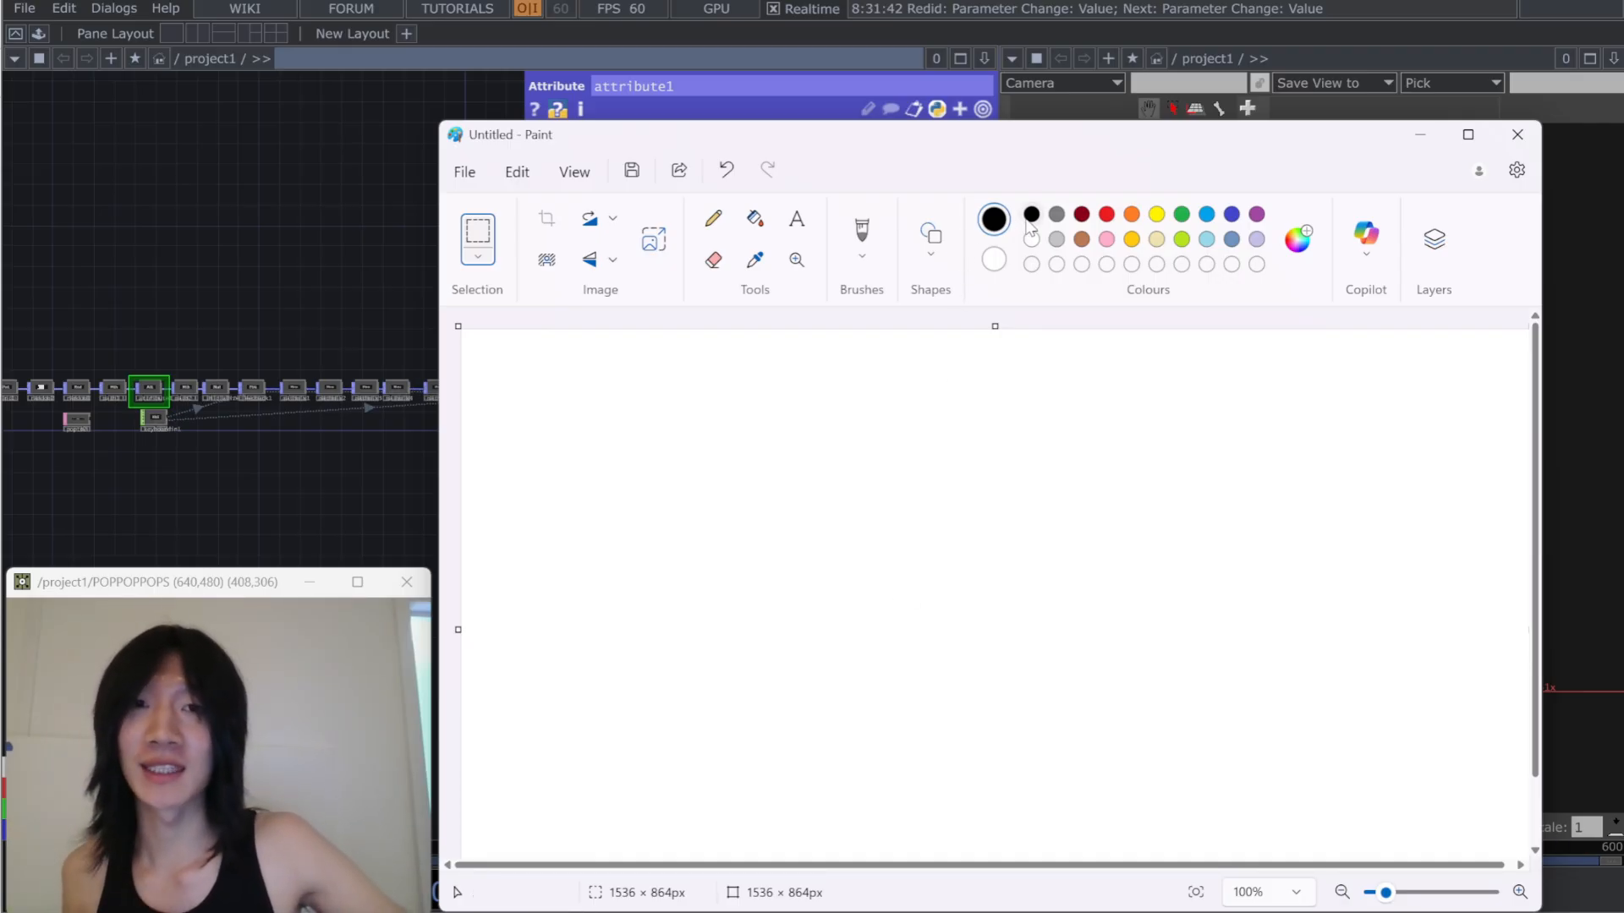
Switch to Paint and brush a black dot on the canvas with a red dot diagonally below it
click(862, 232)
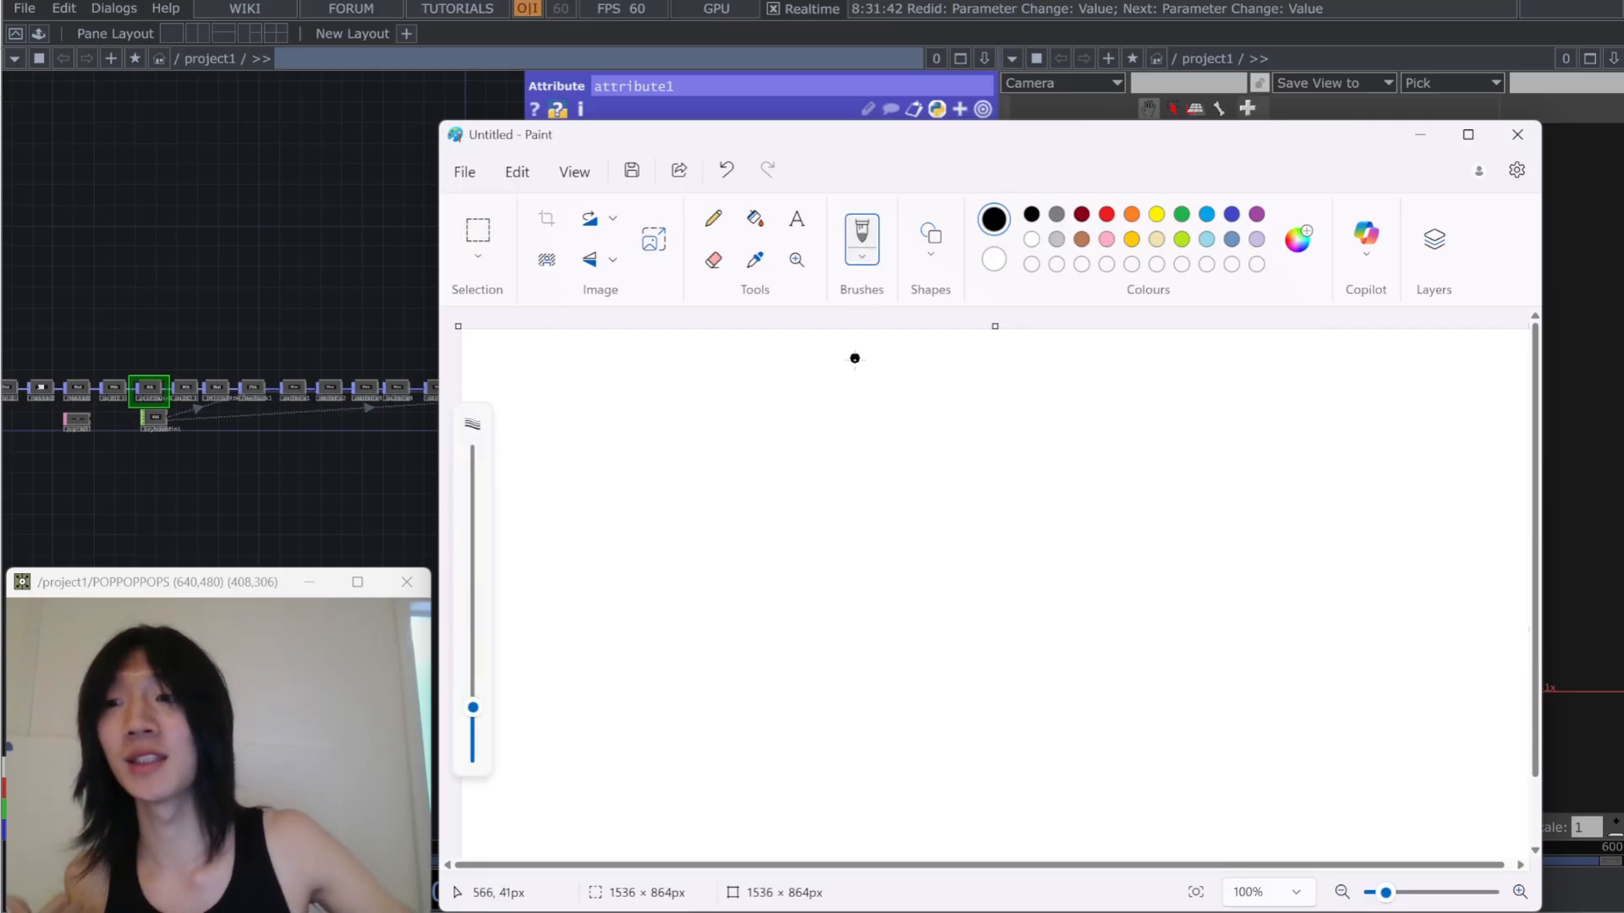
click(843, 509)
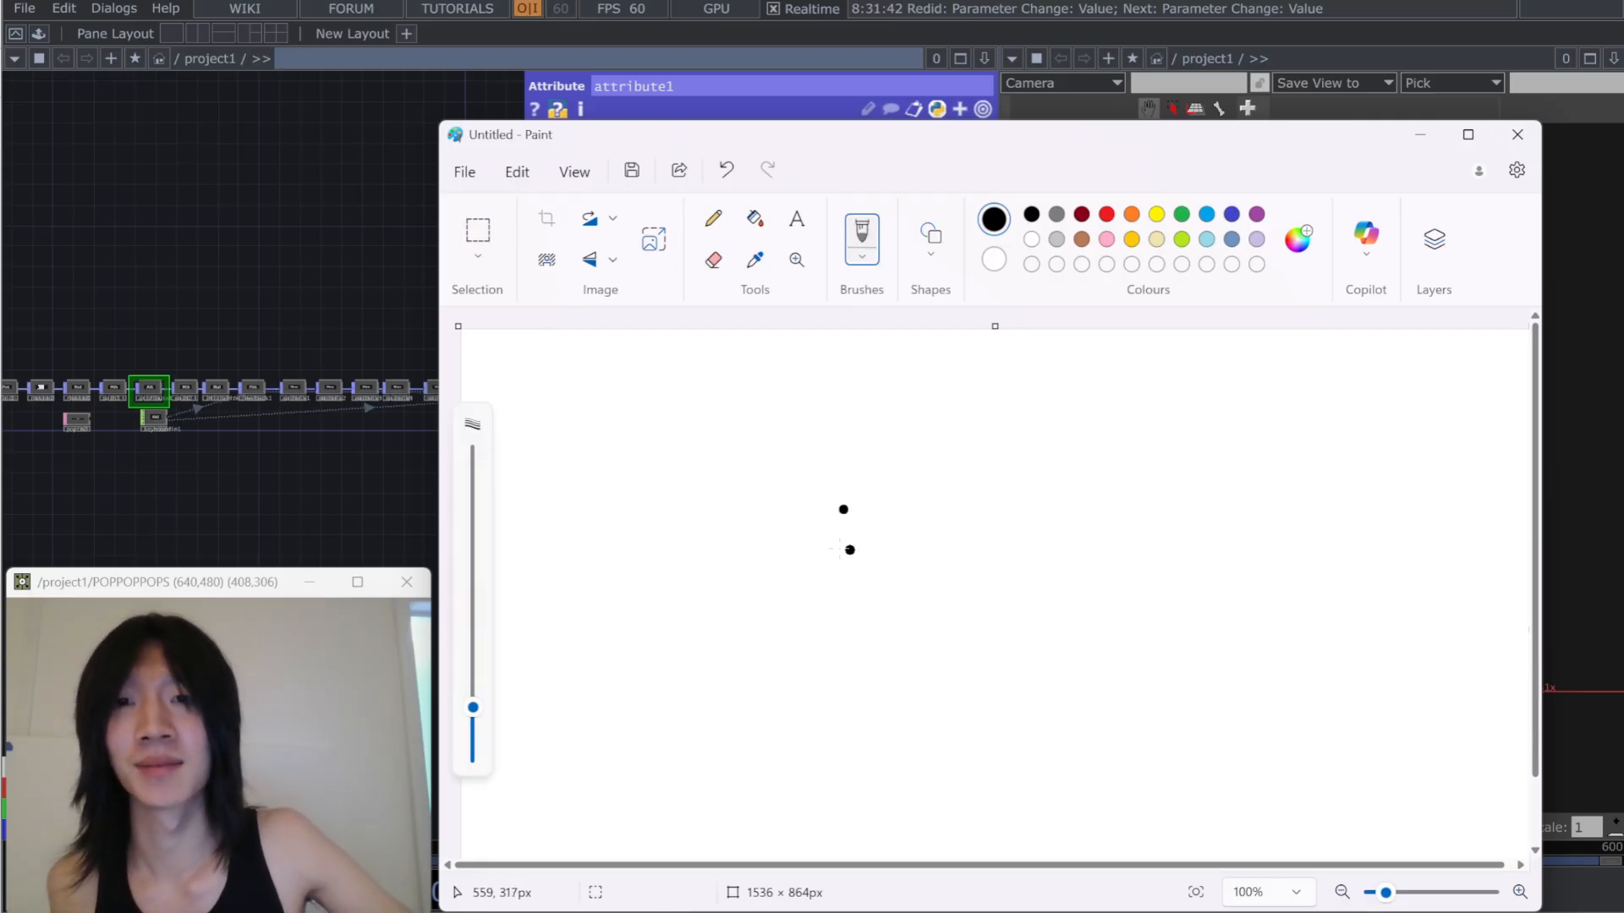
click(1106, 214)
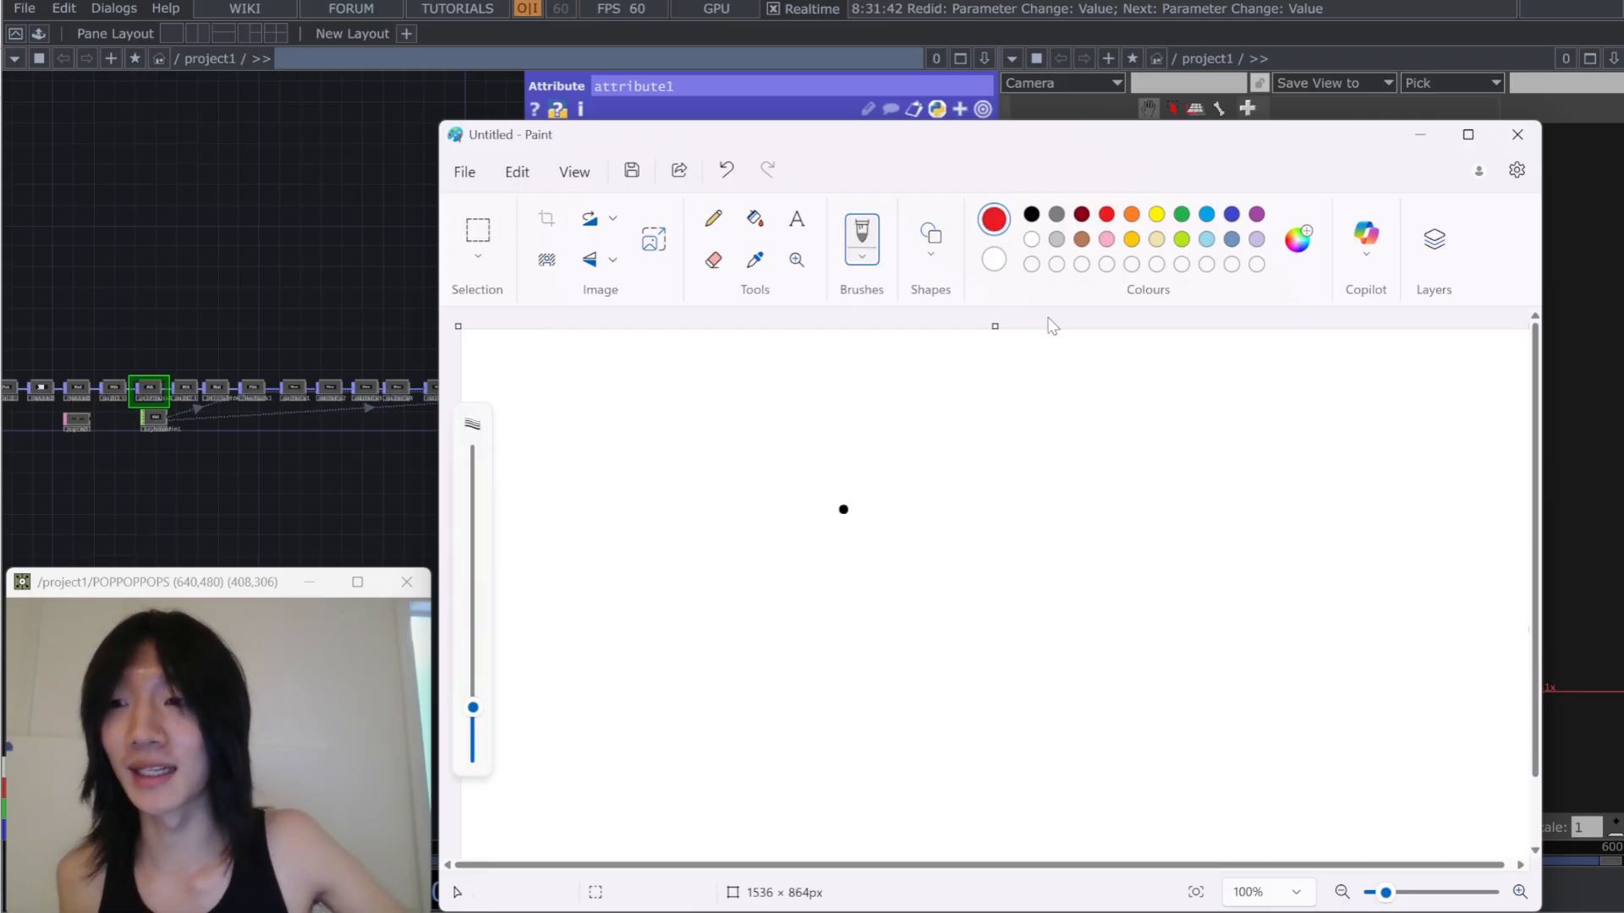
click(817, 548)
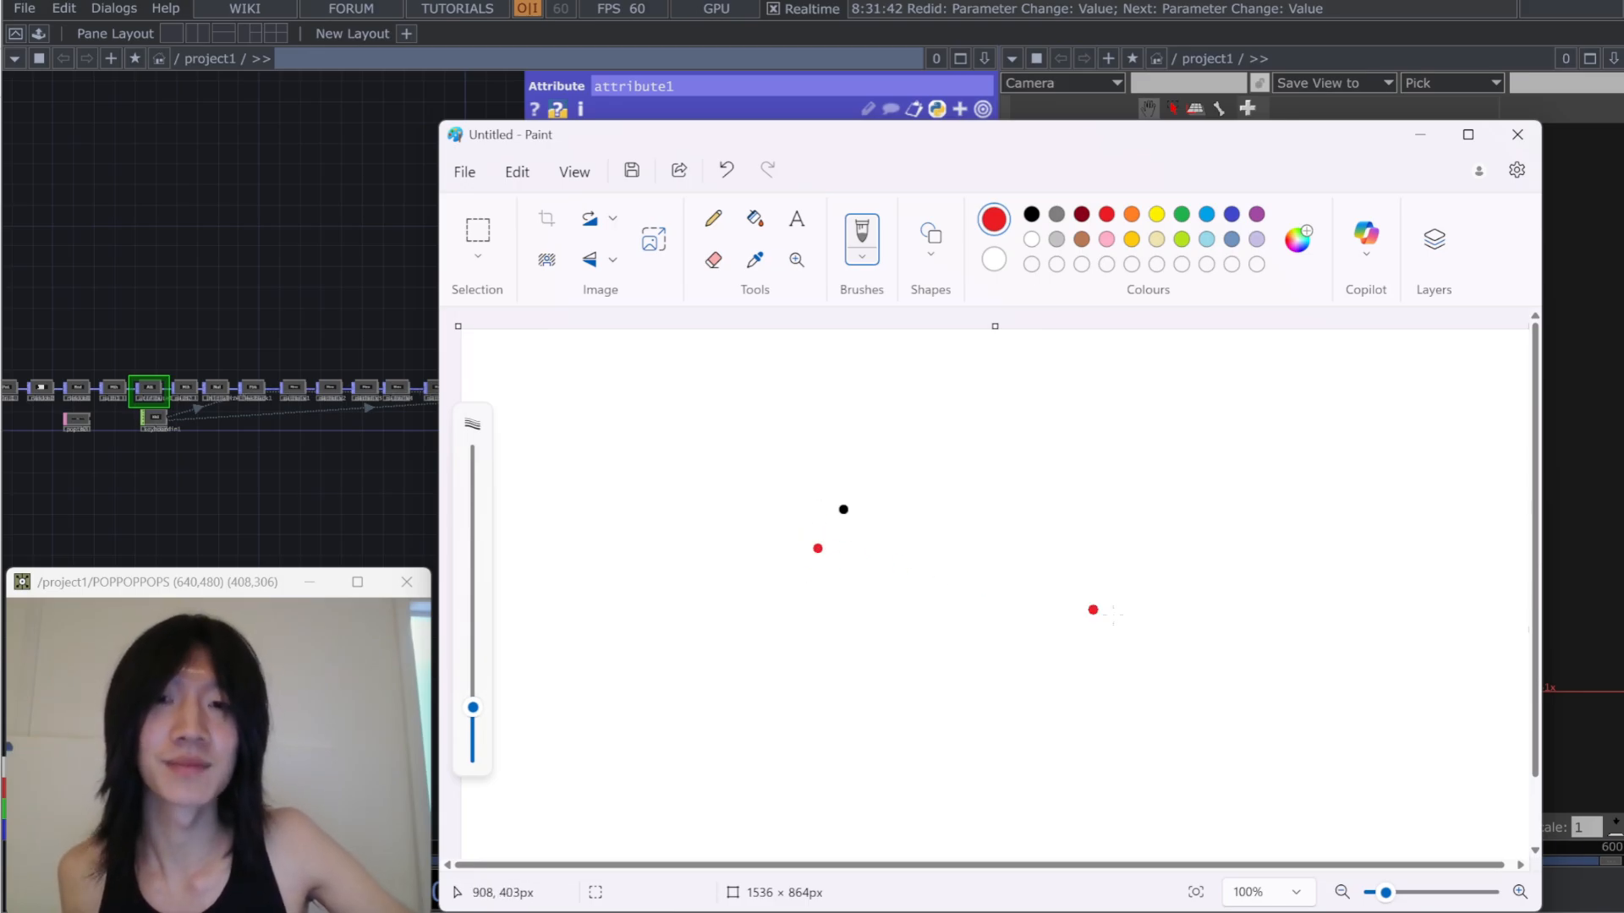
Pencil a thin black arrow from the red dot to the black dot and a second one continuing beyond it
click(715, 221)
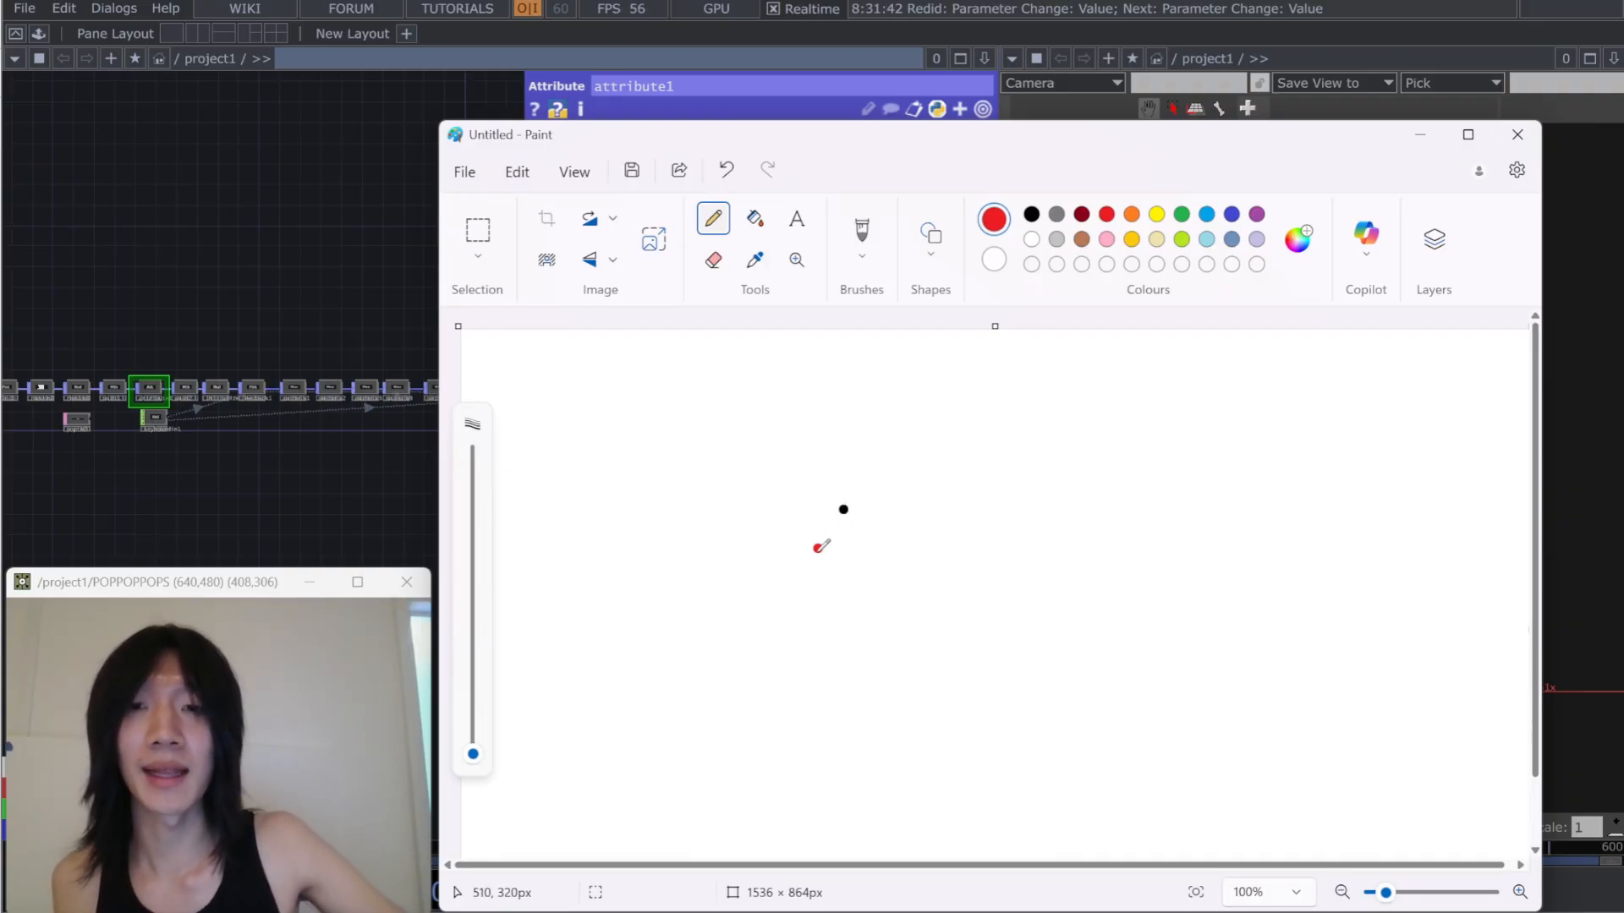
click(1030, 213)
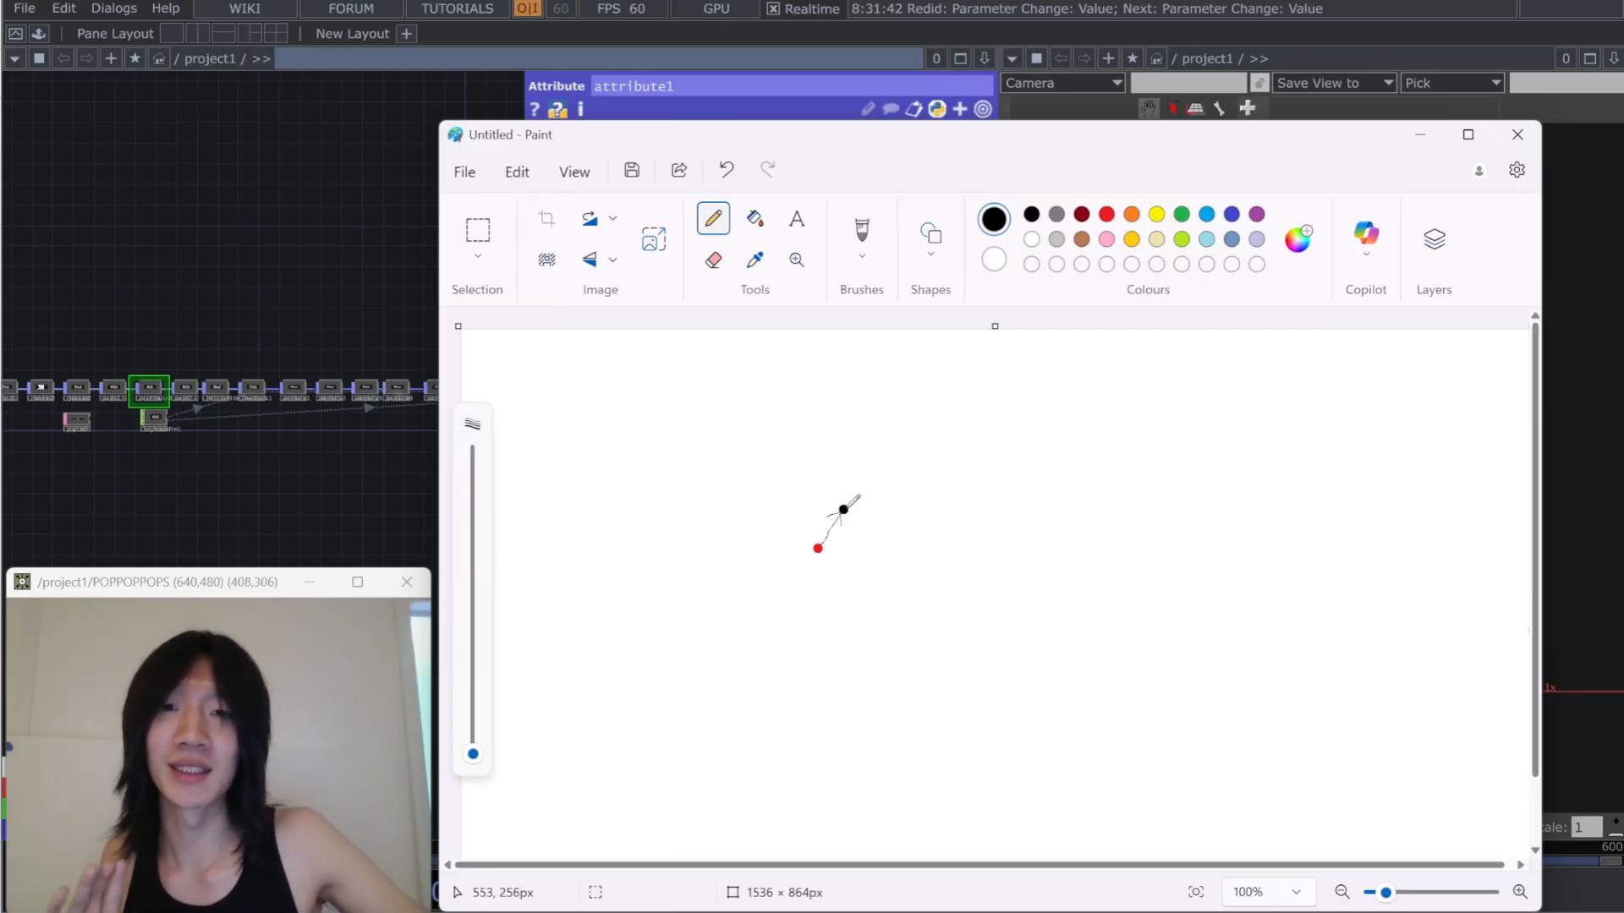
drag(844, 510, 871, 477)
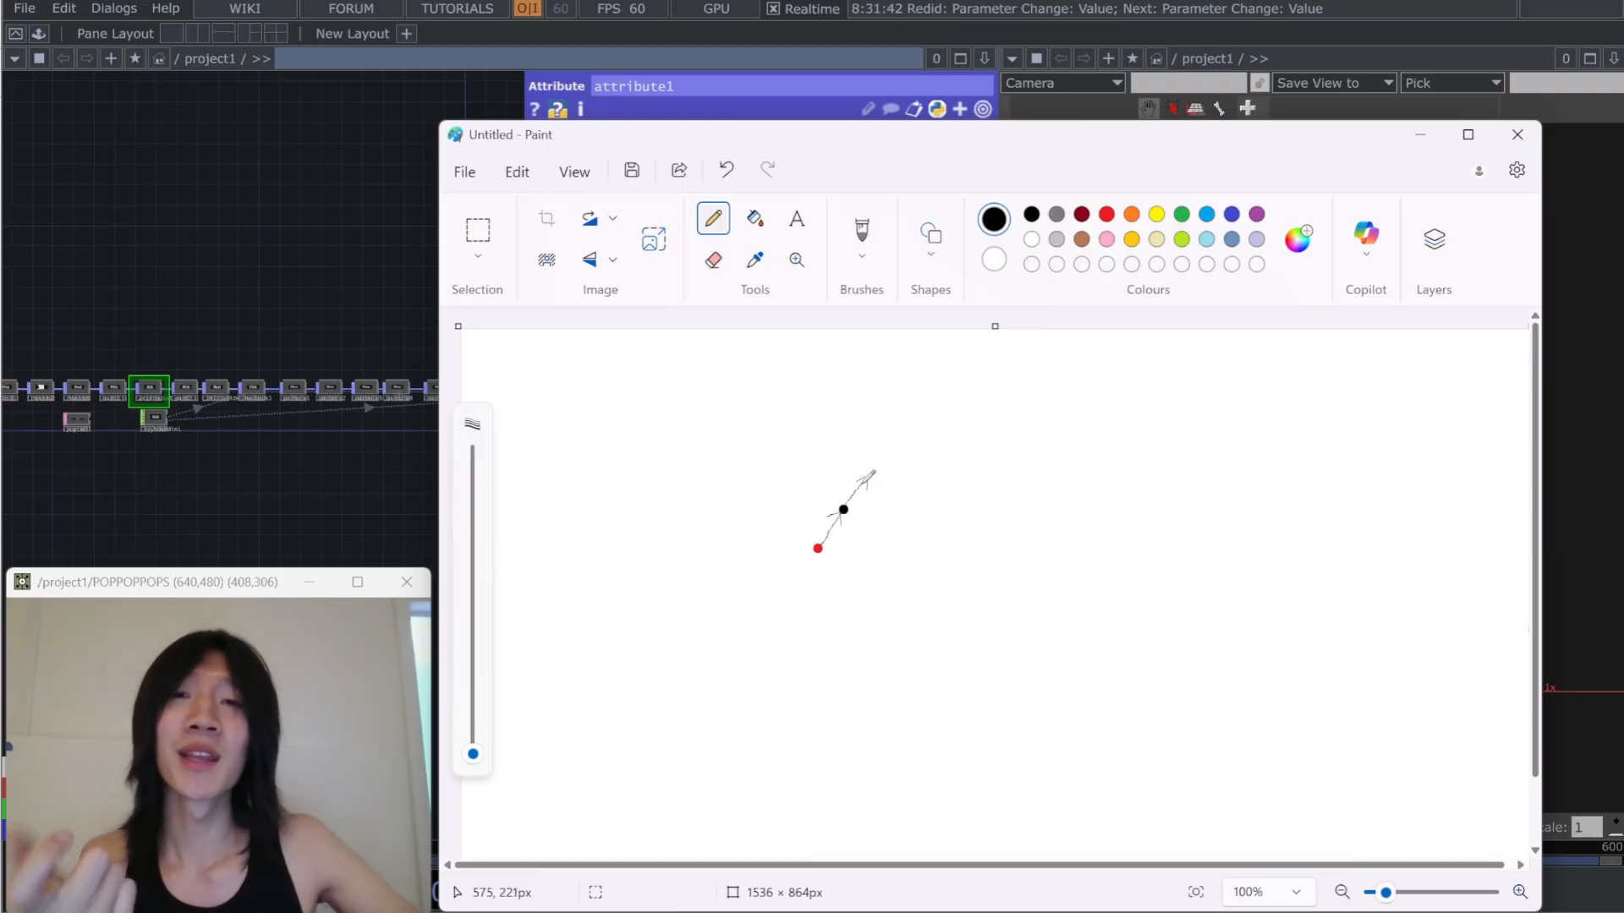
Shorten the second arrow, and add a small downward arrow from its tip ending in a black dot
click(714, 264)
drag(869, 485, 864, 479)
click(713, 218)
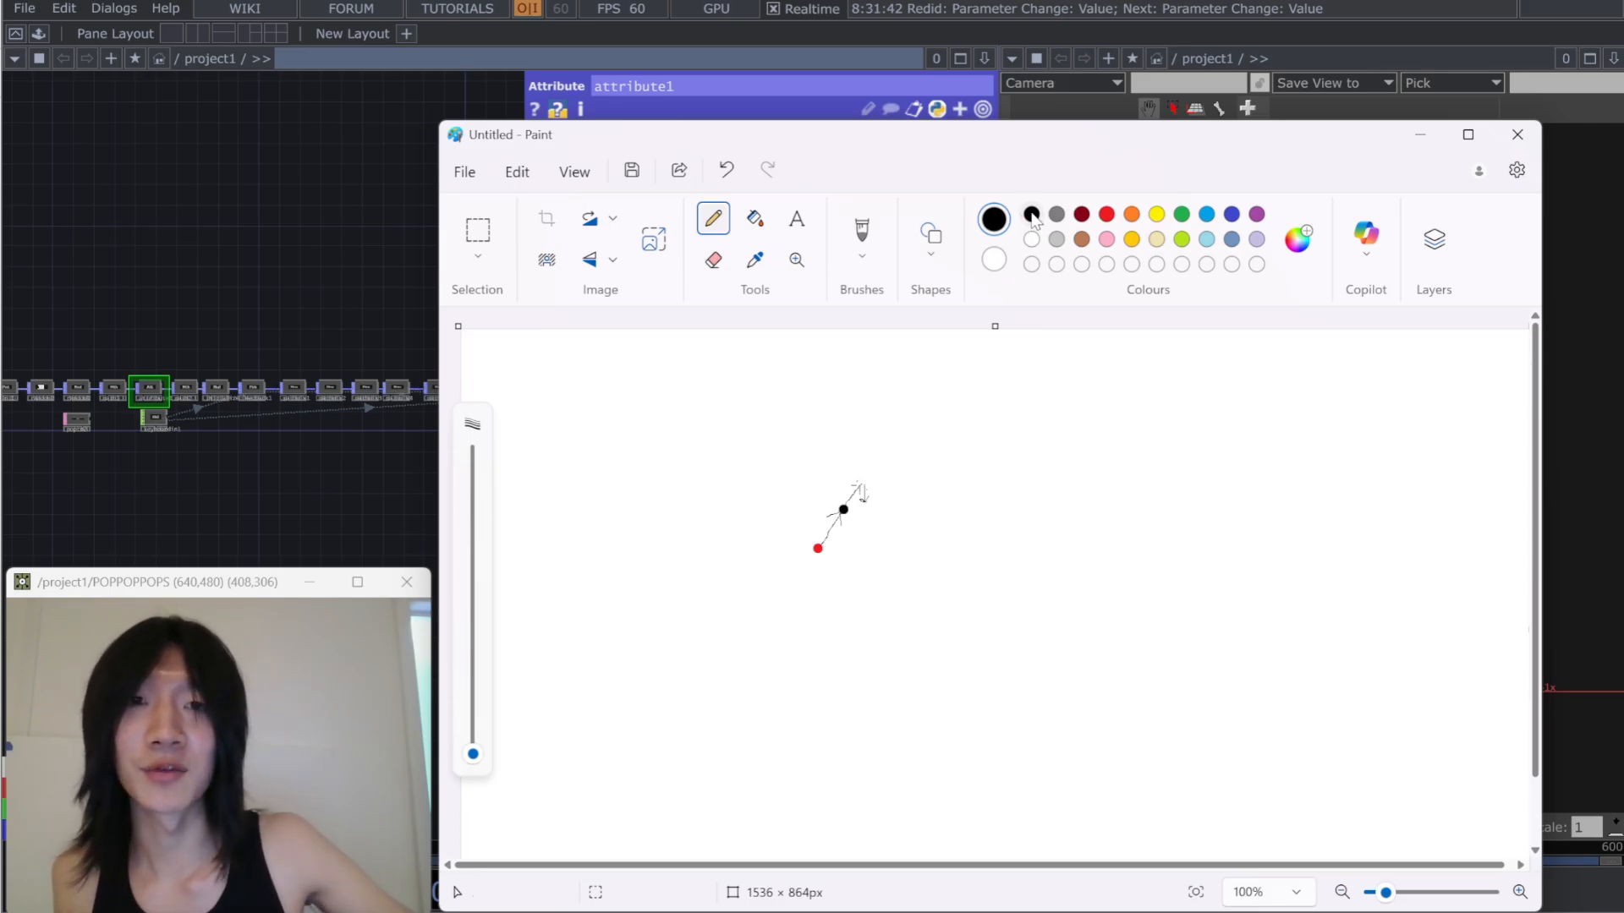
click(862, 230)
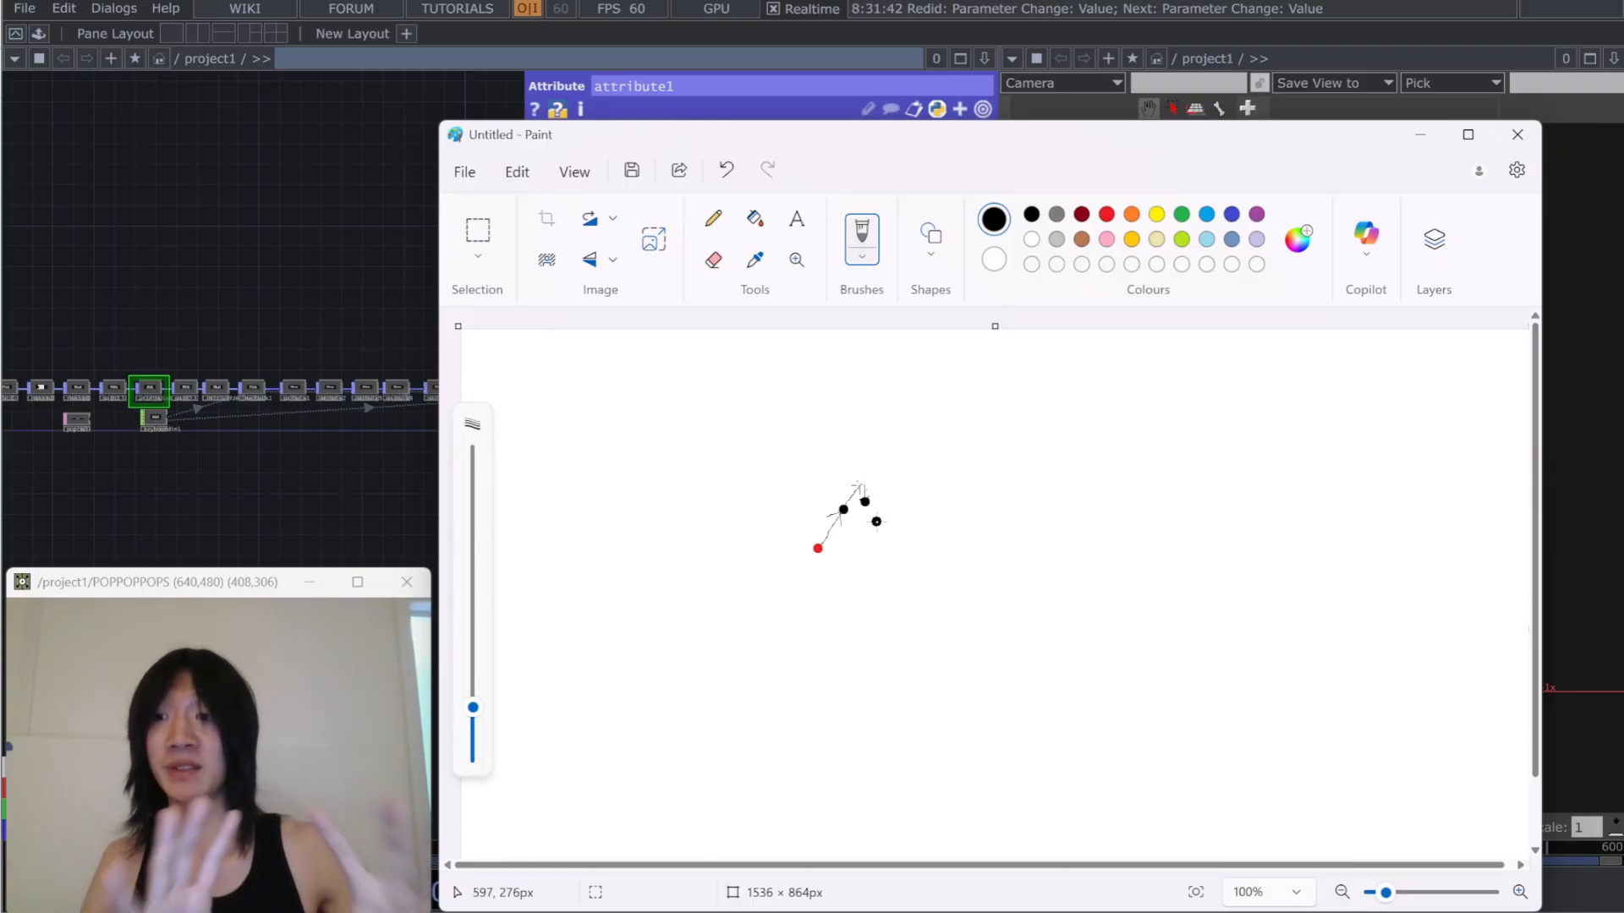
Erase the red dot with its arrow, and paint the earlier black dot red
click(713, 260)
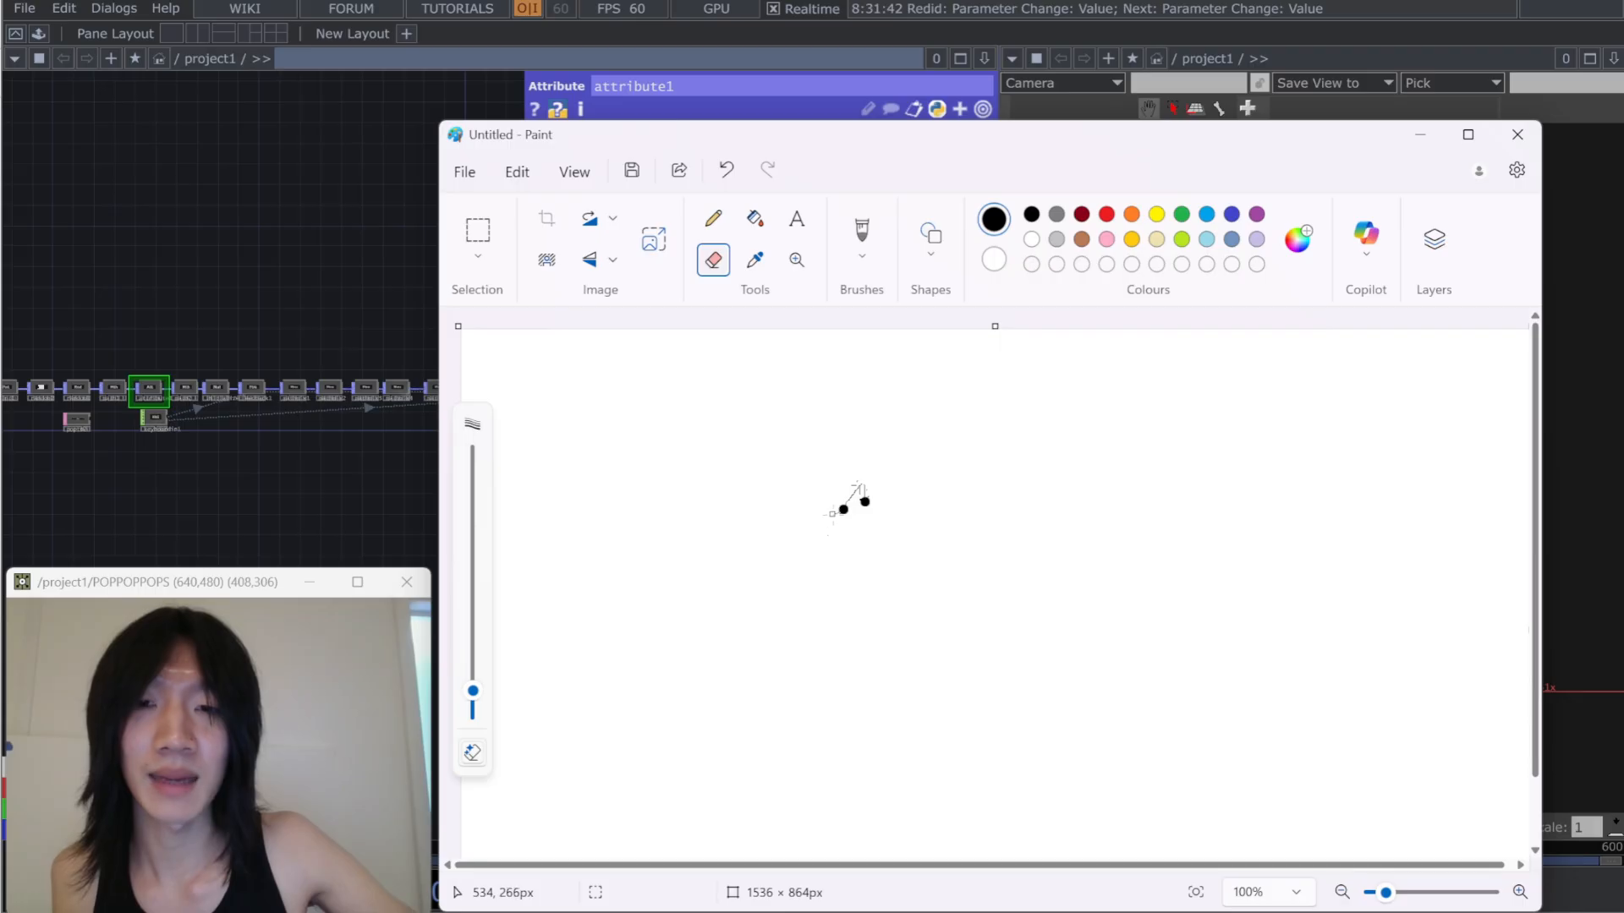
click(1107, 216)
click(861, 232)
click(843, 510)
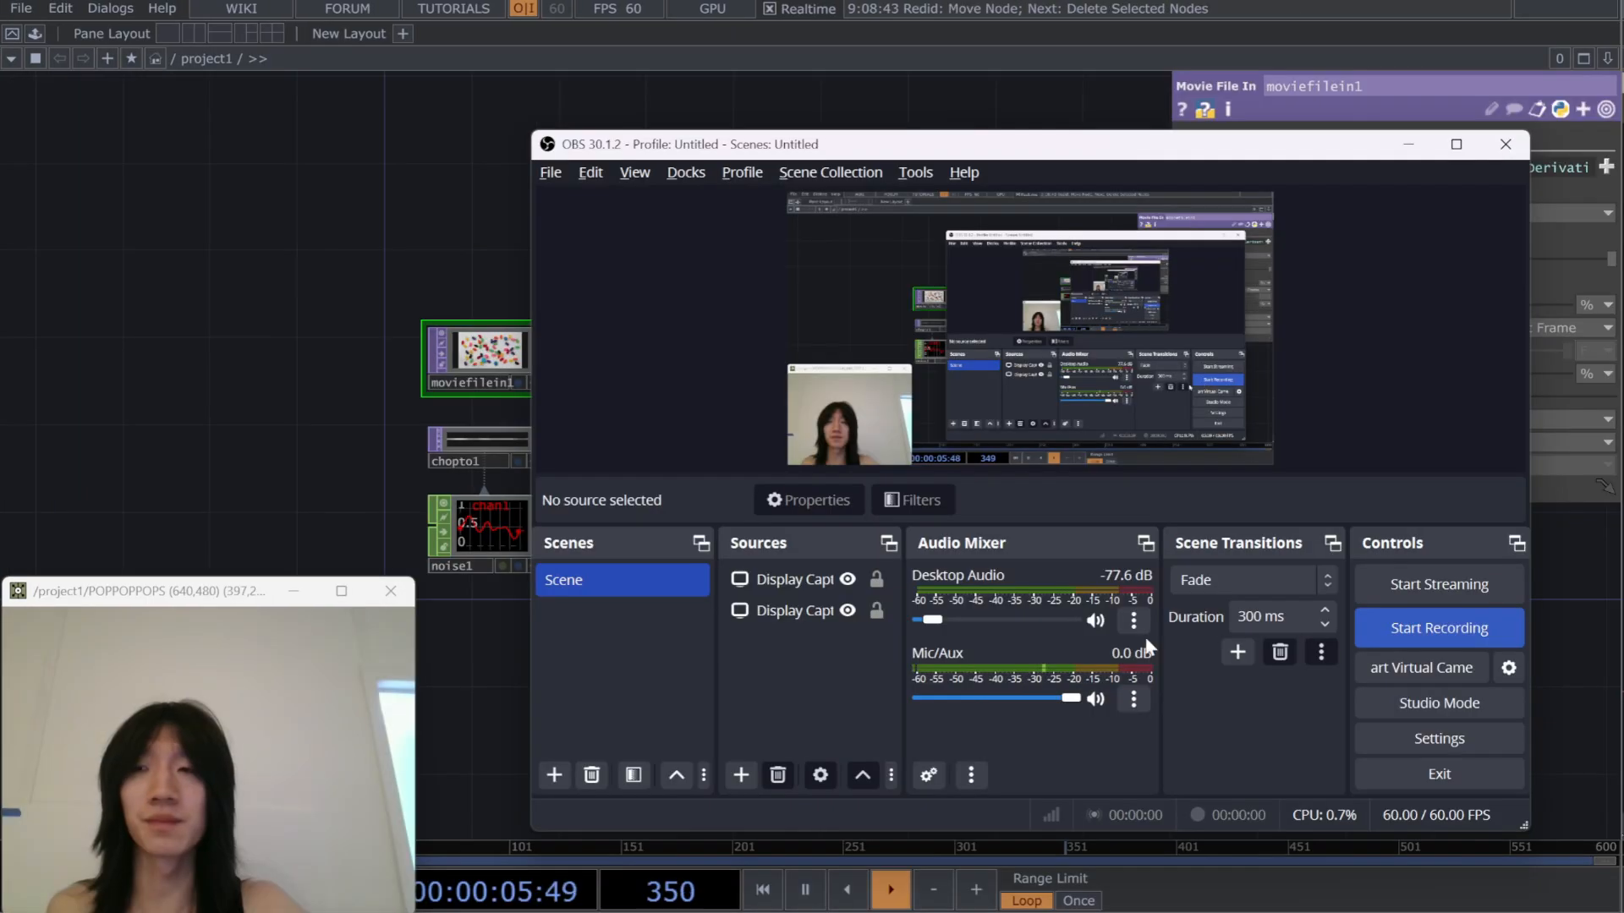
Return to TouchDesigner and delete all the default operators from the new project network
click(211, 386)
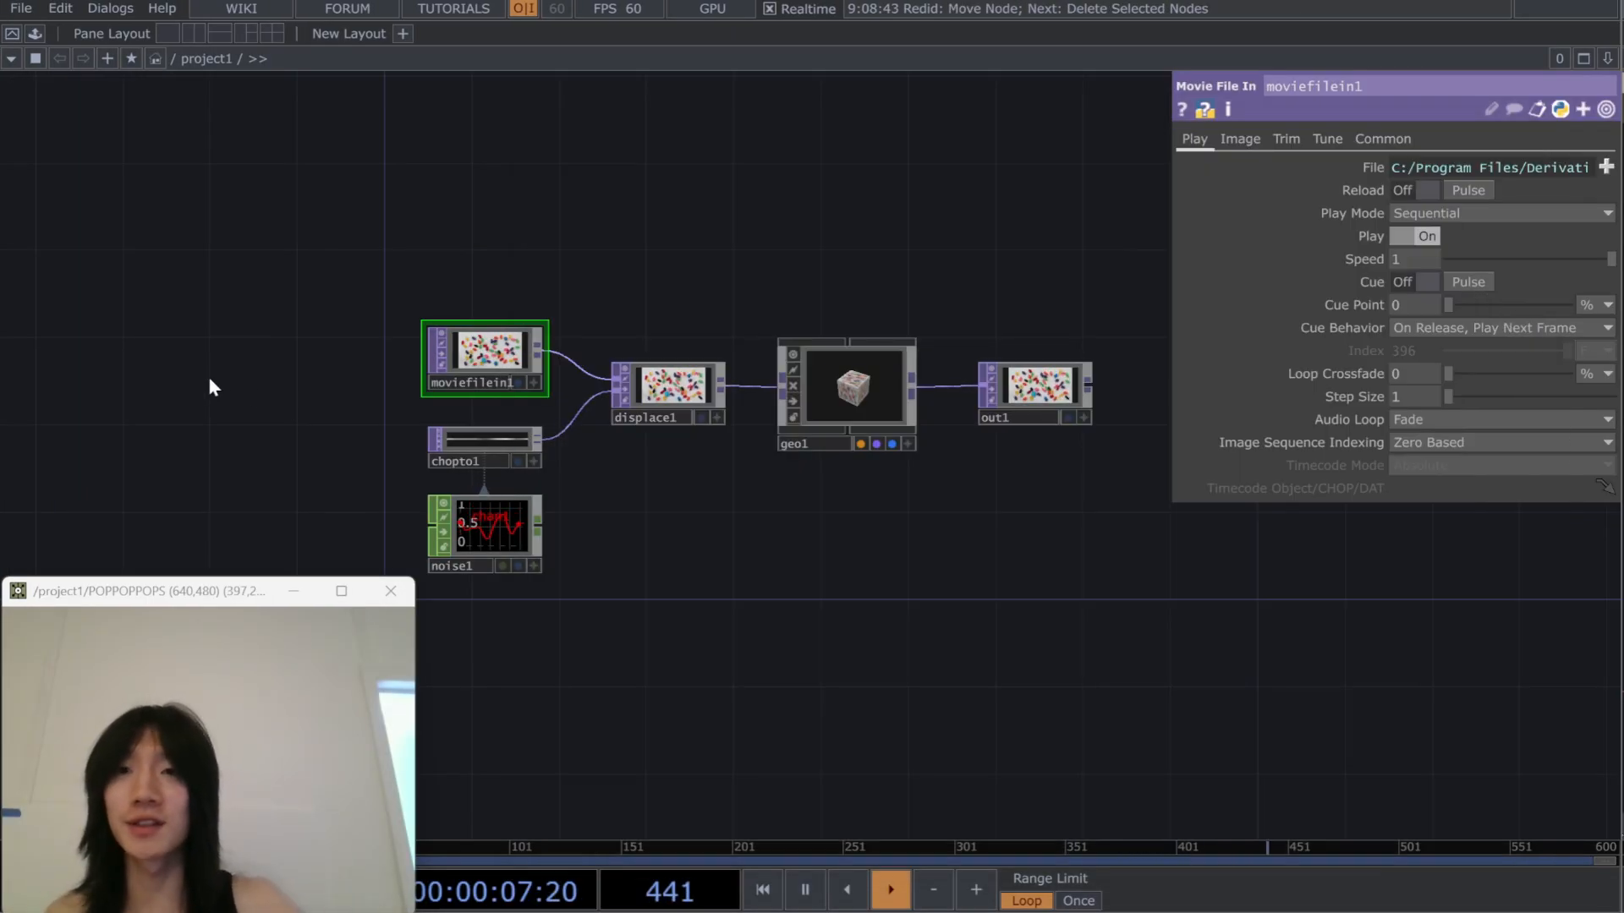
drag(251, 301, 1134, 634)
key(Delete)
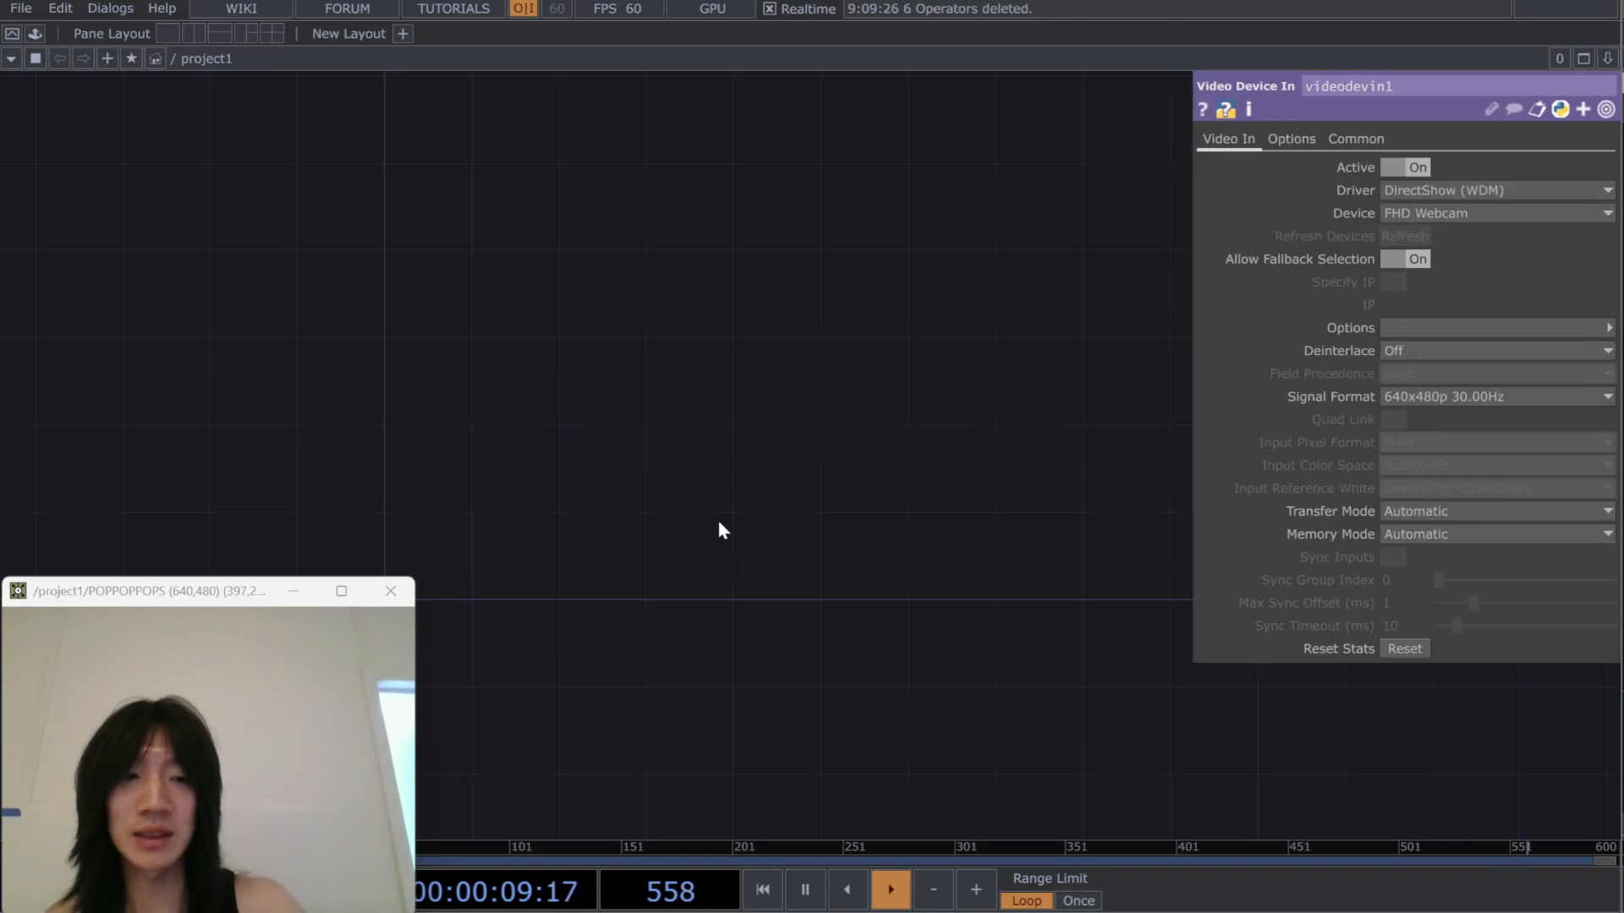
Add a Point POP to the empty network
key(Tab)
text(point)
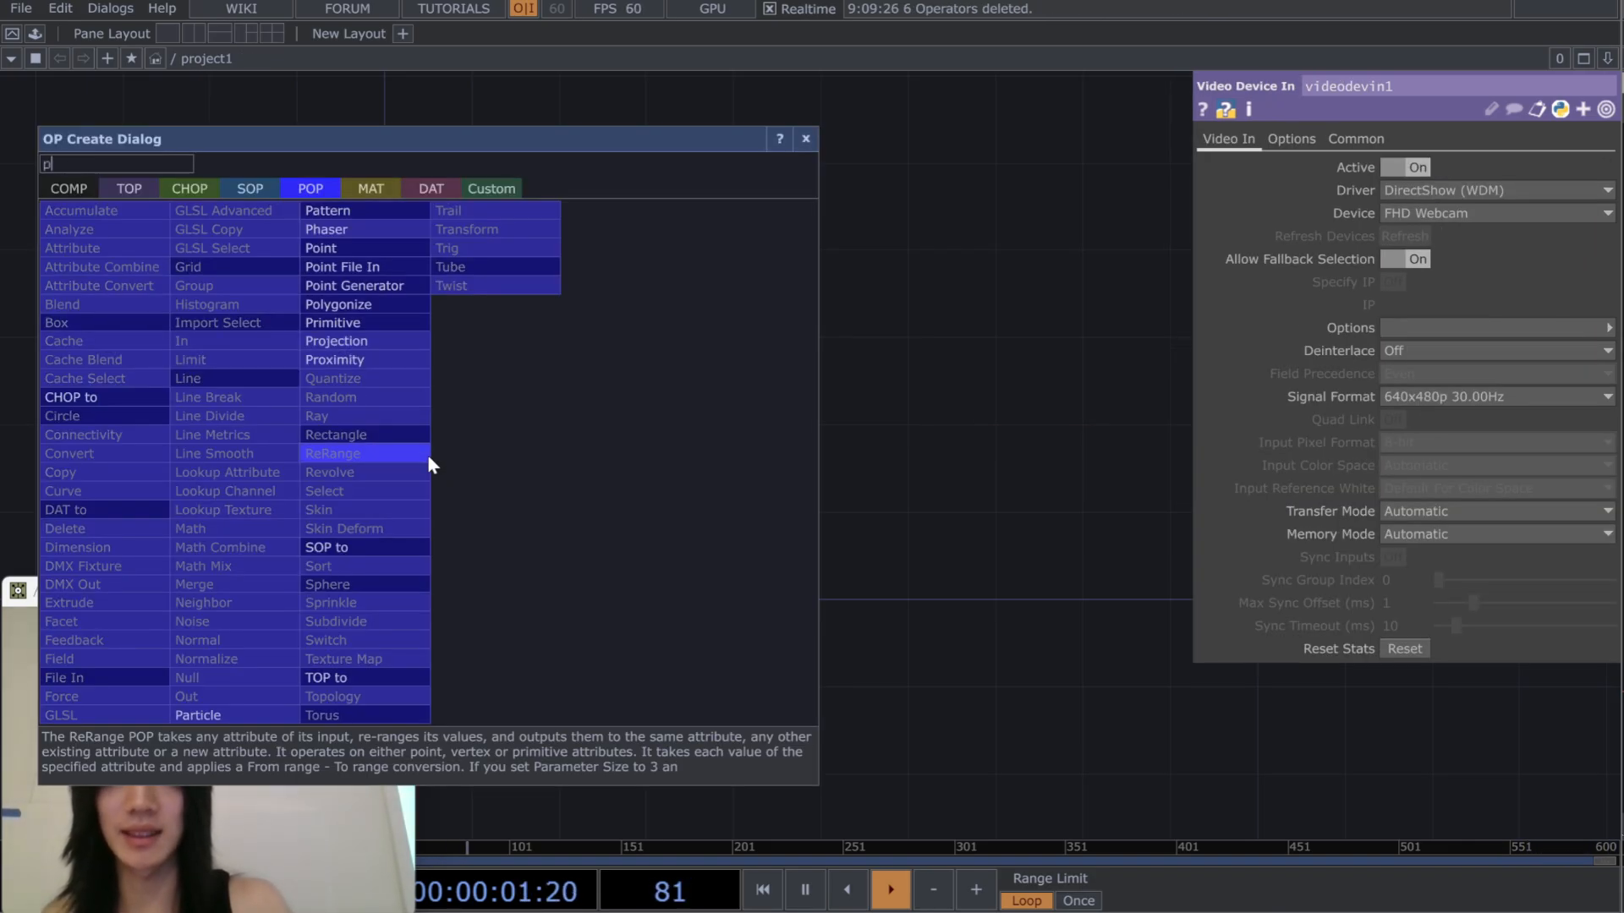
key(Return)
click(428, 454)
scroll(428, 454, up, 2)
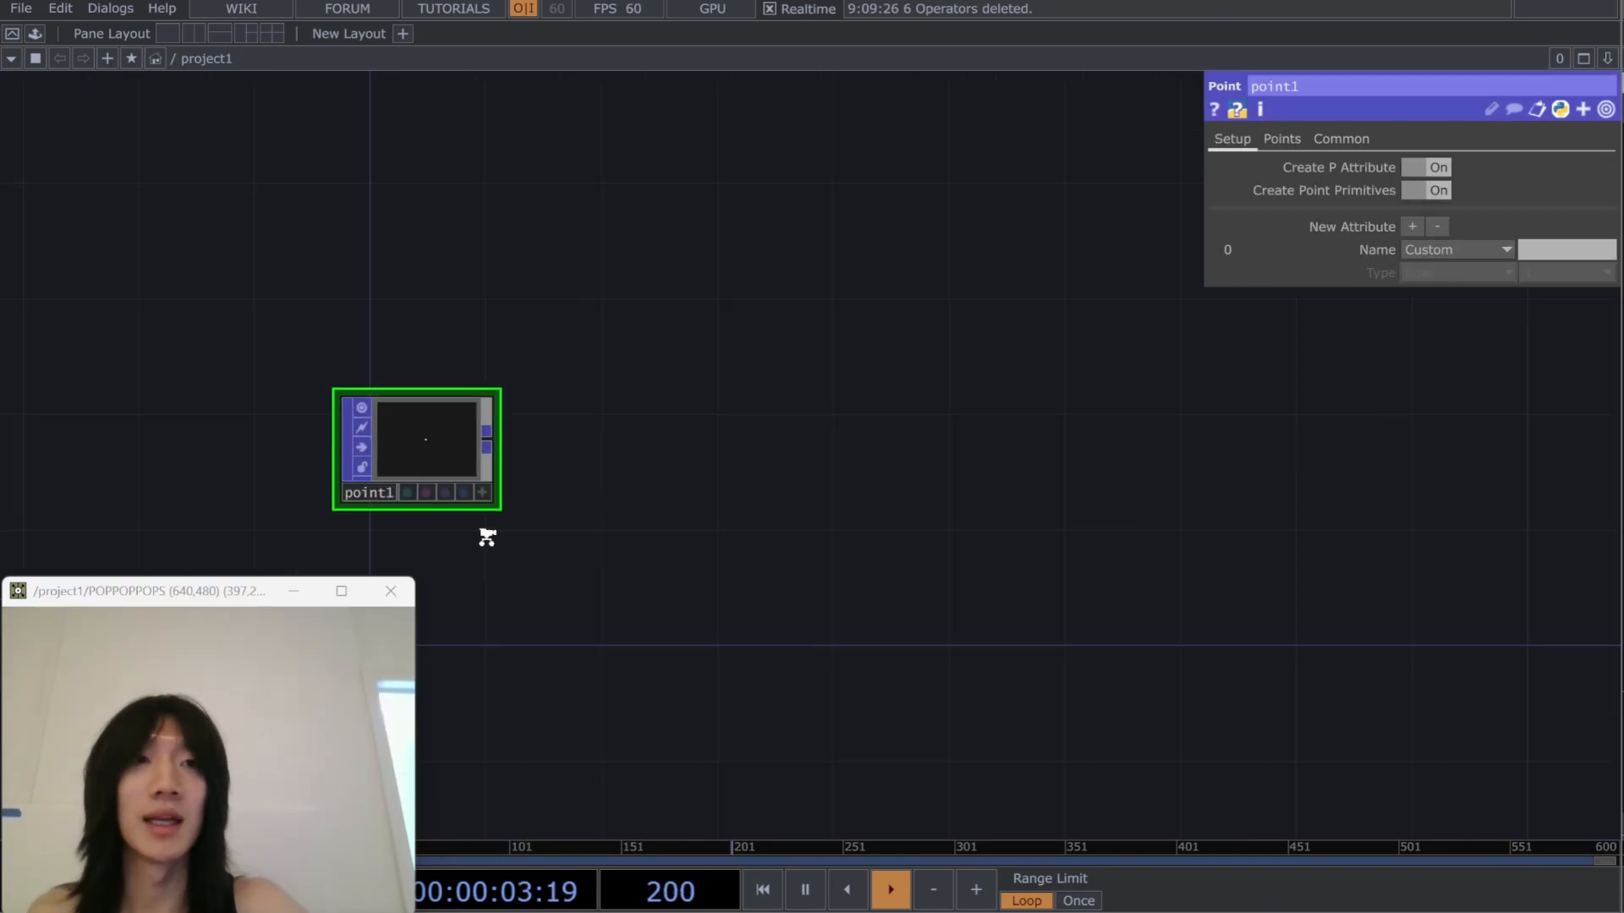
drag(486, 534, 595, 530)
Chain two Null POPs in a row after the Point operator
click(606, 447)
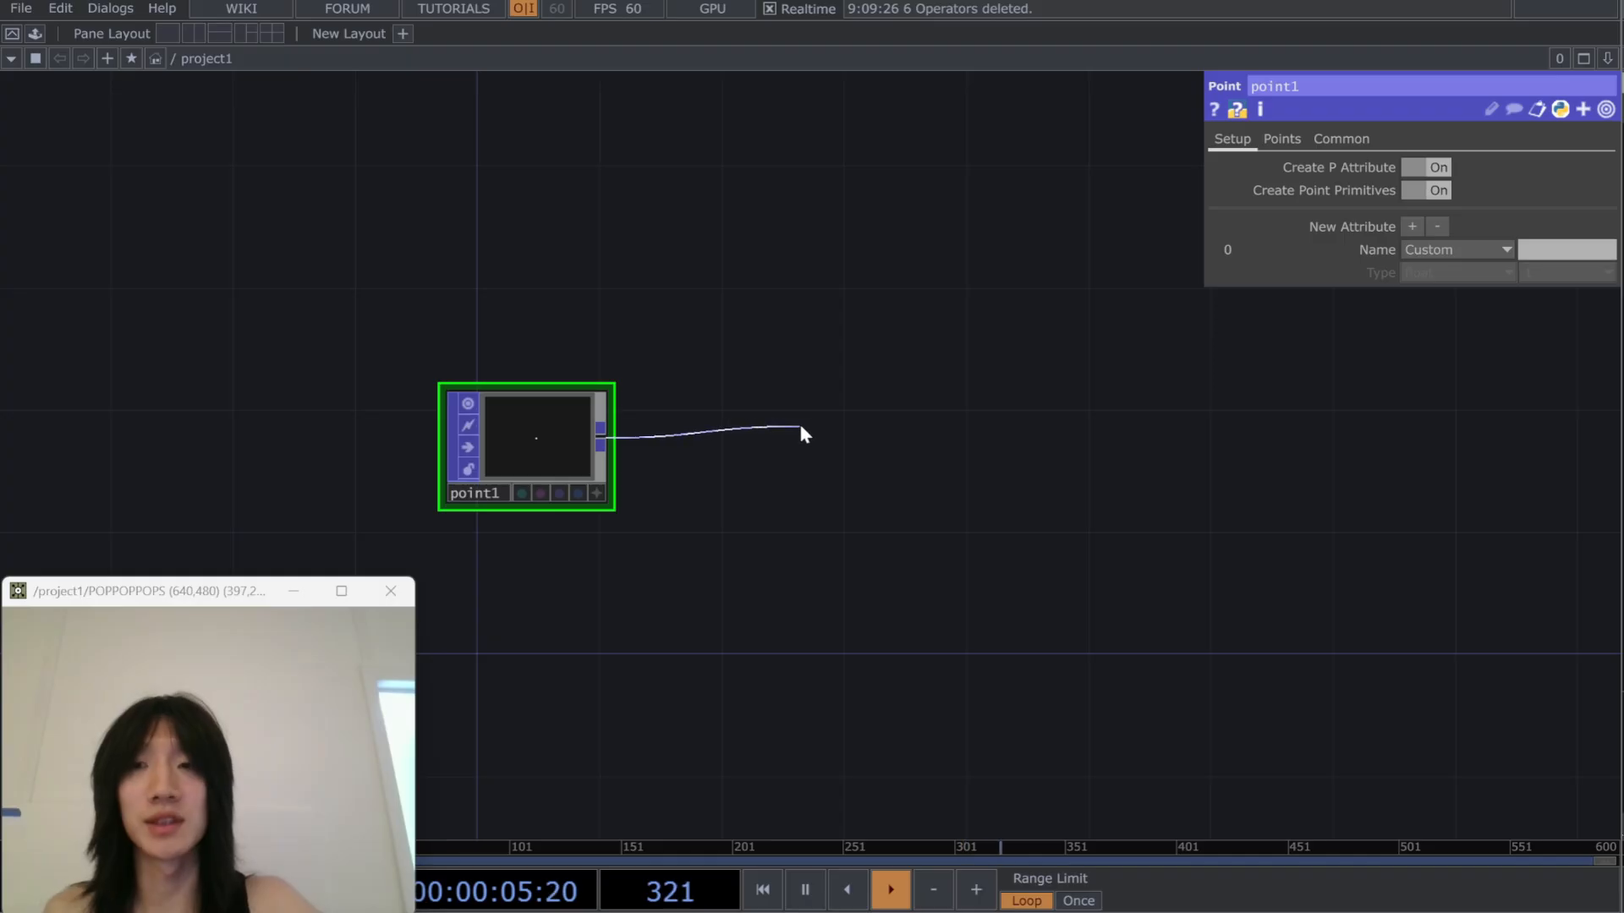
click(798, 420)
text(nul)
key(Return)
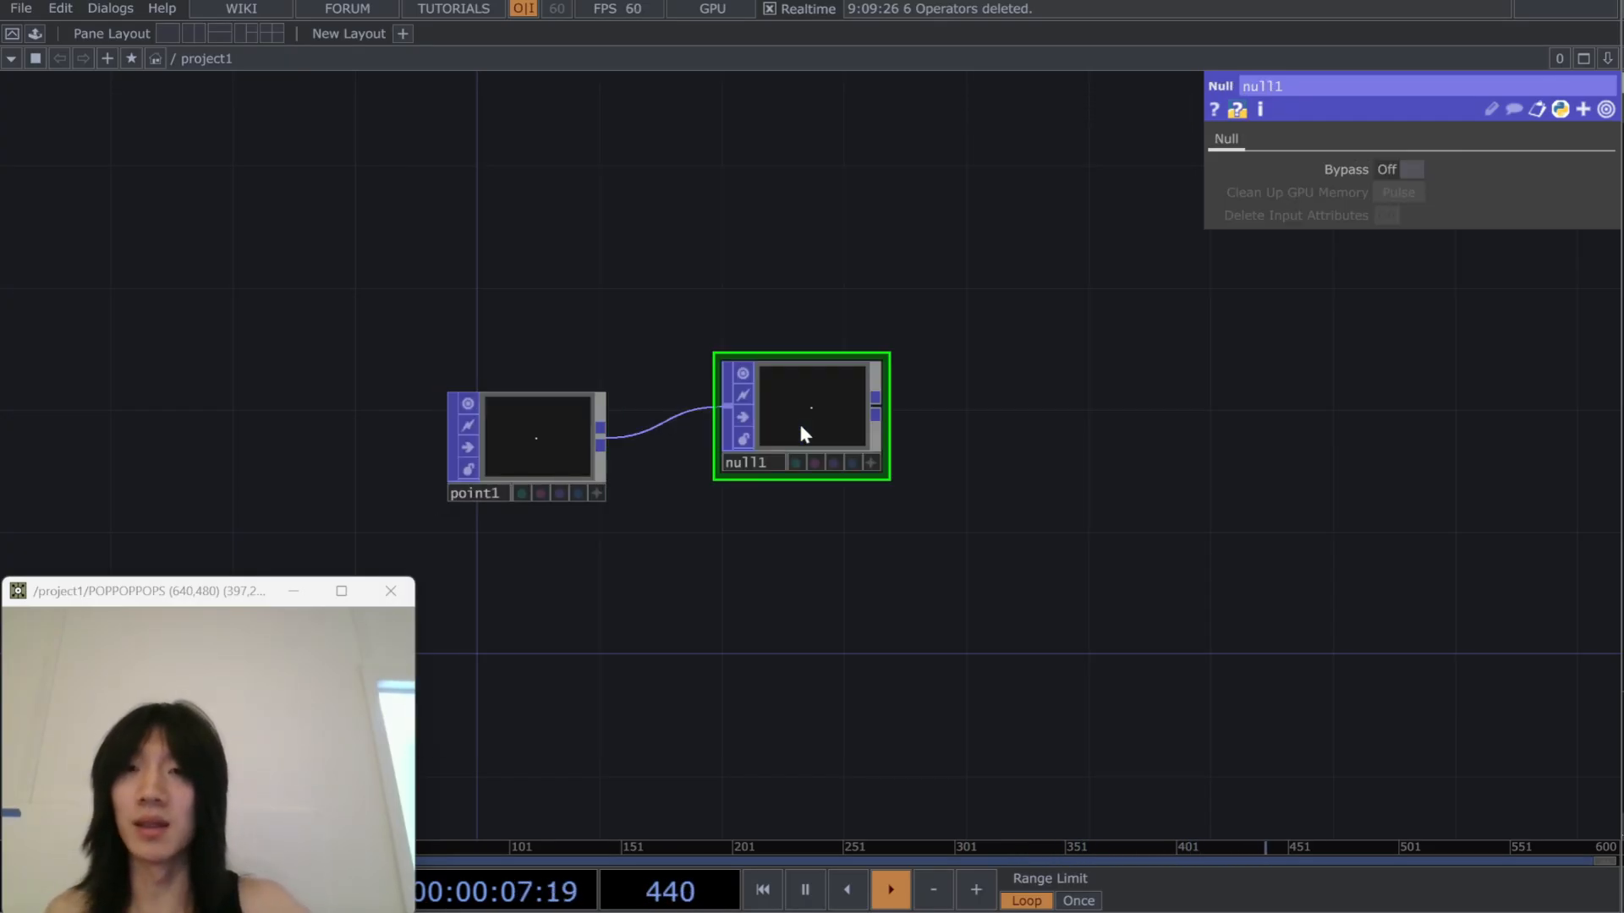
click(798, 443)
click(892, 440)
click(1125, 444)
text(nul)
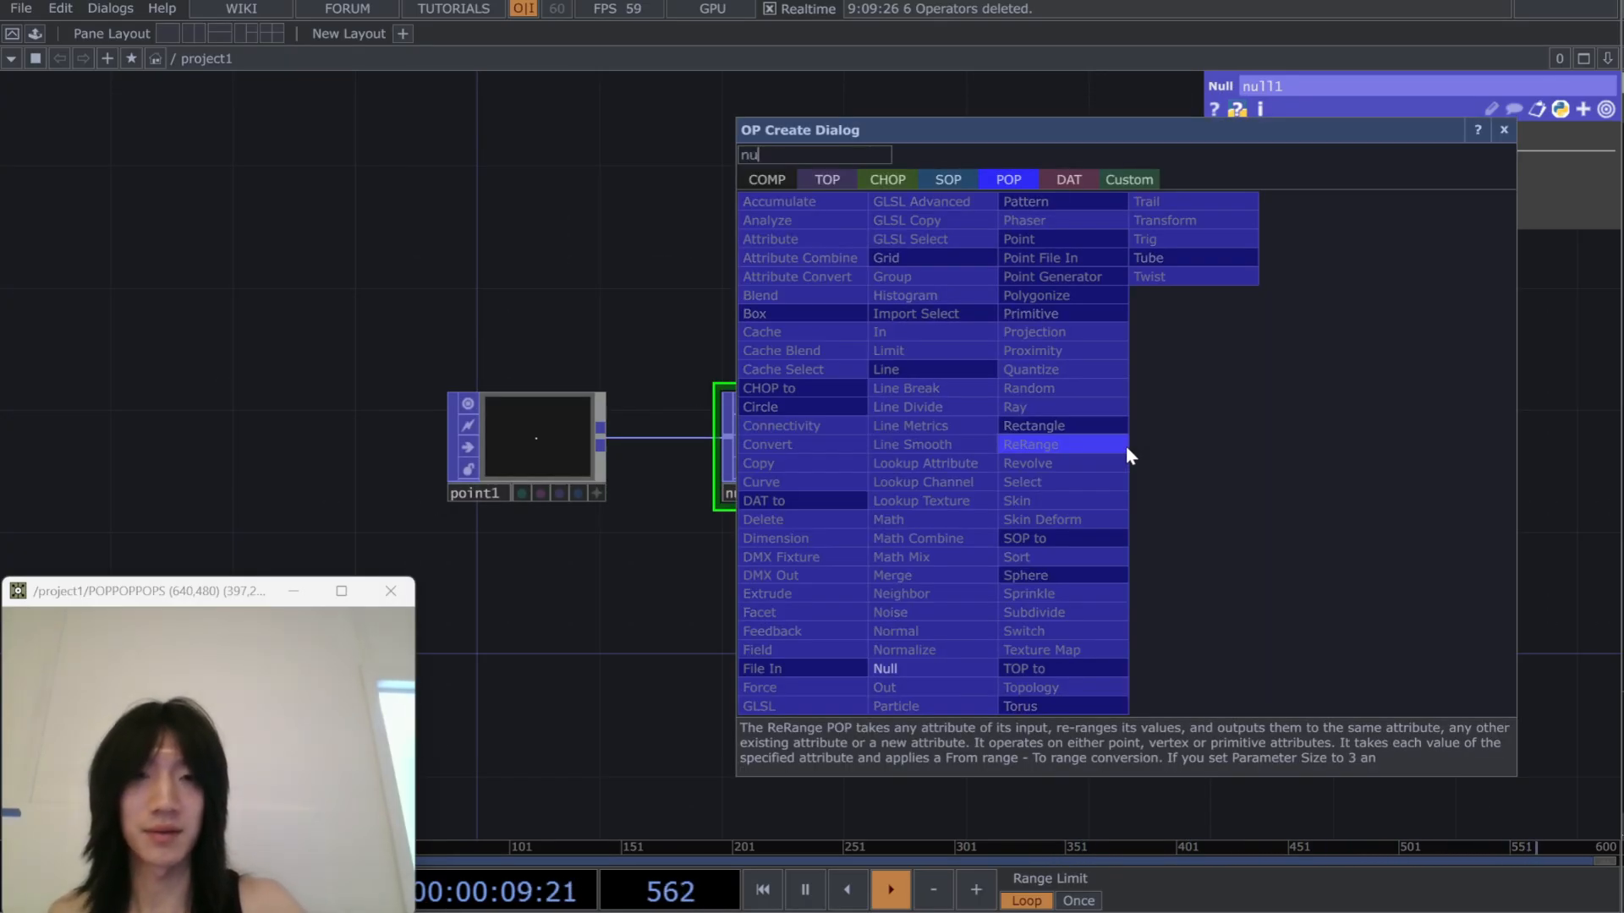
key(Return)
click(1124, 445)
Rename the first Null as intialize and the second Null as end
click(758, 491)
text(initialize)
key(Return)
click(1089, 493)
text(end)
key(Return)
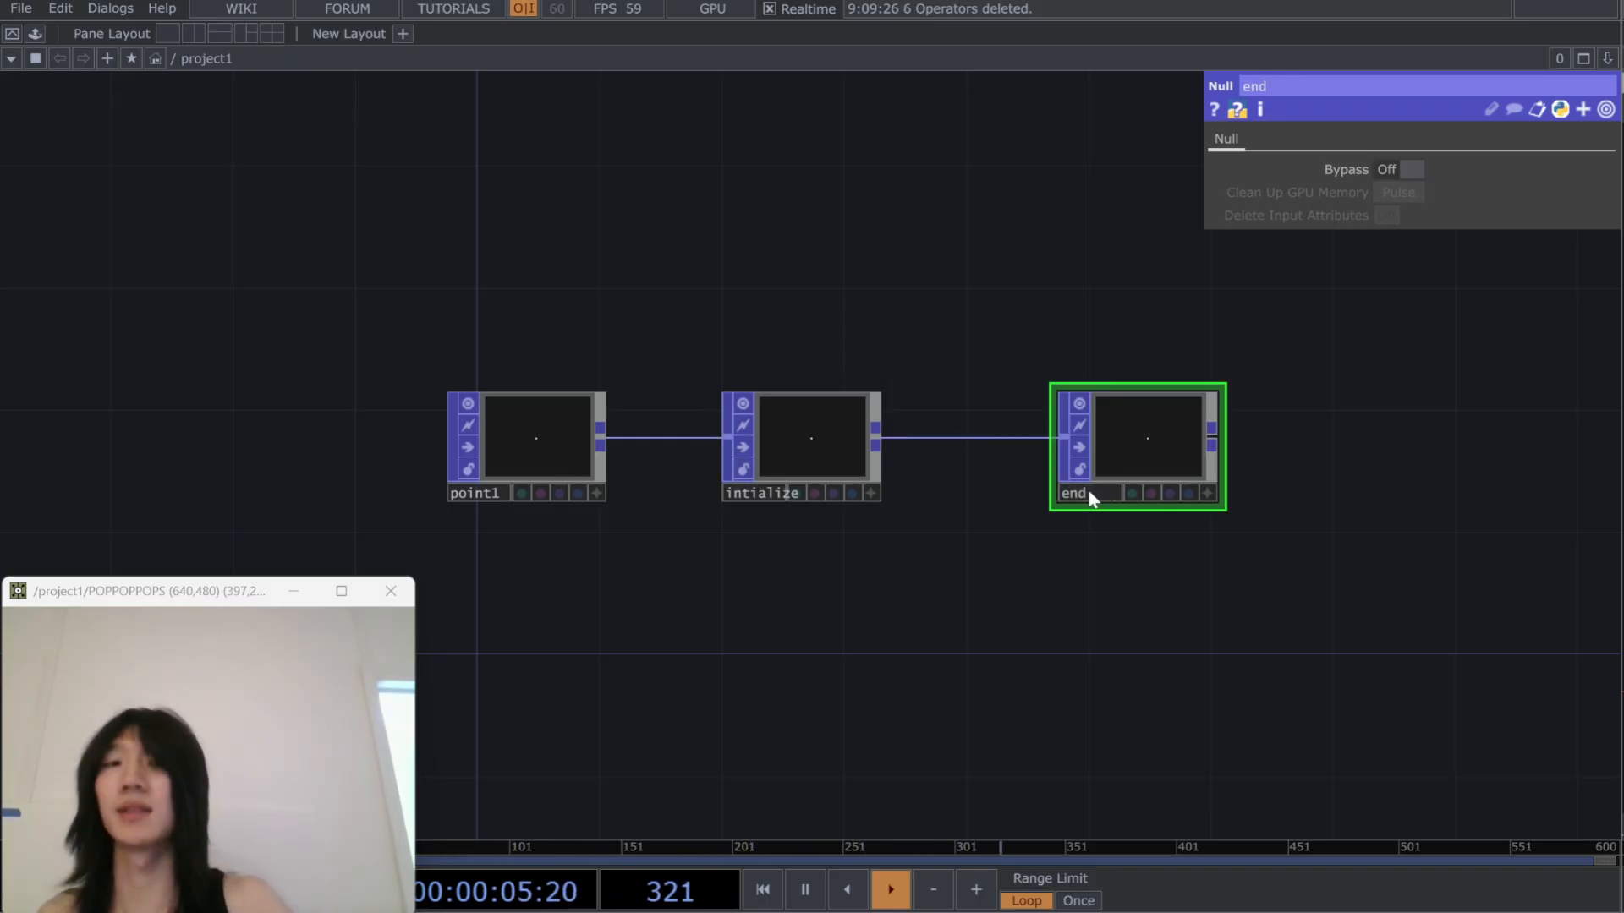
Insert a Feedback POP between the intialize and end Nulls, spacing both well away from intialize
drag(1119, 469, 1455, 470)
right_click(963, 438)
click(988, 414)
text(feed)
key(Return)
mouse_move(991, 413)
mouse_down()
mouse_move(997, 455)
mouse_move(996, 415)
mouse_up()
scroll(998, 537, down, 3)
drag(947, 305, 818, 303)
right_drag(811, 328, 1205, 551)
drag(848, 478, 1393, 482)
drag(1094, 624, 1248, 565)
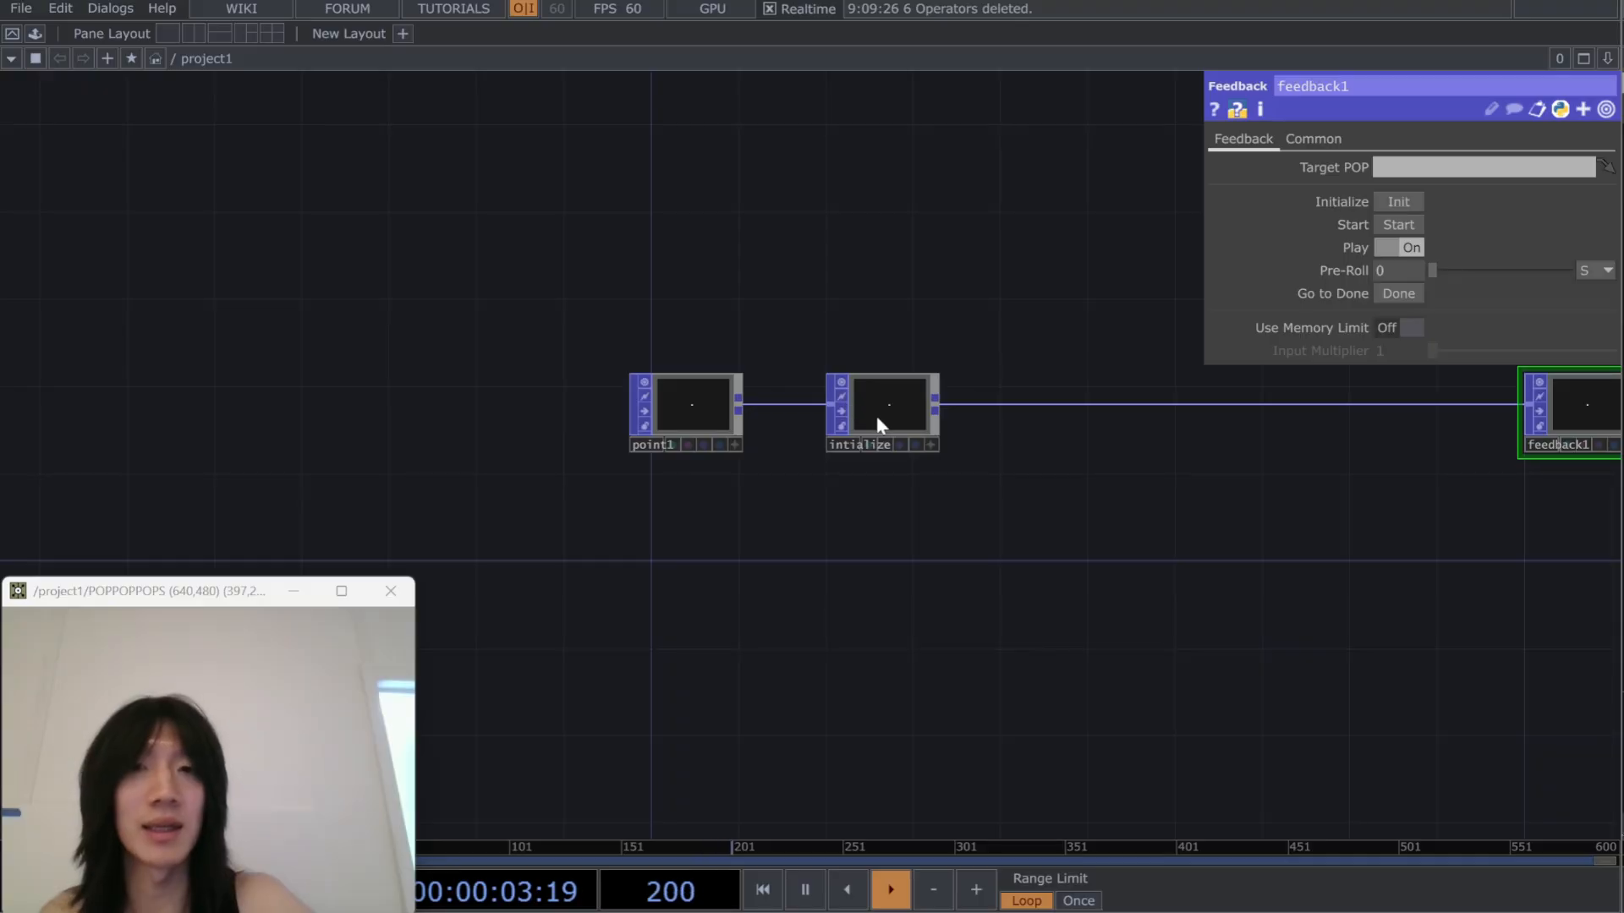
Move the Point and intialize operators together further away from the Feedback POP
right_drag(483, 281, 928, 517)
drag(917, 438, 765, 439)
click(597, 568)
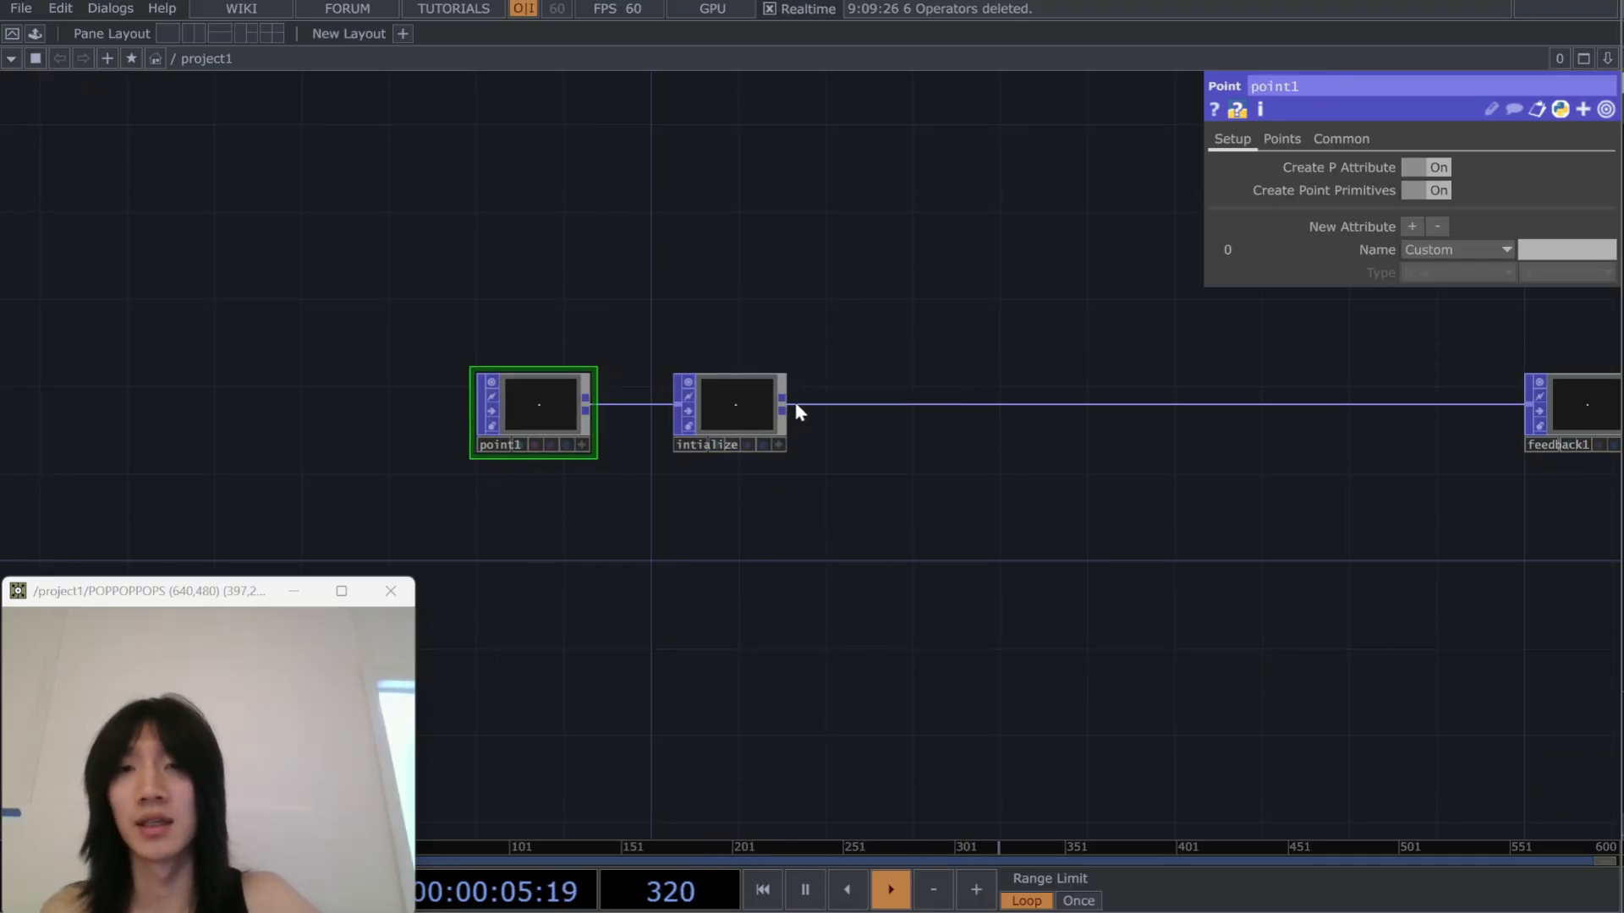
Add a POP to DAT below intialize that reads its point attributes
drag(784, 411, 836, 601)
click(779, 316)
click(478, 358)
click(746, 521)
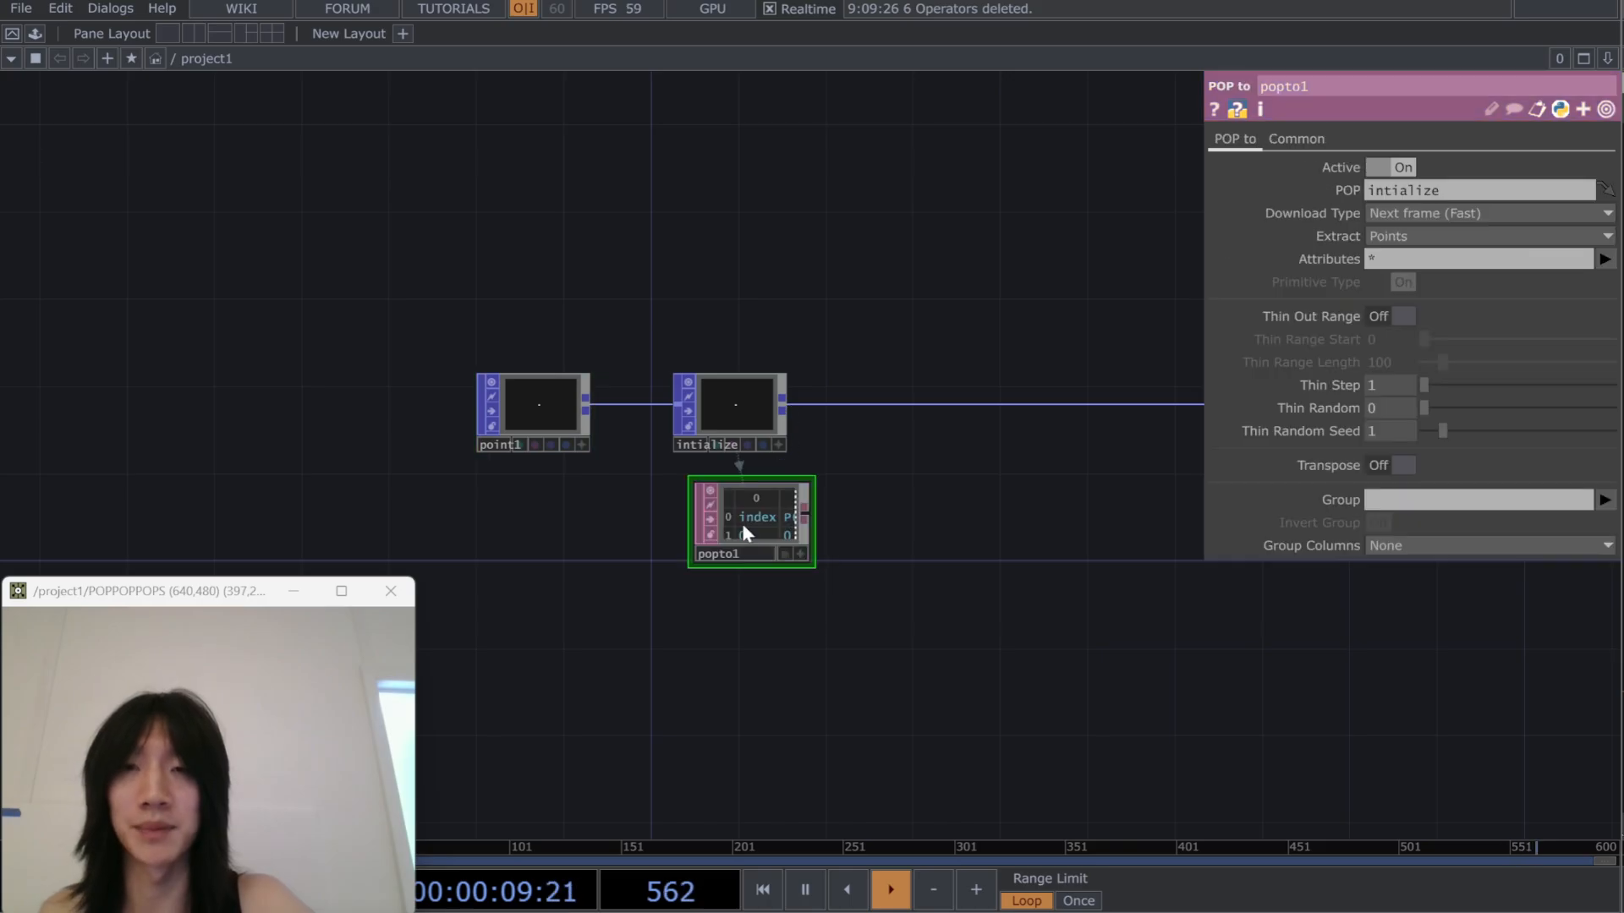
Connect a Transpose DAT to the POP to DAT and enlarge it to show the whole attribute table
scroll(795, 541, up, 3)
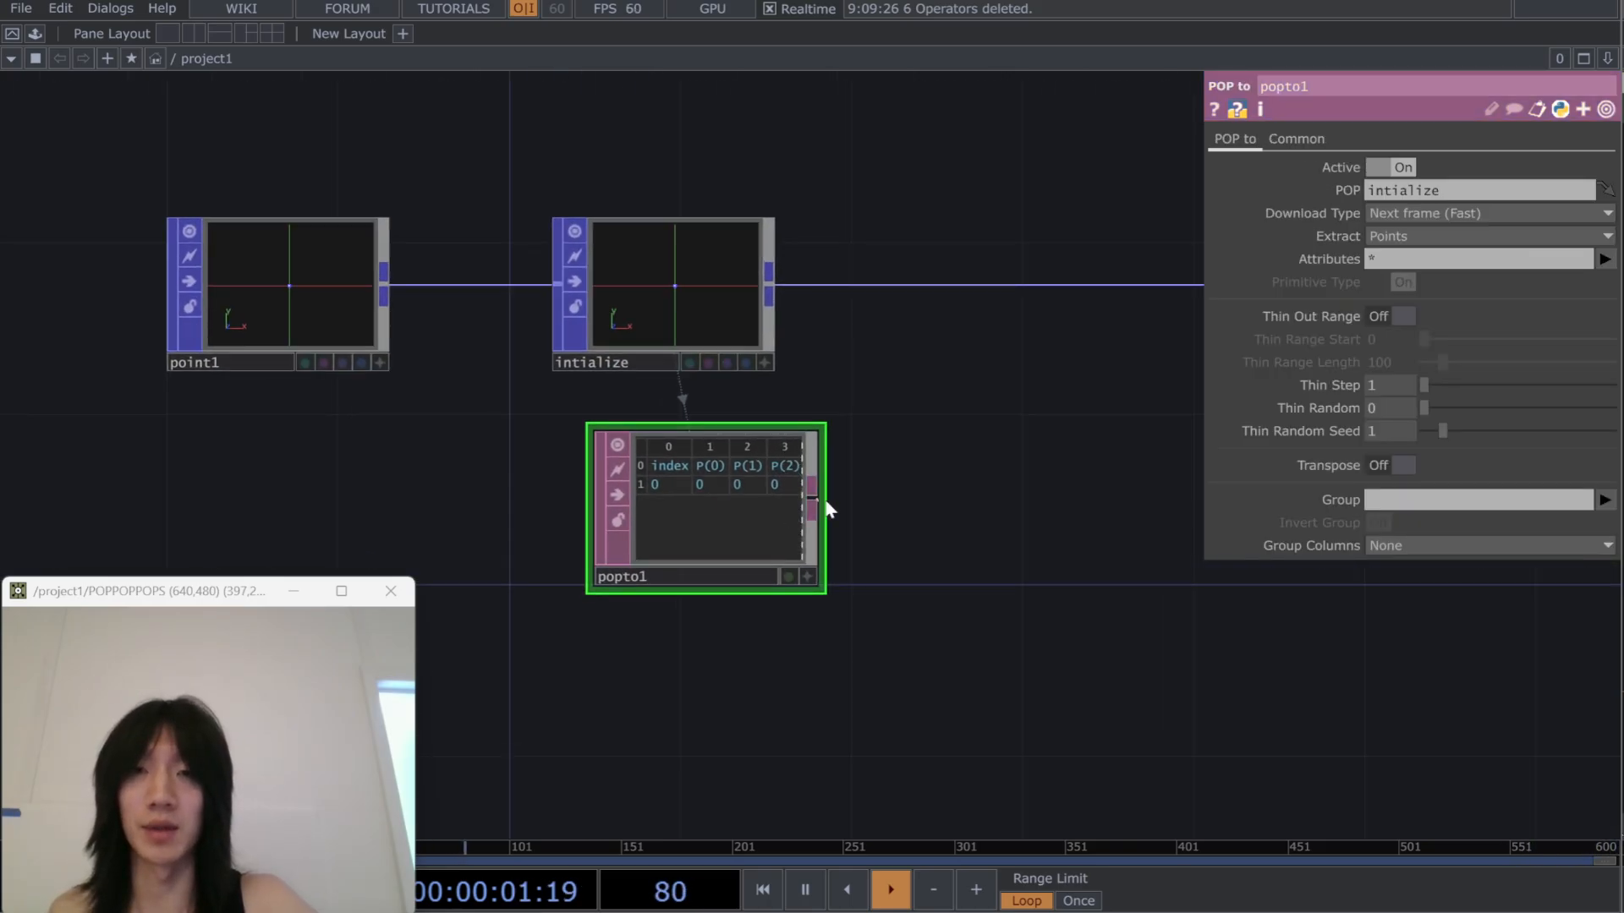
drag(812, 501, 914, 501)
click(858, 385)
click(1003, 532)
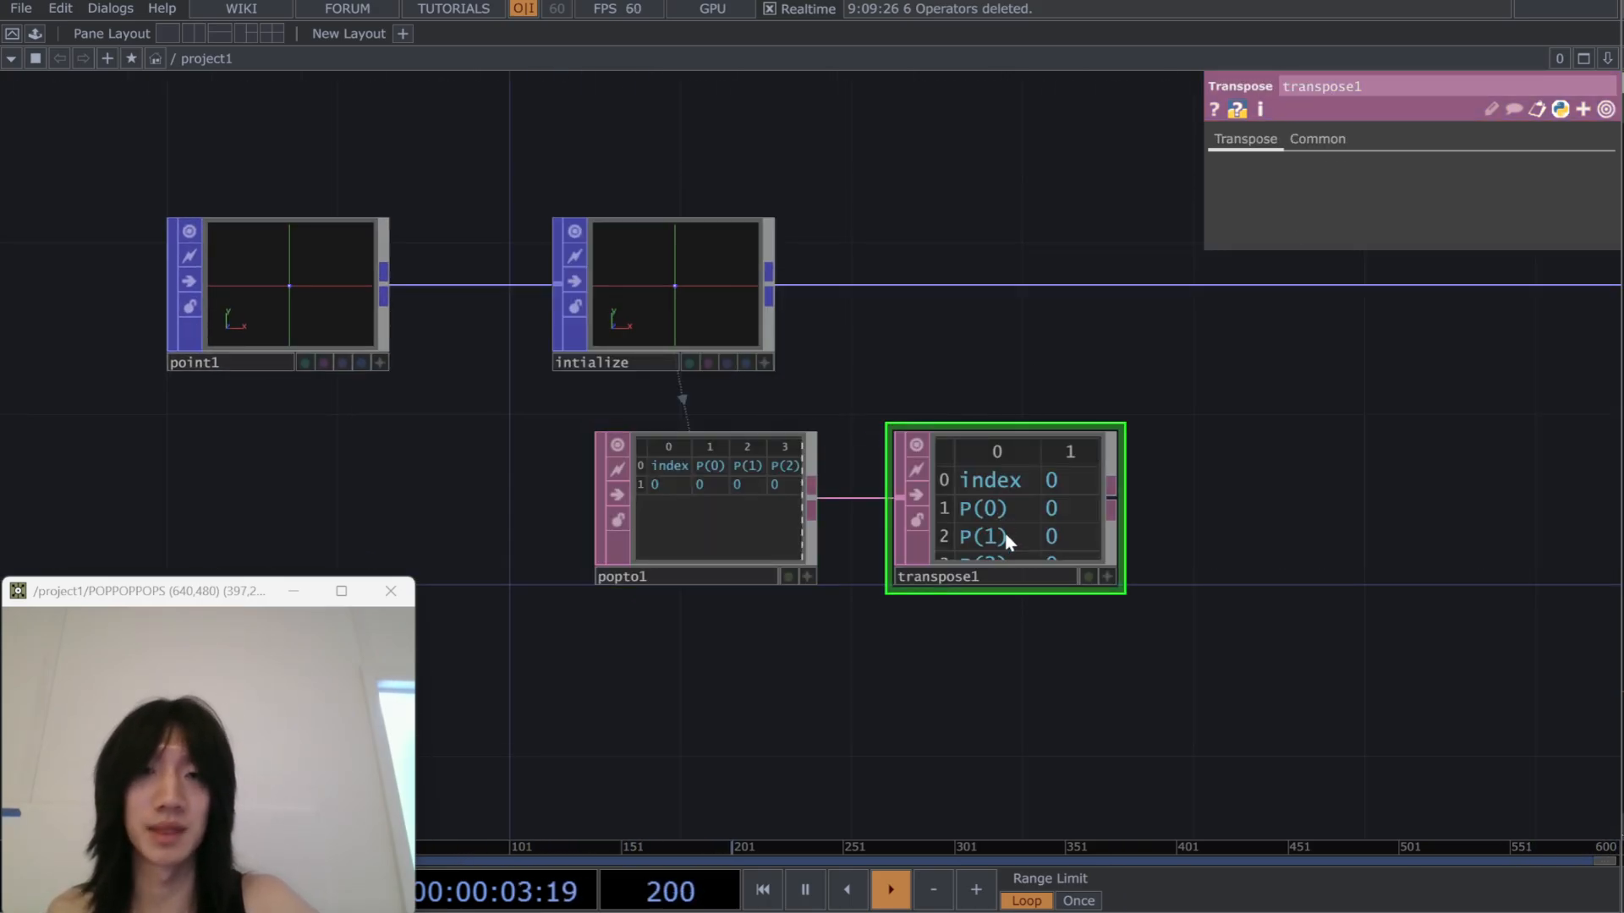
drag(1123, 596, 1564, 833)
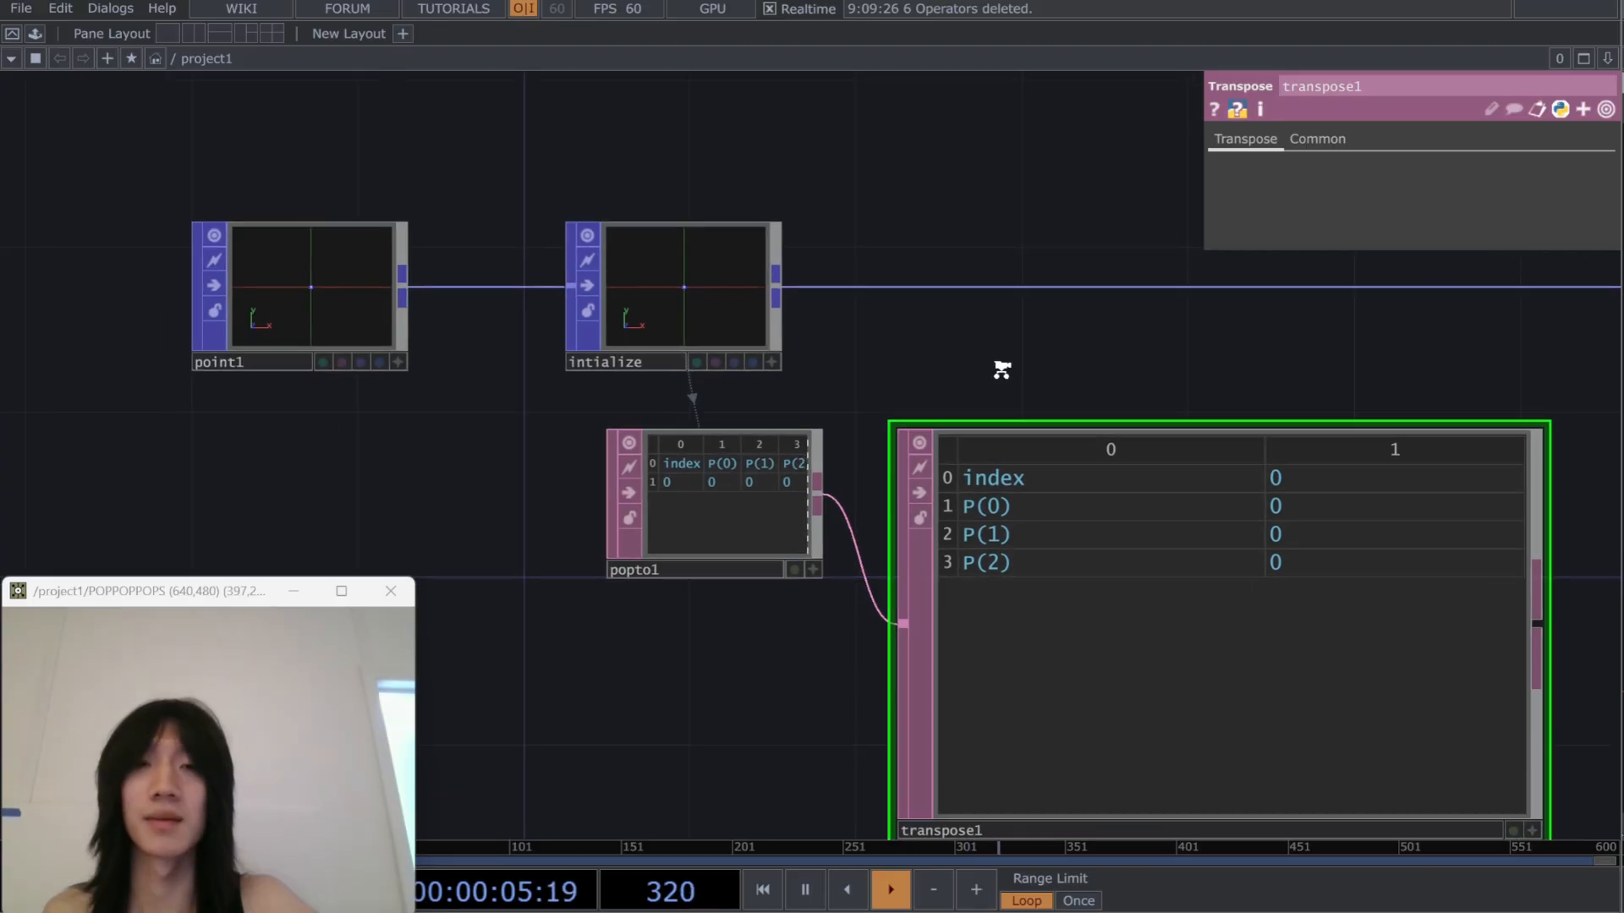
scroll(996, 347, down, 2)
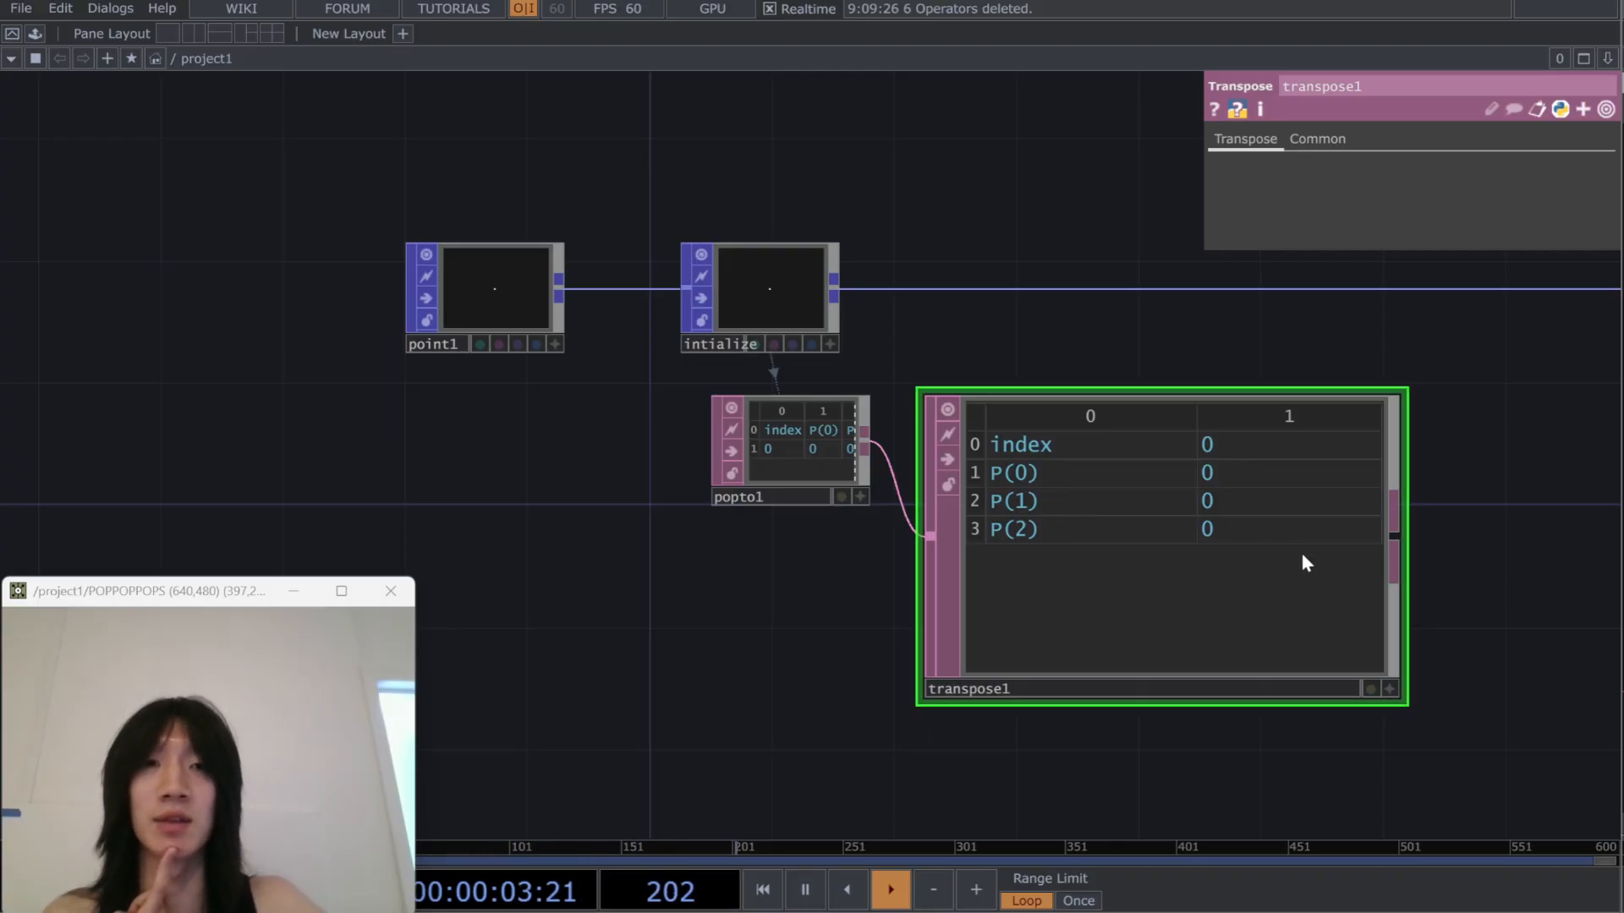
Set the X and Y position of the single point in point1 to 0.5 each
click(519, 303)
click(1281, 138)
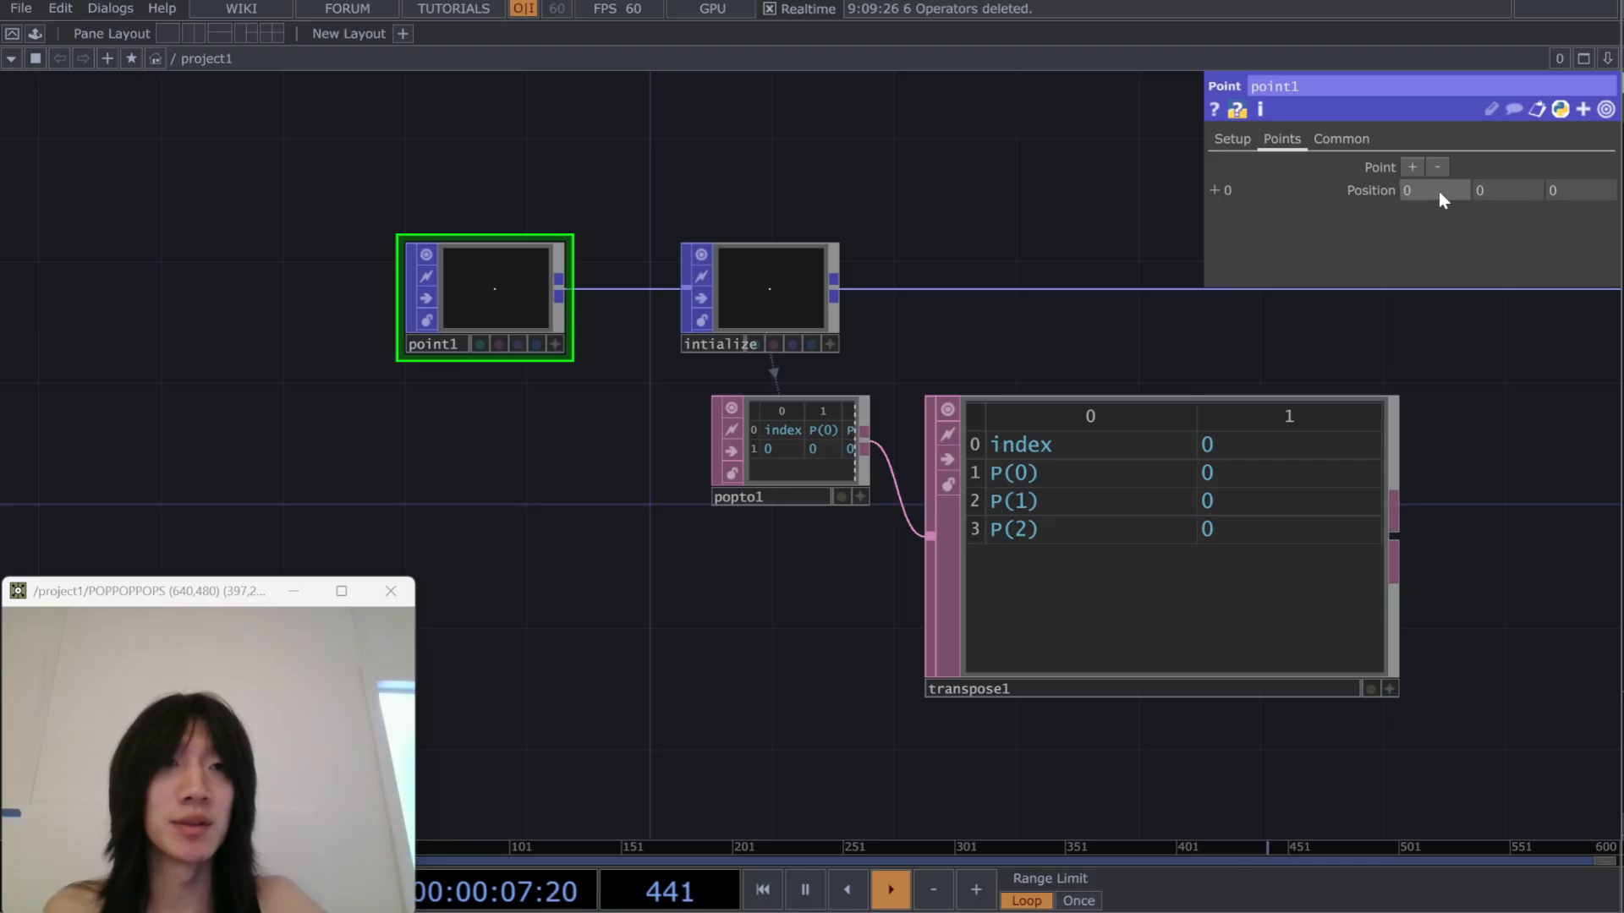
text(0.5)
key(Tab)
text(0.5)
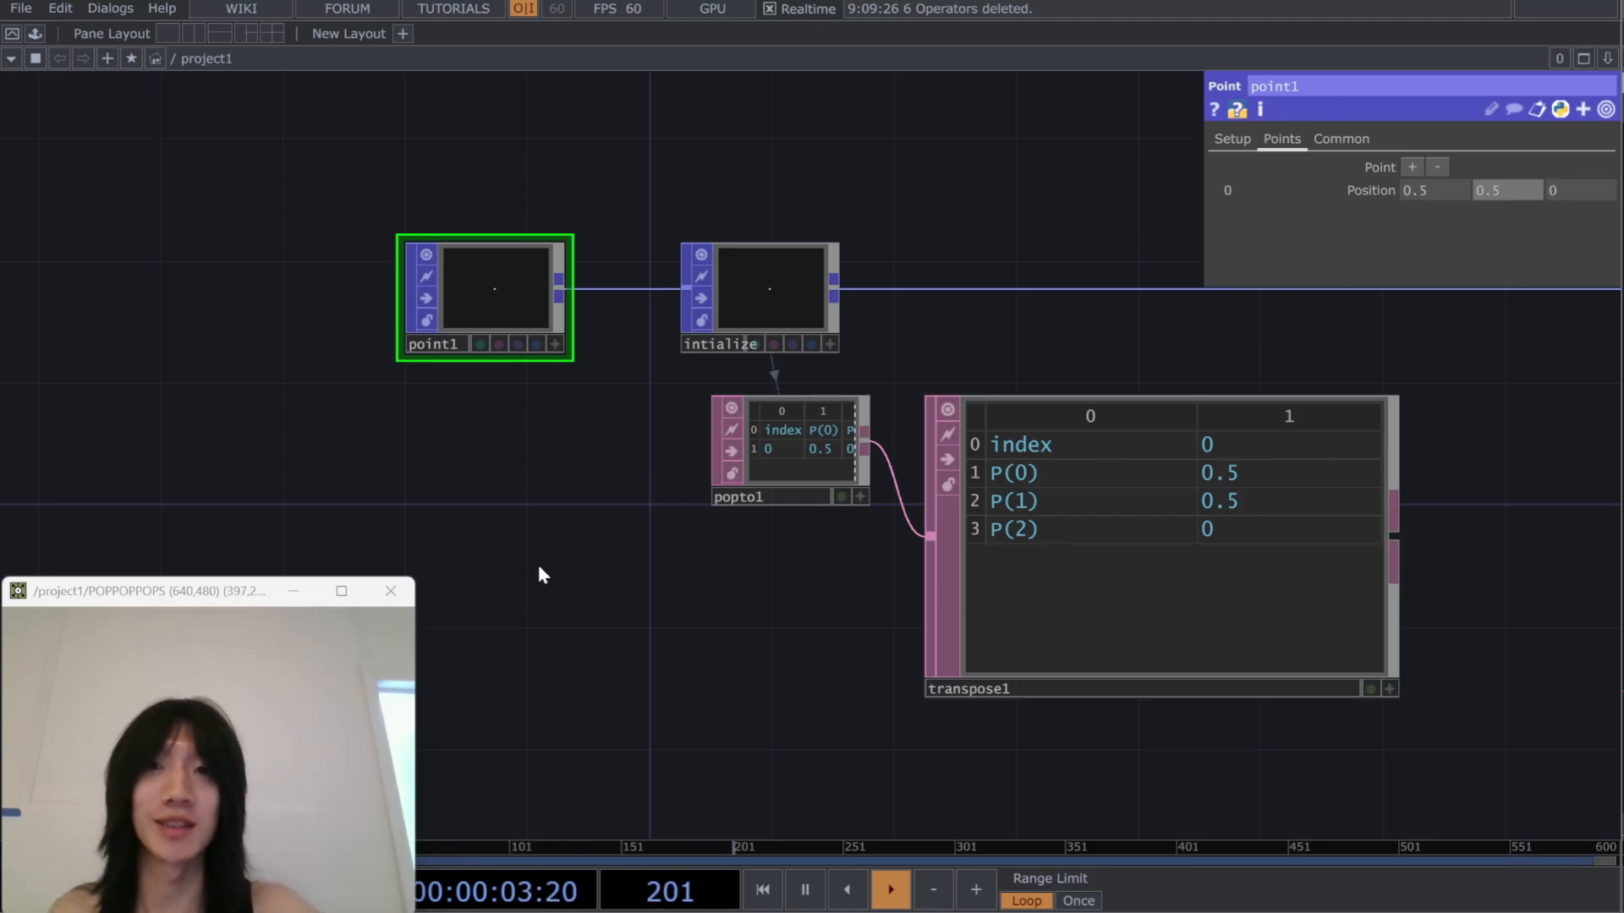
Move point1 well away from intialize to make room for more operators between them
drag(737, 667, 751, 666)
scroll(565, 418, down, 3)
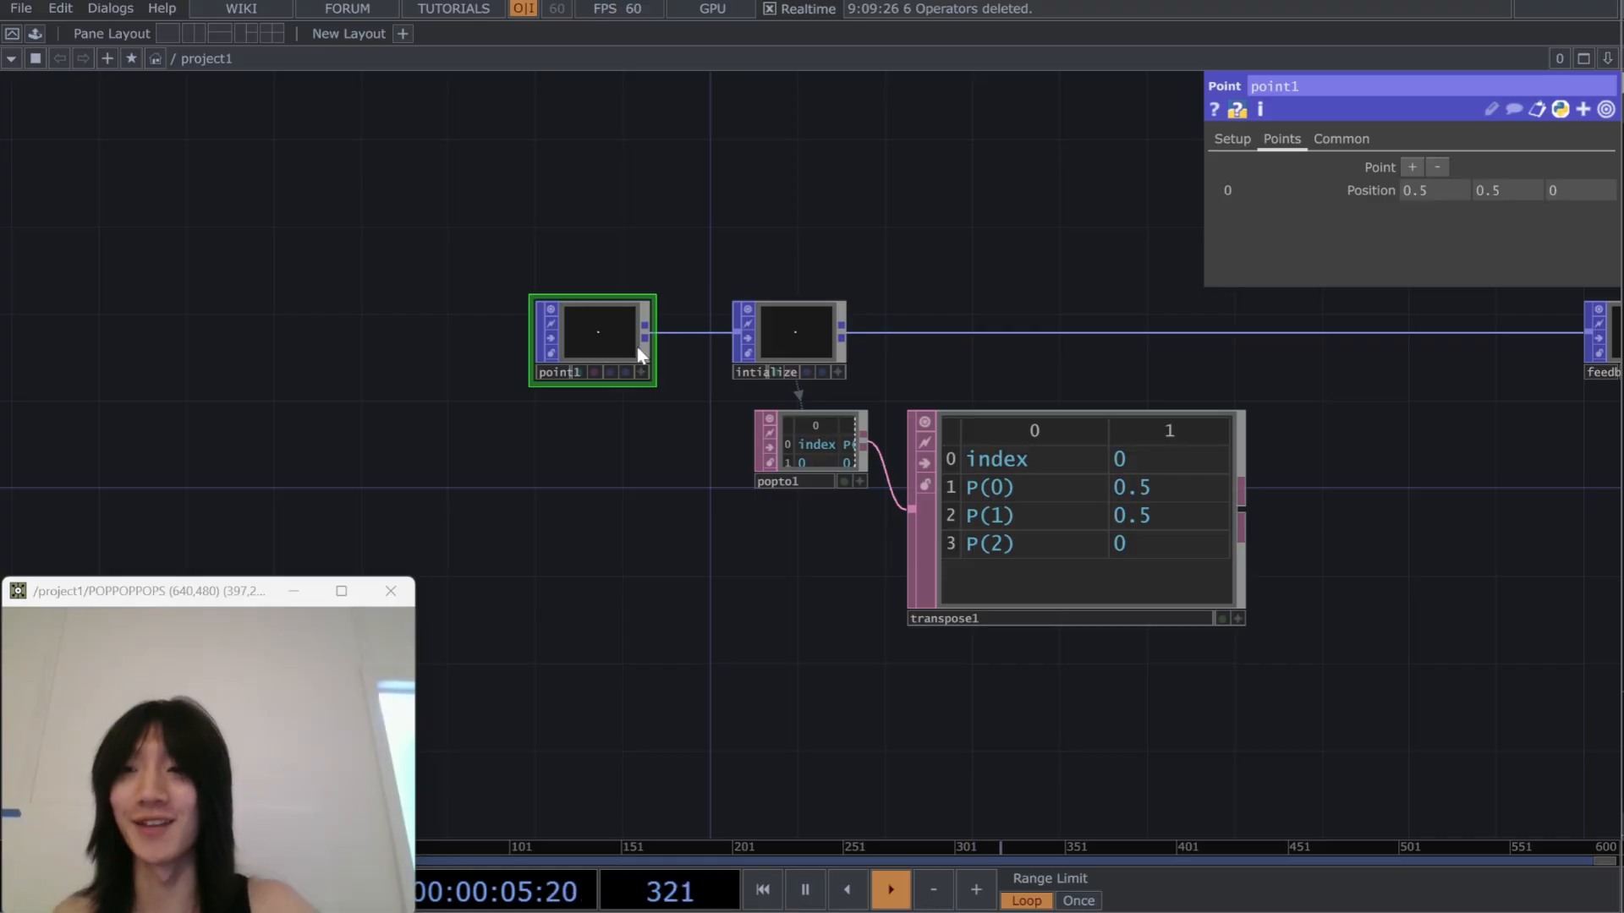
drag(583, 362, 301, 364)
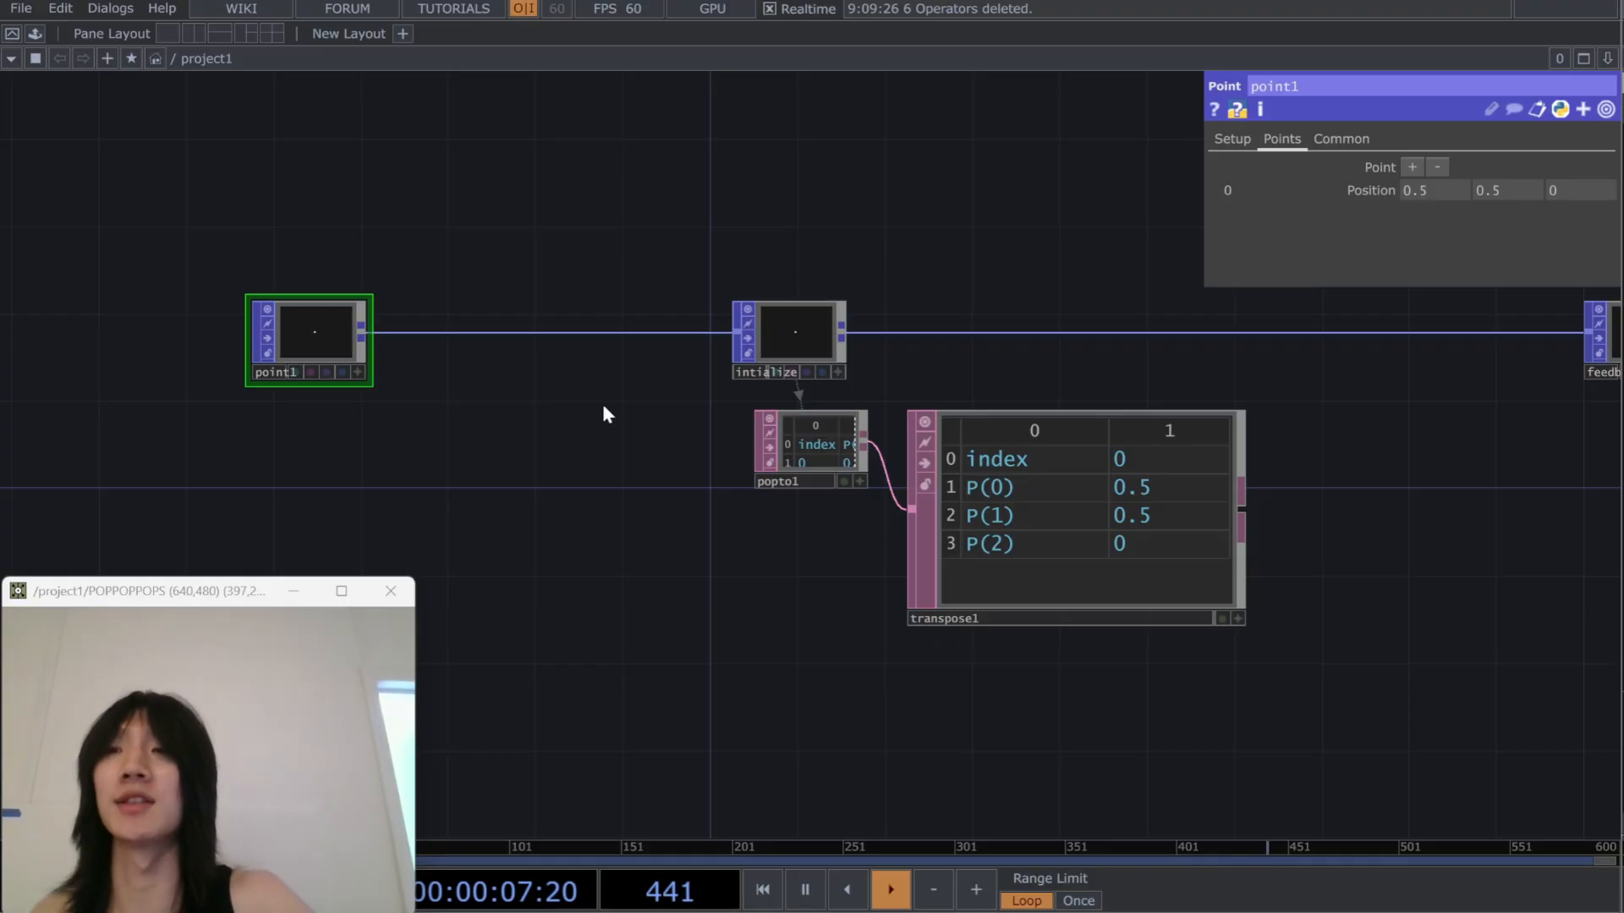
drag(602, 406, 678, 457)
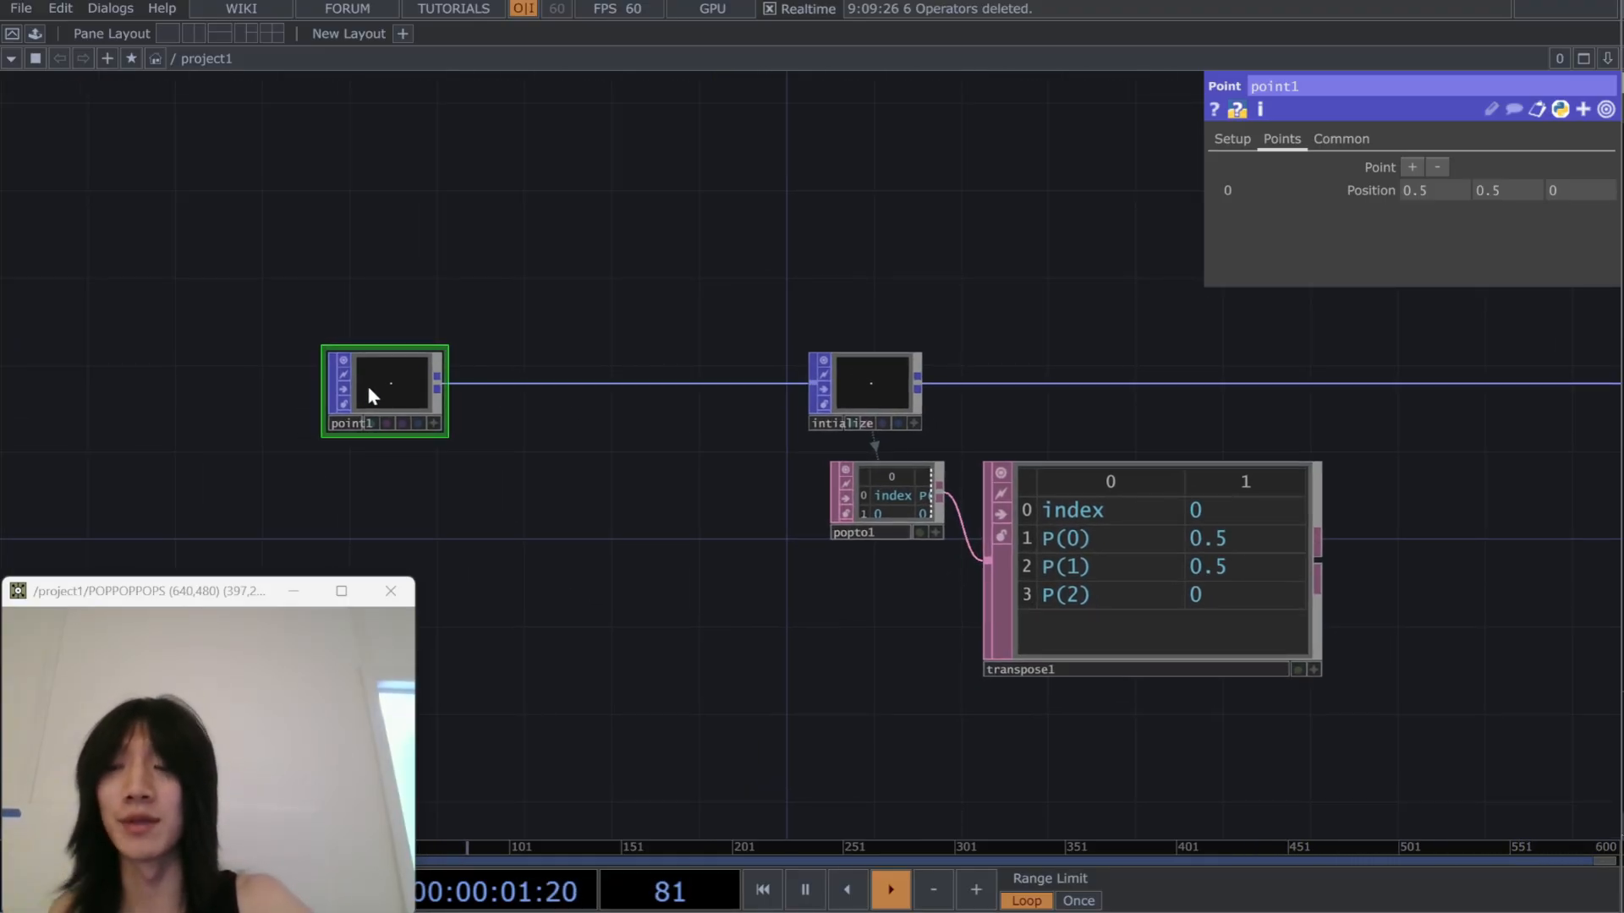
drag(369, 389, 324, 400)
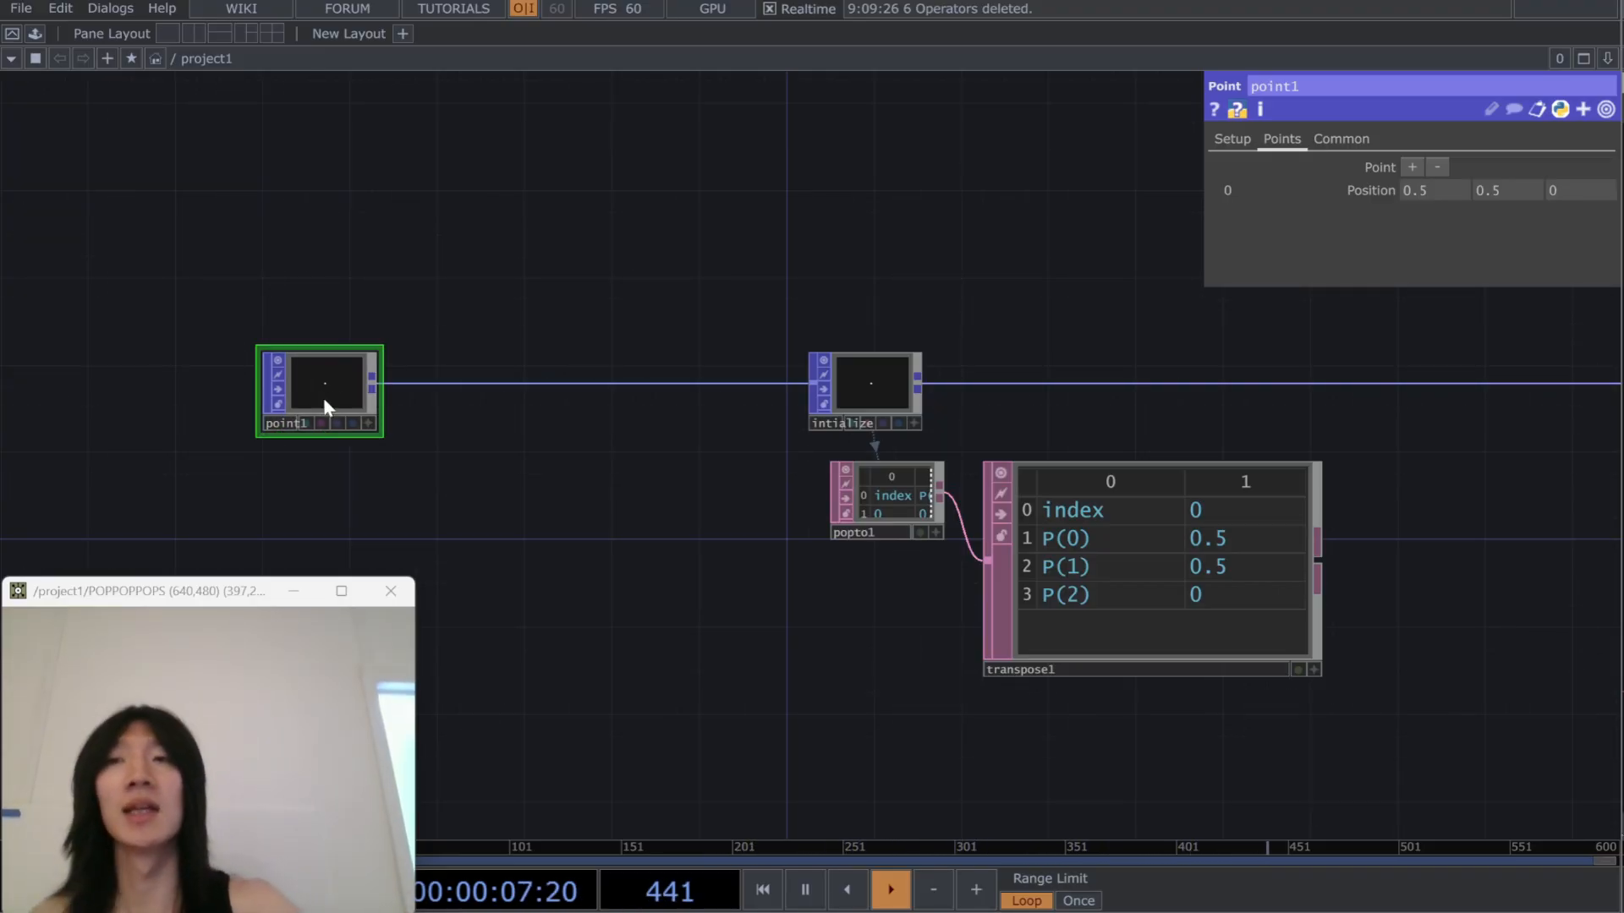
Insert a Random POP between point1 and intialize and align it in the chain beside point1
right_click(450, 384)
click(461, 374)
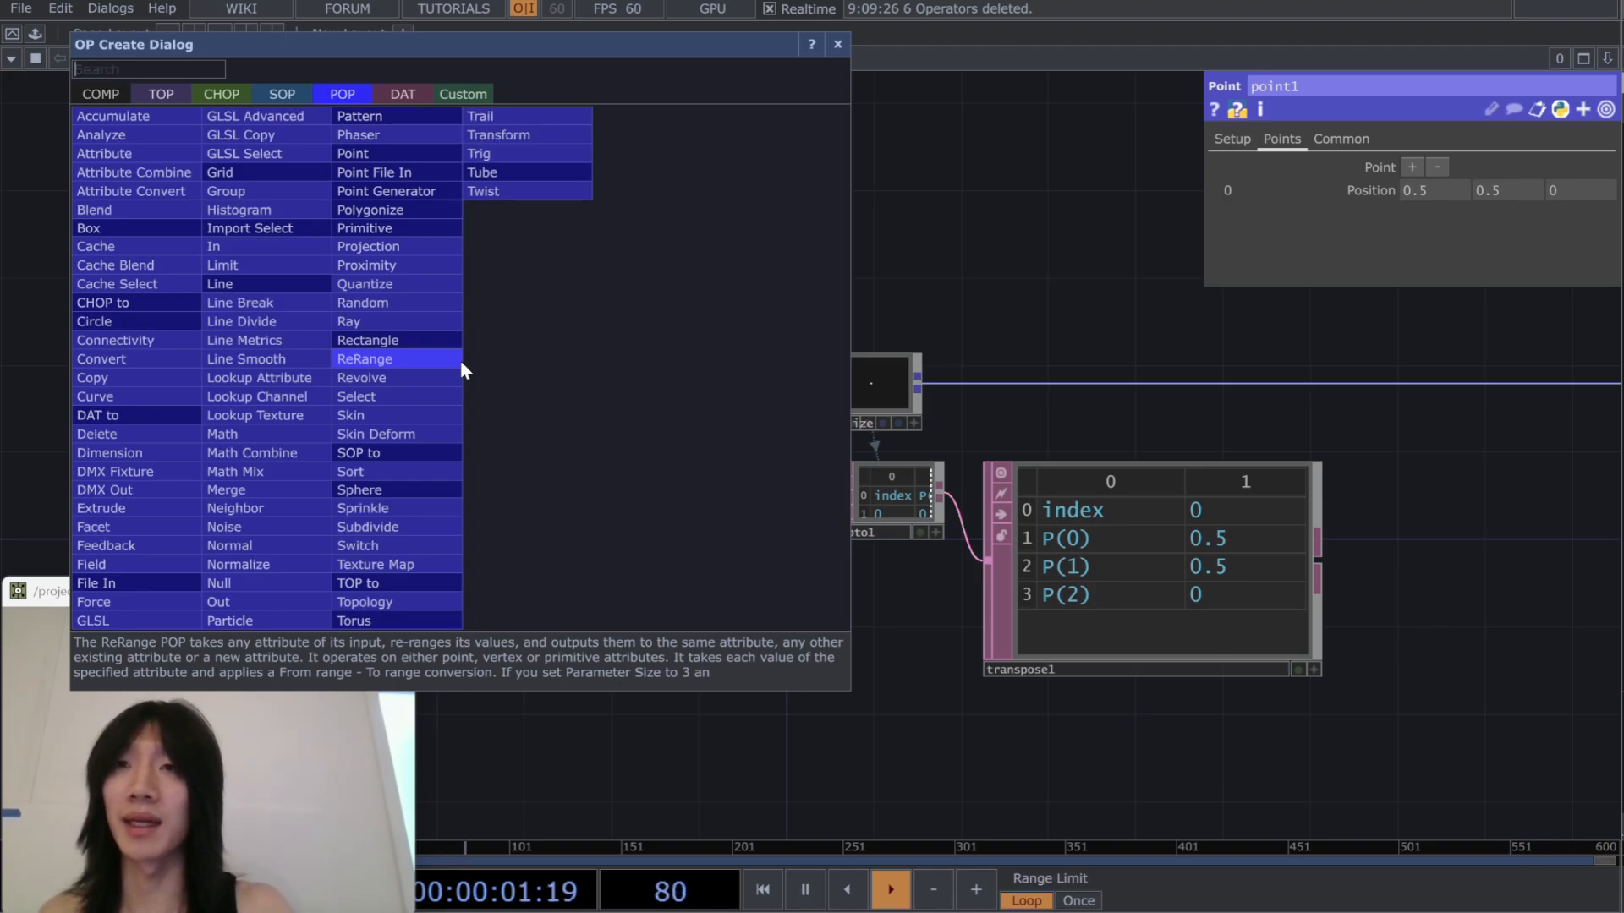
text(random)
key(Return)
click(460, 362)
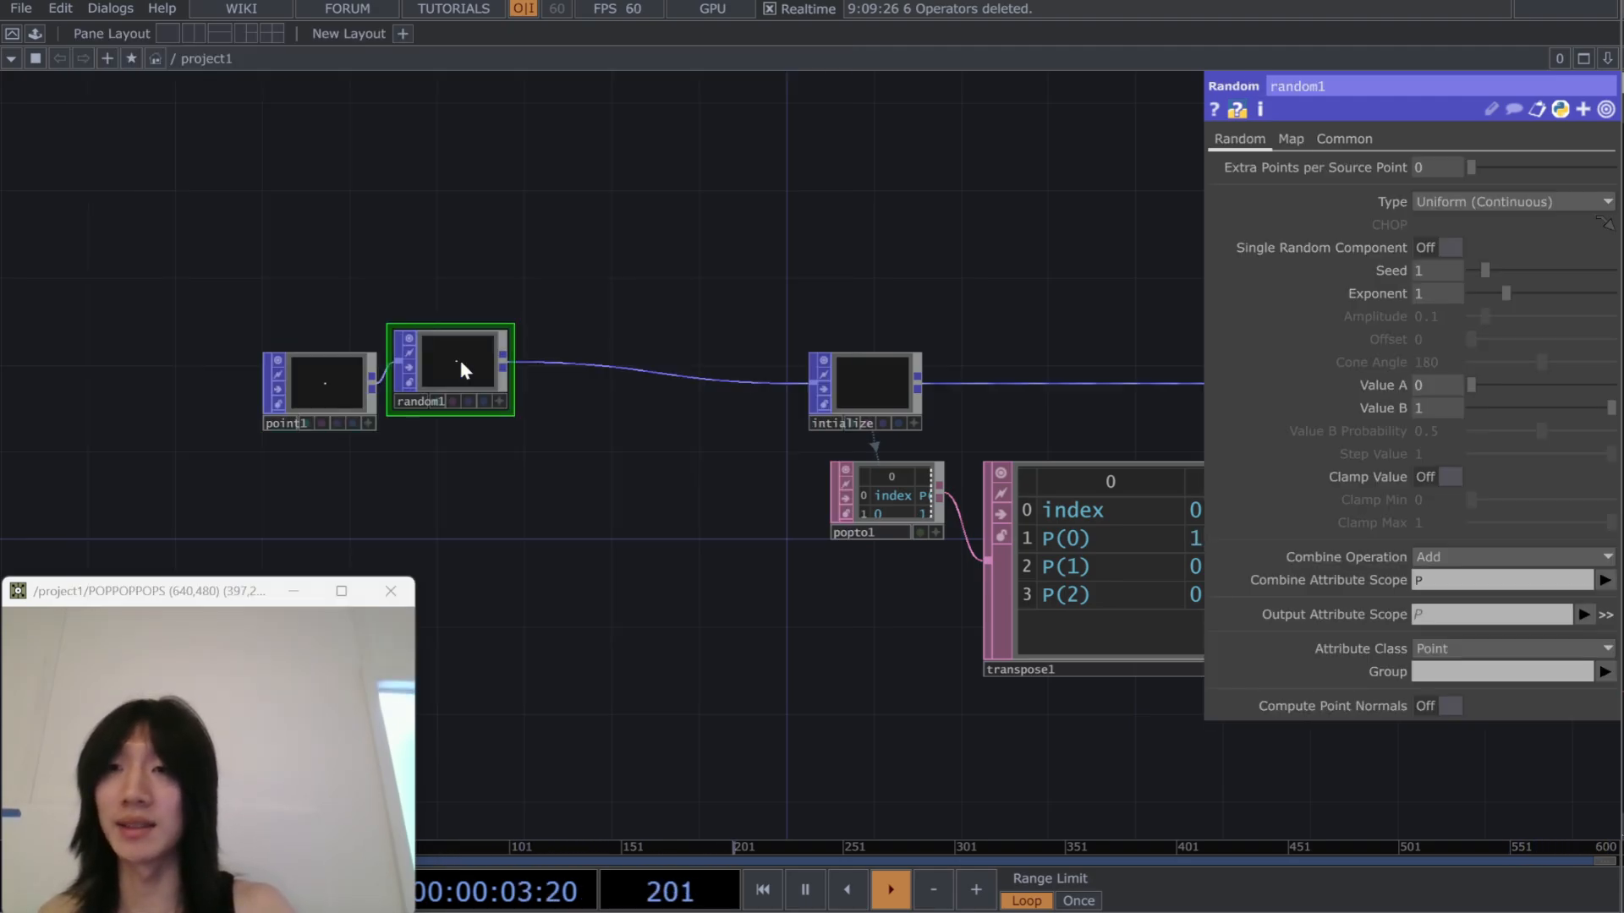
drag(461, 362, 461, 384)
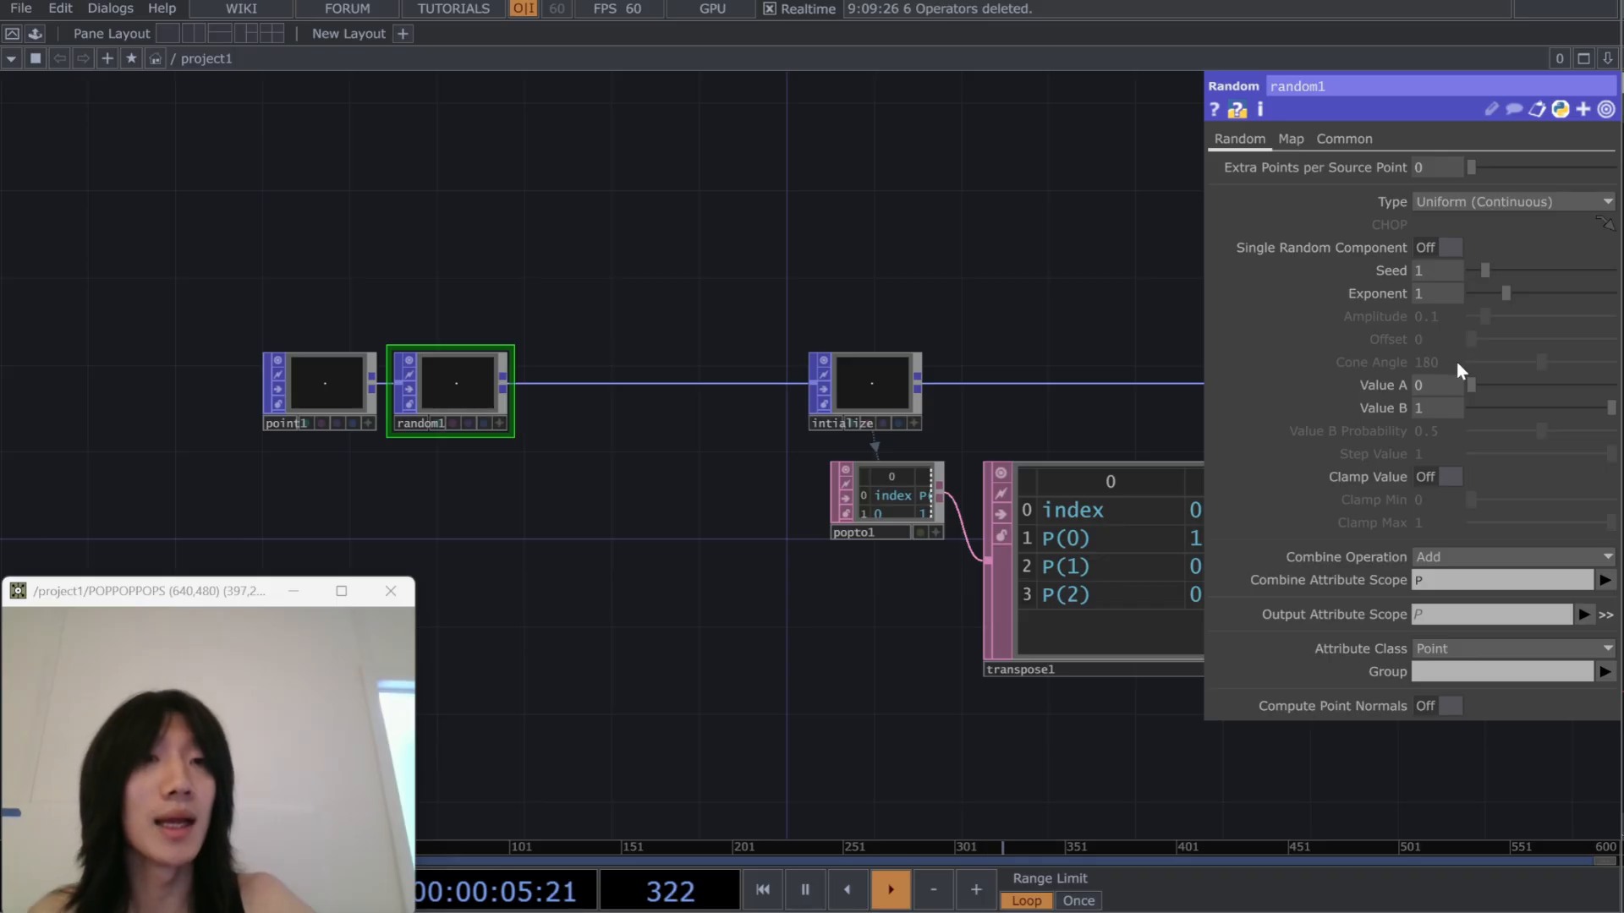
Set the Random POP's Value A to -0.01 and Value B to 0.01
click(1441, 389)
text(-0.01)
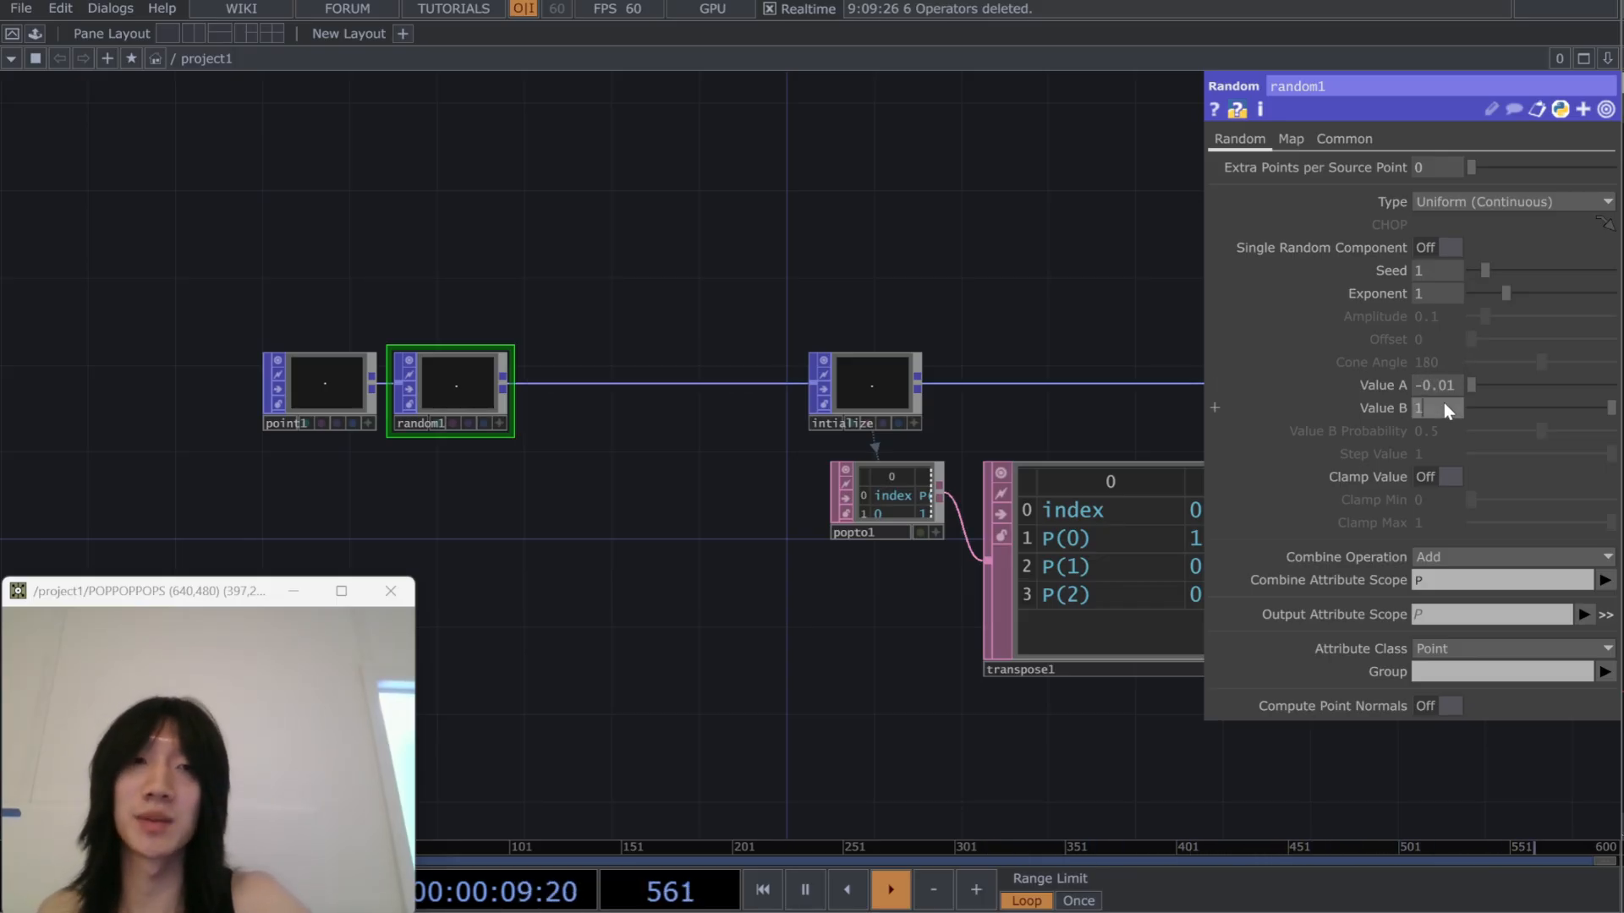
click(1443, 407)
text(0.01)
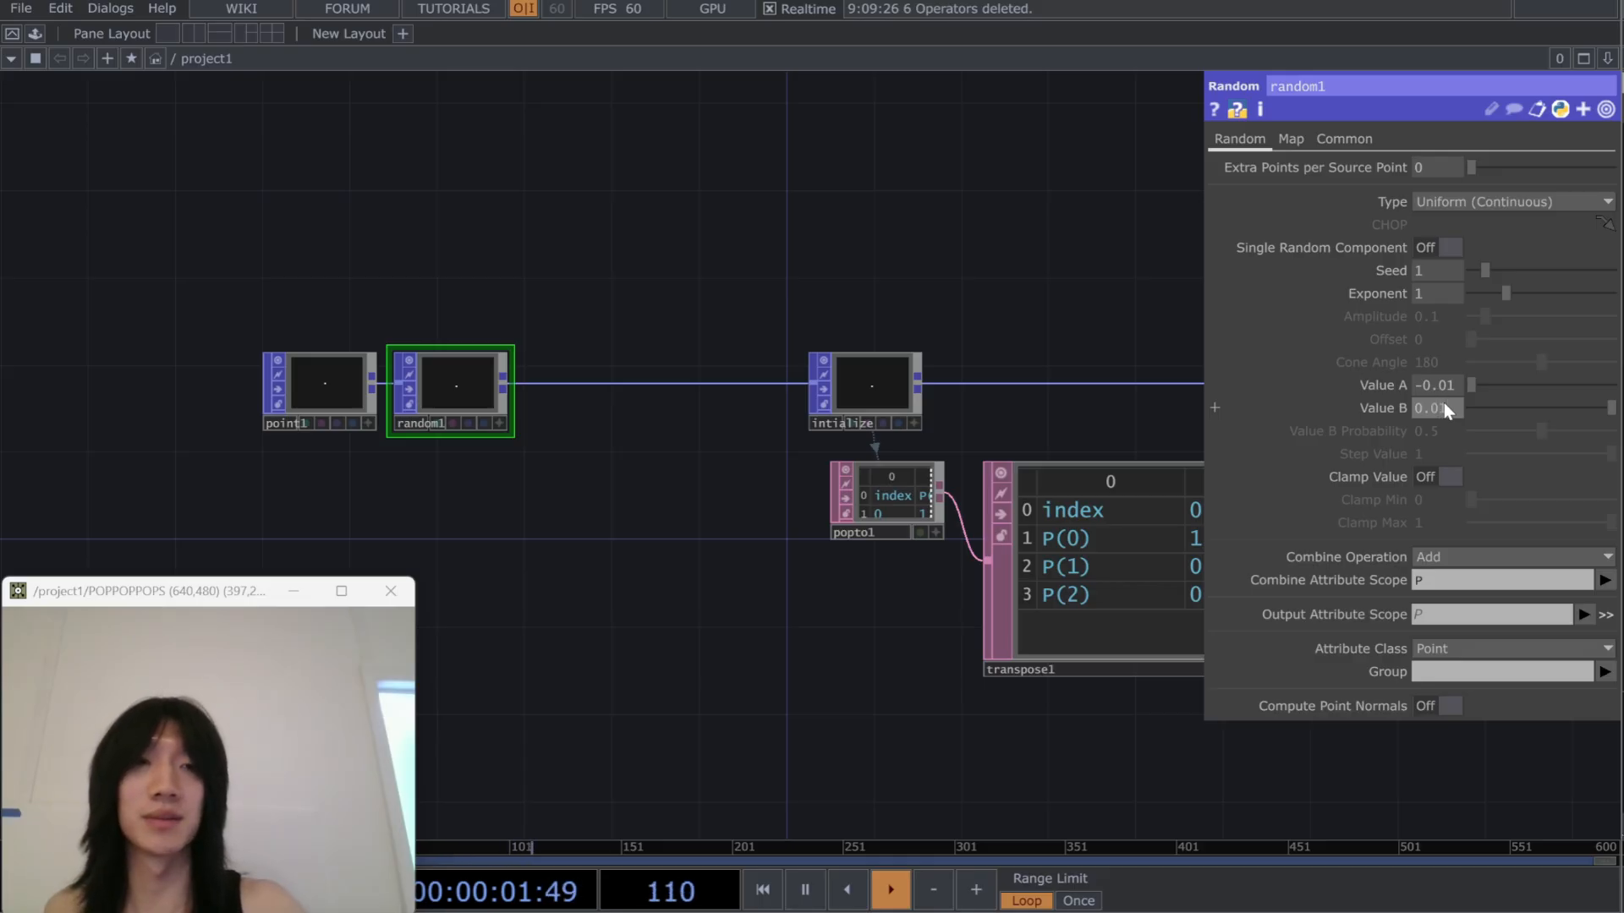
key(Return)
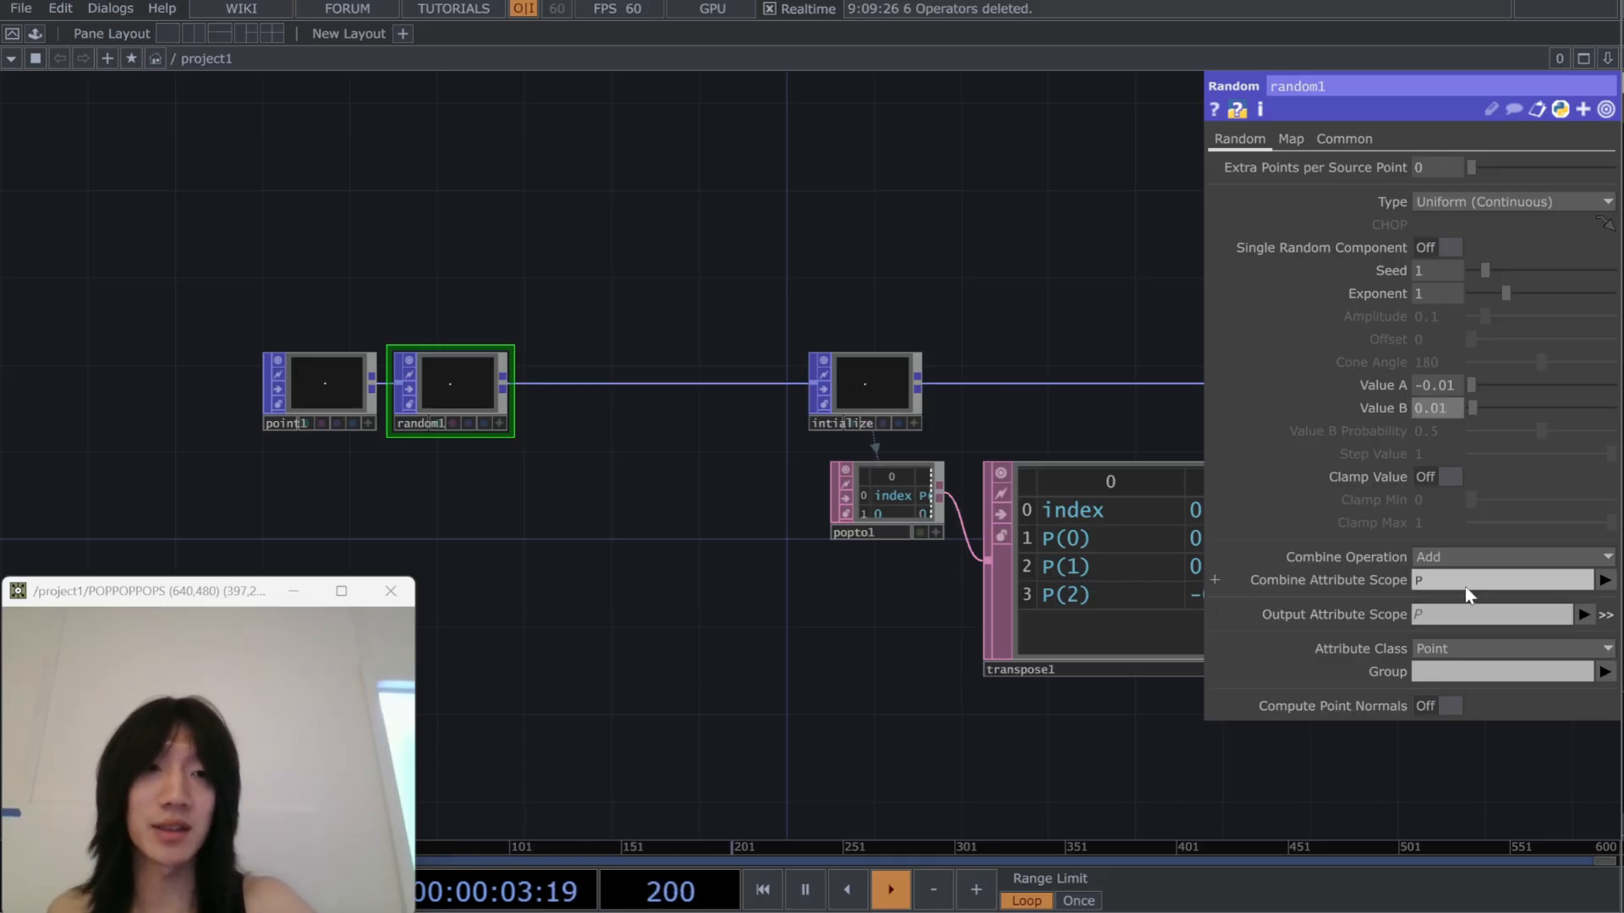
Output the Random POP's result to a new attribute named oldP
drag(797, 690, 548, 680)
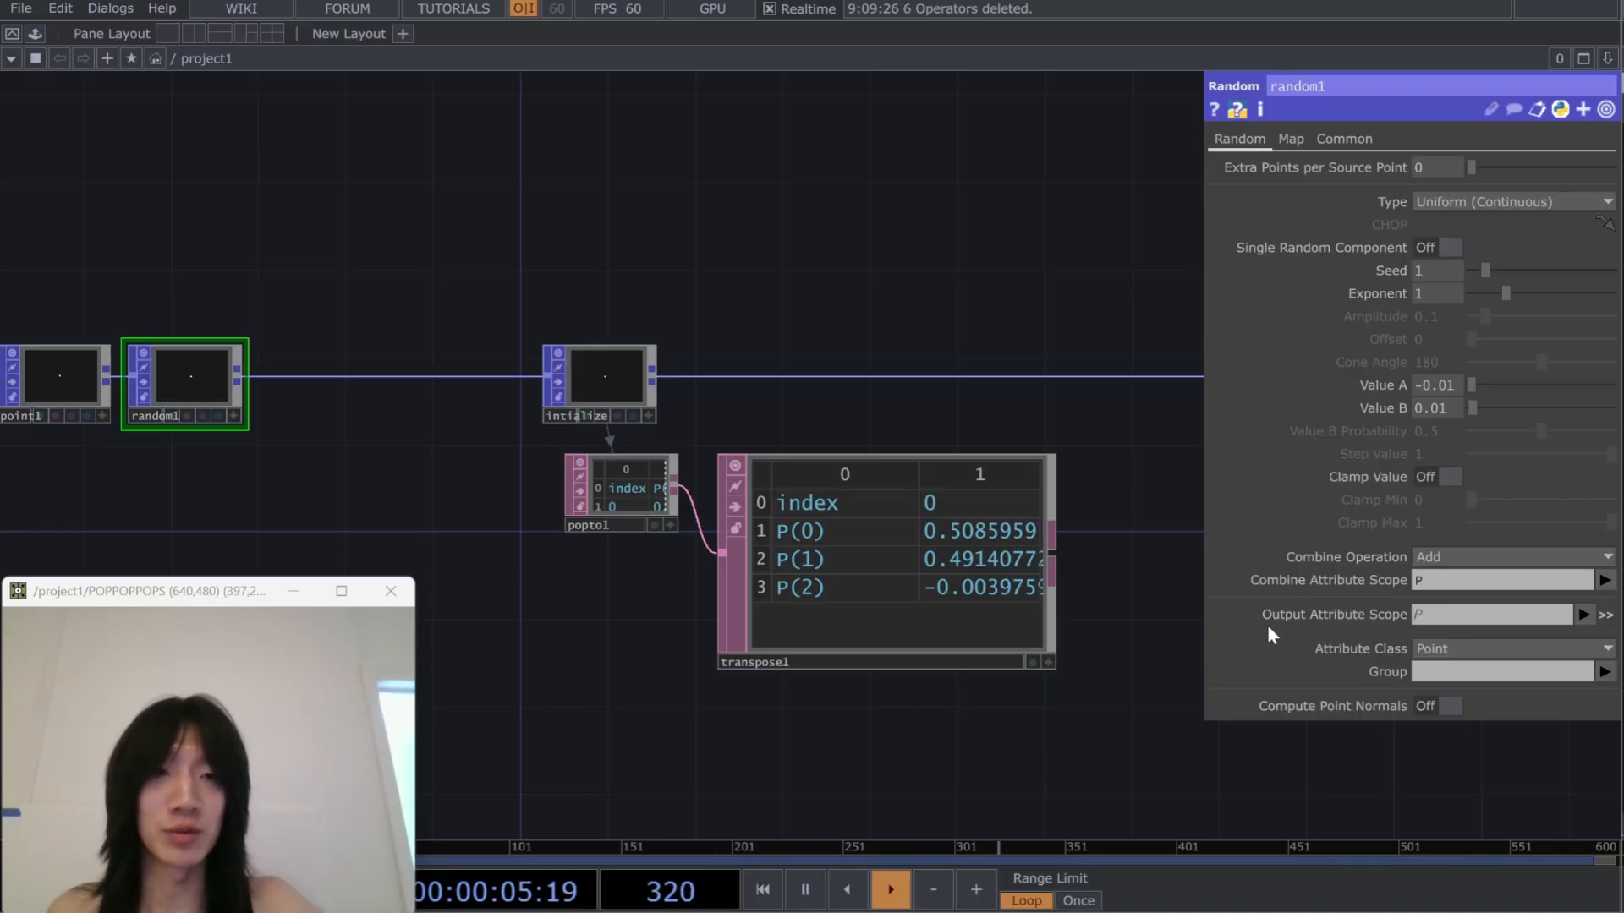
click(1431, 615)
text(oldP)
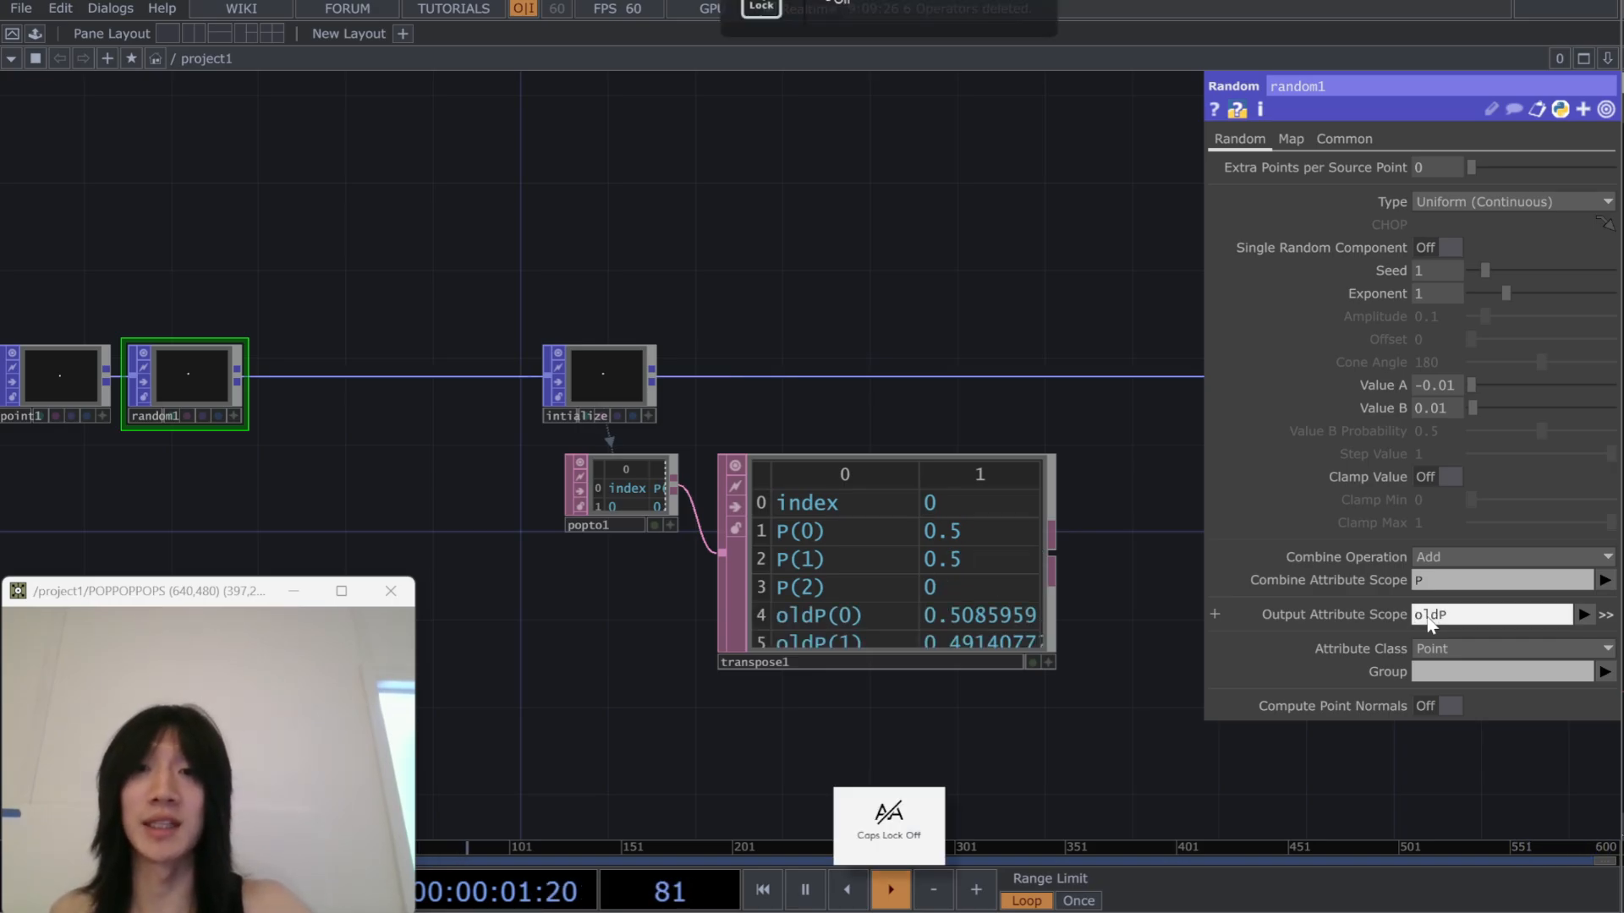
key(Return)
scroll(875, 706, up, 3)
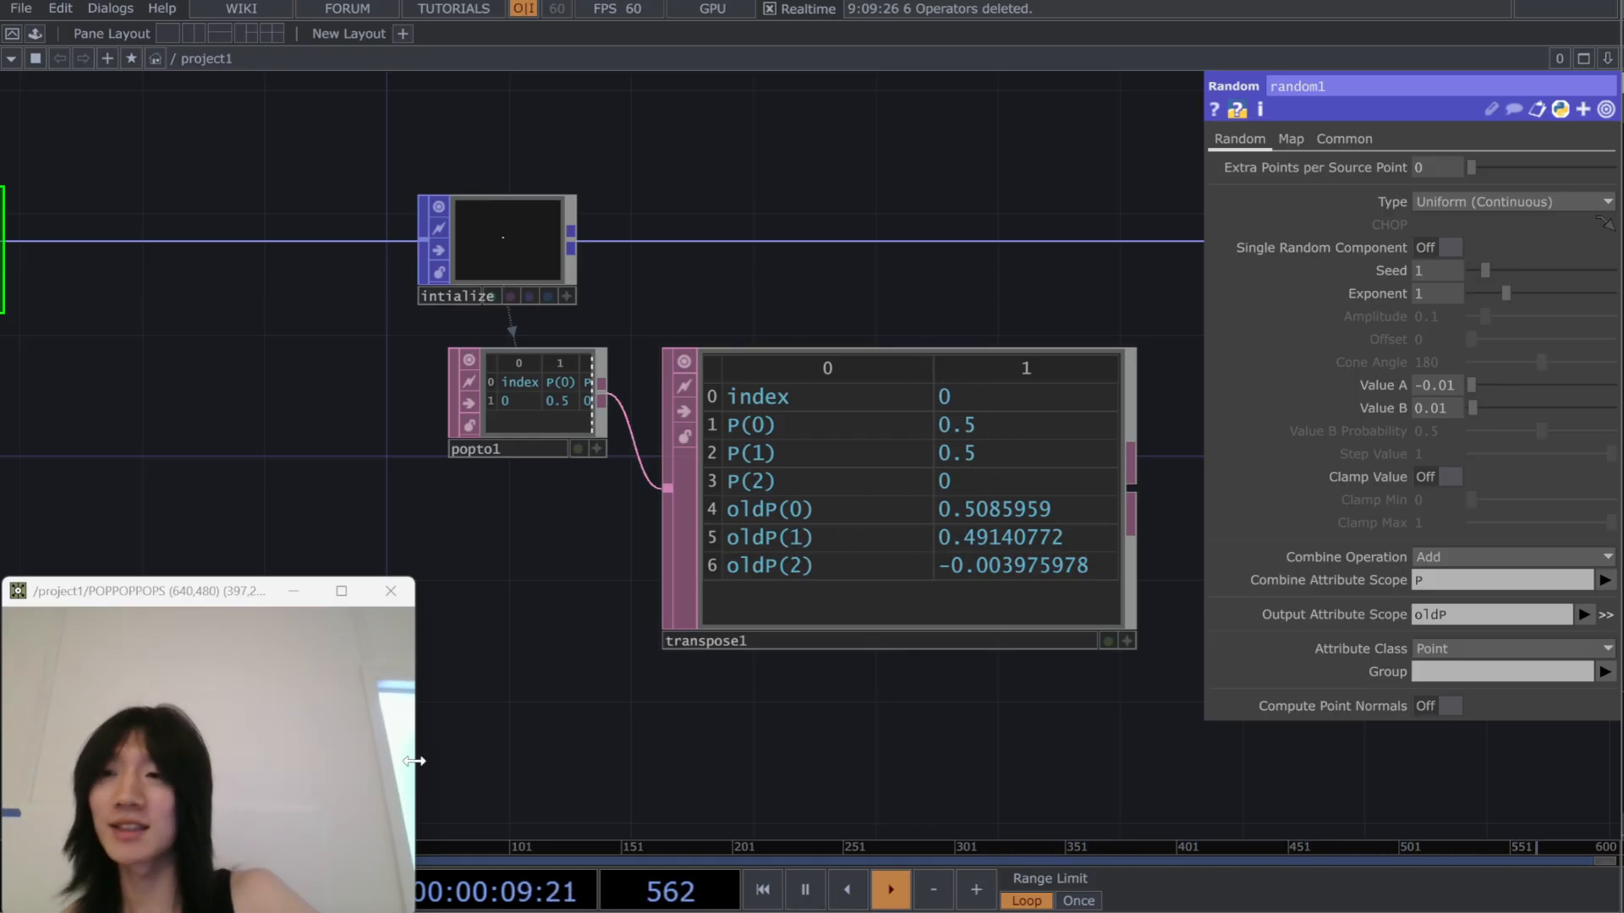
Move point1 and random1 together further away from intialize
drag(525, 539, 697, 570)
scroll(434, 542, down, 2)
drag(434, 542, 525, 534)
right_drag(110, 216, 340, 409)
drag(340, 409, 463, 383)
drag(474, 376, 283, 347)
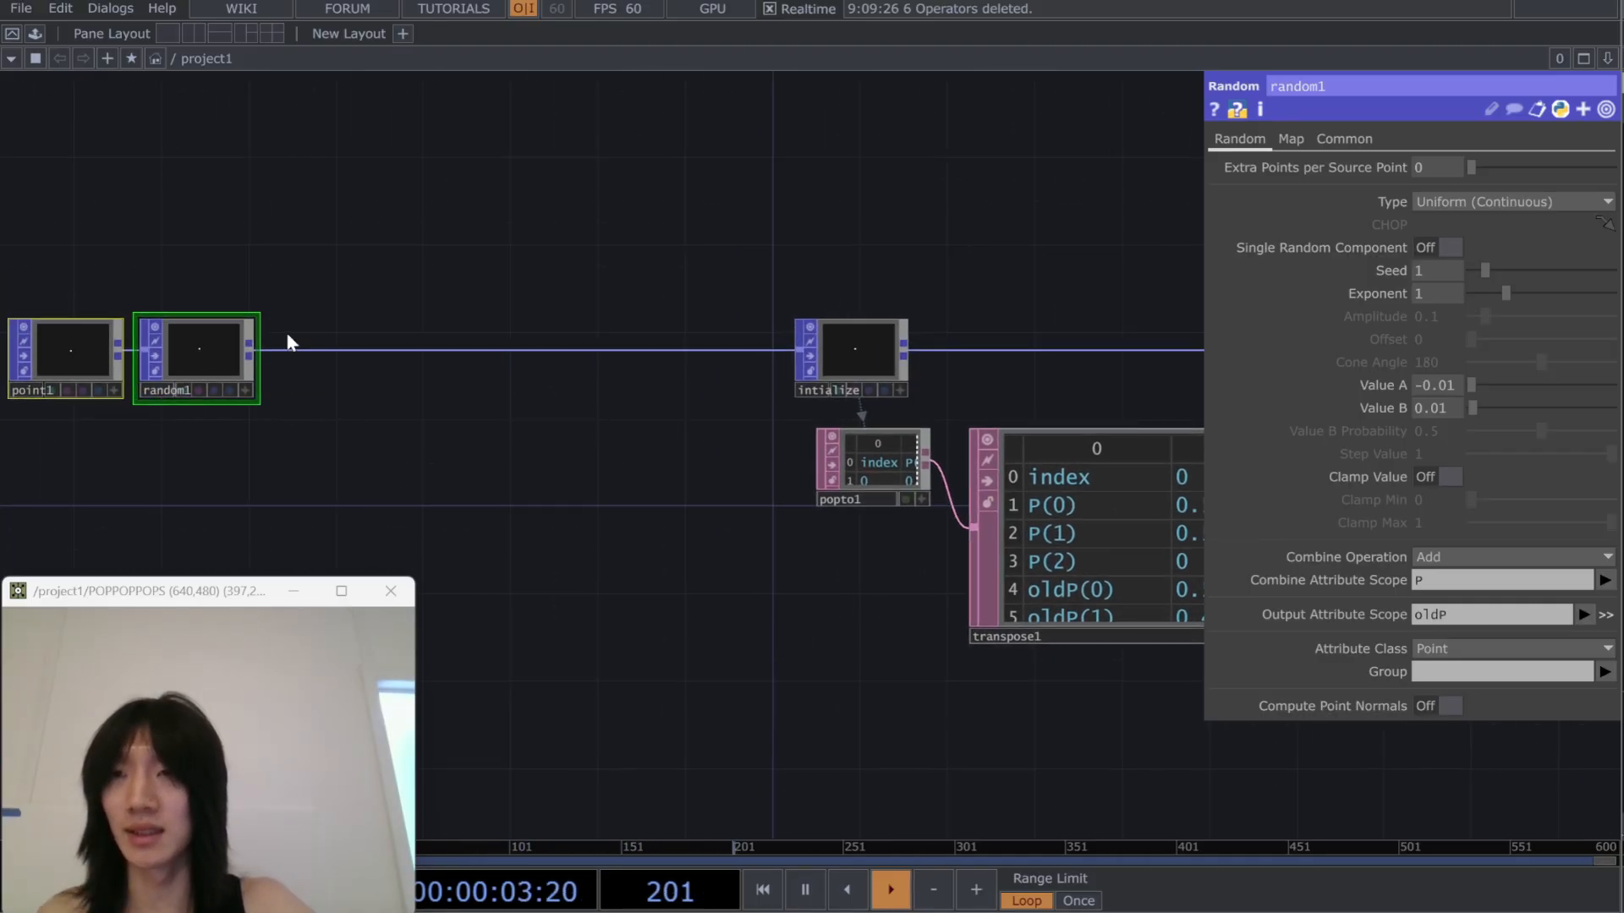
Insert a Math POP after random1 and align it in the chain
click(297, 351)
click(324, 323)
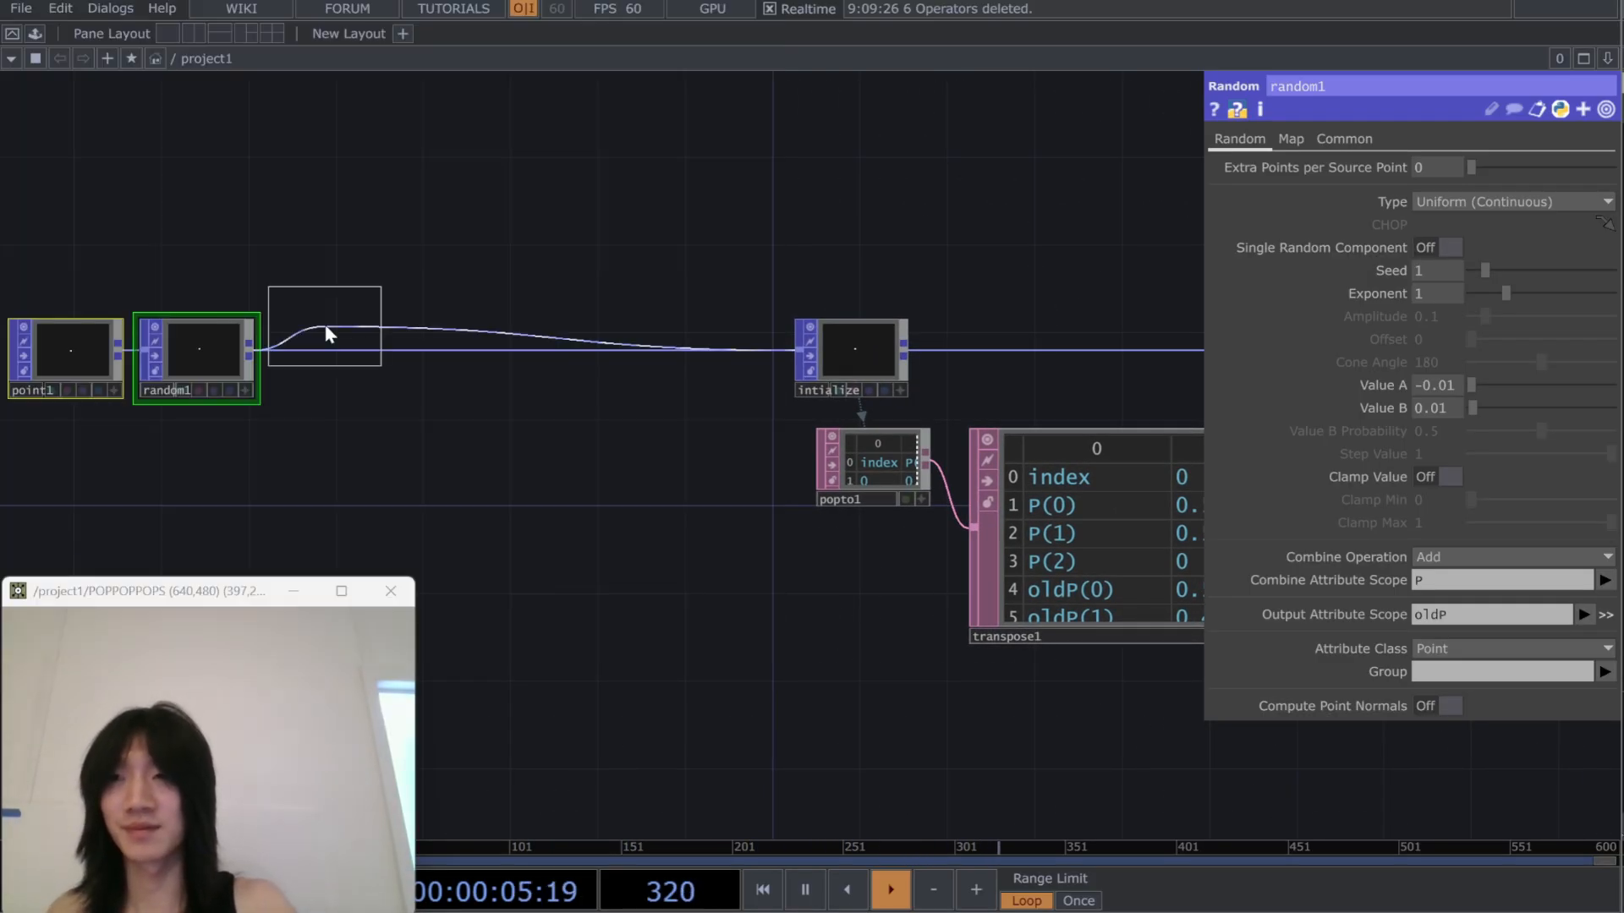
click(329, 333)
drag(325, 325, 327, 347)
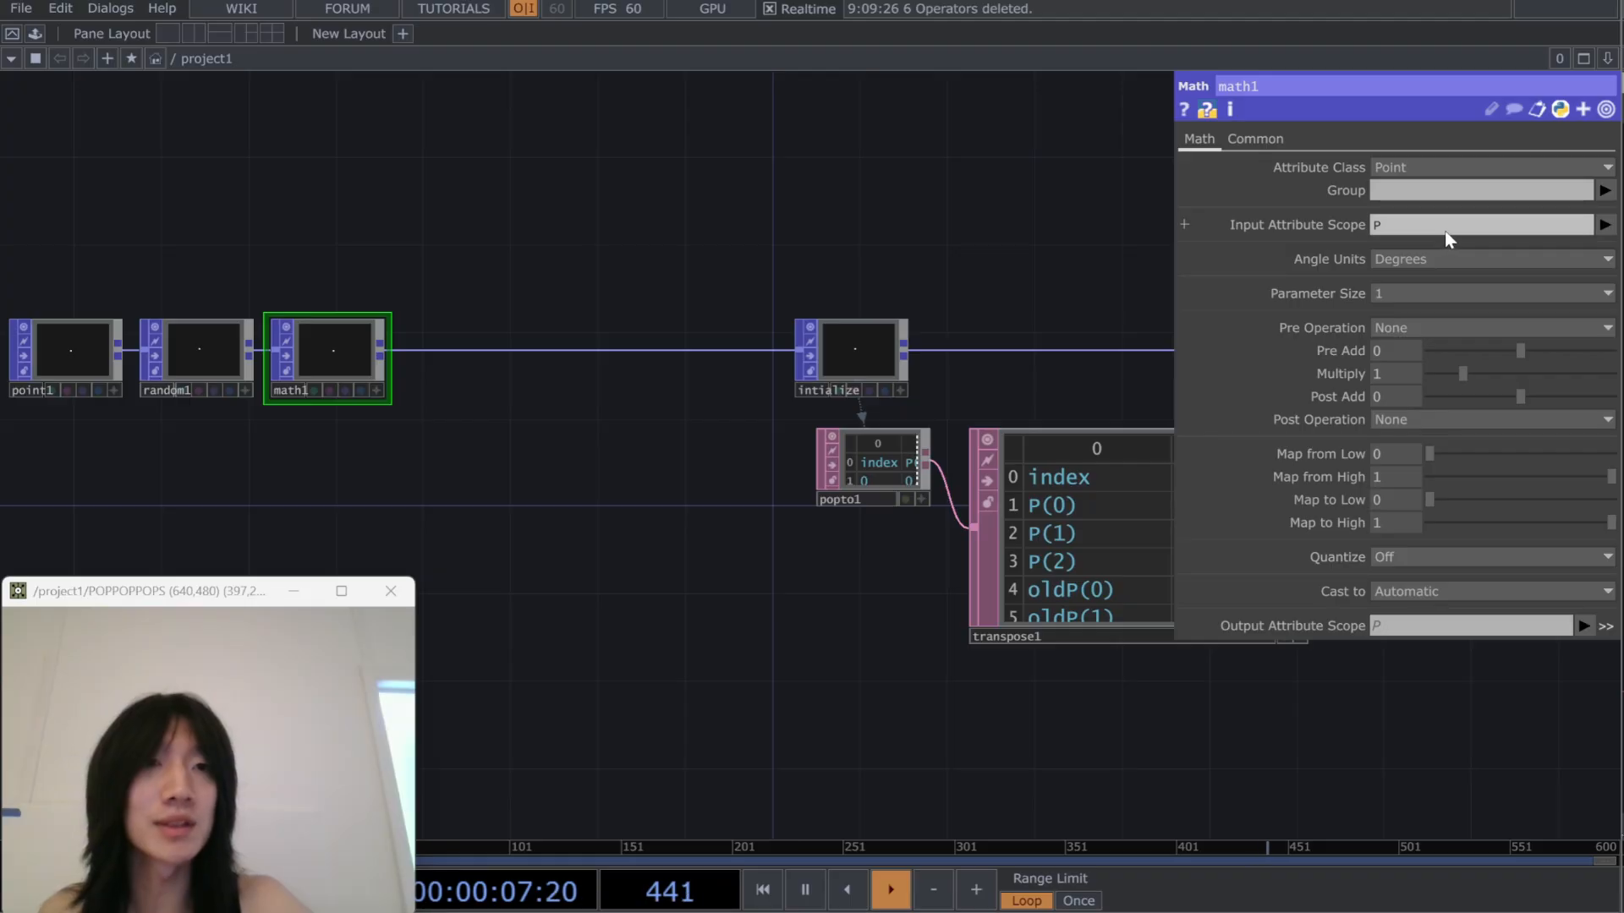
Set math1's input attribute scope to P(1) and its Multiply value to 0
drag(951, 692, 851, 697)
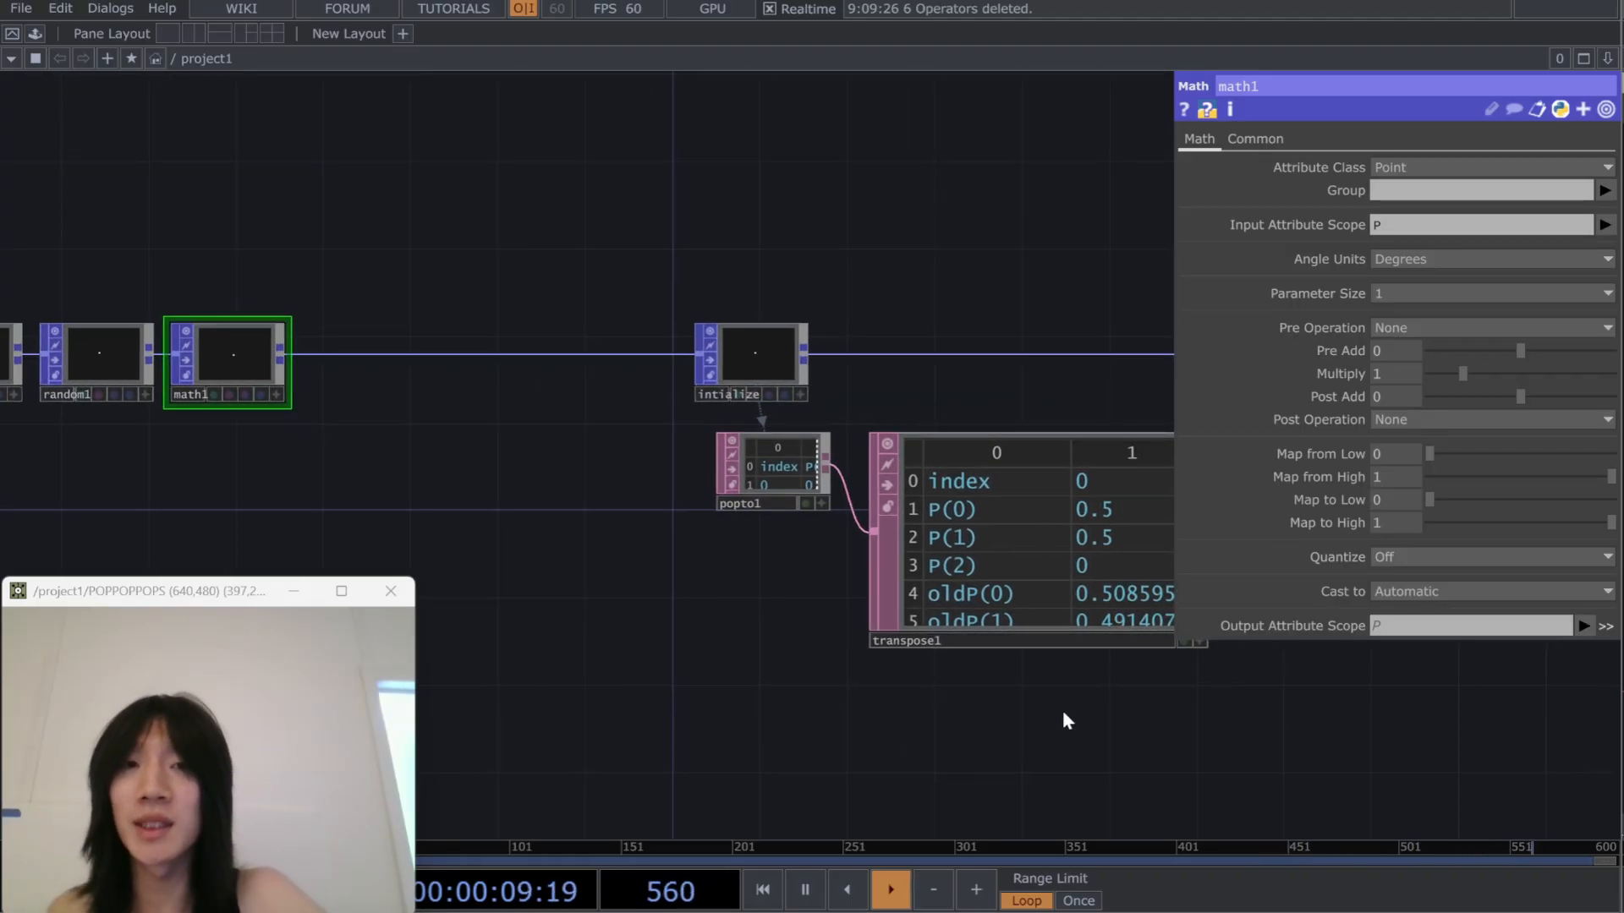
drag(1062, 721, 919, 706)
scroll(1040, 608, up, 5)
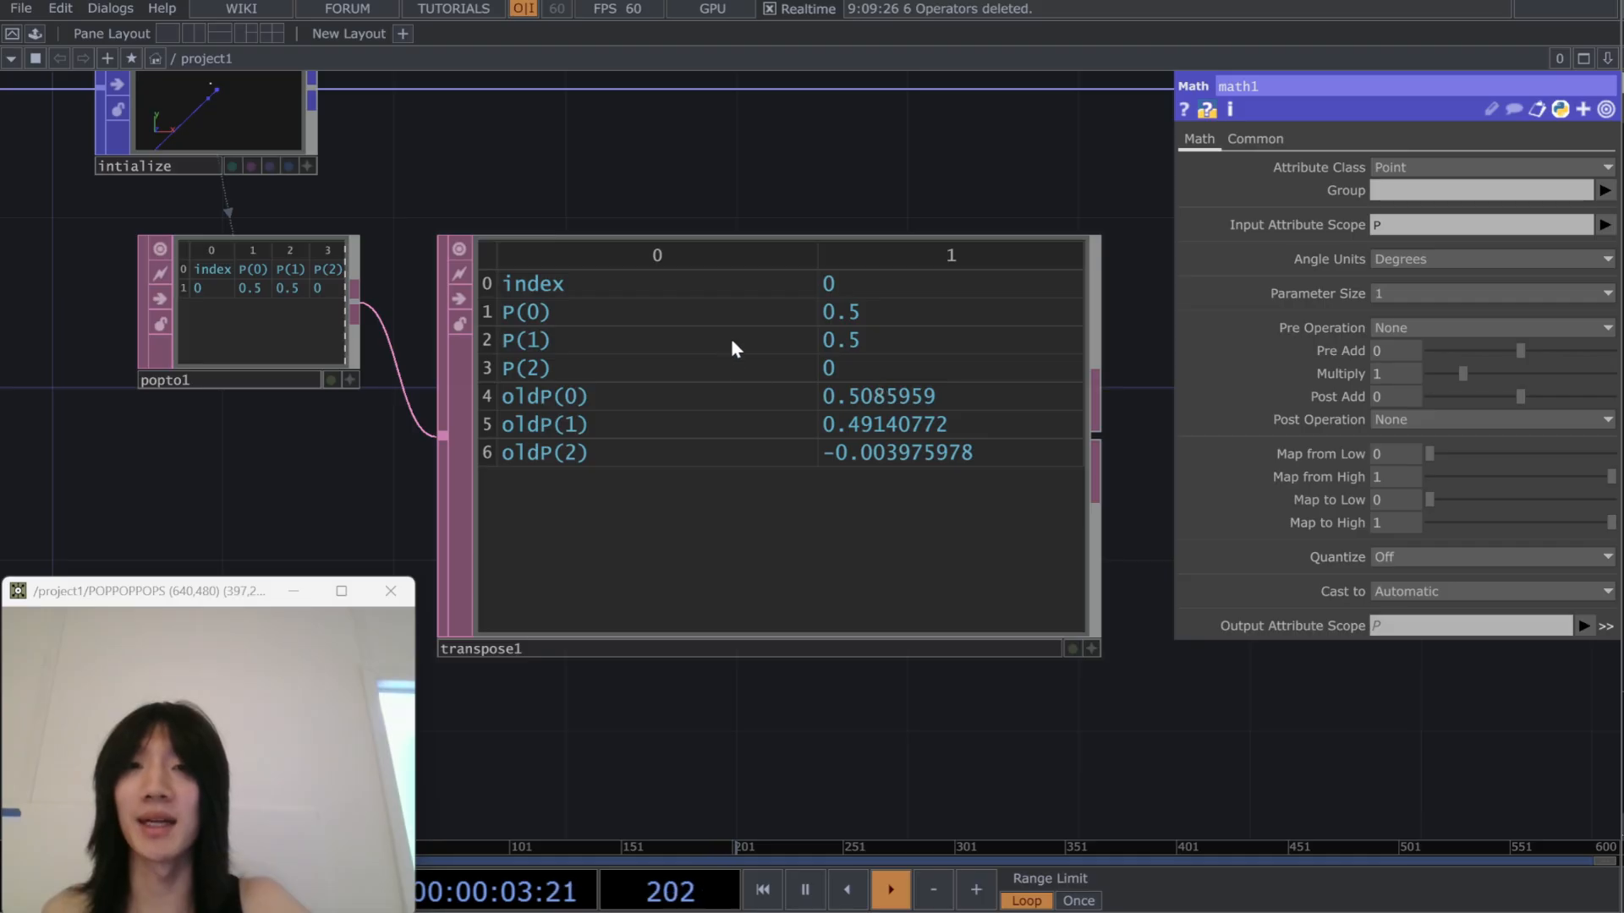
scroll(855, 456, down, 5)
drag(441, 412, 755, 469)
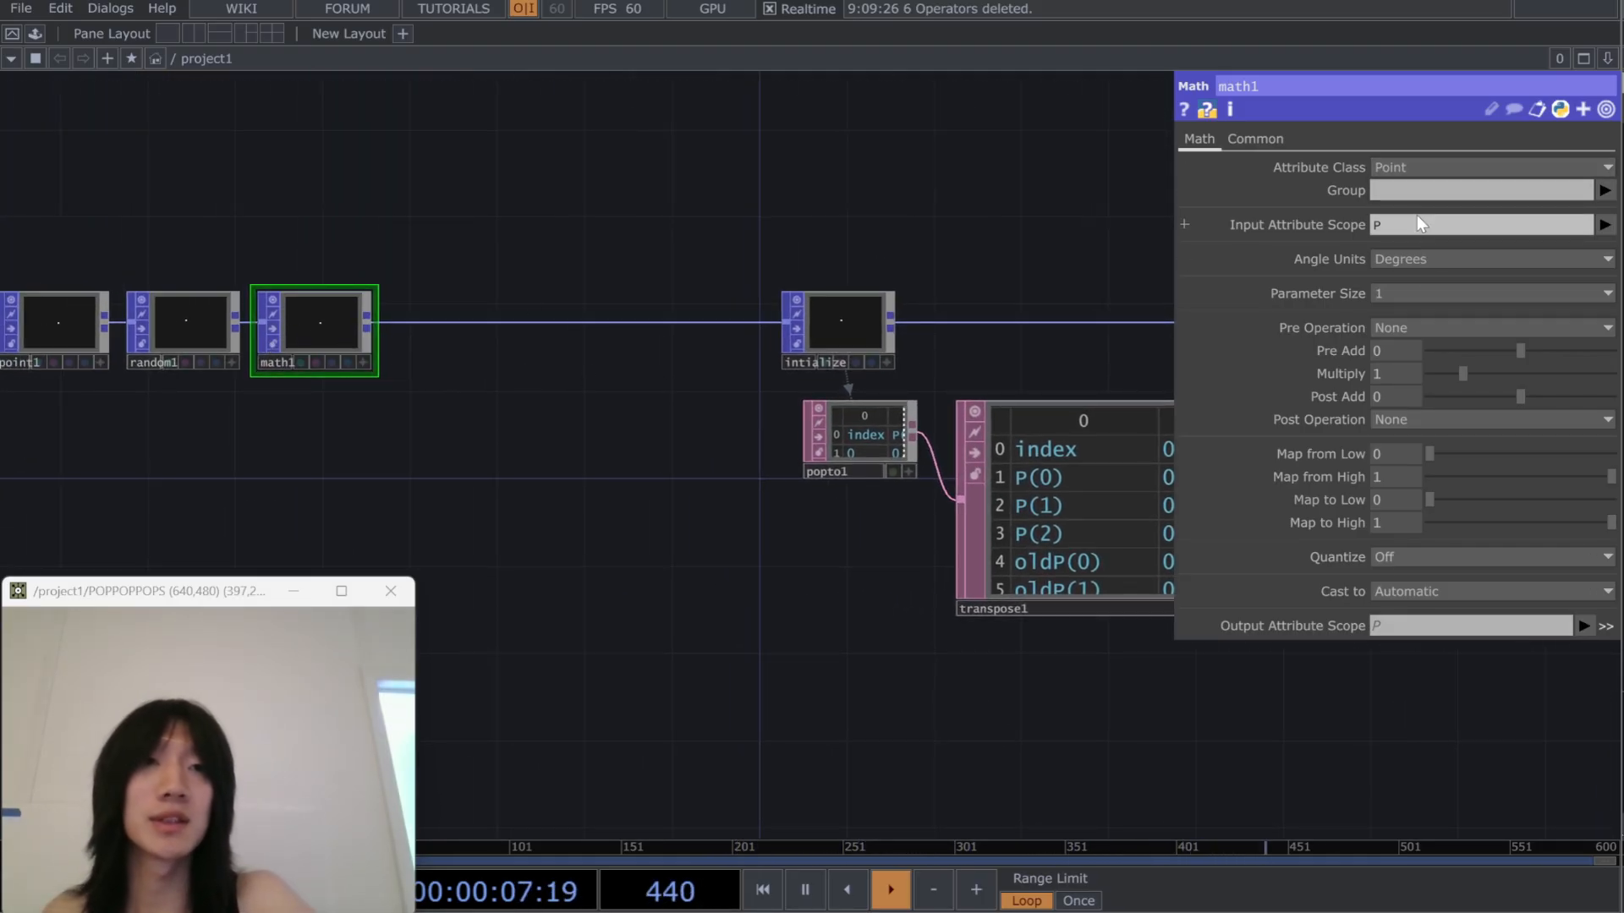
text((1))
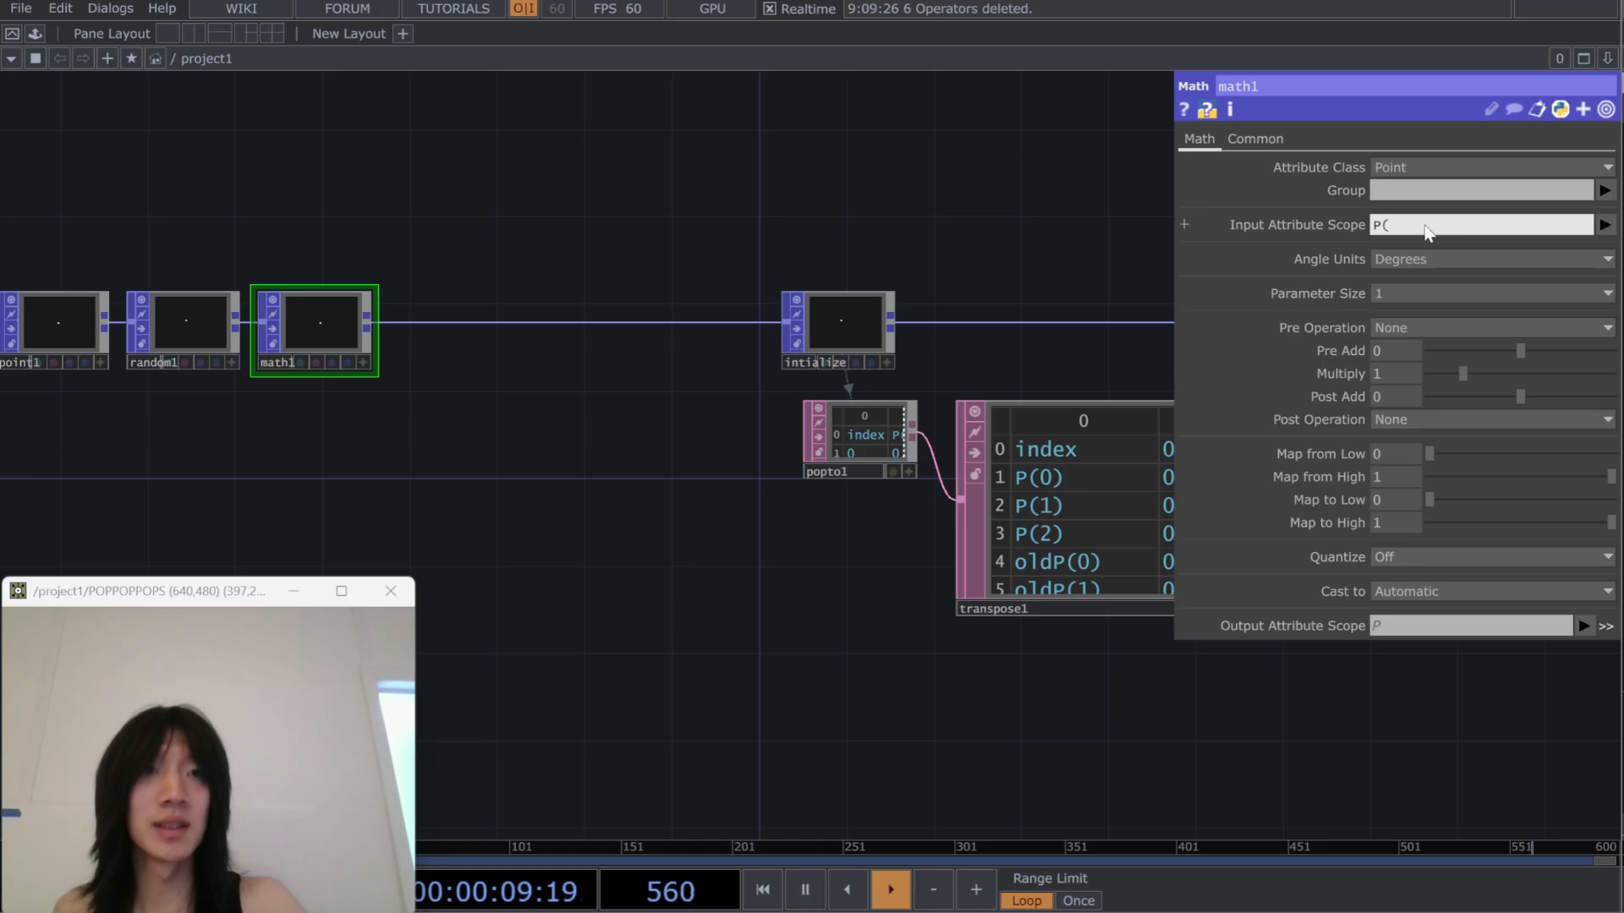
key(Return)
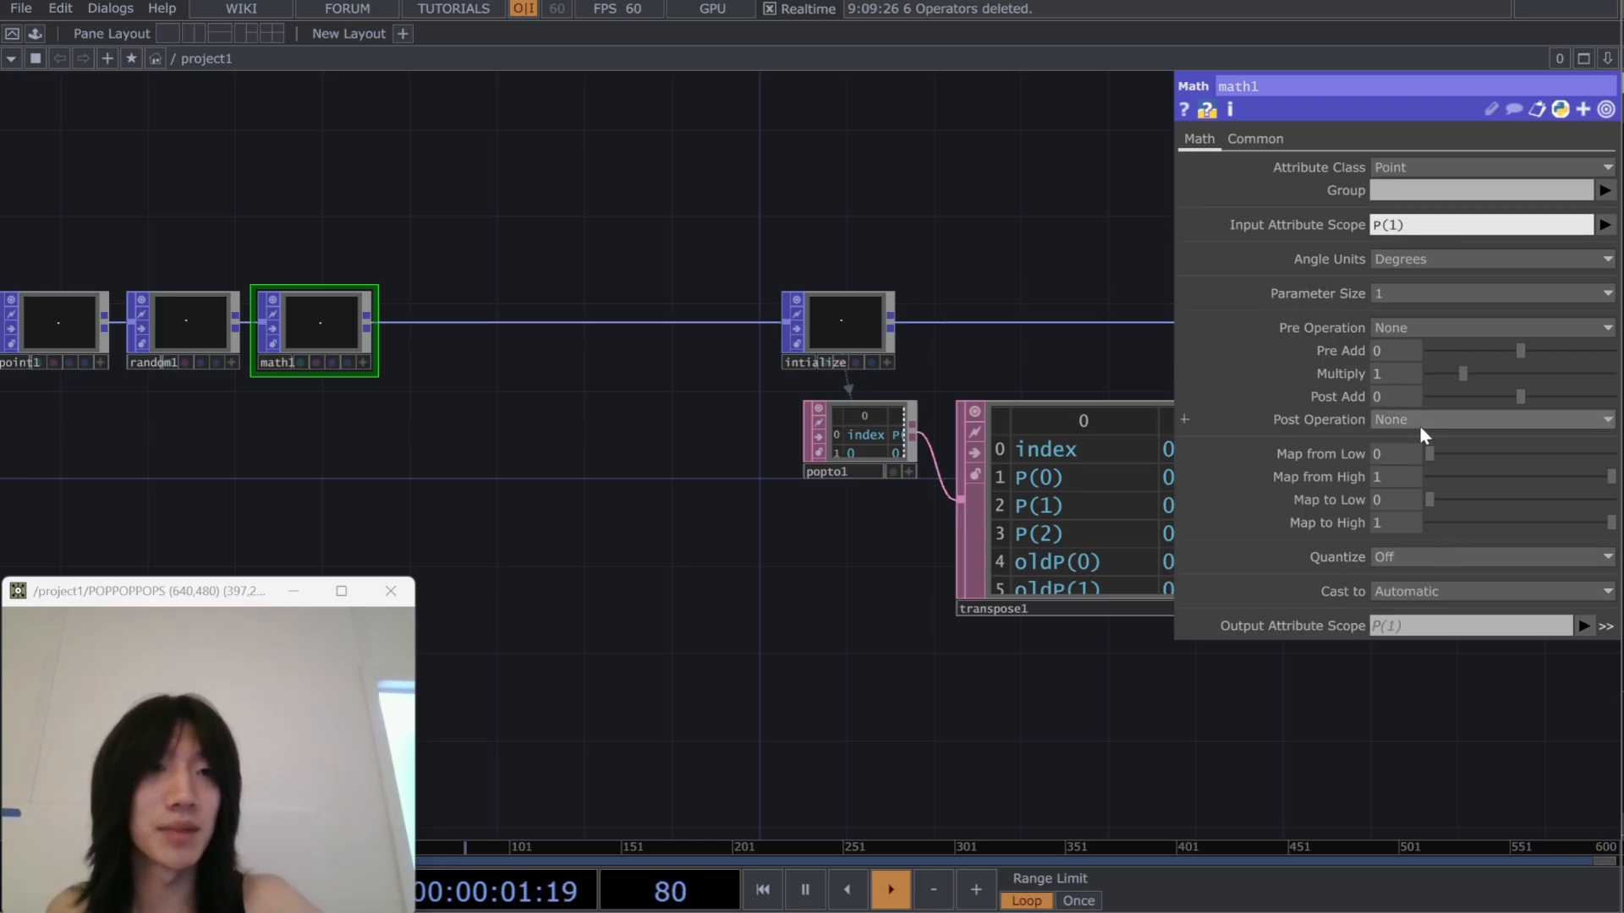
click(1391, 374)
text(0)
key(Return)
Insert a second Math POP between math1 and intialize and align it beside math1
right_click(459, 322)
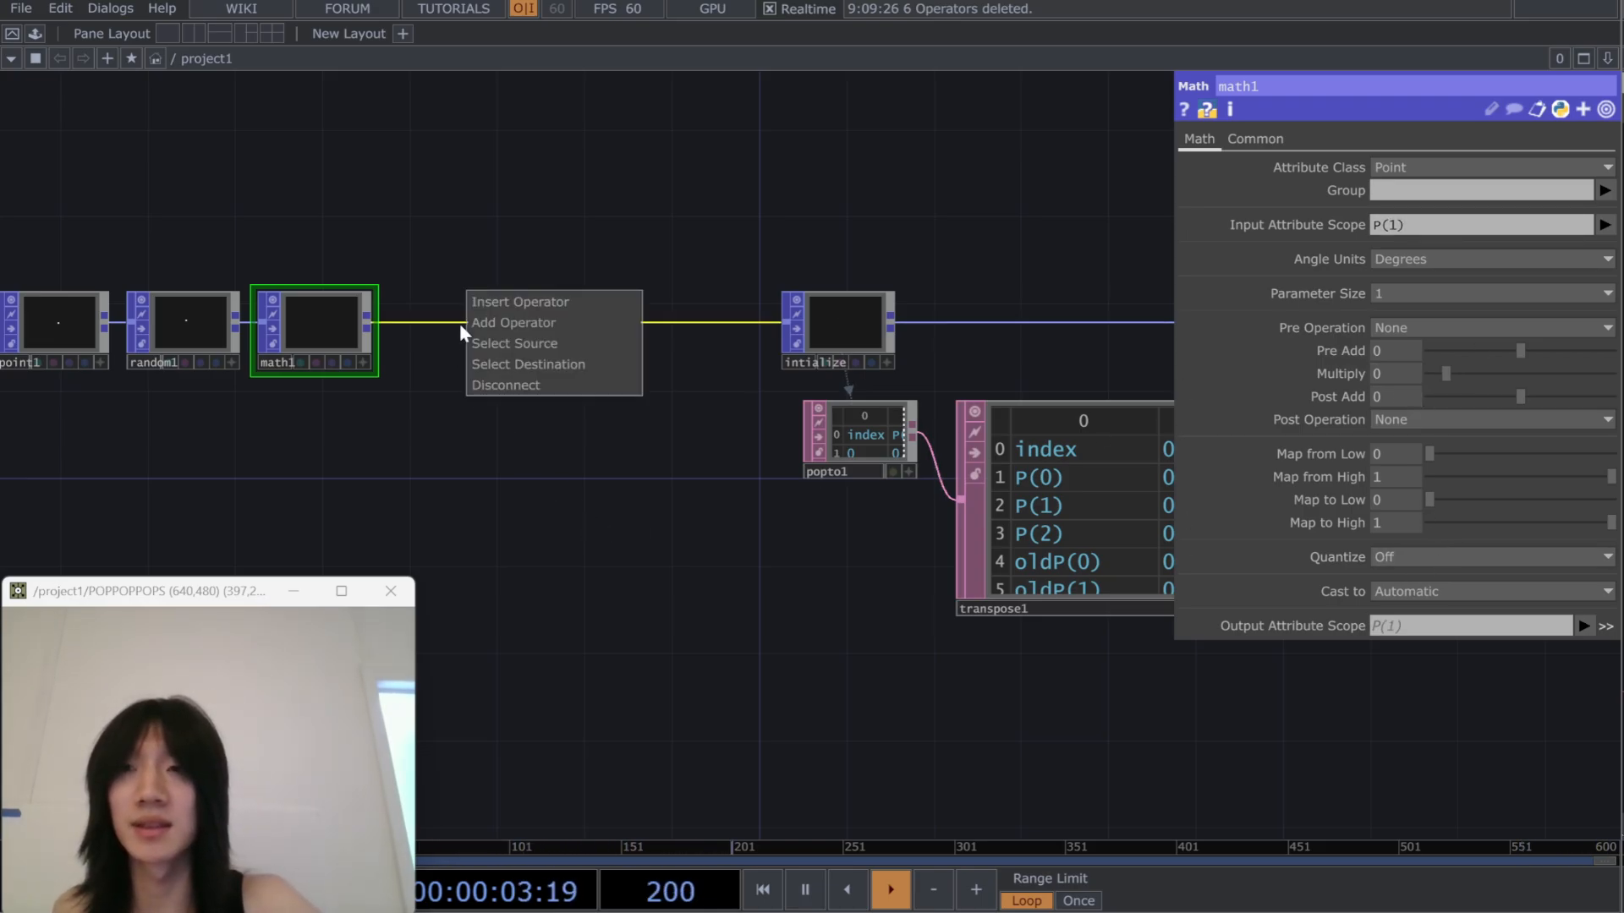
click(480, 303)
click(481, 302)
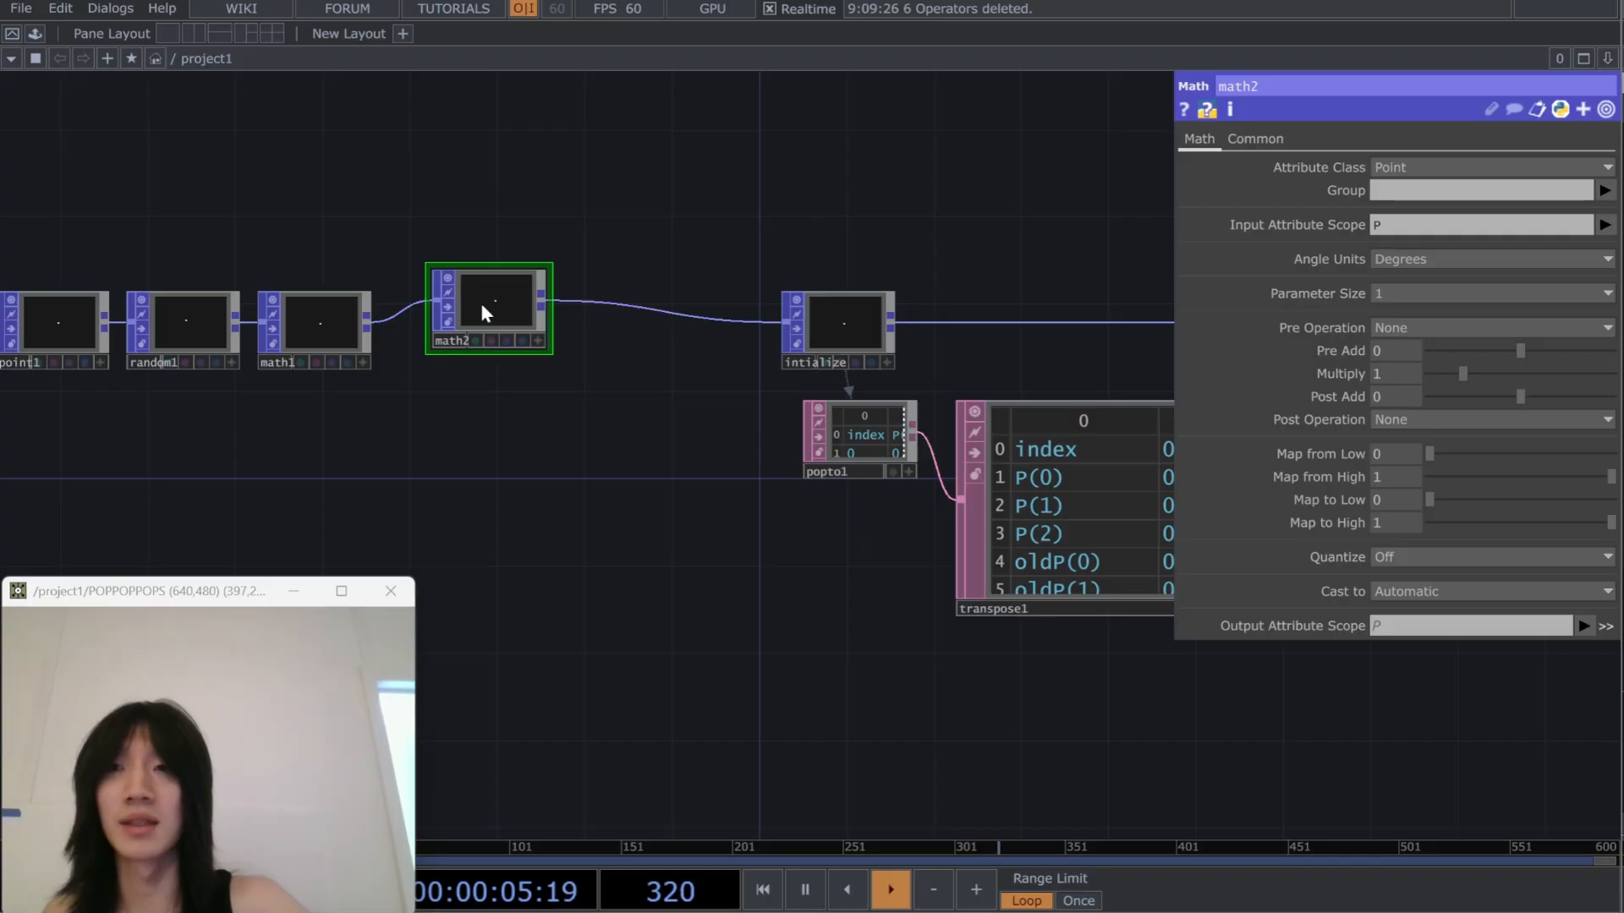
drag(480, 303, 444, 317)
Set math2's input attribute scope to oldP(2)
key(BackSpace)
text(old)
key(Caps_Lock)
text(P)
key(Caps_Lock)
text((2))
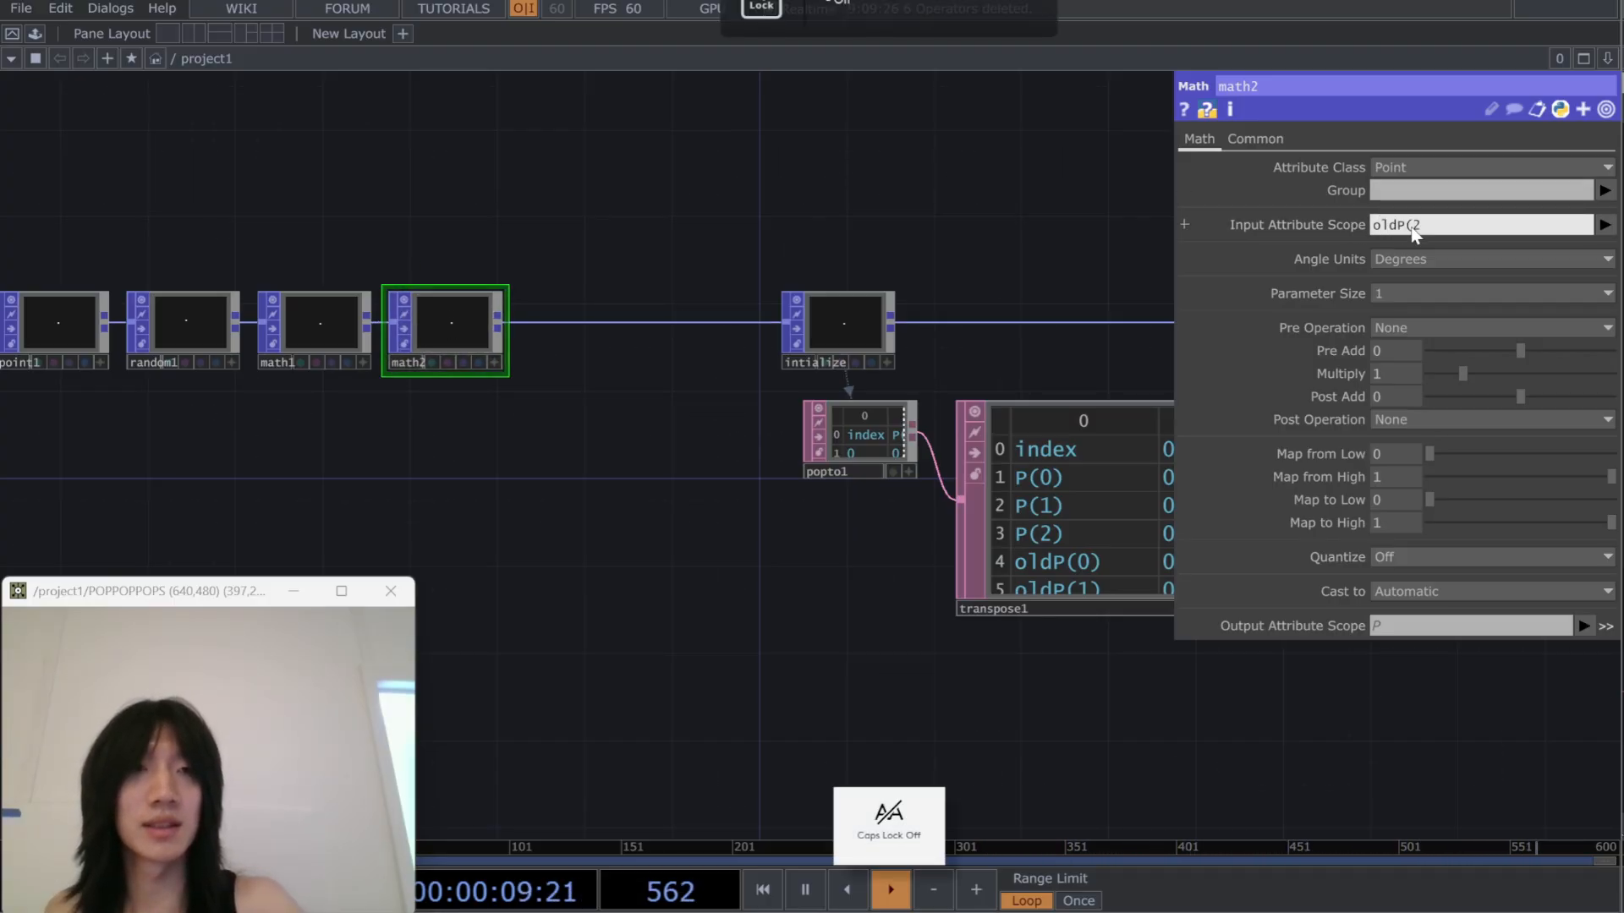
key(Return)
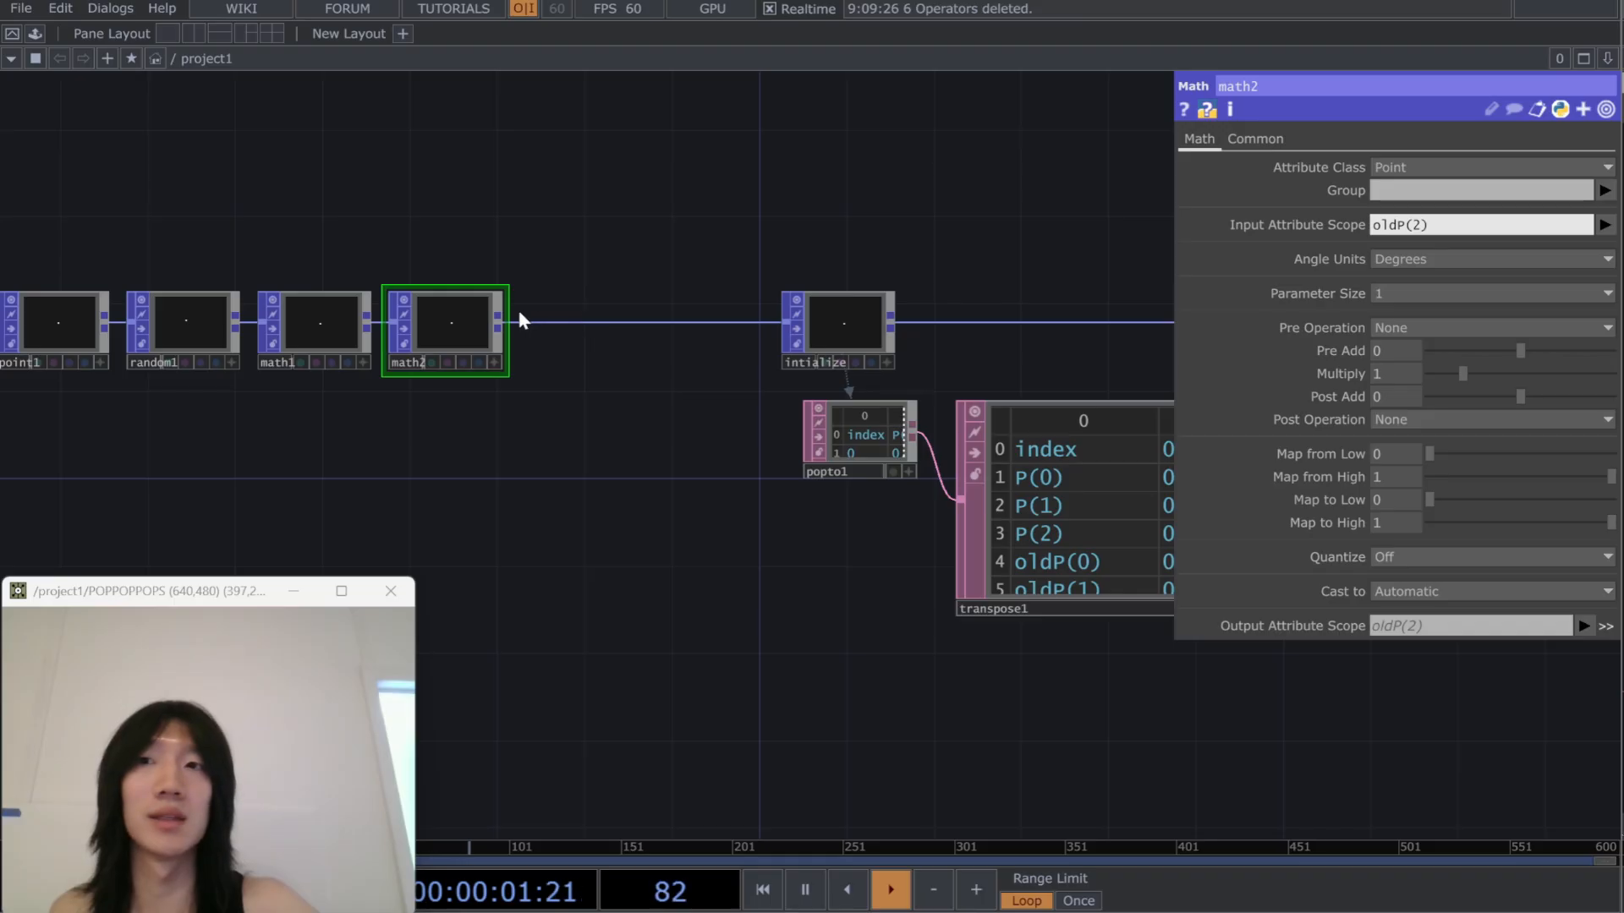
Change math1's input attribute scope to P(2)
click(319, 319)
key(Delete)
text(2)
key(Return)
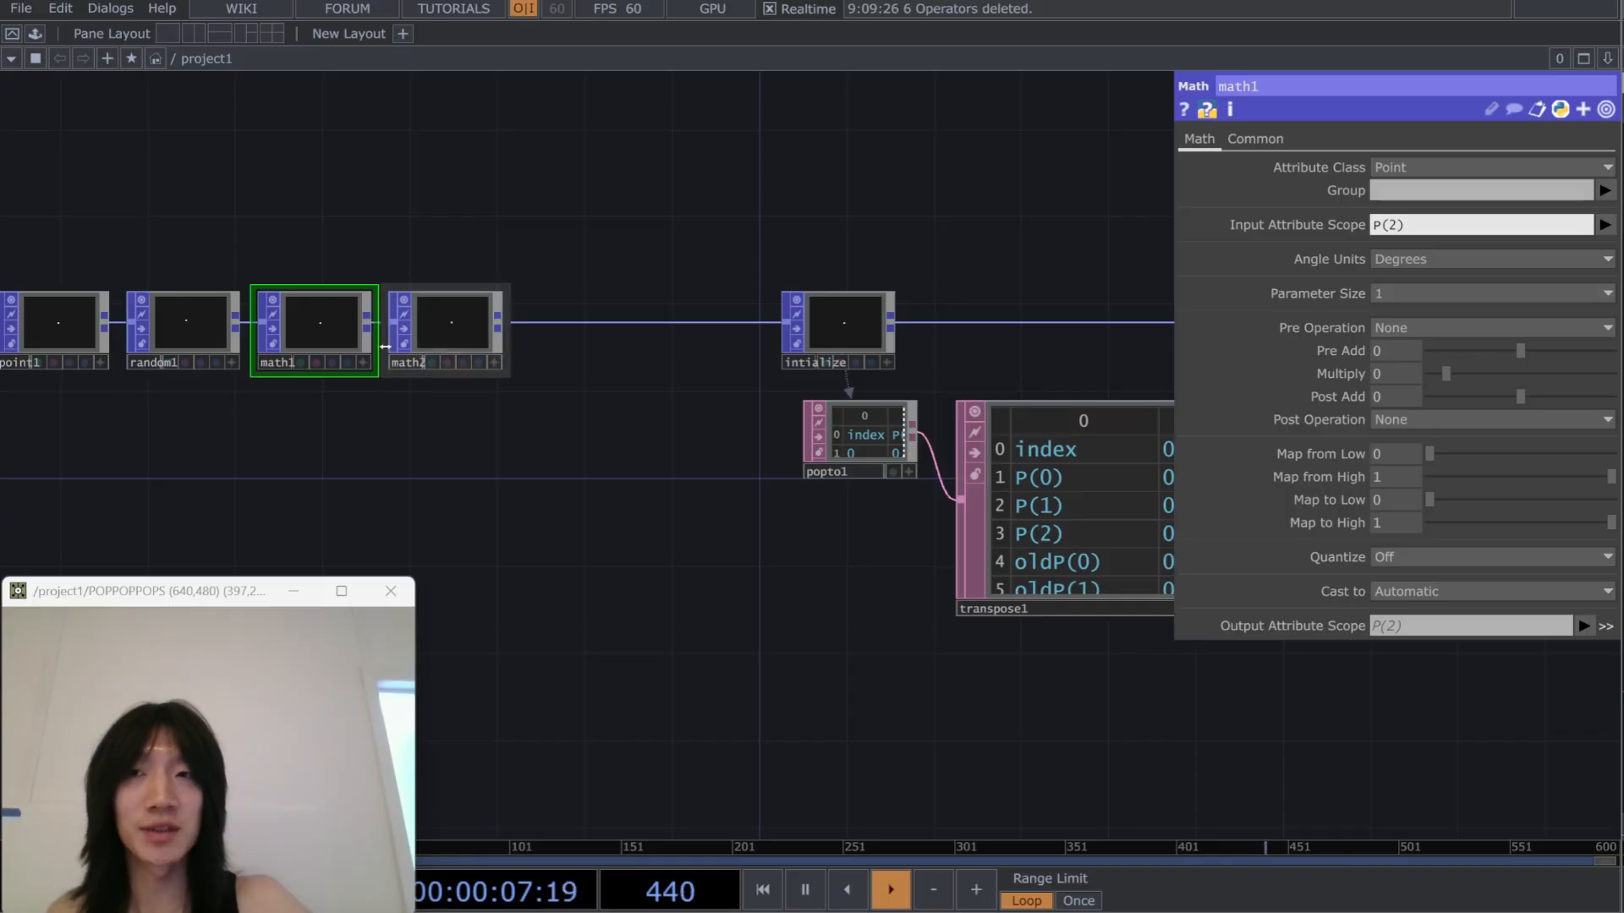
Set math2's Multiply value to 0 and check the attribute table in the Transpose DAT
click(458, 339)
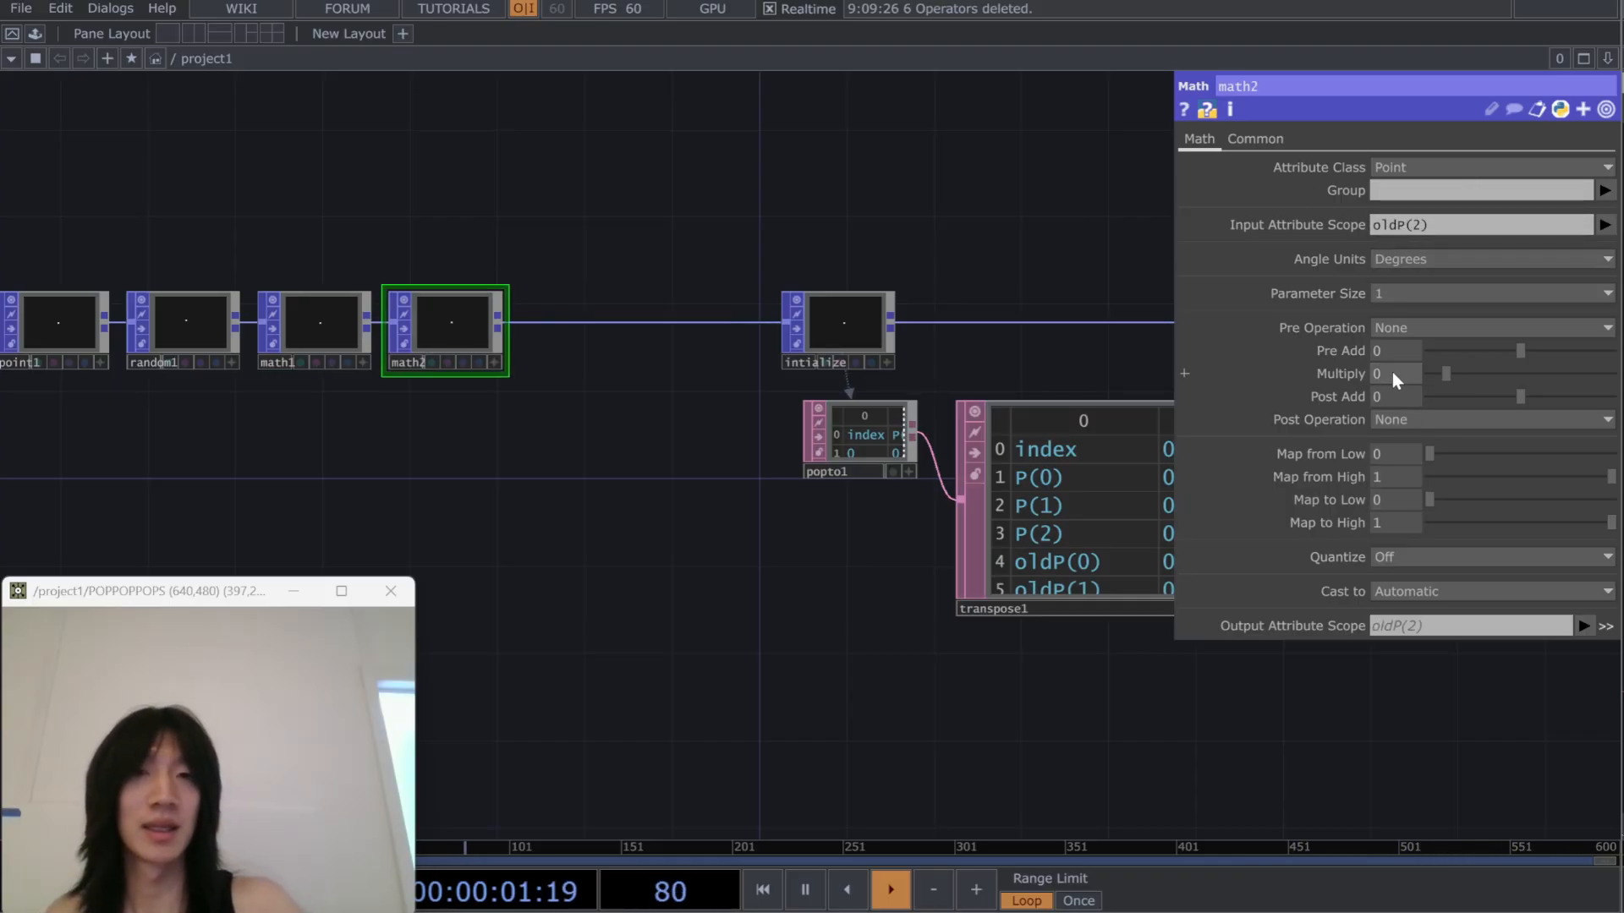
drag(996, 707, 617, 658)
scroll(782, 533, up, 3)
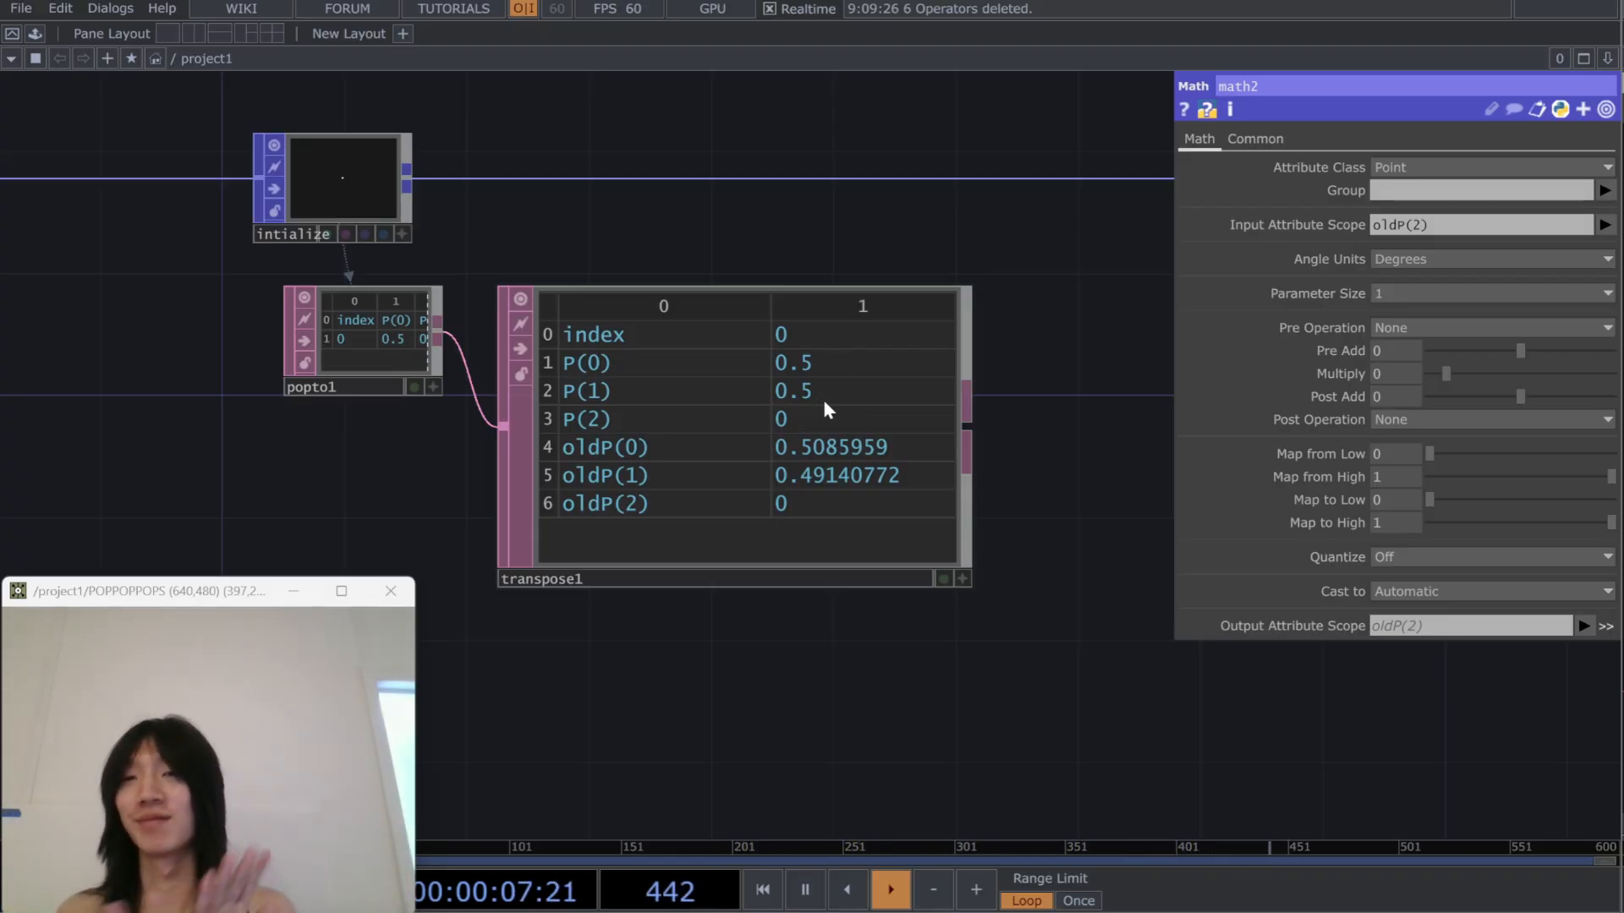
Move the Point, Random and both Math operators together further away from intialize
scroll(132, 487, down, 3)
drag(176, 462, 551, 489)
drag(331, 464, 584, 467)
scroll(584, 467, down, 3)
right_drag(139, 233, 564, 500)
drag(539, 355, 353, 387)
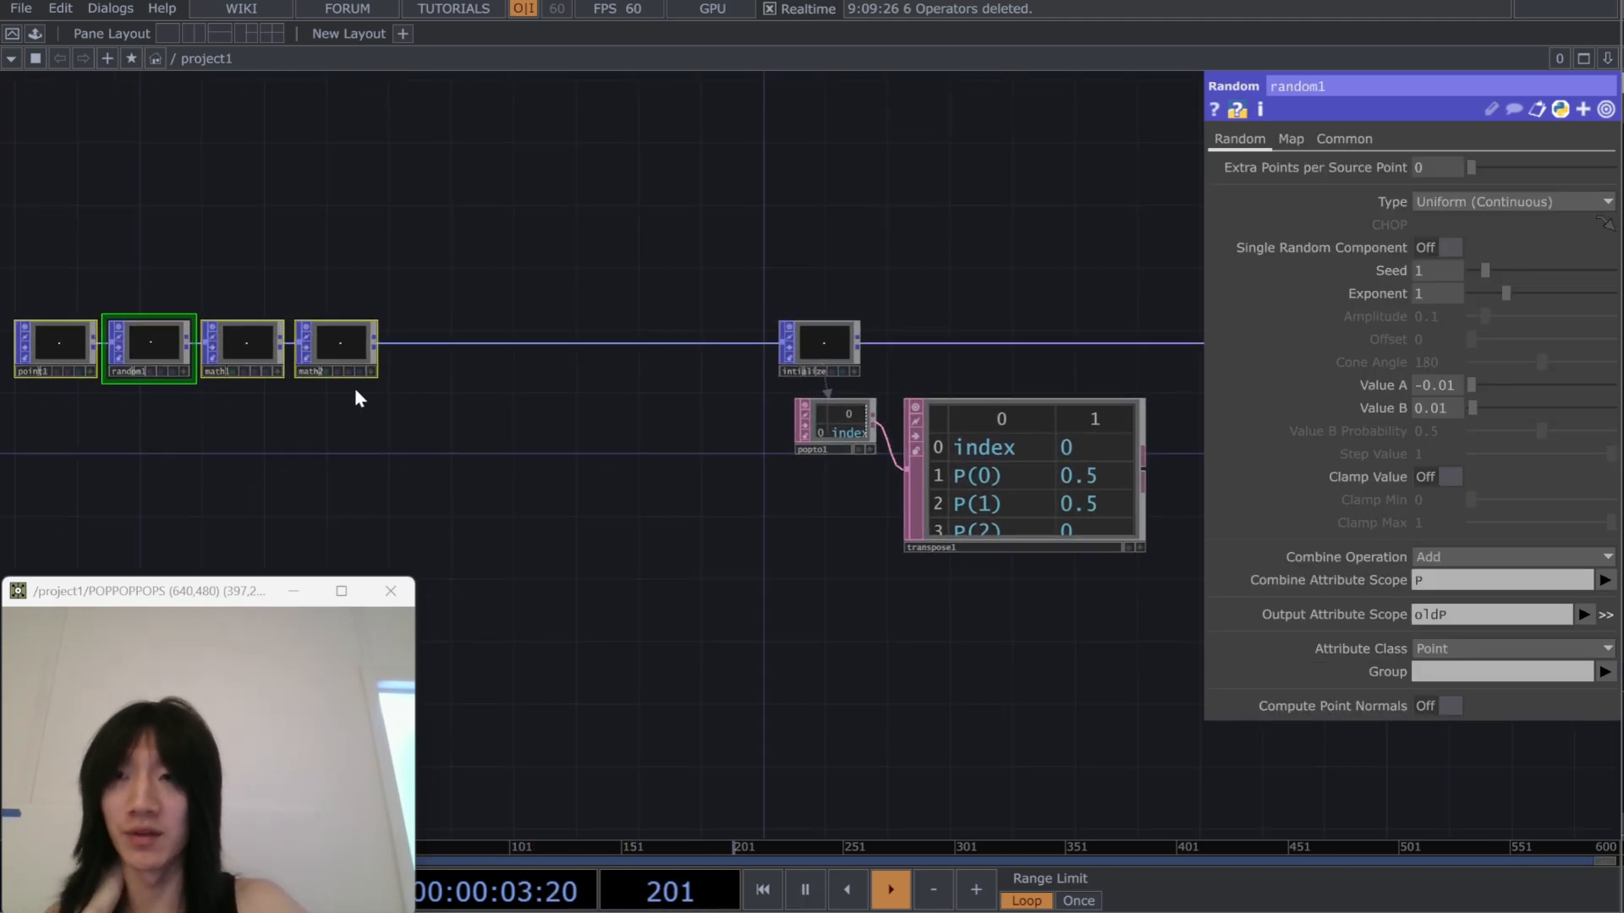
Insert an Attribute POP between math2 and intialize, placing it beside math2
scroll(358, 384, up, 3)
click(445, 377)
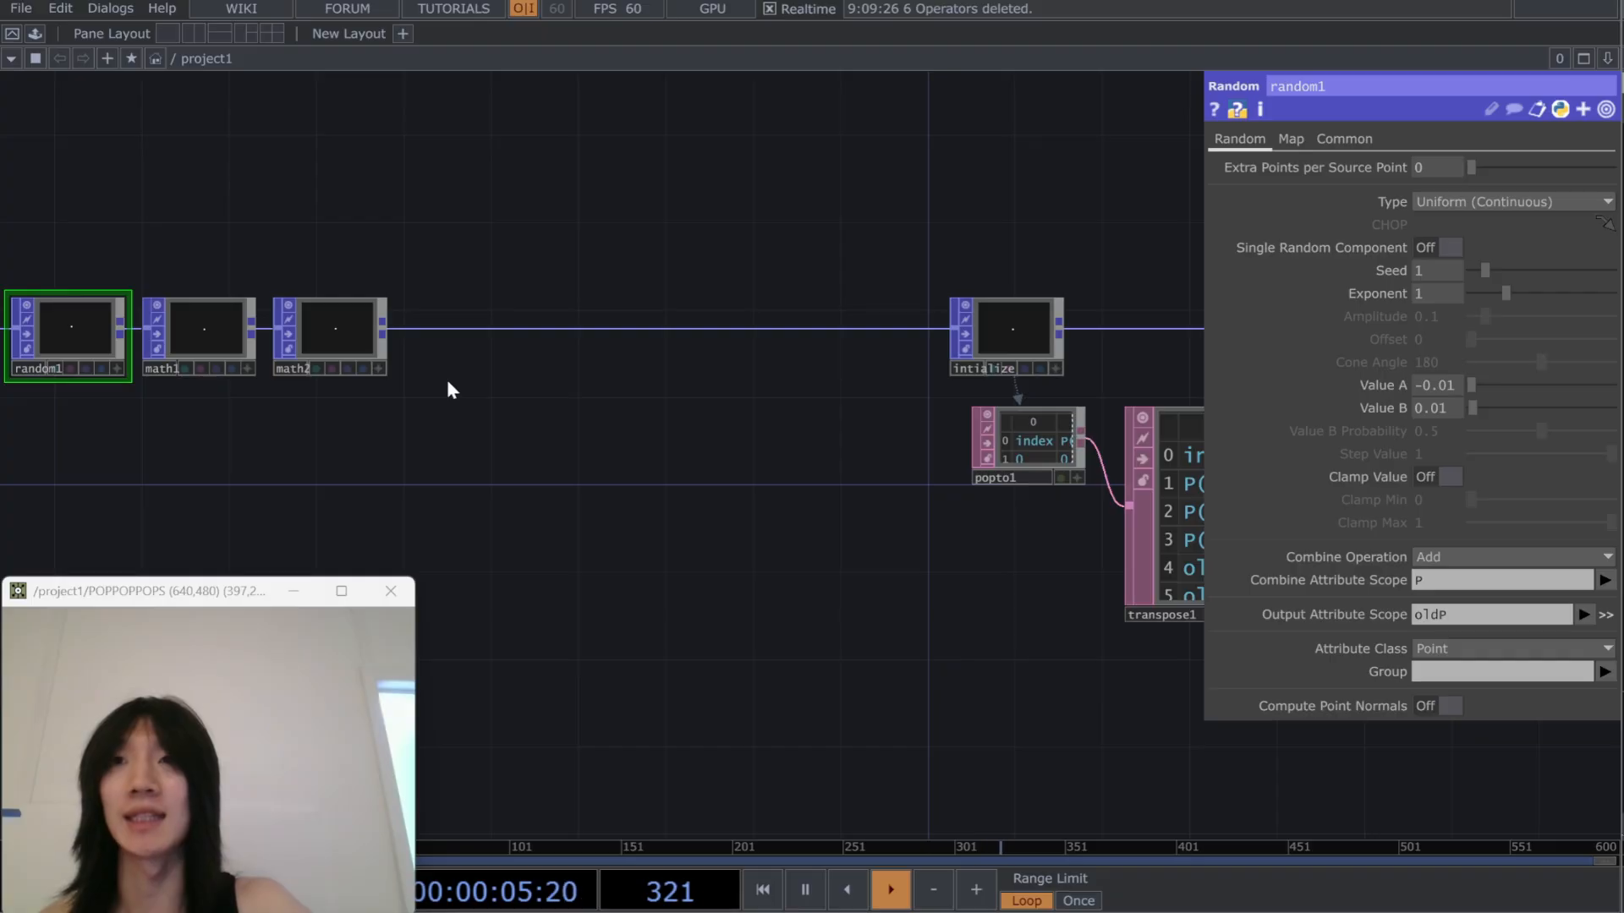
right_click(443, 326)
click(460, 306)
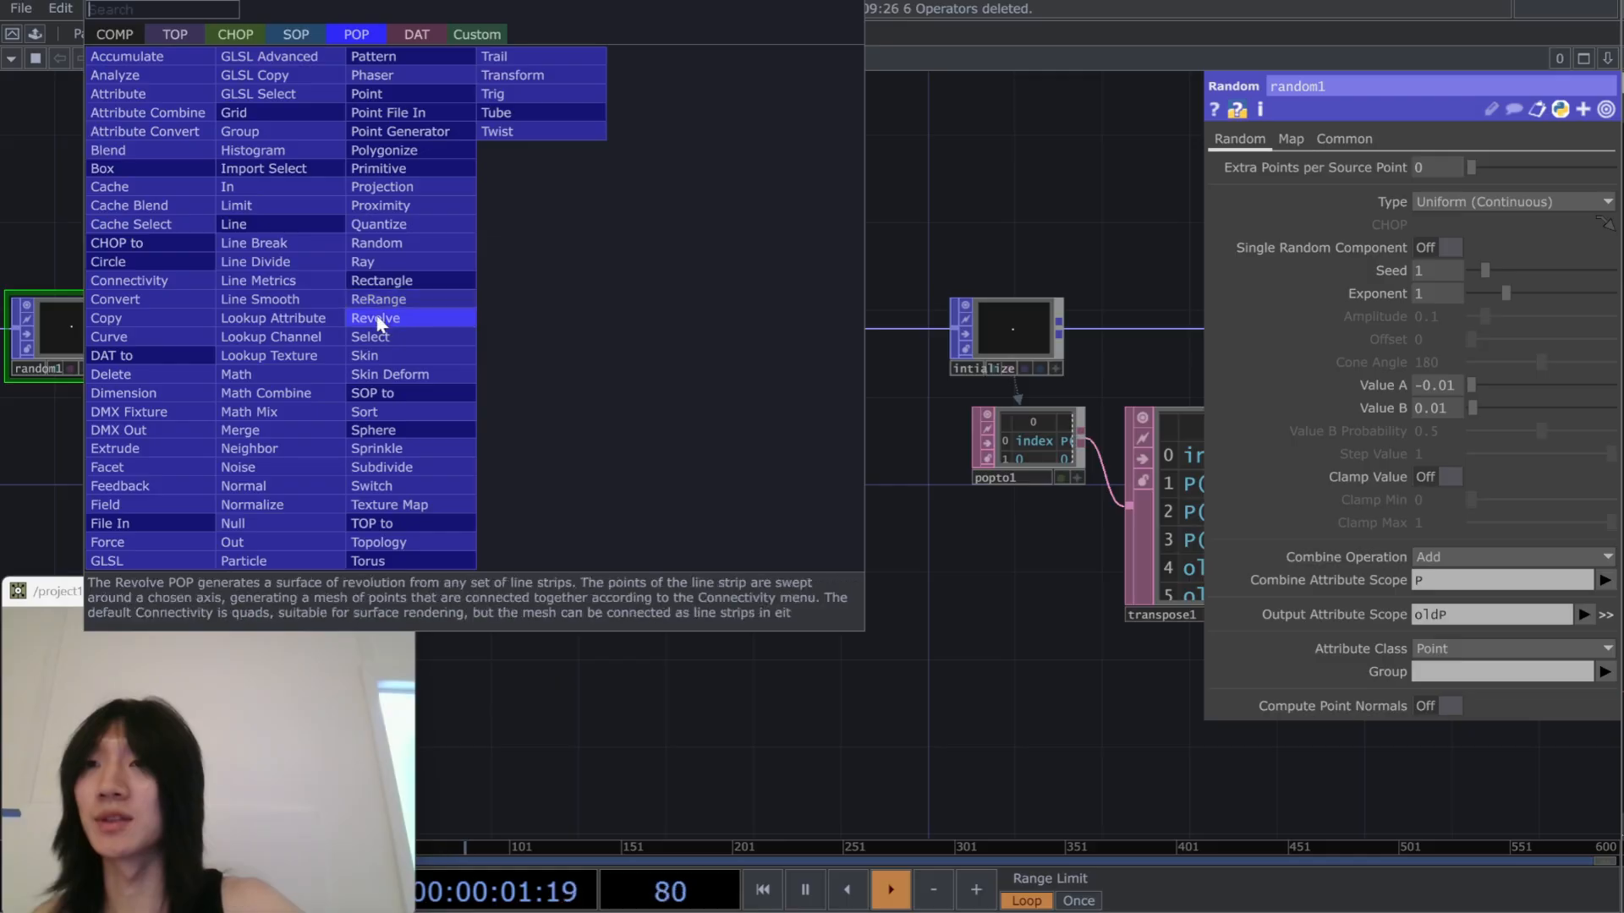
click(160, 92)
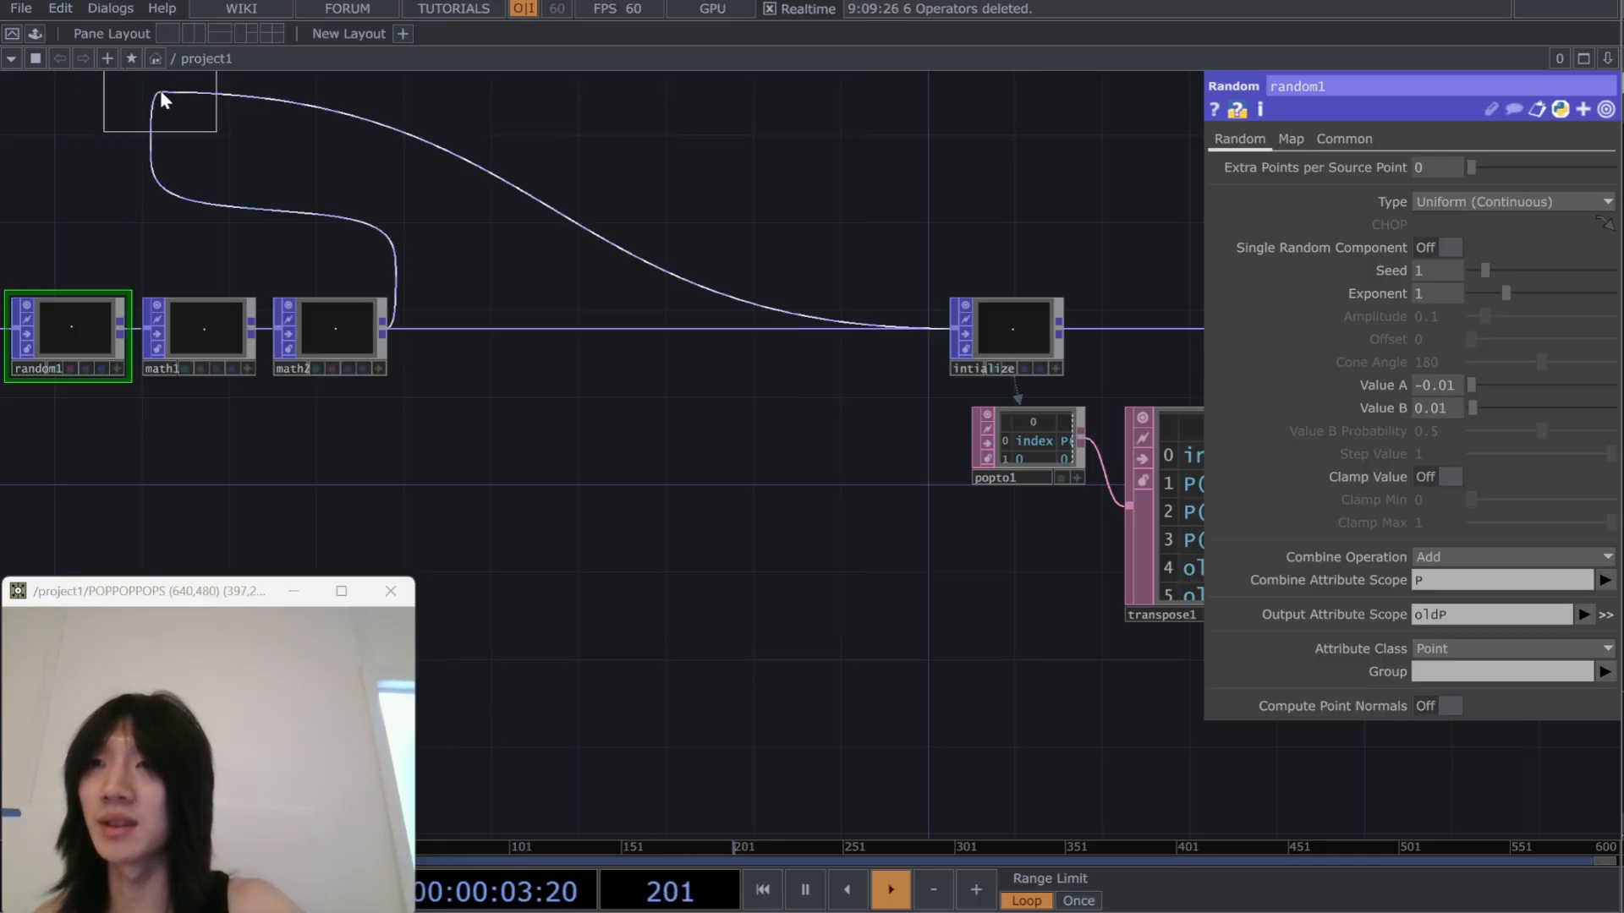
click(467, 340)
scroll(838, 428, up, 2)
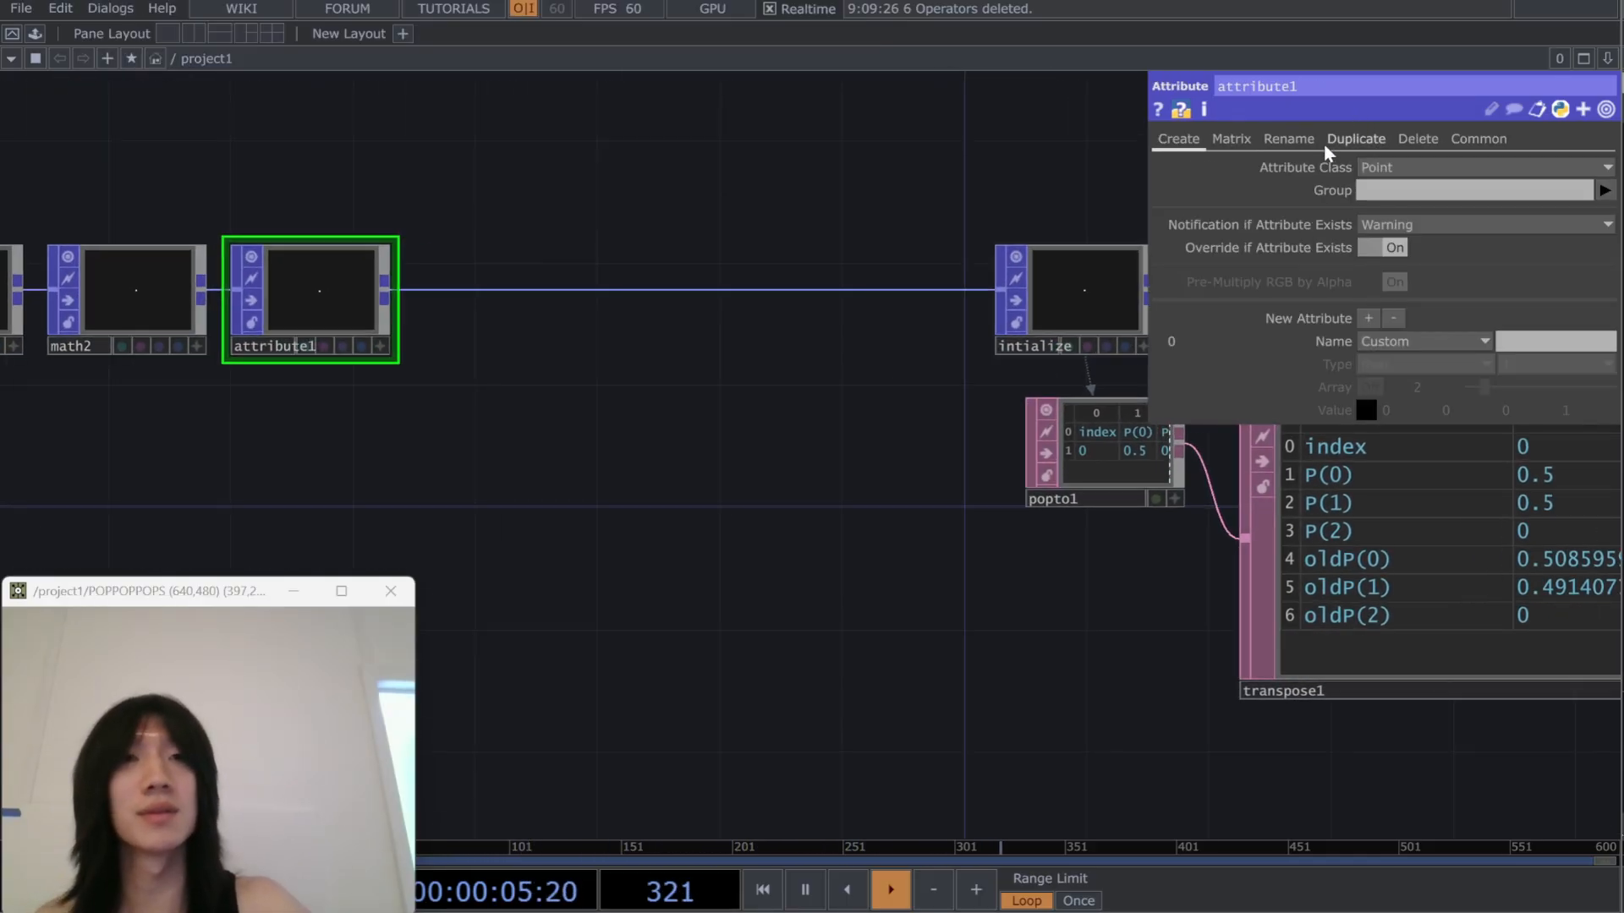
Create a custom float attribute named friction on attribute1 with a value of 0.995
click(1229, 143)
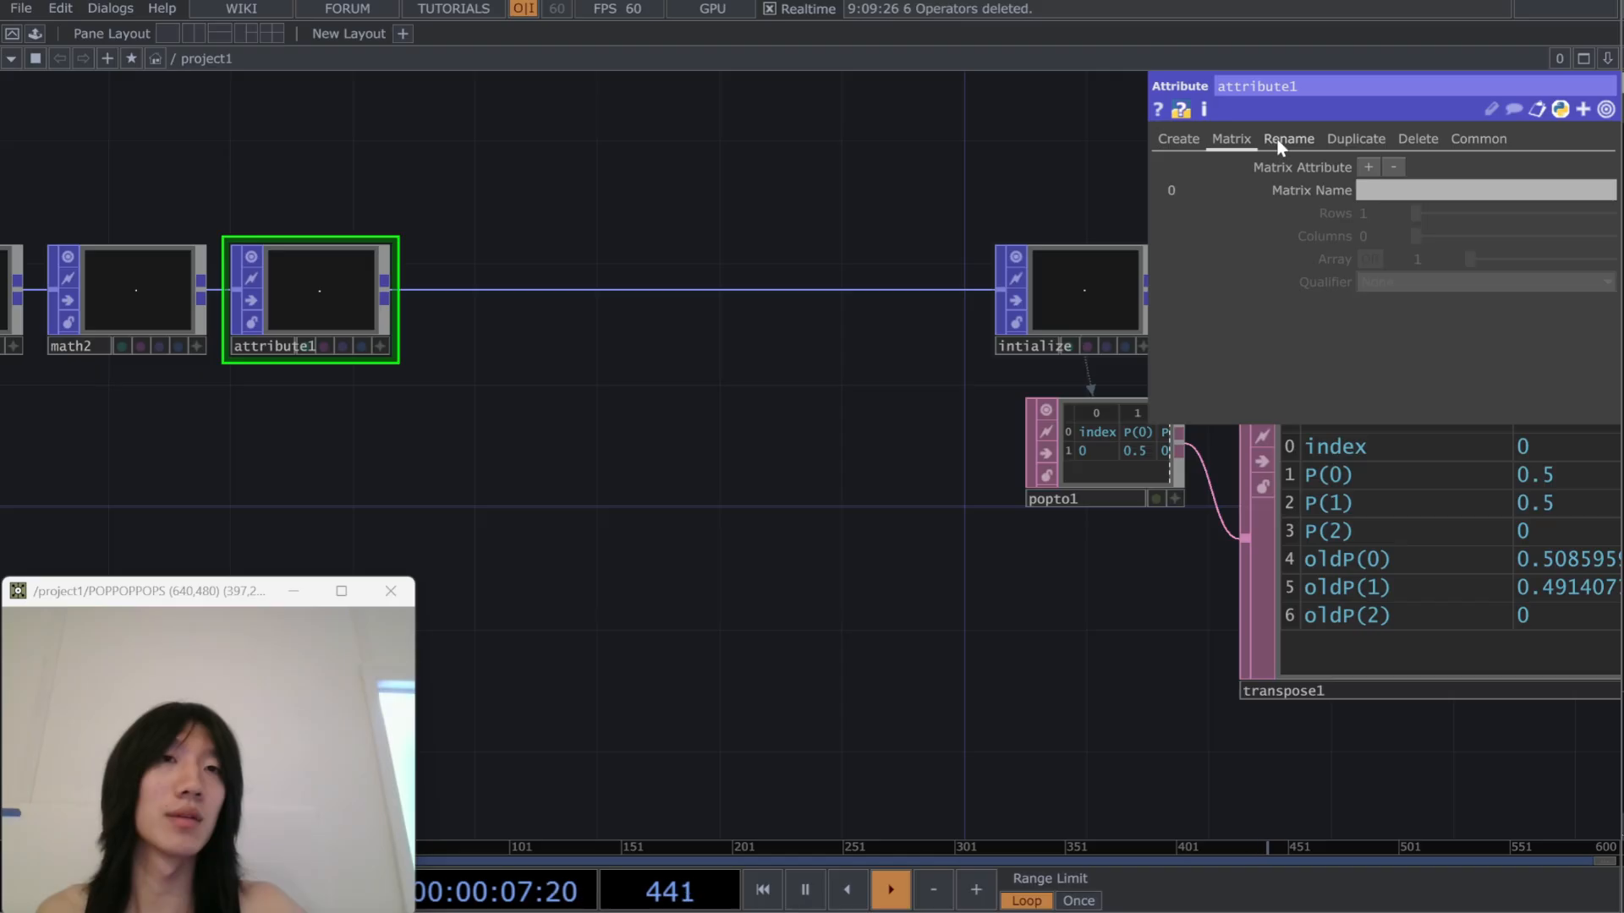
click(1289, 140)
click(1378, 142)
click(1197, 141)
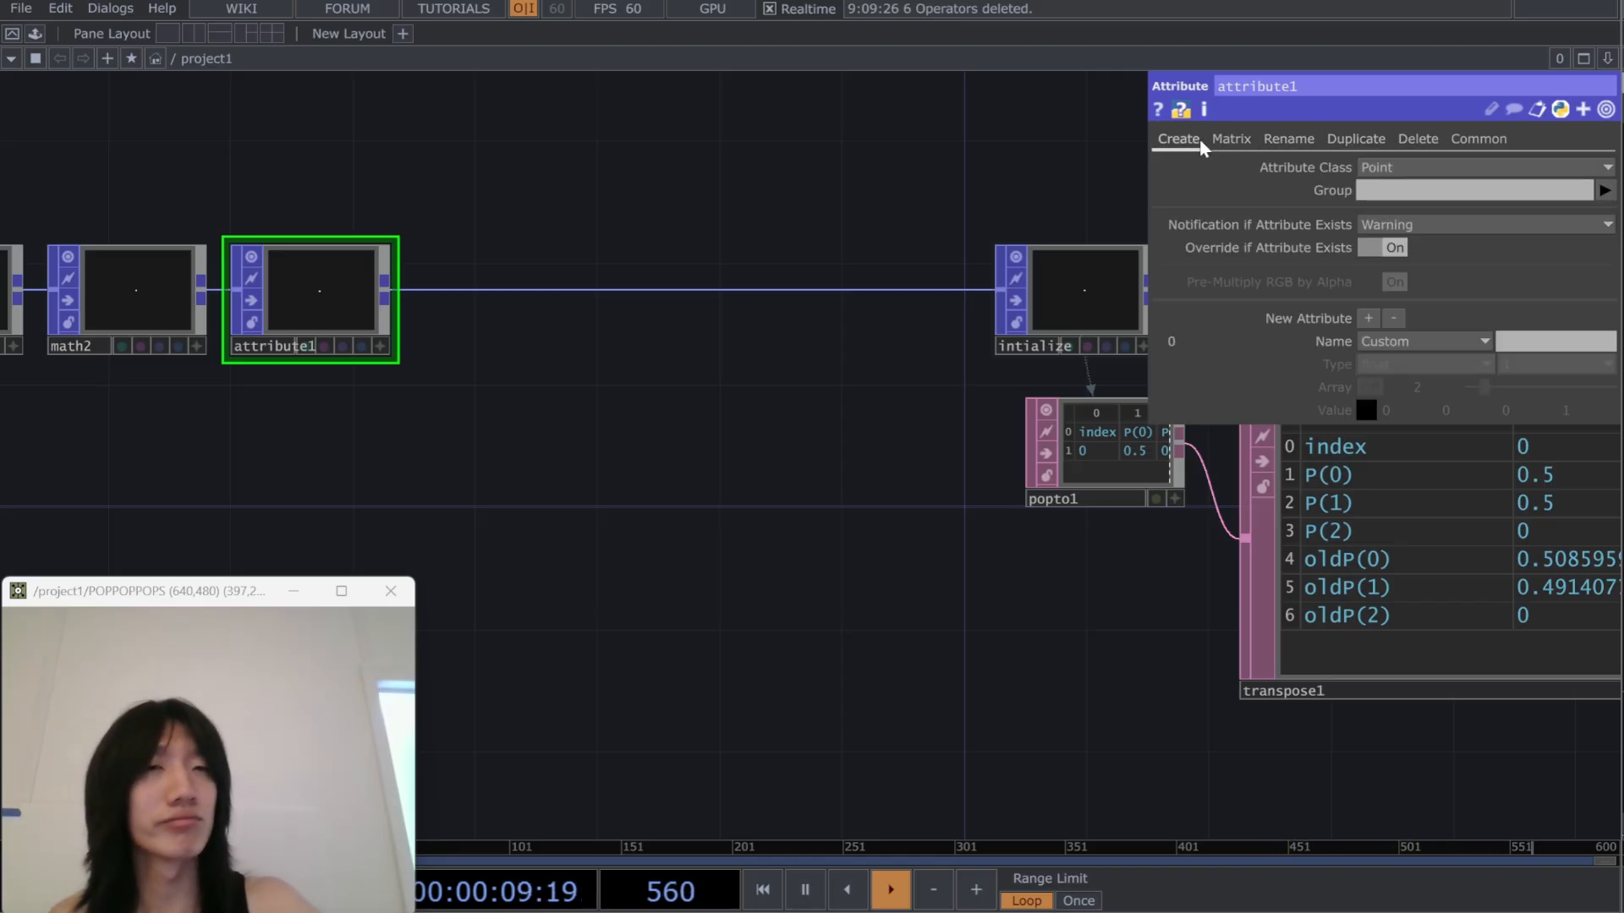
drag(818, 398, 1013, 406)
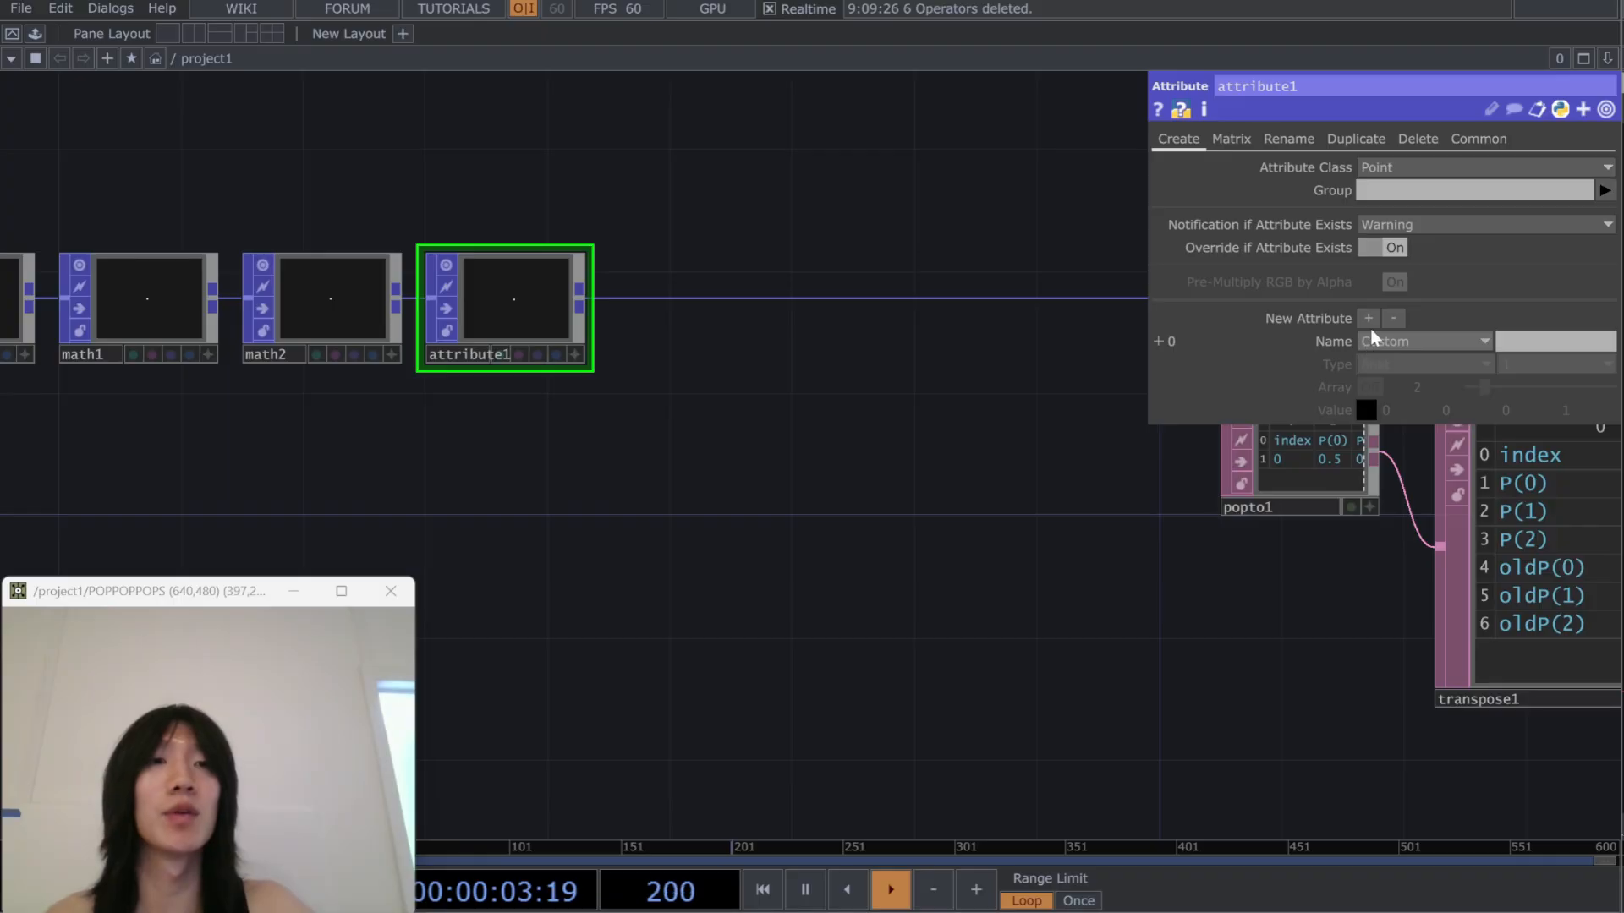
click(1522, 341)
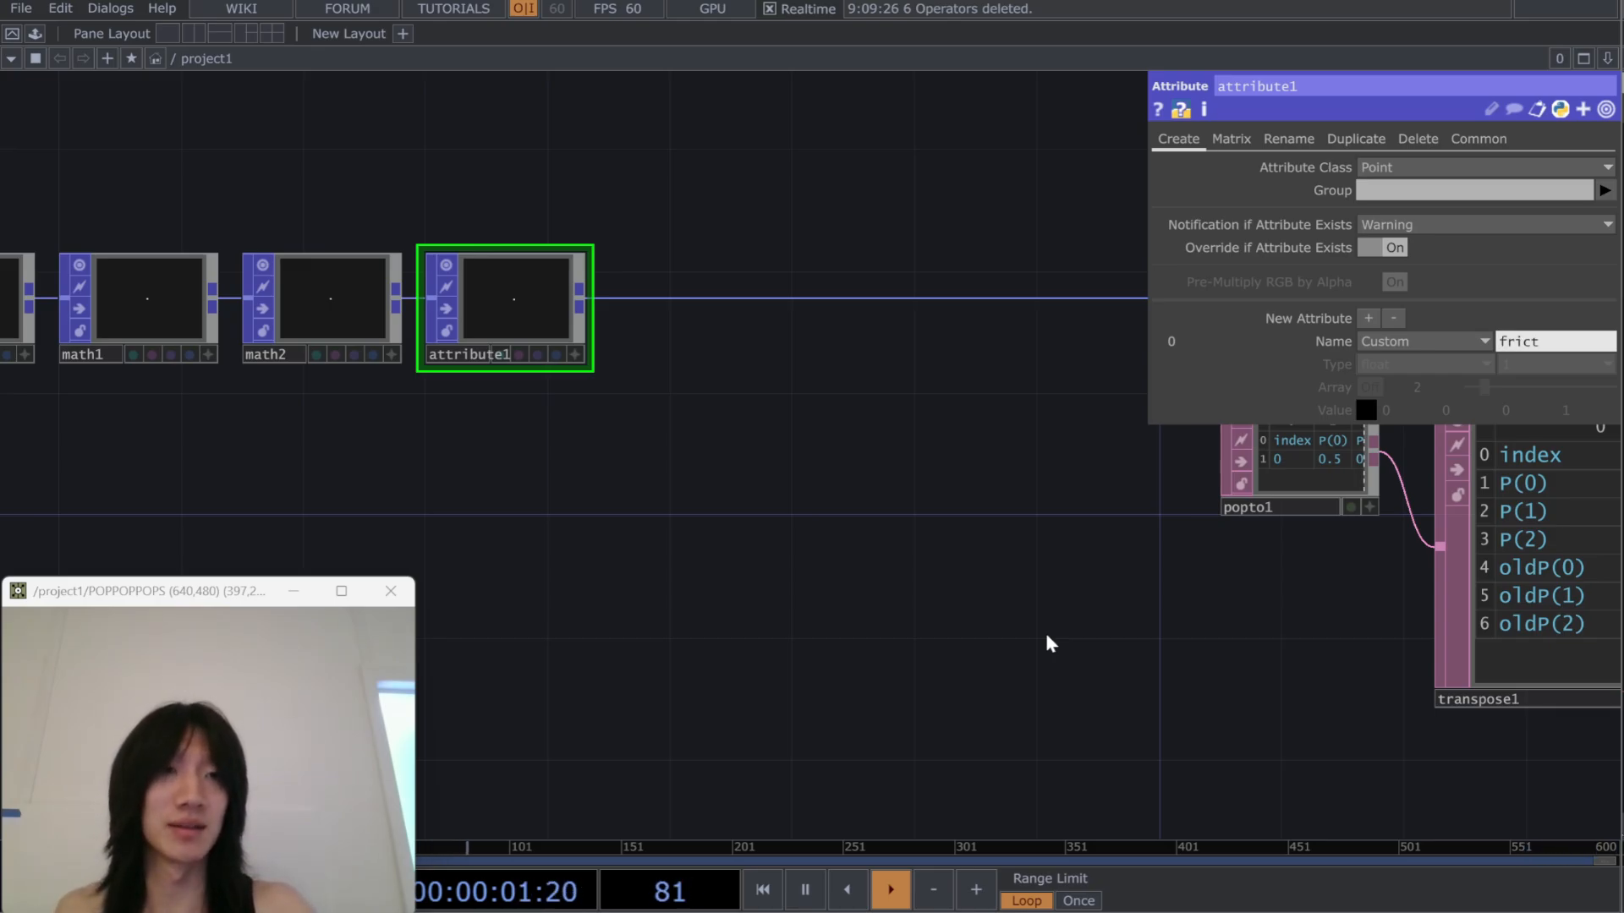
key(Return)
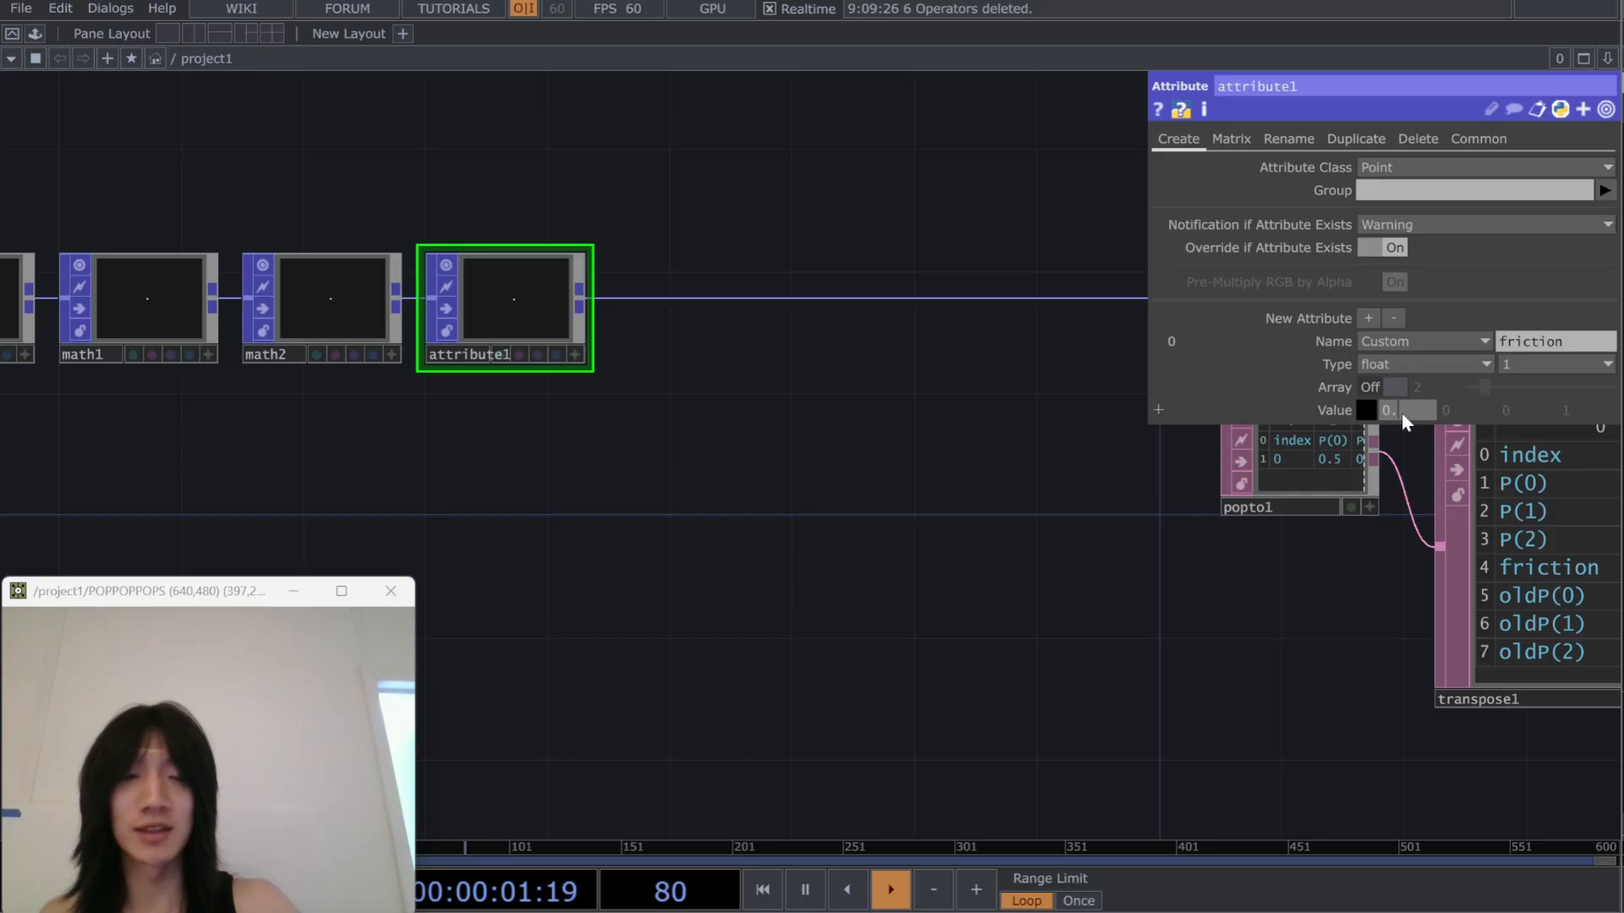
key(Return)
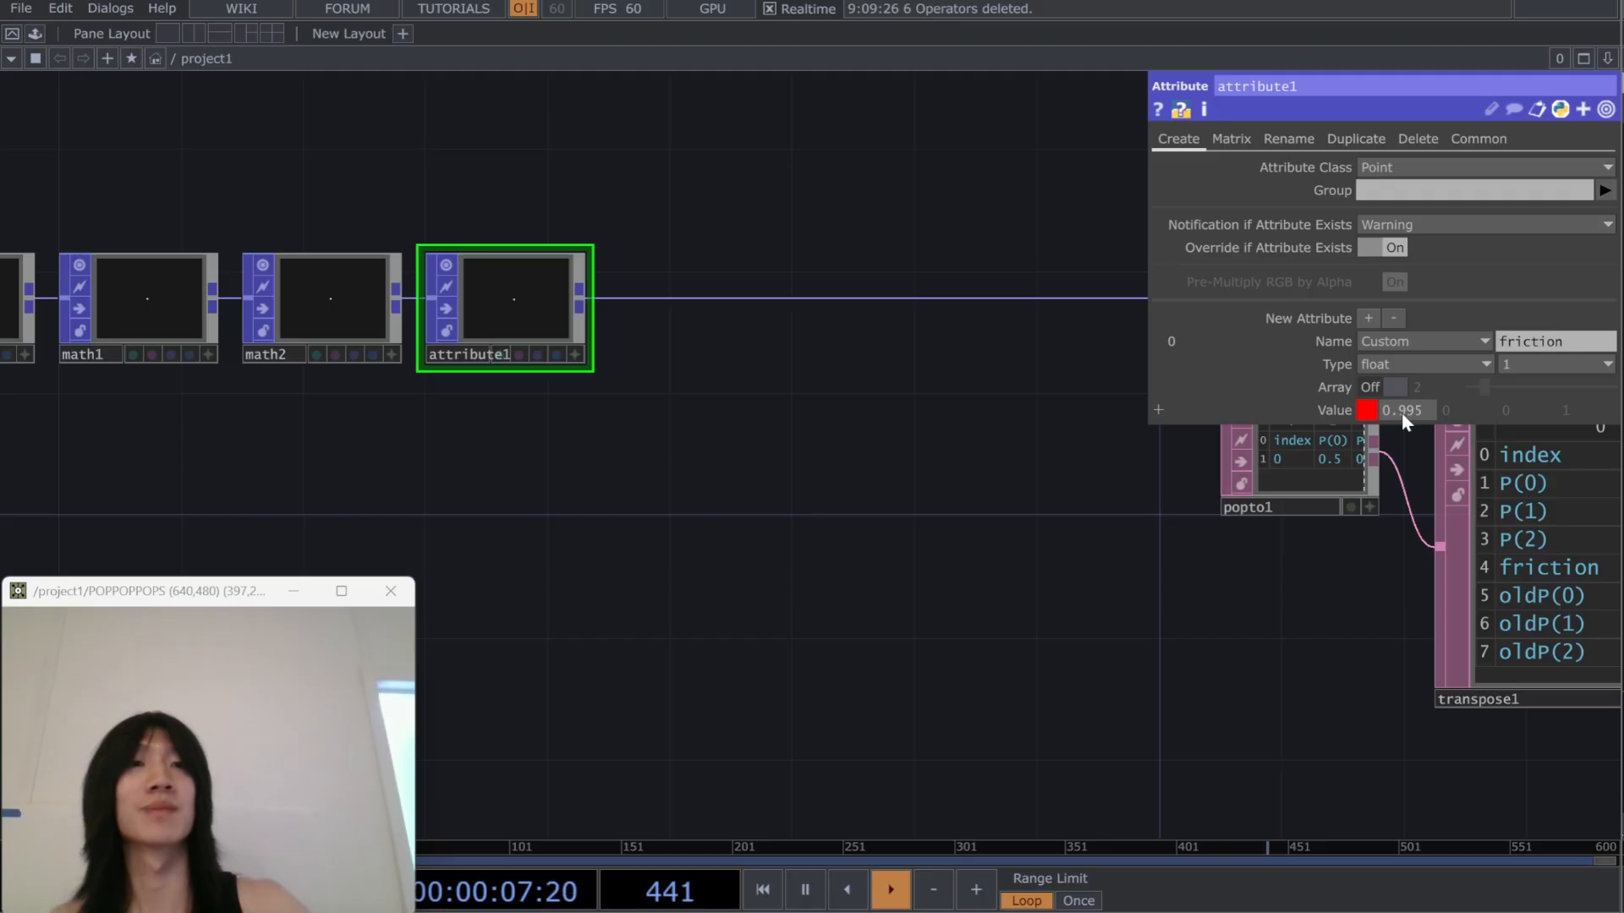
Add a second custom float attribute named gravity to attribute1 with a value of -0.001
click(1365, 318)
click(1512, 445)
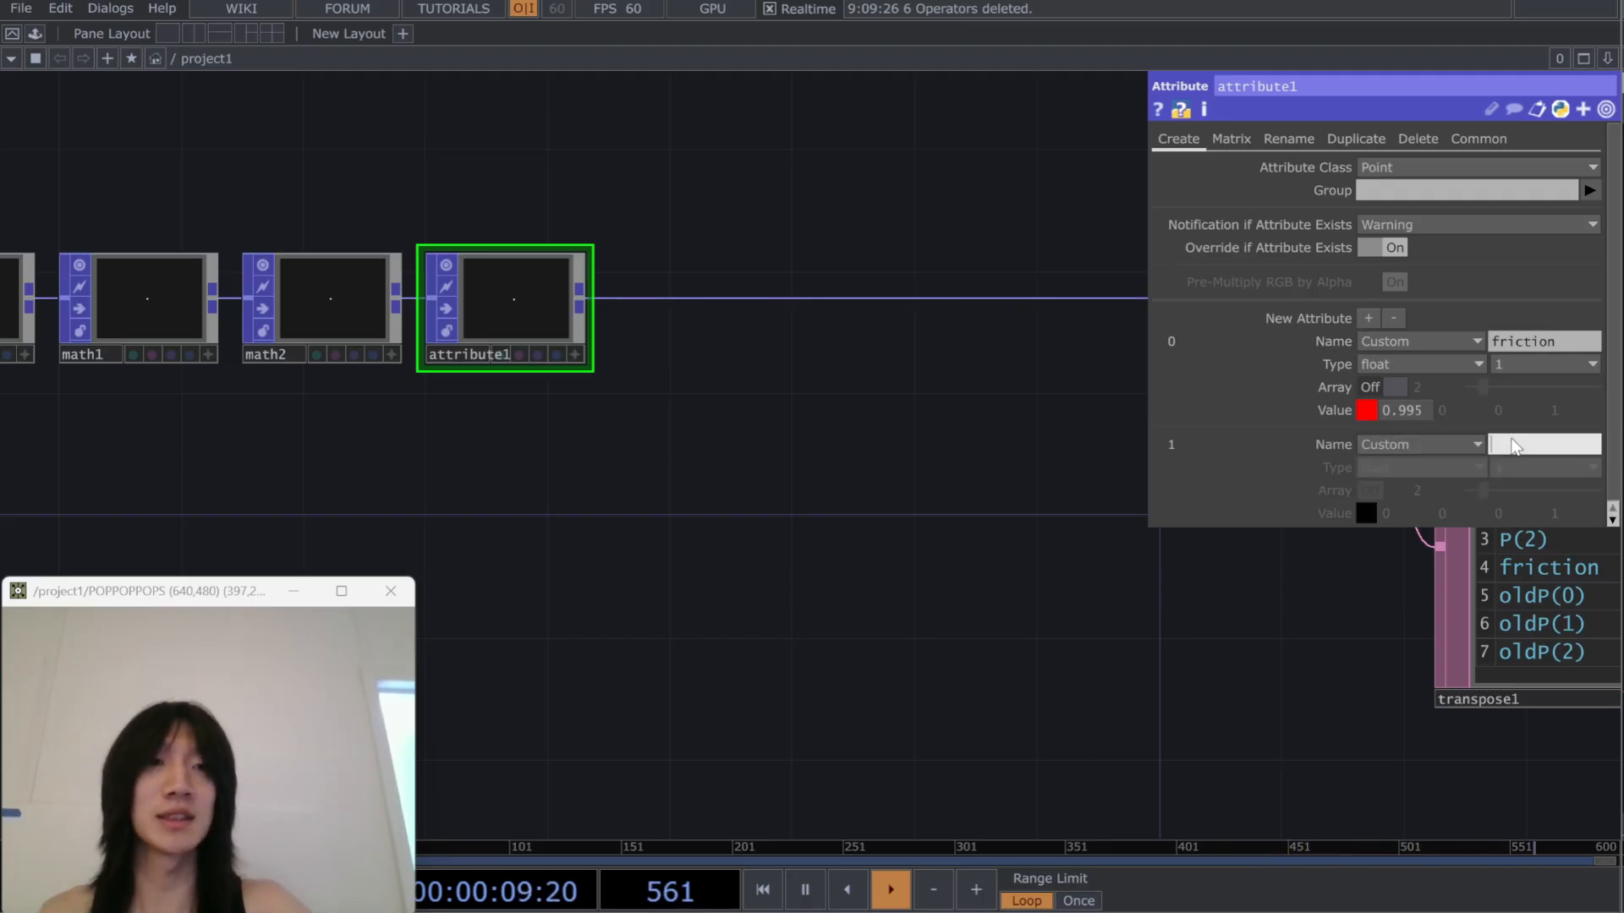
text(gravity)
key(Return)
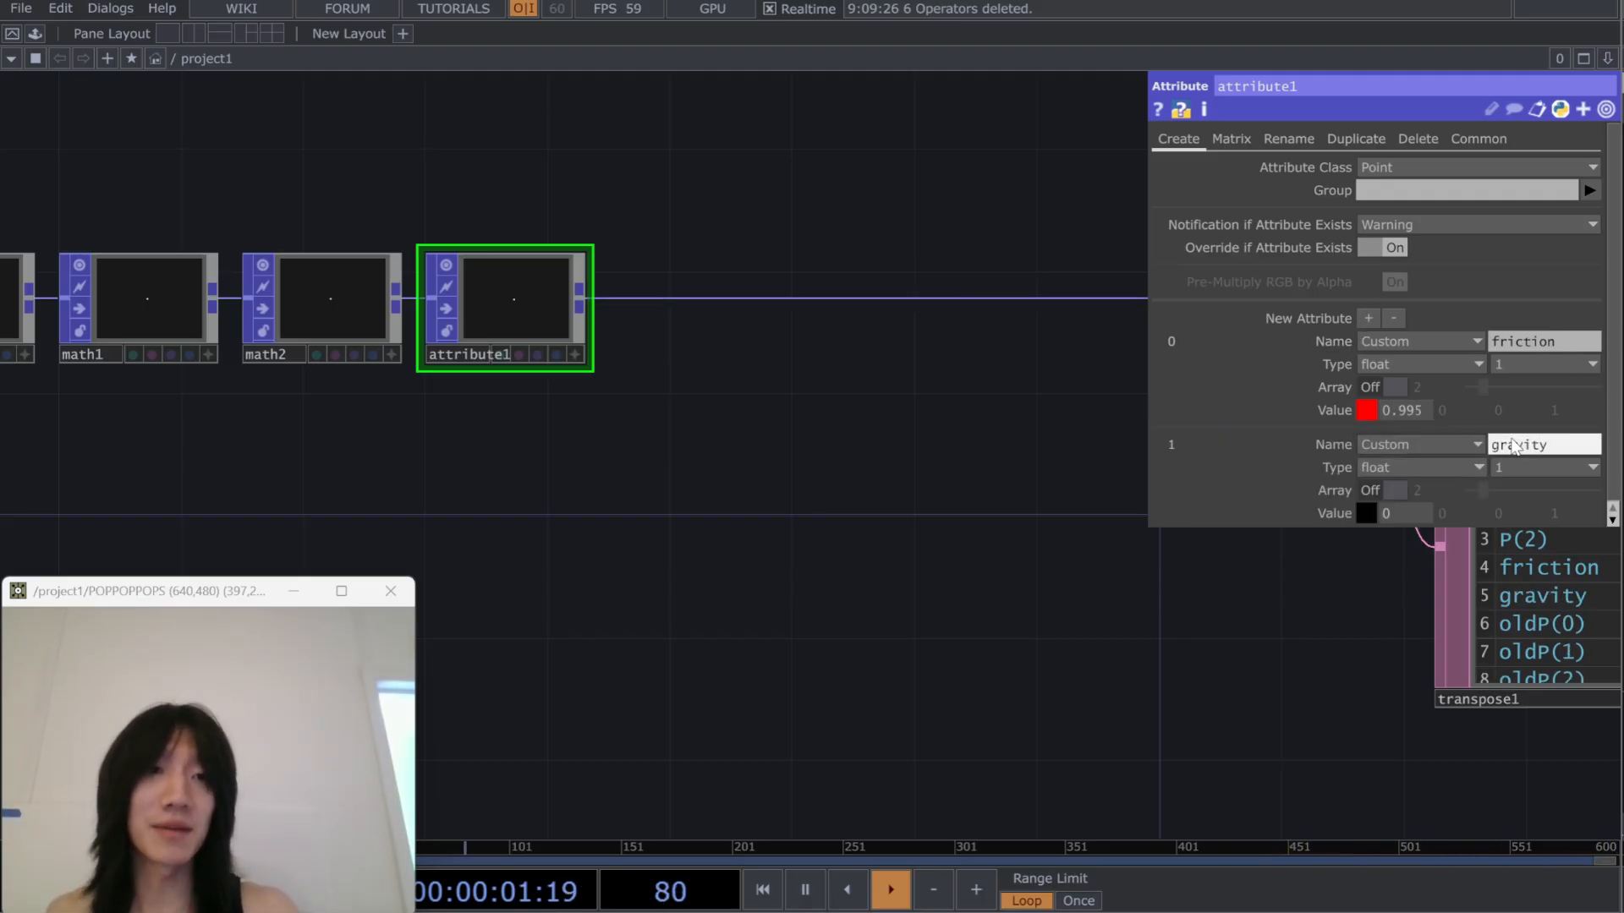
click(1408, 512)
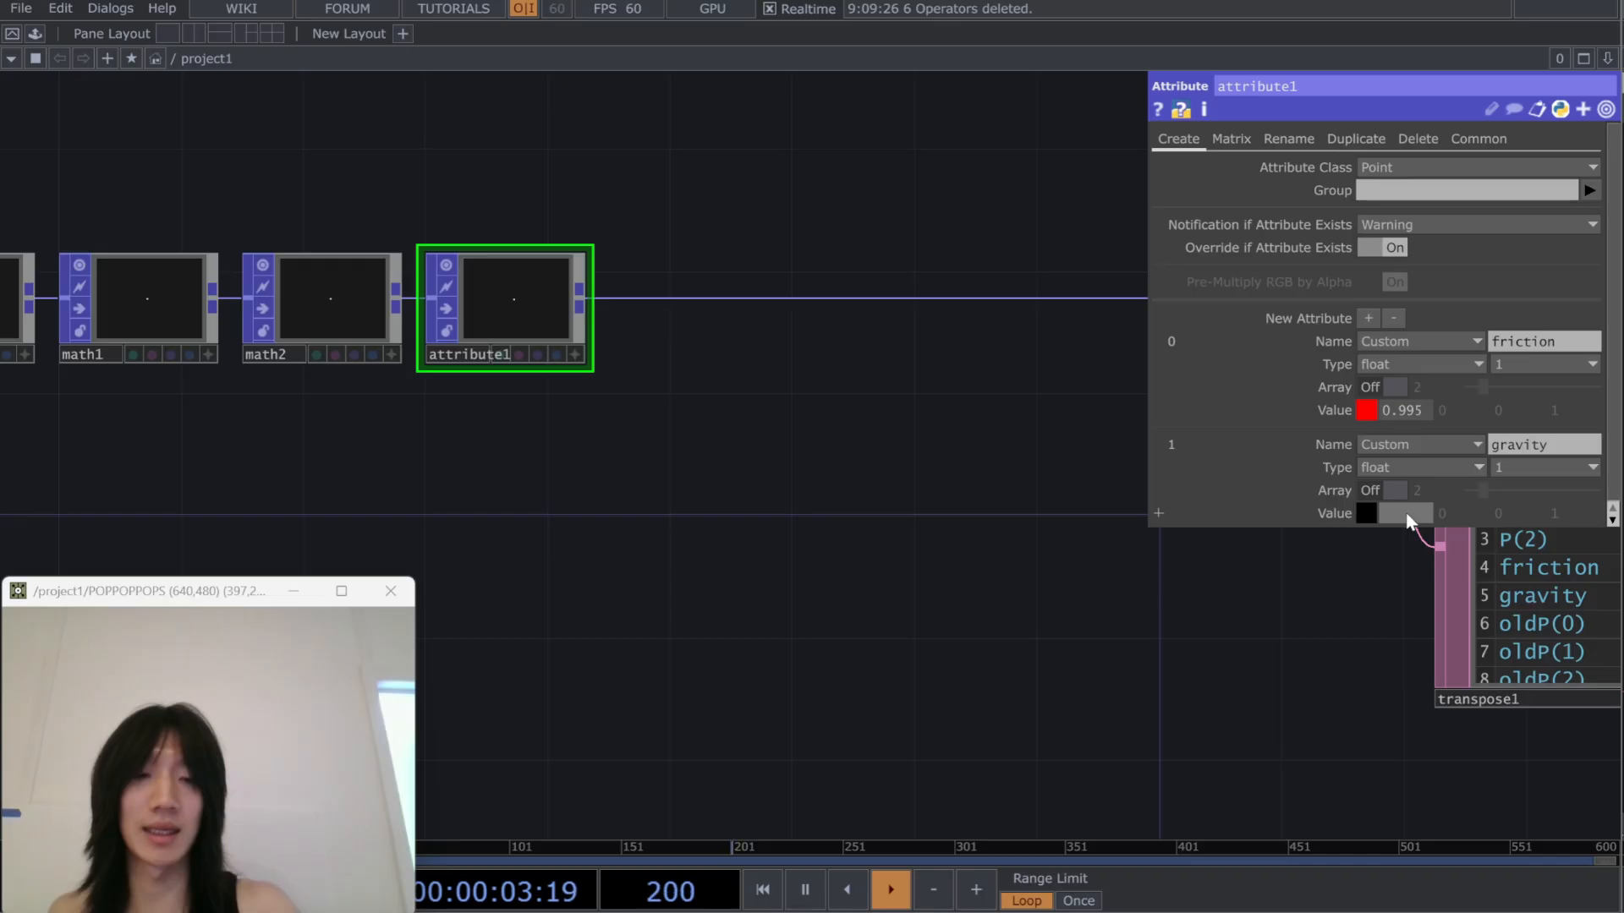
key(Return)
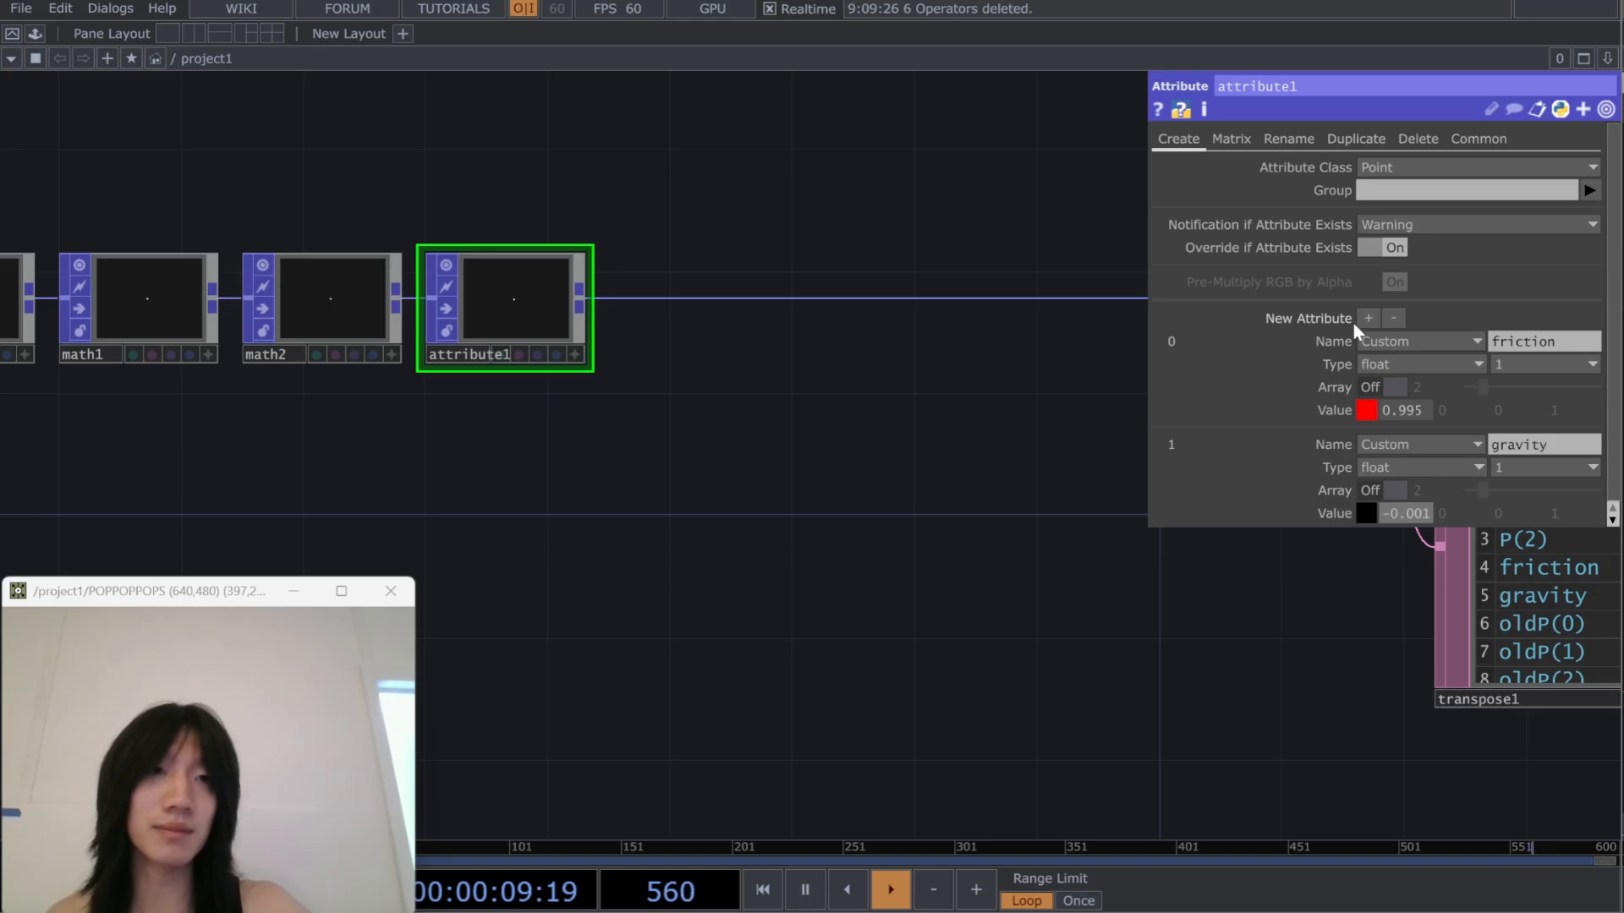
Examine the friction, gravity and oldP rows in the transpose1 table
drag(880, 502, 697, 544)
scroll(681, 541, down, 3)
drag(203, 279, 411, 304)
right_drag(108, 271, 854, 591)
drag(790, 642, 330, 619)
drag(1293, 754, 1210, 737)
scroll(1210, 736, up, 3)
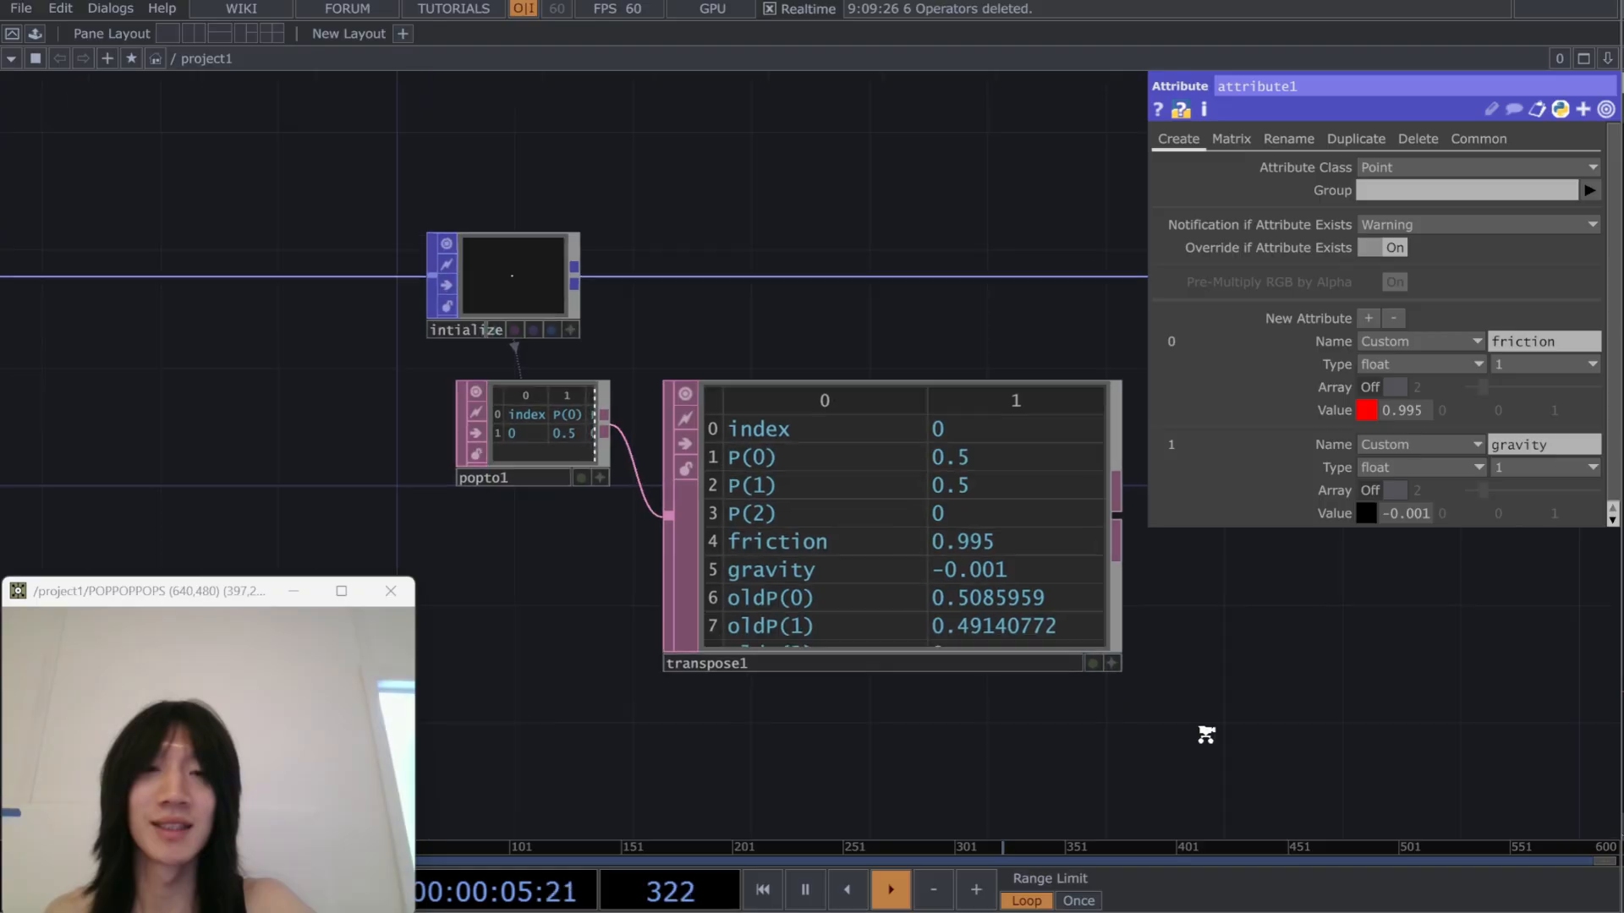
click(1105, 664)
scroll(926, 585, down, 3)
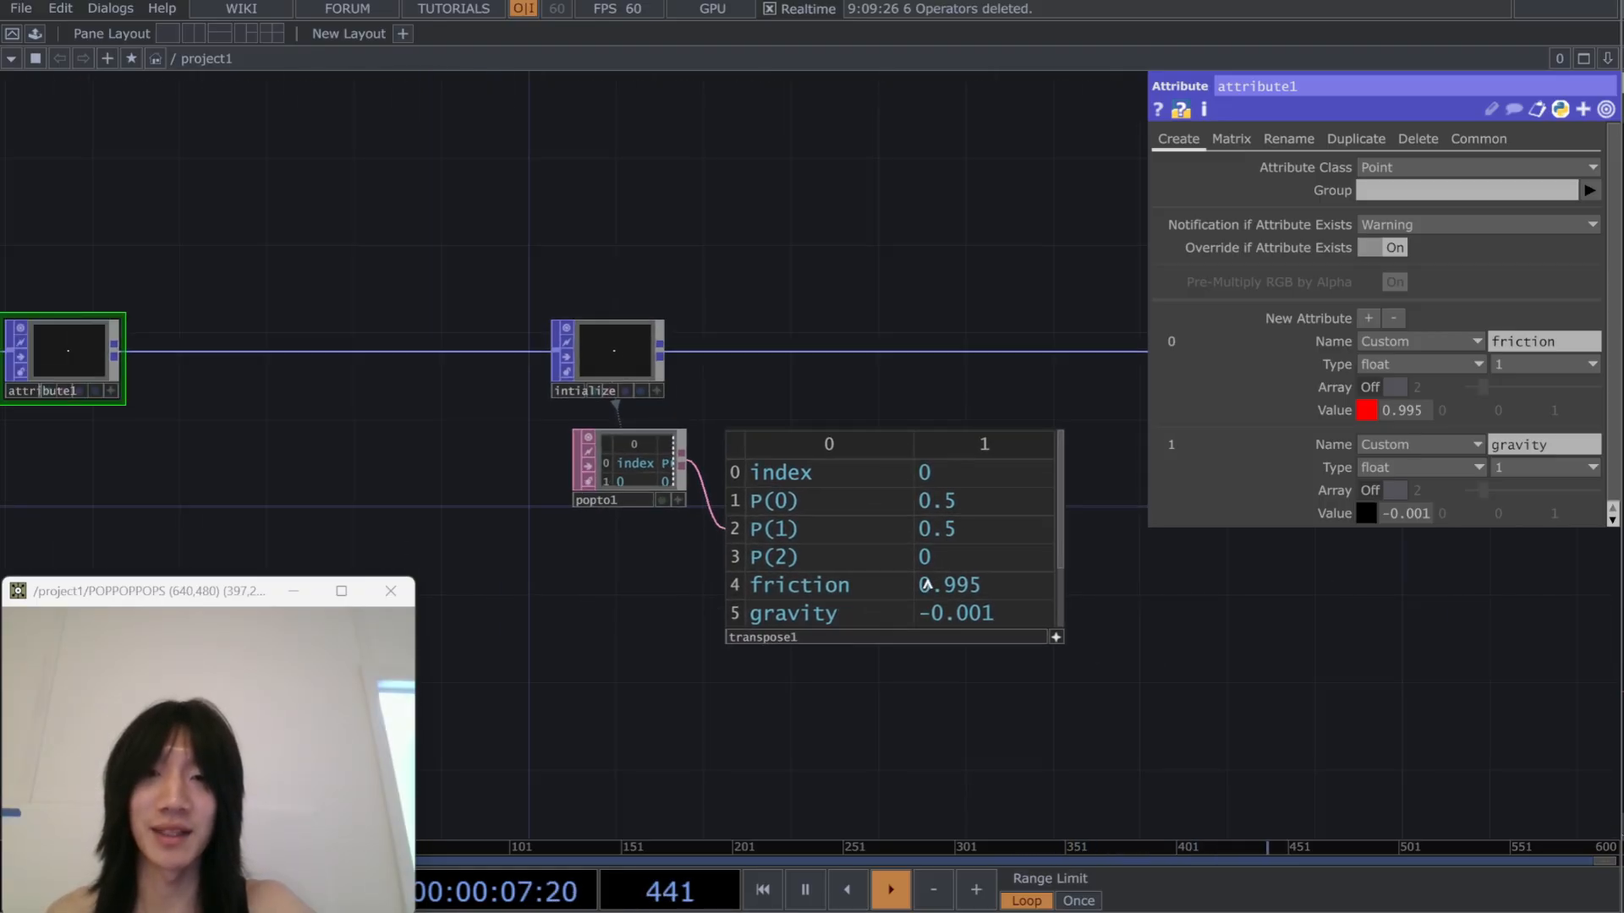
scroll(926, 585, up, 5)
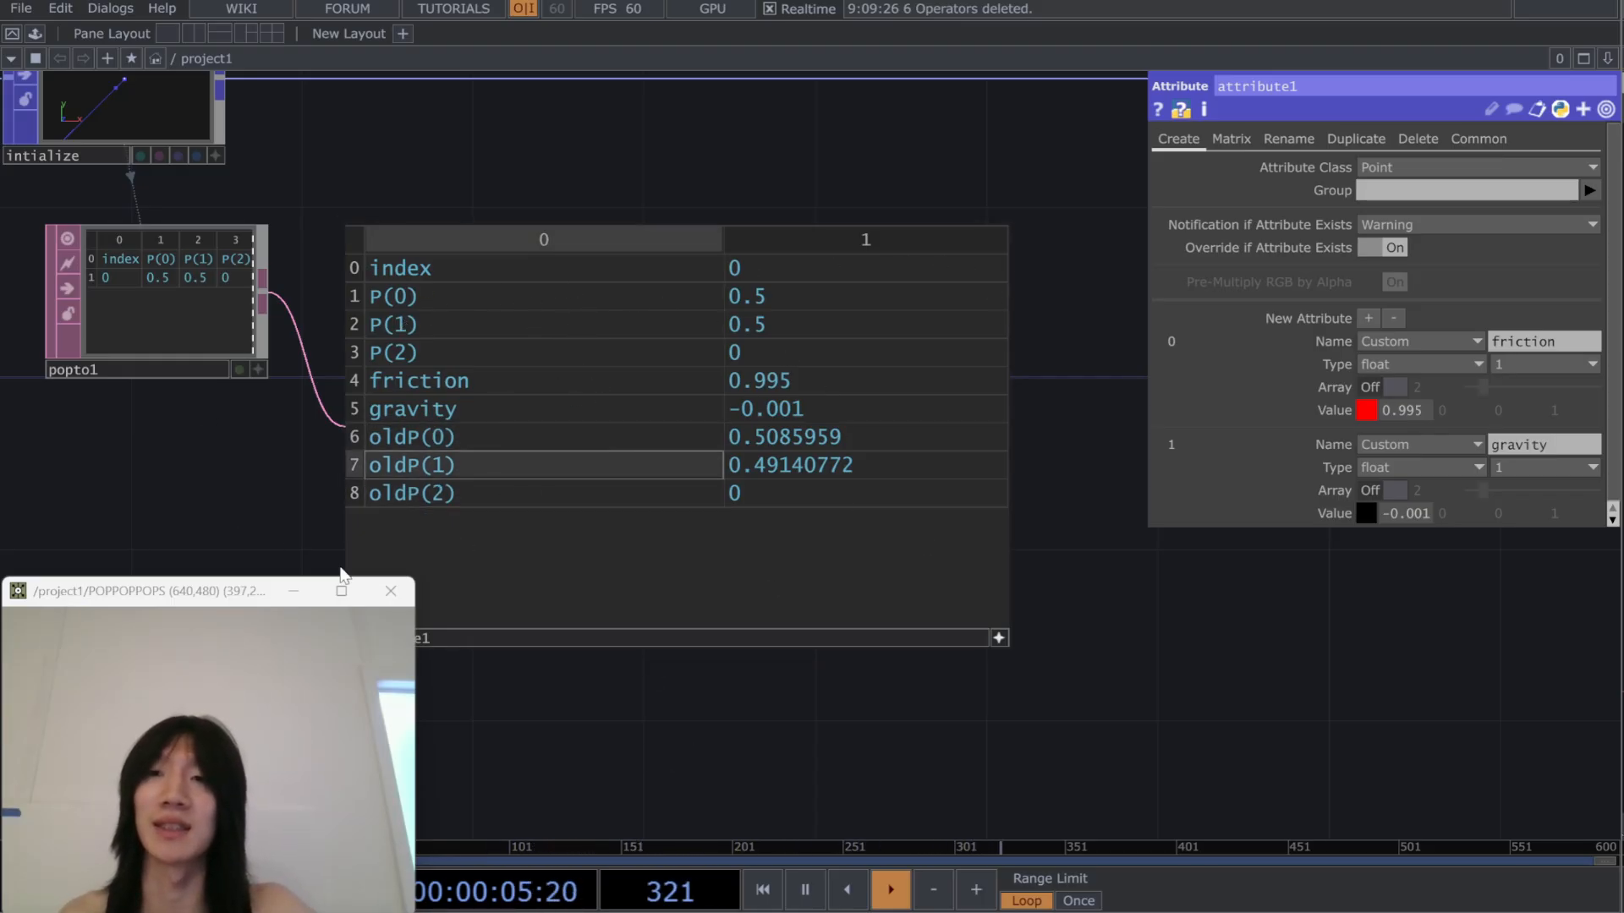
drag(836, 729, 1016, 707)
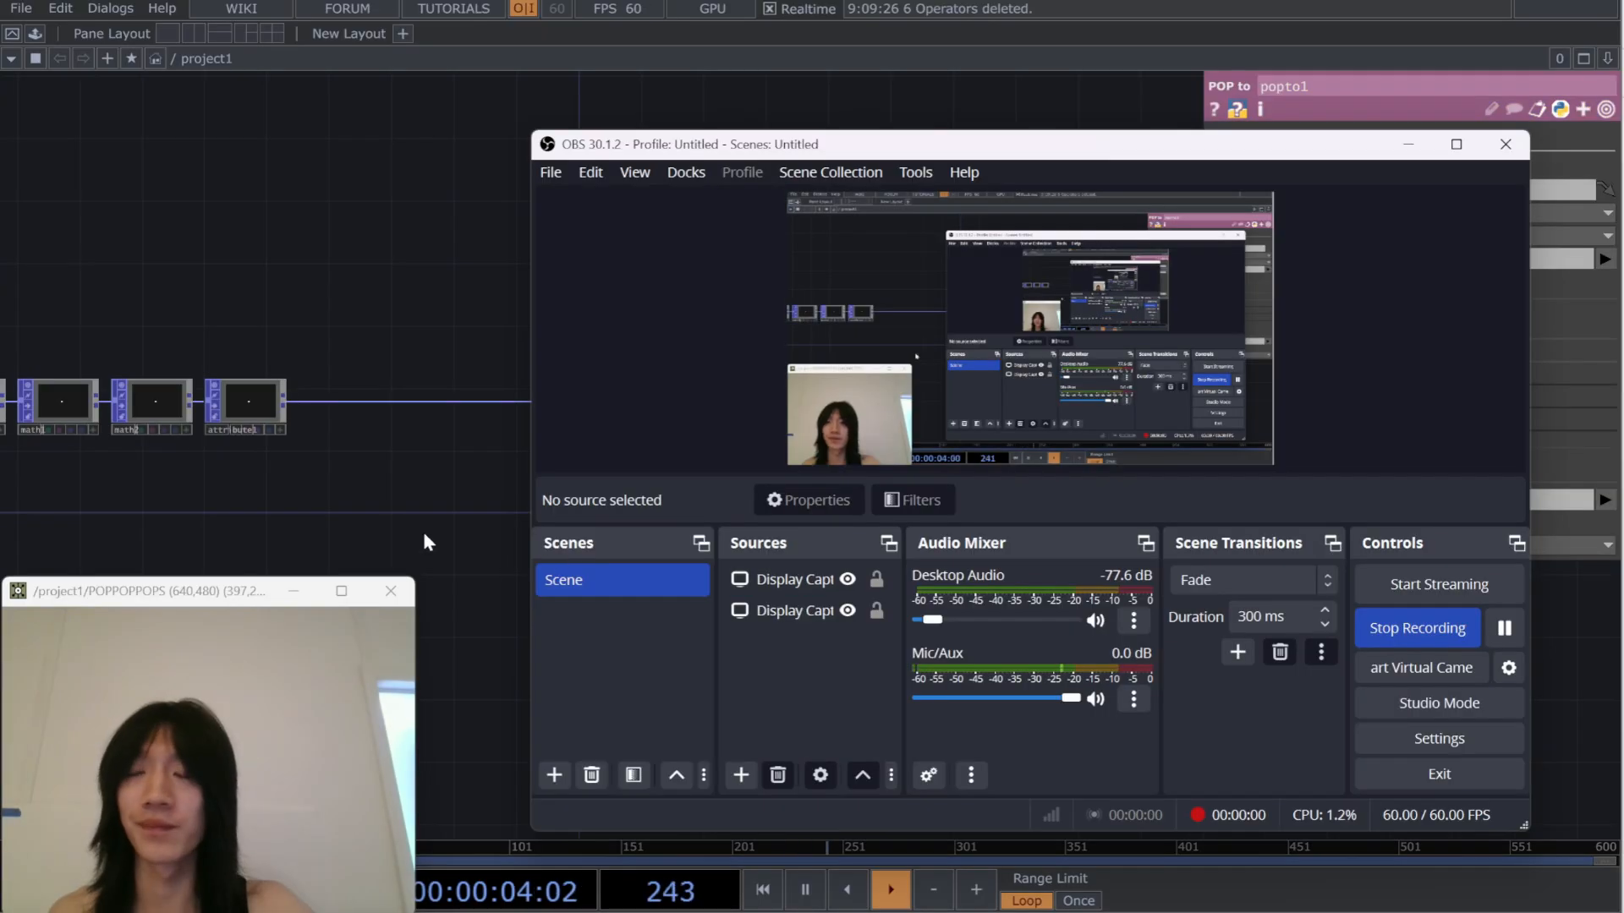
Move intialize with its popto1 and transpose1 next to attribute1, and bring feedback1 closer to intialize
click(423, 530)
scroll(856, 469, right, 3)
drag(793, 499, 869, 519)
drag(573, 509, 679, 537)
right_drag(464, 434, 923, 843)
drag(976, 608, 1108, 637)
drag(949, 708, 662, 711)
click(943, 717)
drag(1314, 610, 1091, 631)
drag(1142, 531, 652, 542)
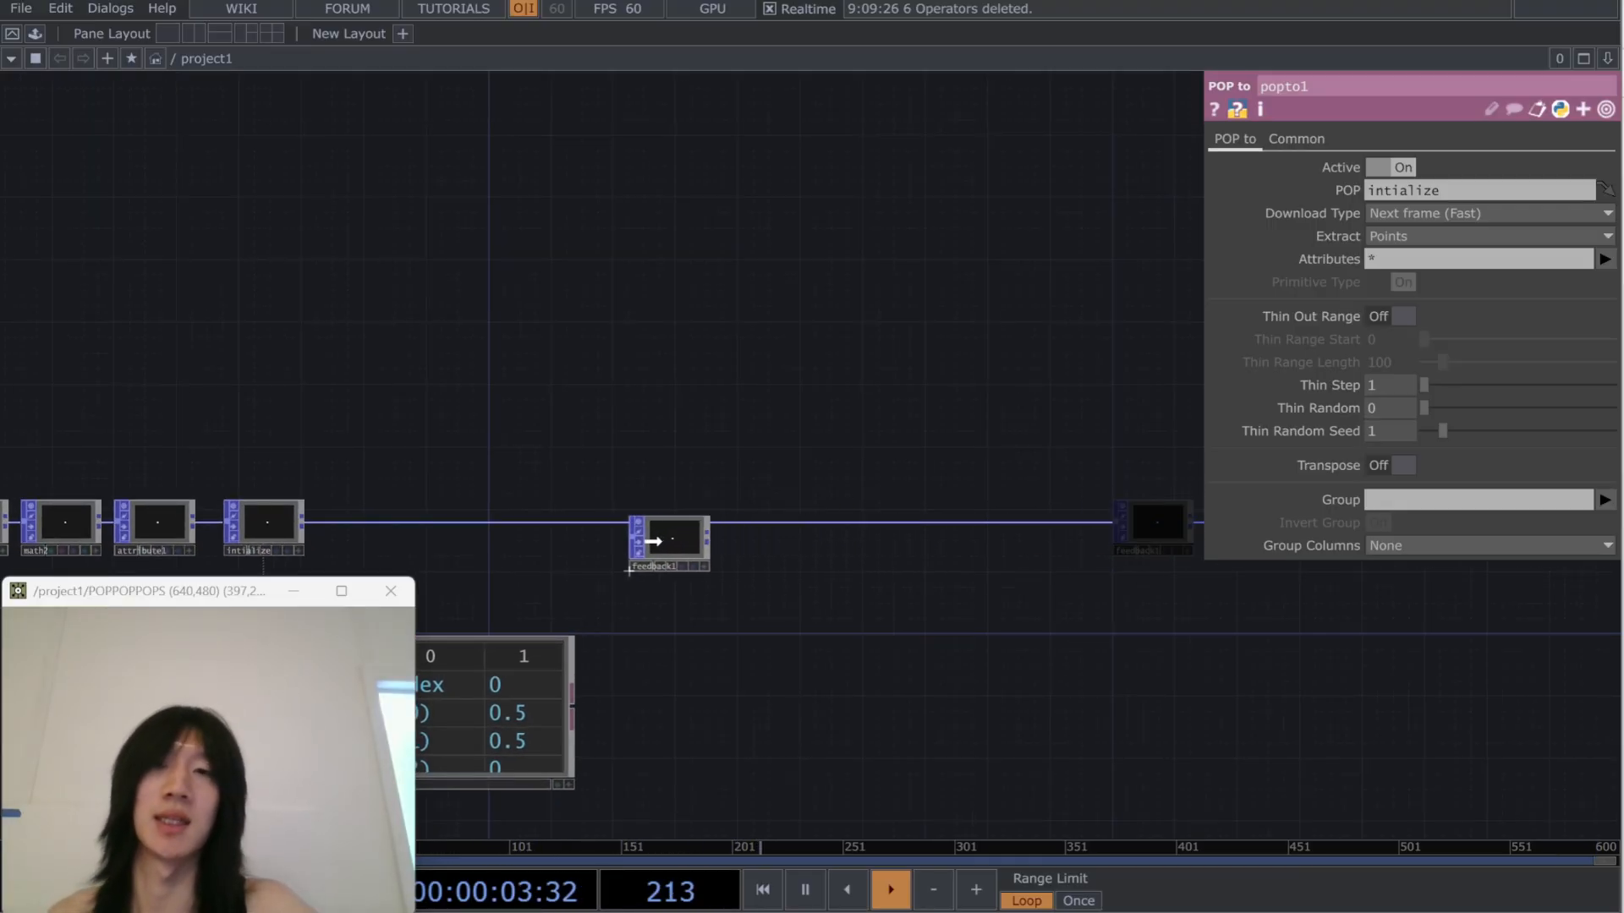
scroll(658, 621, up, 3)
Create a Keyboard In CHOP directly below feedback1 and make its viewer active
key(Tab)
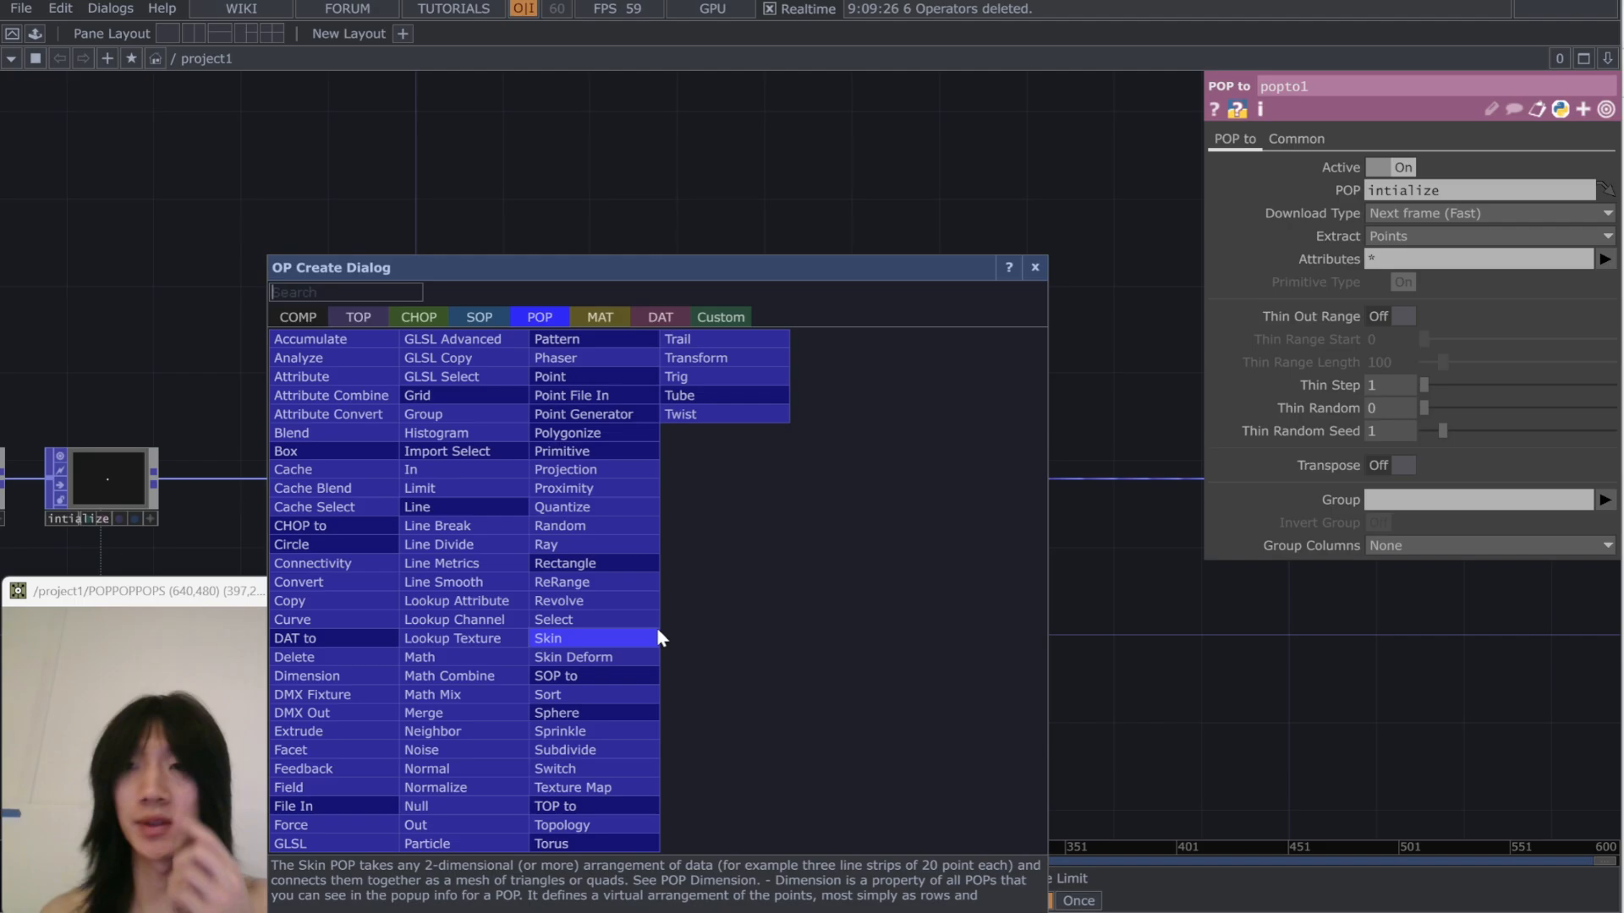
key(Tab)
key(Tab)
key(Tab)
key(Tab)
key(Tab)
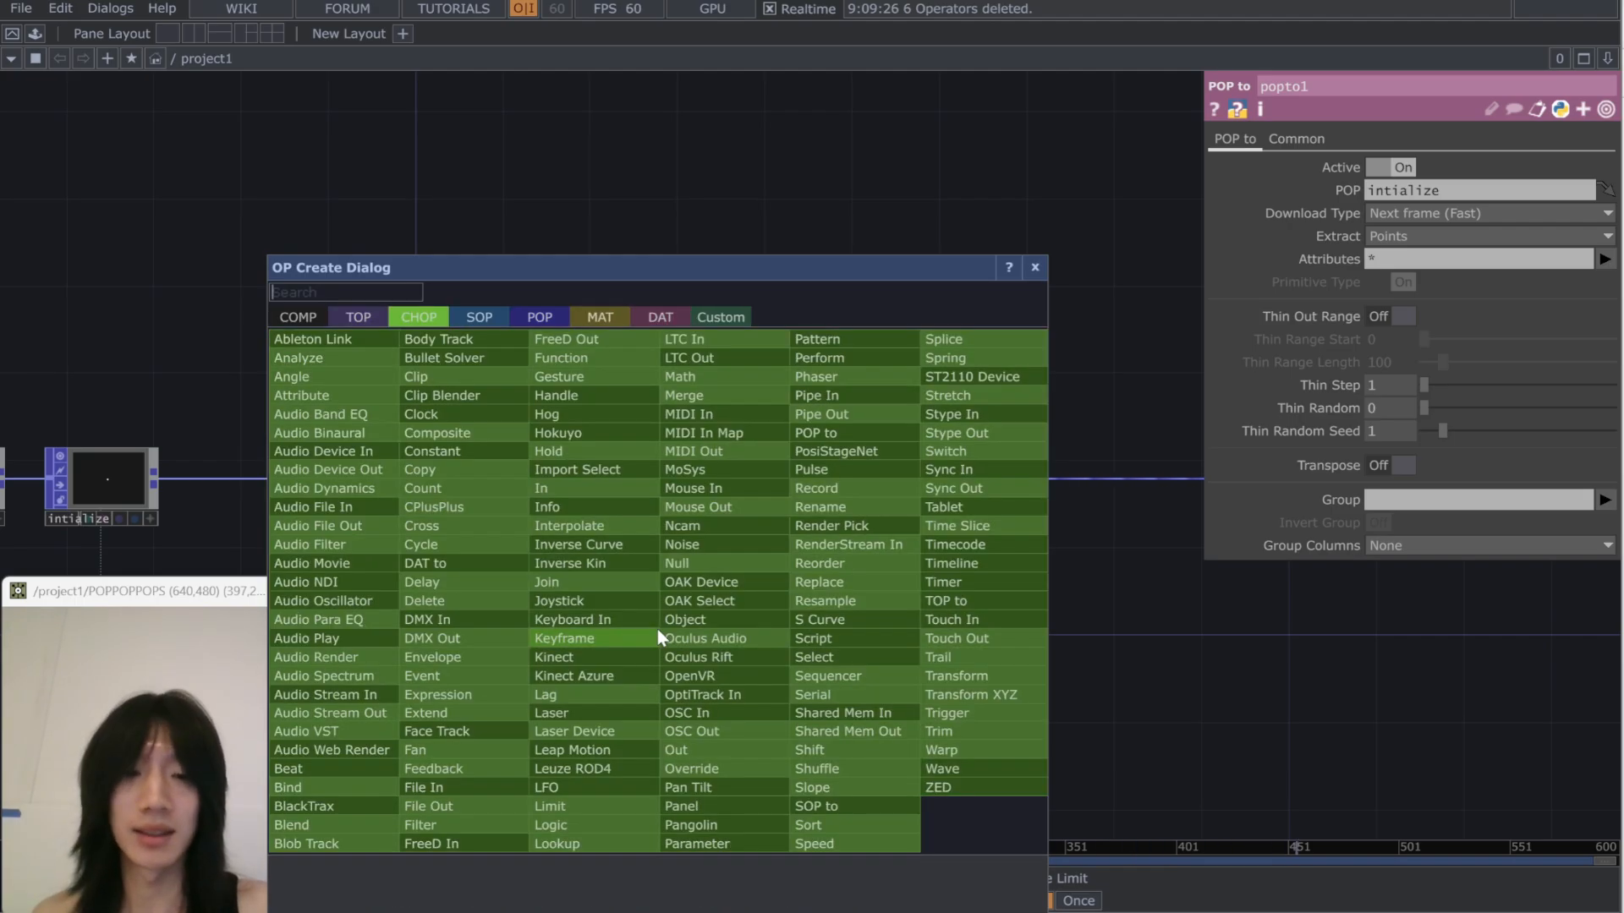
click(633, 623)
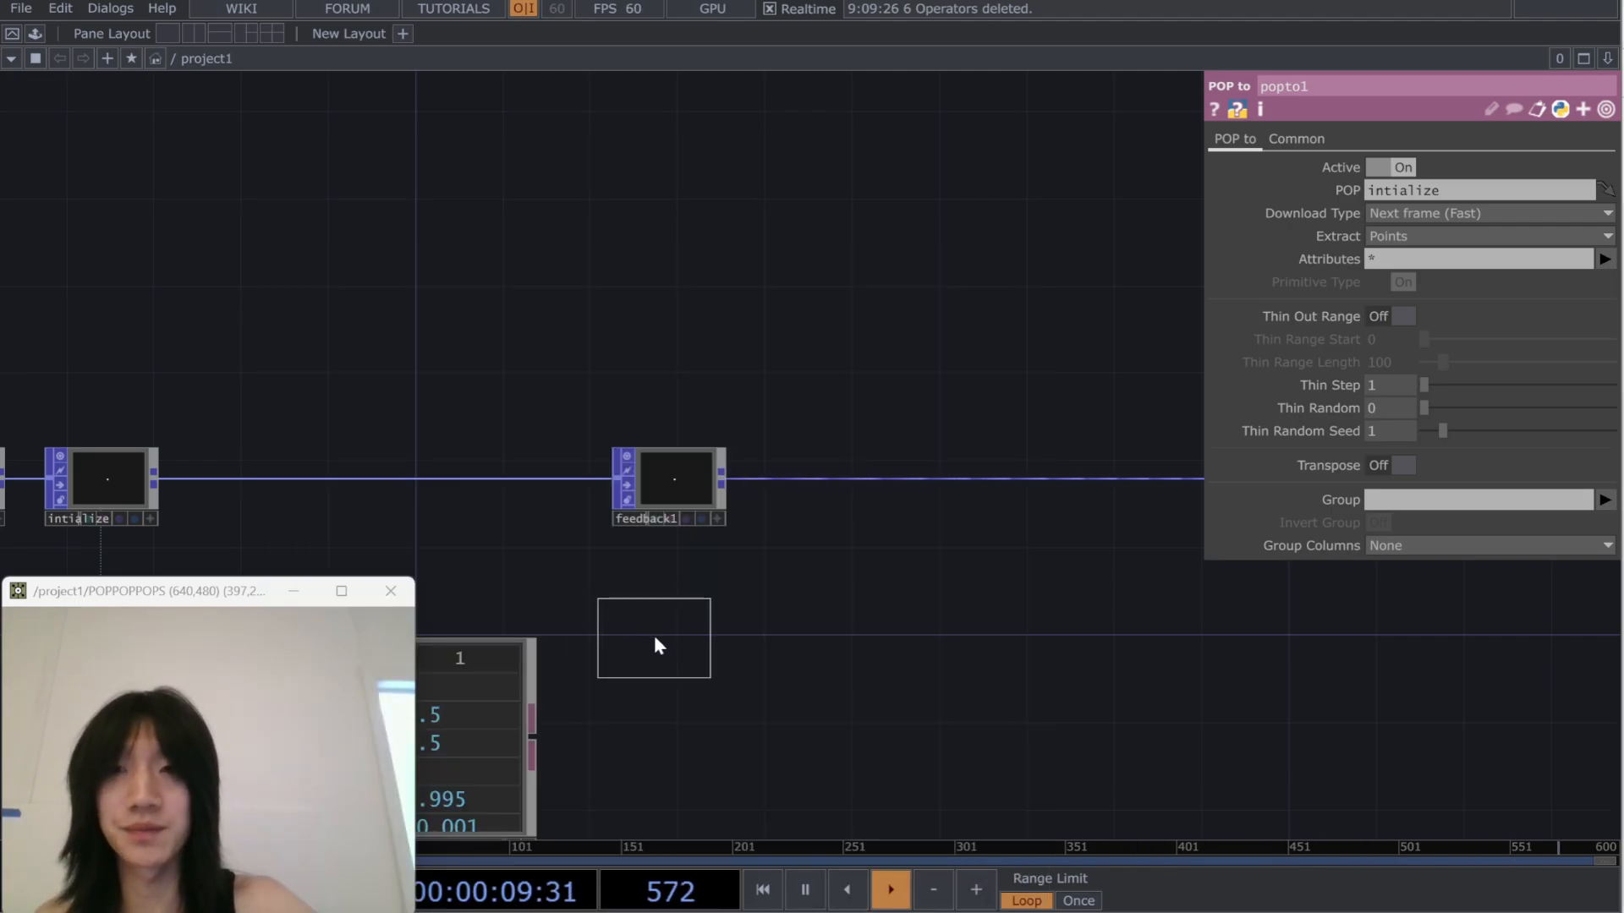
click(648, 597)
drag(680, 617, 687, 610)
click(717, 629)
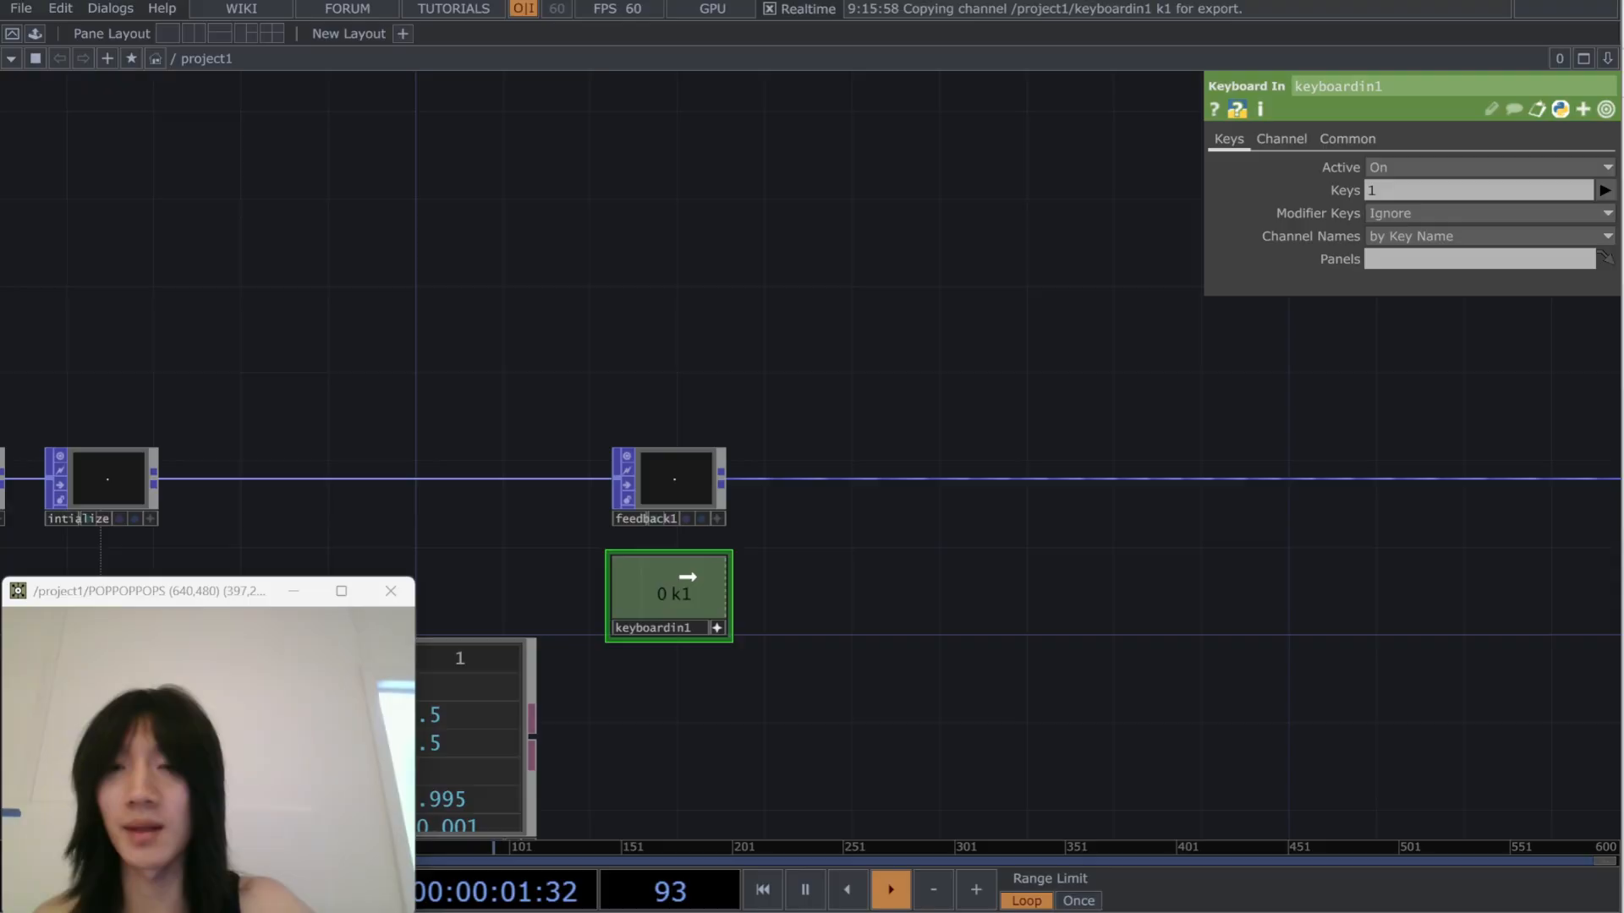
Drive feedback1's Initialize and Start parameters with the k1 channel of keyboardin1
click(668, 488)
drag(1433, 236, 1413, 228)
click(1414, 223)
drag(690, 591, 1353, 210)
click(1395, 202)
scroll(964, 550, down, 2)
click(801, 601)
scroll(816, 603, up, 3)
right_click(887, 393)
click(920, 365)
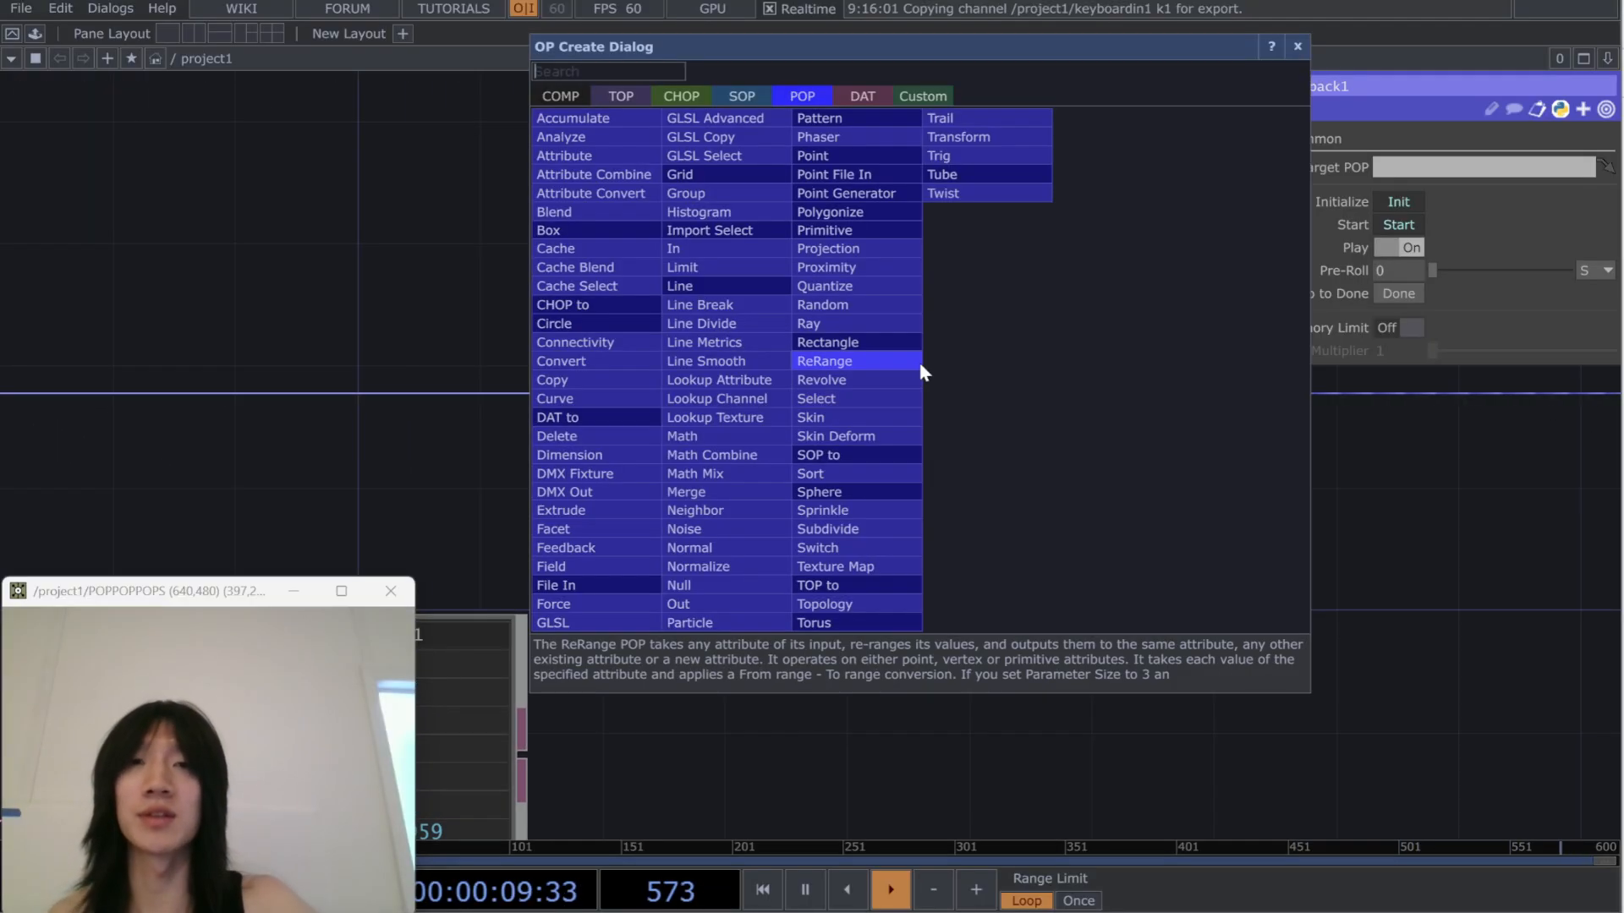
key(Escape)
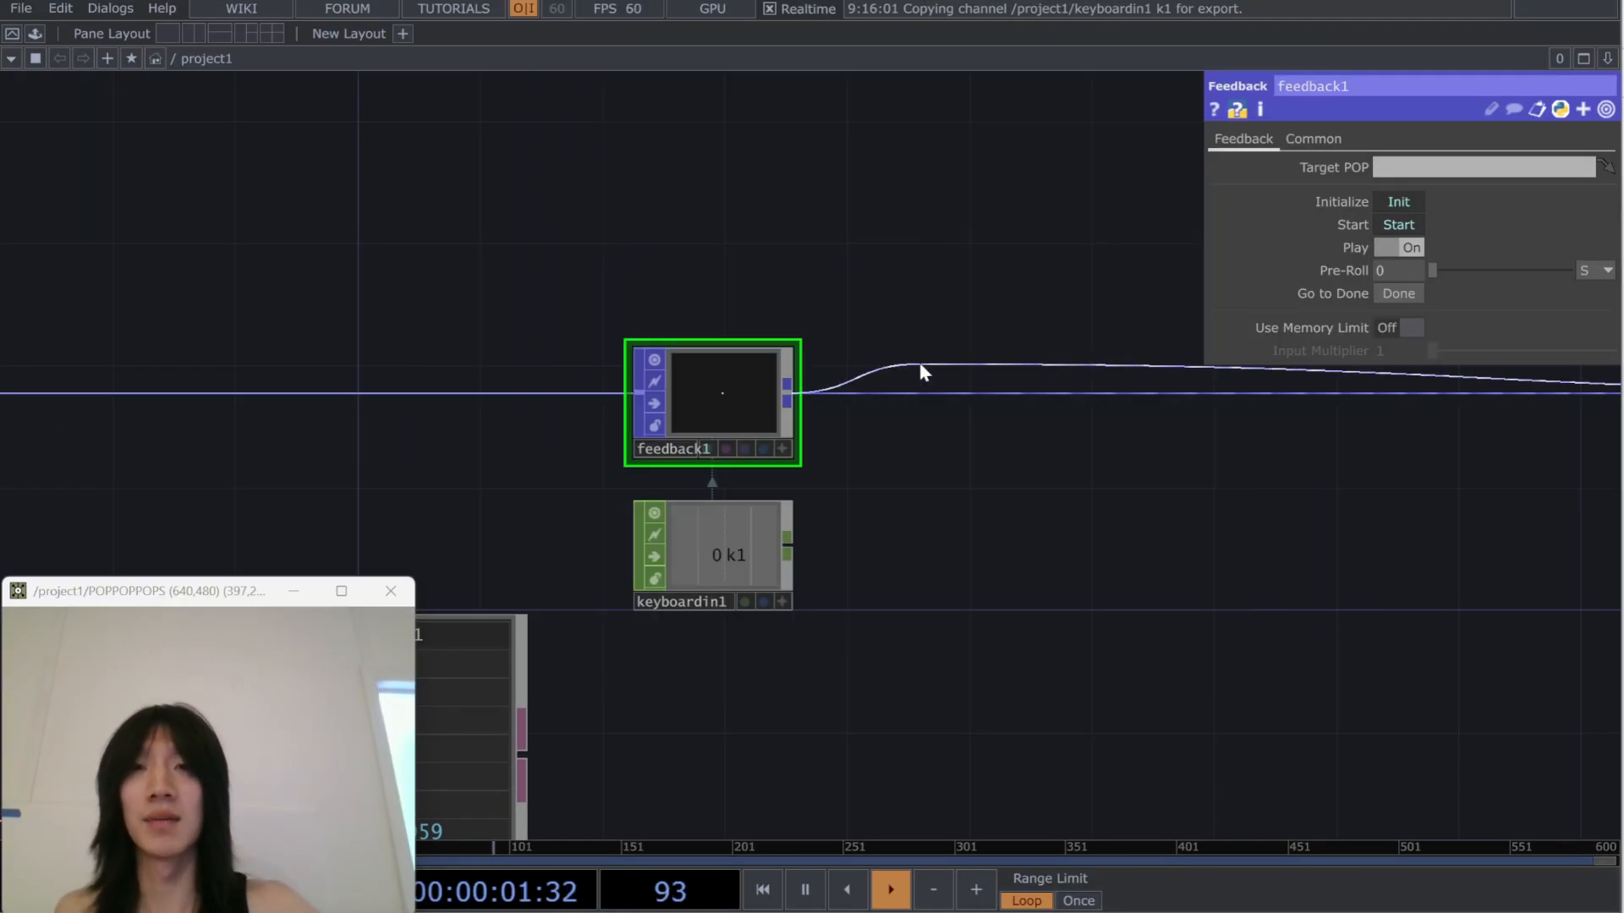
key(Tab)
key(Escape)
Insert a Math Mix POP on the wire after feedback1, placing it beside feedback1
right_click(898, 395)
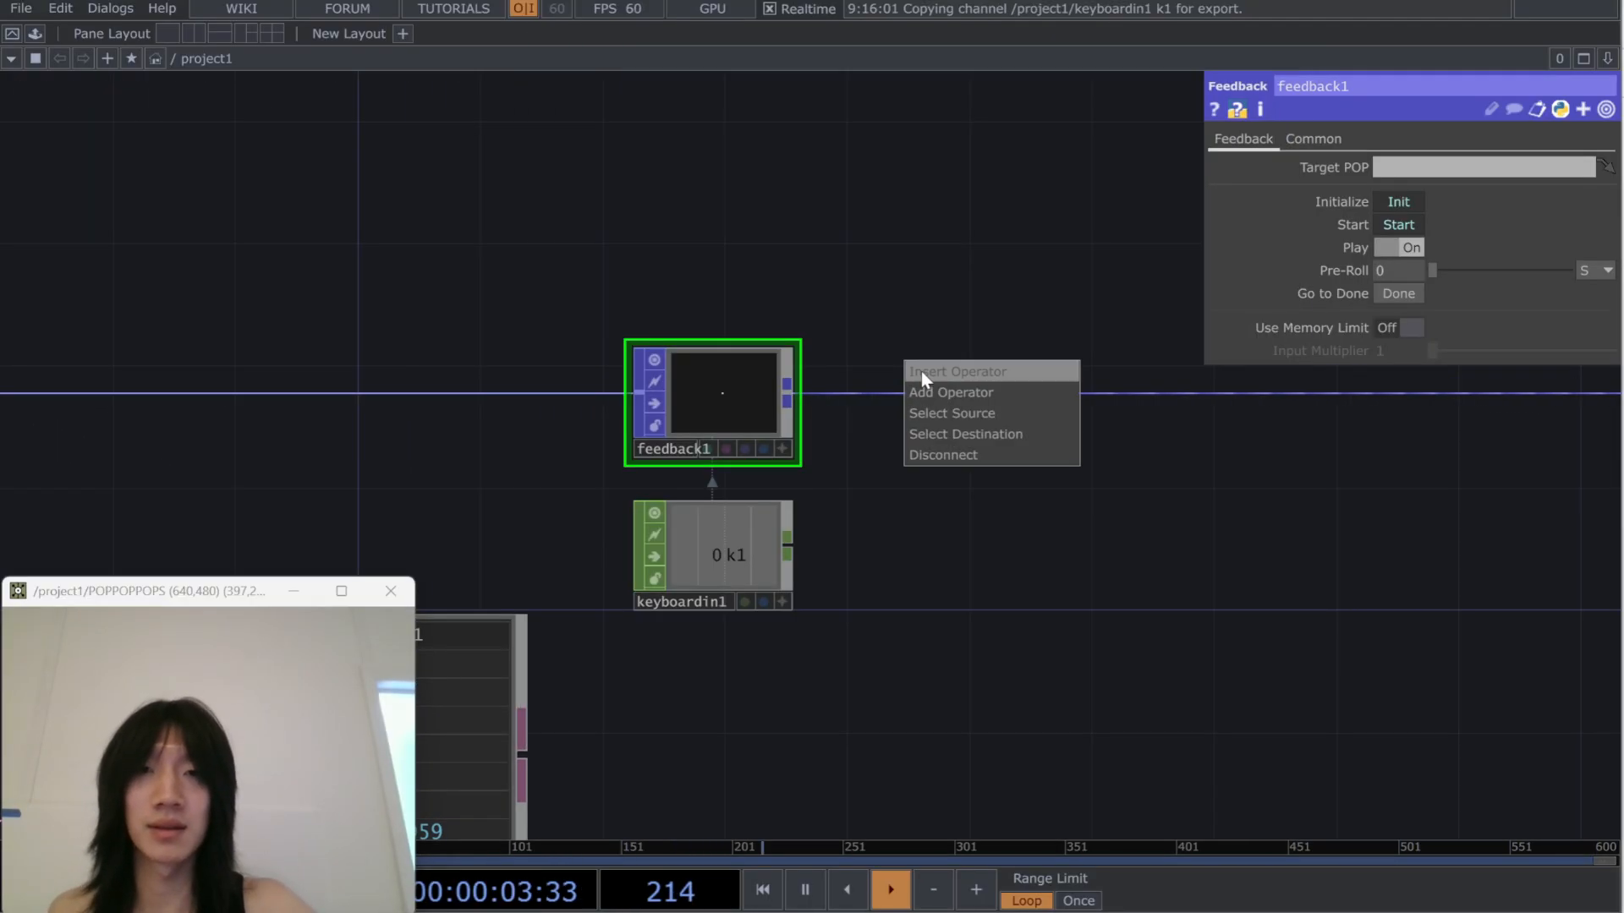
click(920, 370)
text(math)
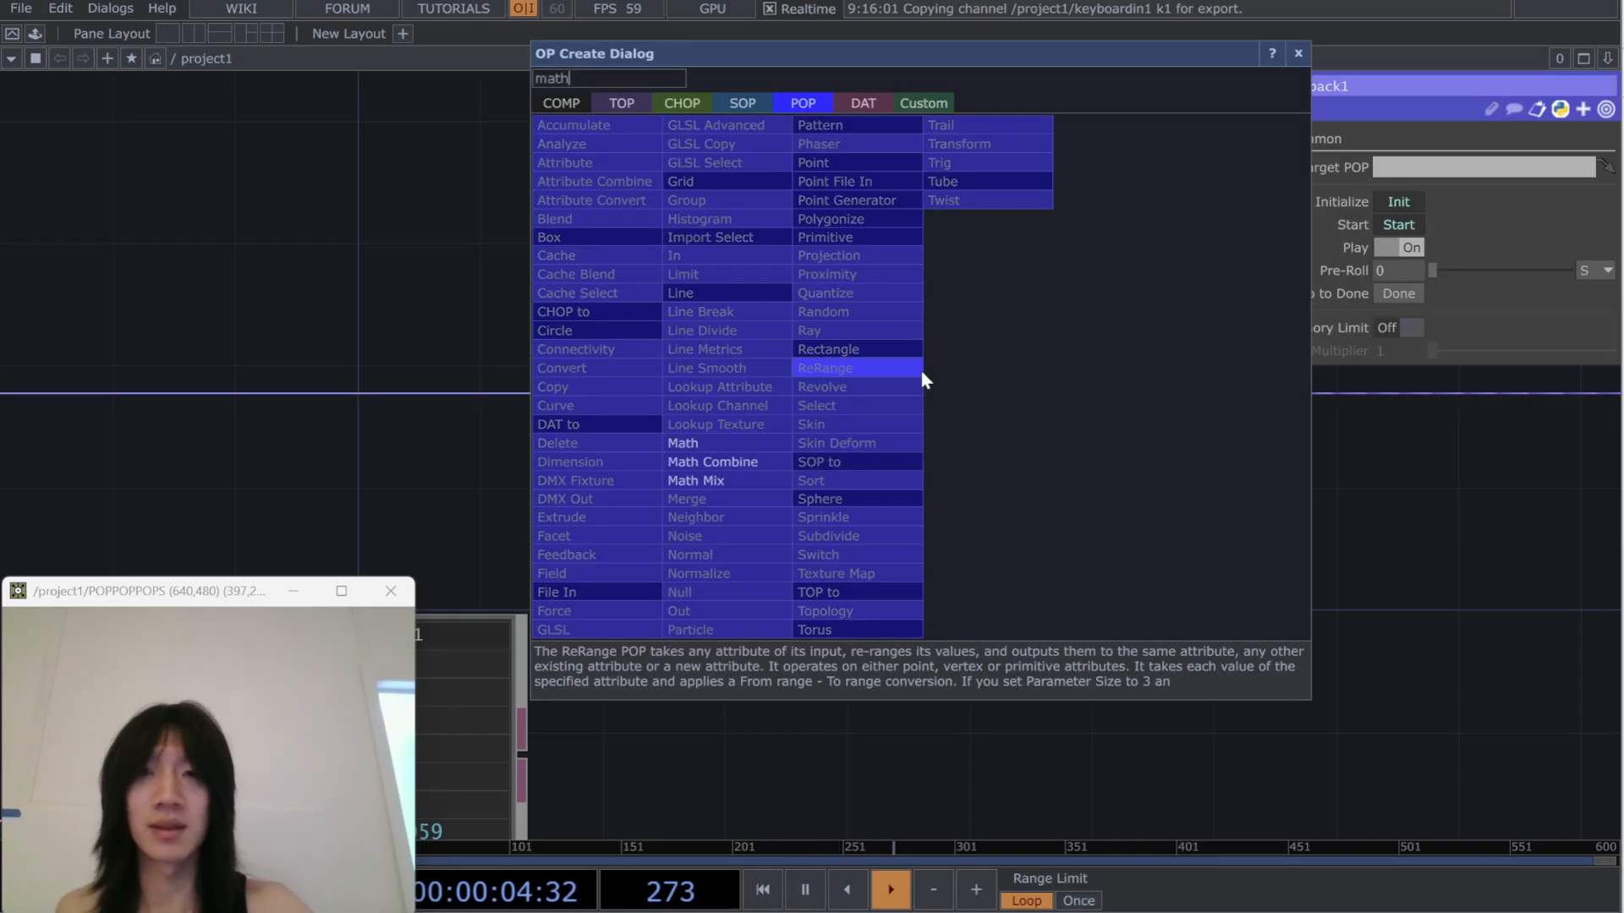
click(706, 480)
click(944, 413)
Copy popto1 and transpose1 and paste the duplicates near the end operator
drag(1027, 610, 871, 621)
scroll(1047, 688, down, 3)
drag(1047, 689, 1141, 717)
right_drag(561, 511, 997, 718)
key(ctrl+c)
drag(1187, 710, 1038, 702)
drag(1188, 592, 707, 619)
key(ctrl+v)
click(742, 395)
Set popto2's POP to end, place it below end, and bring end, popto2 and transpose2 closer to mathmix1
drag(675, 389, 709, 558)
scroll(646, 472, up, 3)
drag(605, 519, 638, 476)
drag(676, 657, 805, 656)
right_drag(736, 450, 1205, 694)
drag(1118, 592, 1073, 590)
drag(1079, 565, 842, 551)
drag(543, 477, 1091, 325)
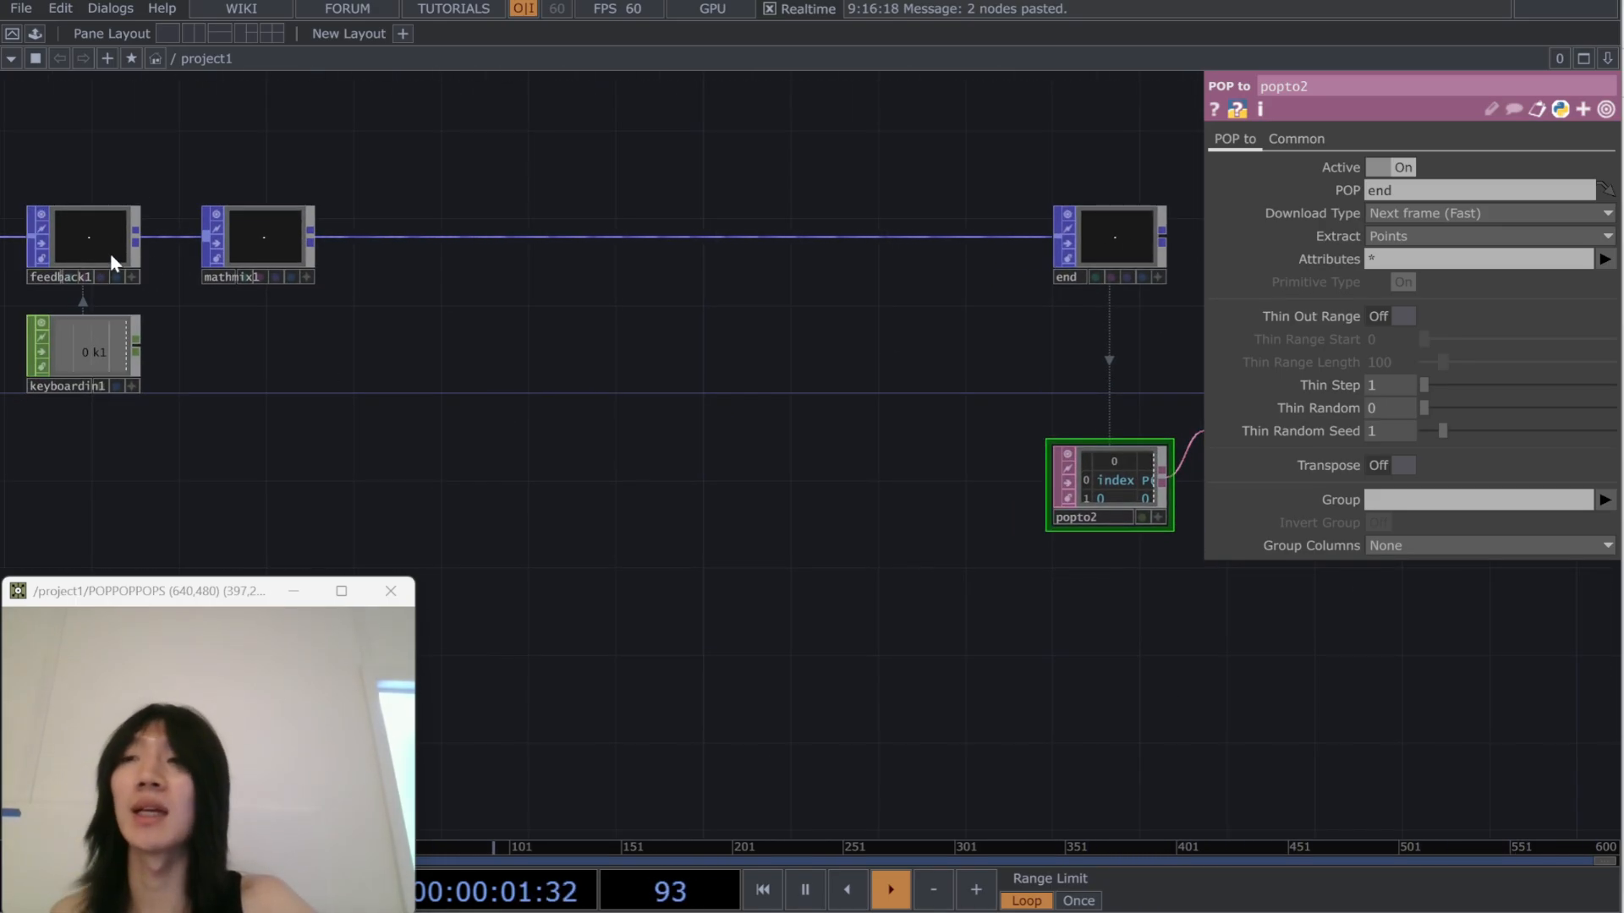
Trigger feedback1's reset and enlarge transpose2 and popto2 so that every attribute row shows
drag(966, 639, 553, 603)
key(1)
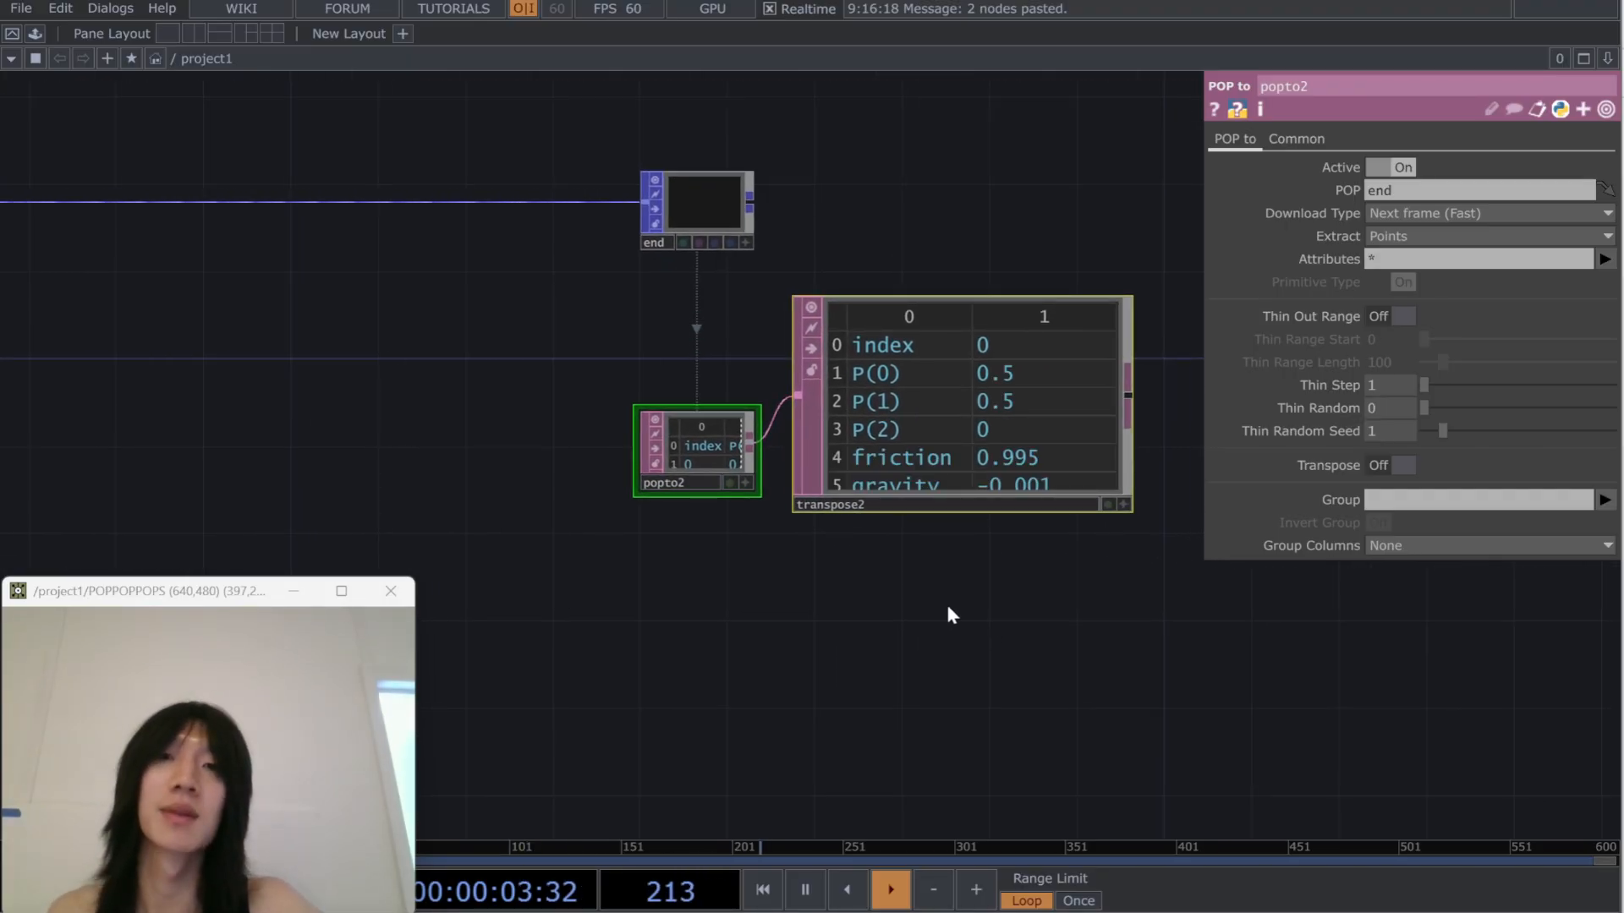
drag(1121, 521, 1169, 594)
drag(700, 508, 678, 512)
drag(1169, 595, 1291, 696)
key(p)
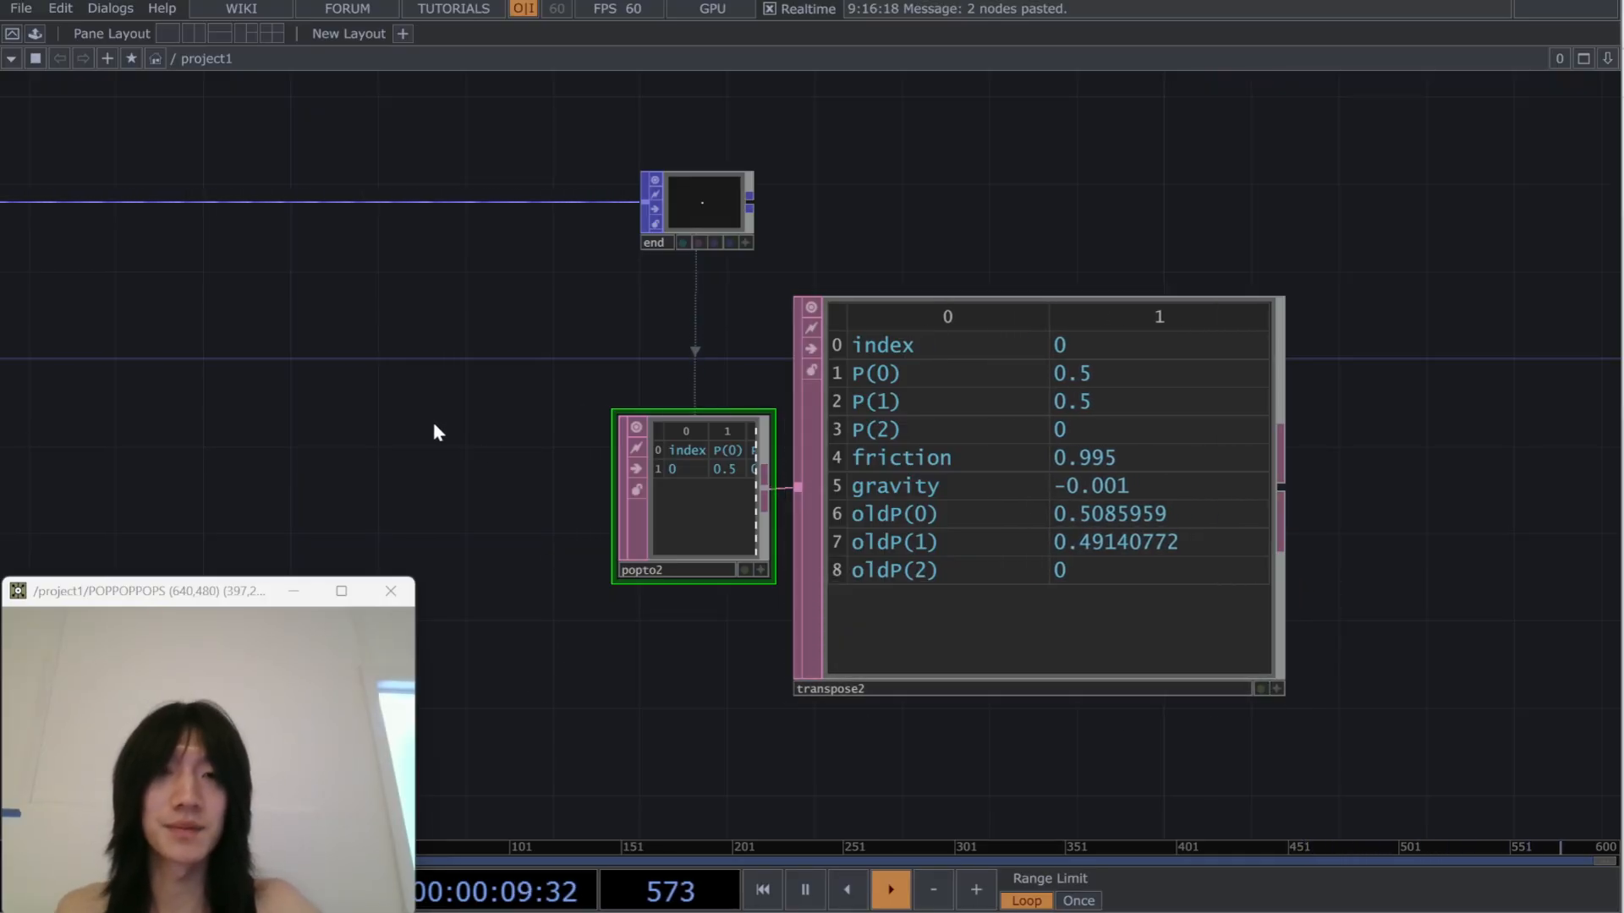
Set mathmix1's combine operation to A - B with P as Scope A
drag(349, 454, 560, 440)
scroll(660, 439, down, 3)
scroll(660, 439, up, 2)
drag(380, 409, 672, 399)
scroll(351, 227, up, 1)
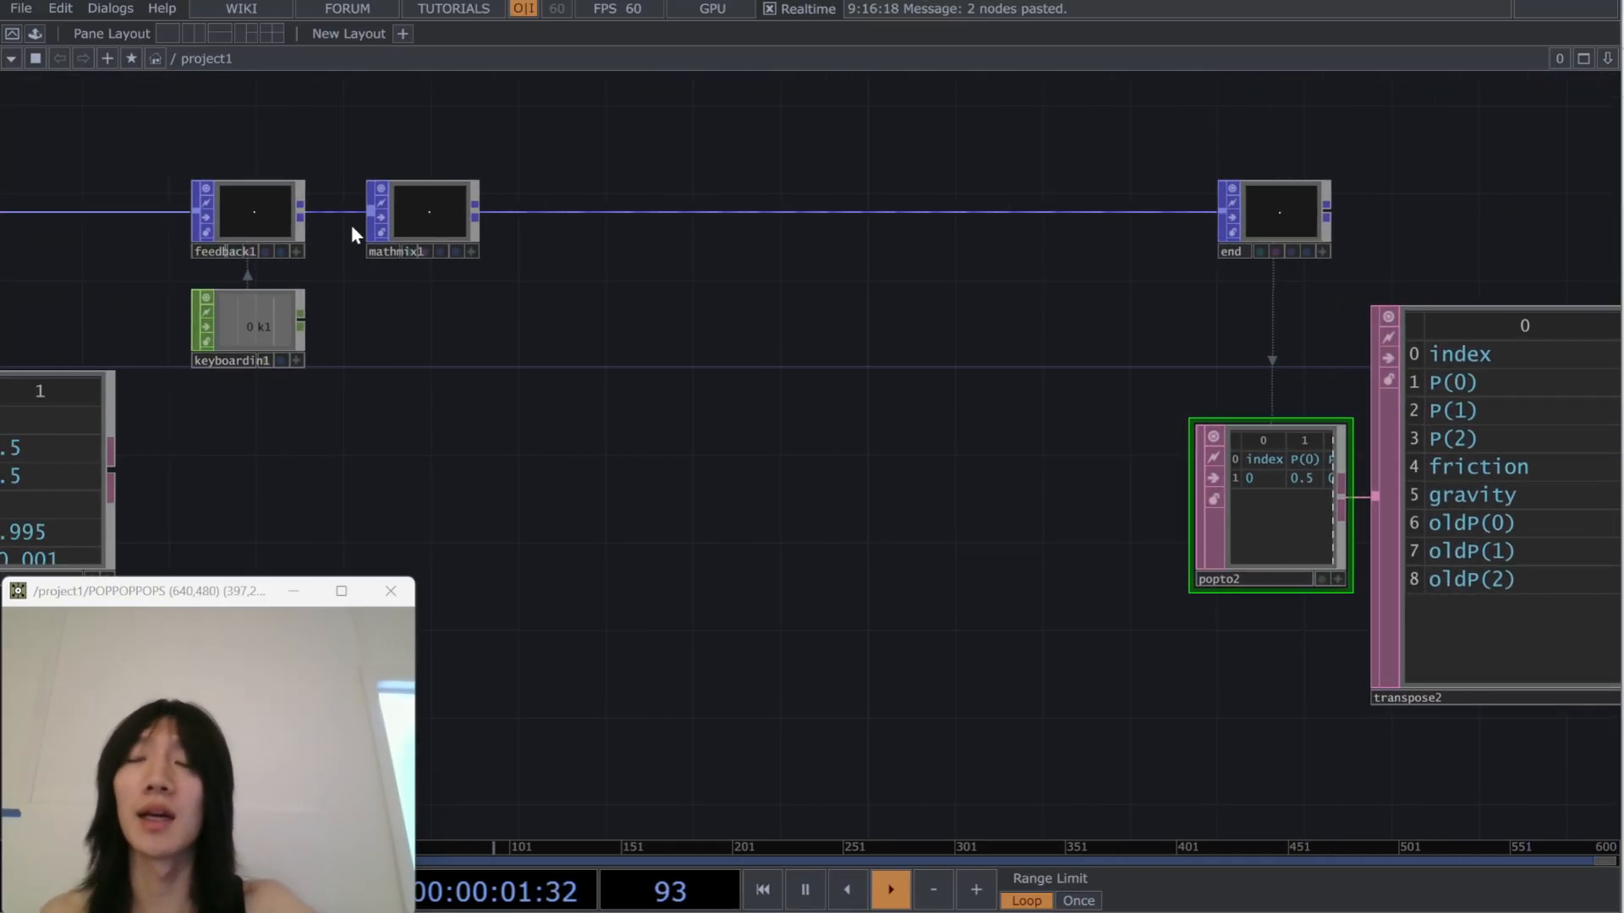
drag(756, 337, 479, 372)
drag(353, 306, 422, 345)
click(298, 302)
key(p)
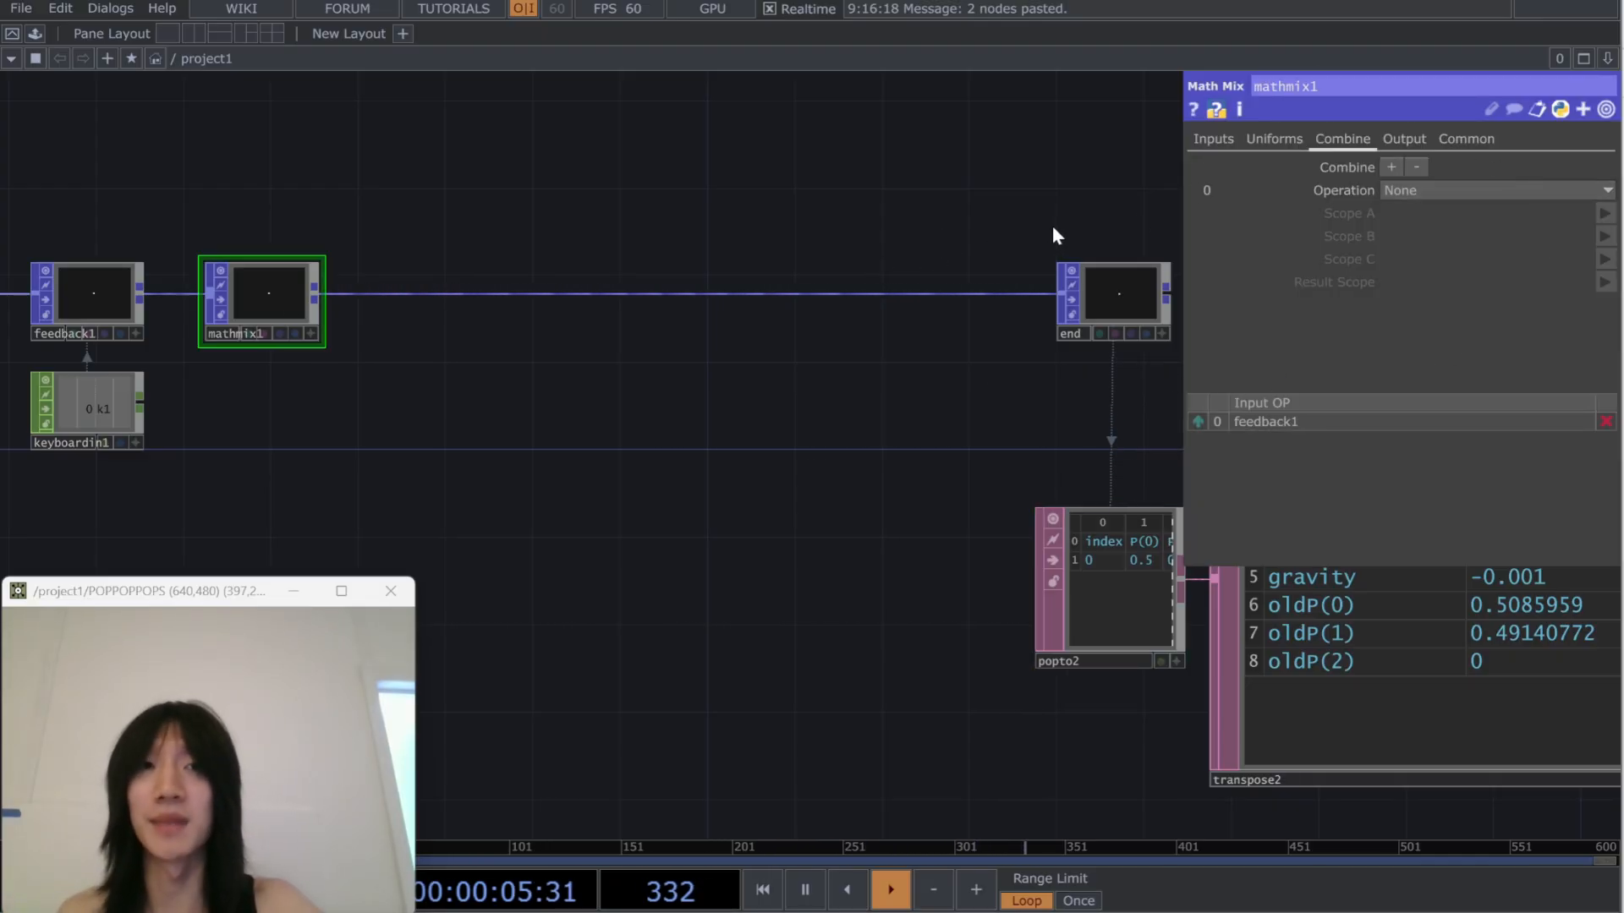
click(1484, 191)
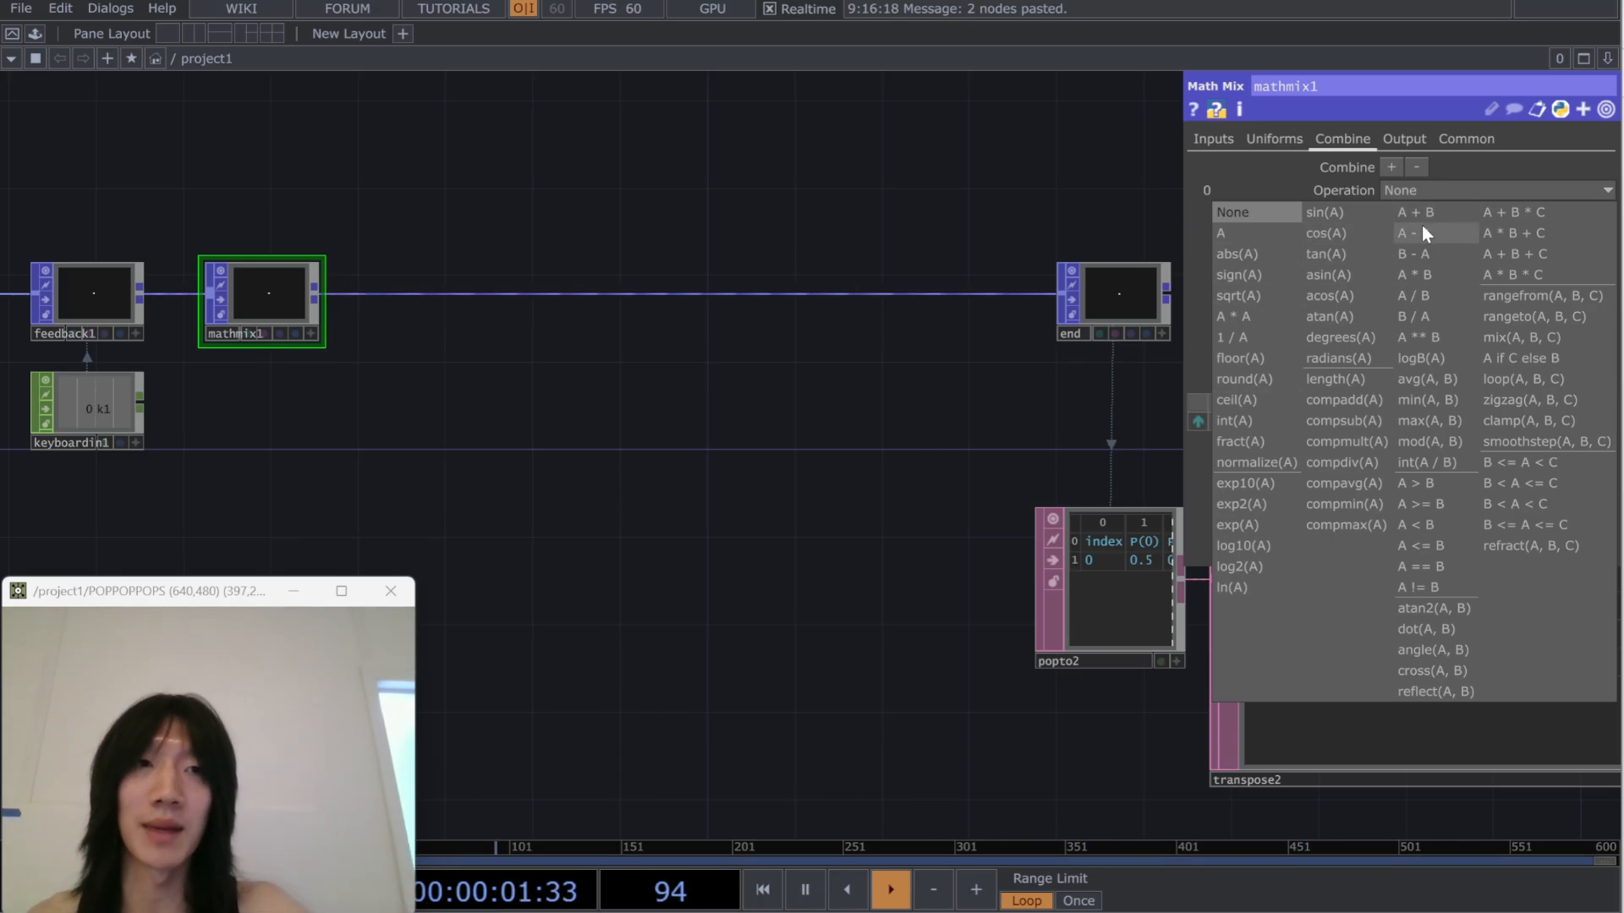
click(1422, 229)
click(1601, 215)
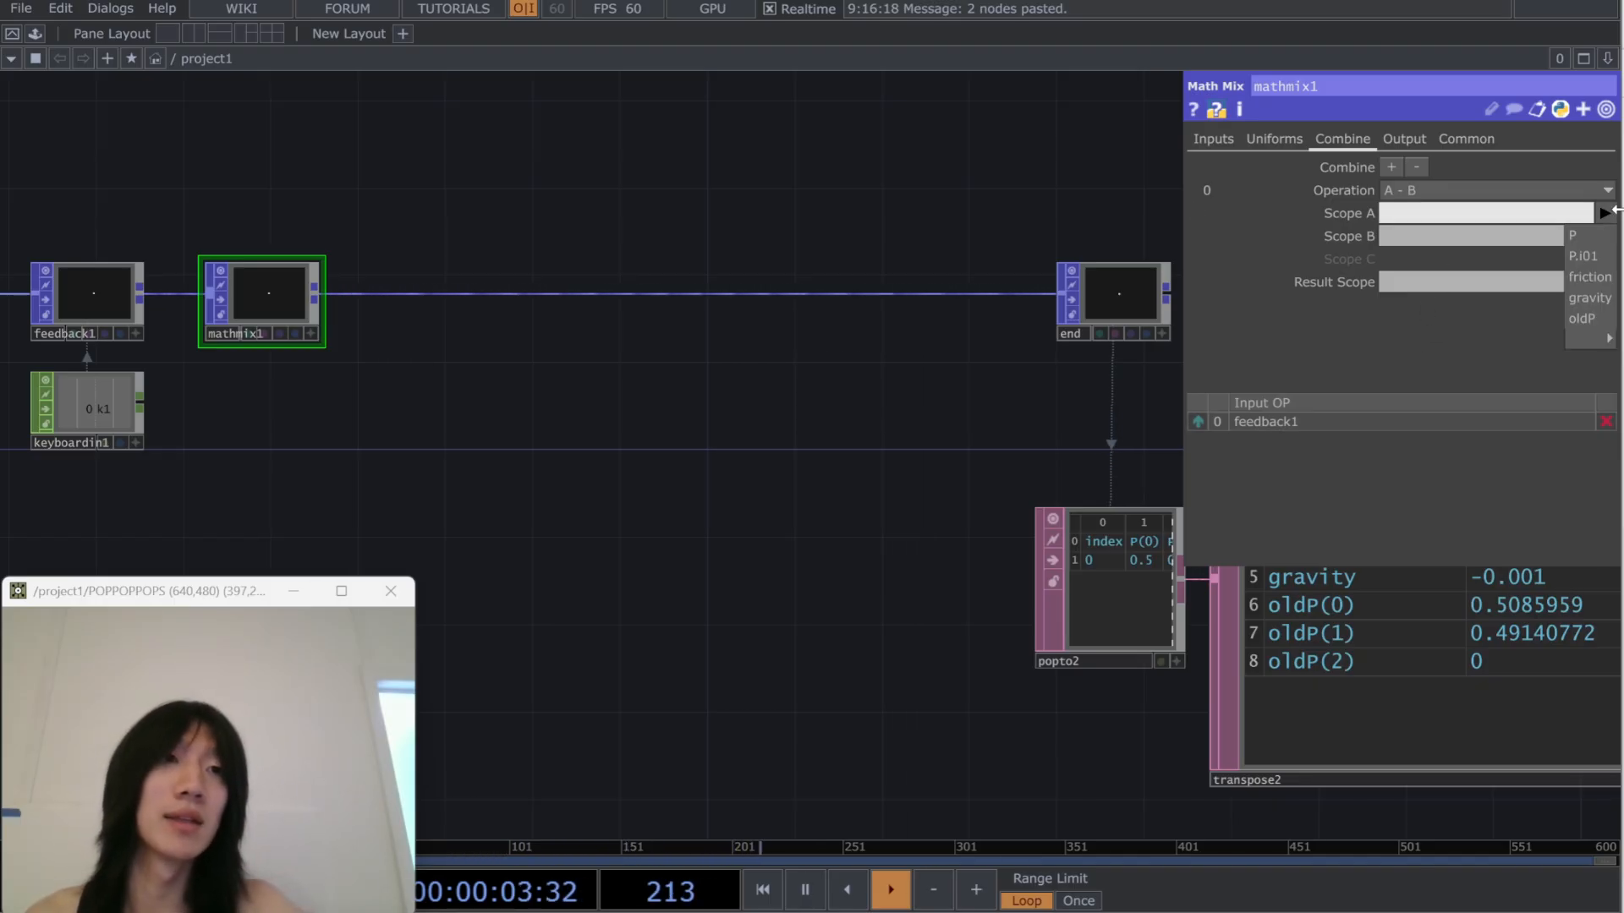
click(1574, 236)
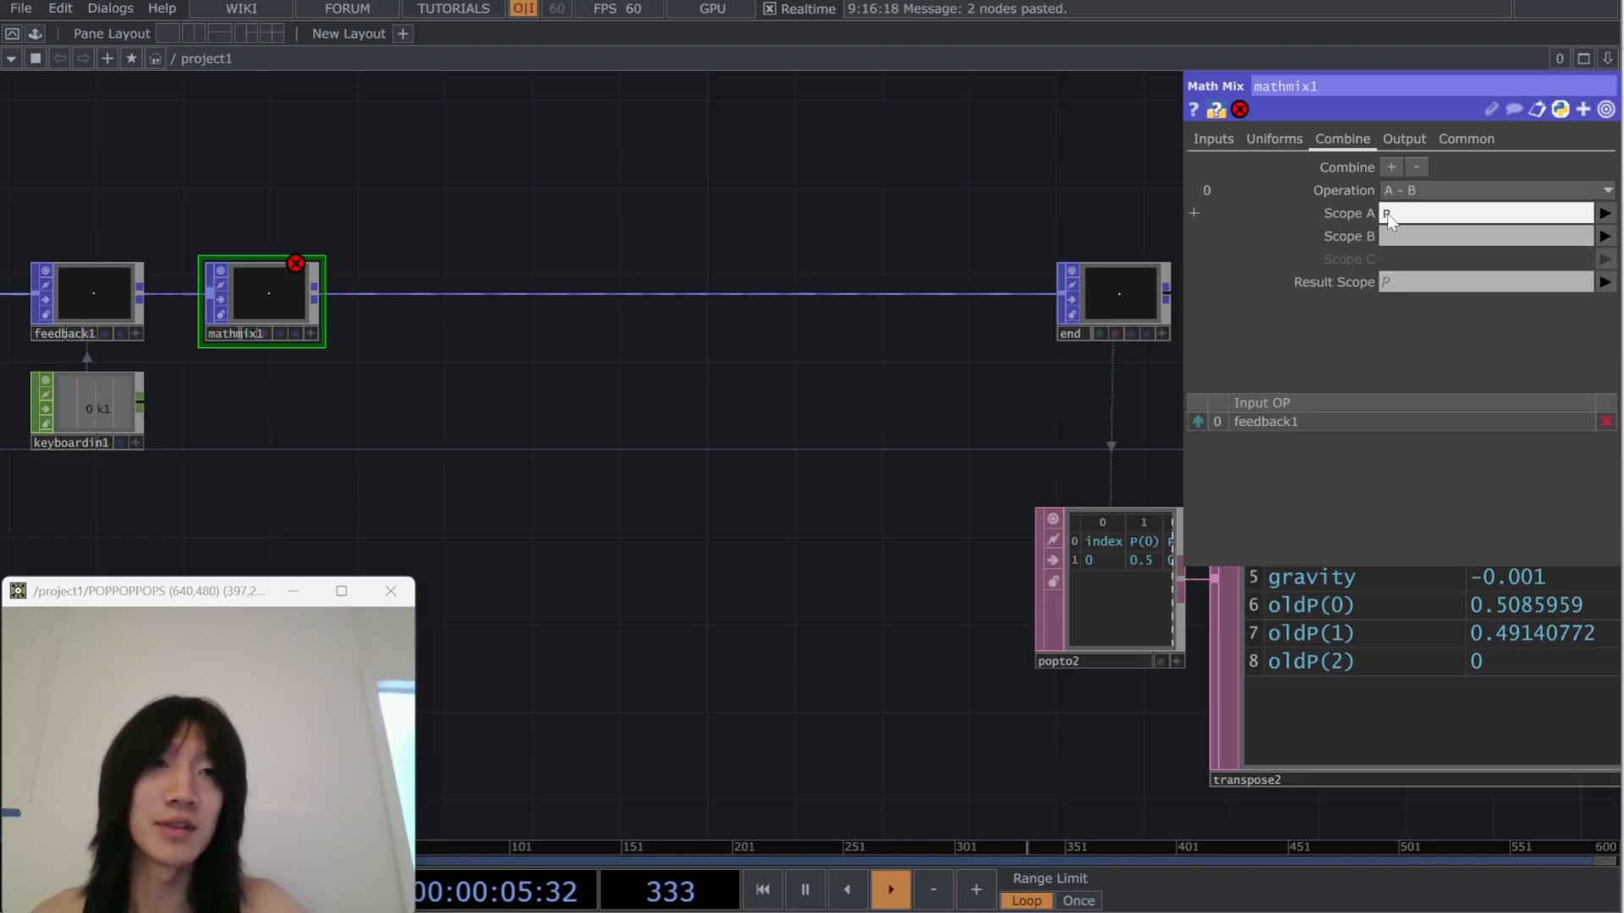
Set mathmix1's Scope B to oldP and its Result Scope to velocity
click(1604, 236)
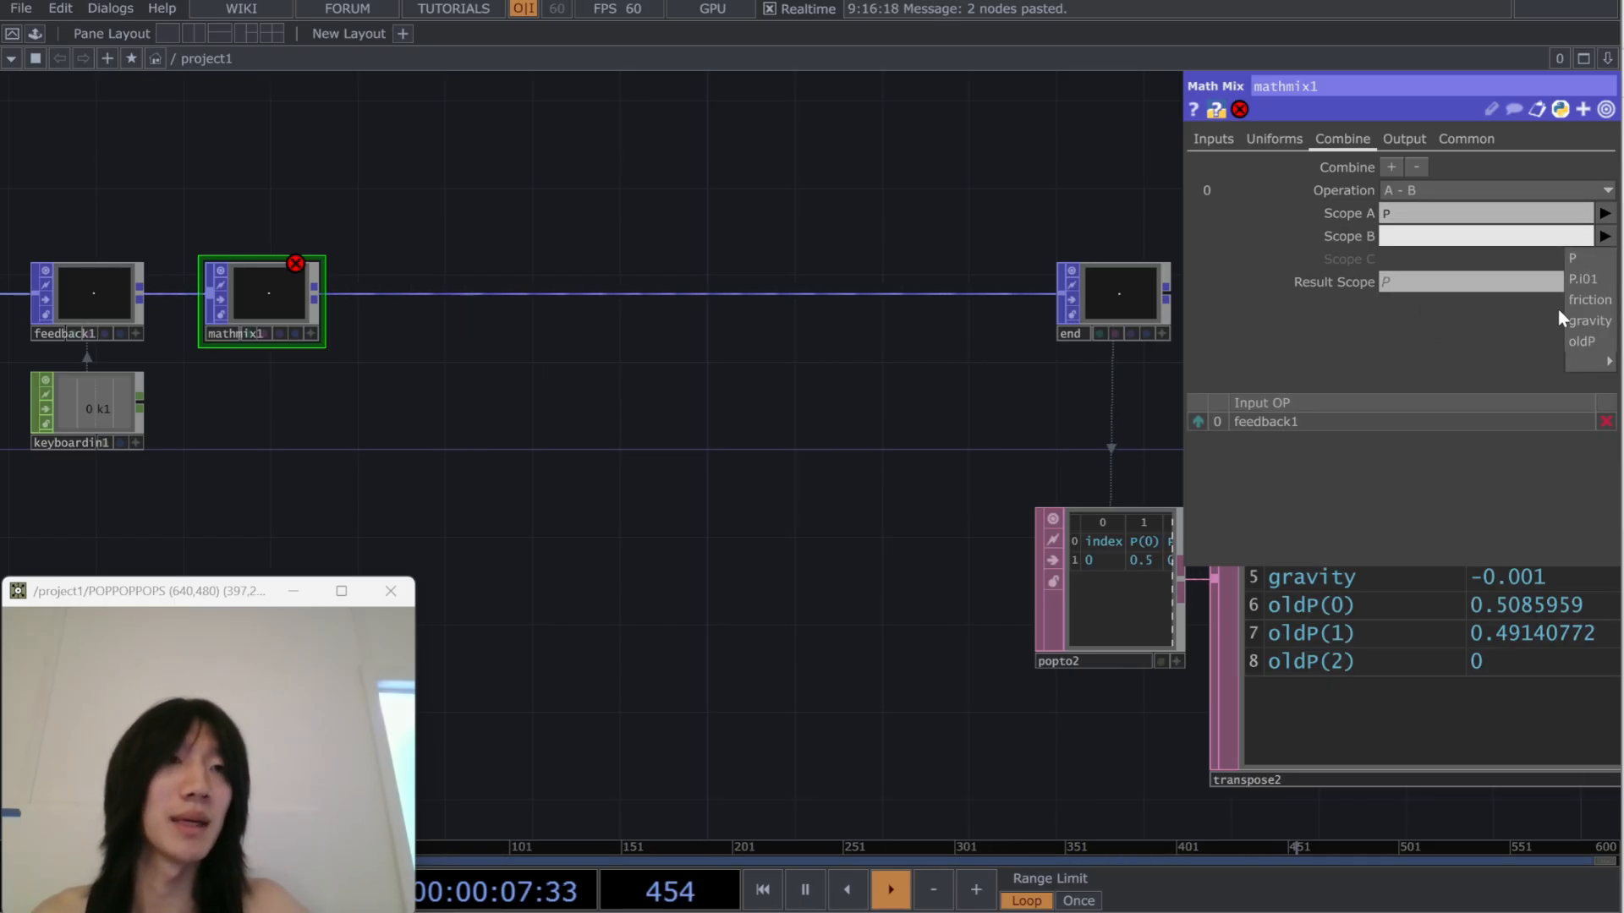
click(1581, 342)
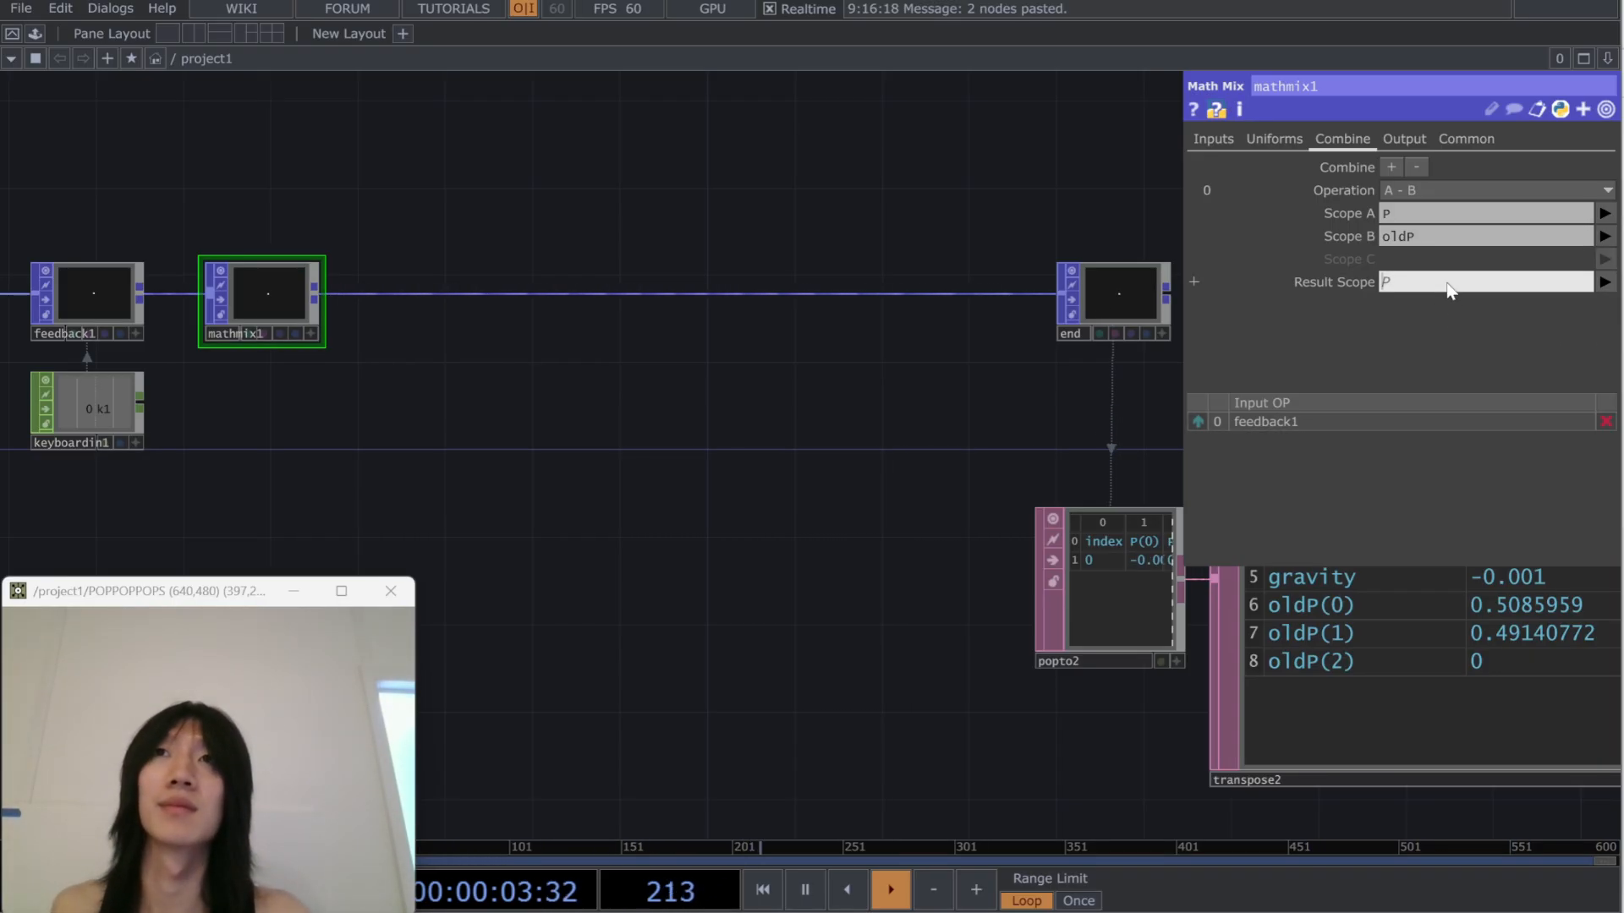
key(Return)
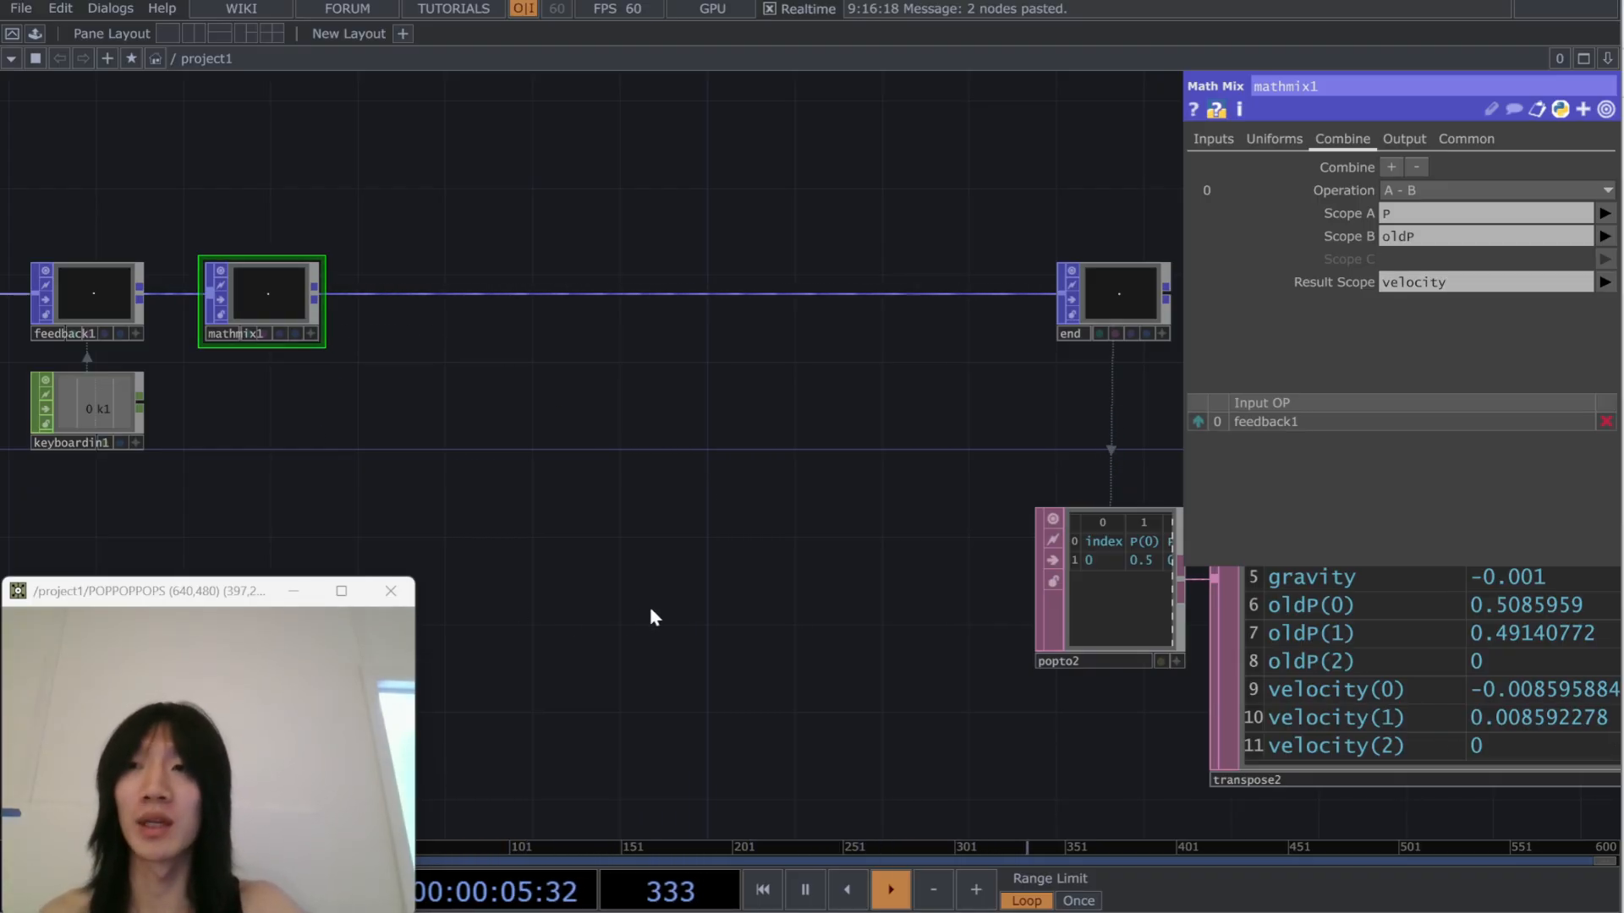
drag(868, 564, 888, 566)
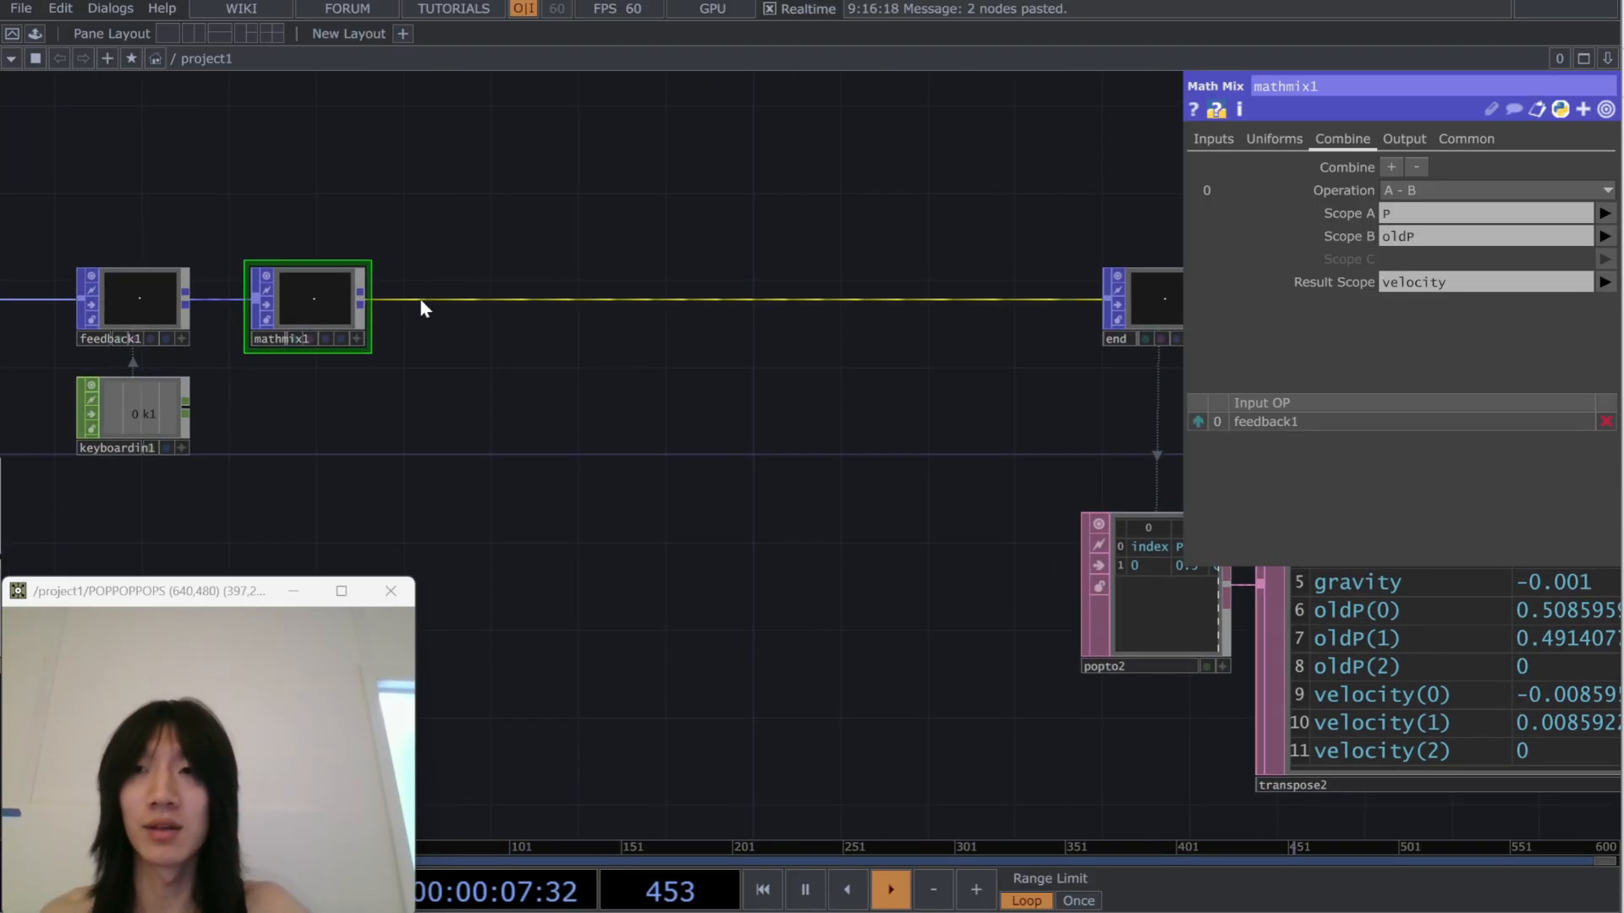
key(Tab)
text(math)
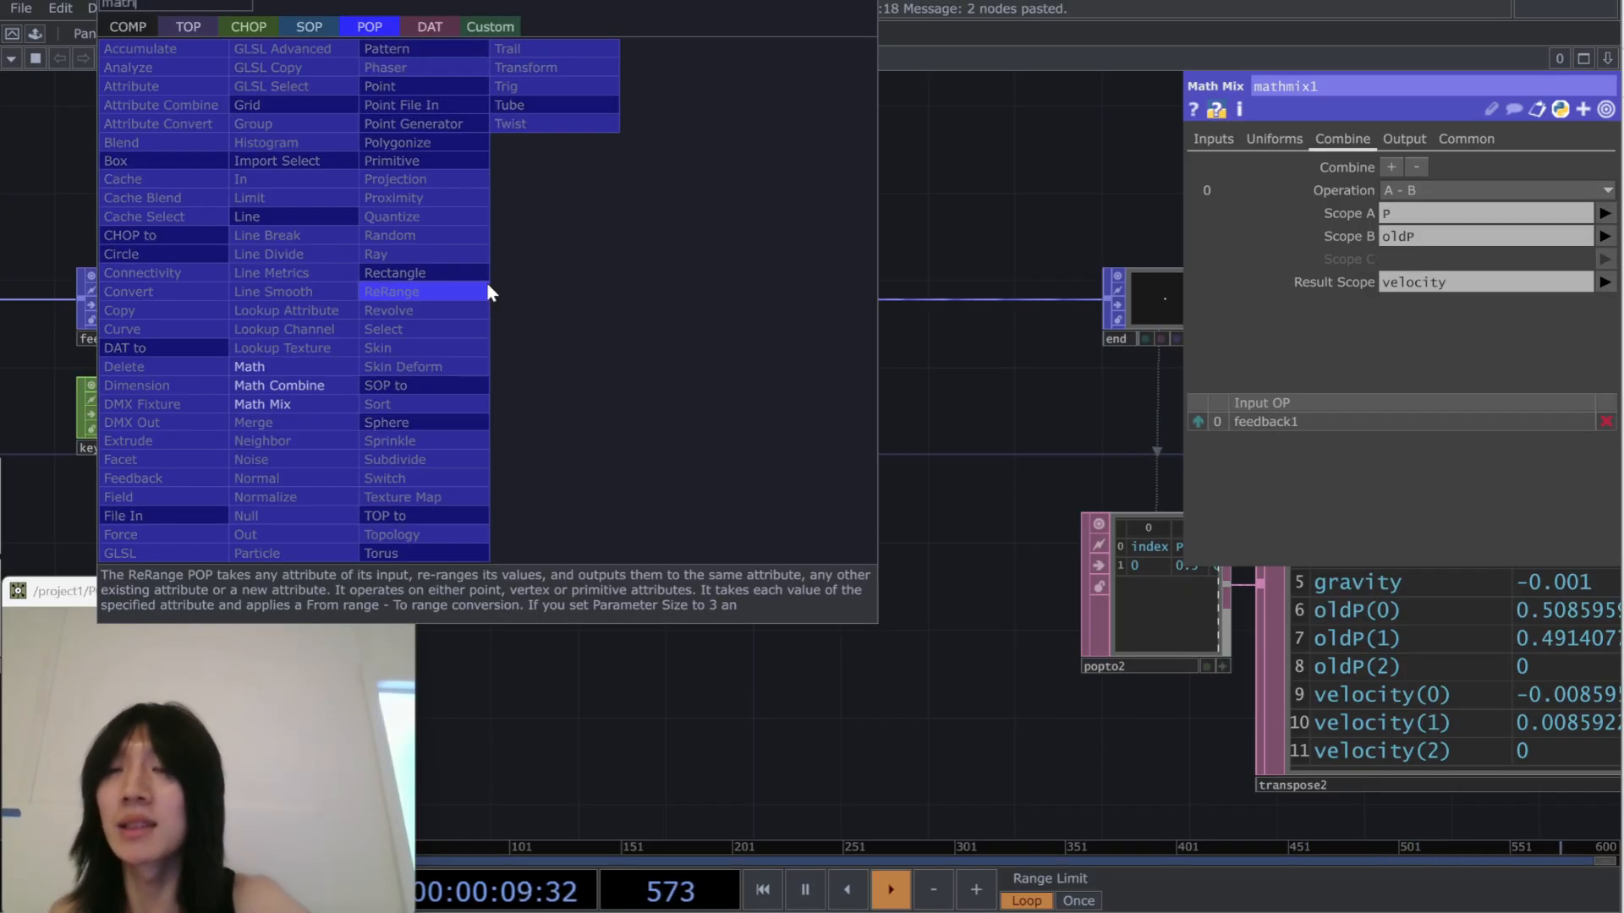
click(283, 404)
click(456, 304)
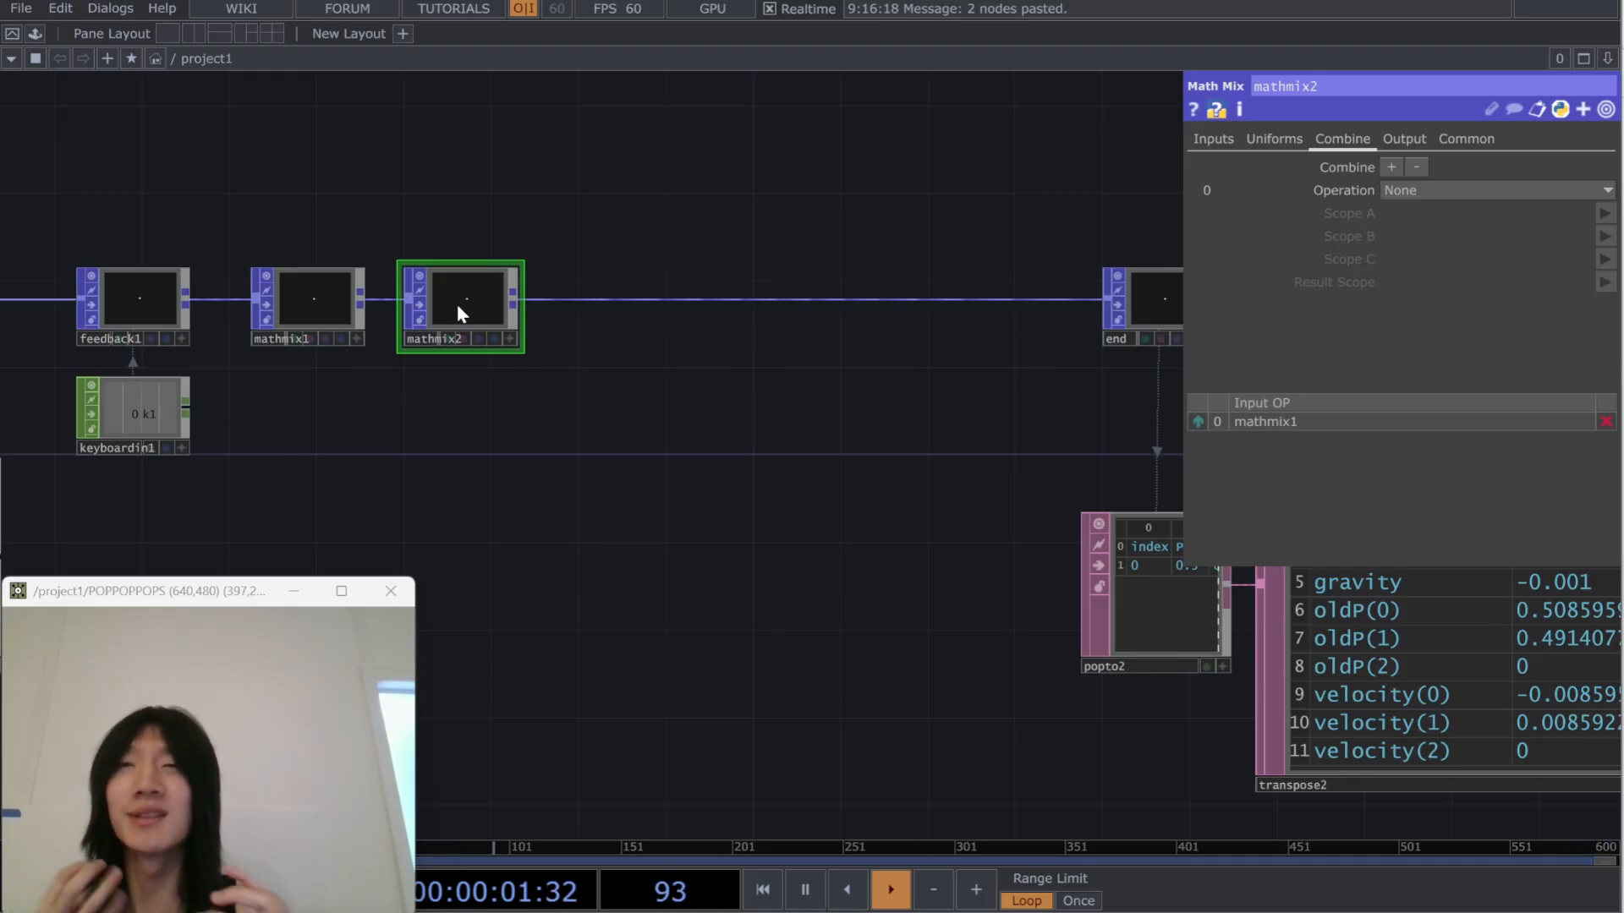
click(305, 319)
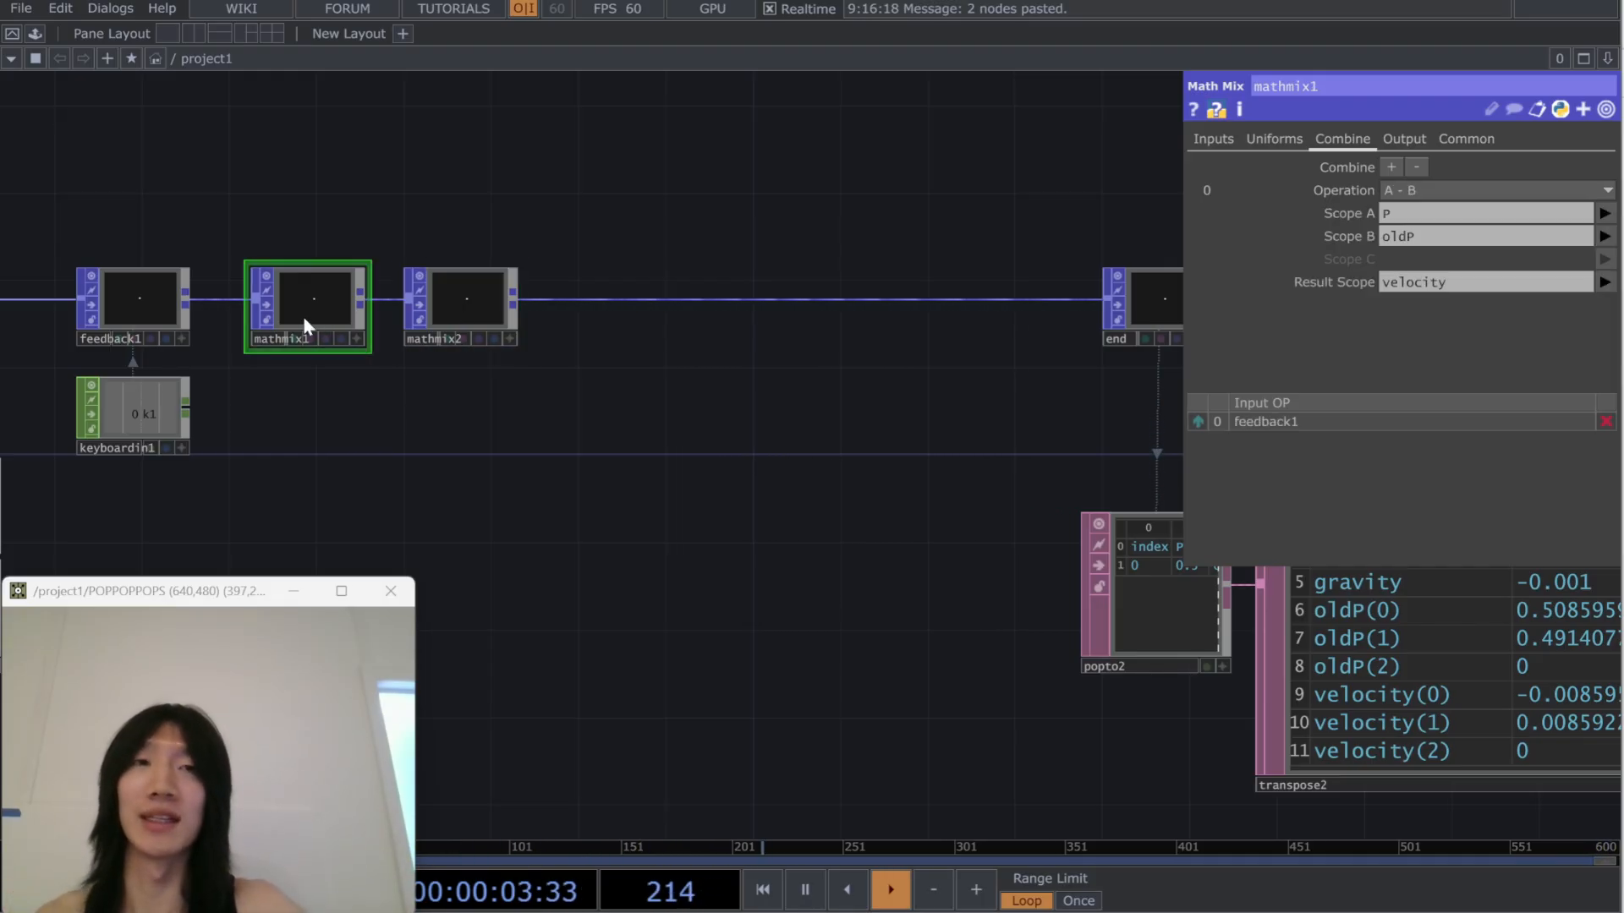
click(505, 321)
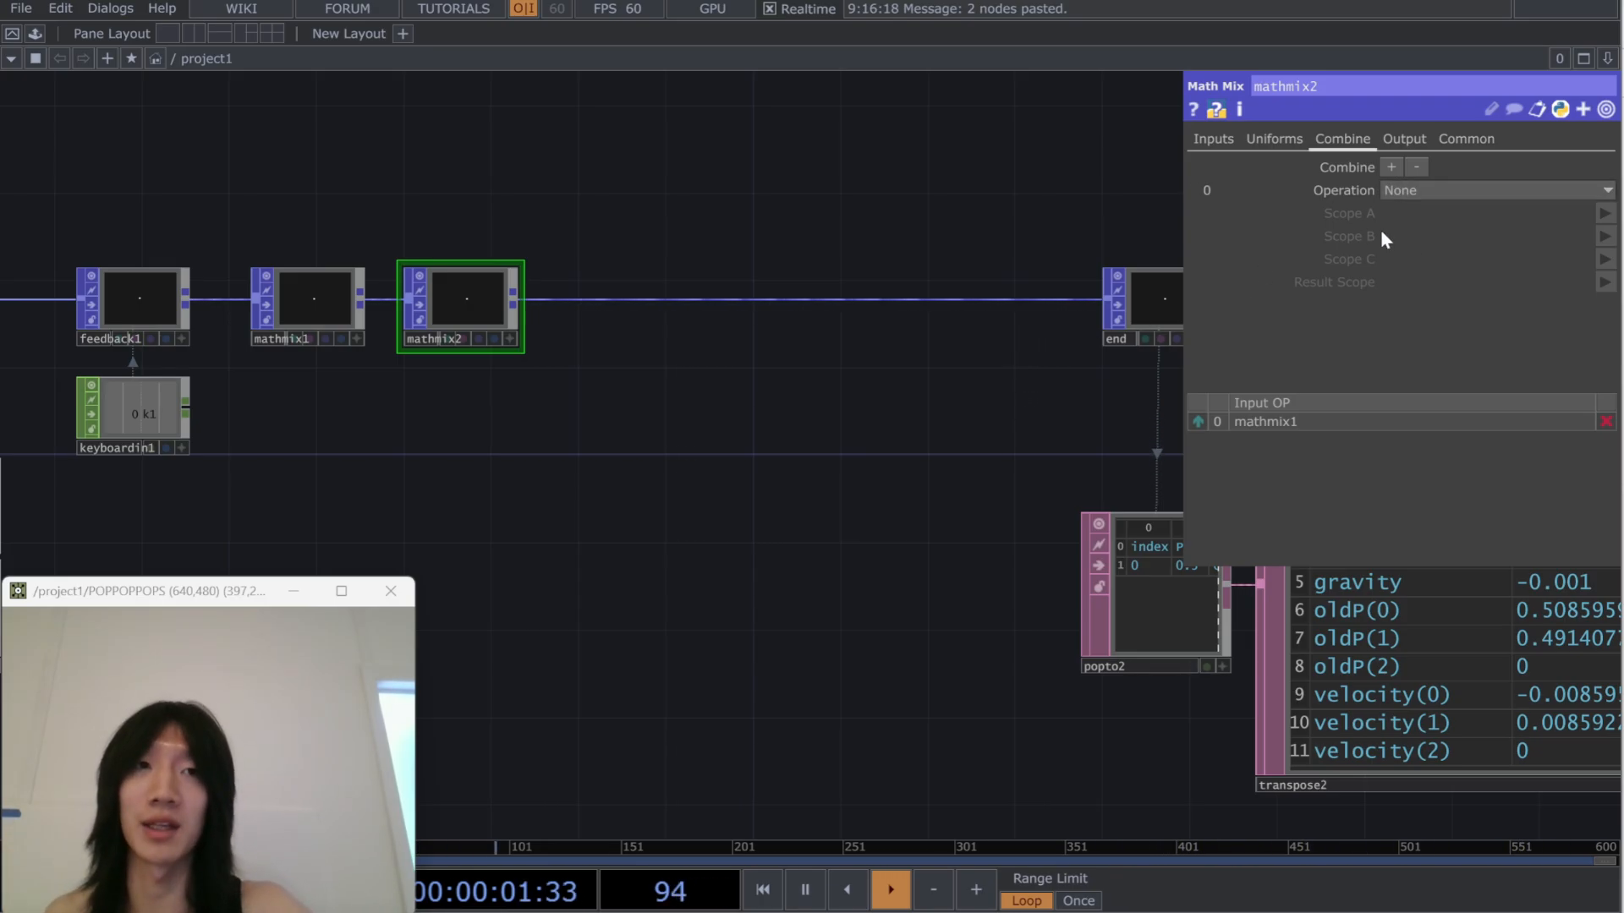
click(1451, 191)
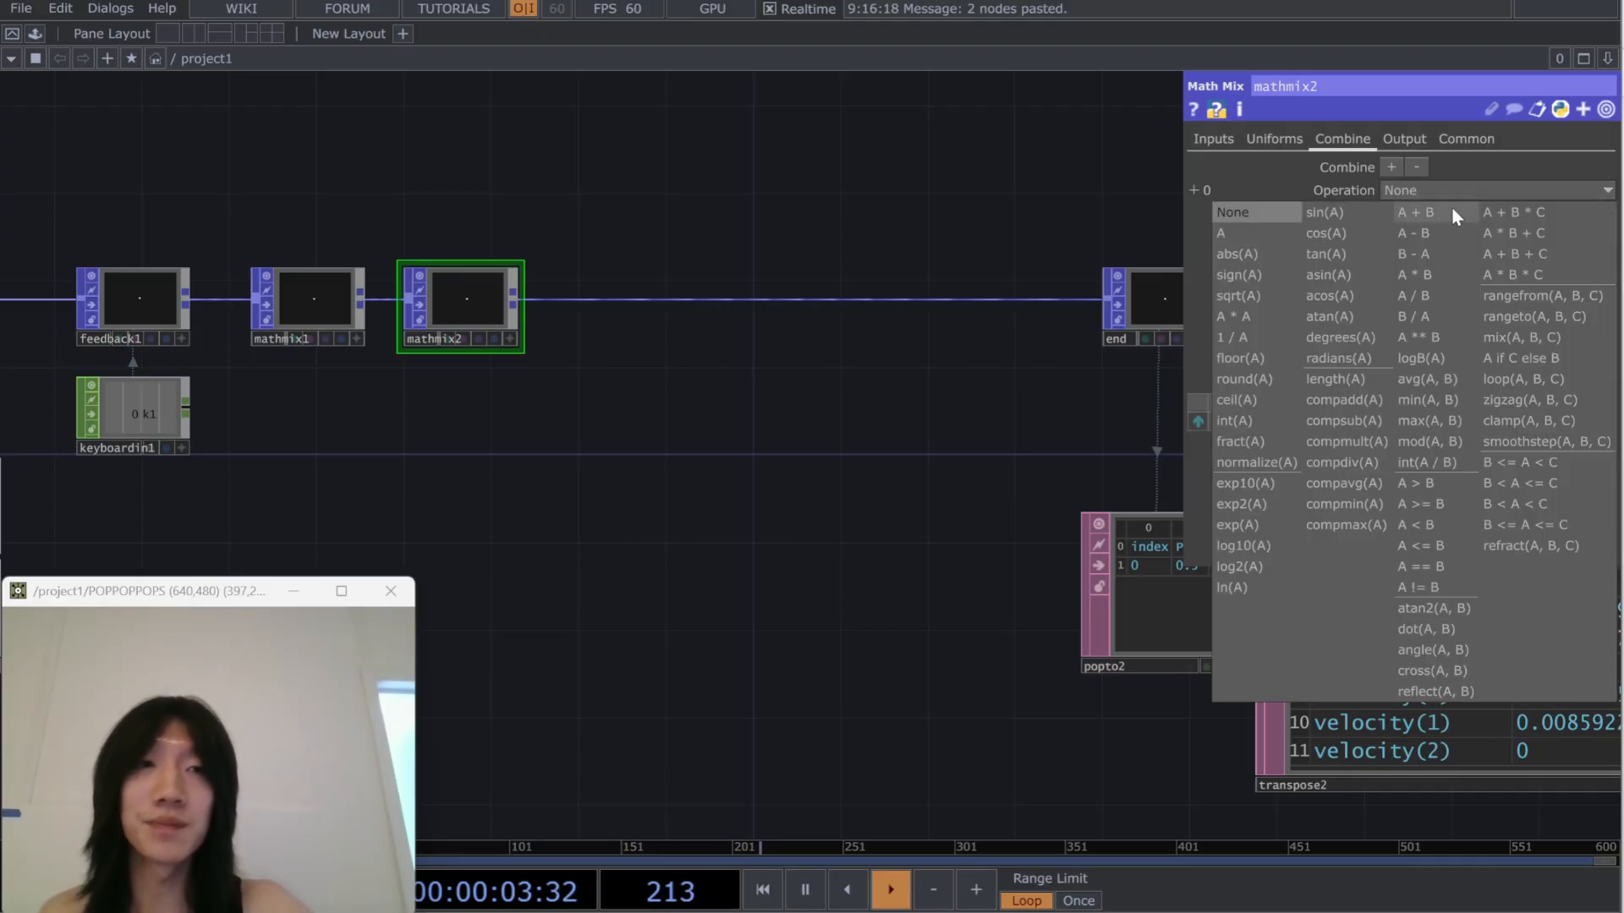
click(1456, 188)
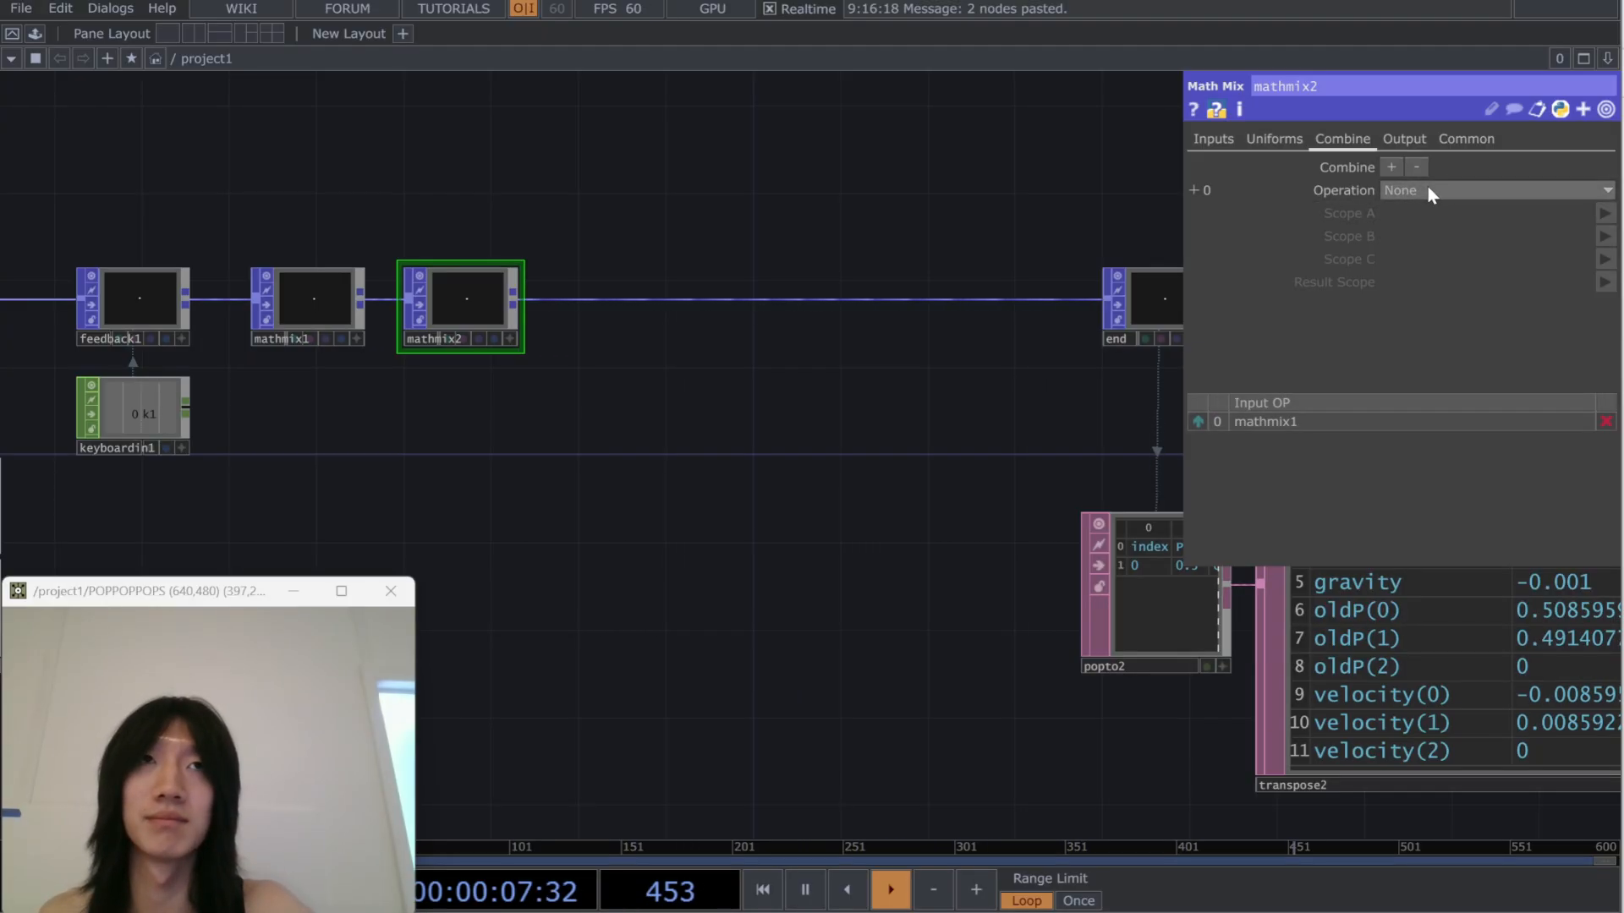
key(space)
key(alt+Tab)
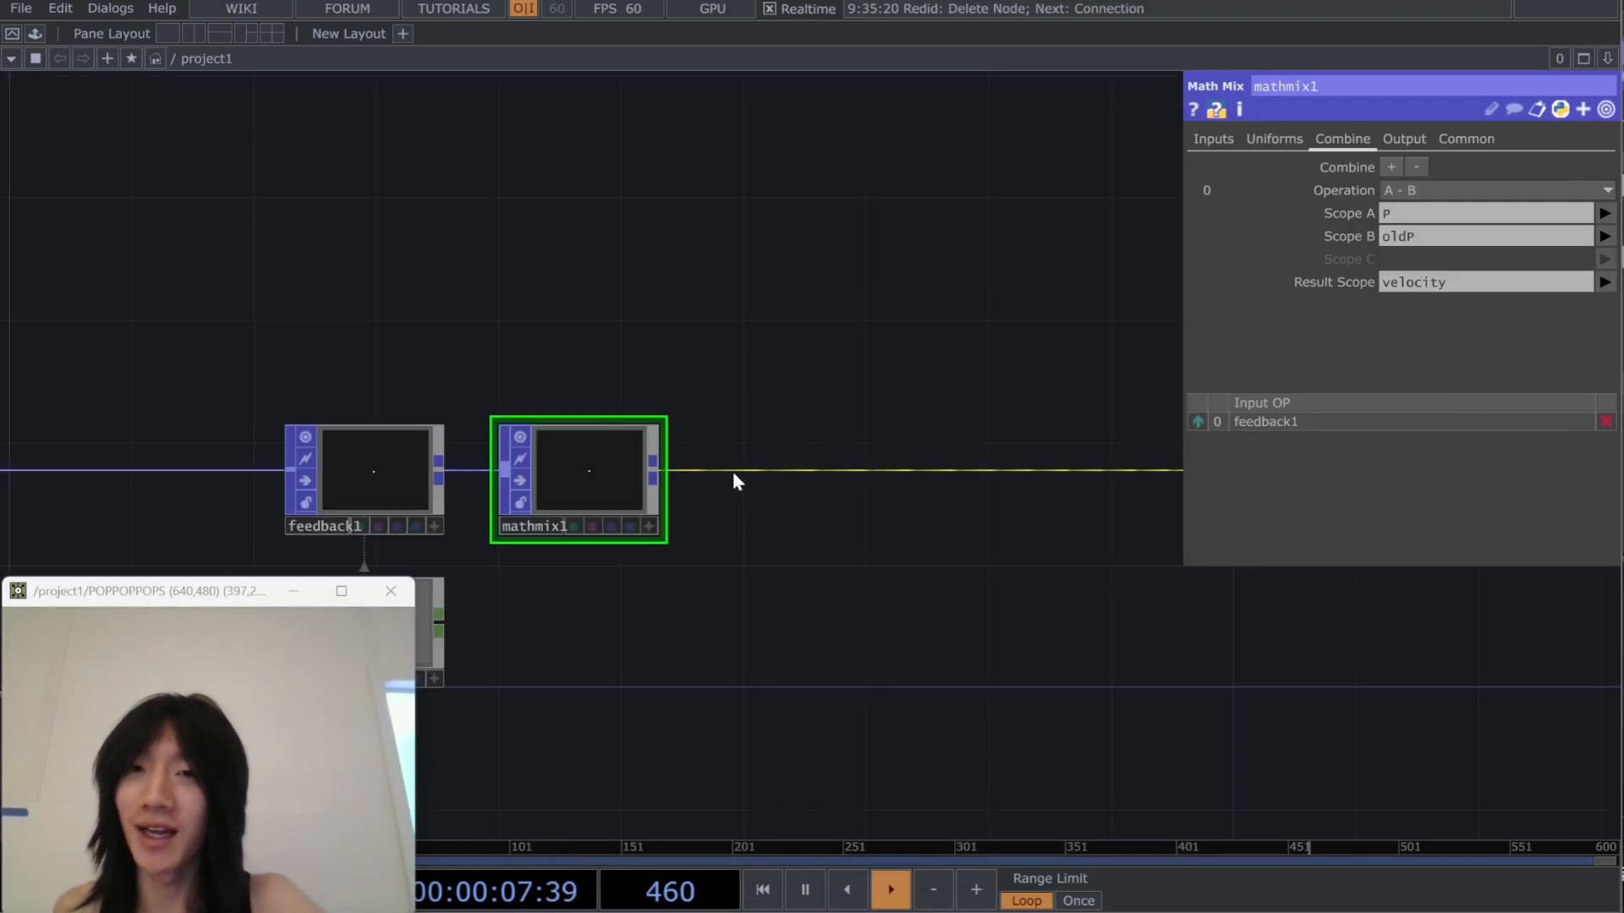
Insert a Math Mix POP on the wire between mathmix1 and end
right_click(734, 471)
click(761, 455)
text(math)
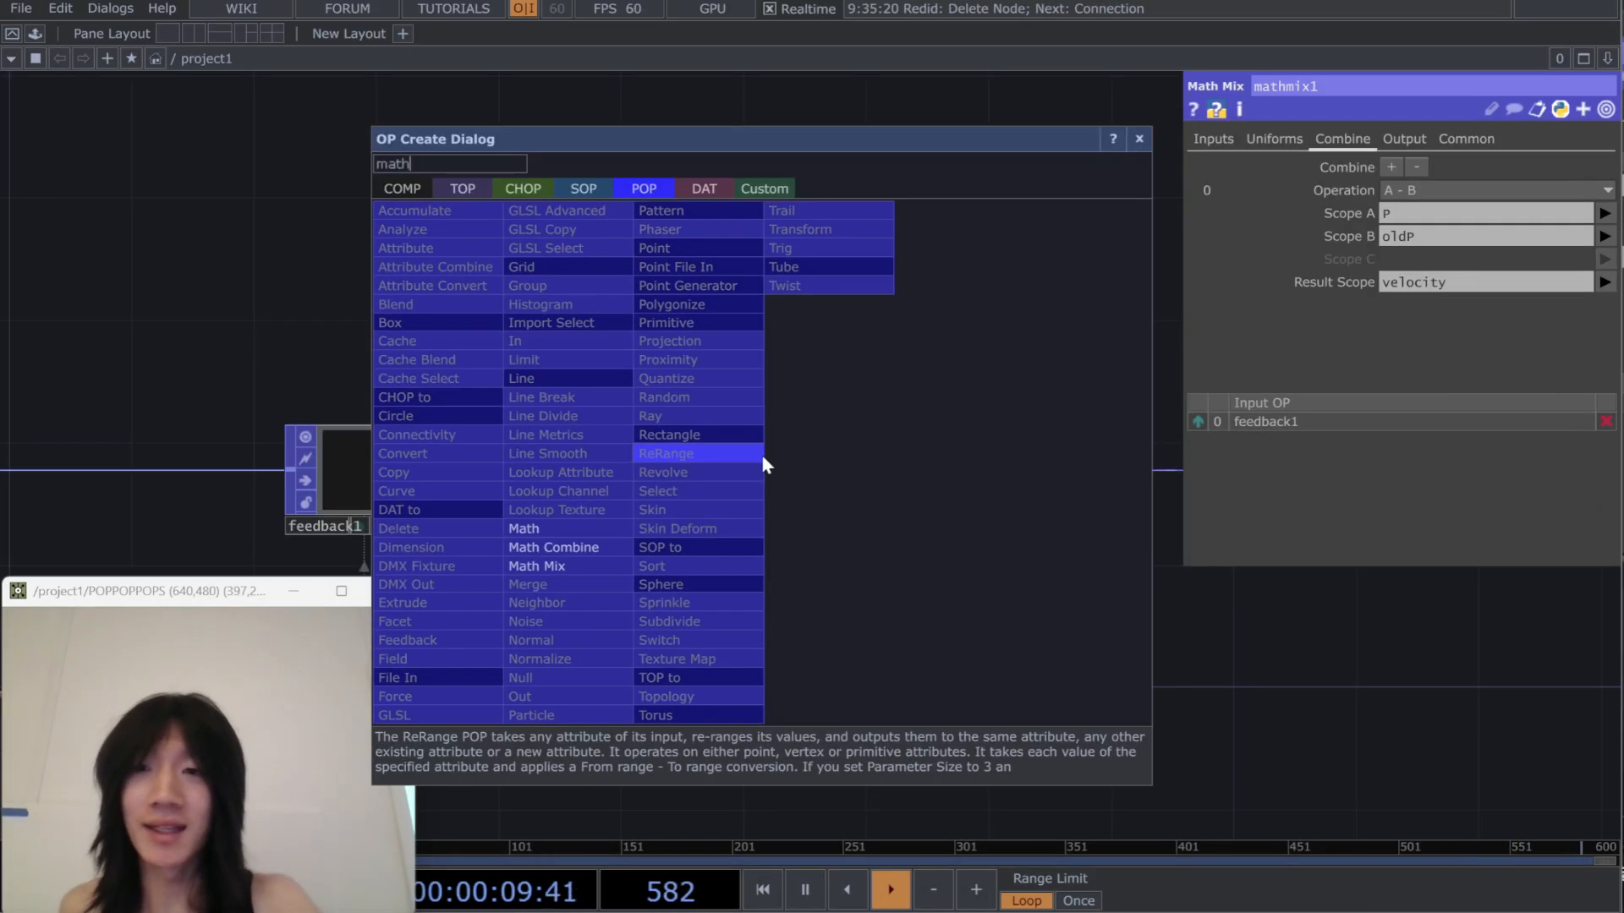
click(613, 565)
click(736, 494)
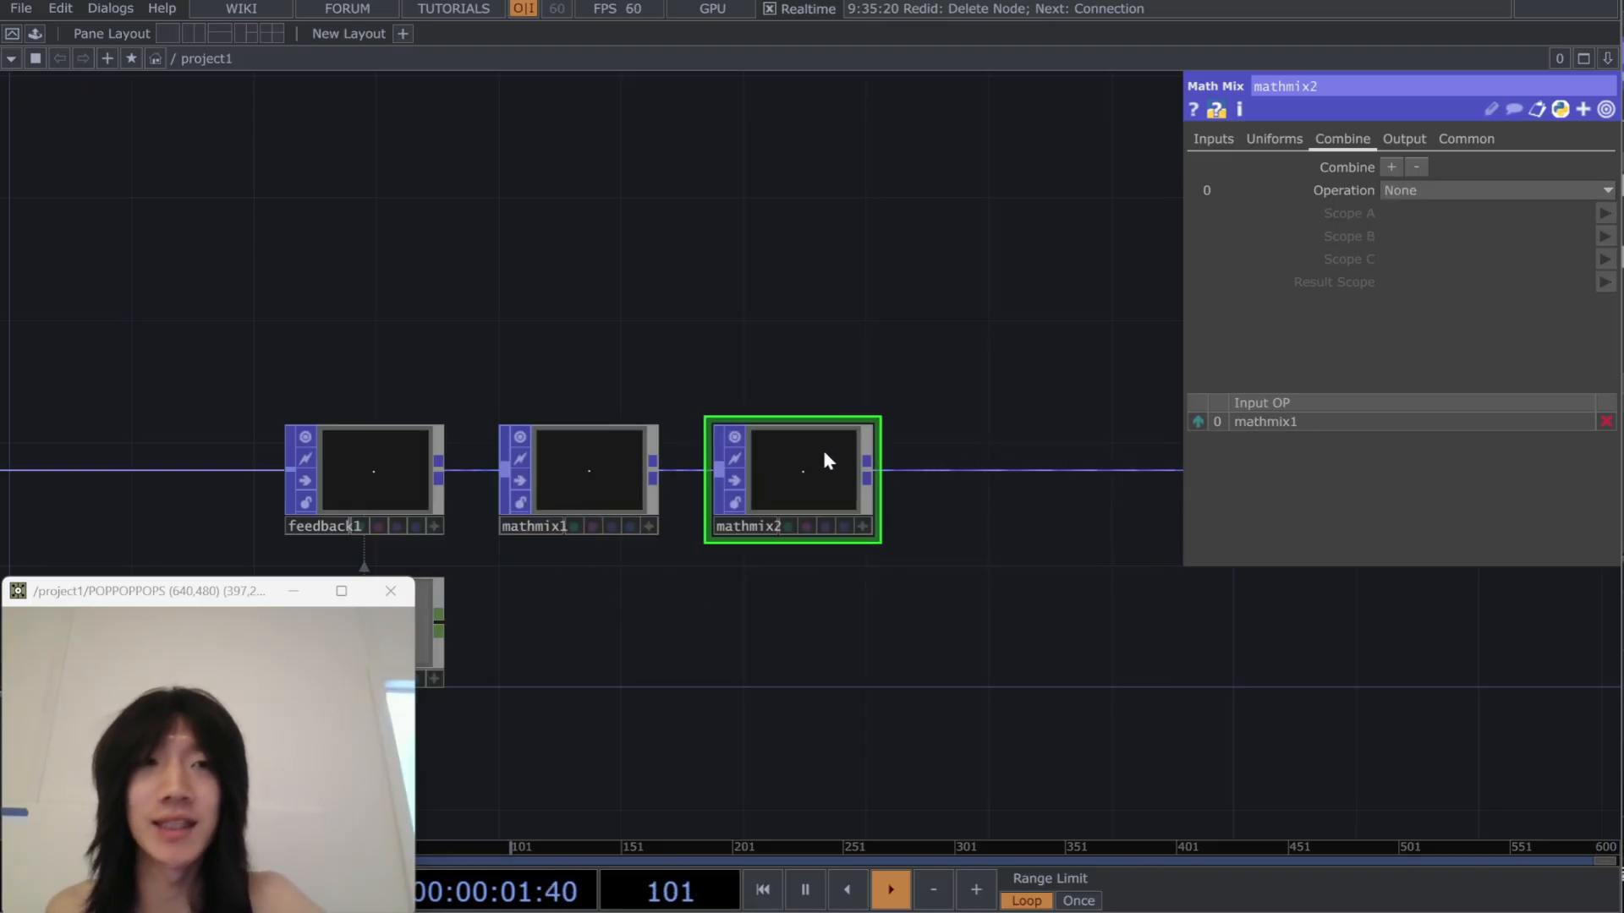
Set mathmix2's combine operation to A, with P as Scope A and oldP as Result Scope
click(1483, 189)
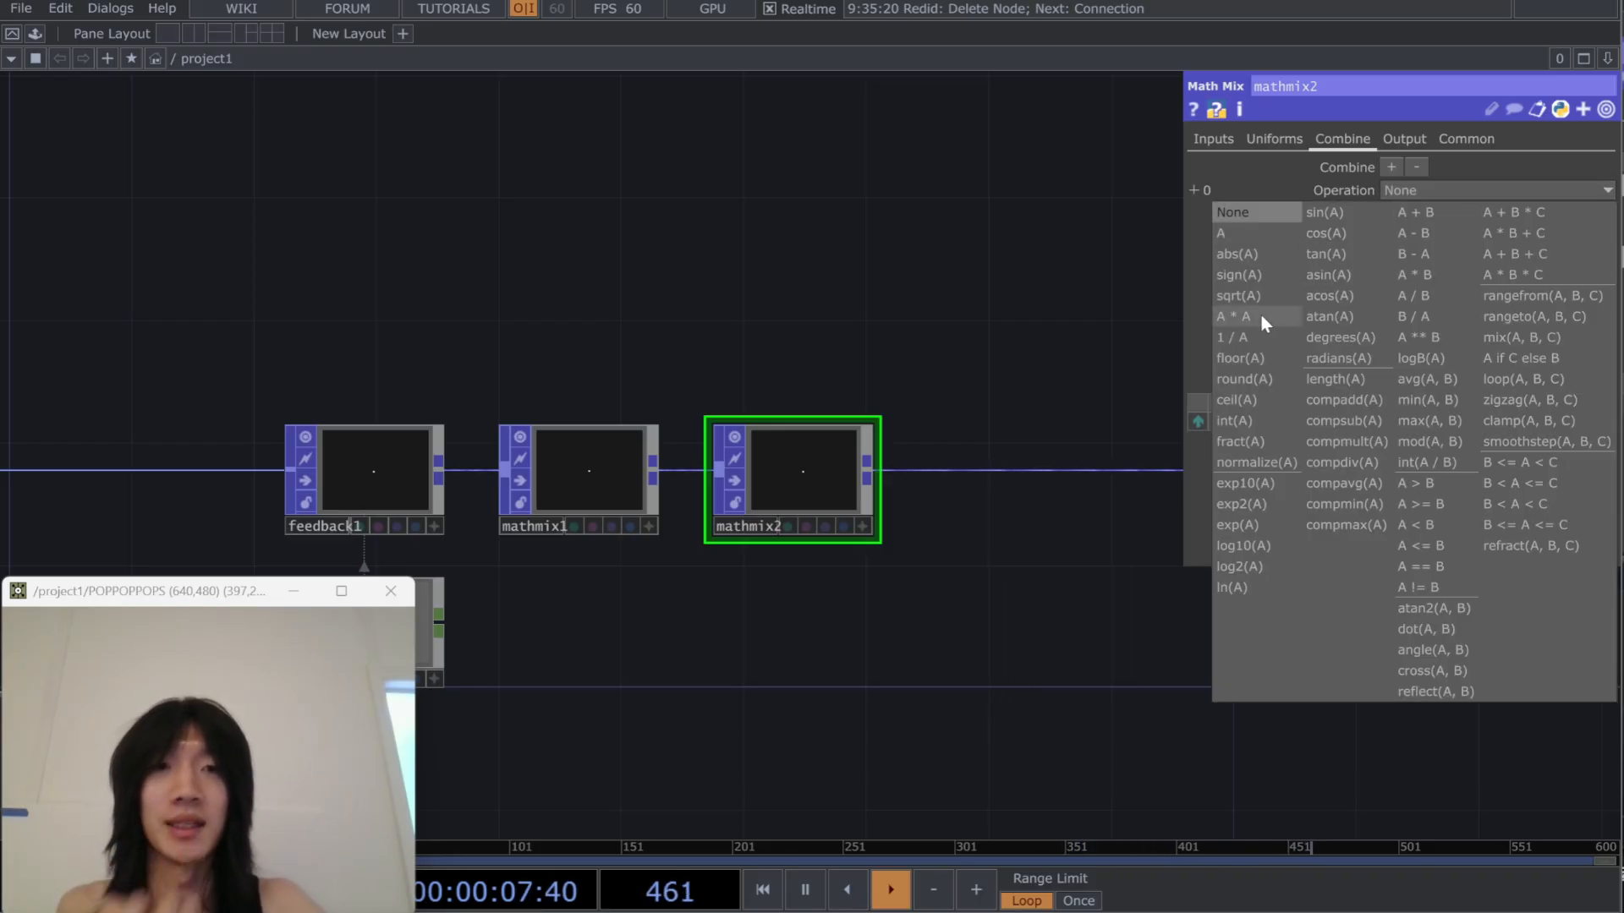
click(1245, 227)
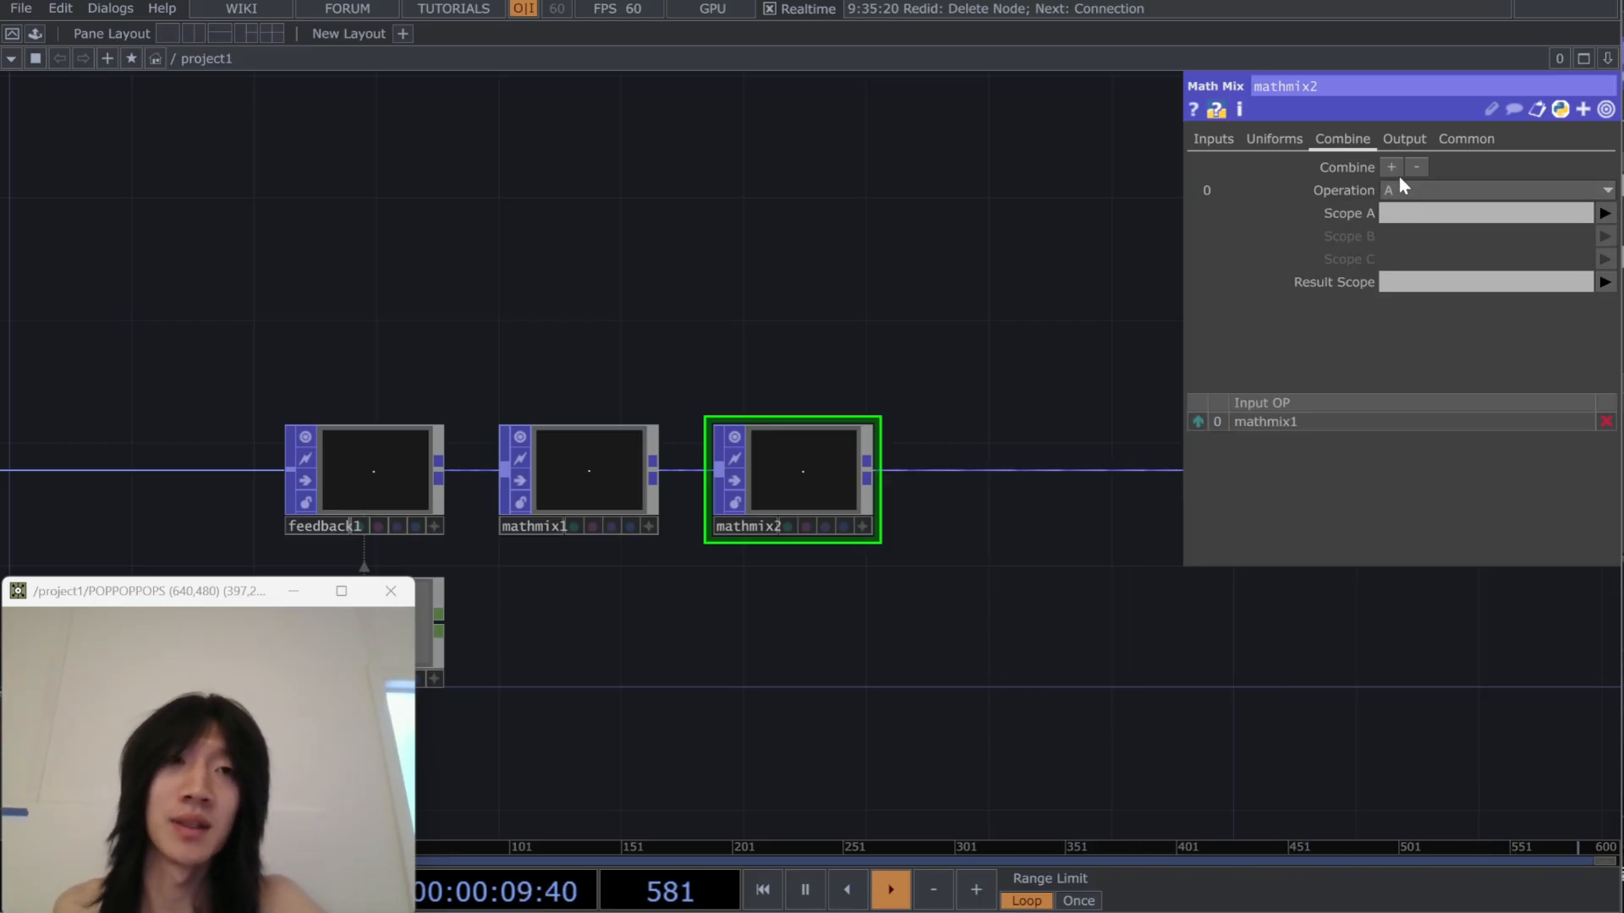
click(1604, 214)
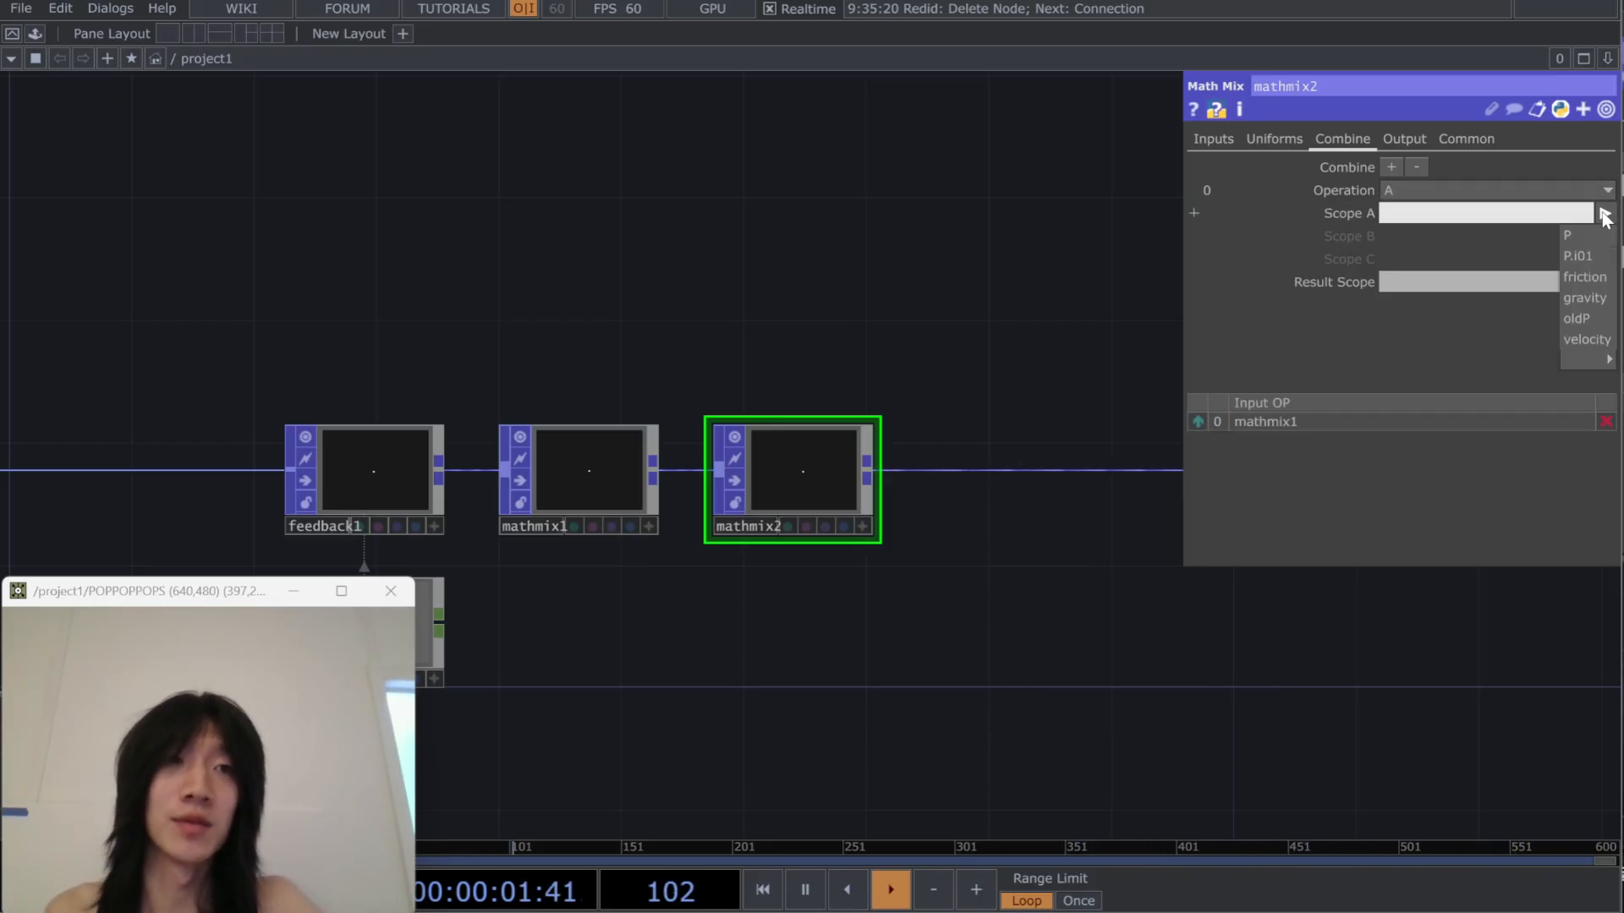
click(1572, 237)
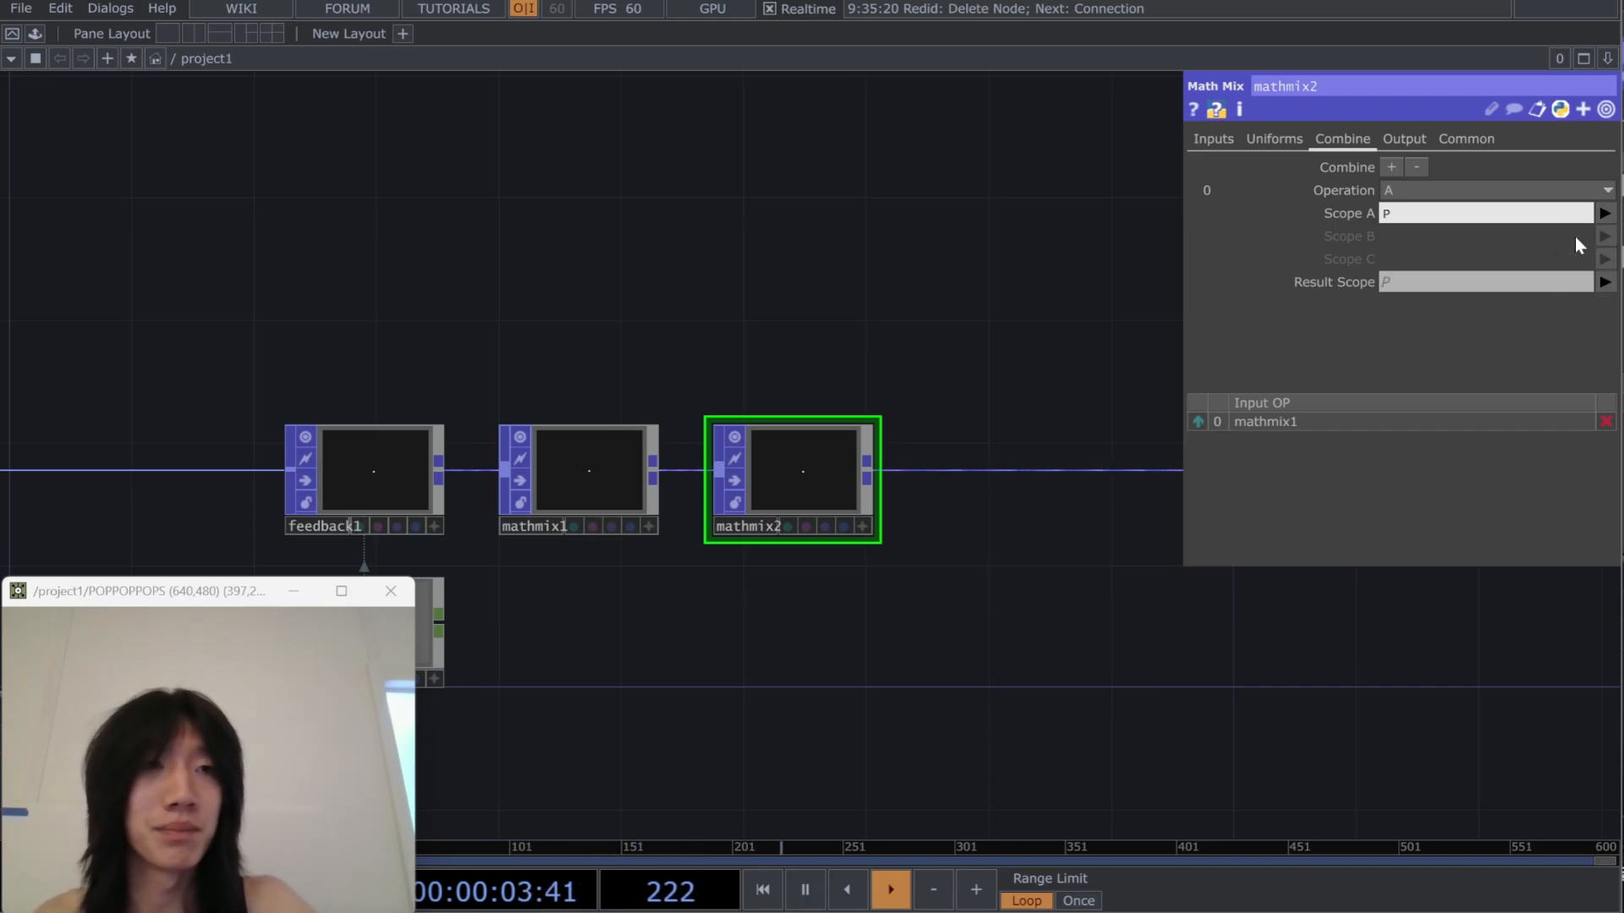
click(1604, 281)
click(1581, 406)
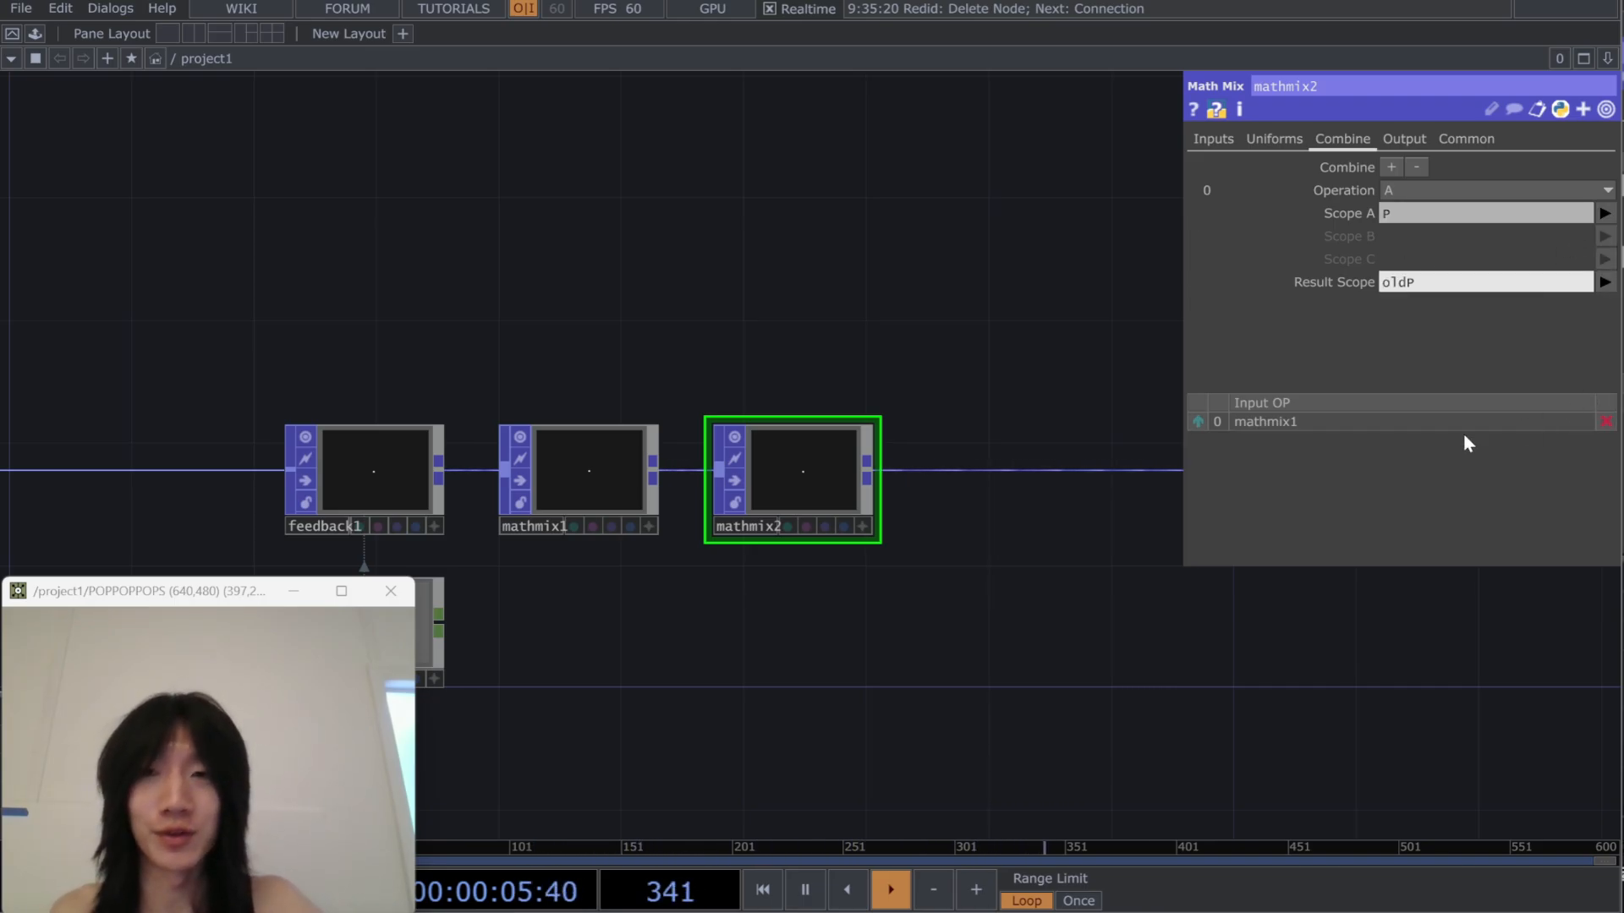
Insert another Math Mix POP on the wire between mathmix2 and end
drag(1049, 556, 953, 544)
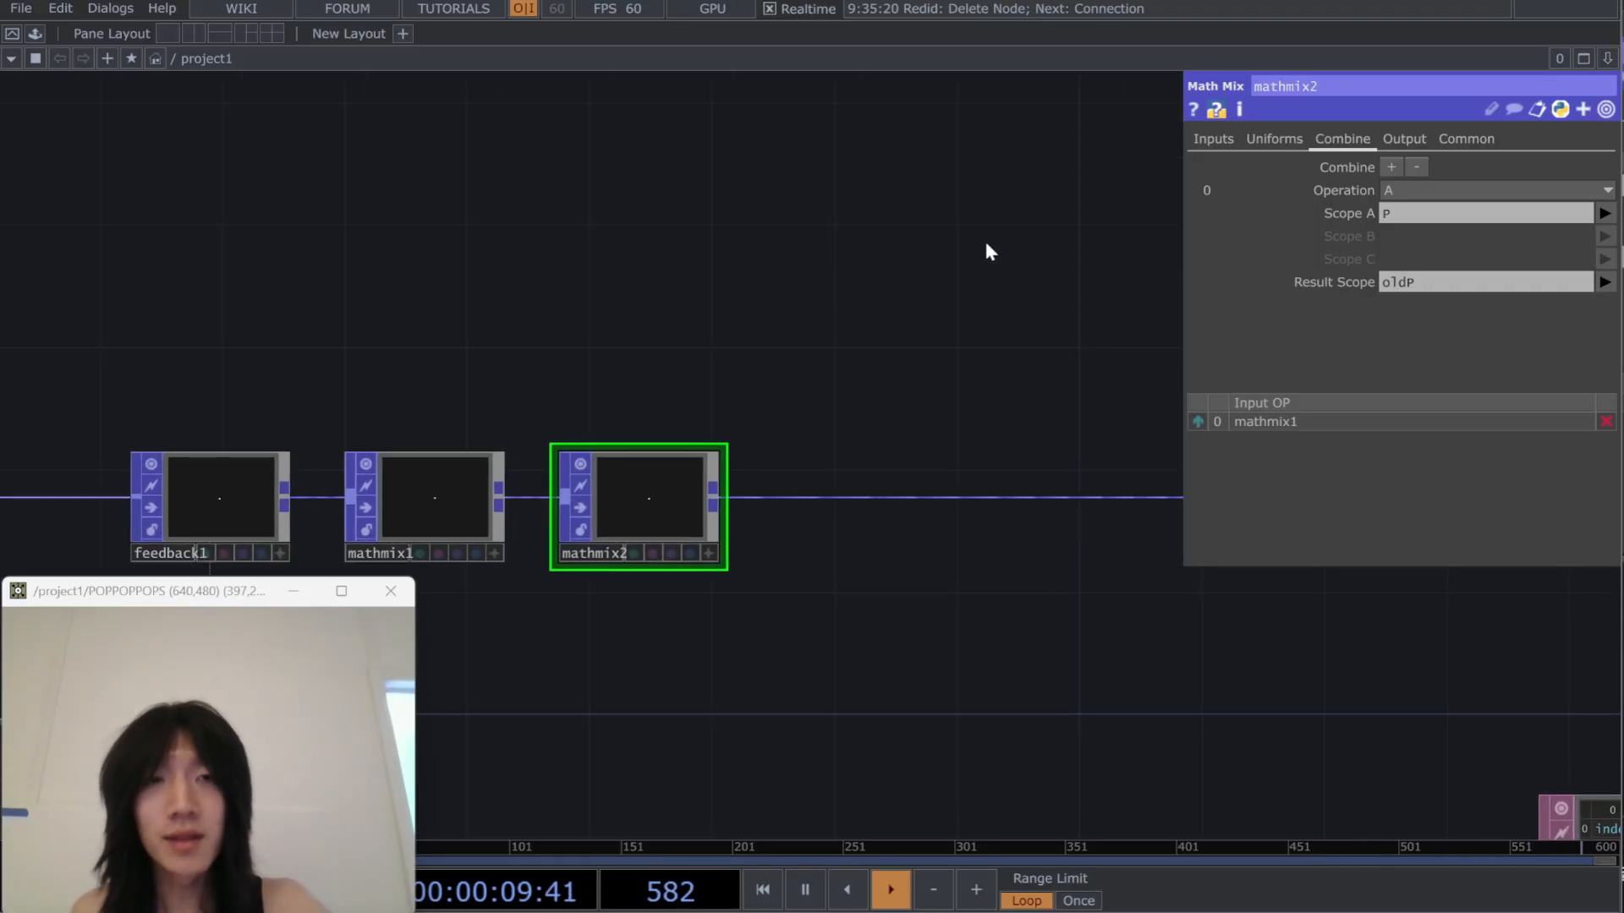
right_click(784, 500)
click(837, 479)
text(mat)
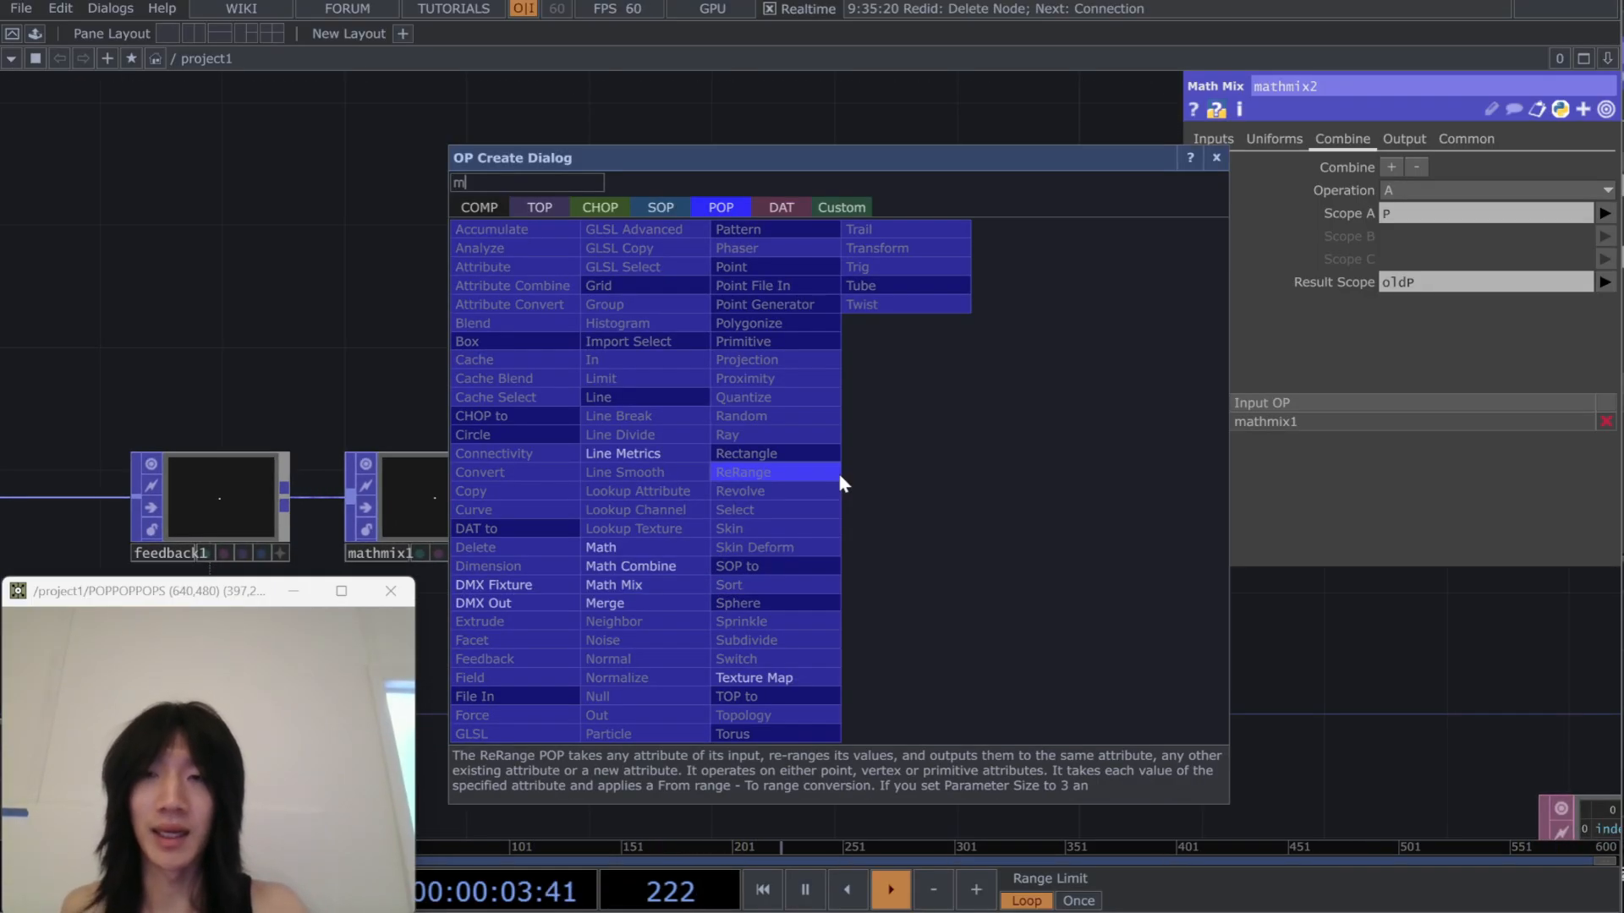
click(643, 585)
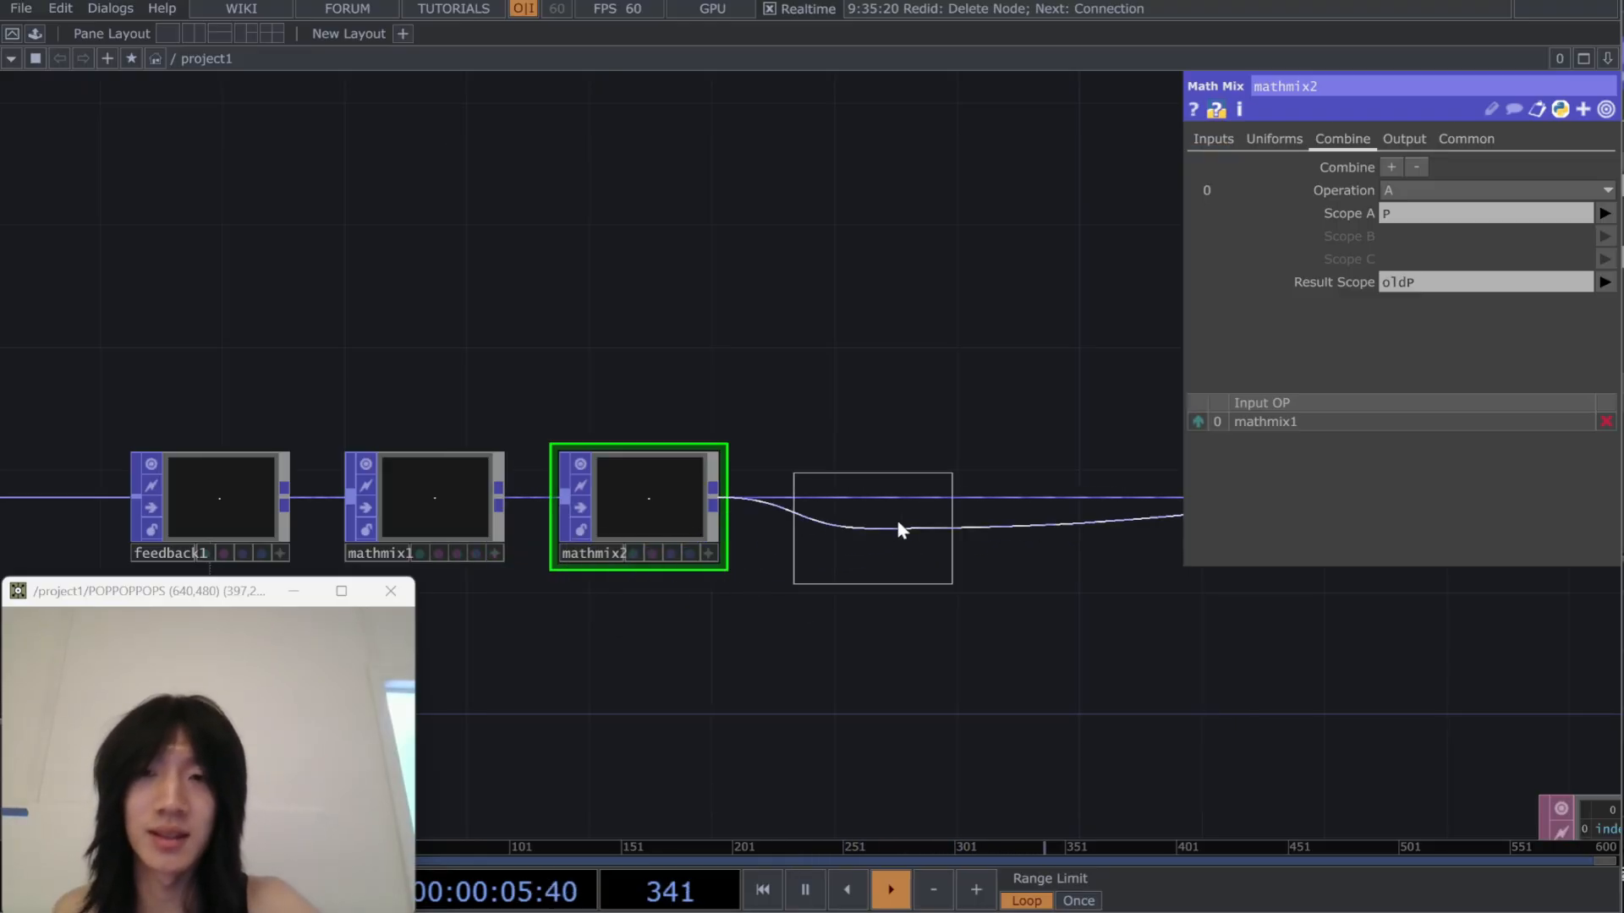
click(871, 514)
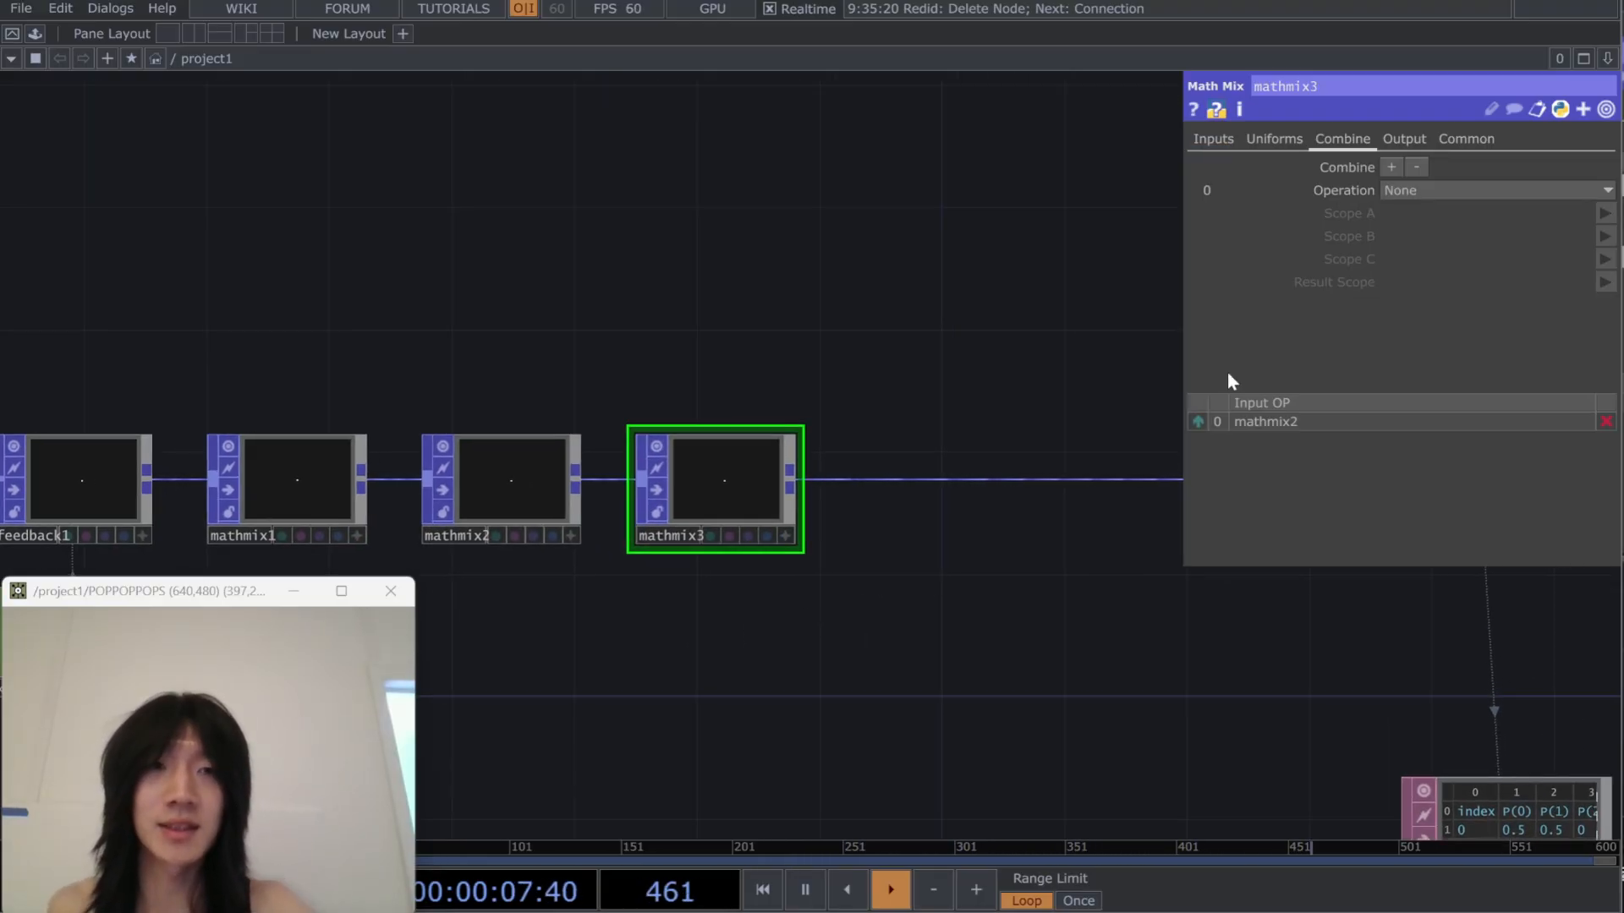
Add a second combine block to mathmix3 and set the first block to A + B, with Scope A P and Scope B velocity
click(1394, 169)
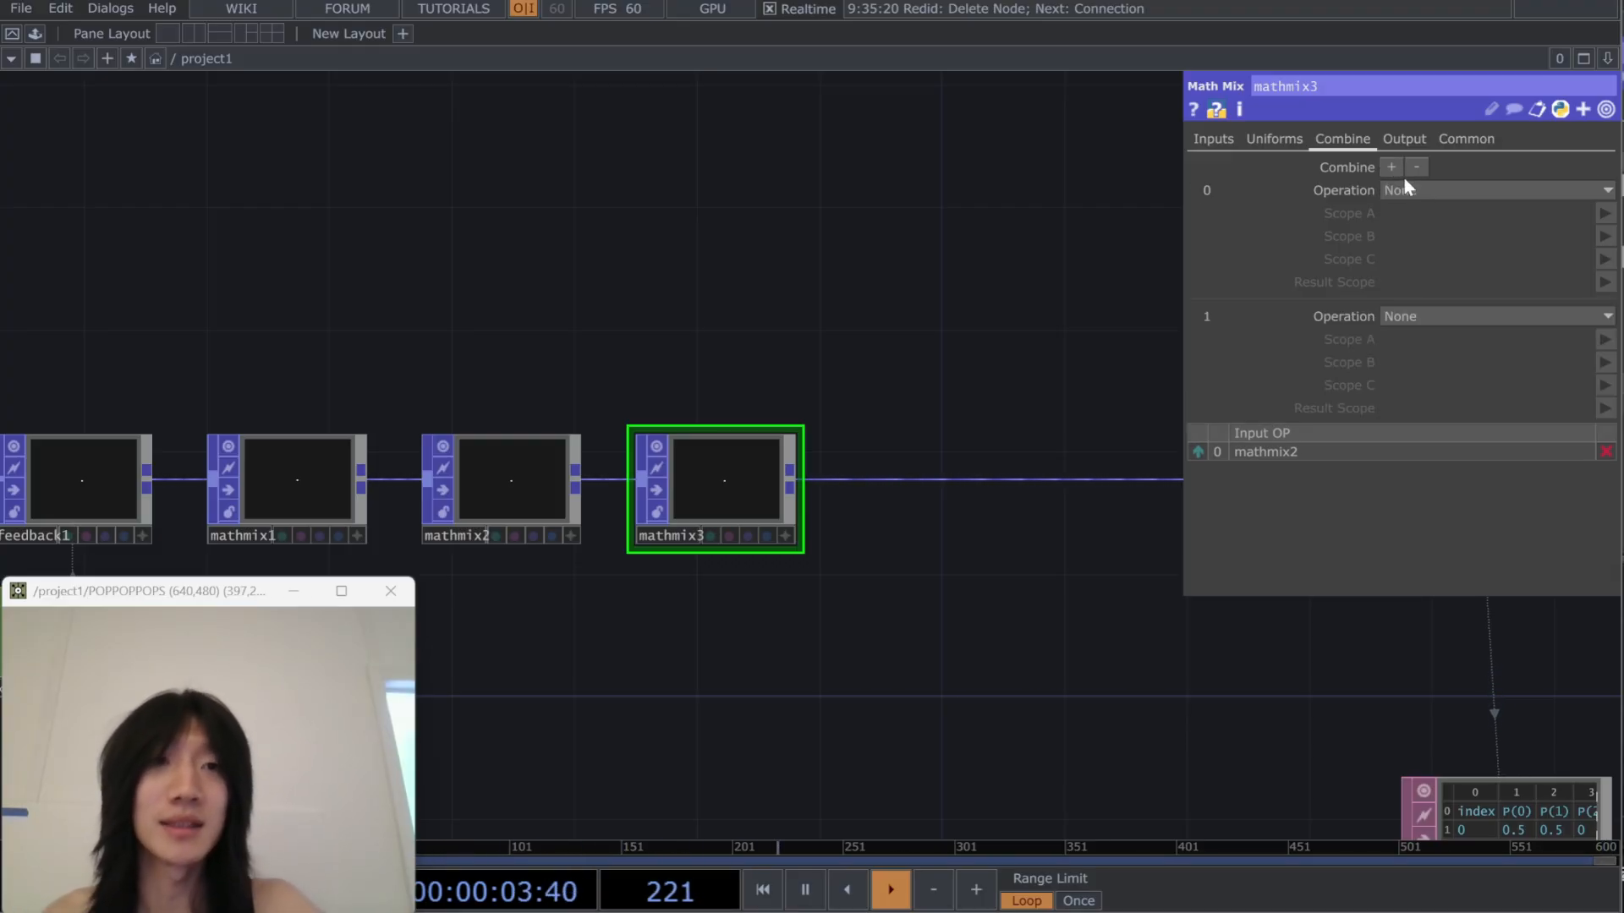
click(1471, 191)
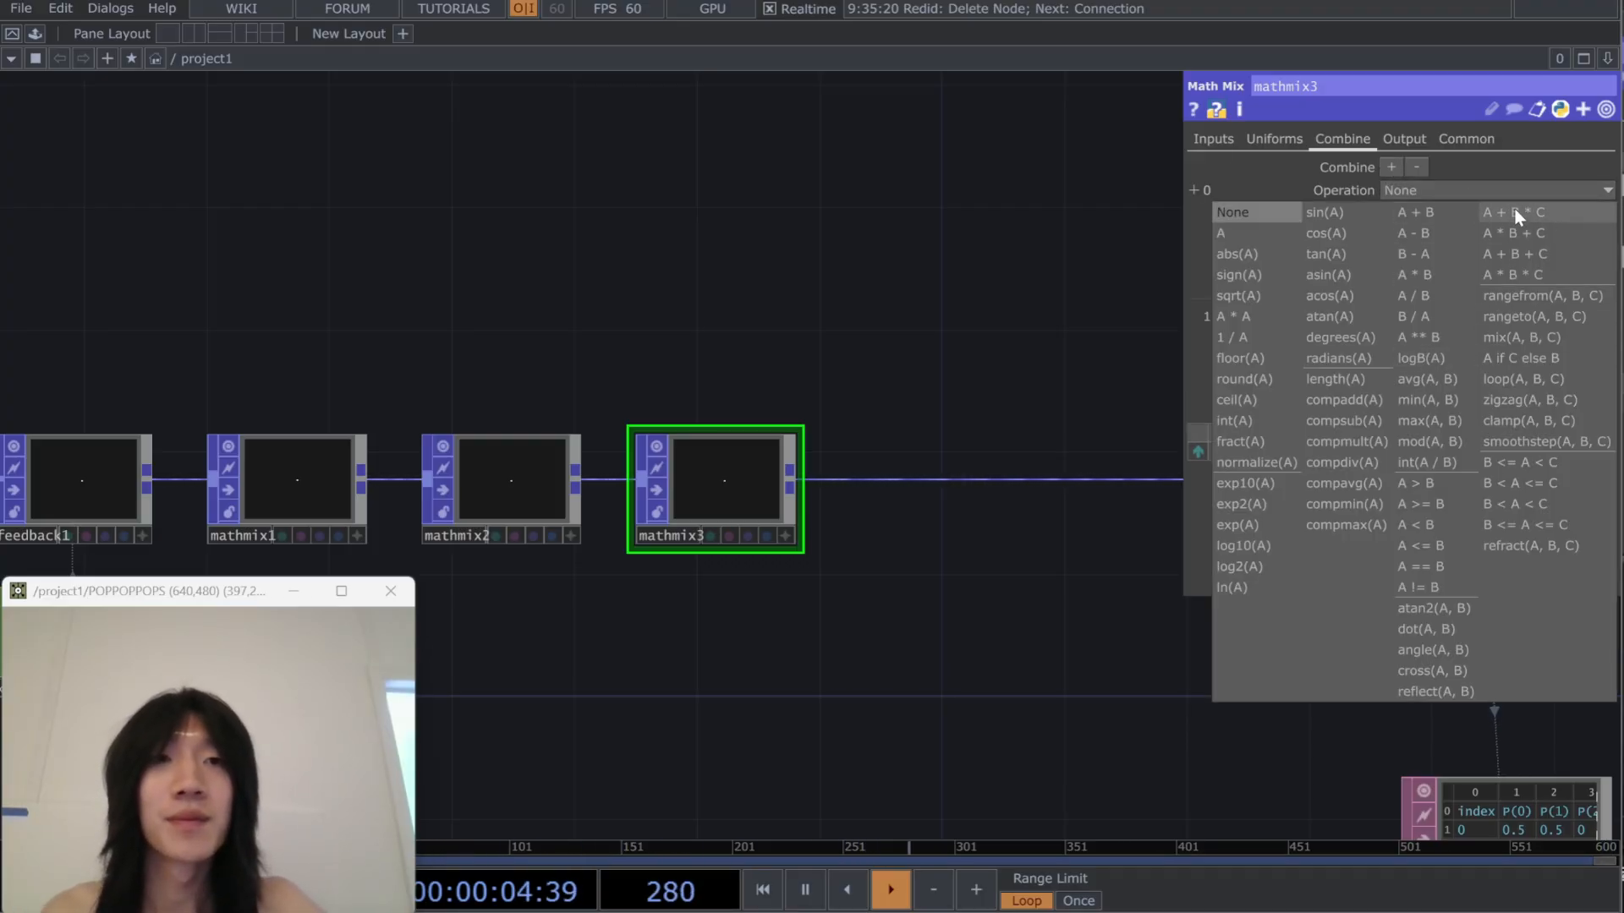
click(1440, 211)
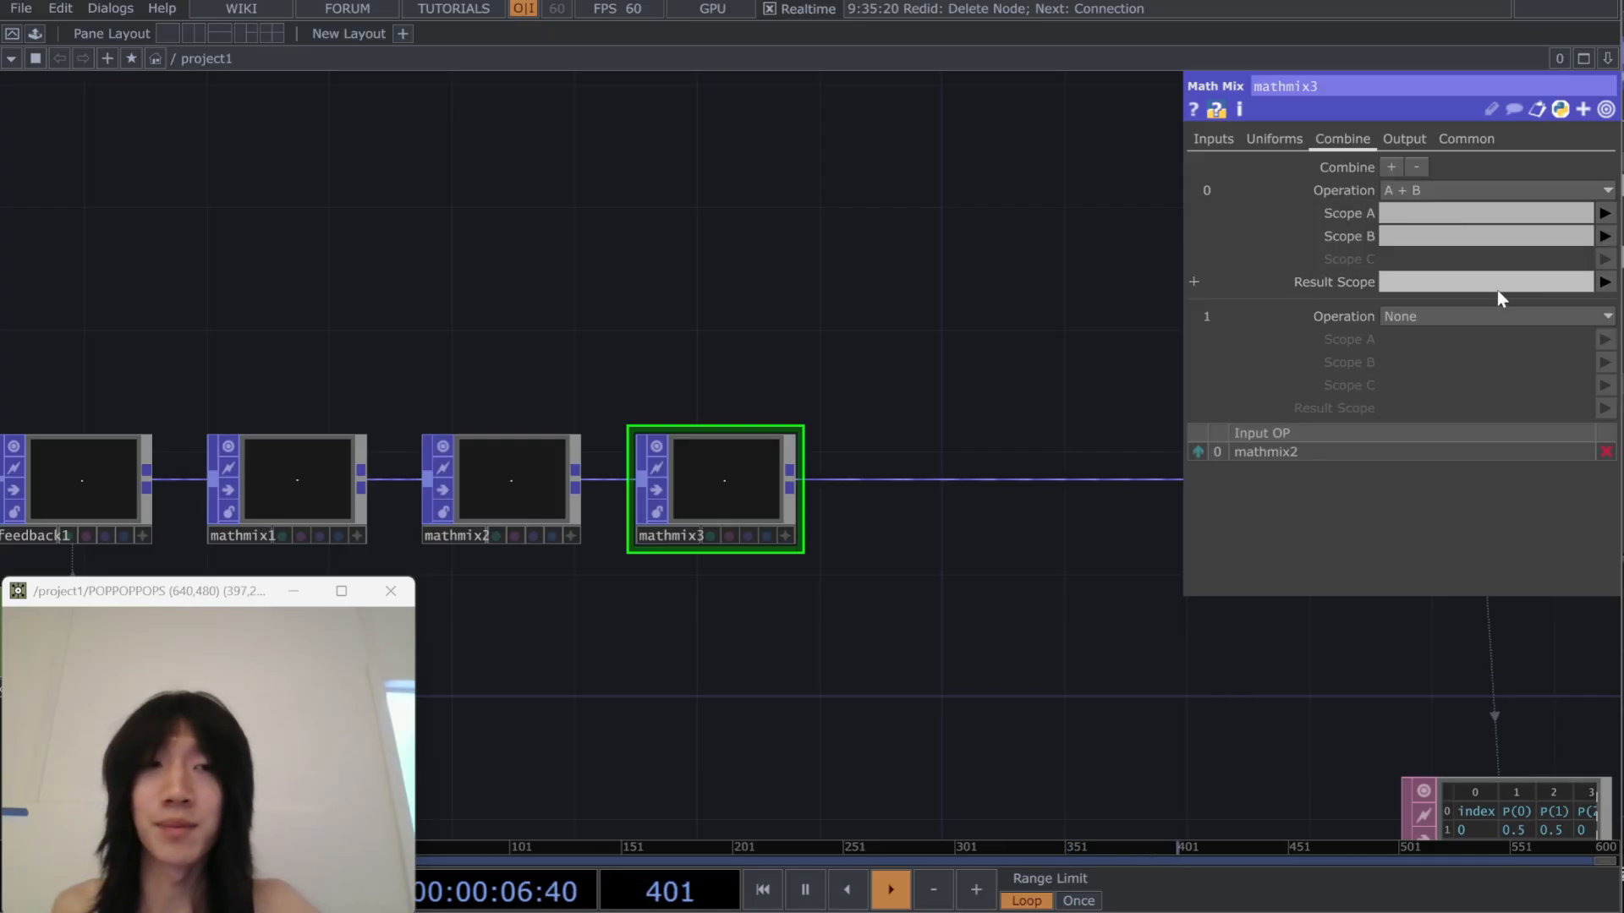
click(1604, 213)
click(1605, 236)
click(1604, 236)
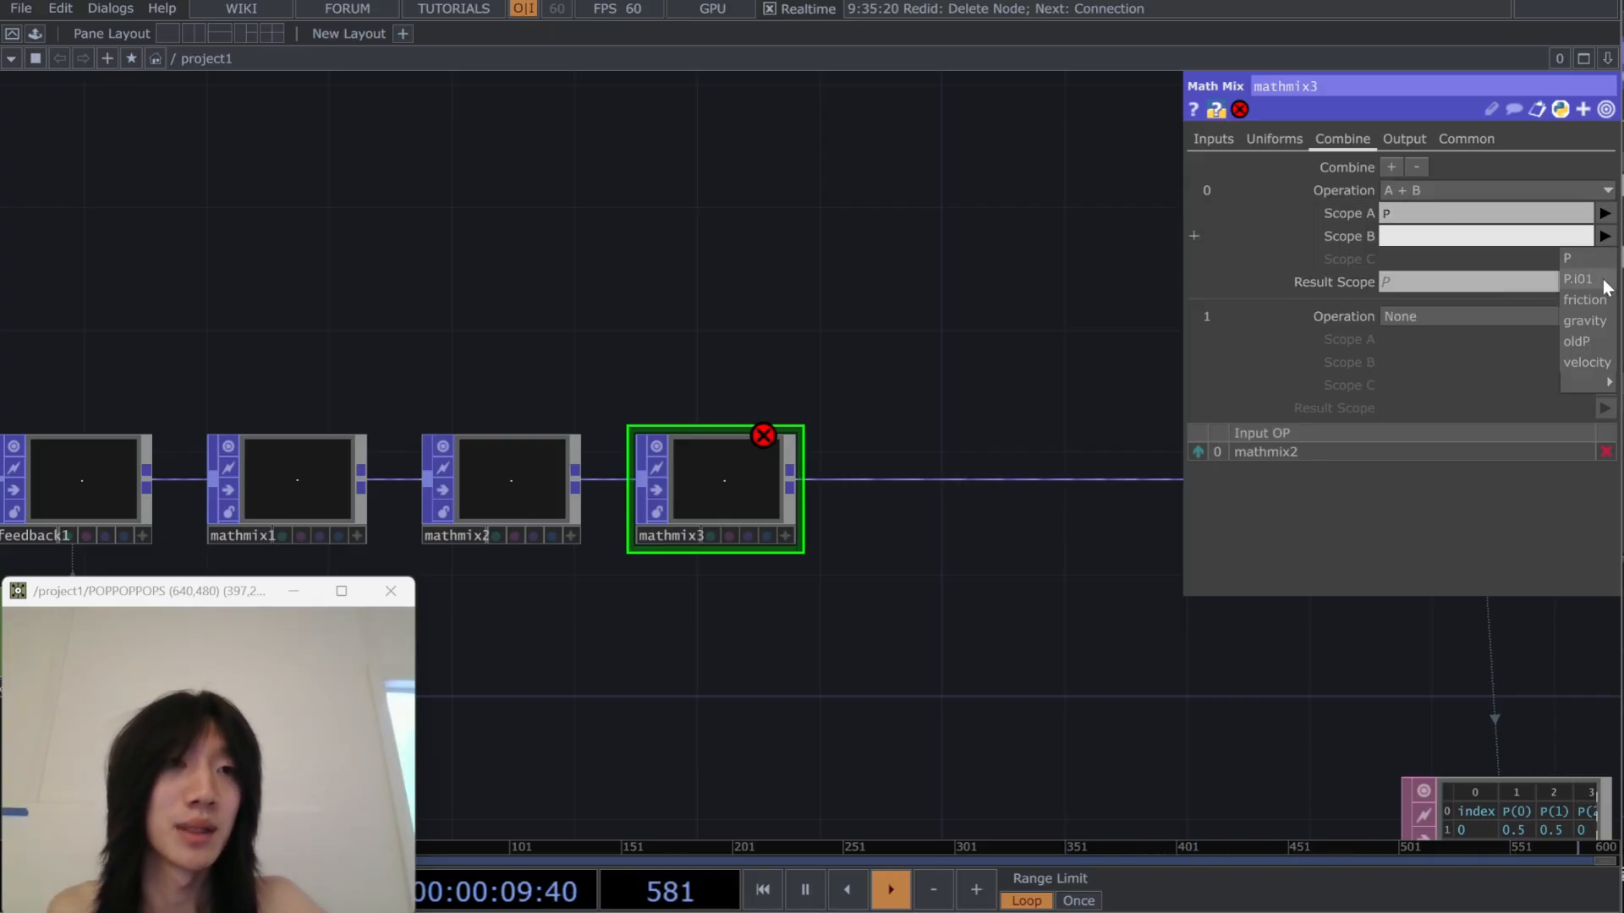
click(1586, 362)
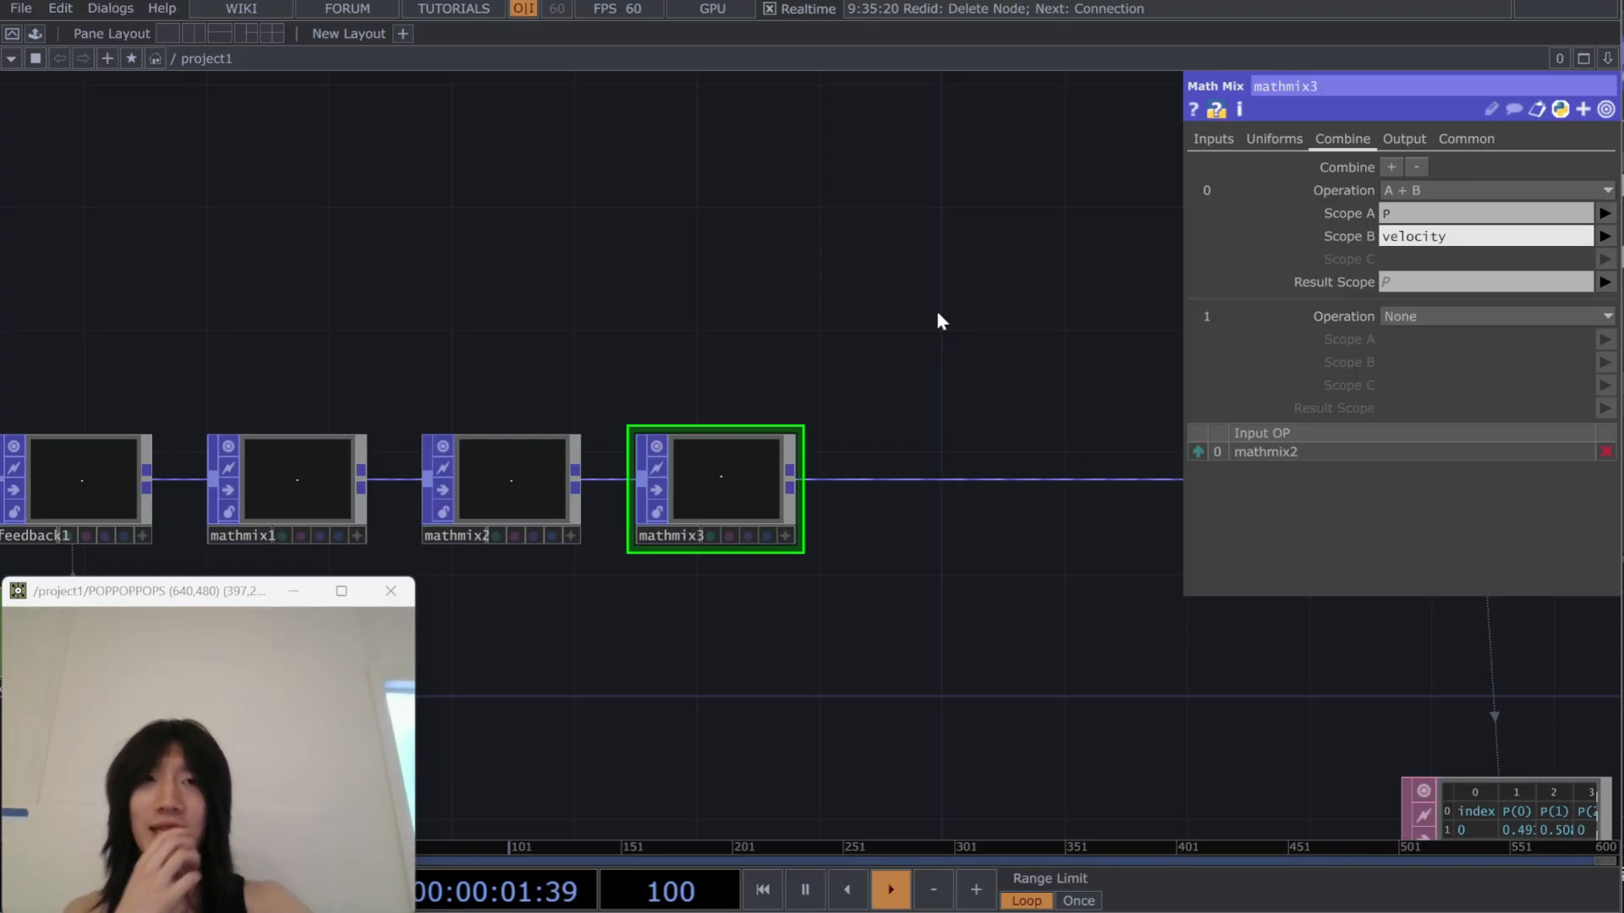
Change mathmix3's first combine operation to A + B * C with friction as Scope C
click(1458, 198)
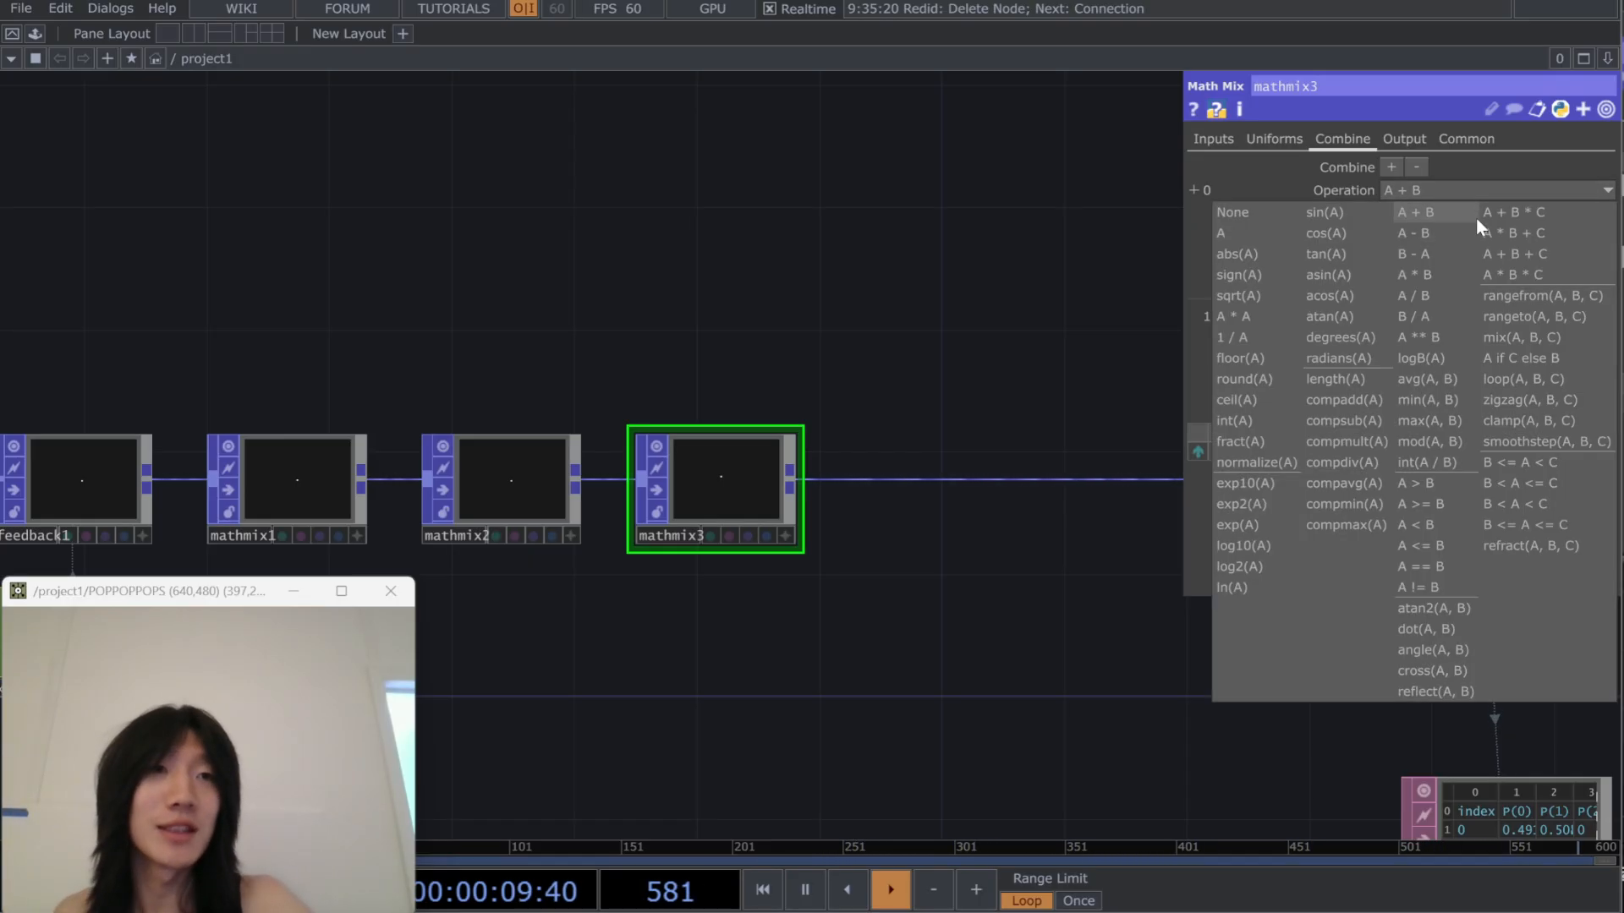
click(1524, 217)
click(1444, 257)
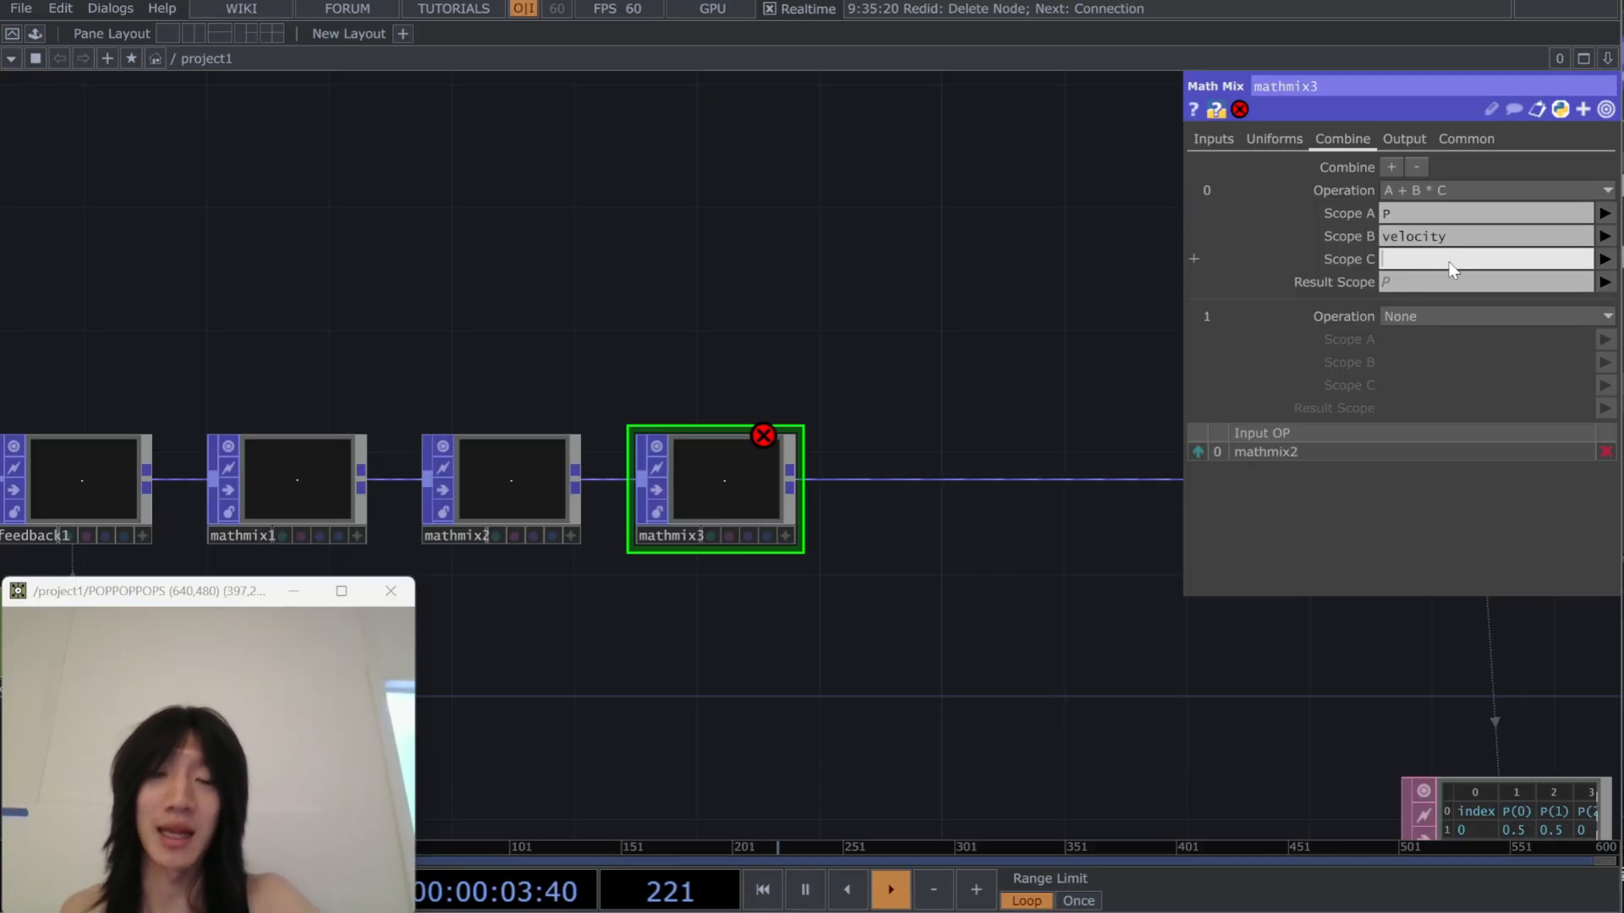
click(1604, 259)
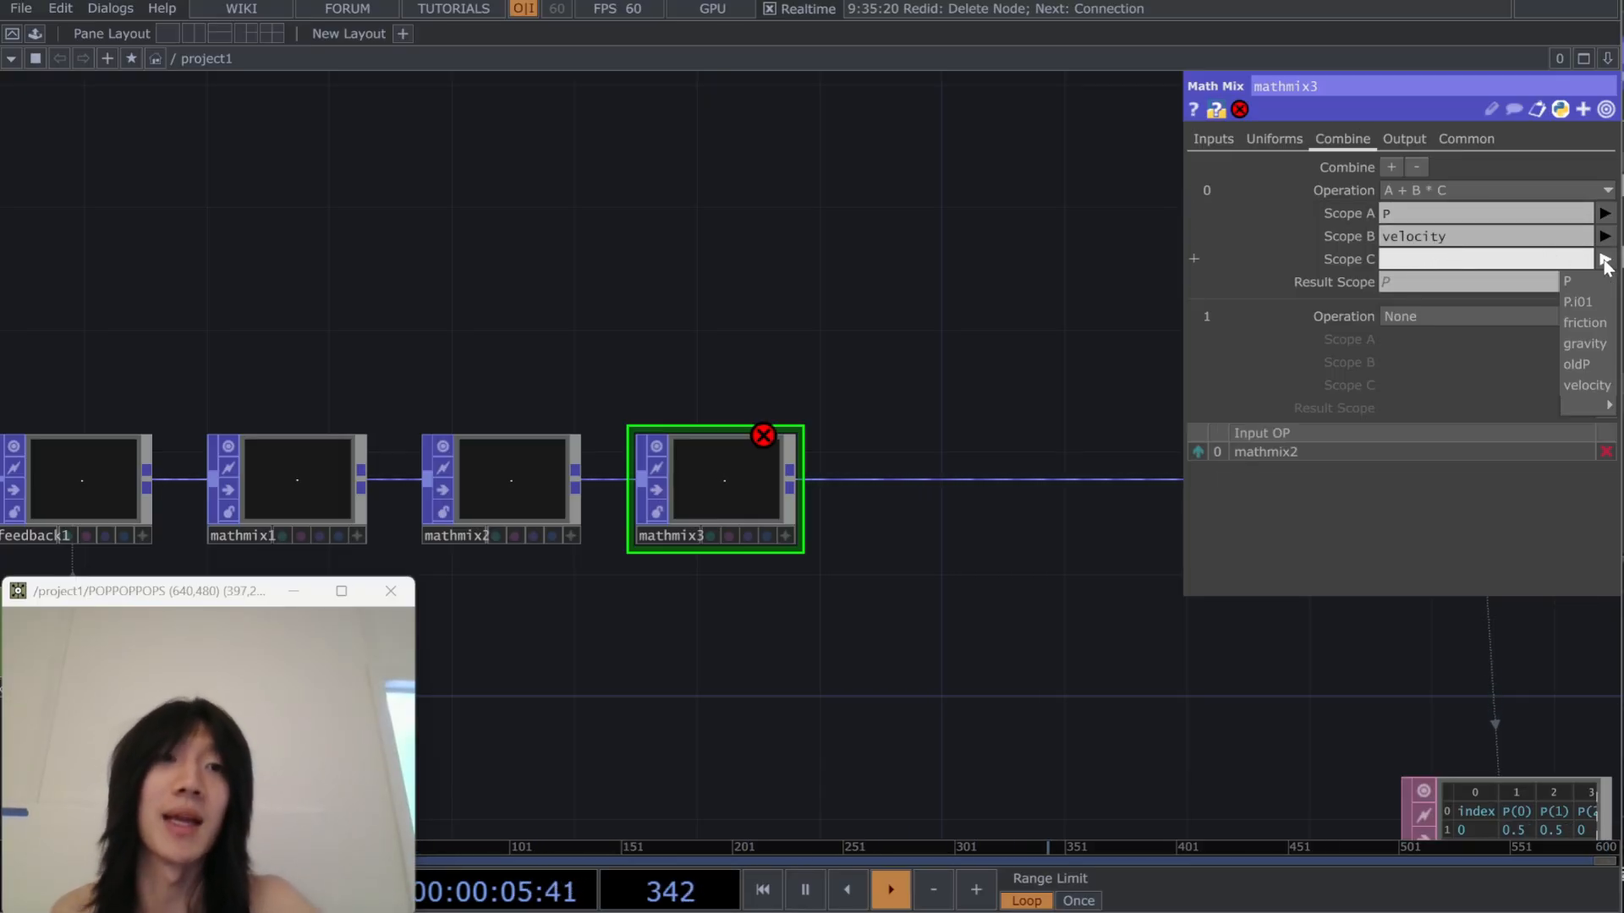
click(1585, 323)
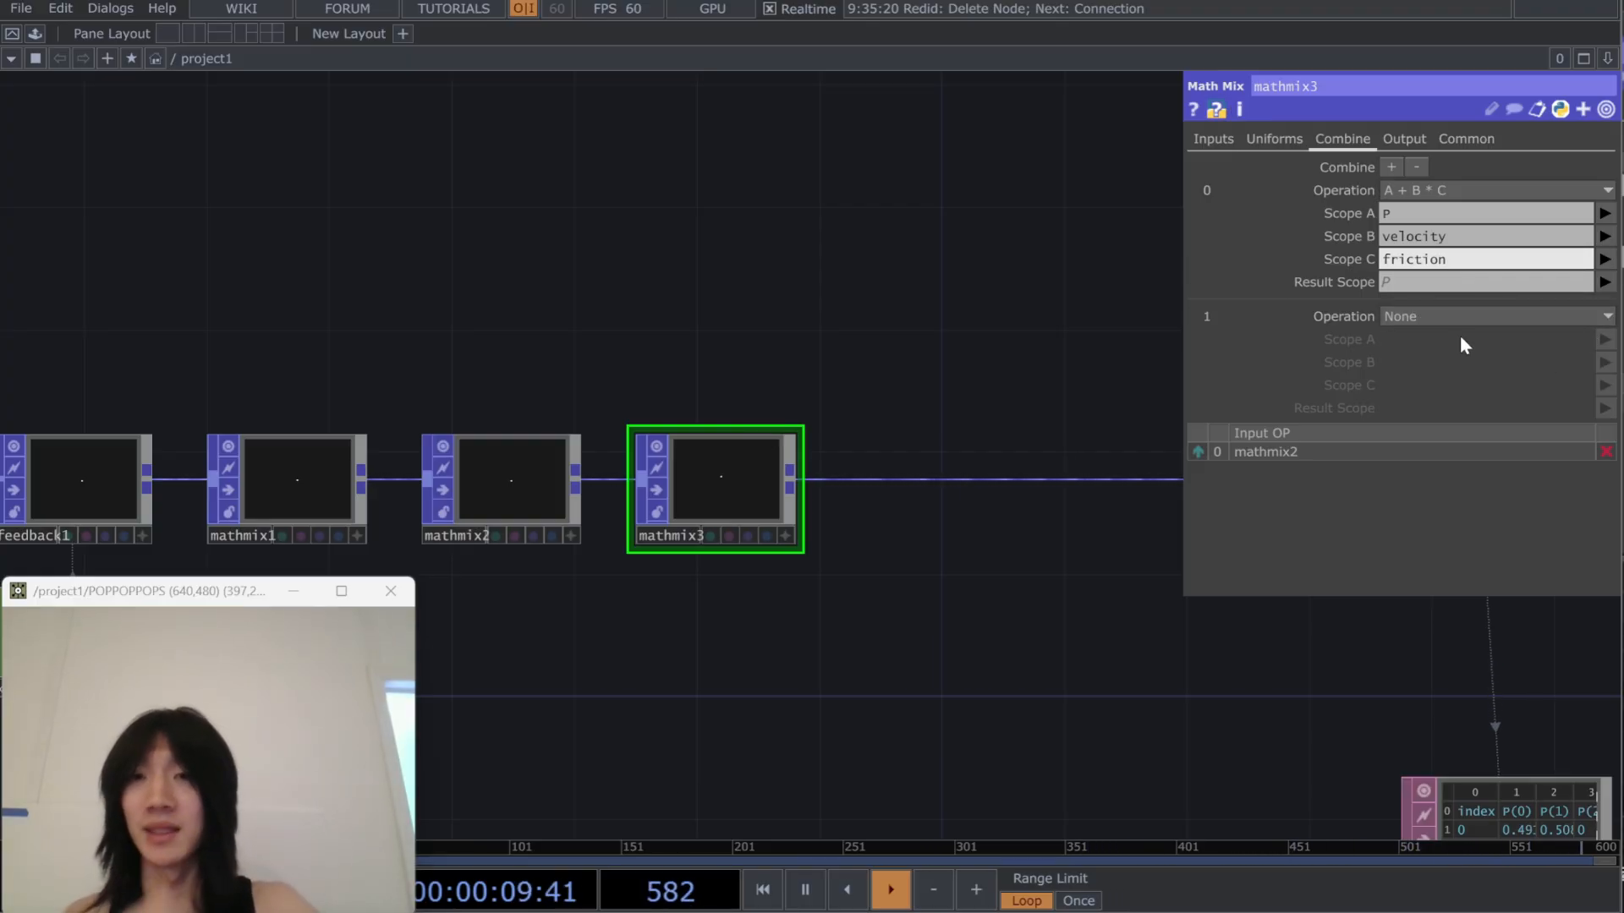
Set mathmix3's second combine operation to A + B with P.i1 as Scope A
click(1439, 318)
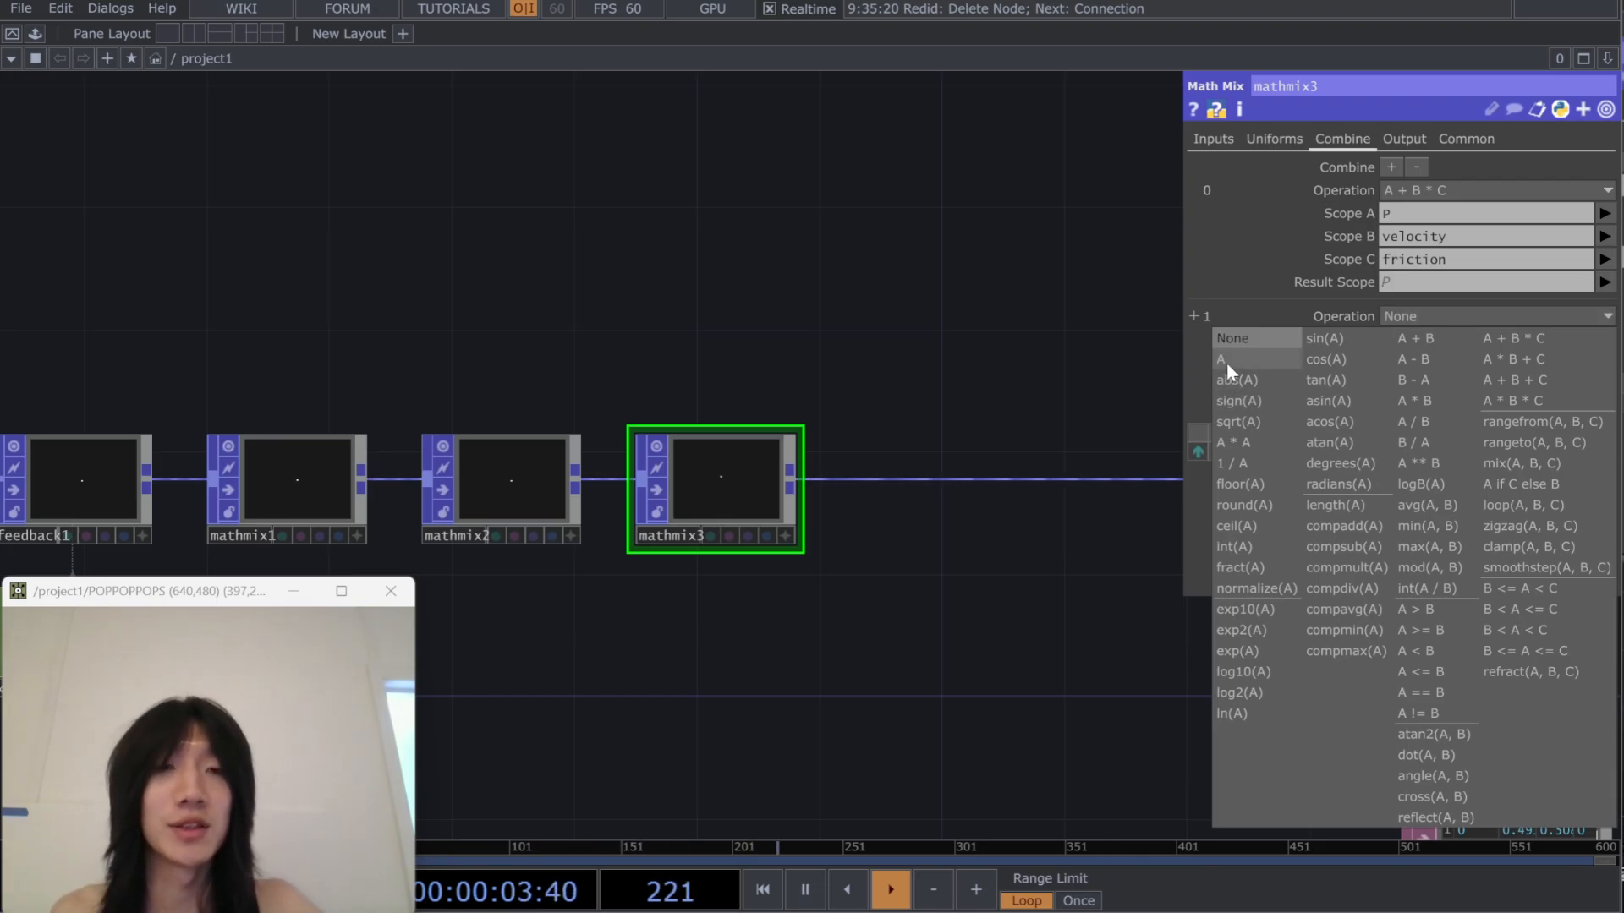
click(1416, 339)
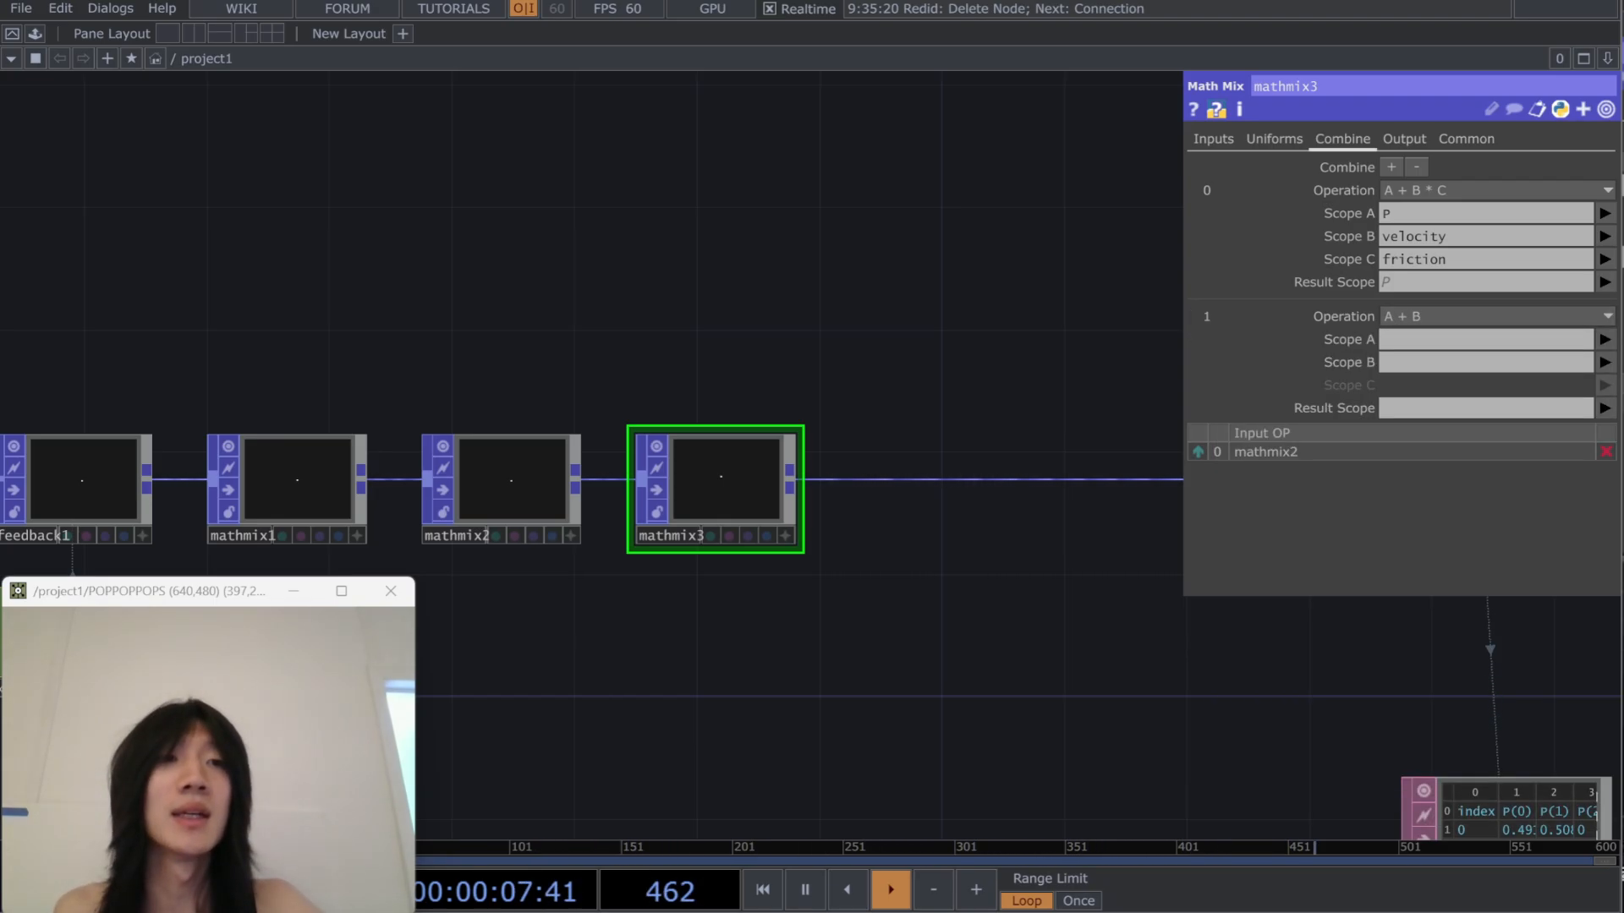
click(1604, 340)
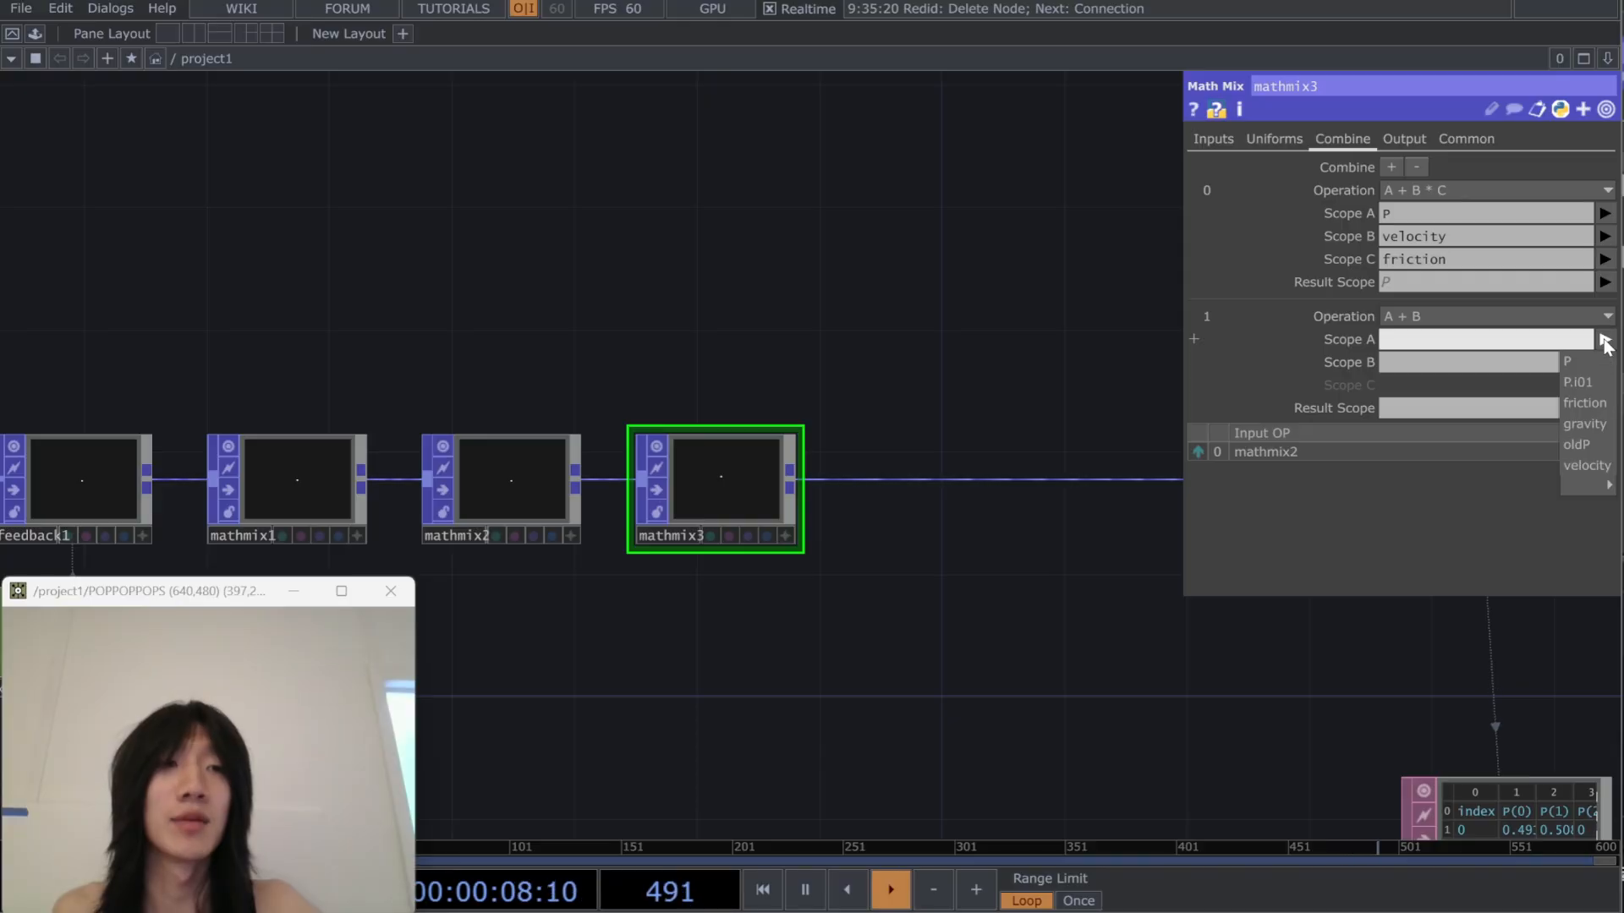
click(1581, 384)
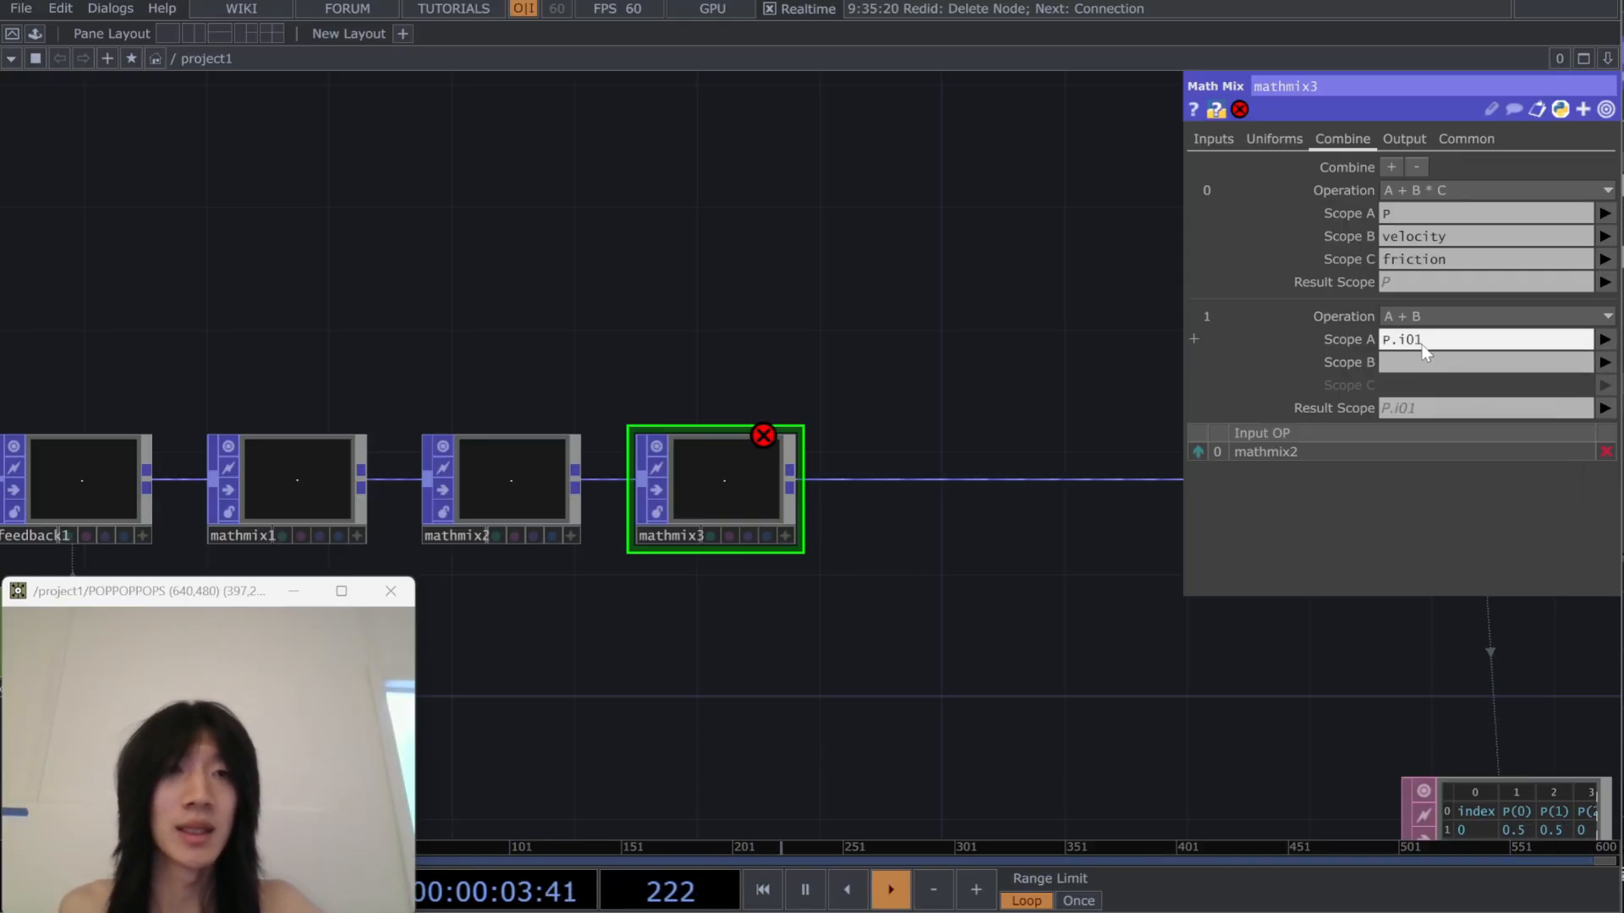
key(BackSpace)
click(1007, 336)
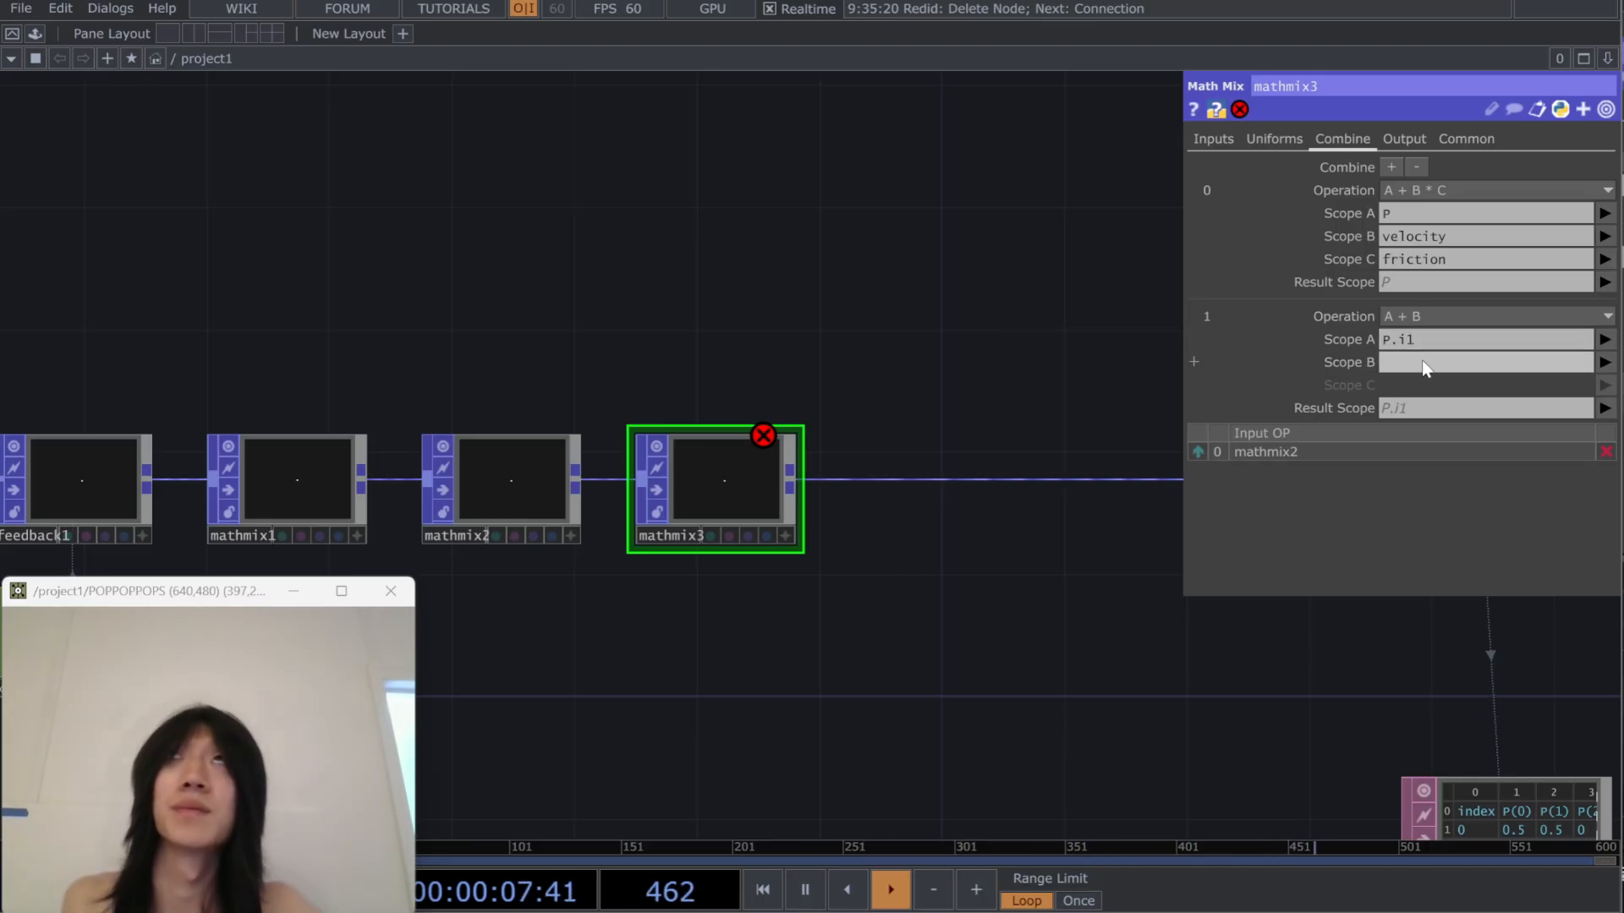
Set the second combine block's Scope A to P(1) and its Scope B to gravity in mathmix3
drag(1421, 341, 1133, 369)
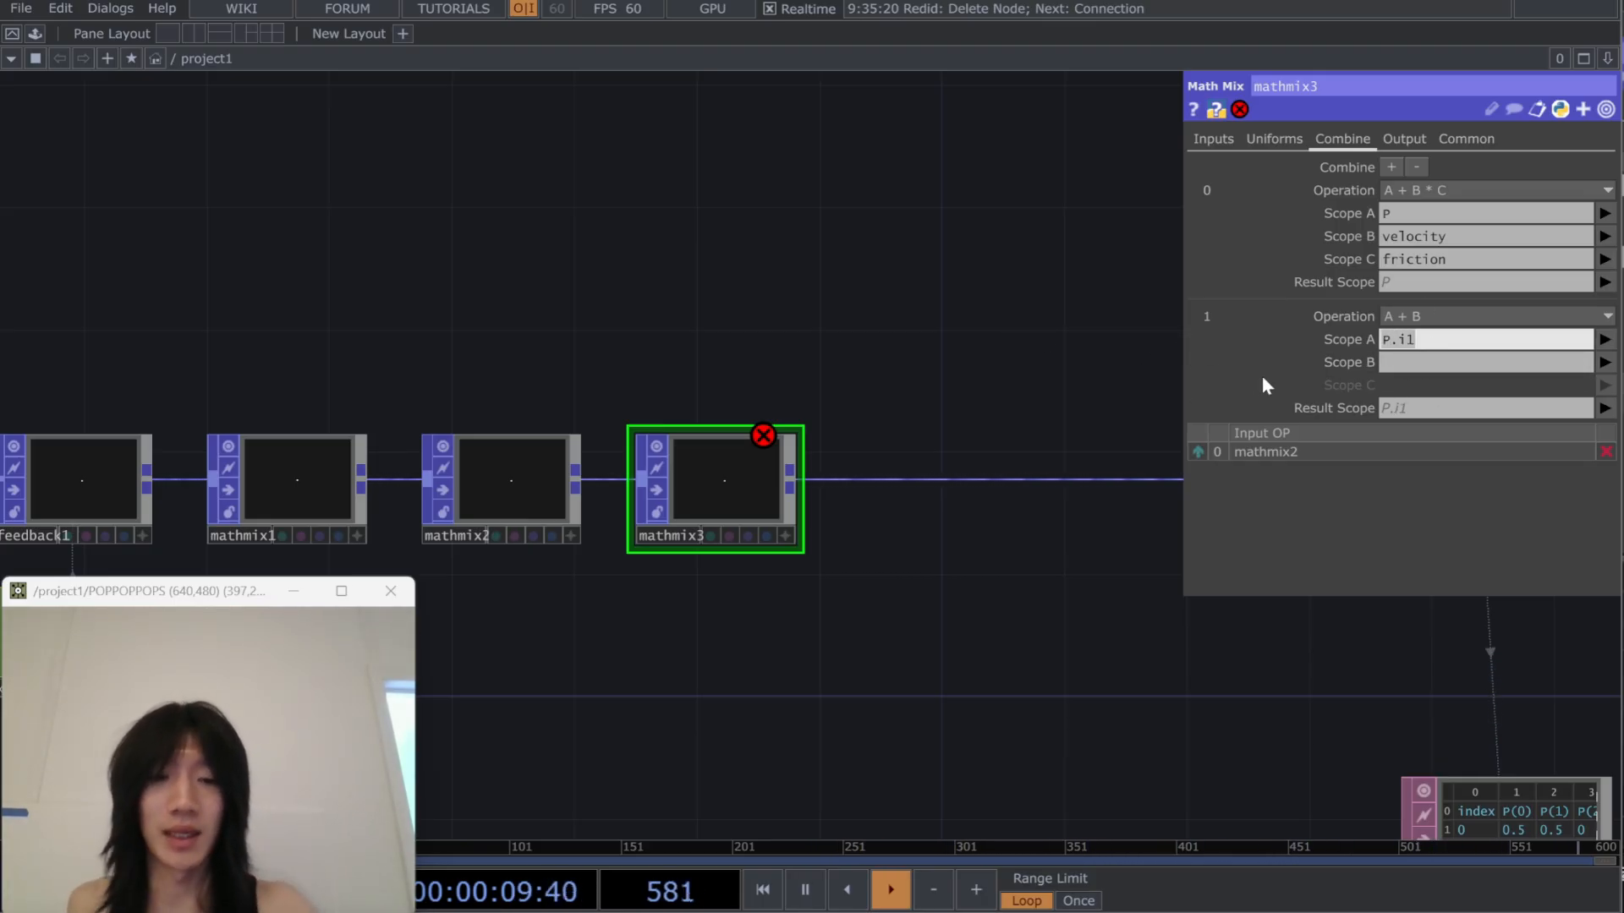
key(BackSpace)
key(Caps_Lock)
text(P)
key(Caps_Lock)
text((1))
key(Return)
click(1397, 364)
click(1605, 362)
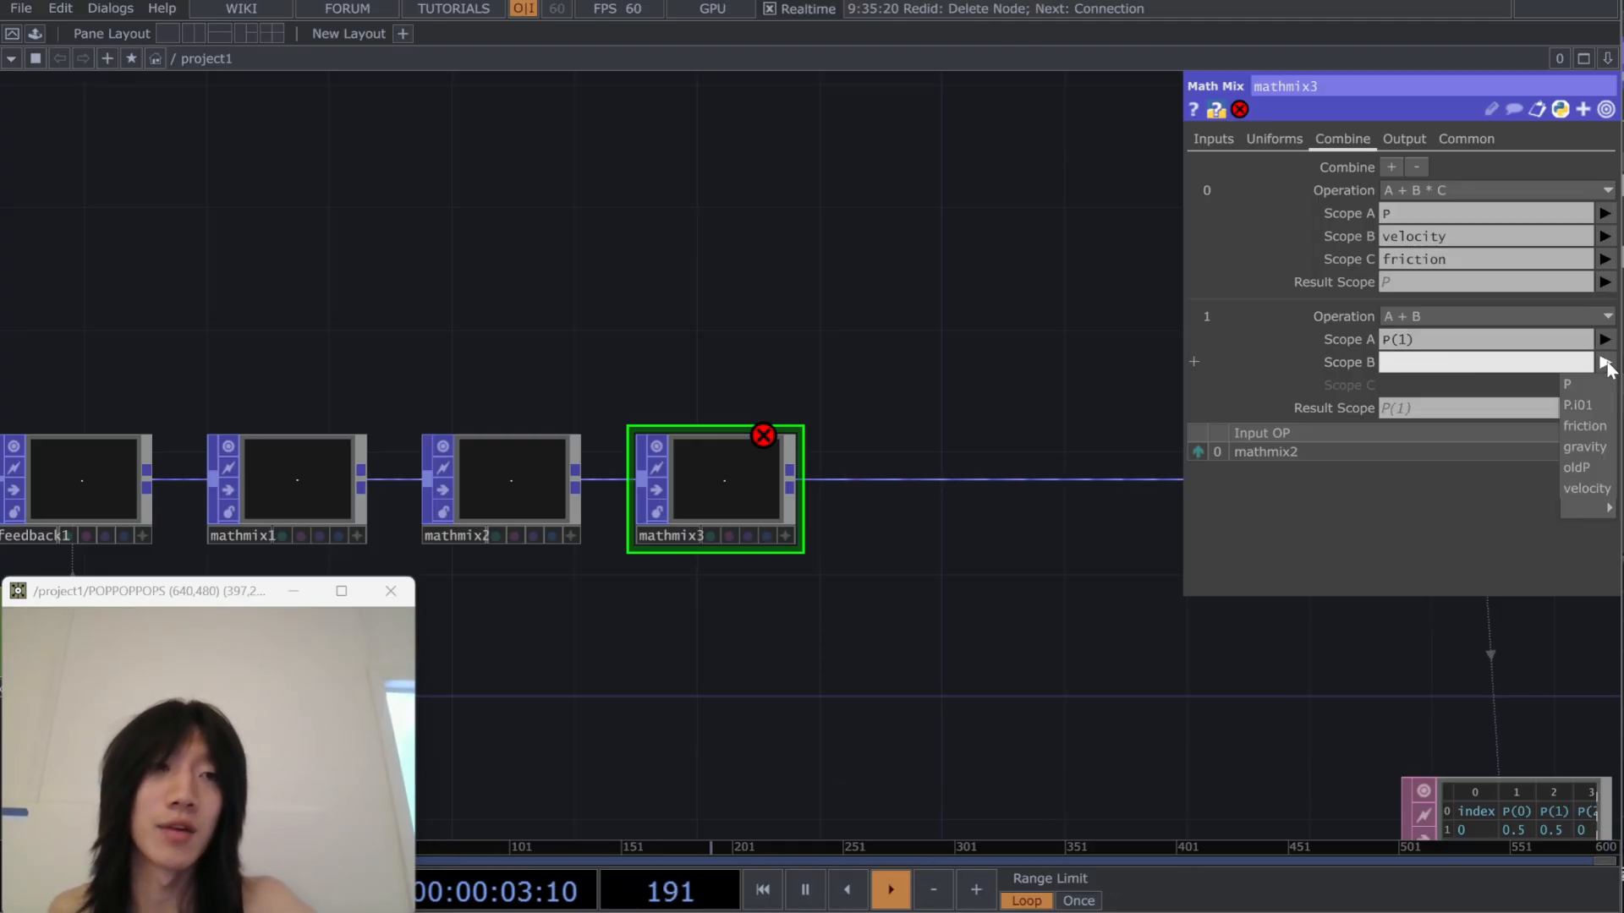
click(1586, 449)
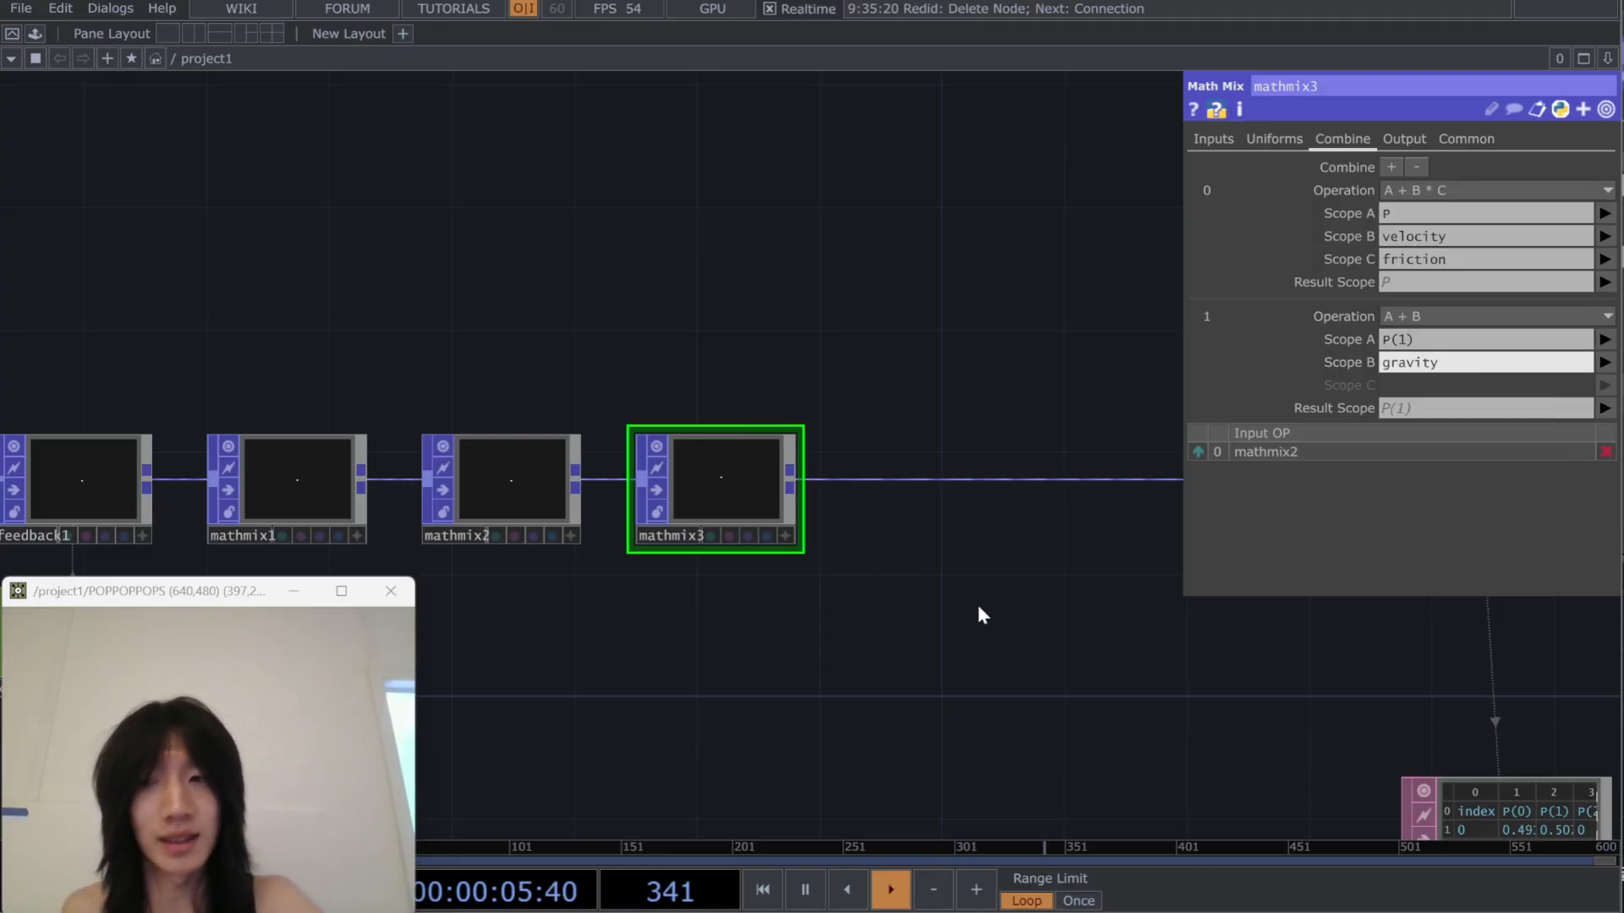
Enlarge the end node at the tail of the chain so its viewer shows the point more clearly
scroll(796, 666, down, 1)
mouse_move(1087, 631)
mouse_down()
mouse_move(796, 665)
mouse_move(899, 529)
mouse_up()
scroll(796, 666, down, 1)
mouse_move(922, 588)
mouse_down()
mouse_move(769, 616)
mouse_move(587, 523)
mouse_up()
drag(795, 504, 677, 501)
drag(525, 462, 559, 500)
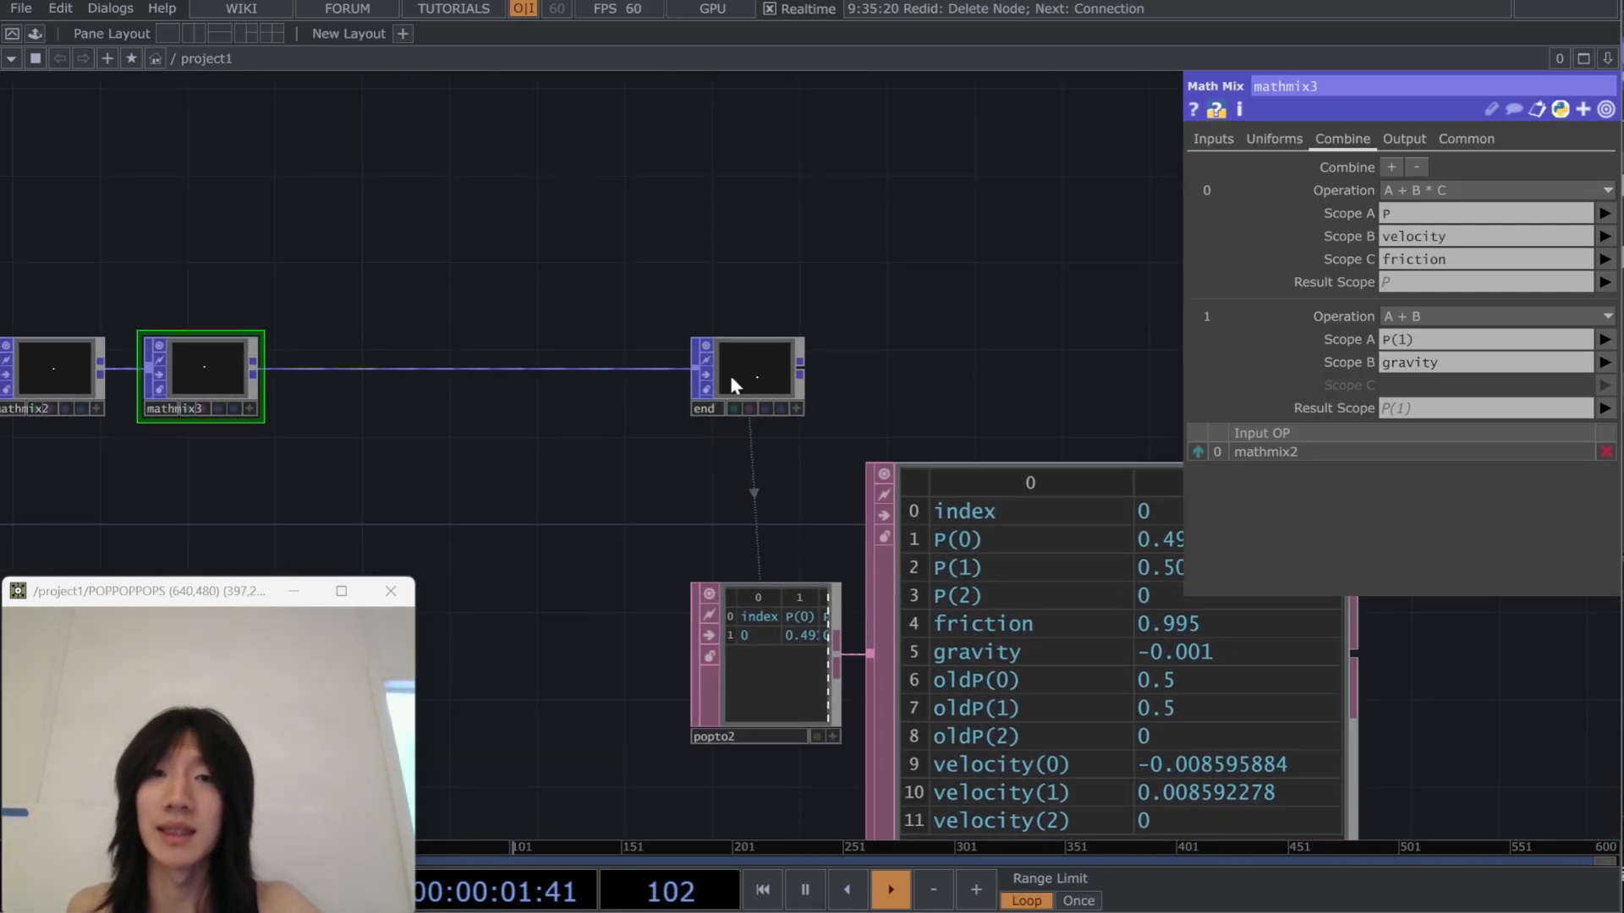
click(732, 377)
click(1007, 538)
drag(1086, 291, 1132, 173)
drag(880, 187, 1193, 151)
drag(1325, 333, 1319, 336)
drag(593, 430, 587, 431)
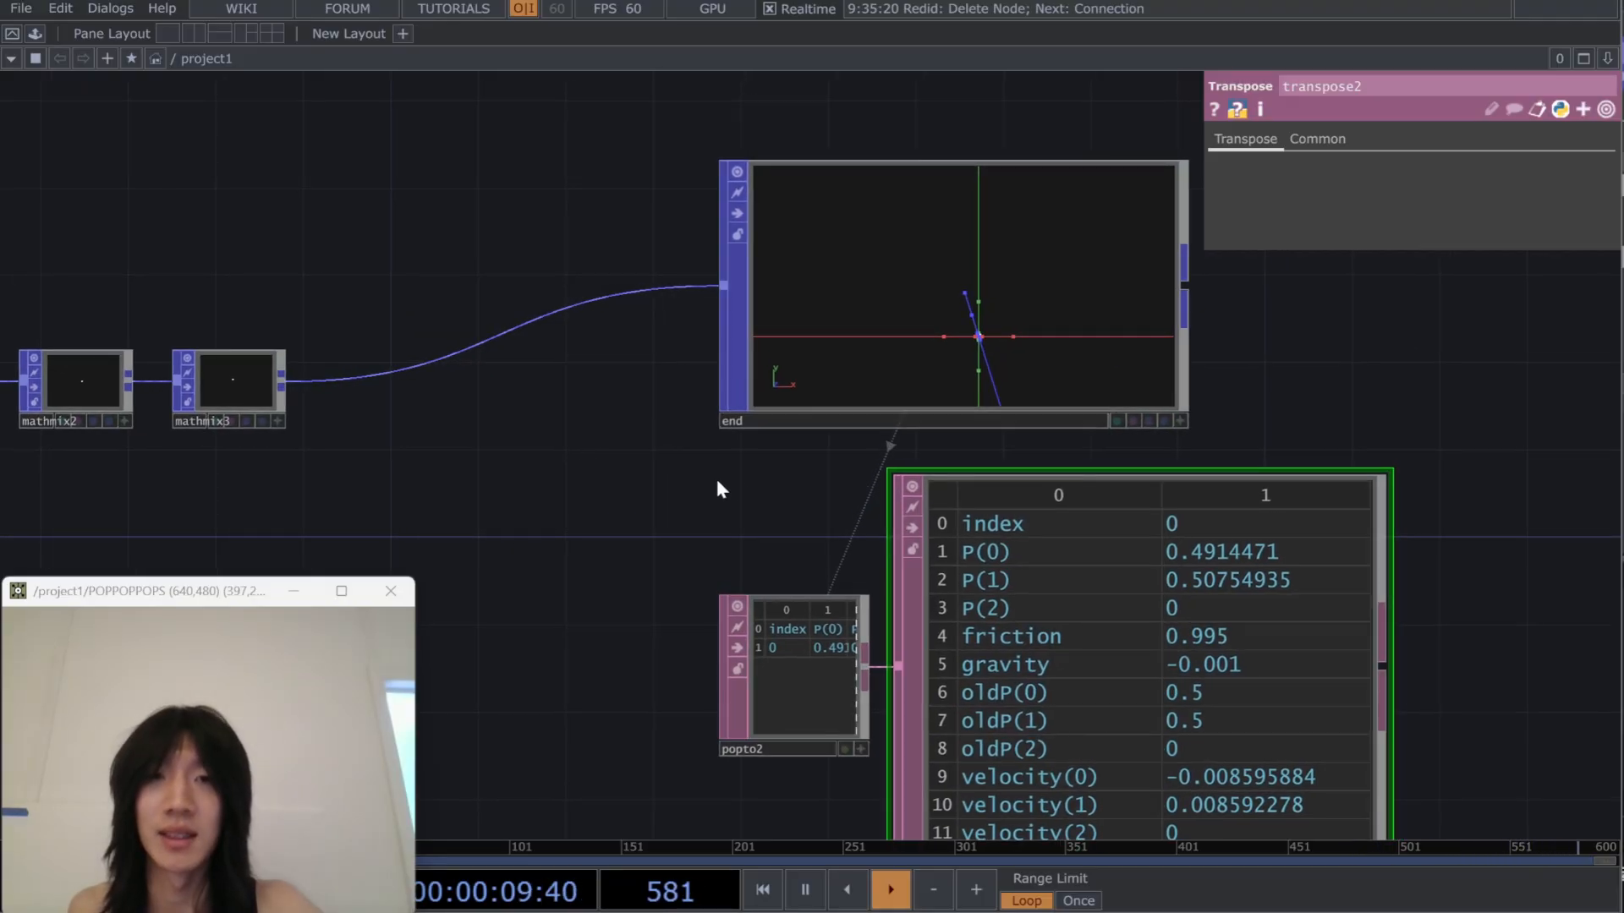
Activate the end node's viewer and home the view on all of its geometry
click(1180, 421)
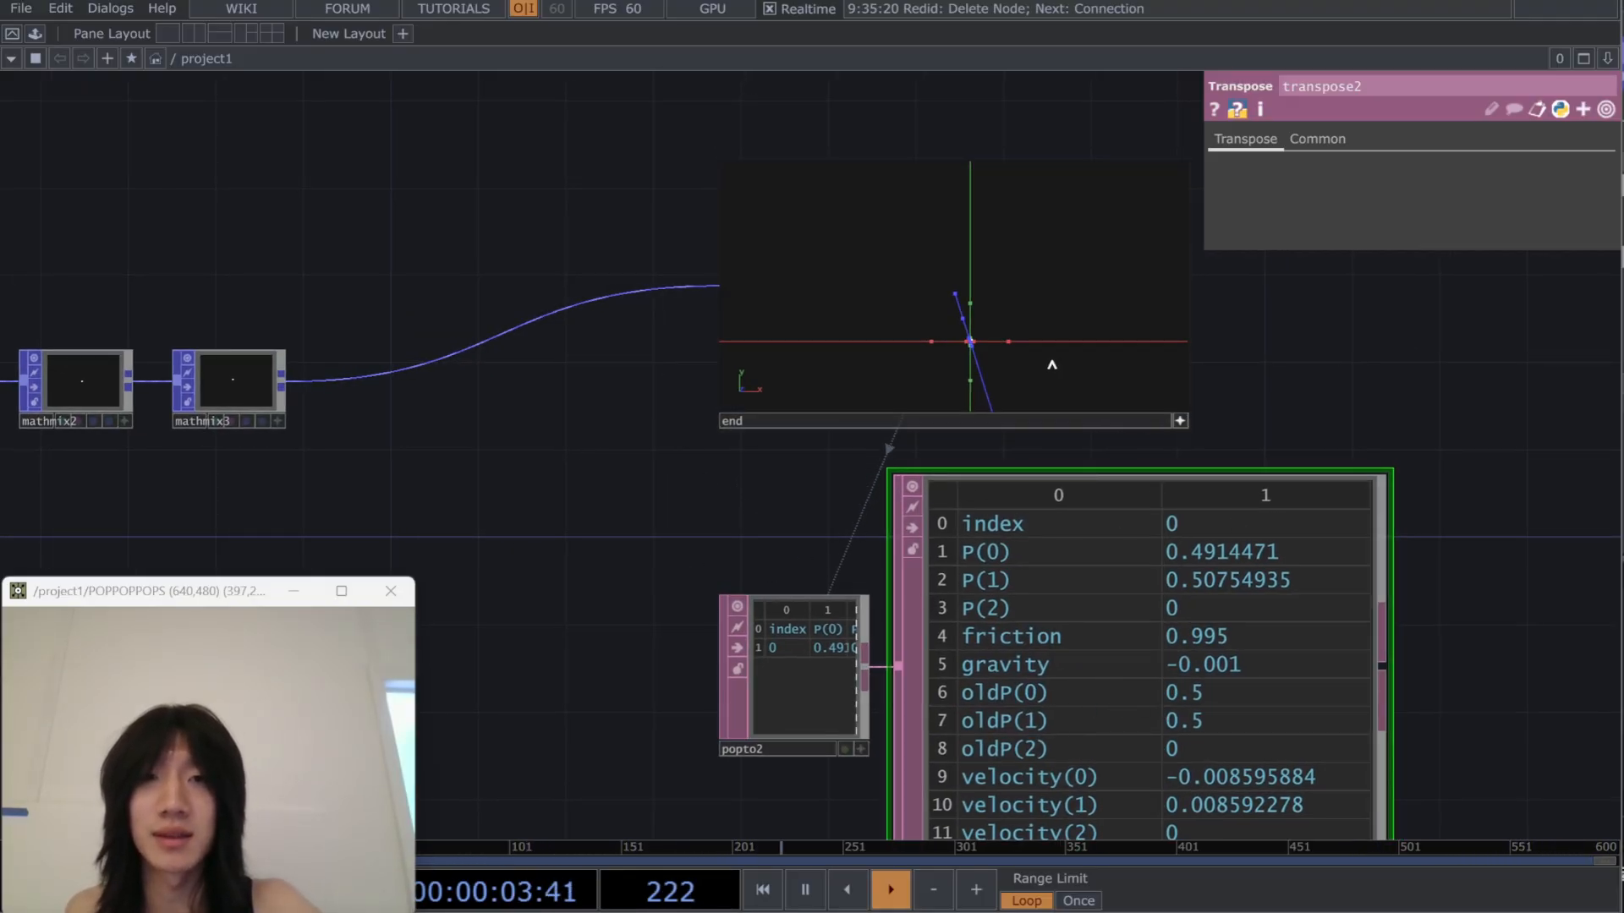
right_drag(981, 344, 922, 342)
scroll(925, 342, up, 4)
scroll(924, 343, up, 2)
scroll(890, 340, up, 10)
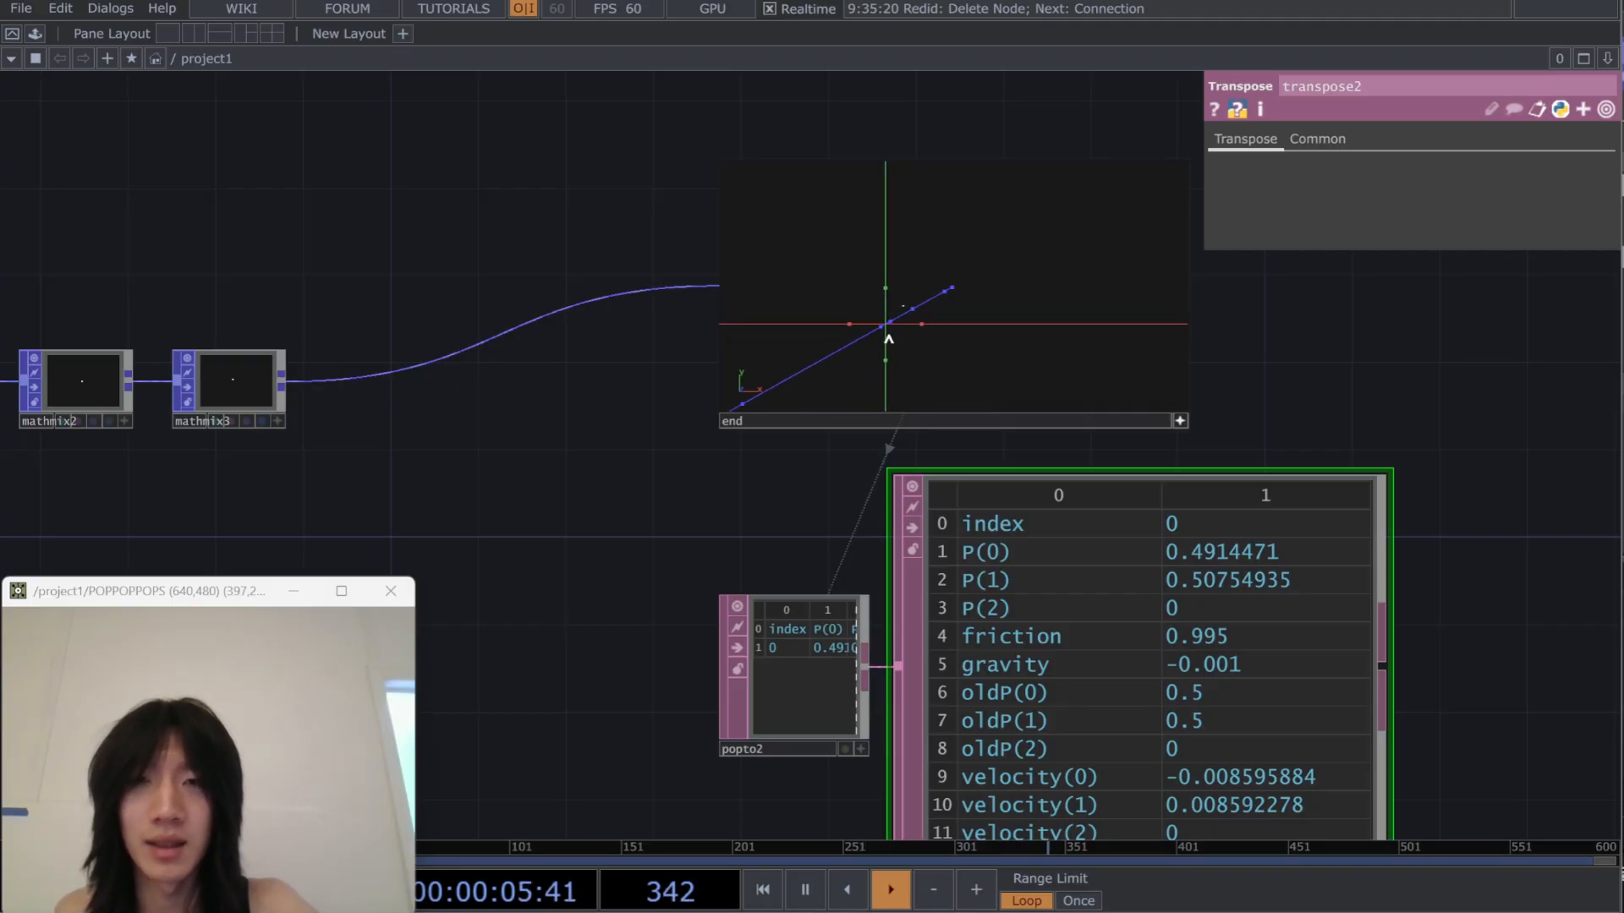
scroll(895, 322, down, 1)
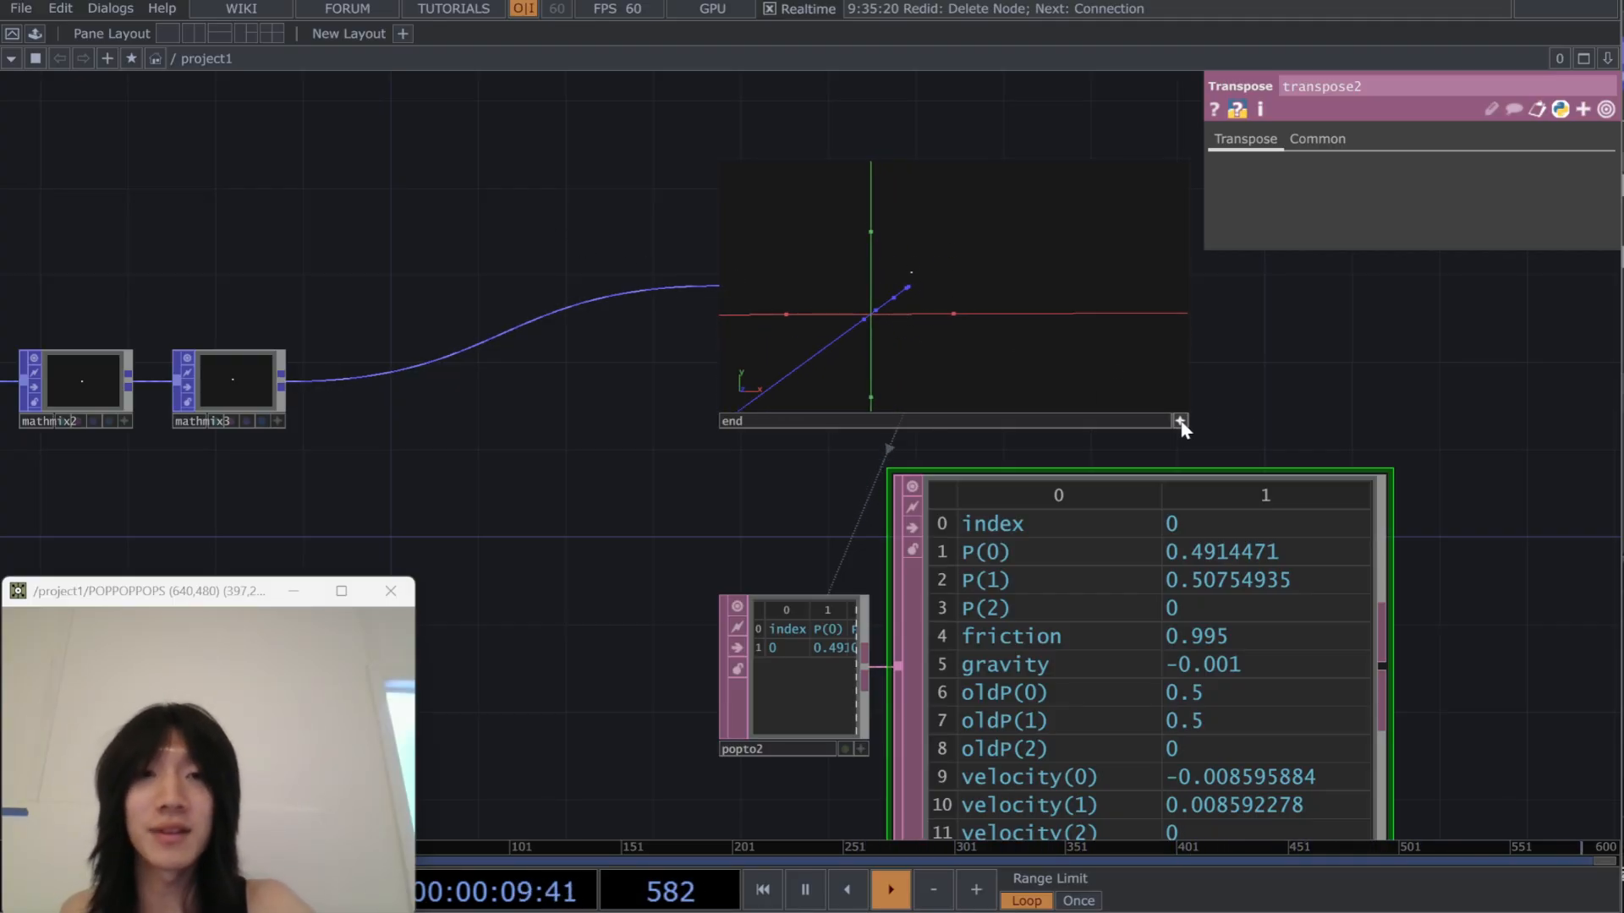
right_click(881, 272)
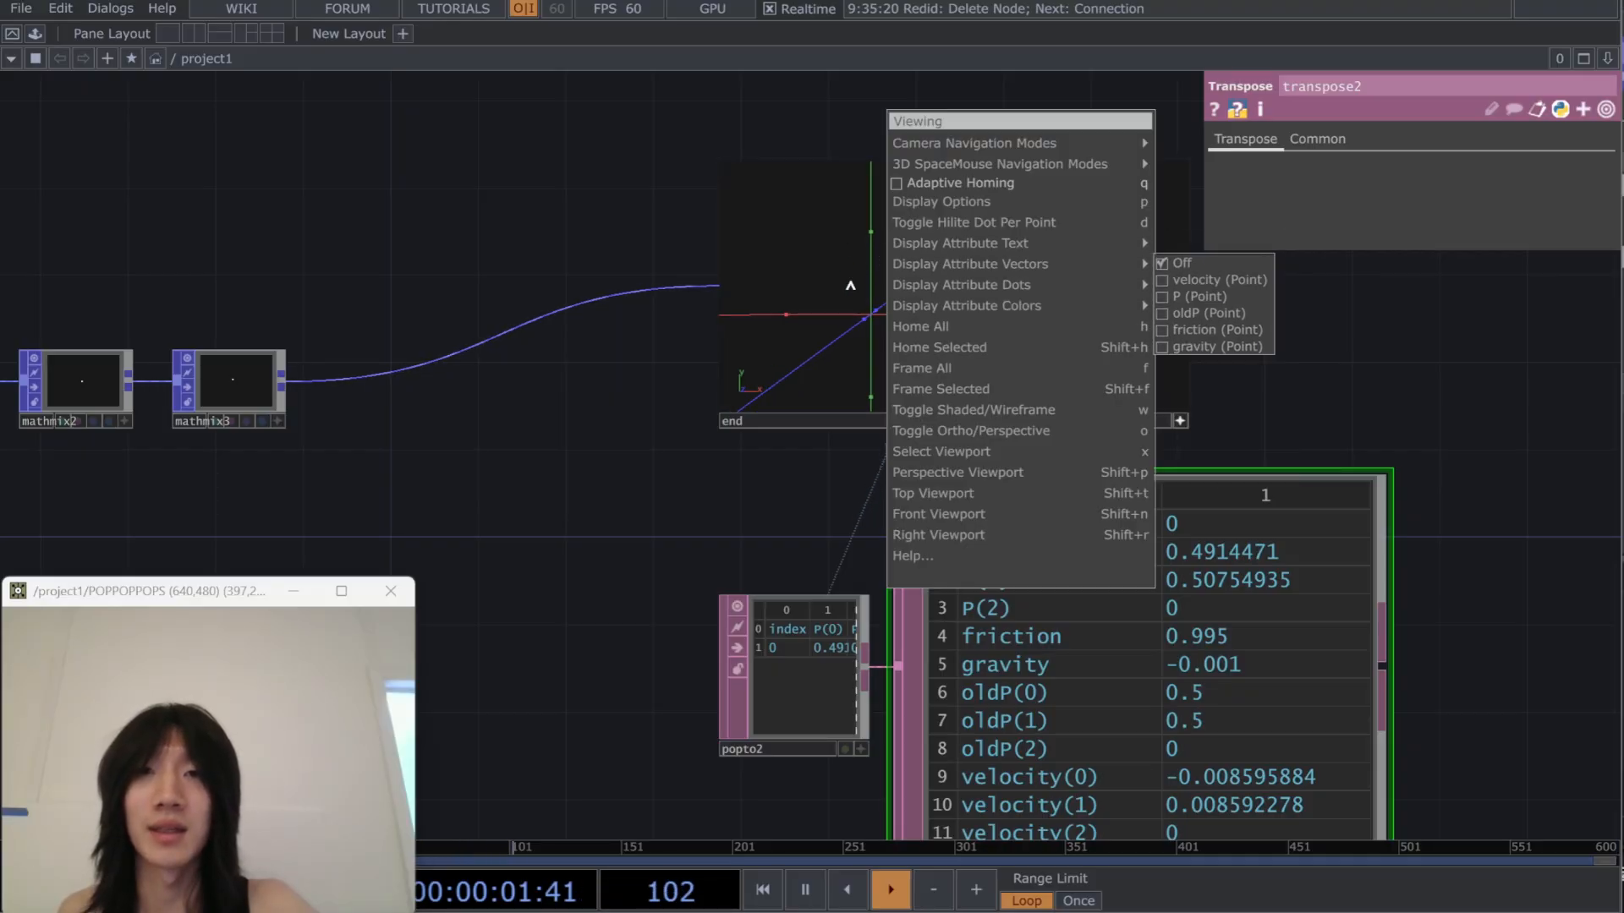
click(852, 284)
key(h)
scroll(950, 326, down, 10)
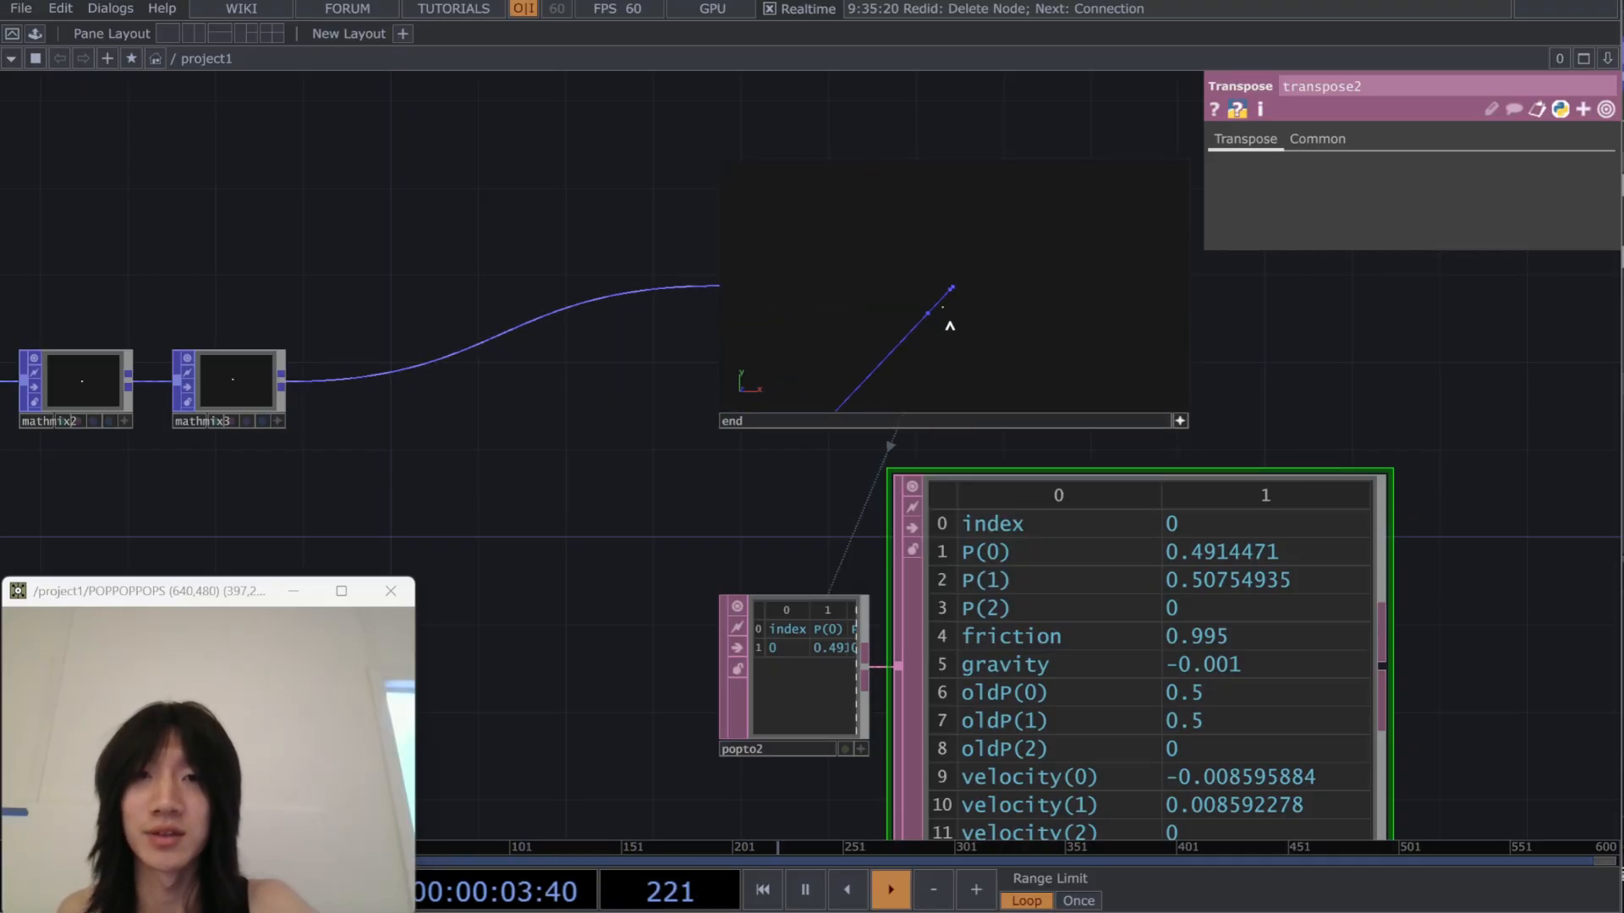
Apply Toggle Ortho/Perspective in the end node's viewer, adjust its view of the point, and deactivate the viewer
right_drag(971, 301, 987, 341)
mouse_move(988, 341)
mouse_down()
mouse_move(1046, 317)
mouse_move(1015, 322)
mouse_move(995, 300)
mouse_move(953, 326)
mouse_move(966, 335)
mouse_up()
right_click(966, 336)
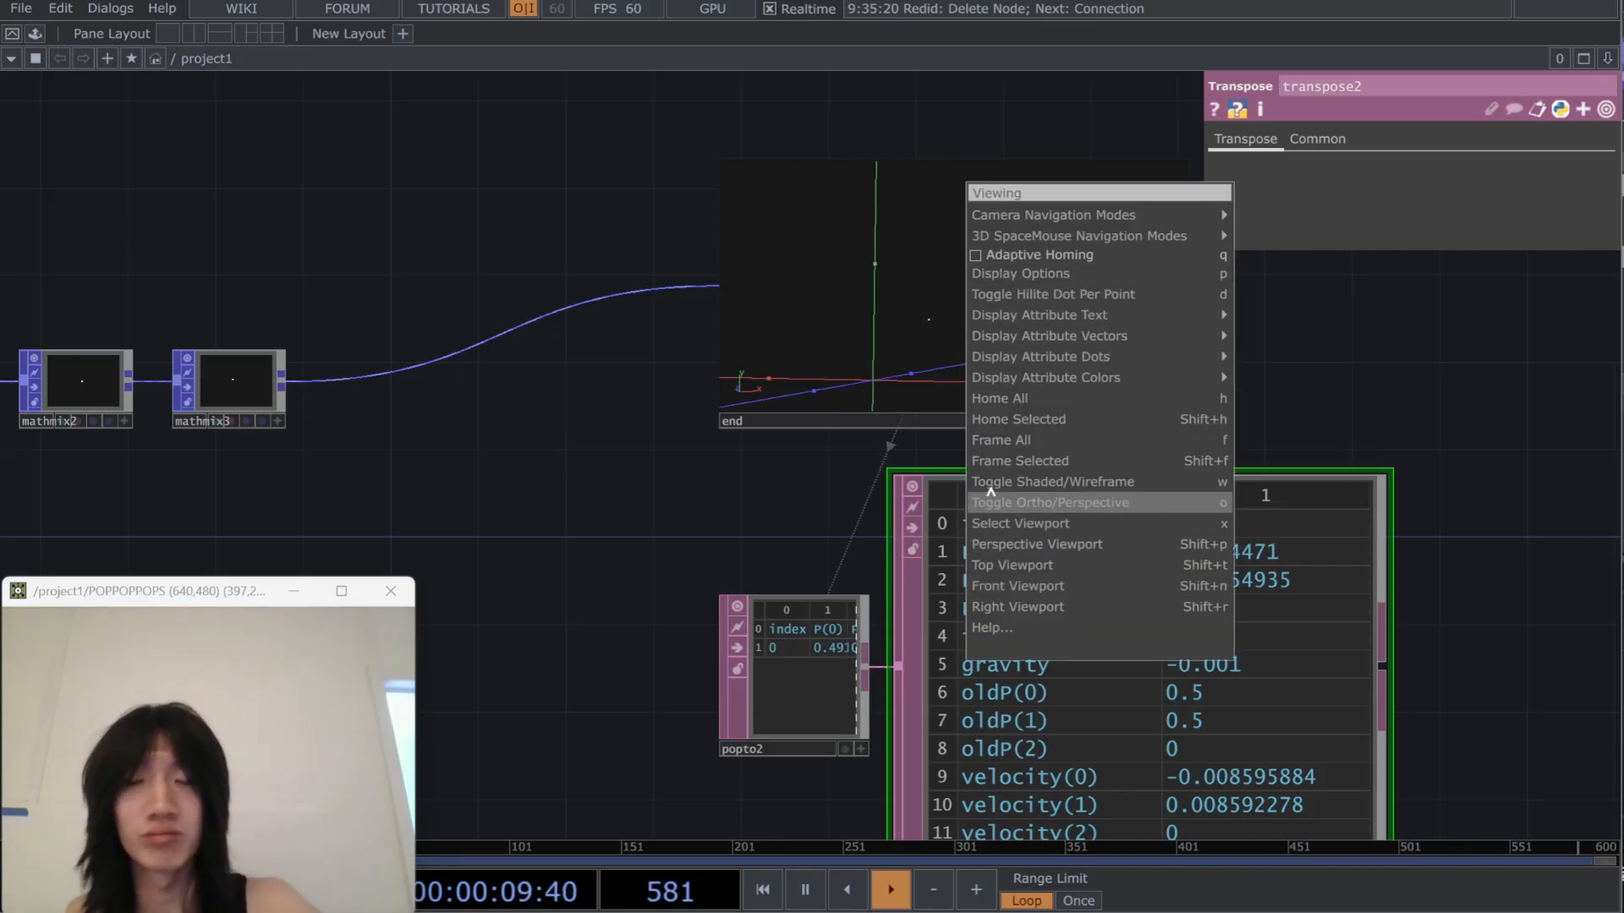
click(1048, 503)
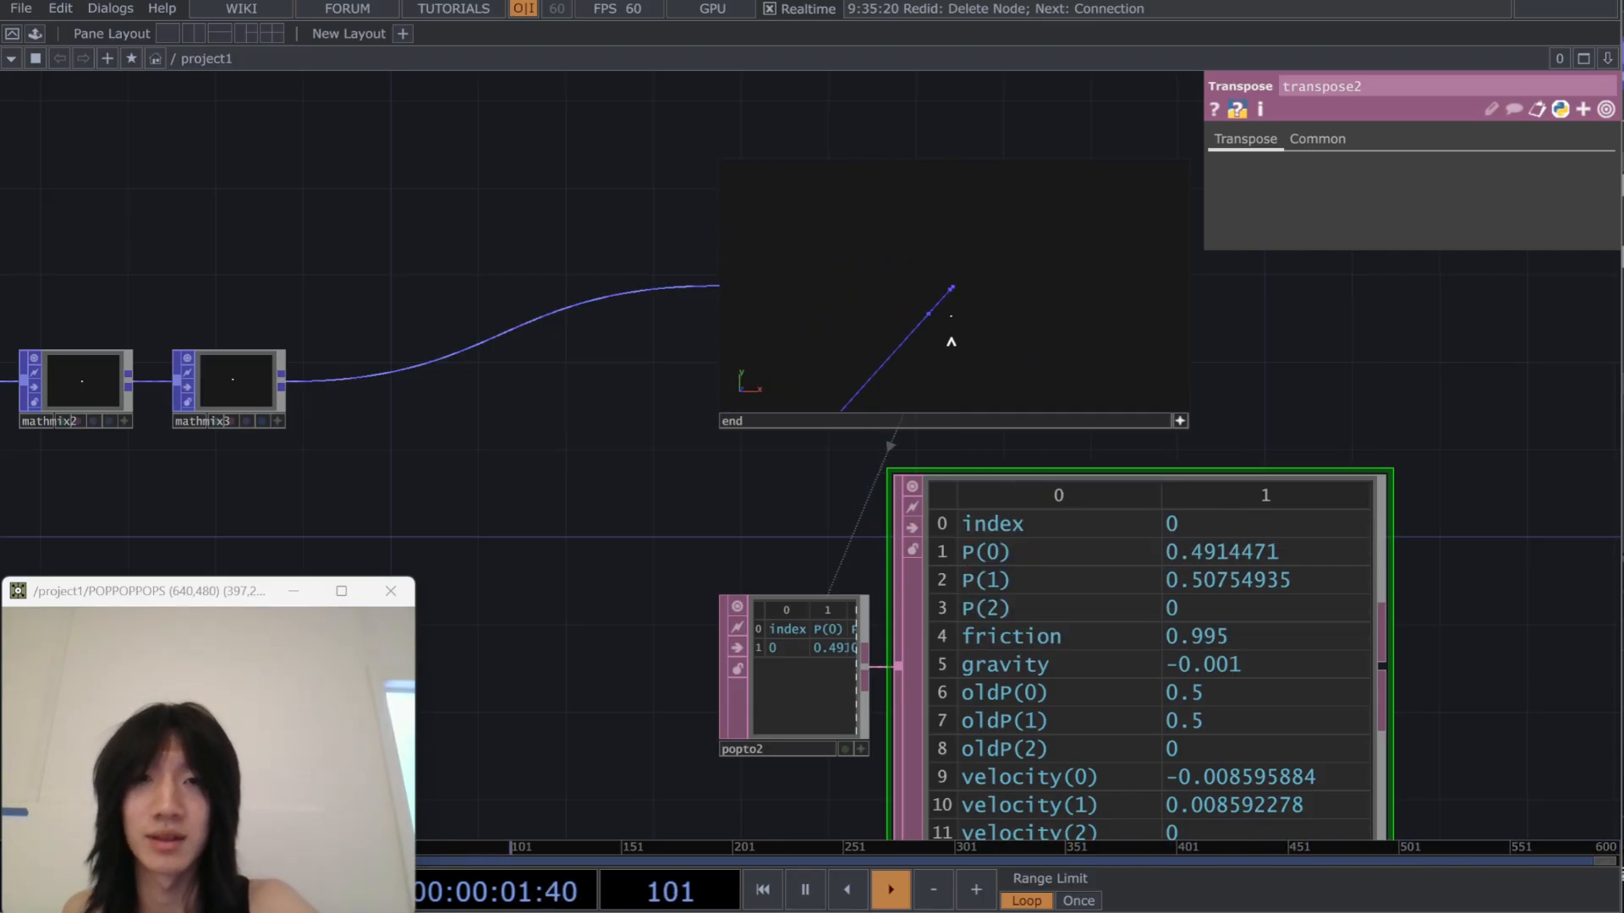
right_drag(995, 309, 992, 334)
scroll(511, 287, down, 6)
drag(480, 382, 592, 348)
scroll(645, 345, up, 3)
click(1097, 317)
Assign the end node as feedback1's Target POP to close the simulation loop
drag(479, 436, 586, 525)
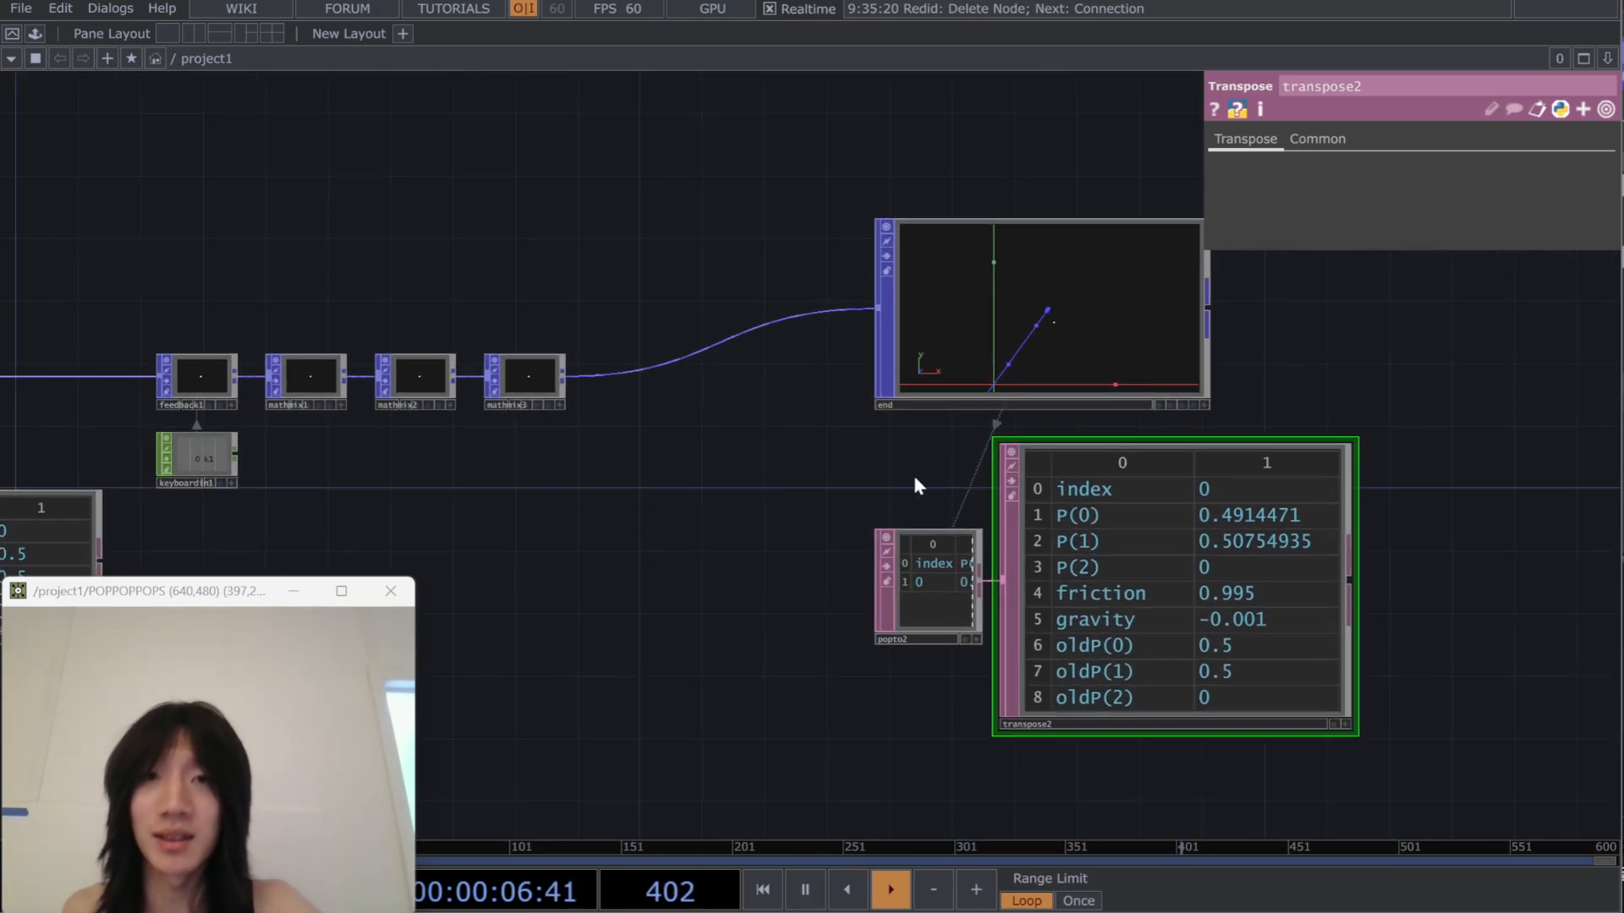
click(1016, 357)
drag(1007, 342, 181, 370)
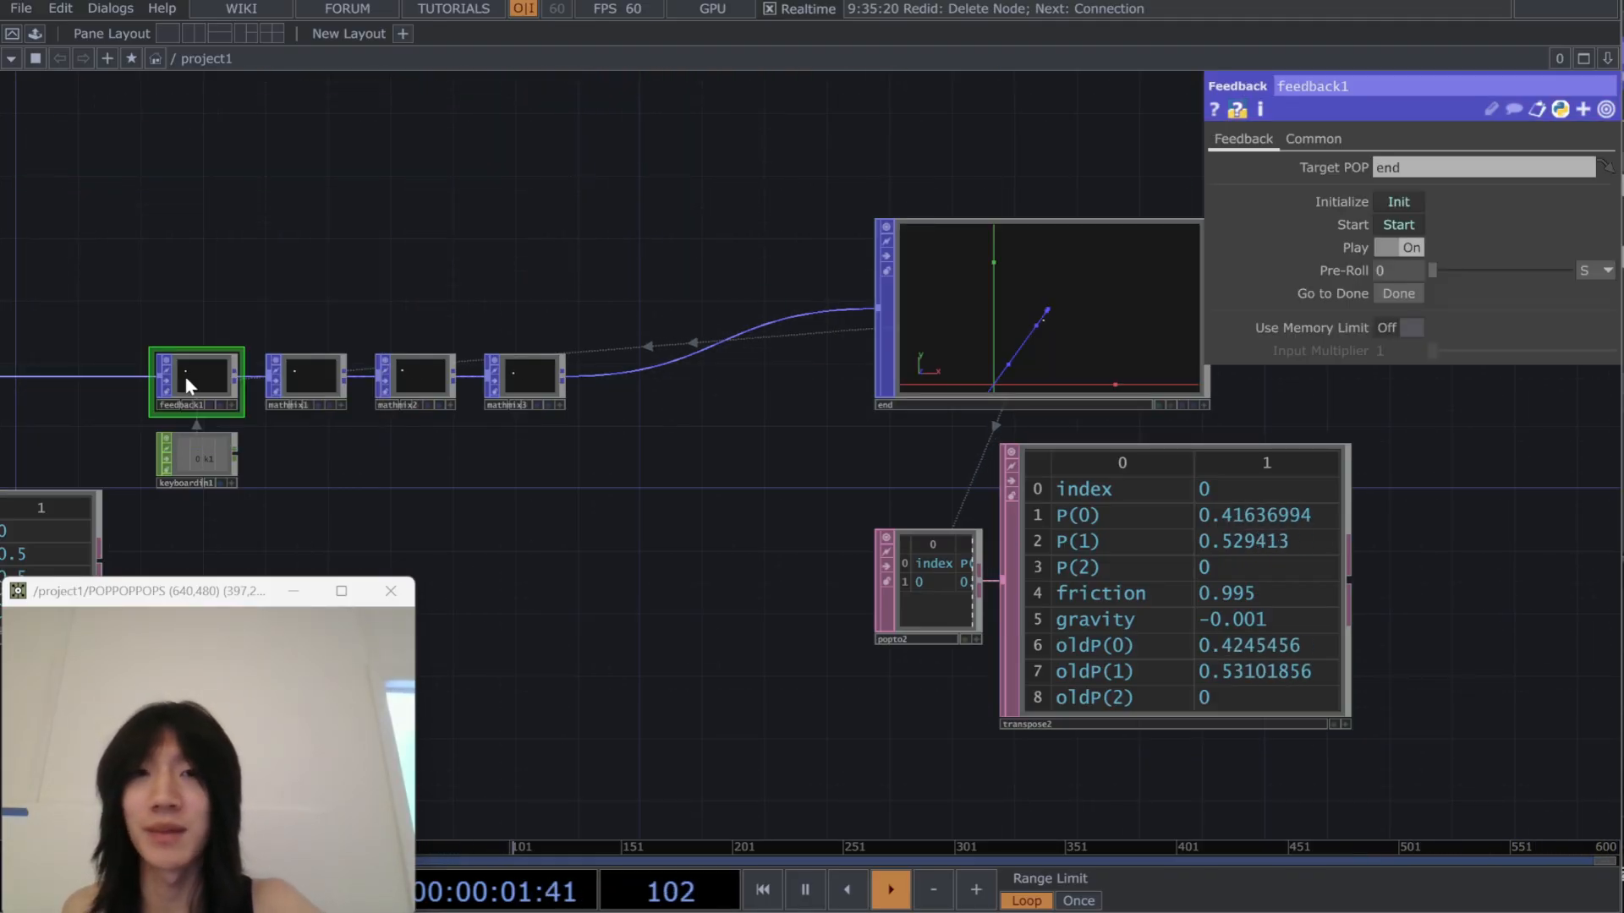
Examine the position, old position and velocity values in the transpose2 table while the feedback loop runs
drag(793, 503, 558, 591)
scroll(761, 511, up, 2)
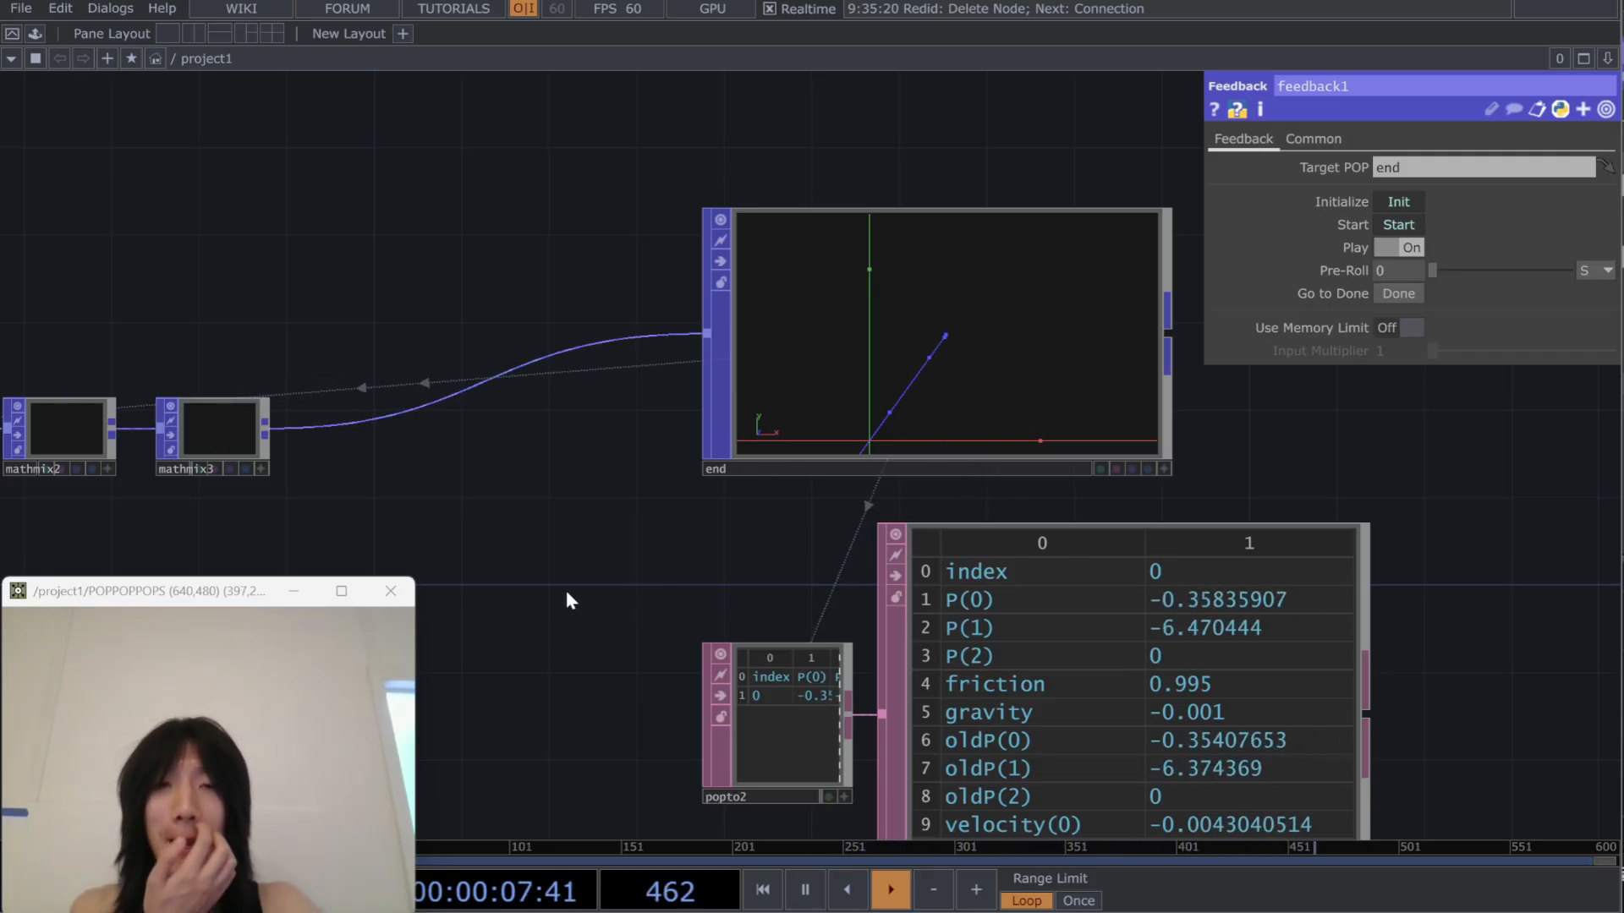
scroll(1083, 668, down, 5)
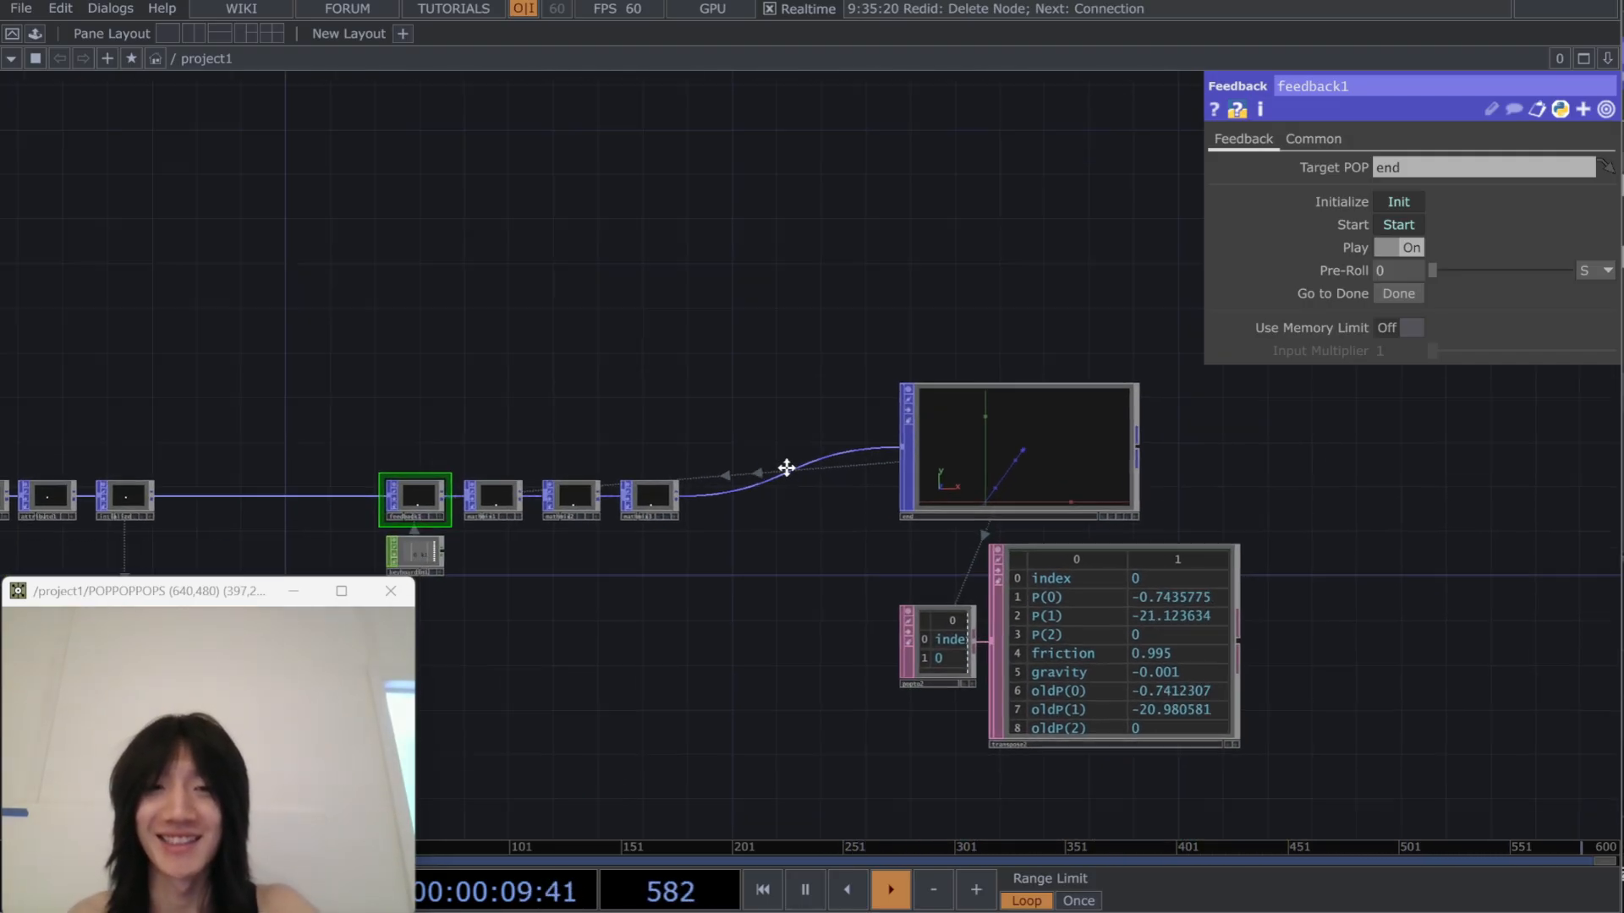
scroll(1099, 719, up, 5)
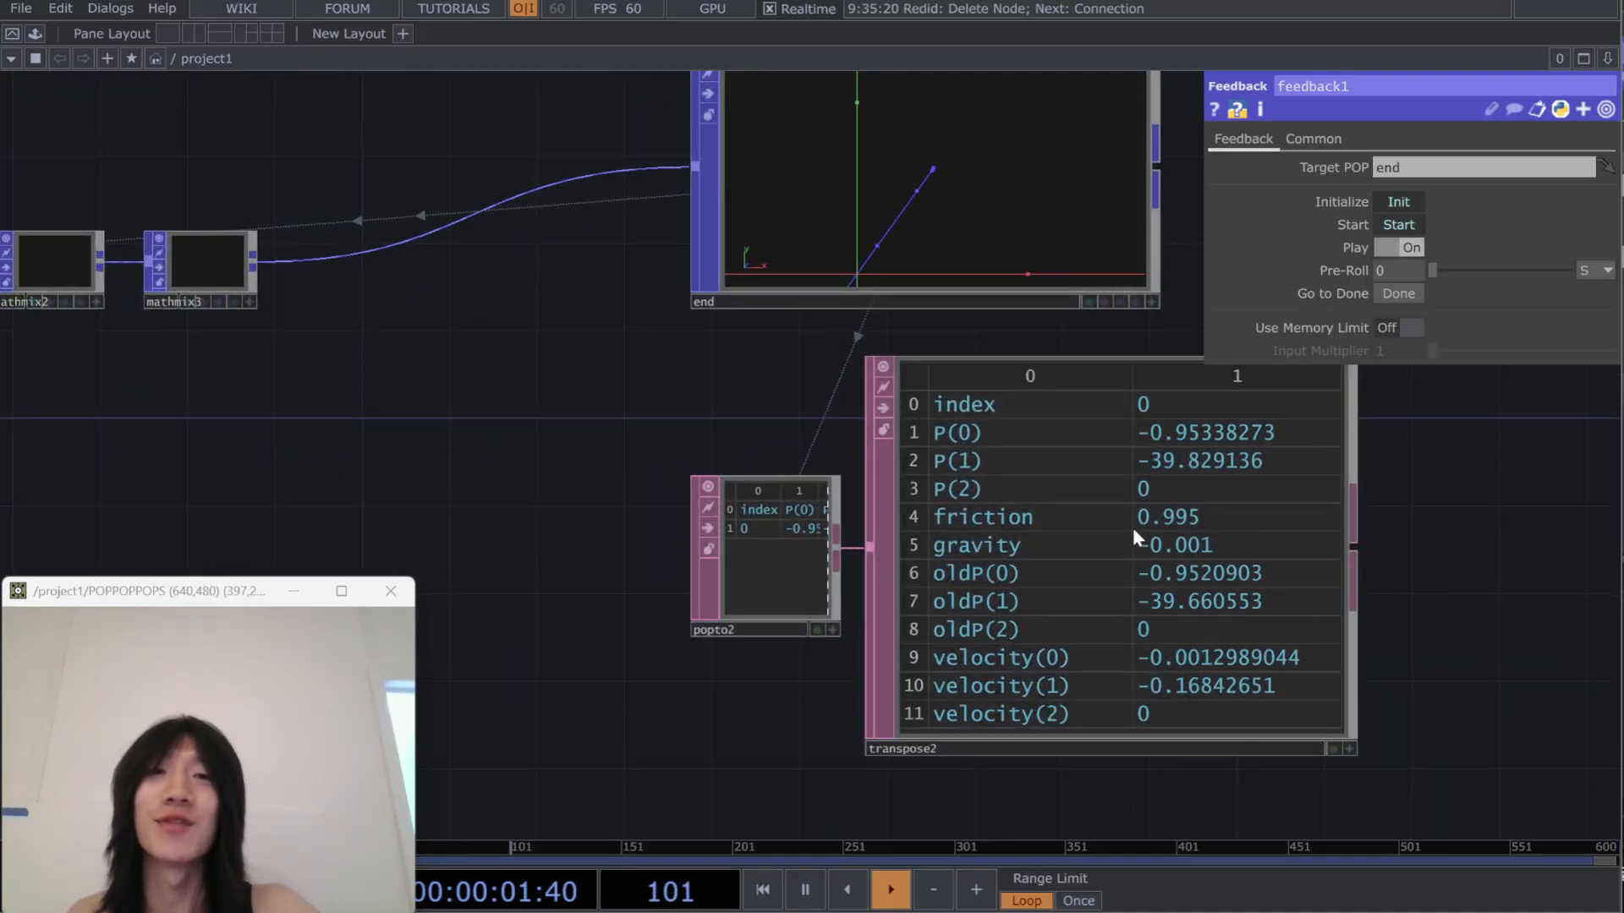
scroll(364, 497, down, 3)
drag(198, 501, 749, 419)
scroll(743, 462, down, 3)
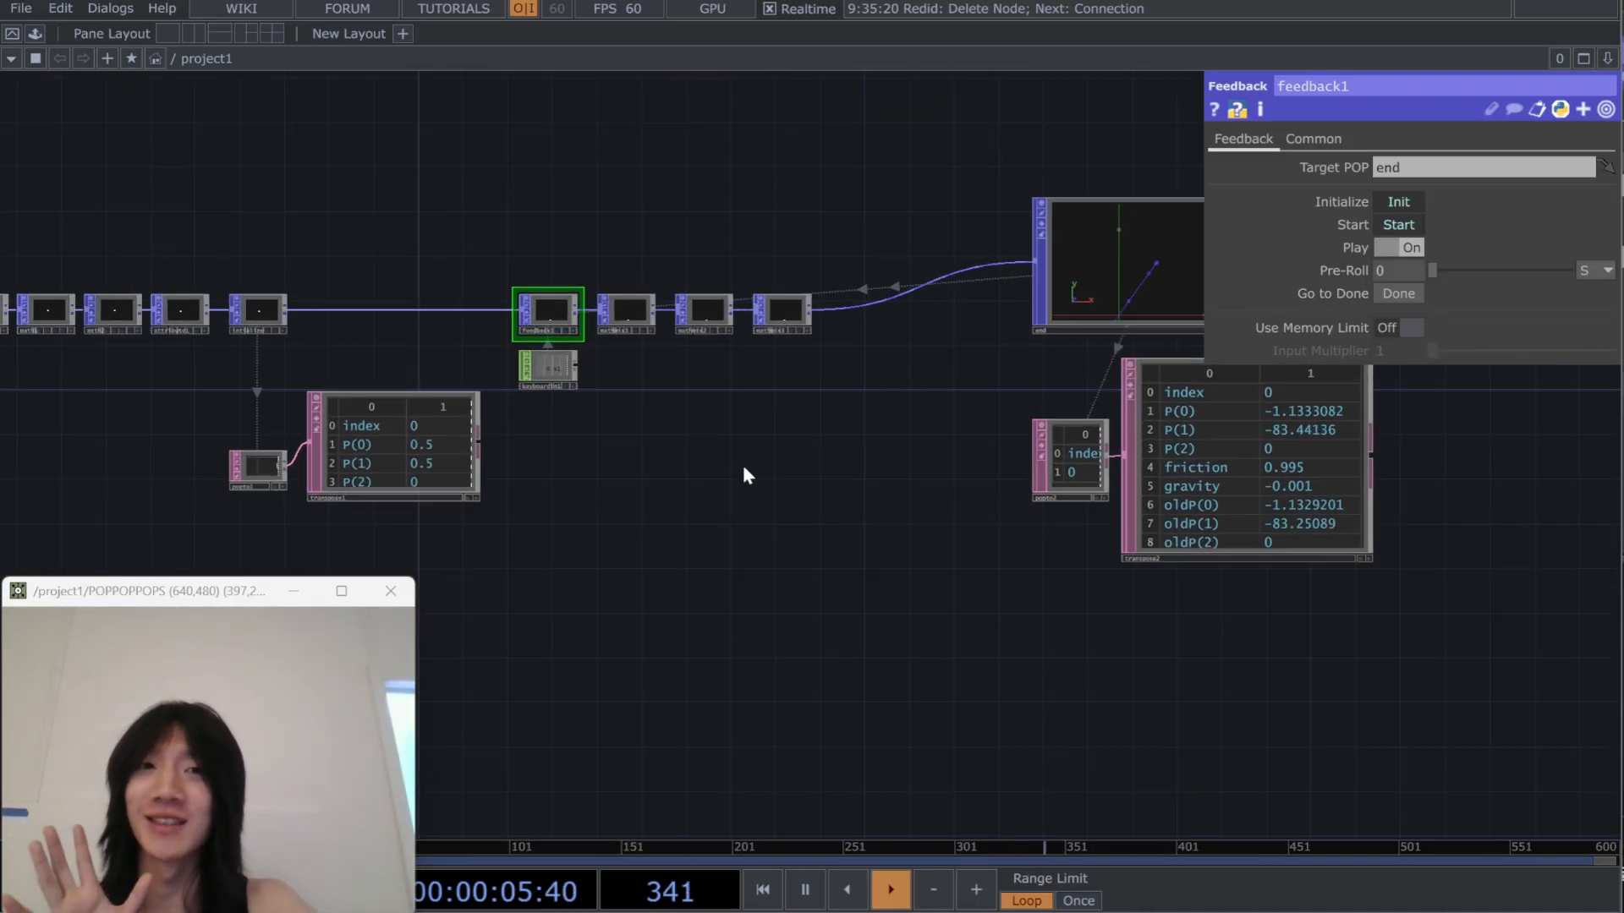
drag(838, 499, 941, 494)
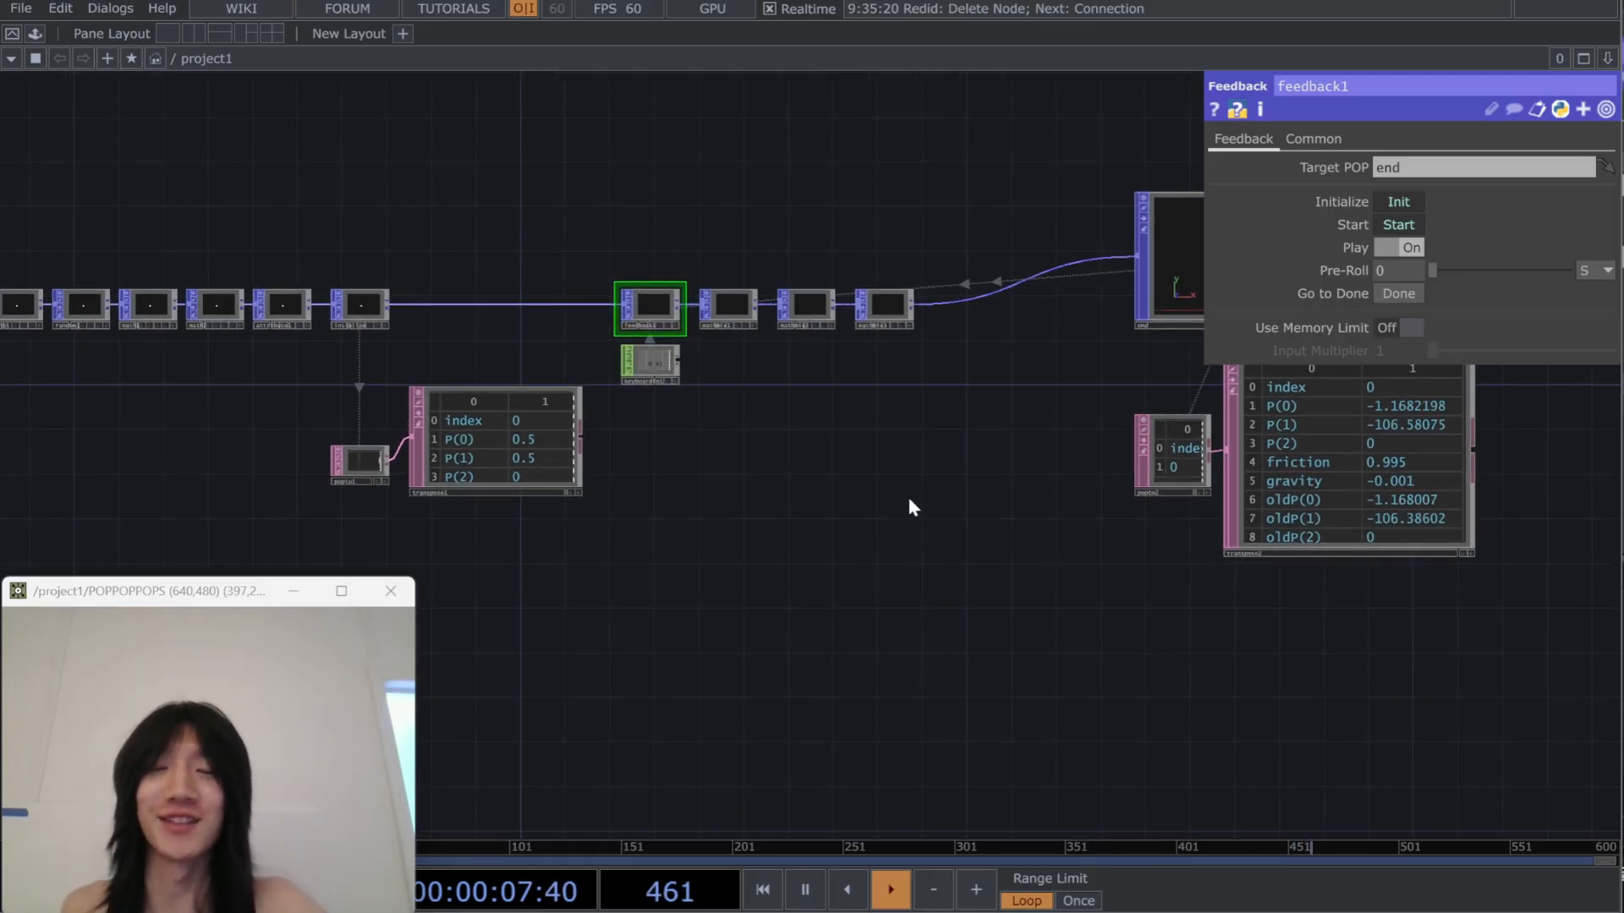
Try adding two extra points in point1, and remove them again
drag(368, 394, 898, 370)
scroll(631, 365, up, 3)
drag(632, 364, 826, 462)
click(683, 315)
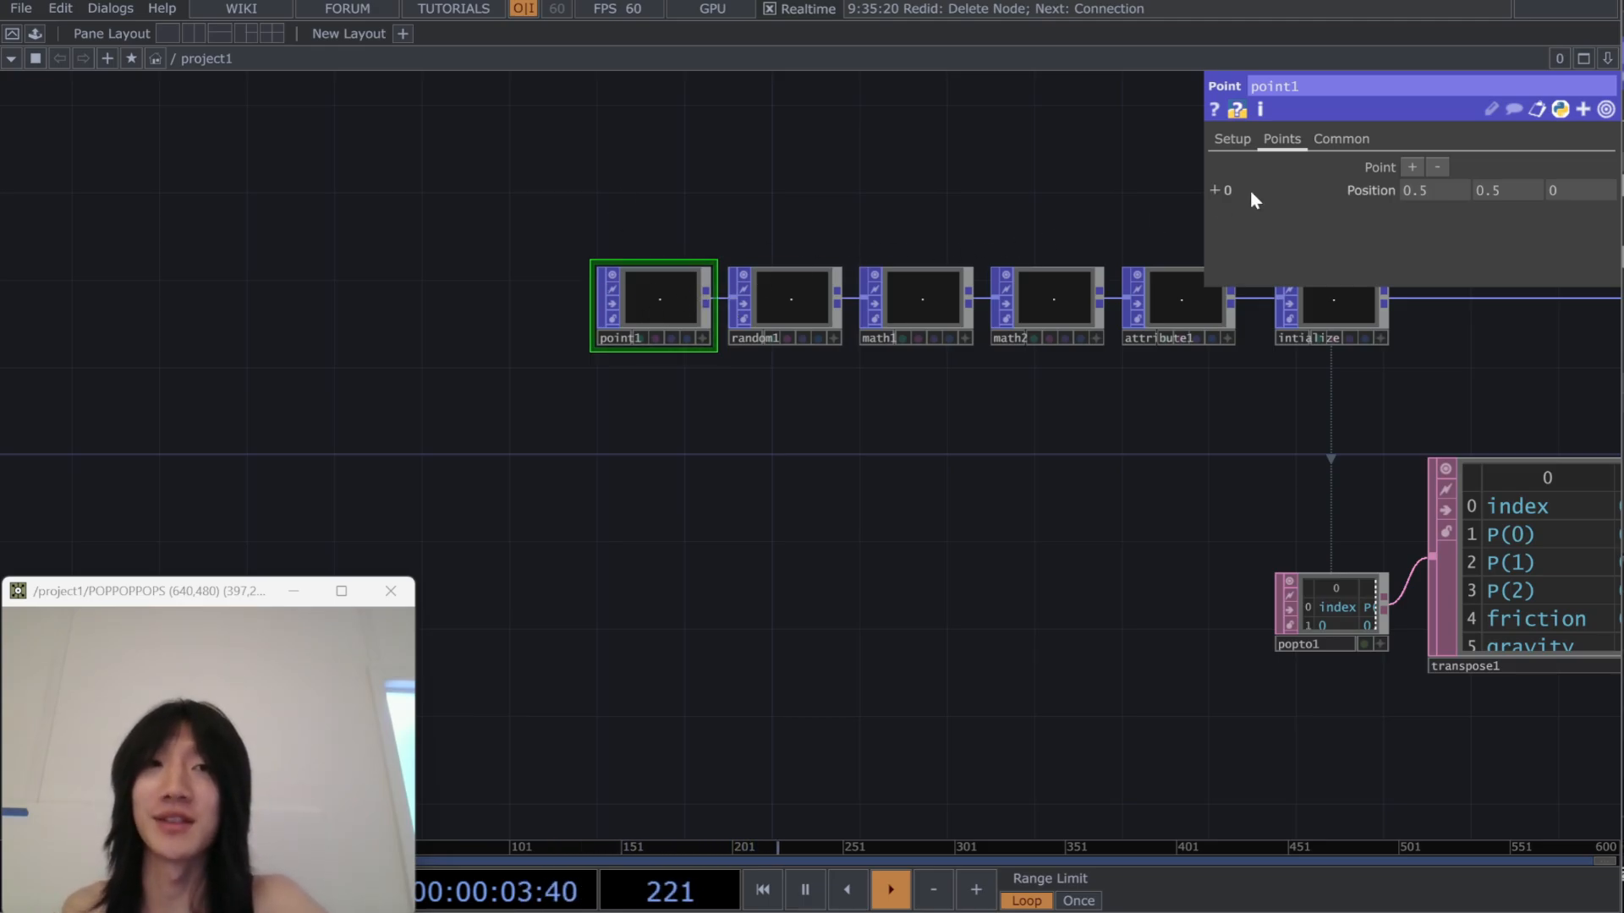
click(1411, 167)
click(1411, 166)
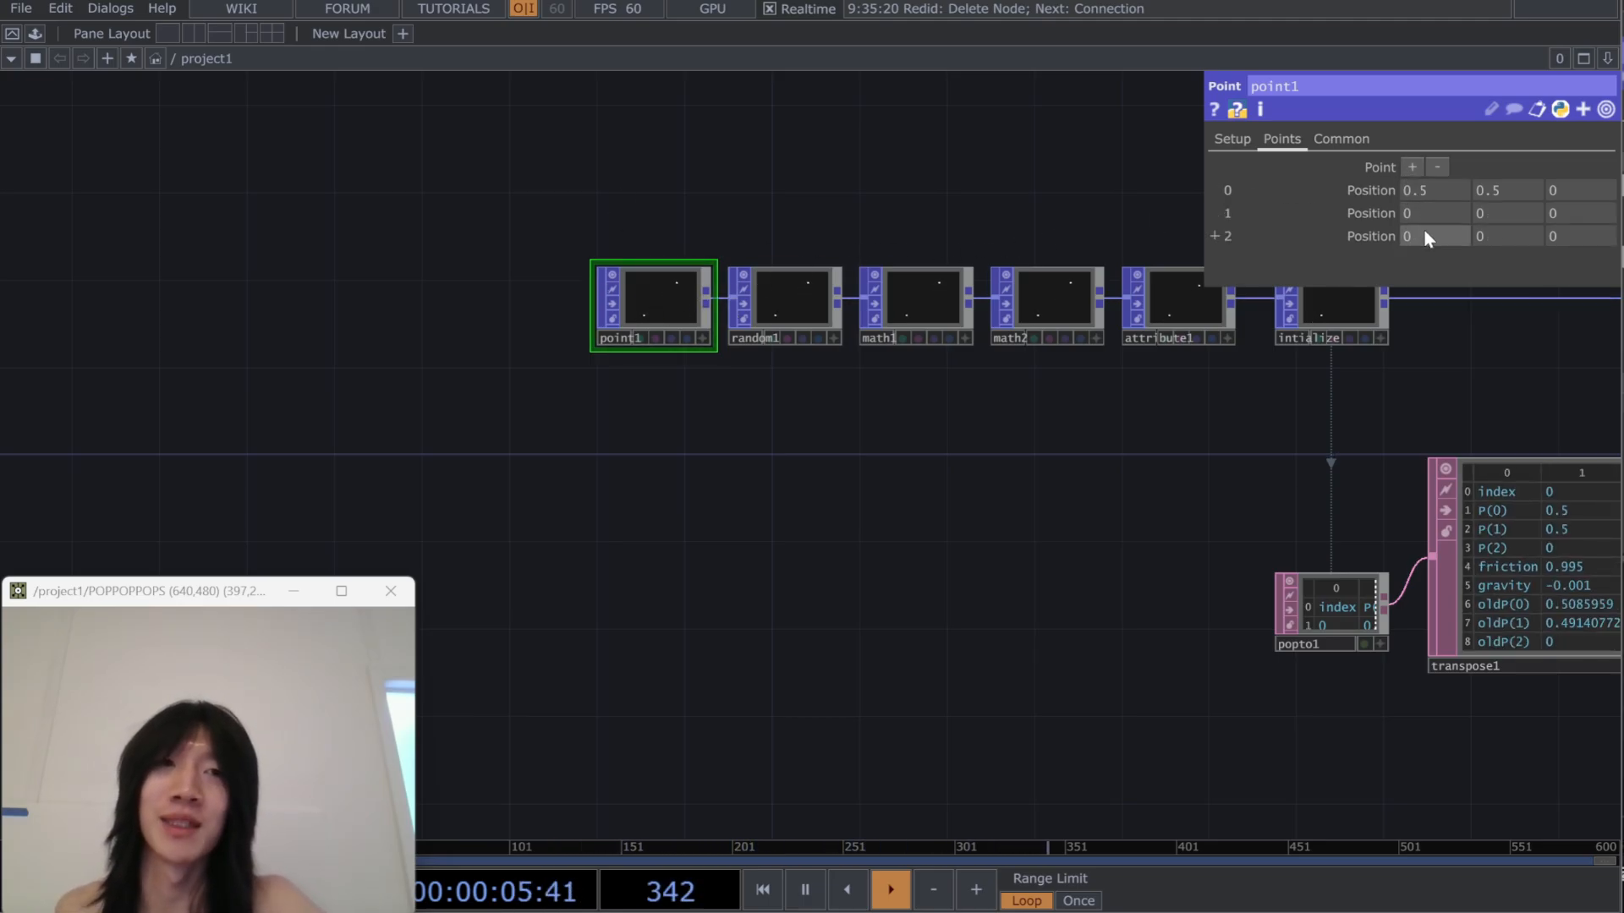
click(1436, 167)
click(1436, 166)
Make room after point1 and insert a Random POP between point1 and random1
drag(684, 319, 381, 319)
right_click(567, 310)
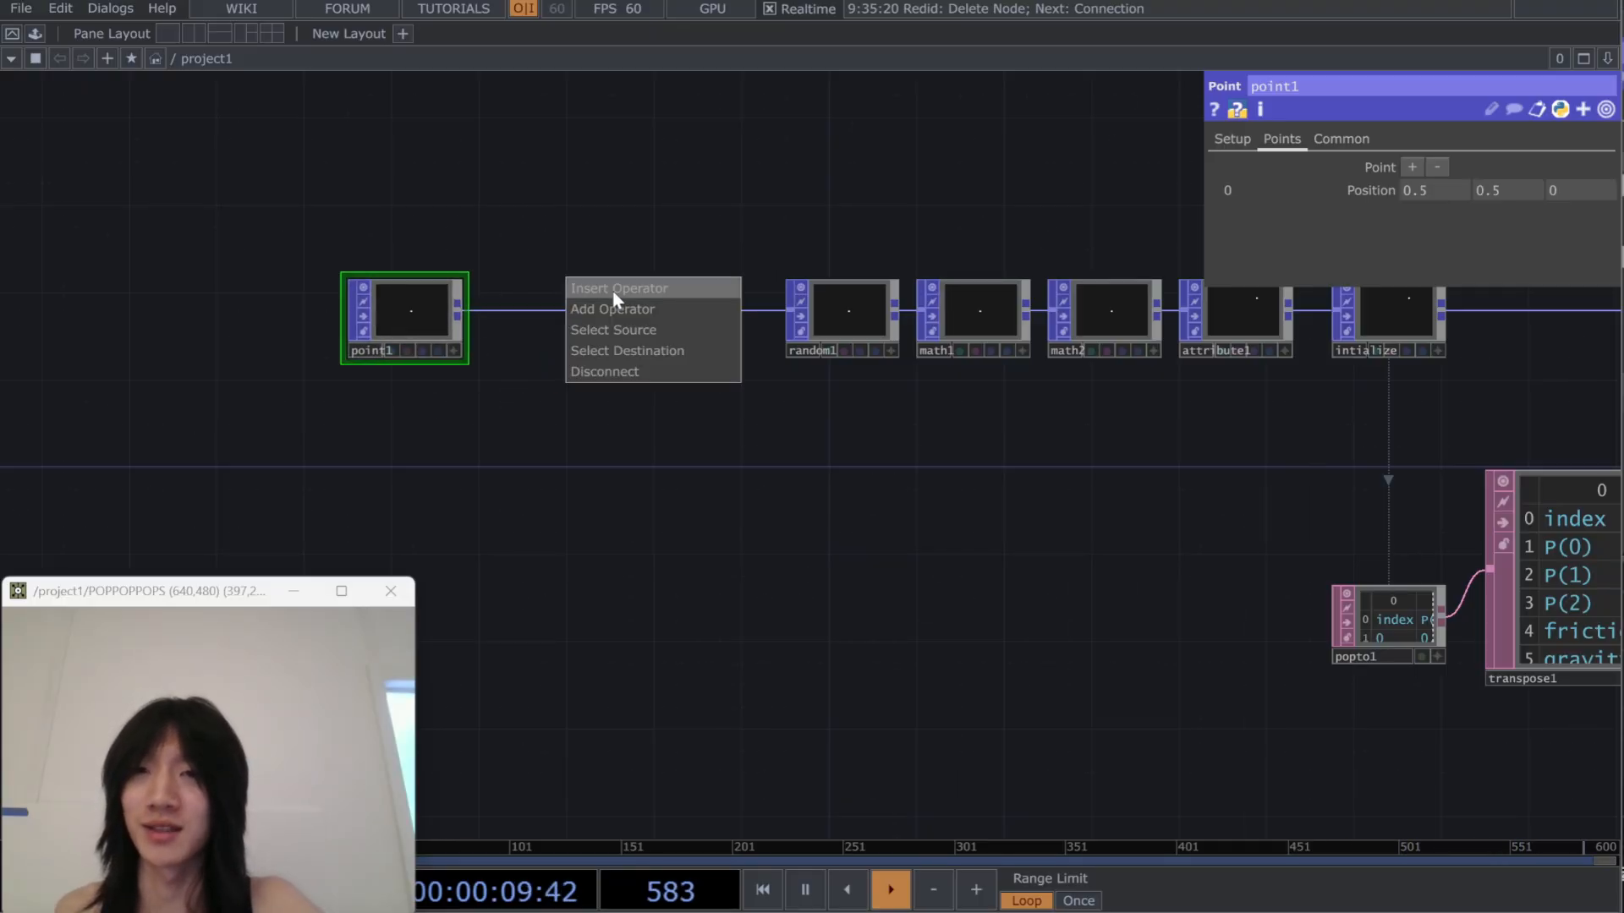
click(616, 292)
text(ran)
key(Return)
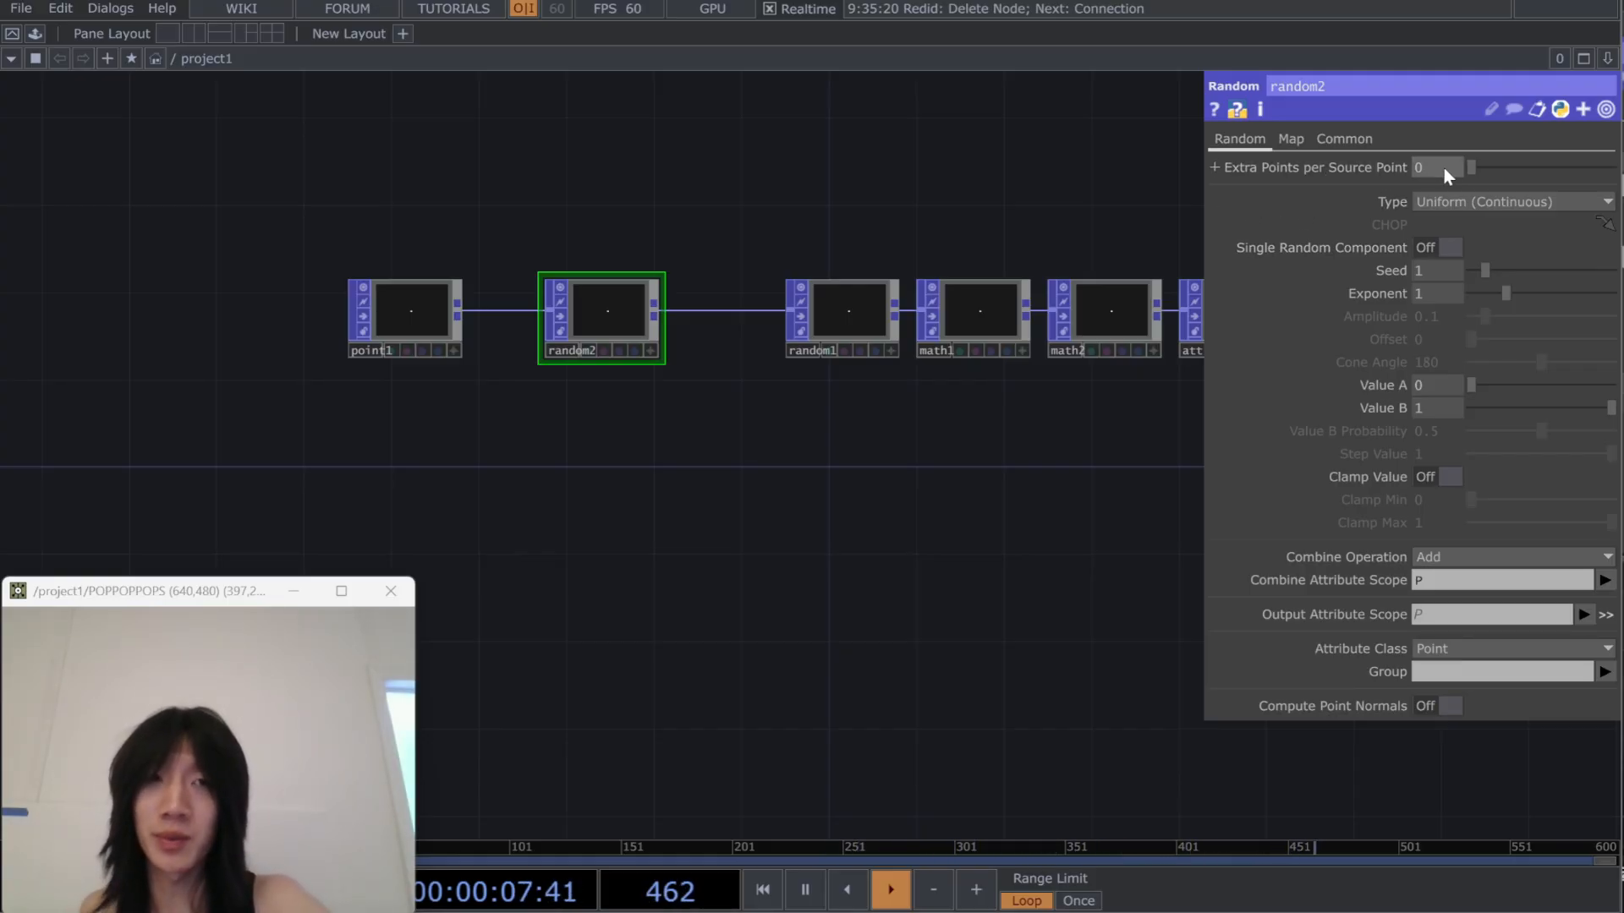
Set random2's Extra Points per Source Point to 10, Value A to -0.2 and Value B to 0.2
key(Return)
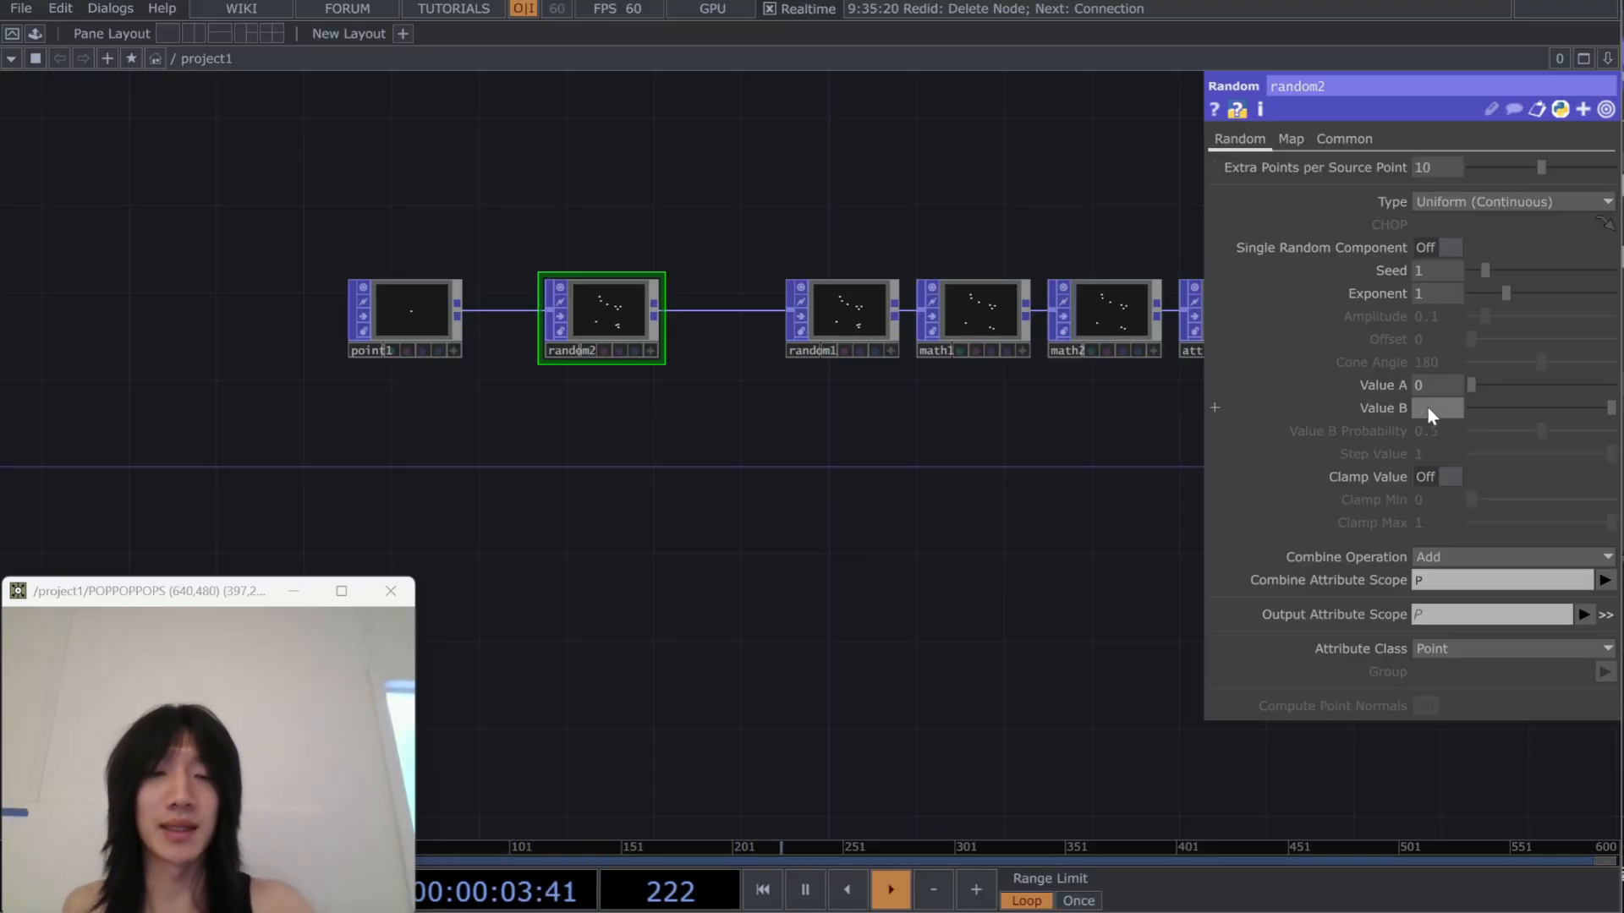
key(Return)
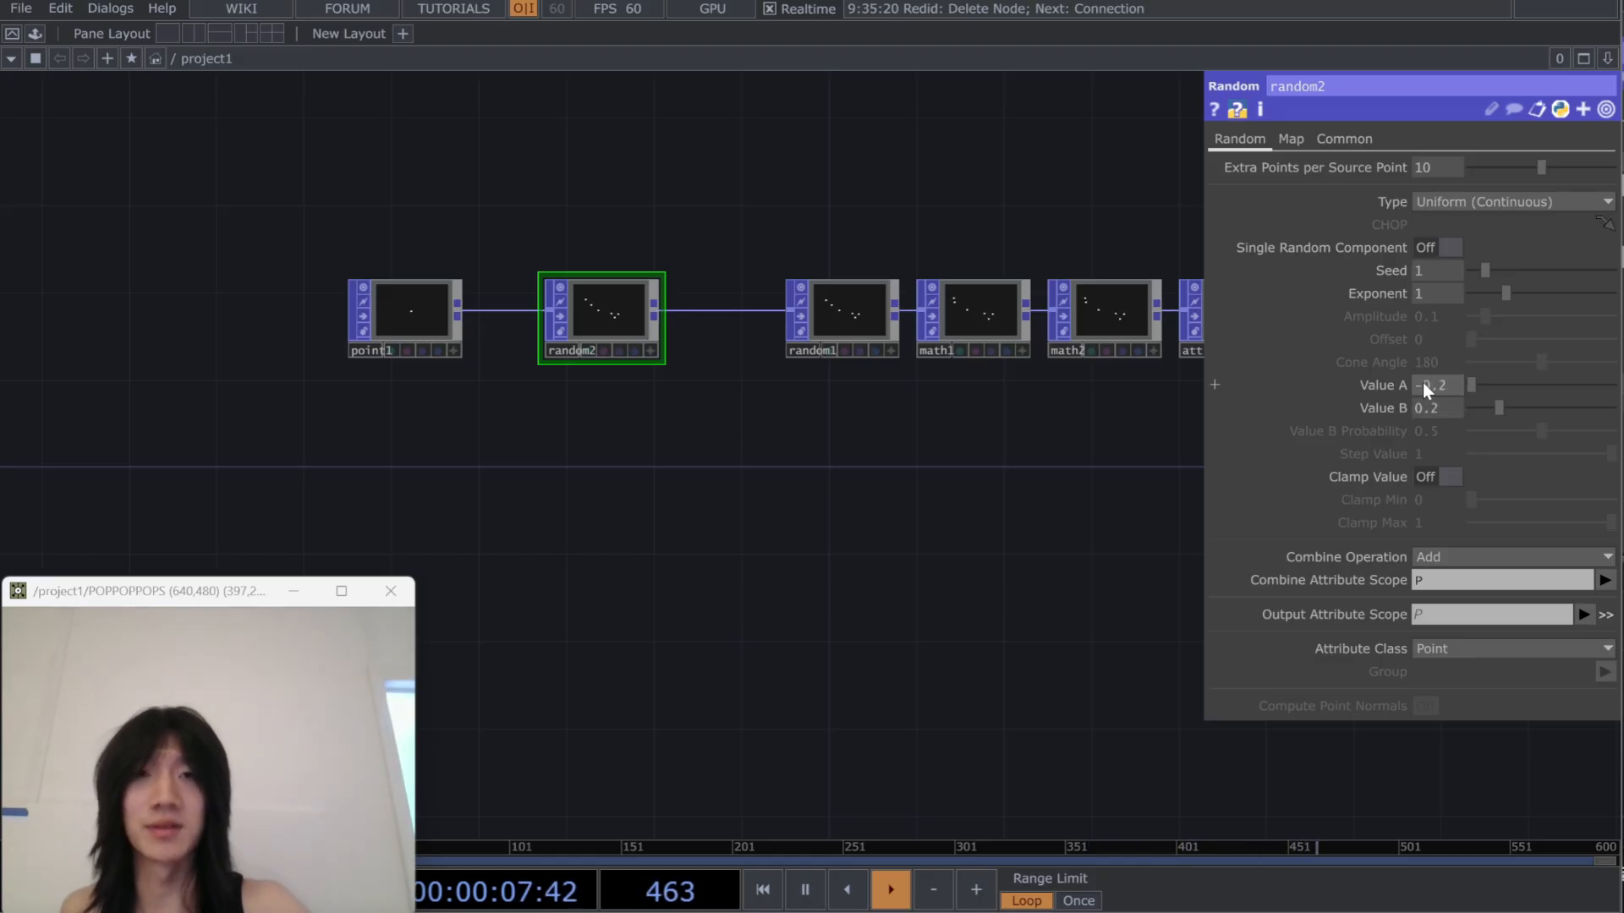
Review random1's parameters and examine how the multiplied points move through the chain to the end node
drag(1067, 504, 777, 501)
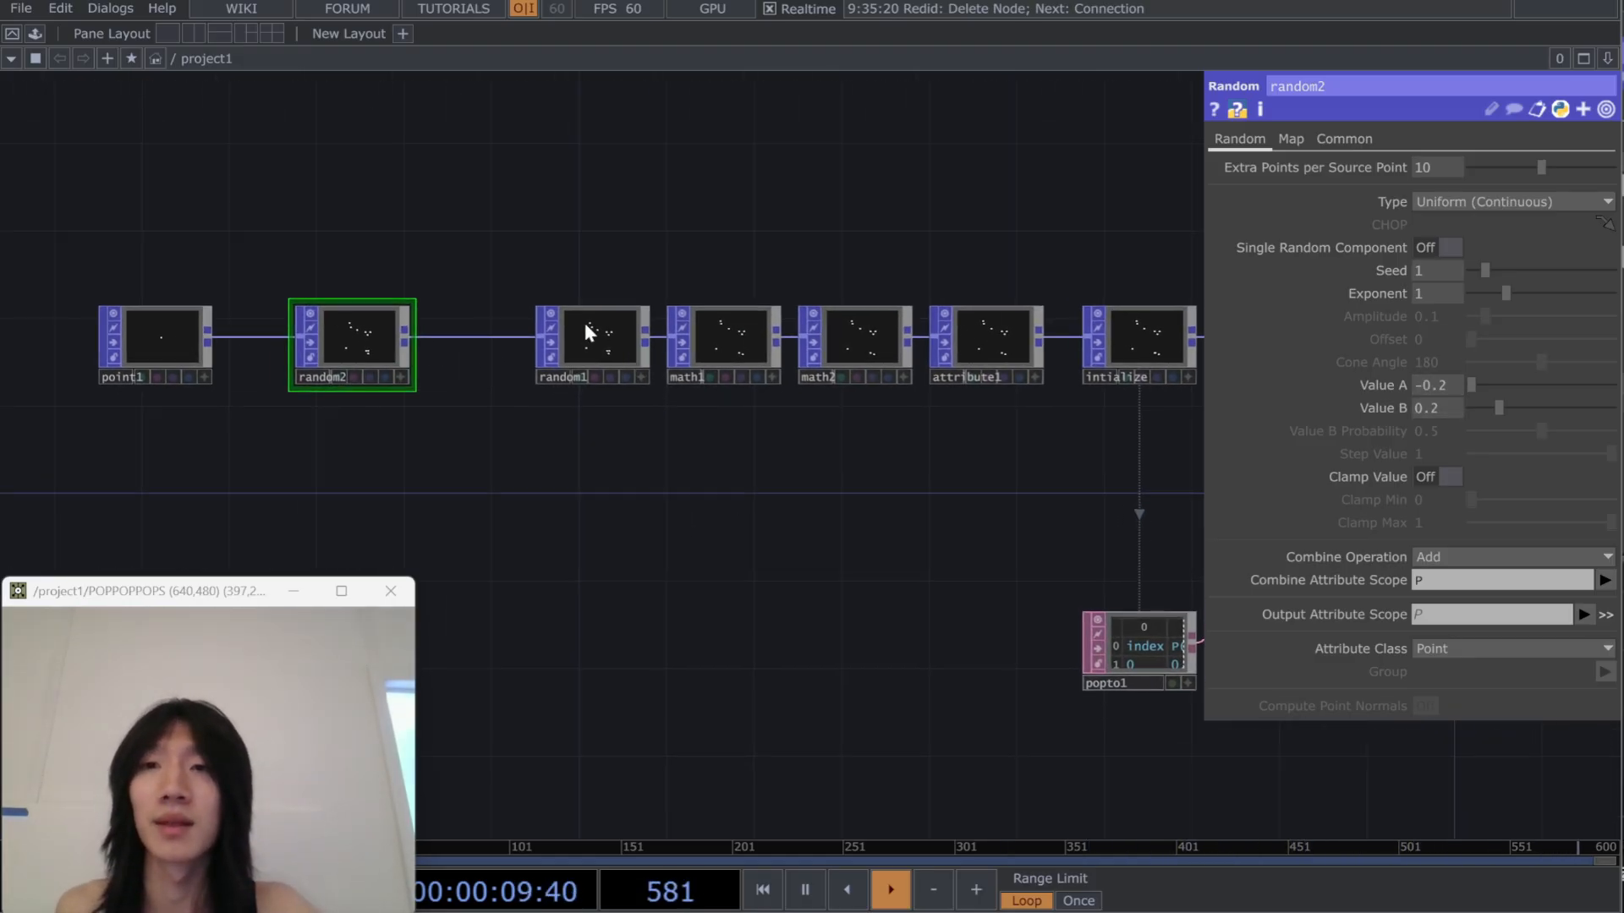
click(585, 330)
scroll(674, 566, down, 5)
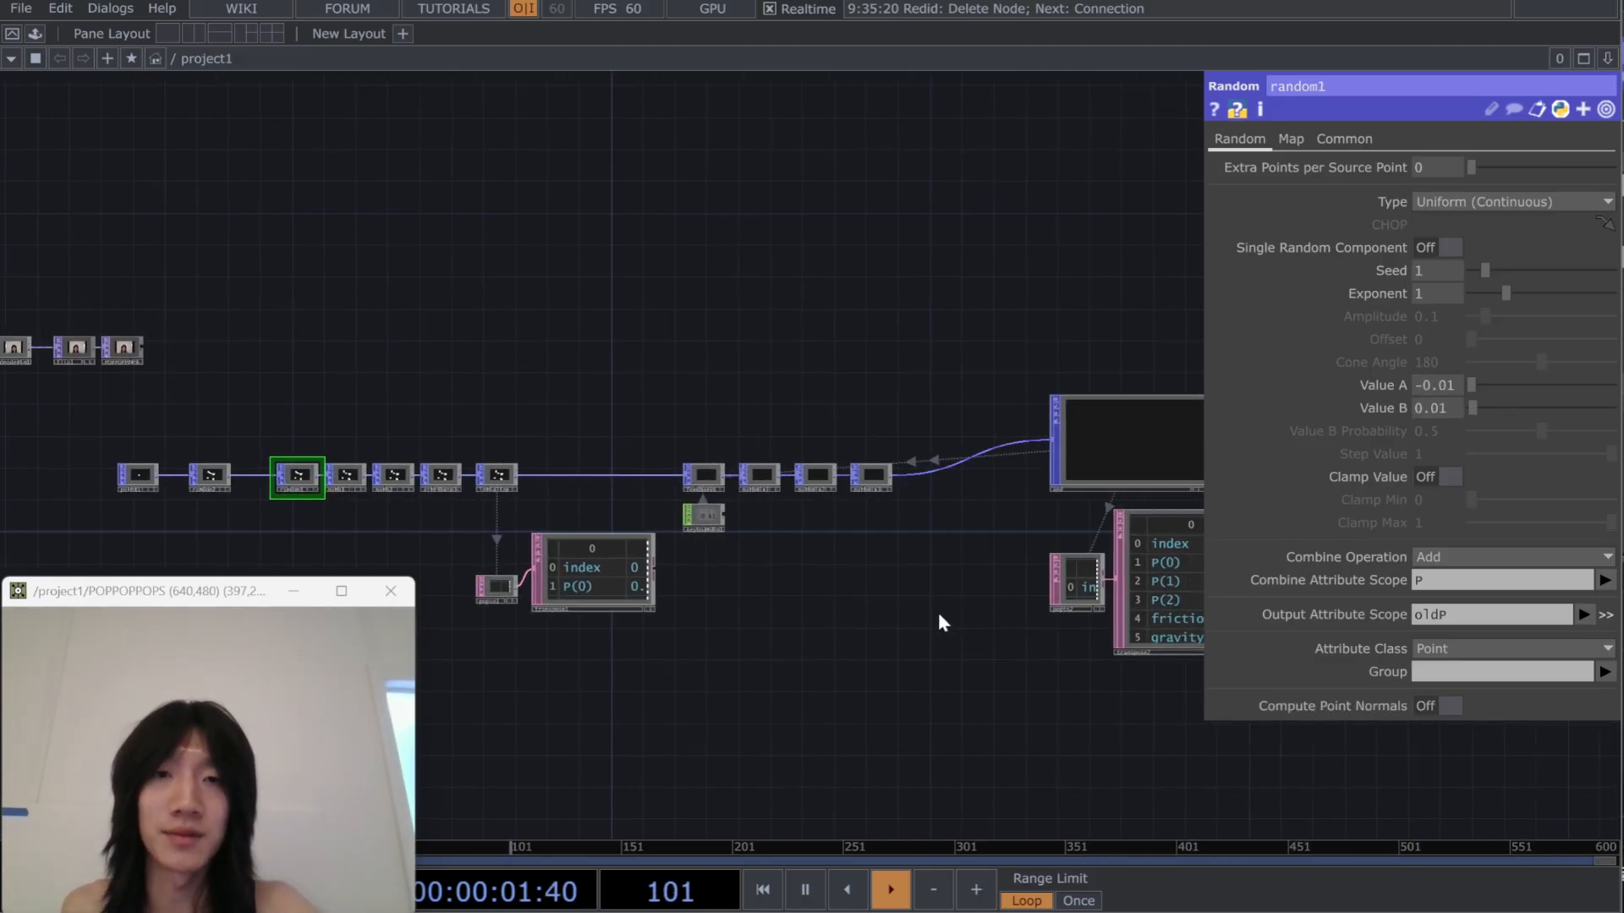
scroll(951, 603, up, 3)
drag(1023, 518, 838, 539)
scroll(837, 525, up, 2)
drag(744, 497, 580, 531)
drag(884, 419, 576, 531)
drag(473, 562, 552, 475)
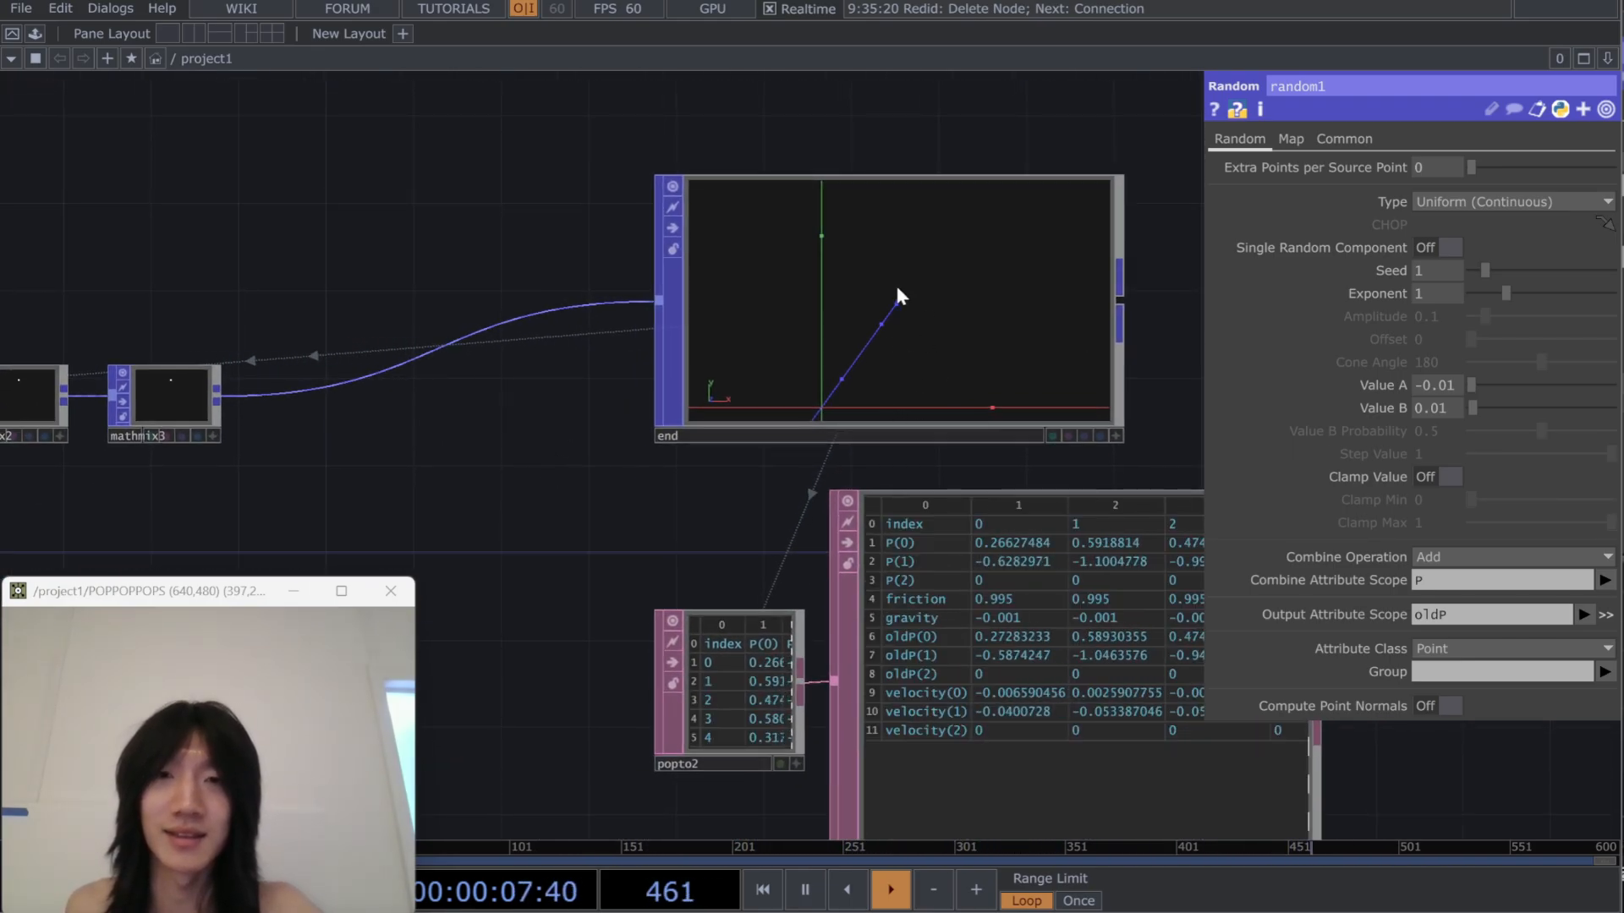
scroll(581, 518, down, 2)
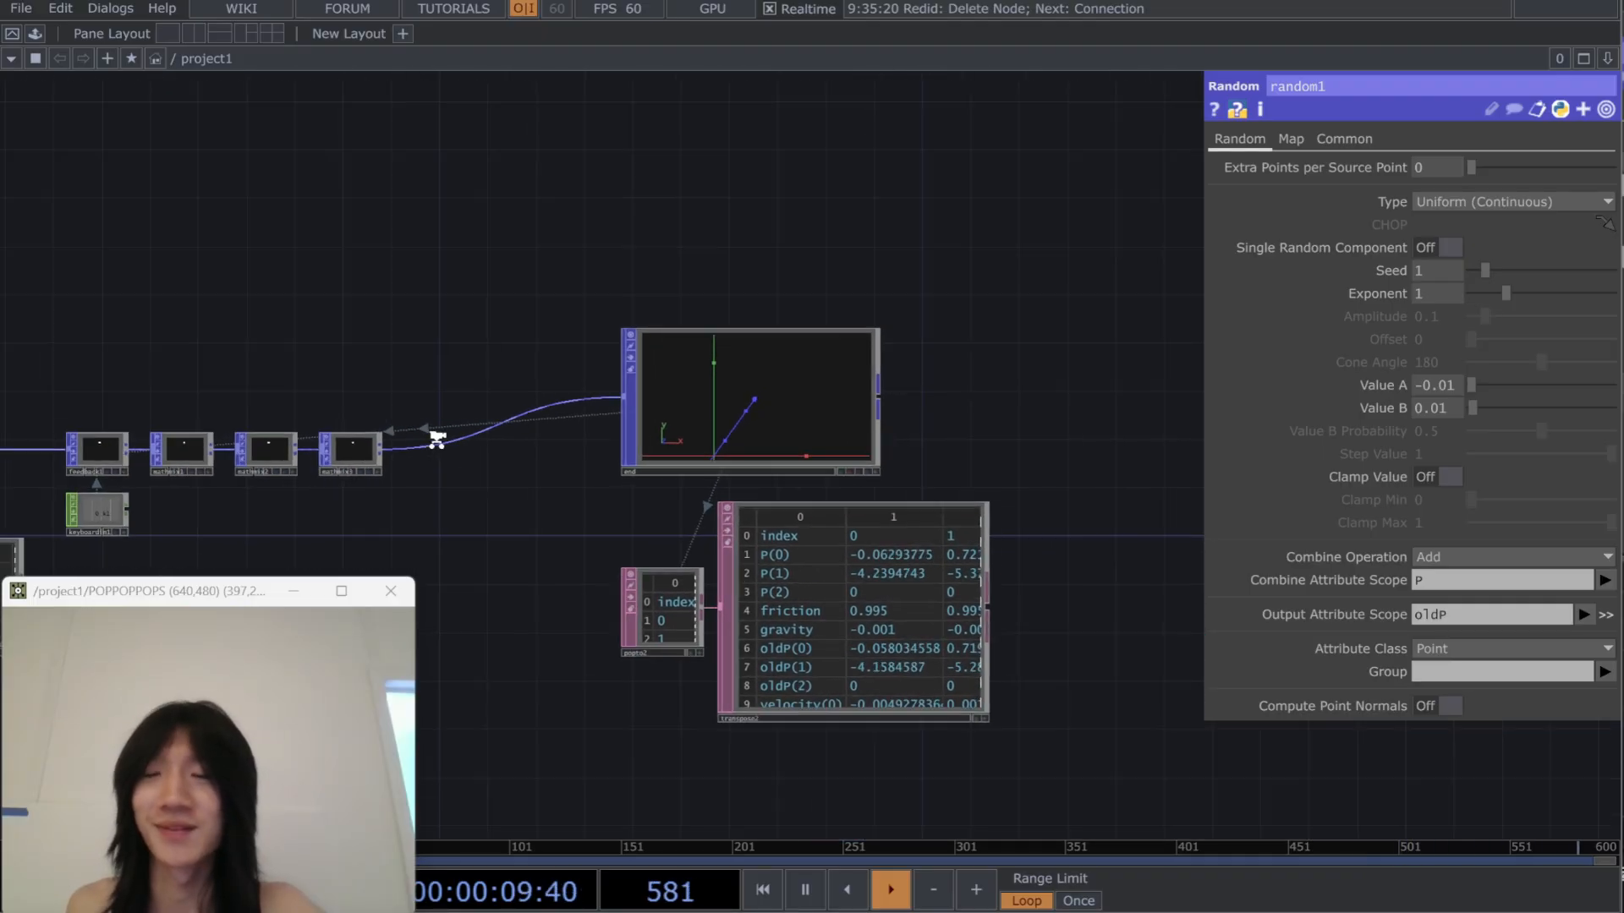
scroll(441, 453, down, 1)
drag(420, 268, 680, 187)
drag(770, 491, 1205, 451)
drag(194, 403, 567, 432)
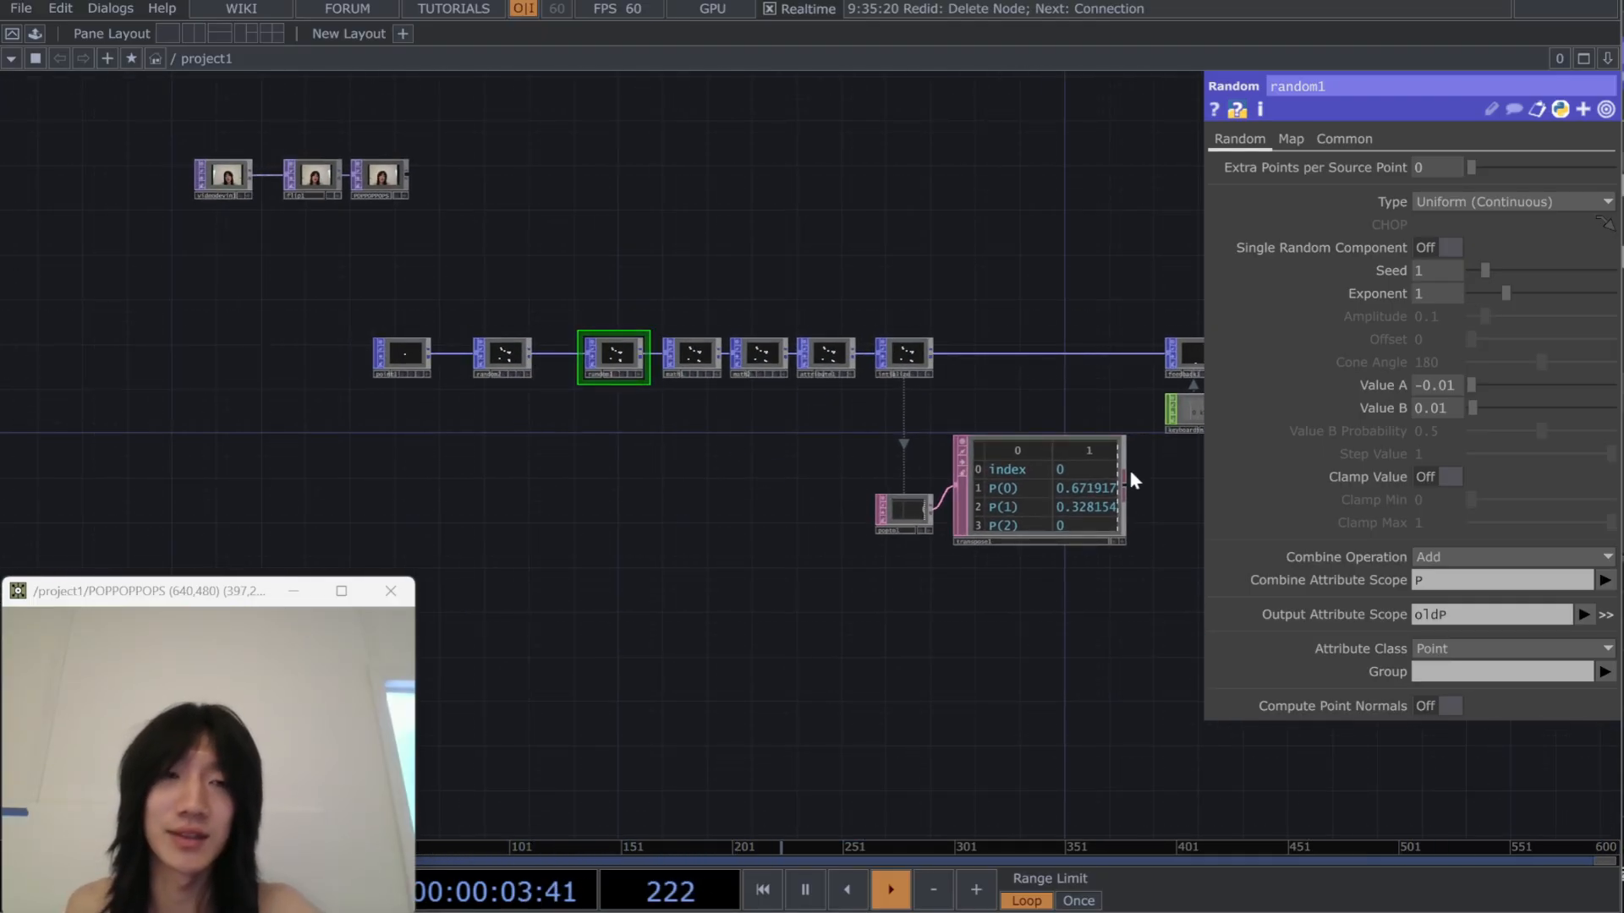
Set random1's Value A to -0.1, Value B to 0.1 and Seed to 4.19
click(1453, 410)
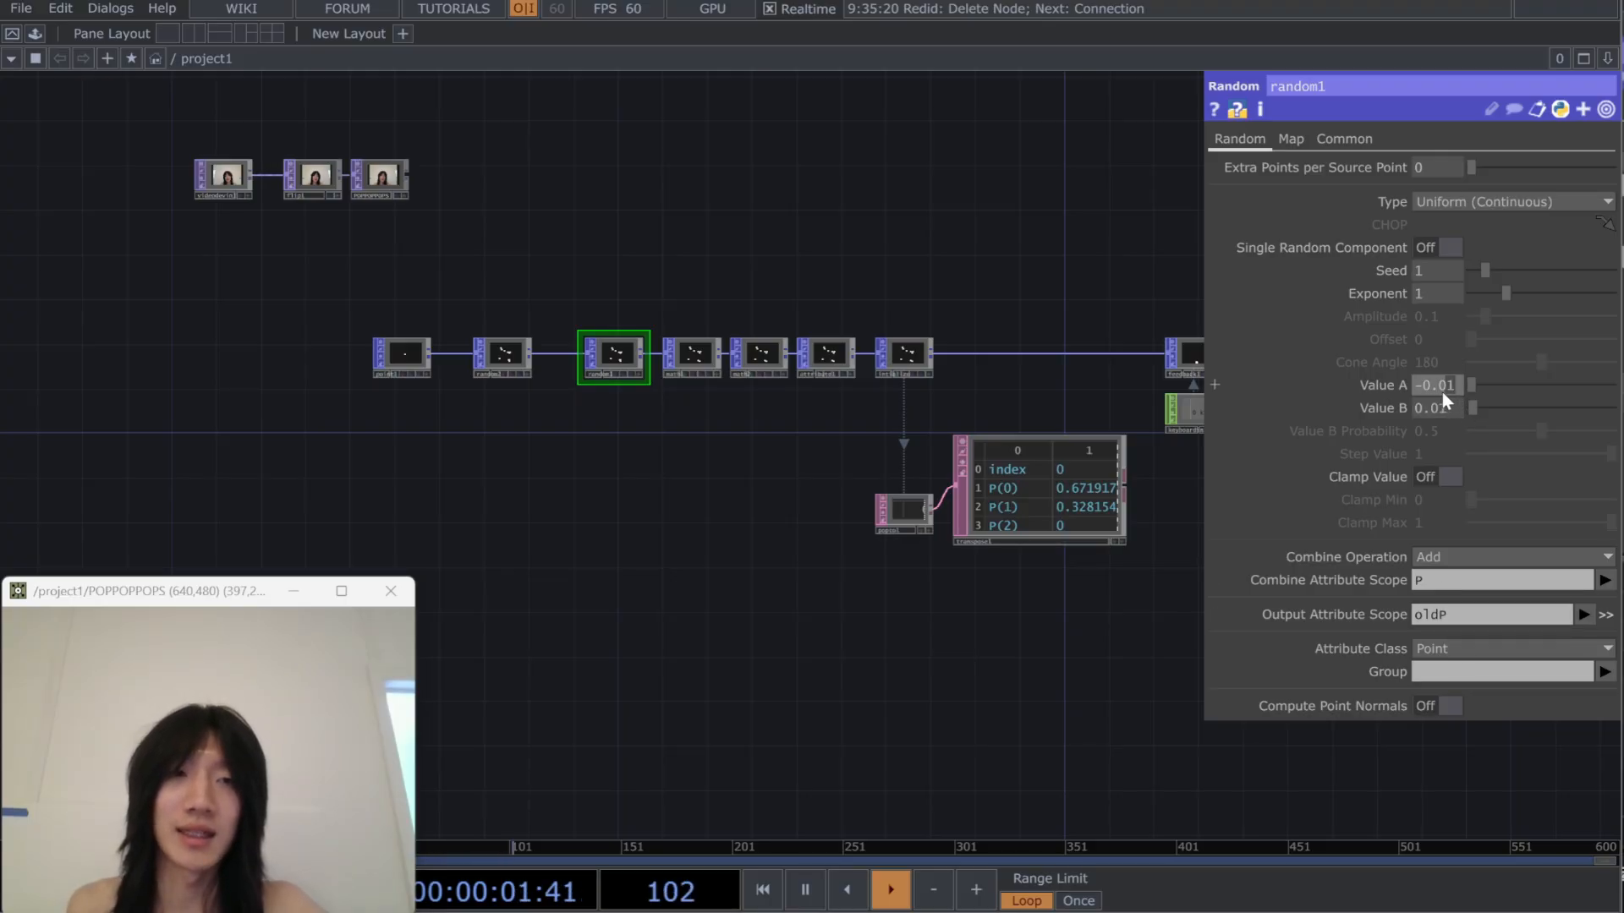
drag(819, 224, 397, 230)
drag(884, 211, 598, 215)
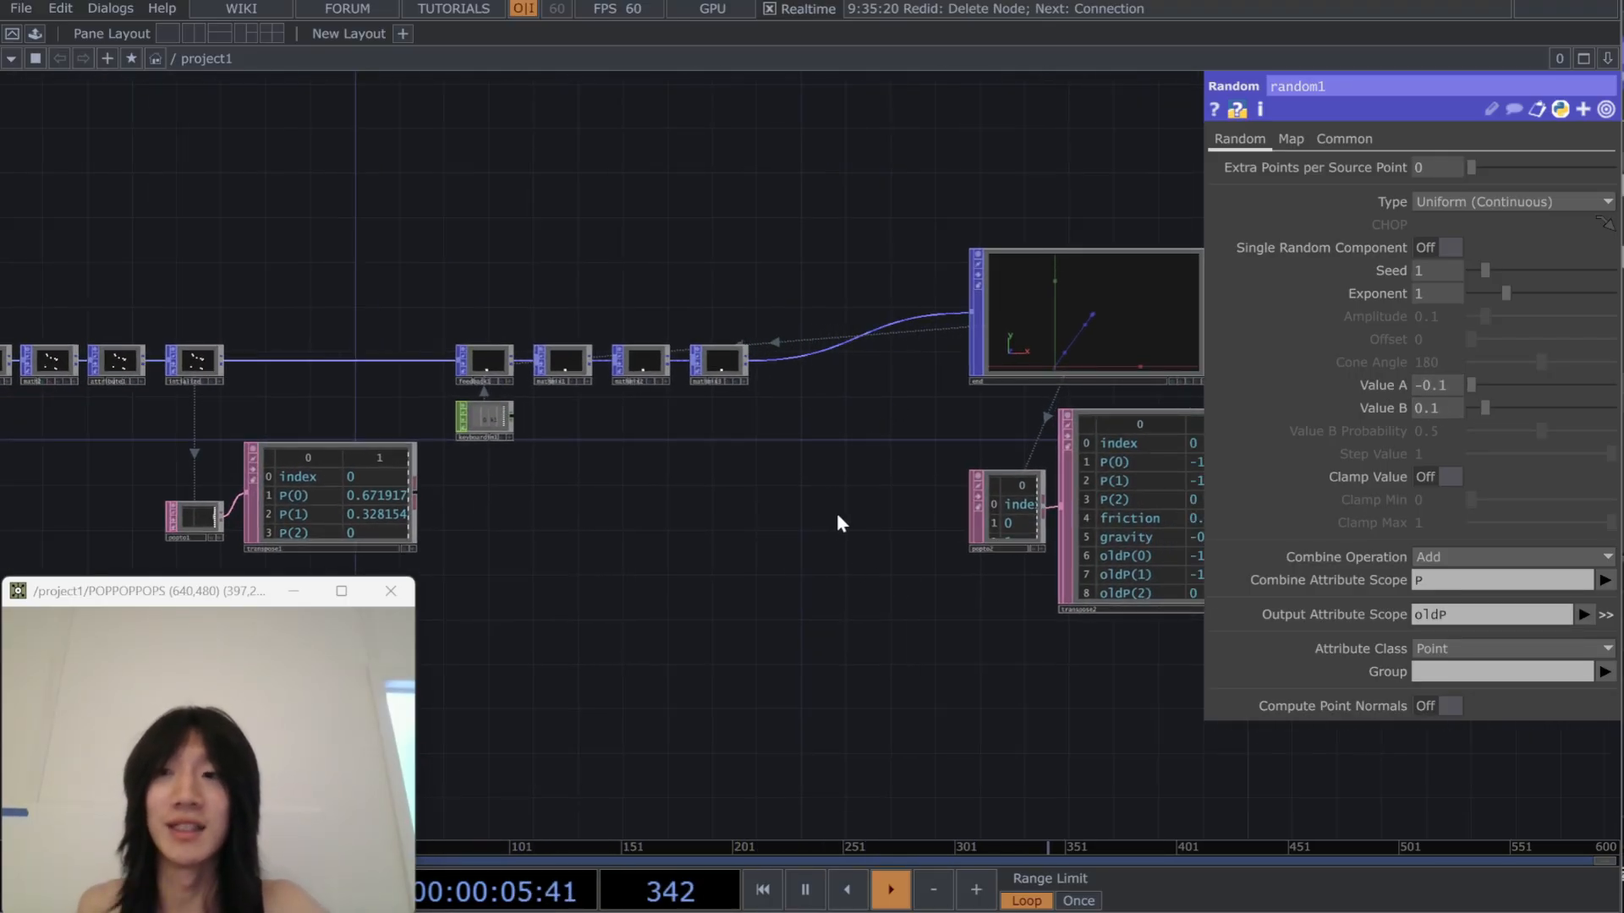
drag(1483, 273, 1532, 265)
Activate the end node's viewer and inspect the motion of the scattered points
scroll(900, 394, up, 3)
drag(900, 394, 713, 484)
scroll(713, 484, up, 2)
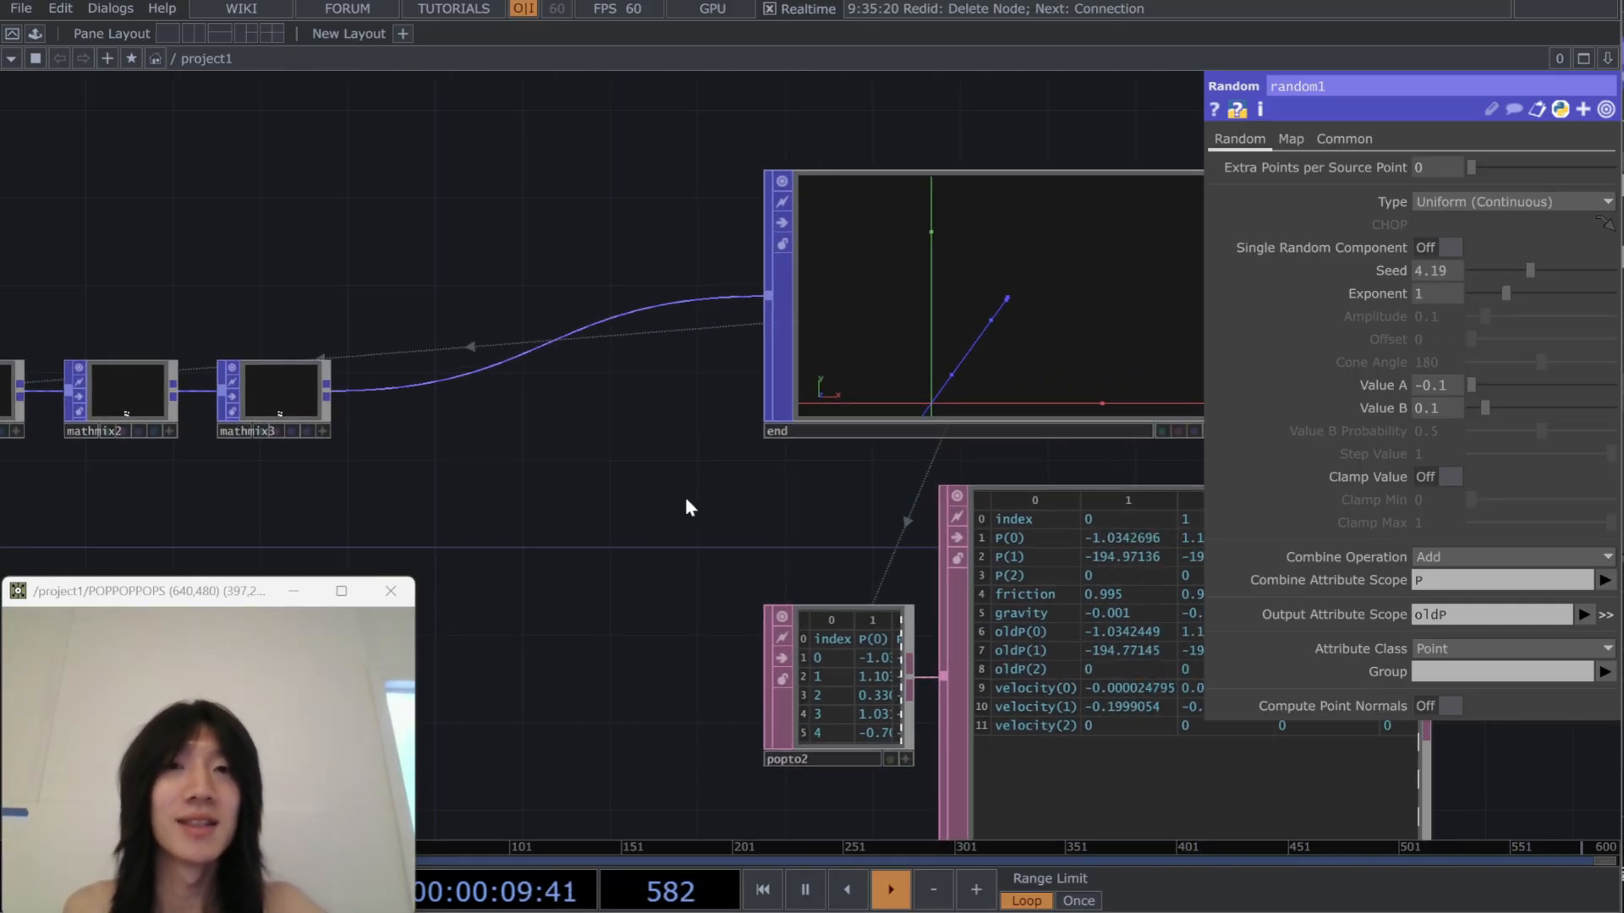
drag(944, 508, 812, 514)
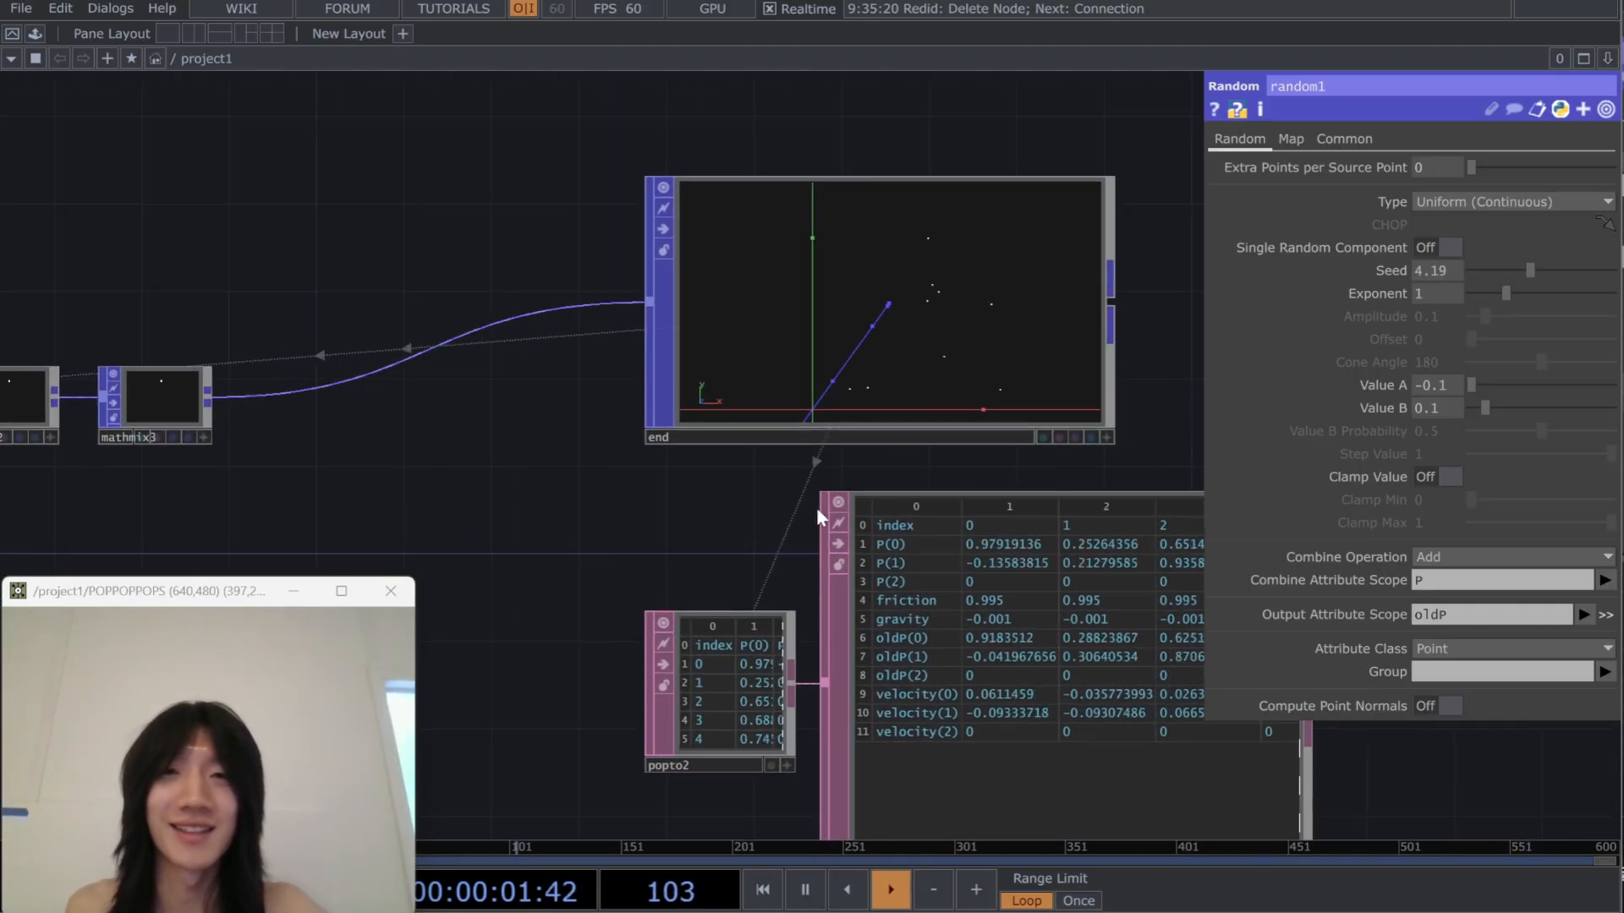
click(1107, 438)
scroll(941, 351, down, 3)
scroll(940, 351, down, 3)
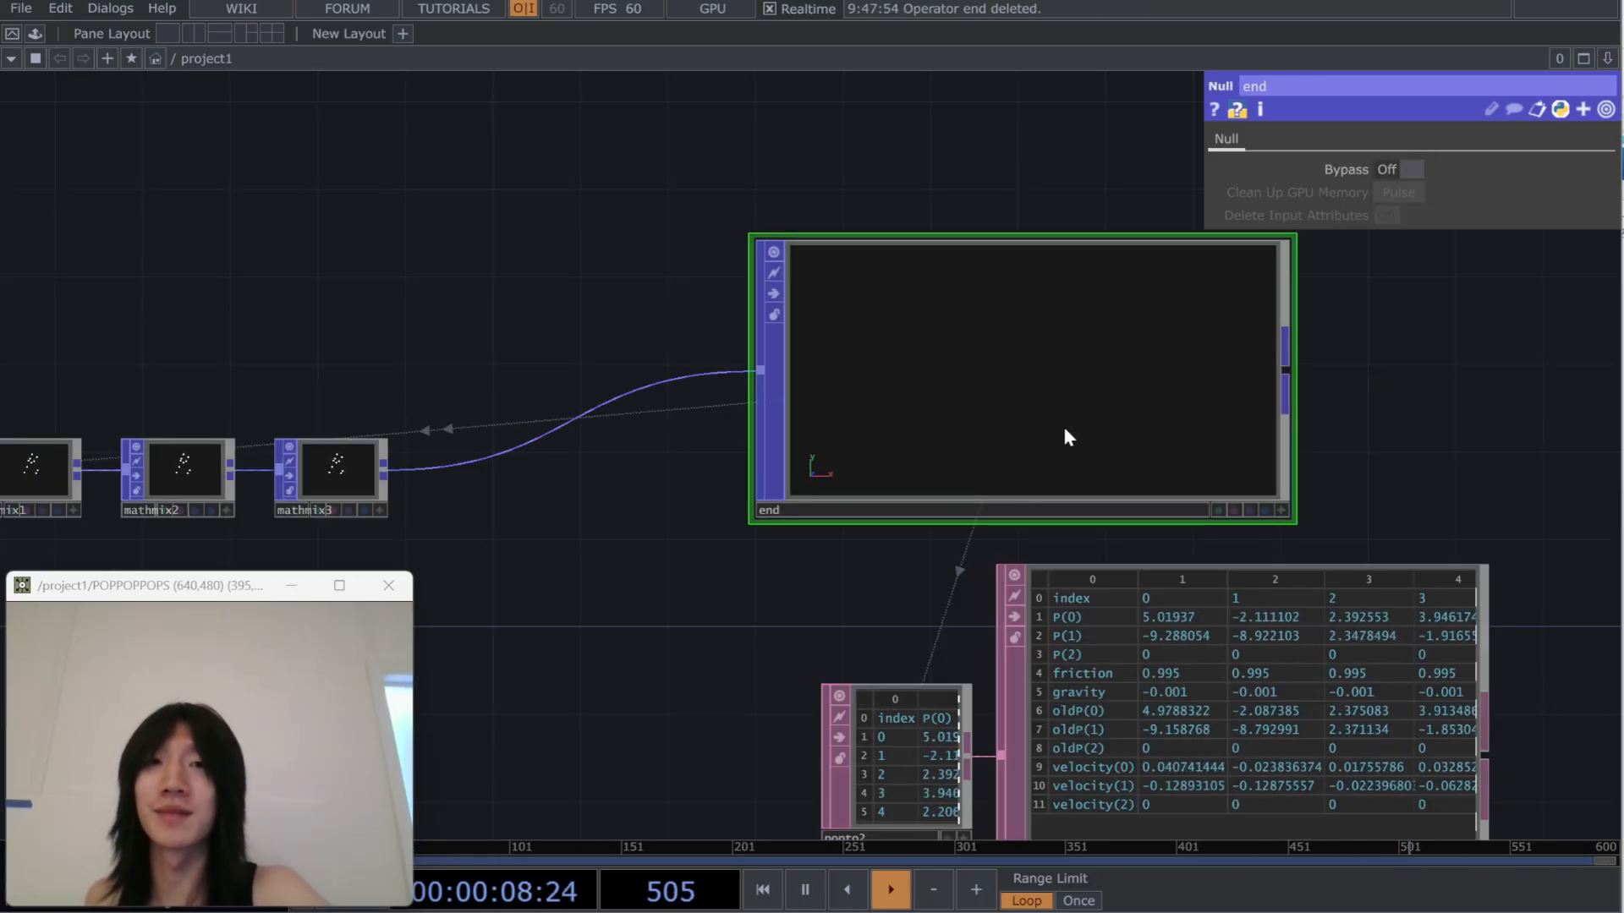
Delete the enlarged end node and place a new Null connected to mathmix3's output
drag(1062, 427, 865, 449)
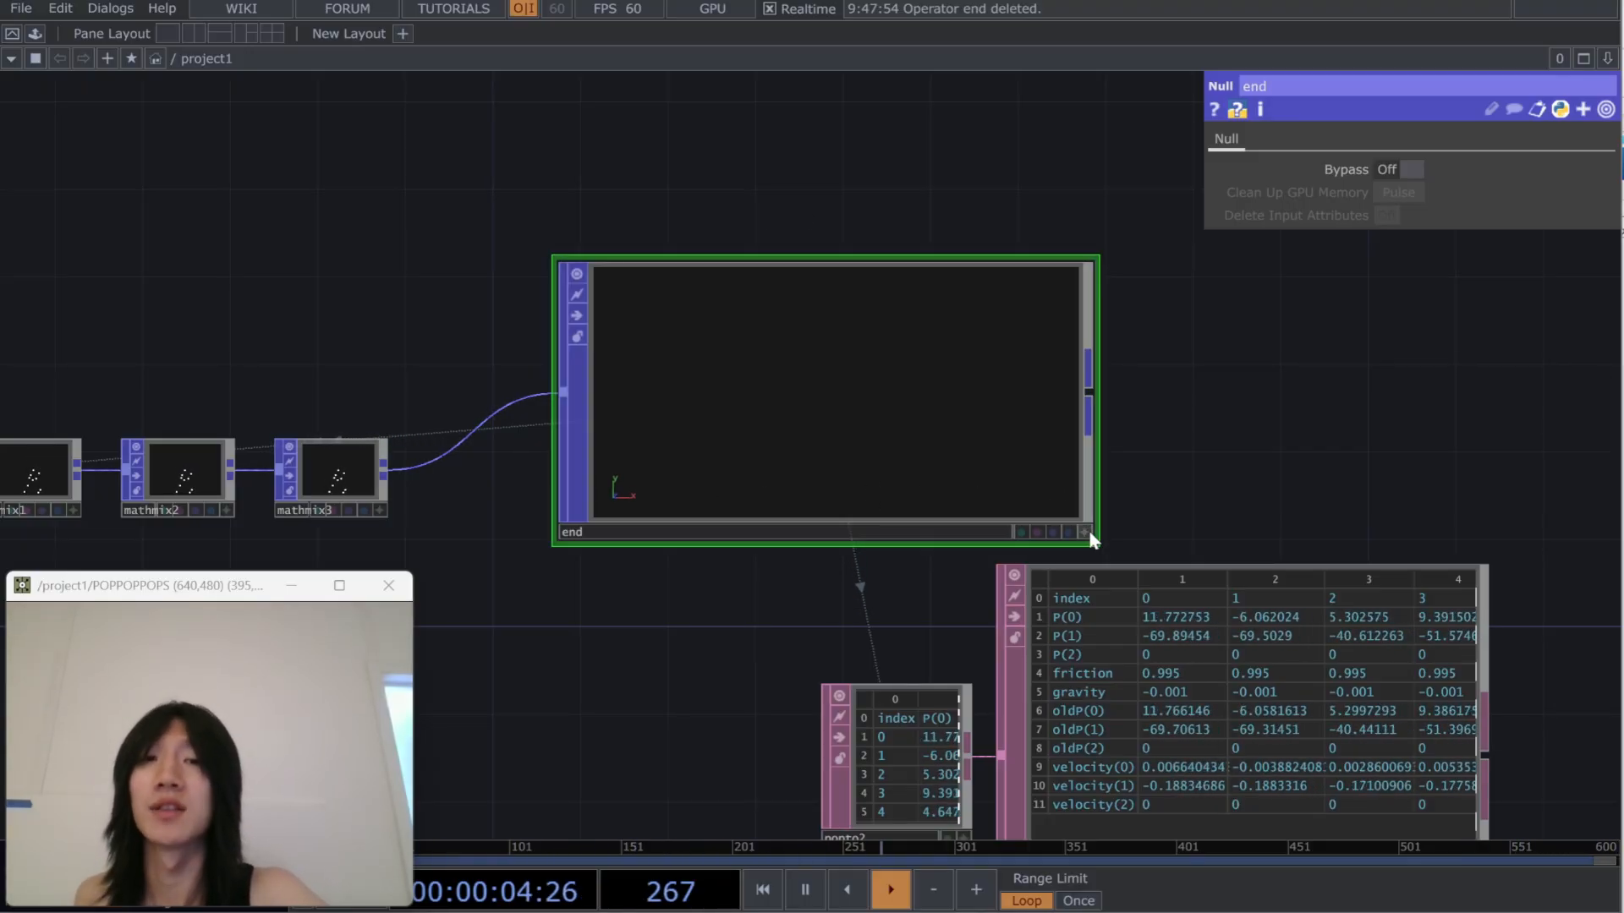
key(Delete)
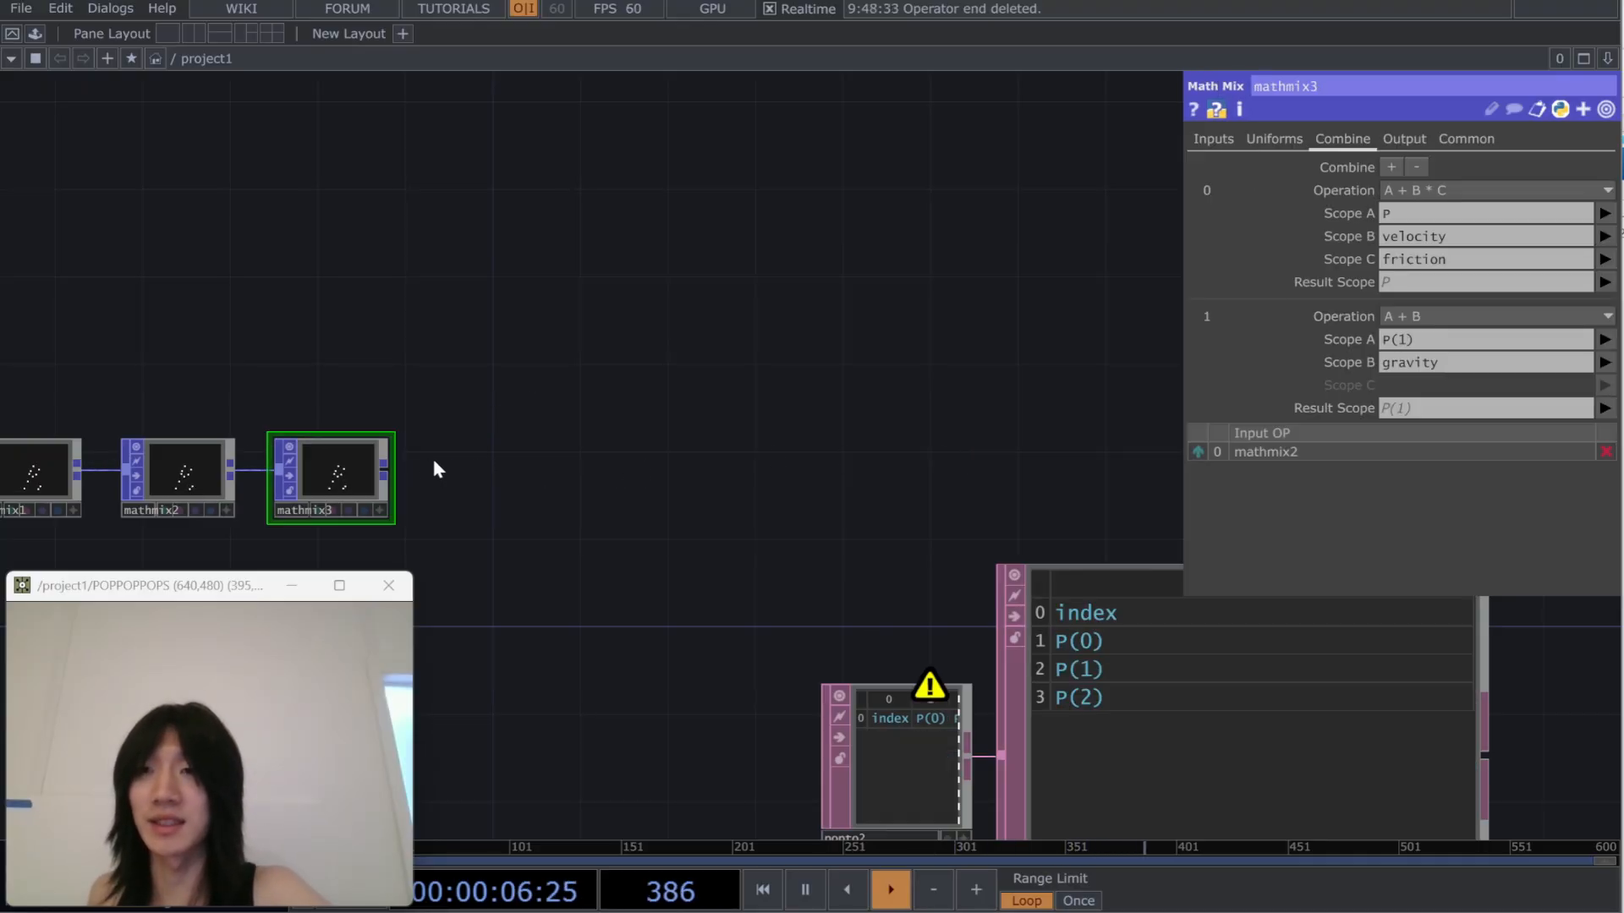
click(738, 489)
click(737, 489)
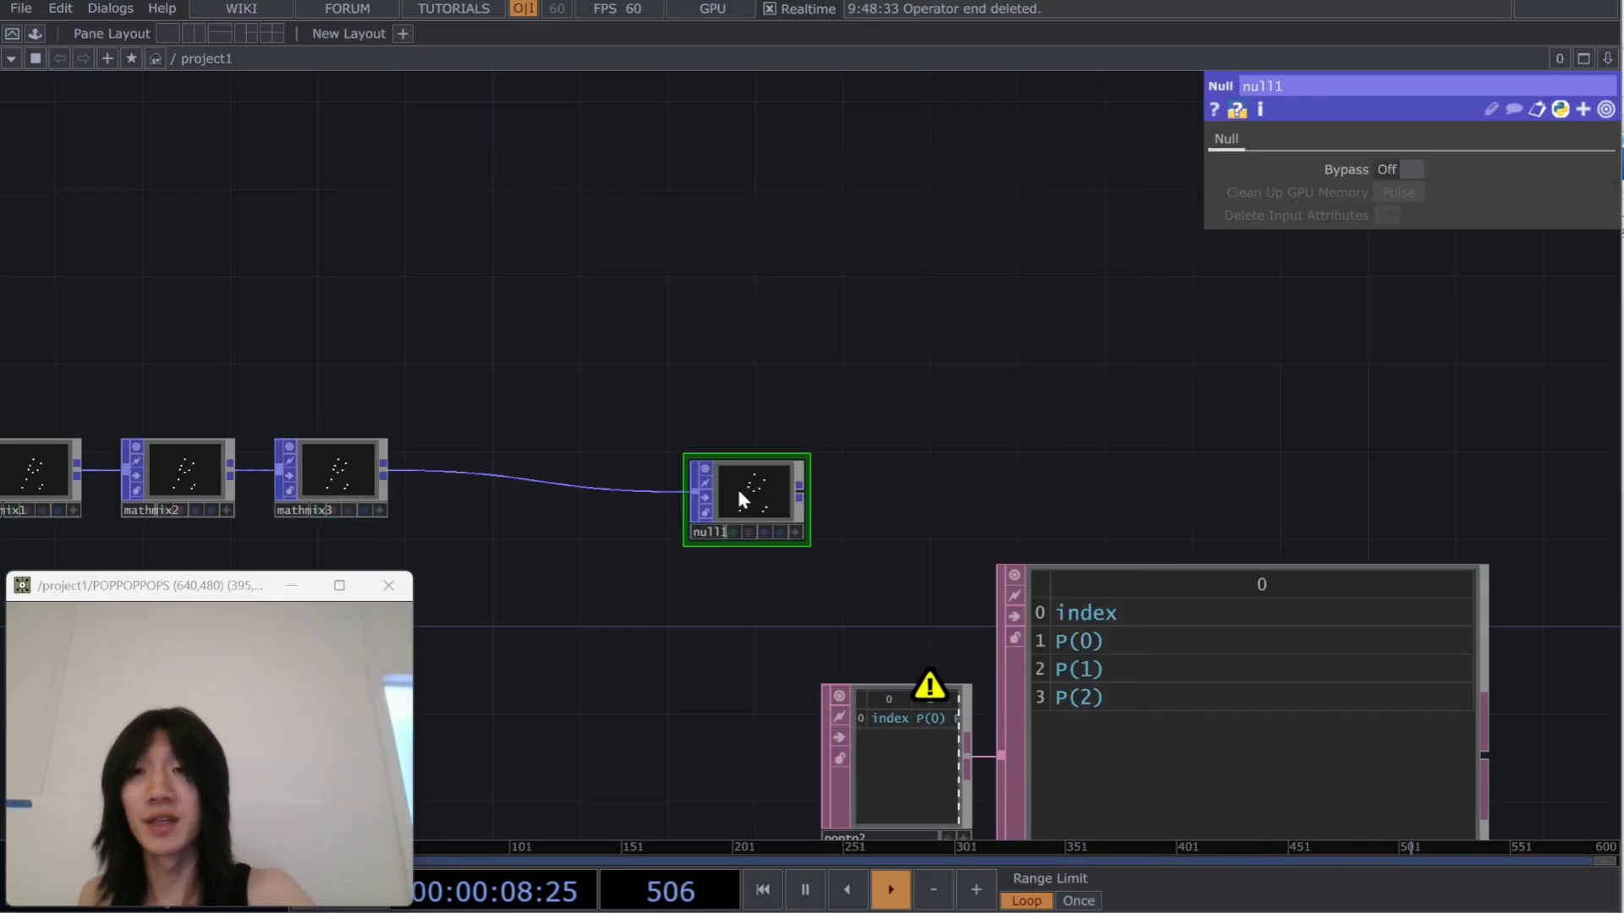
Rename the new Null to end, enlarge the node and make its viewer active
click(701, 531)
text(end)
key(Return)
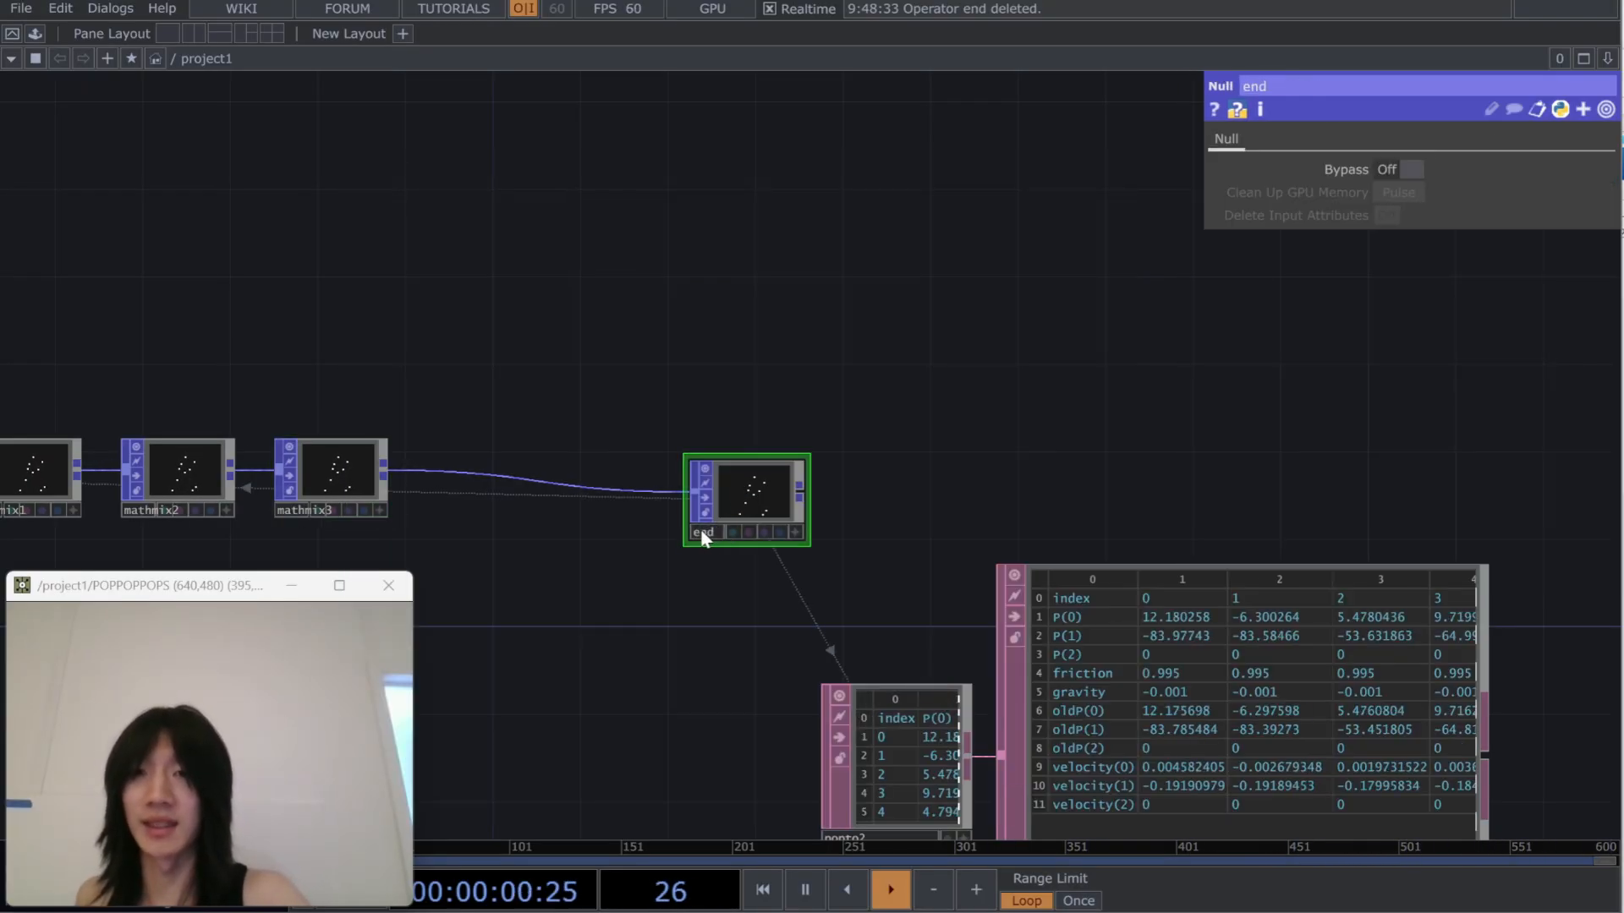
drag(809, 455, 1151, 222)
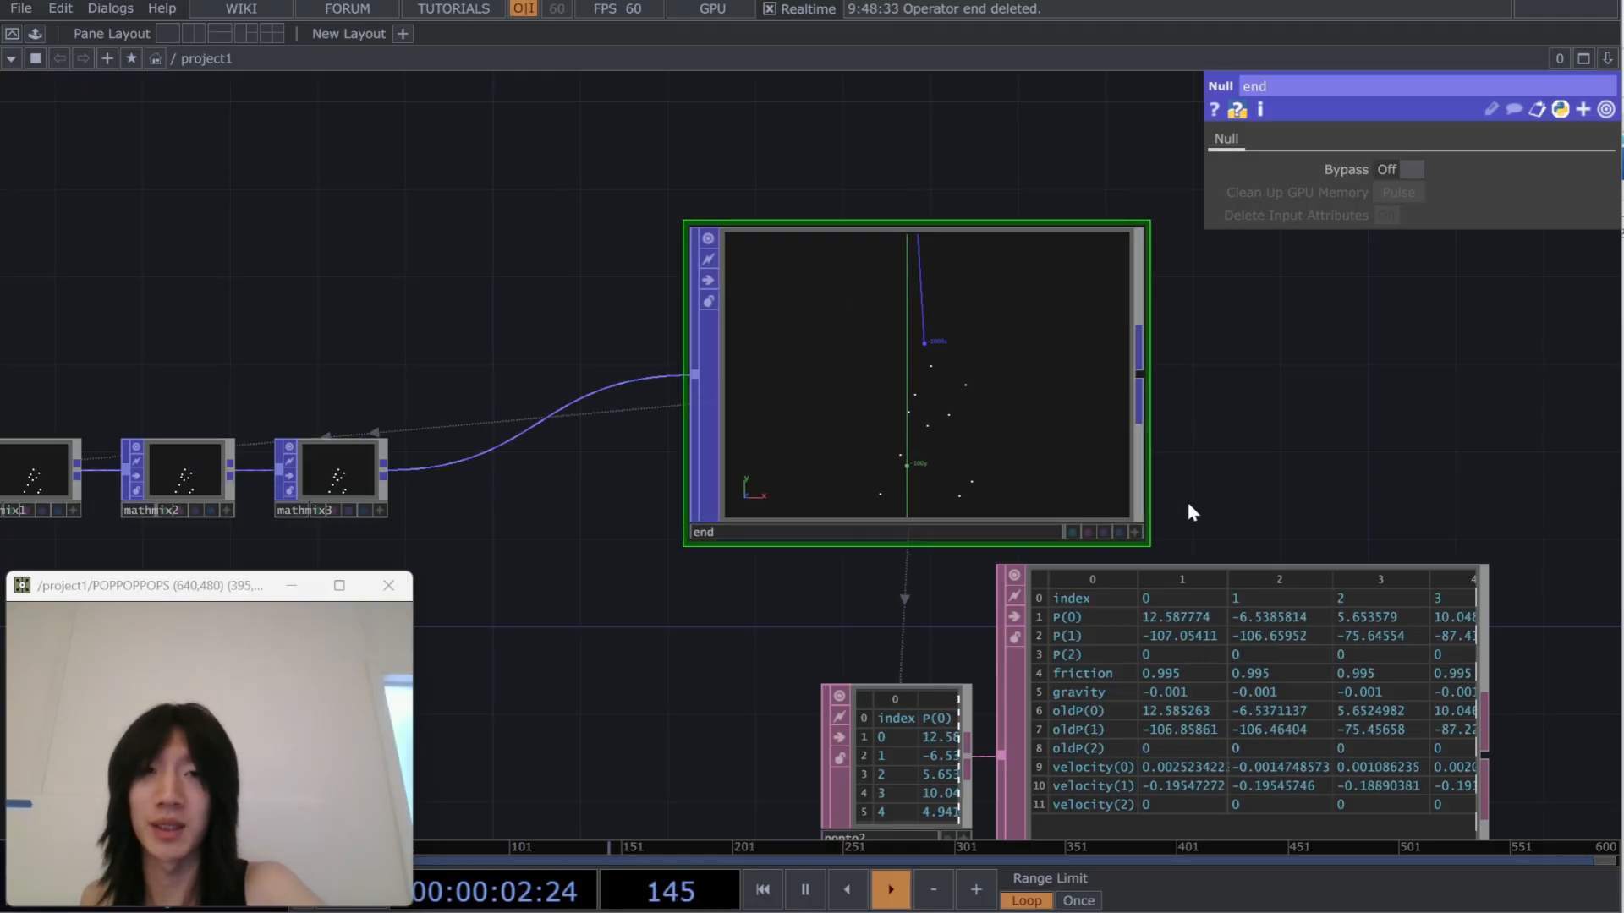
click(1134, 532)
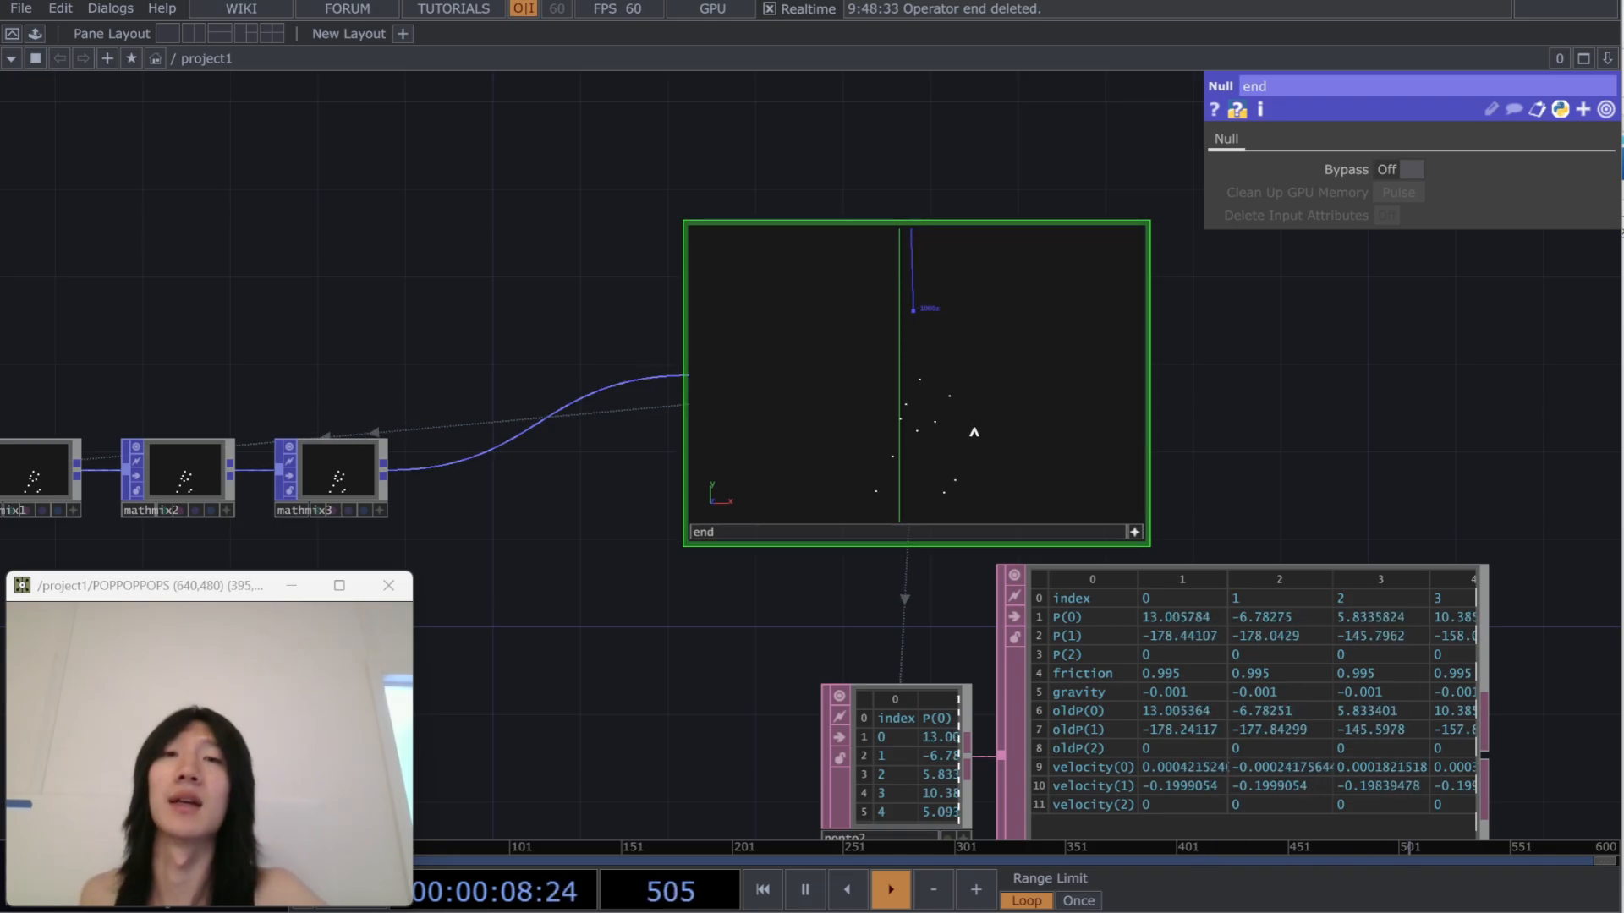
Pause and reset the simulation, home the end viewer on all points, and play it to examine their motion
key(space)
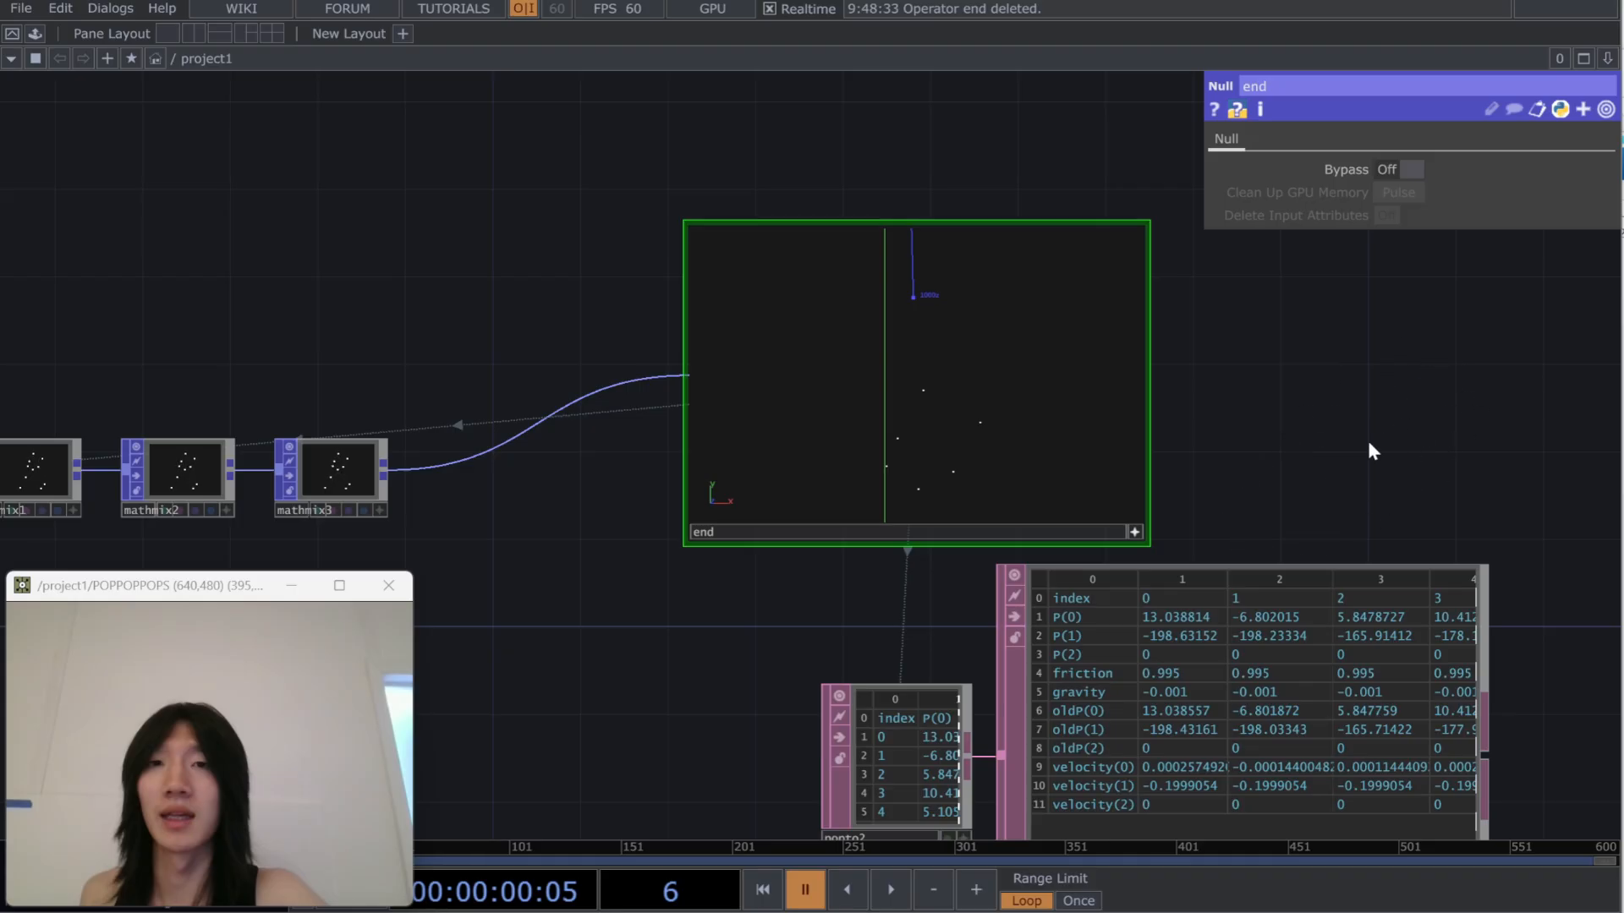
key(1)
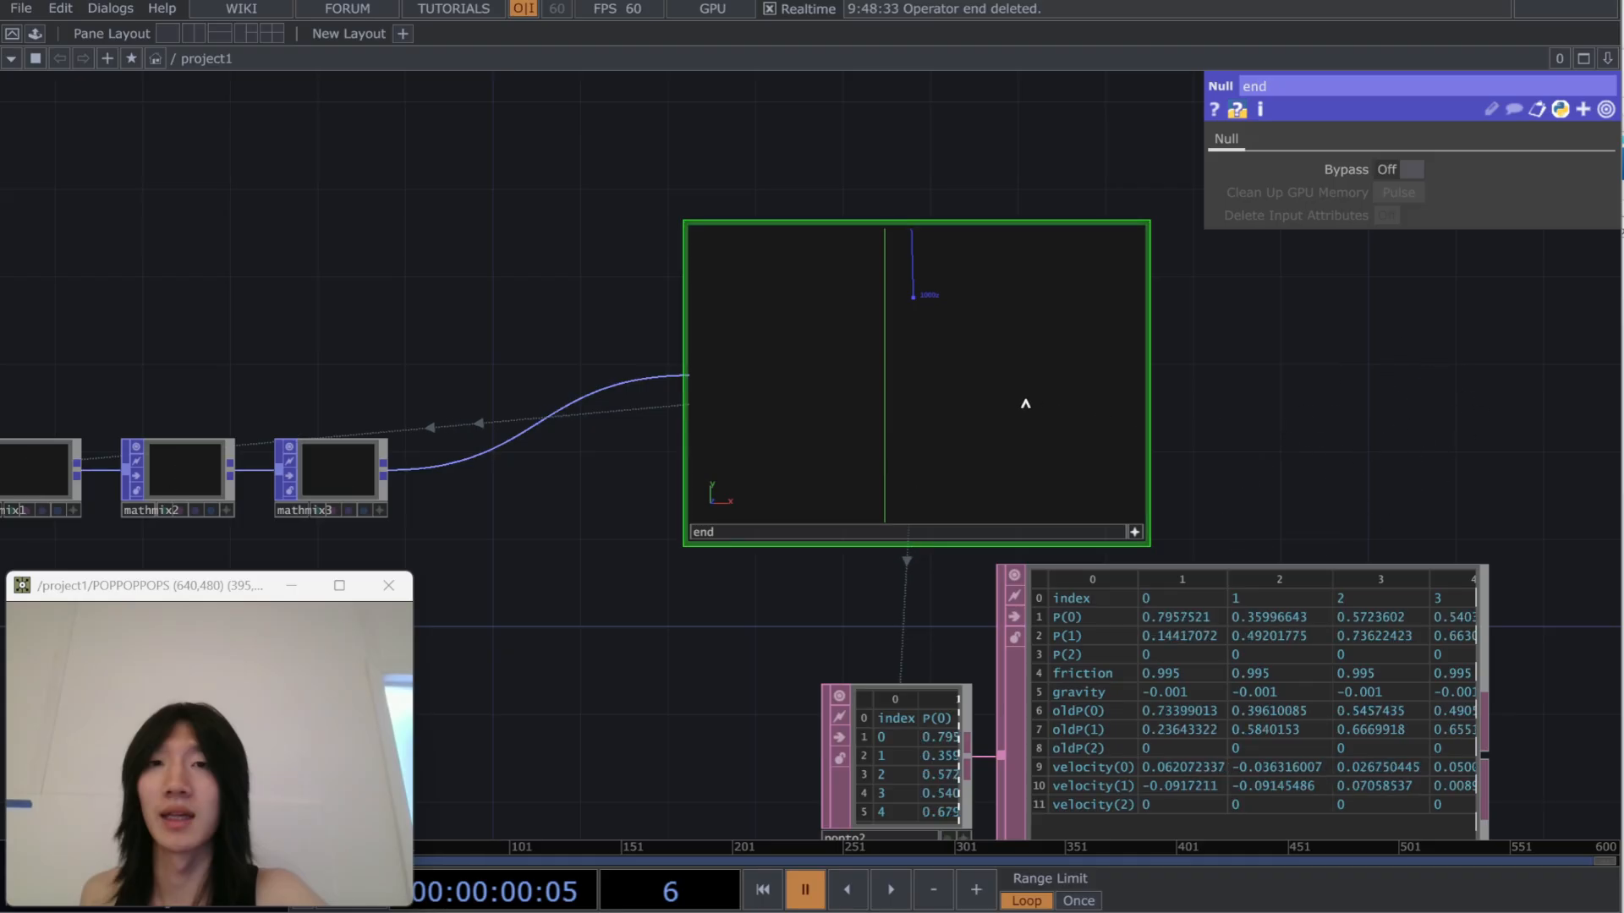
right_click(951, 402)
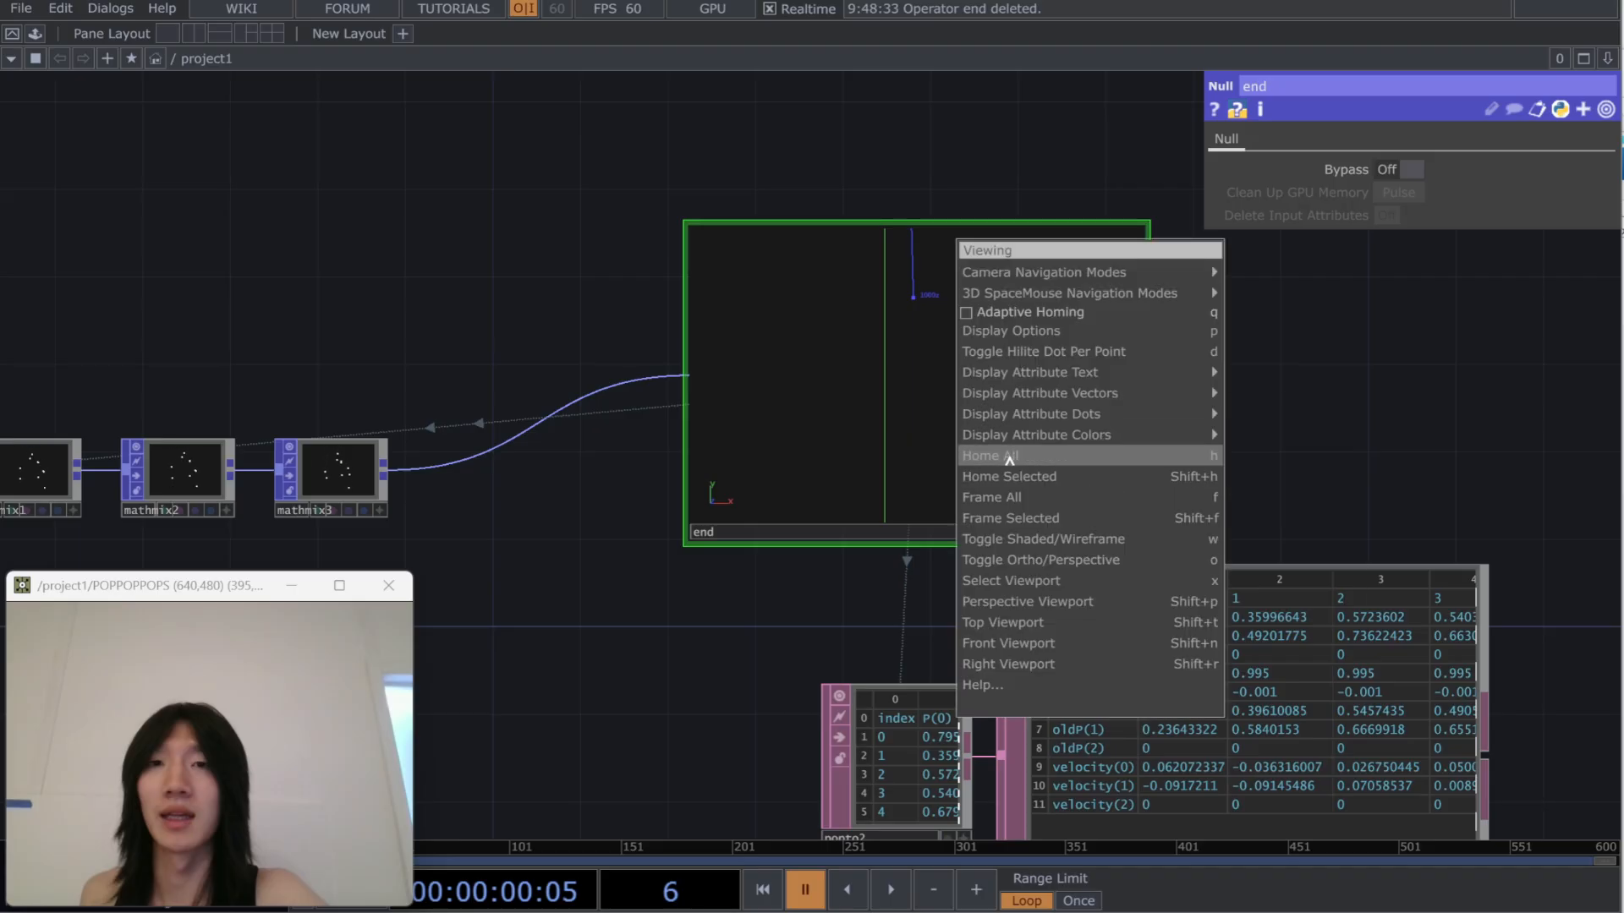
click(1009, 457)
key(space)
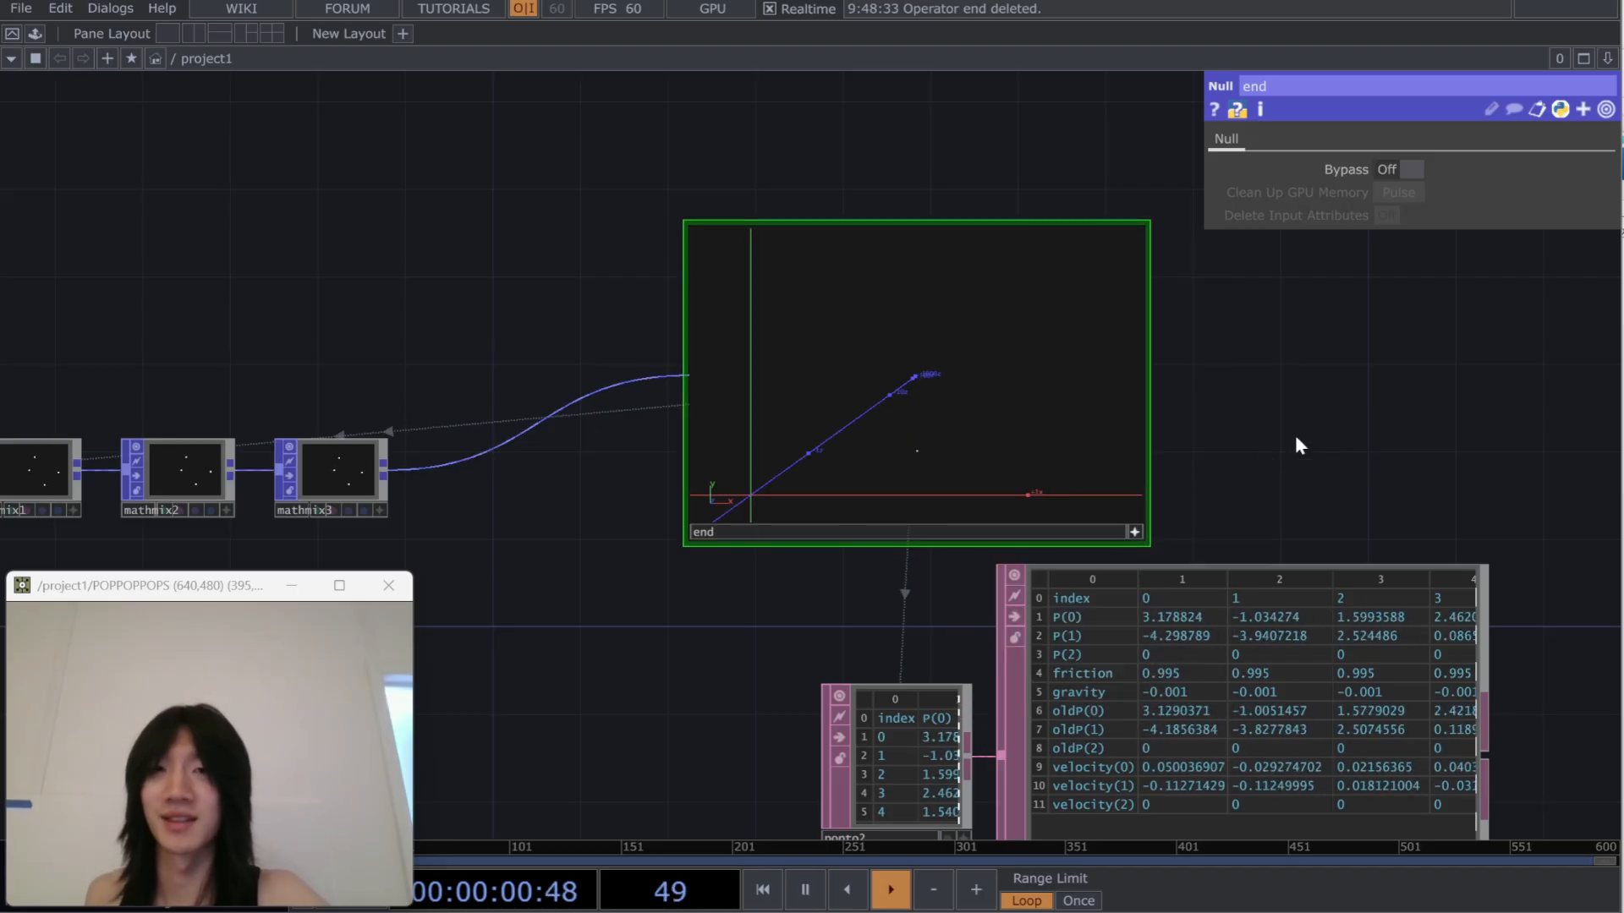
scroll(877, 386, down, 5)
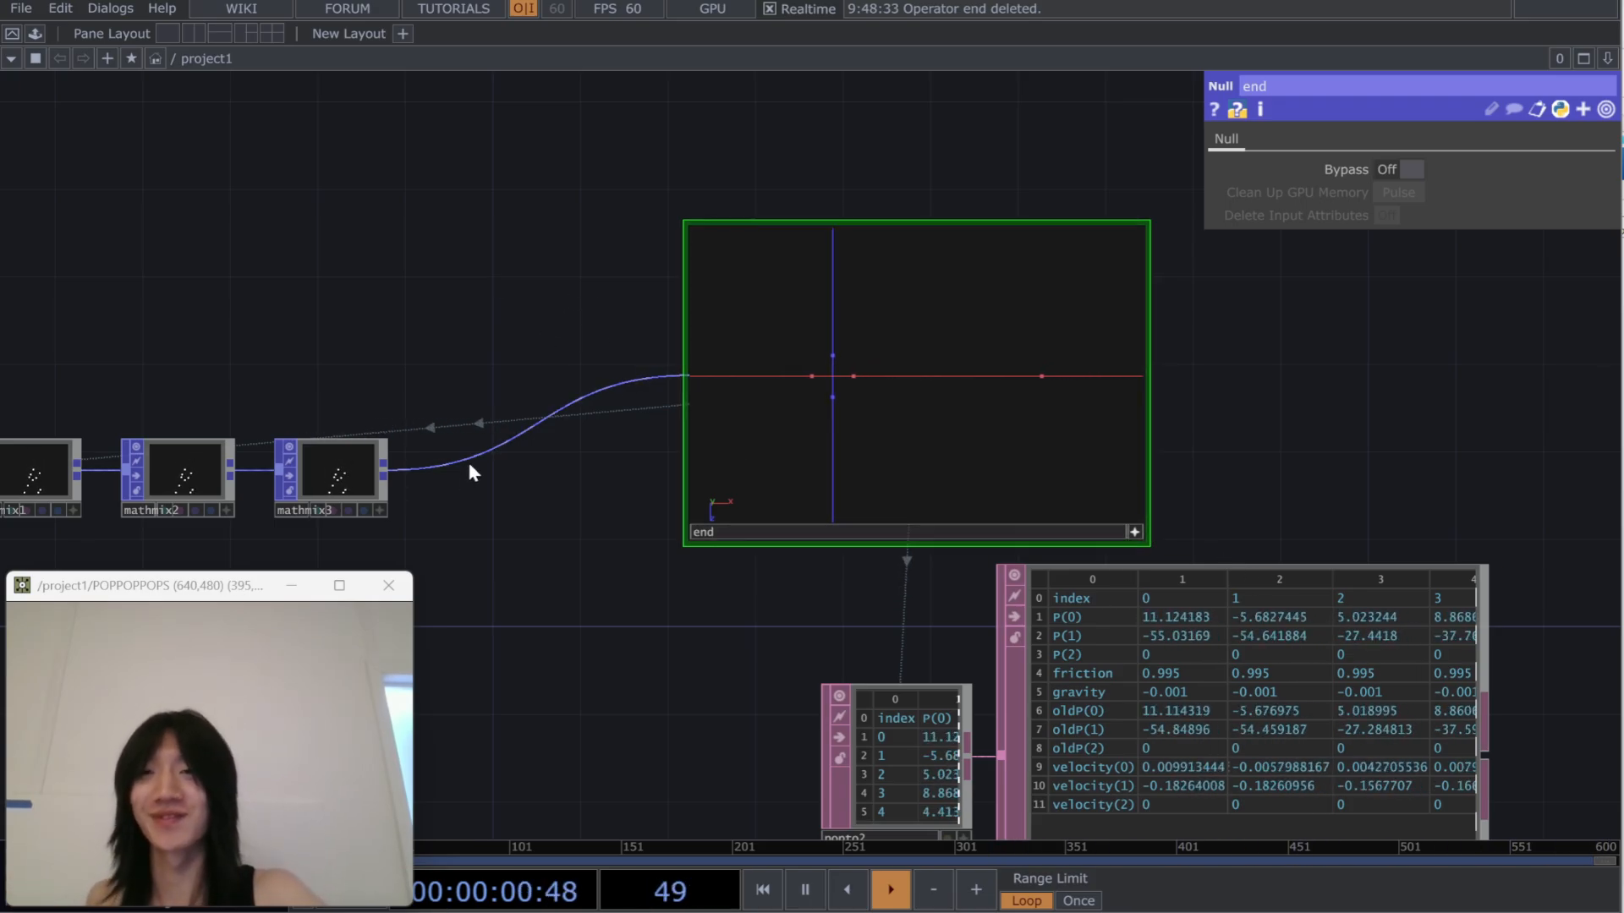
Turn off the viewers of all nodes from point1 through mathmix3, deactivate the end viewer and reset the simulation
key(alt+Tab)
click(1379, 629)
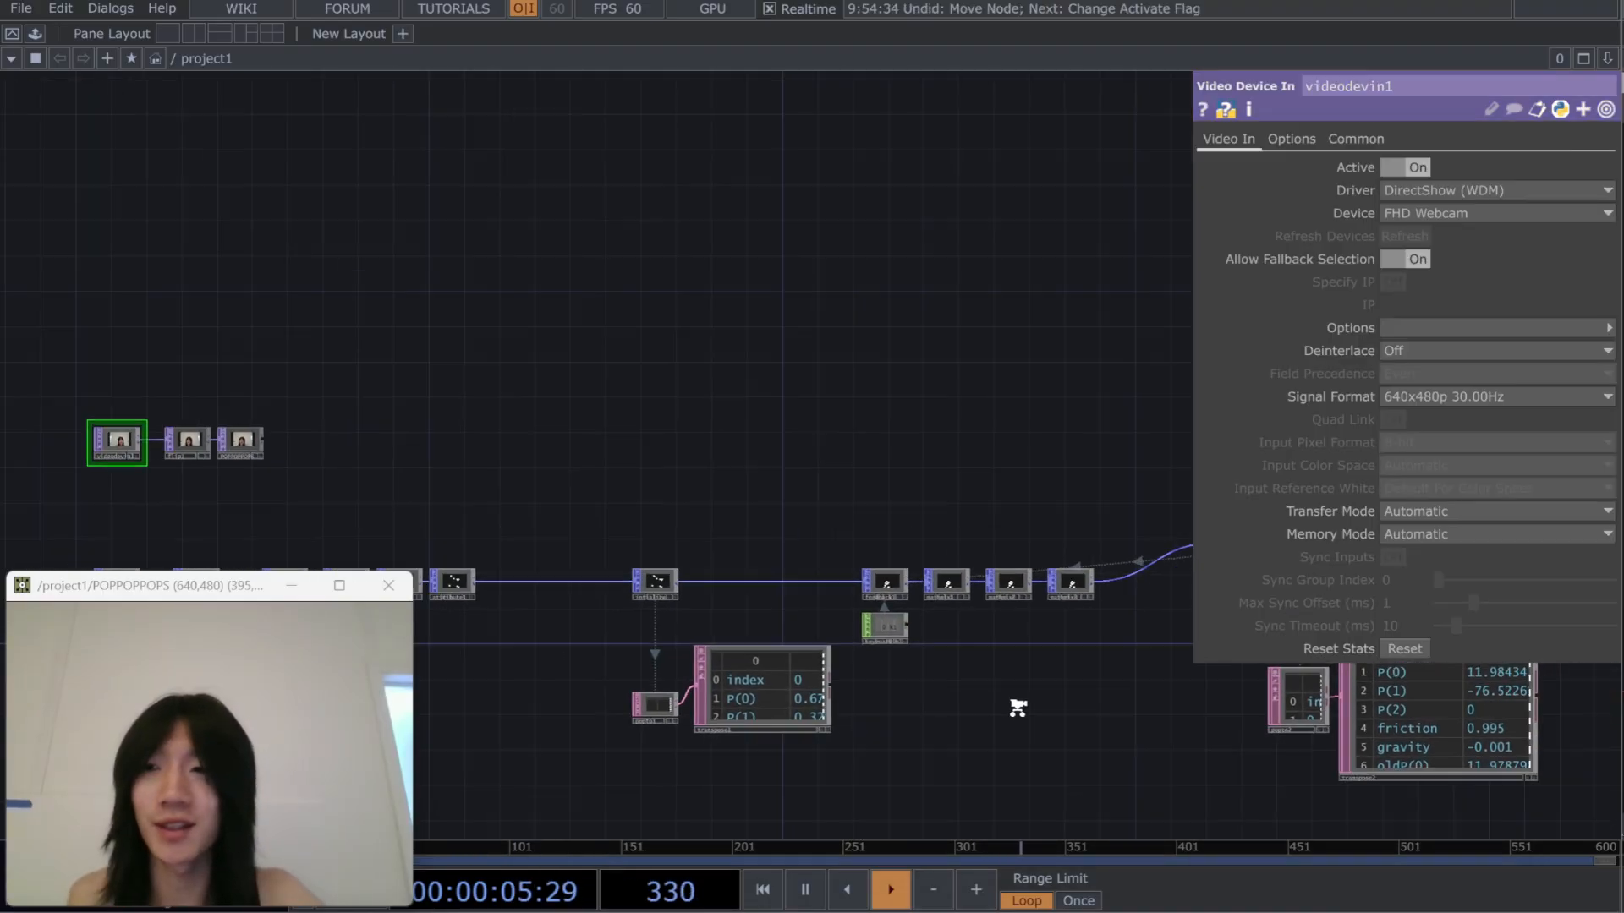
scroll(1017, 708, down, 1)
drag(1018, 707, 968, 696)
drag(110, 475, 1054, 727)
scroll(961, 555, up, 8)
scroll(968, 429, up, 6)
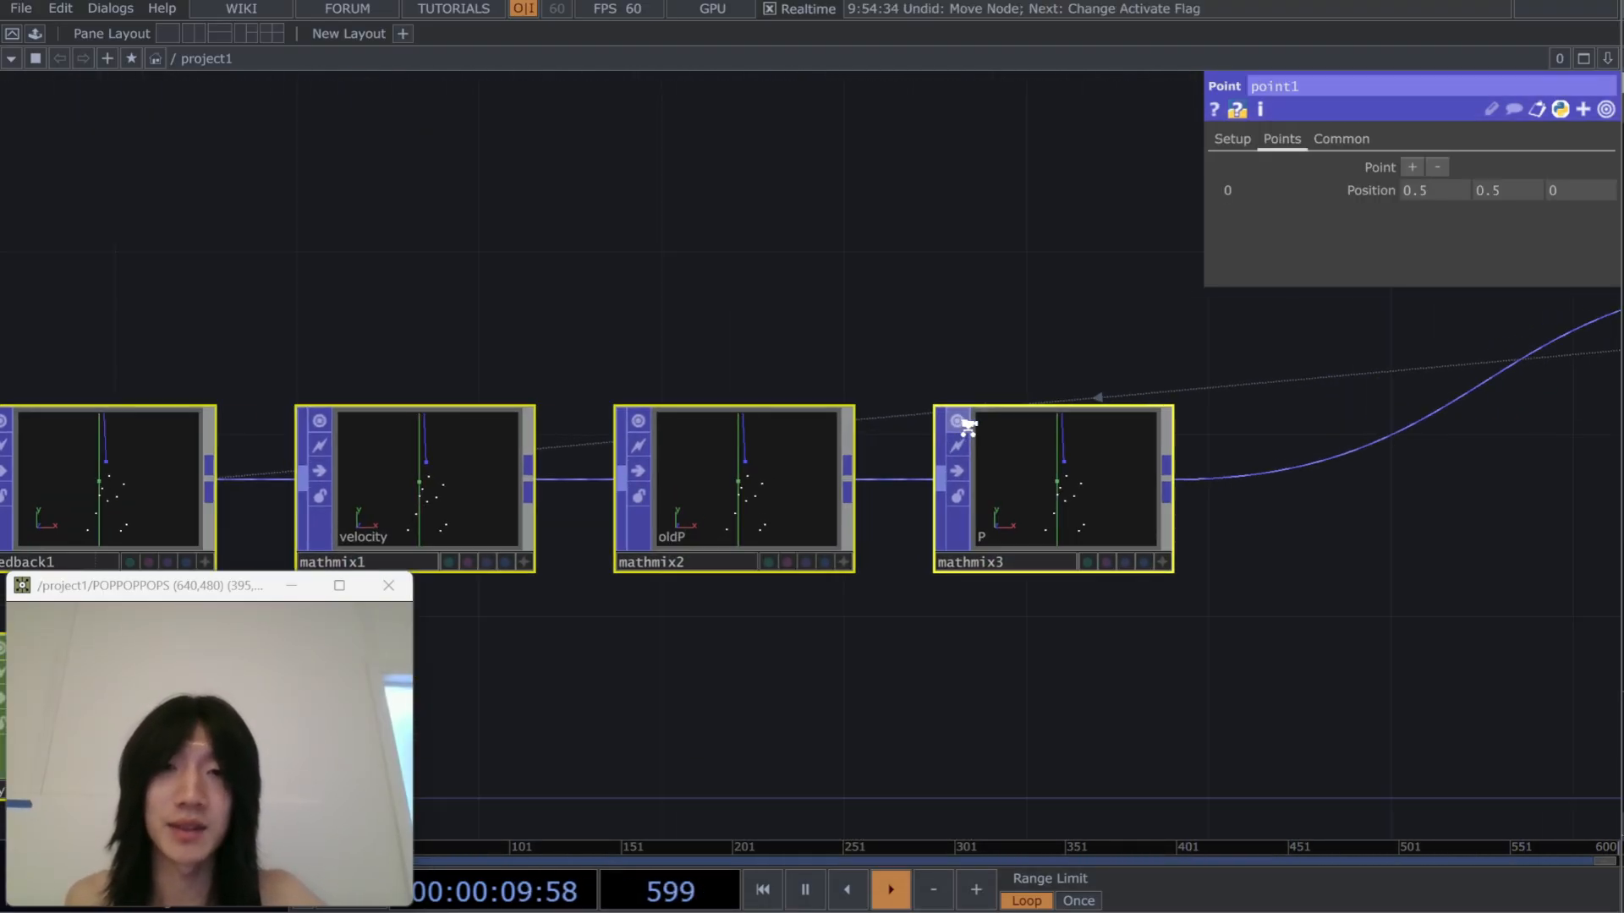
click(952, 413)
scroll(1141, 720, down, 6)
scroll(1147, 726, down, 3)
drag(1148, 725, 691, 653)
click(1135, 532)
key(1)
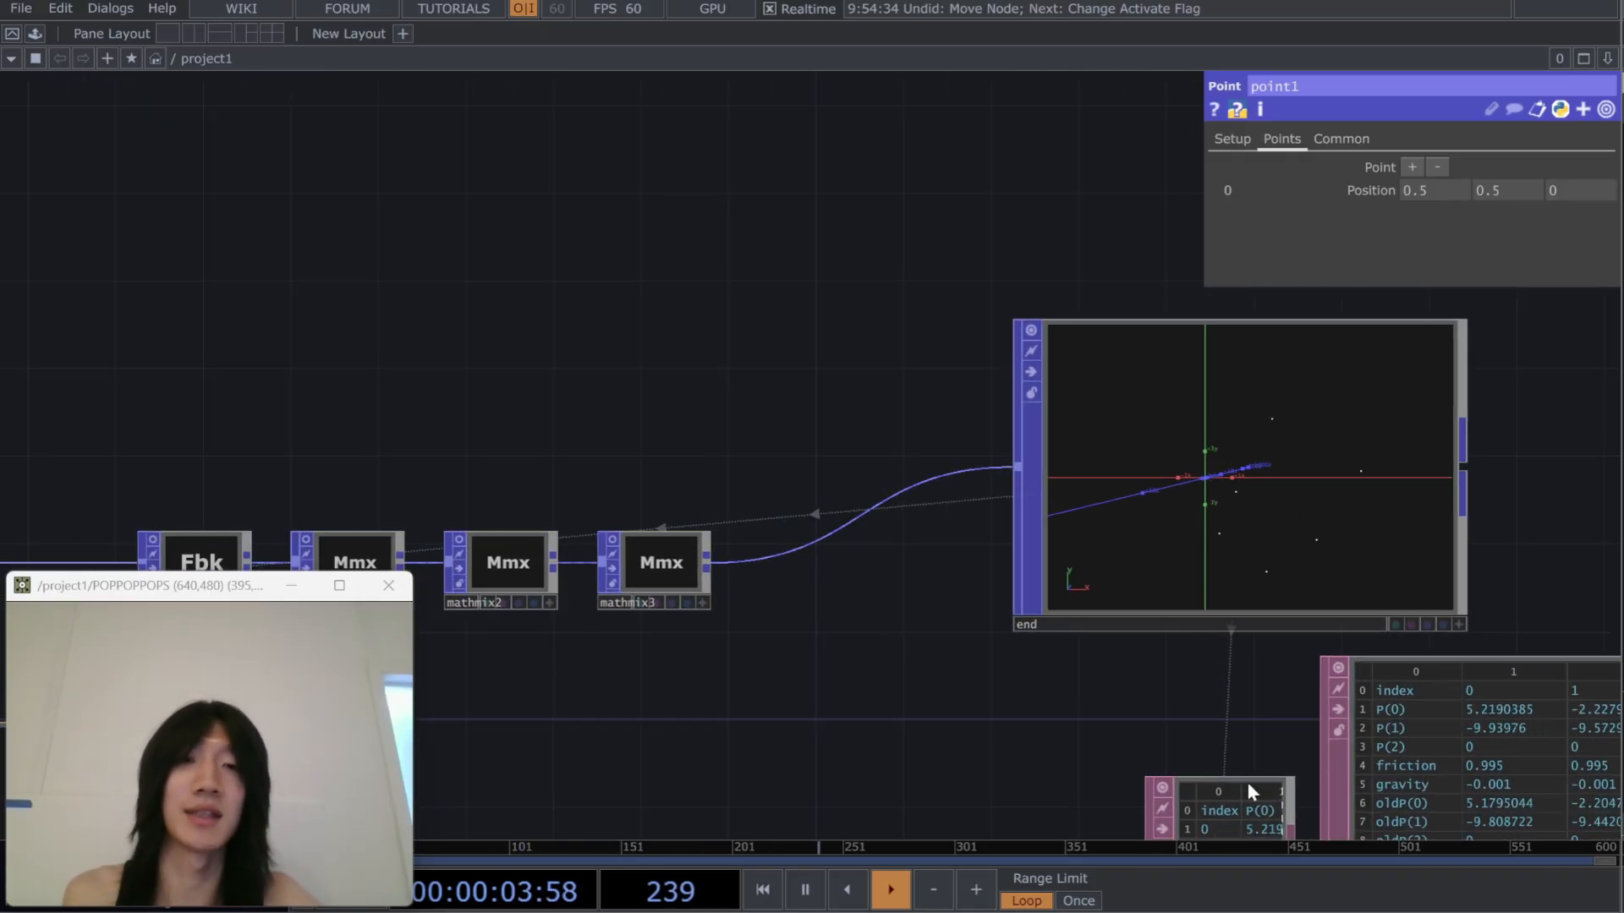
Insert a second Attribute POP between attribute1 and the intialize Null
scroll(960, 690, down, 4)
drag(833, 754, 1575, 605)
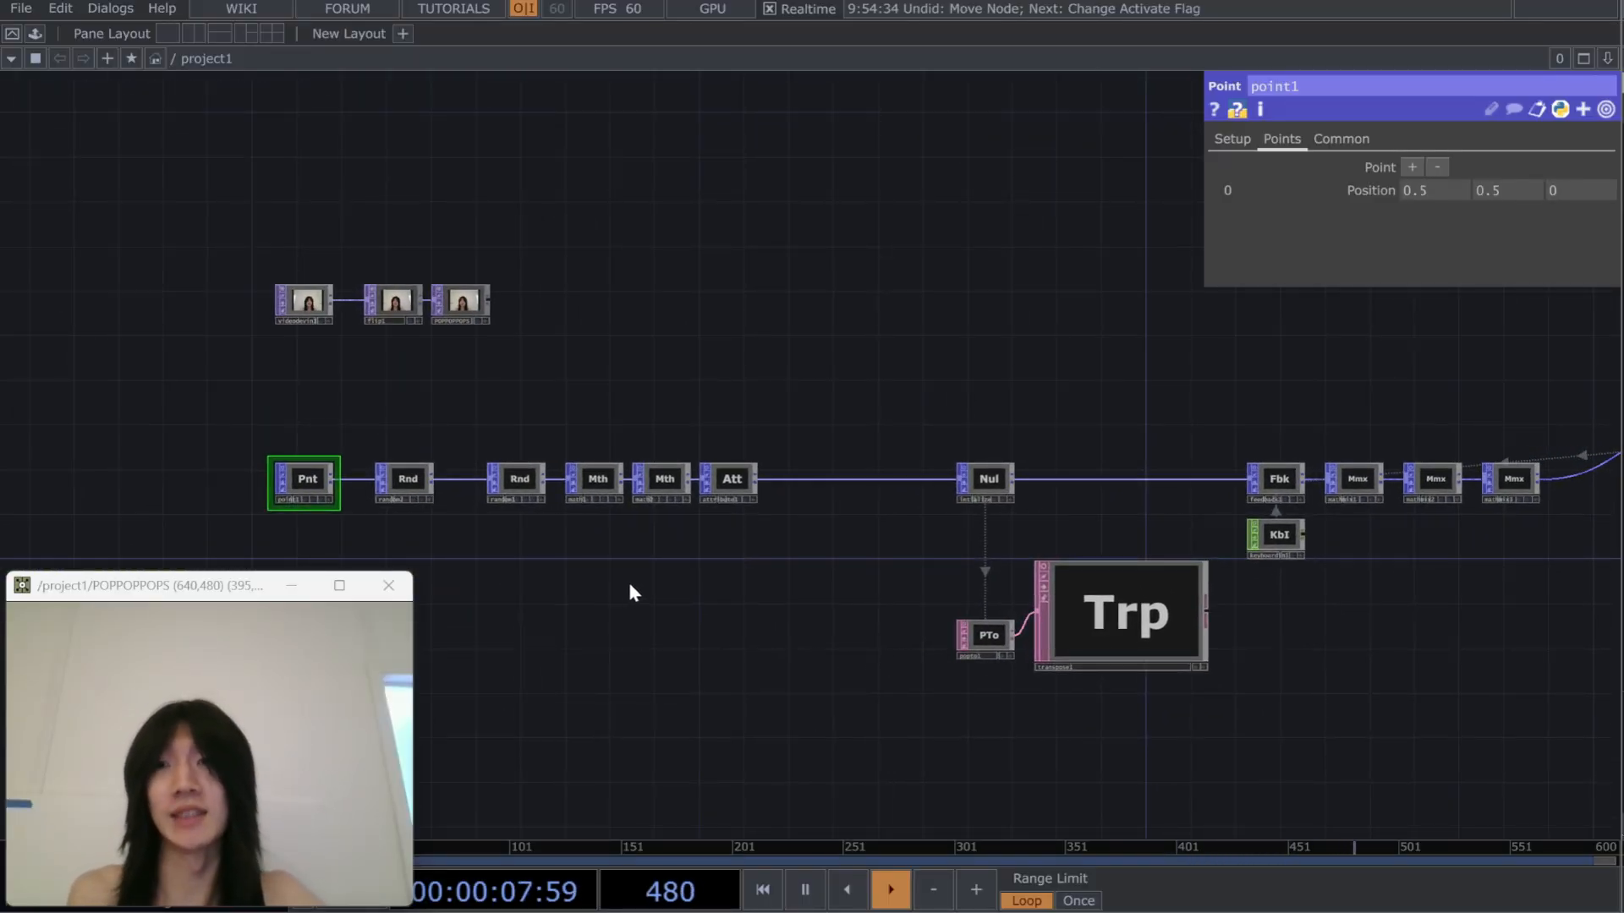
scroll(634, 592, up, 2)
scroll(807, 636, up, 2)
scroll(850, 609, down, 2)
drag(856, 595, 768, 652)
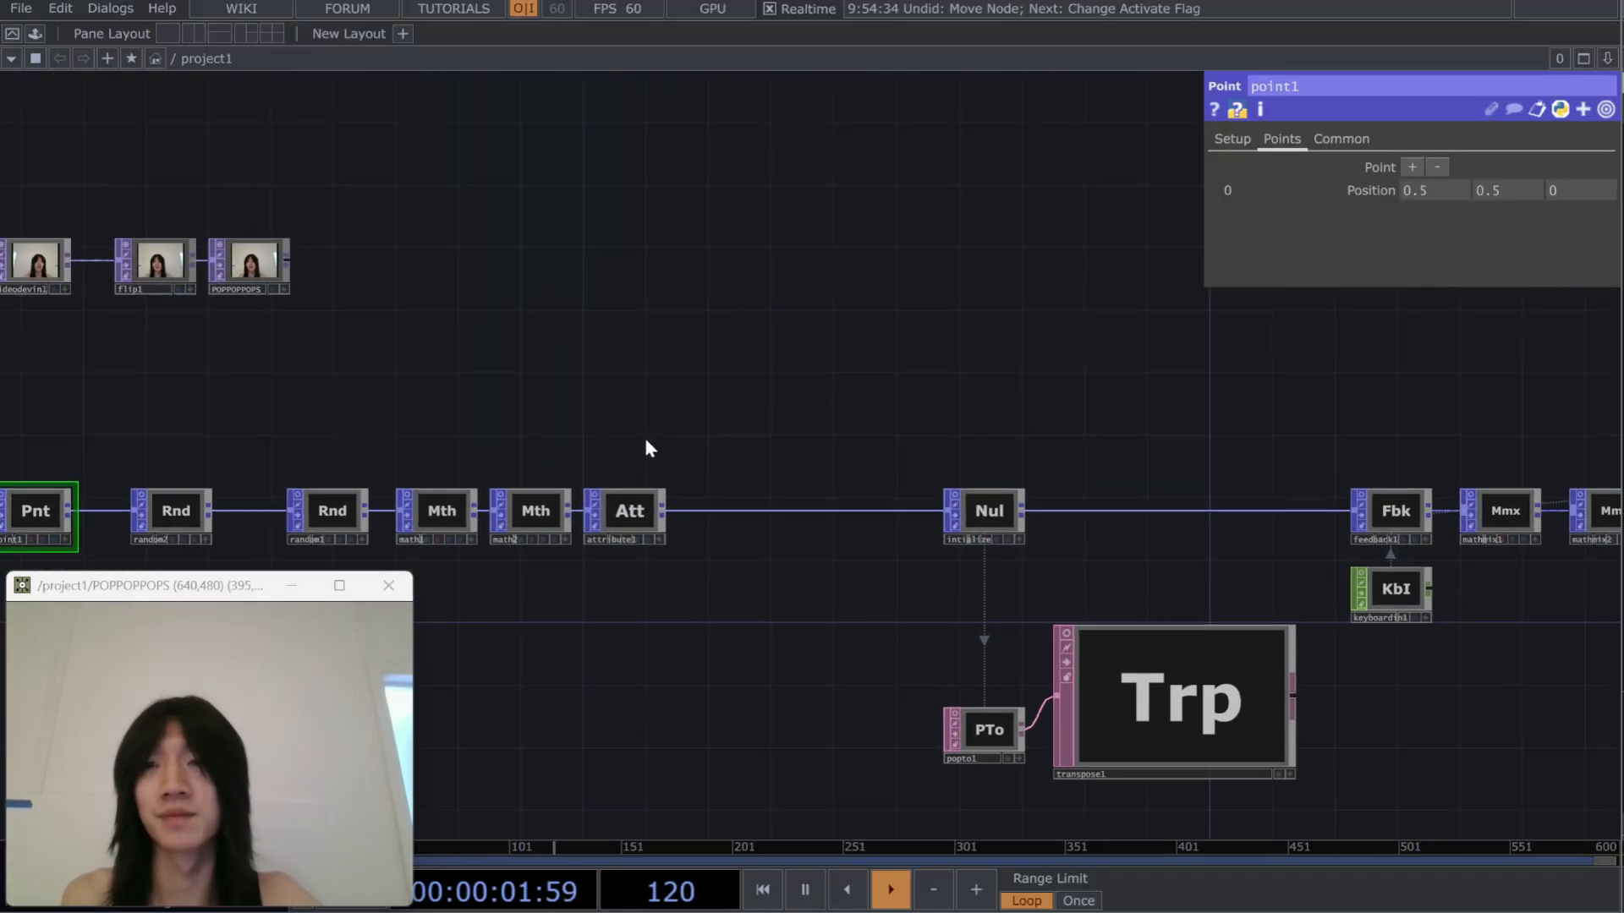
scroll(702, 531, up, 2)
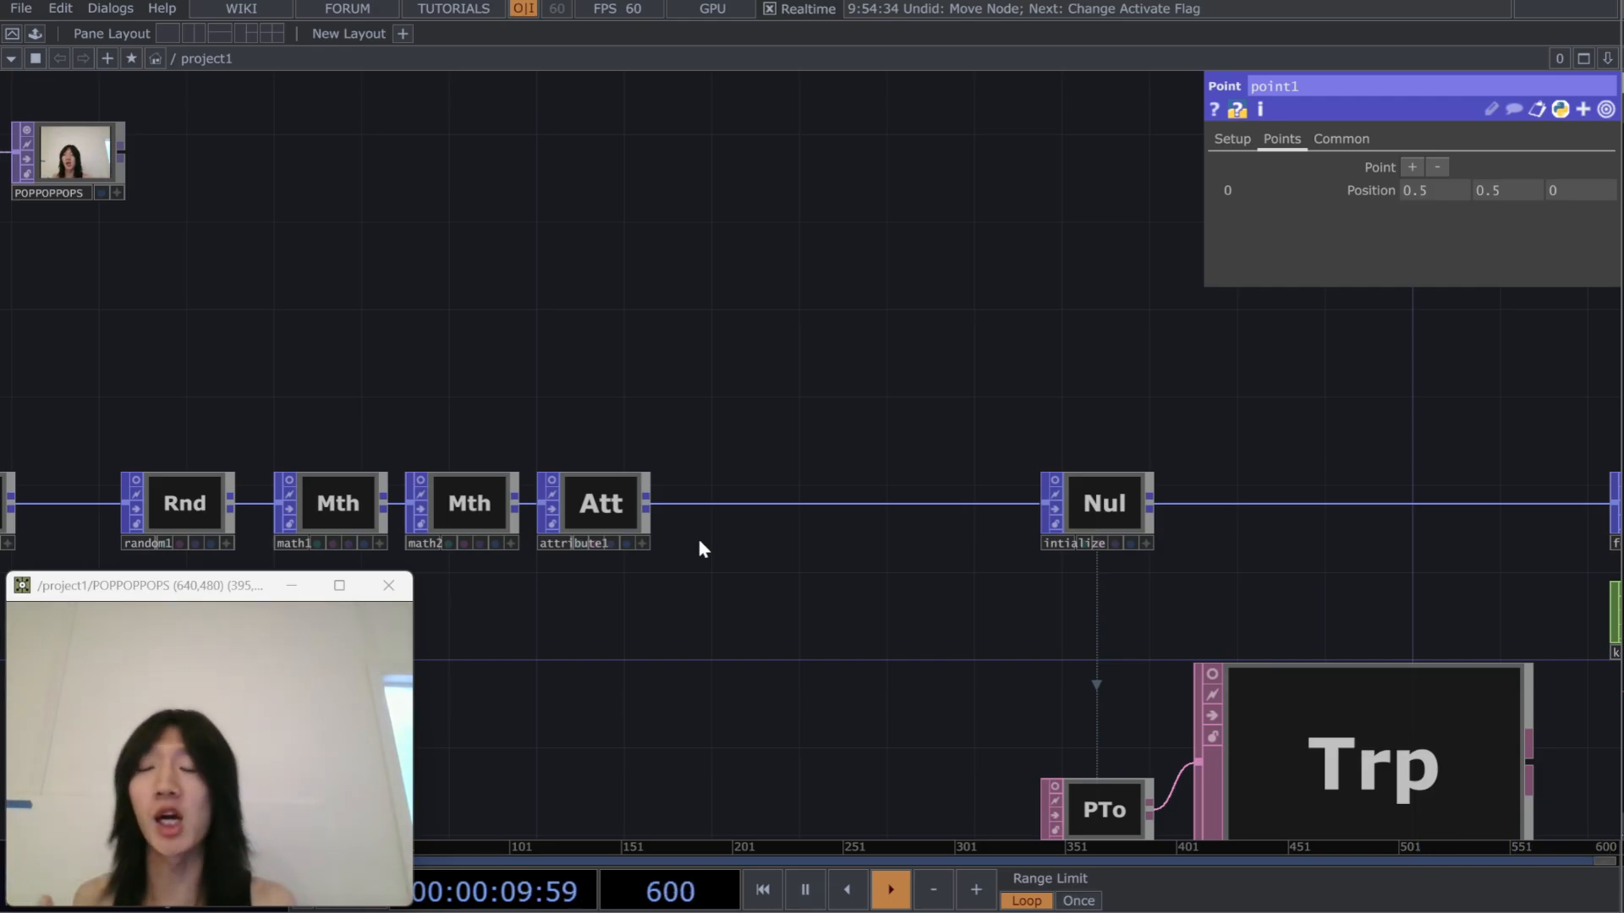
right_click(731, 499)
click(744, 477)
text(att)
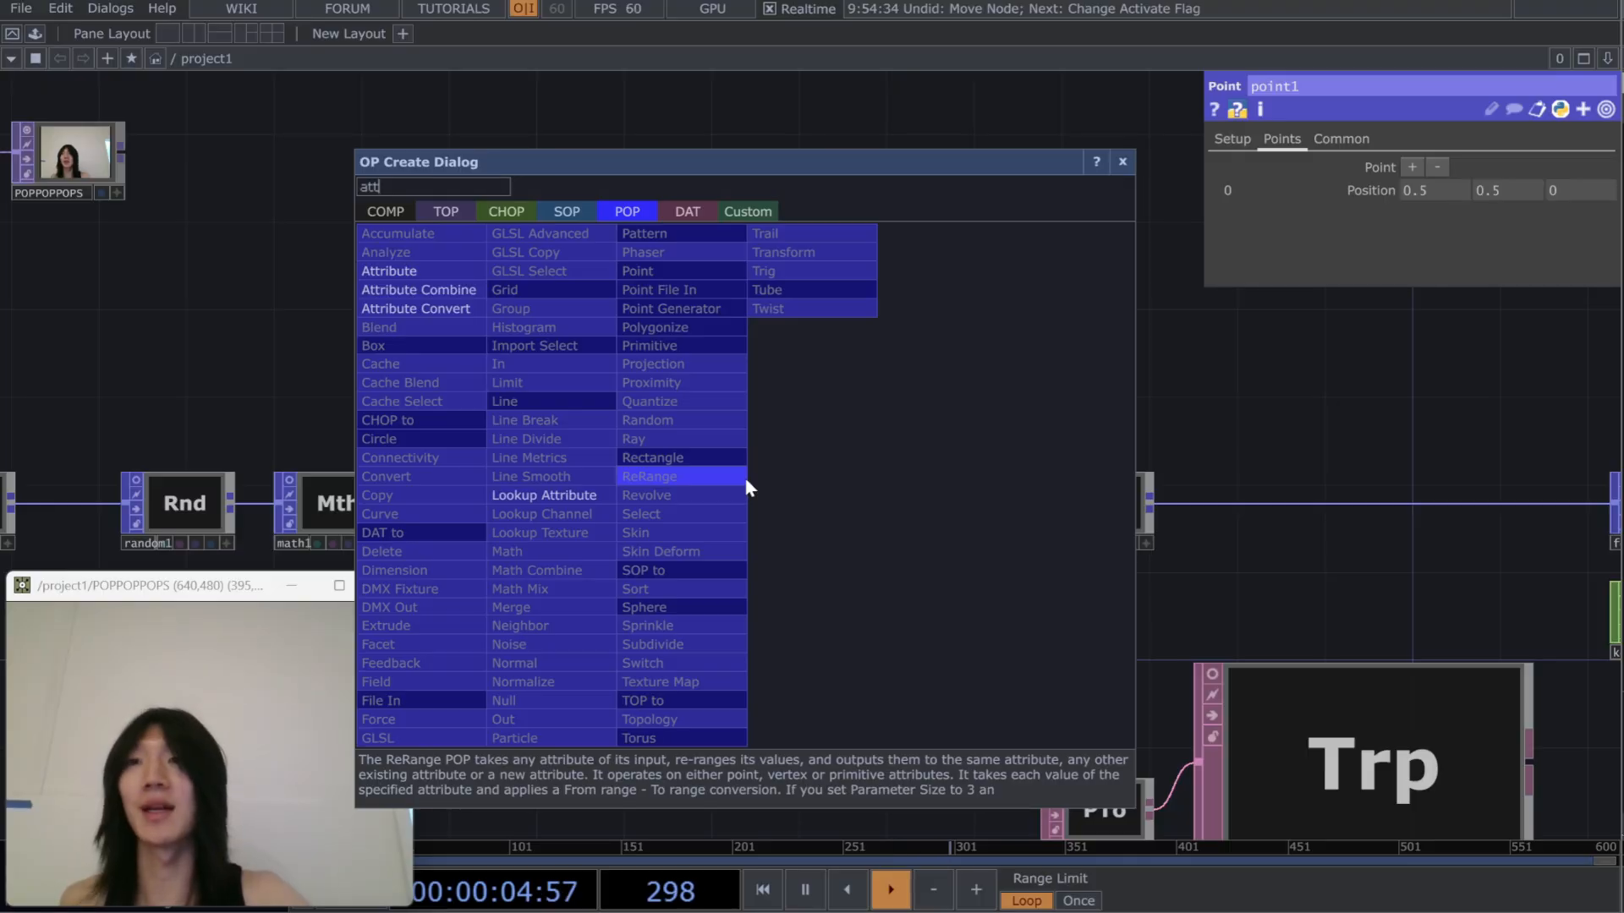
click(428, 272)
click(785, 515)
Create a custom float attribute maxBounds with 3 components in attribute2, with values 1, 1, 1
click(1465, 342)
click(1449, 352)
click(1536, 345)
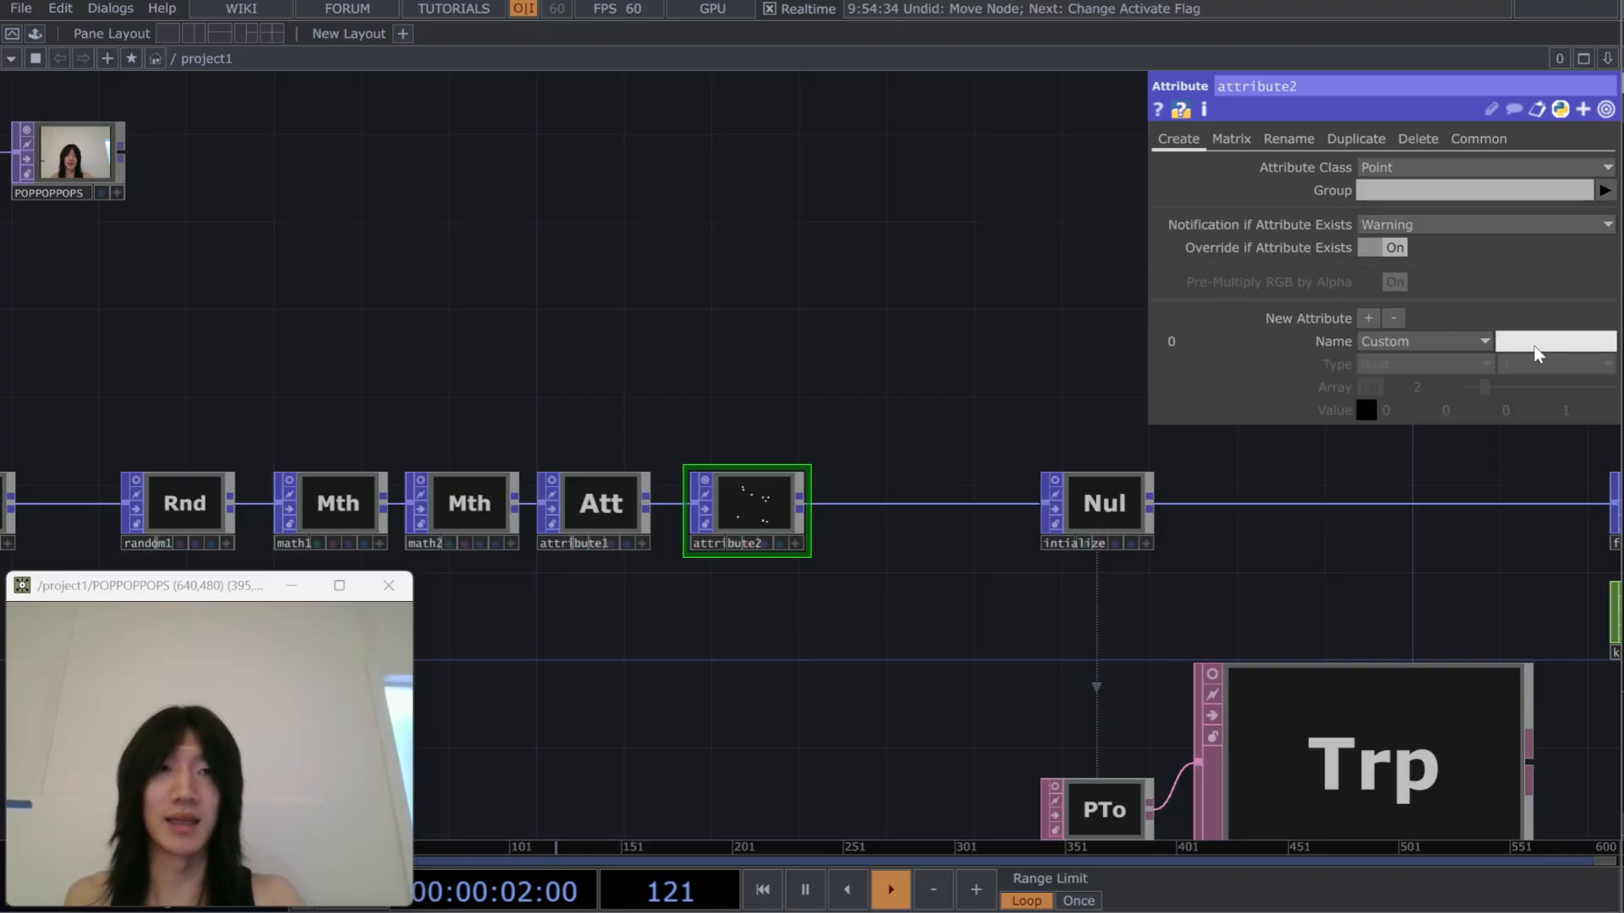
text(maxBounds)
key(Return)
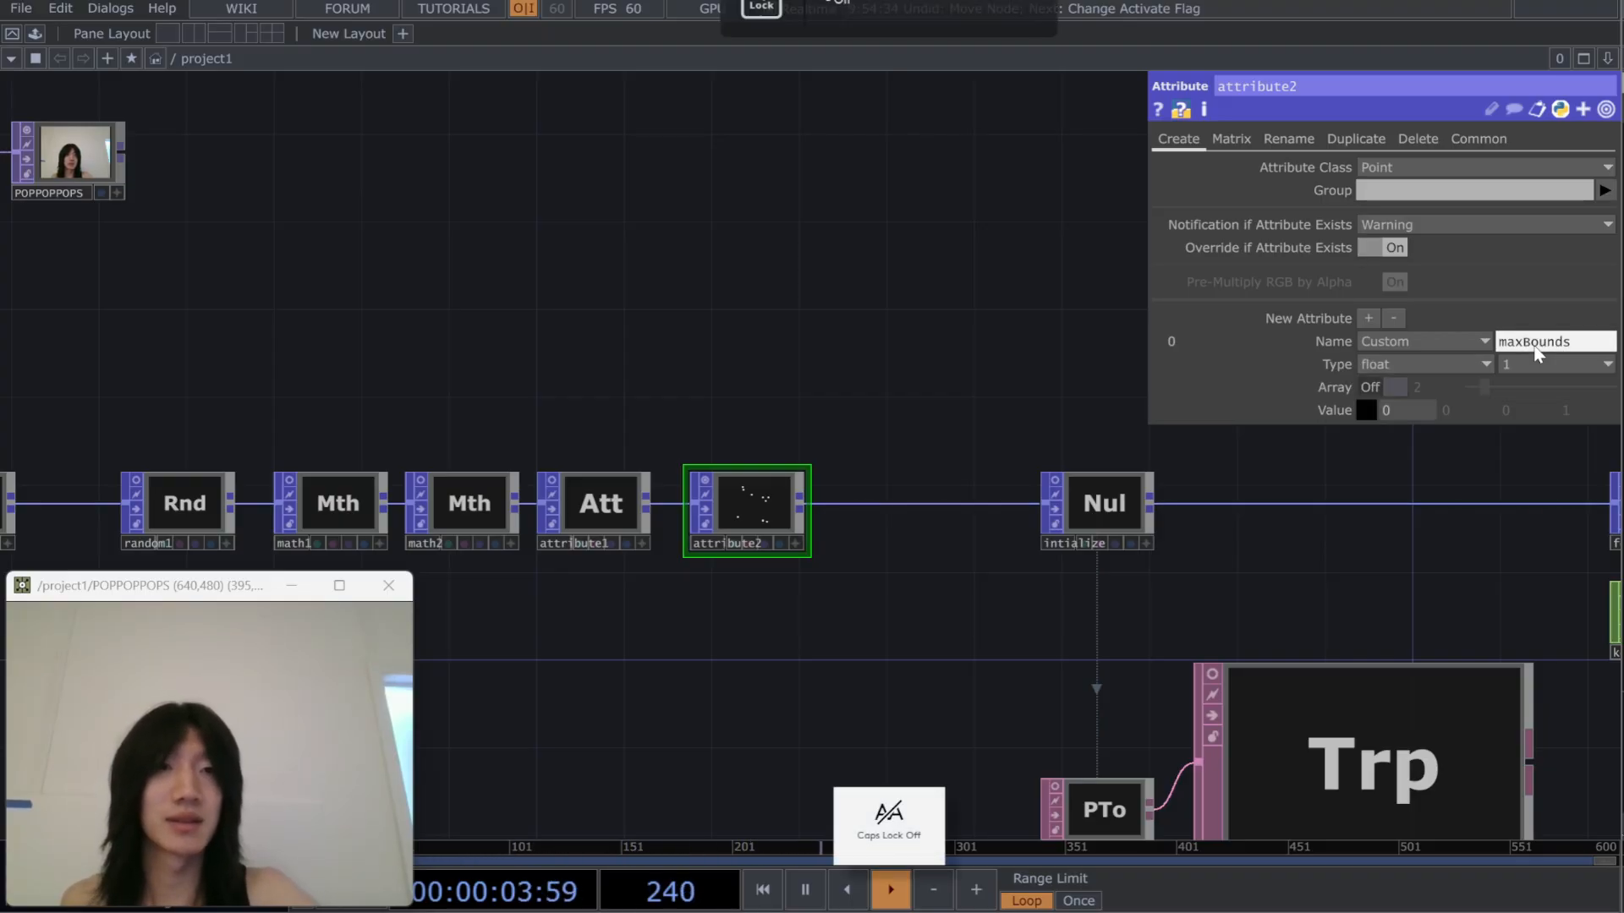
click(1529, 364)
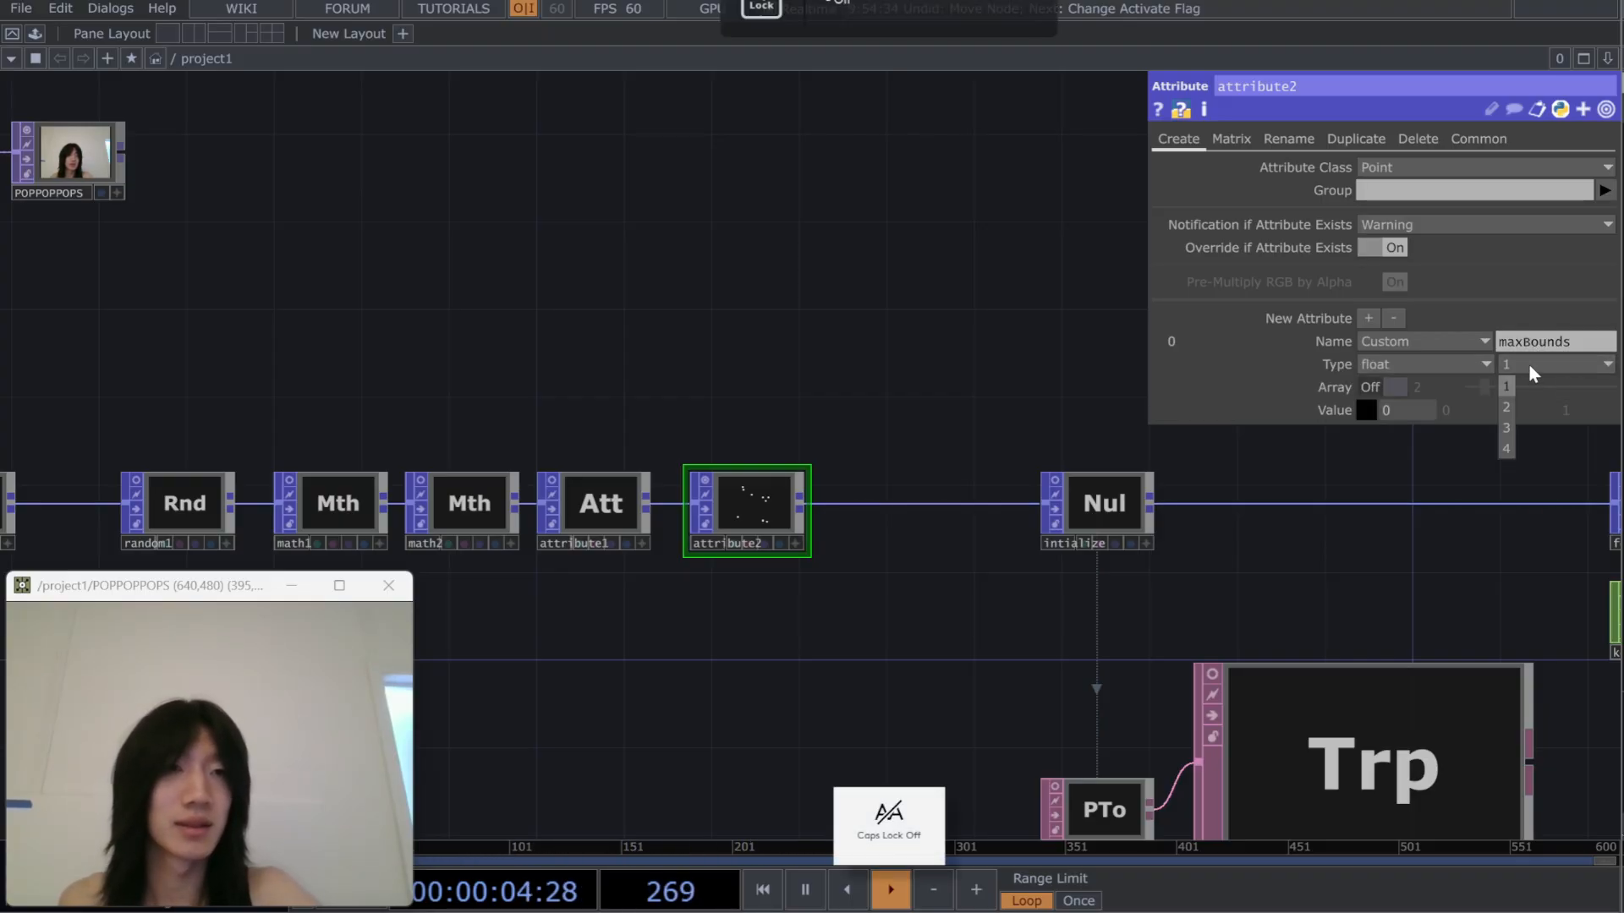
click(1419, 410)
text(1)
click(1465, 413)
text(1)
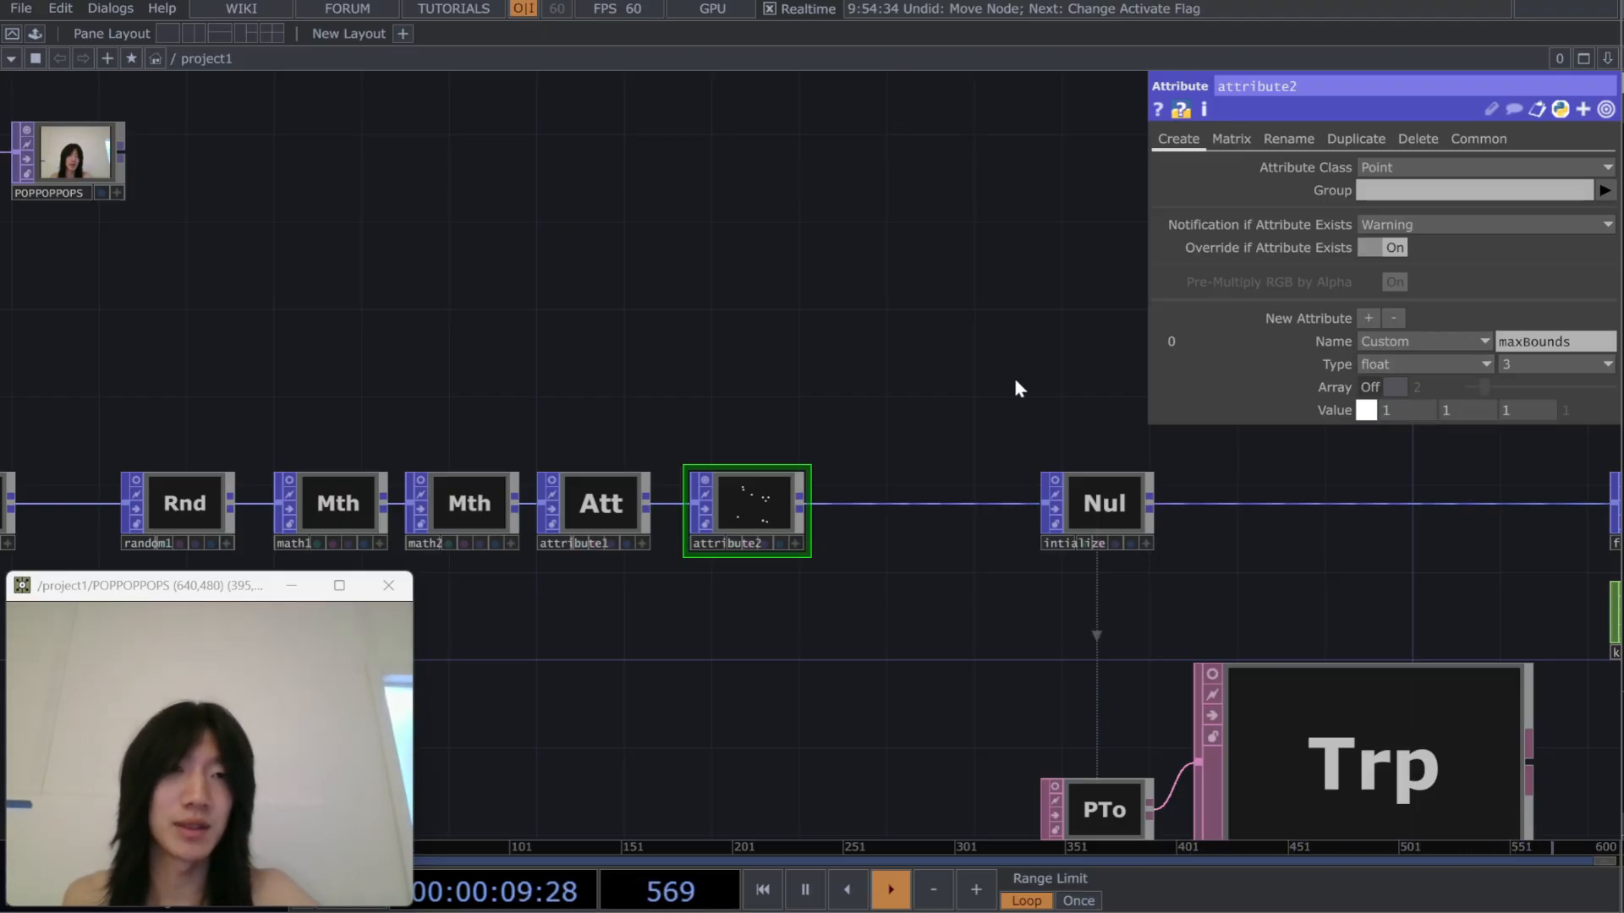
Add a second custom float attribute named minBounds with 3 components
click(1367, 318)
click(1435, 445)
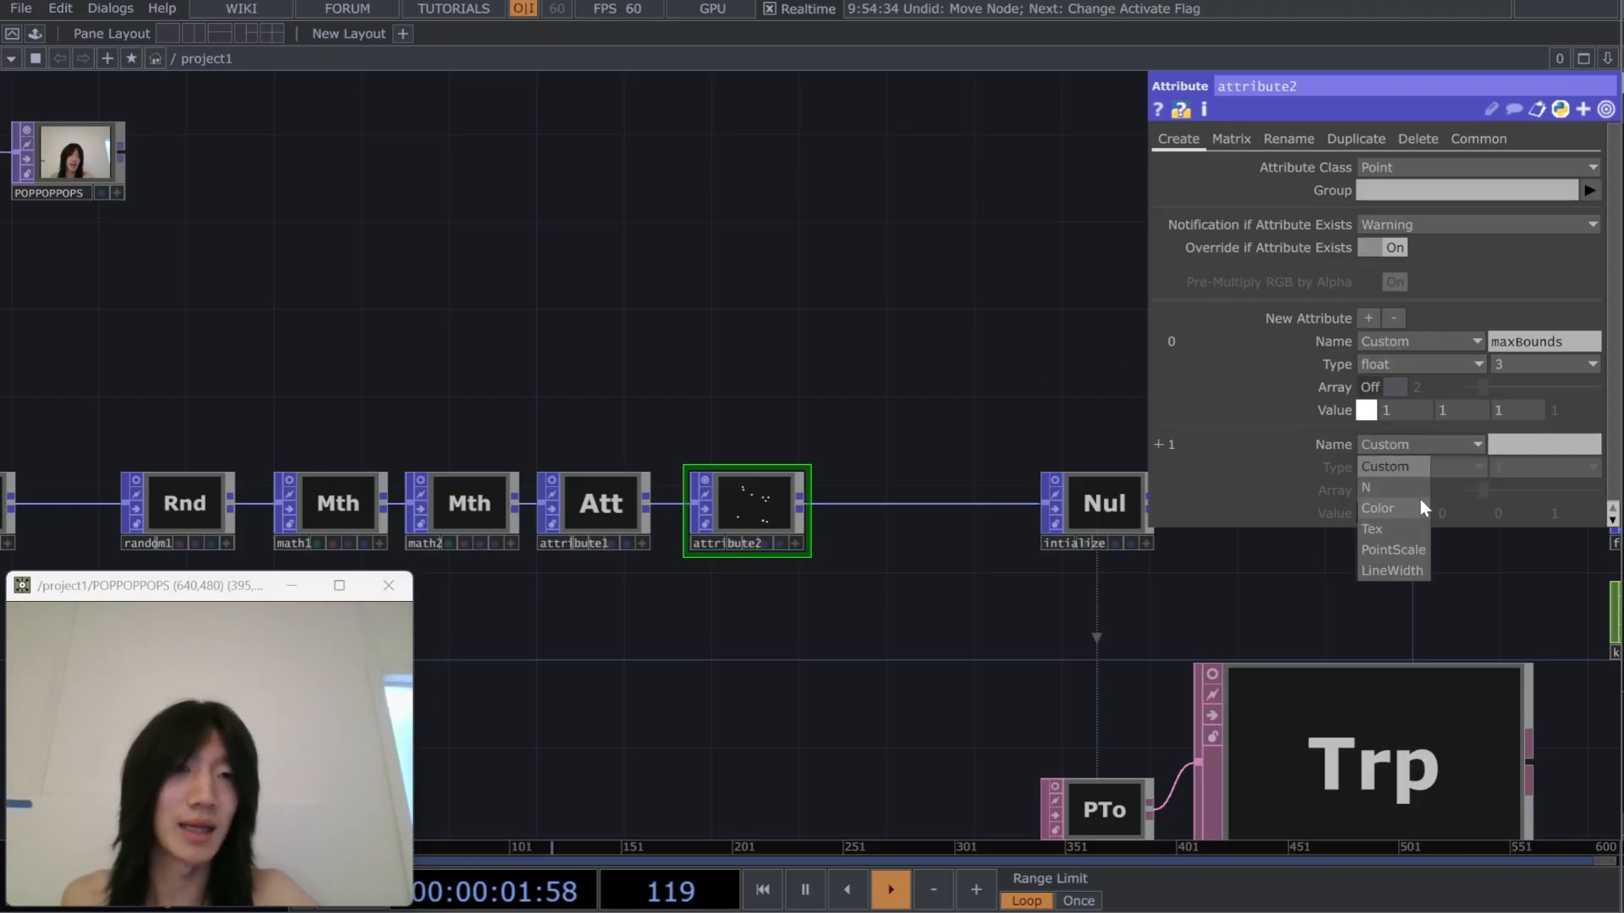
click(1429, 461)
click(1564, 448)
text(minBounds)
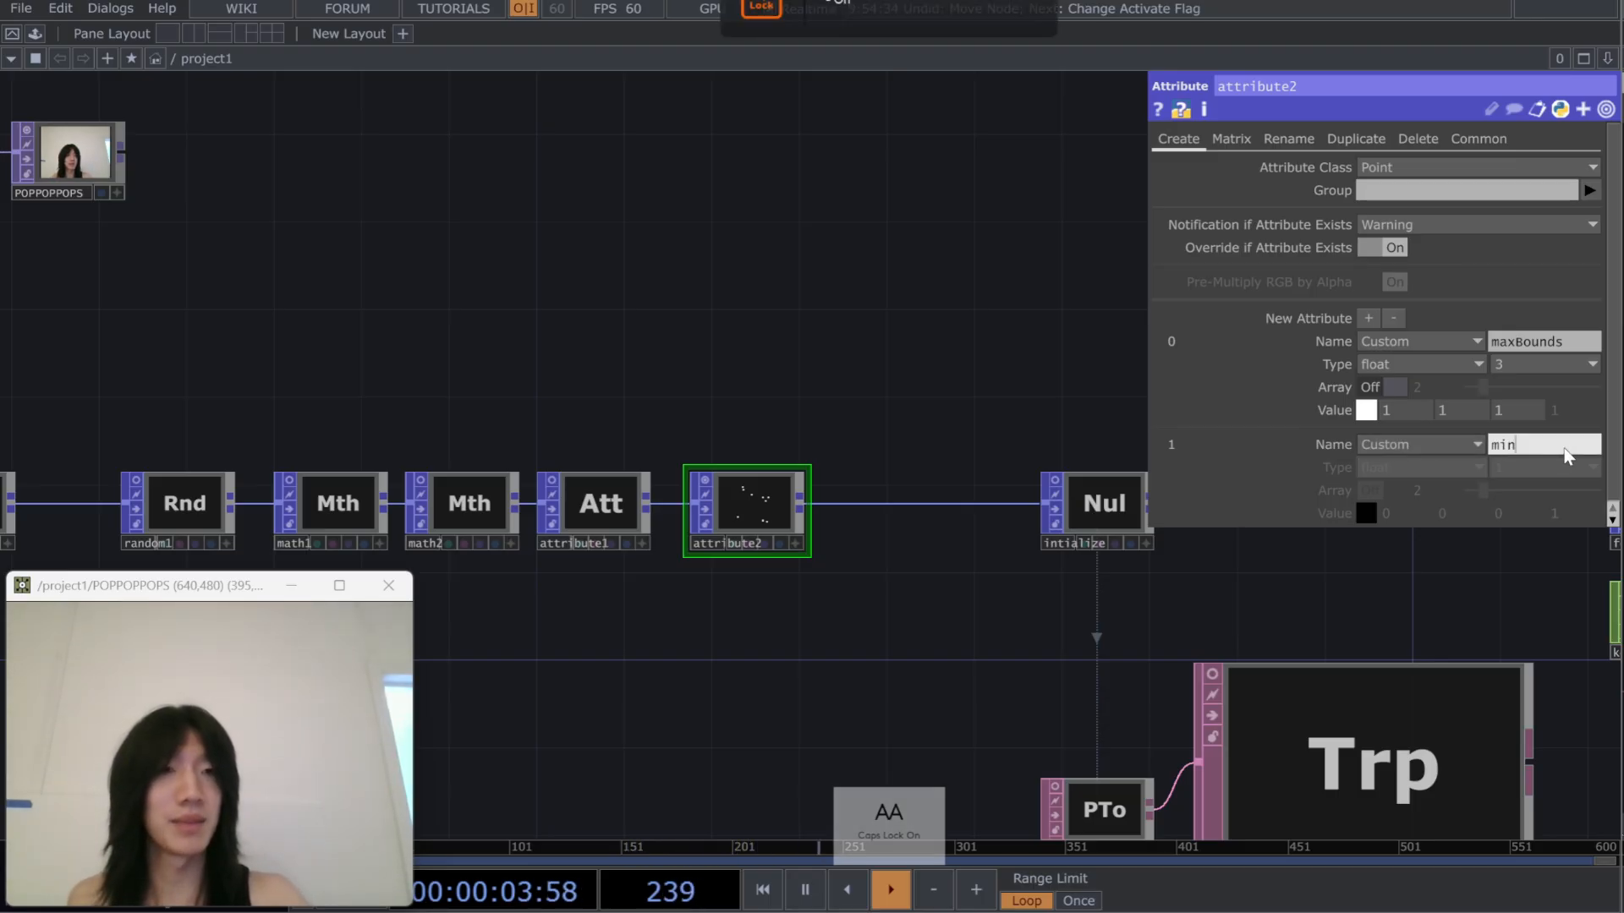
key(Return)
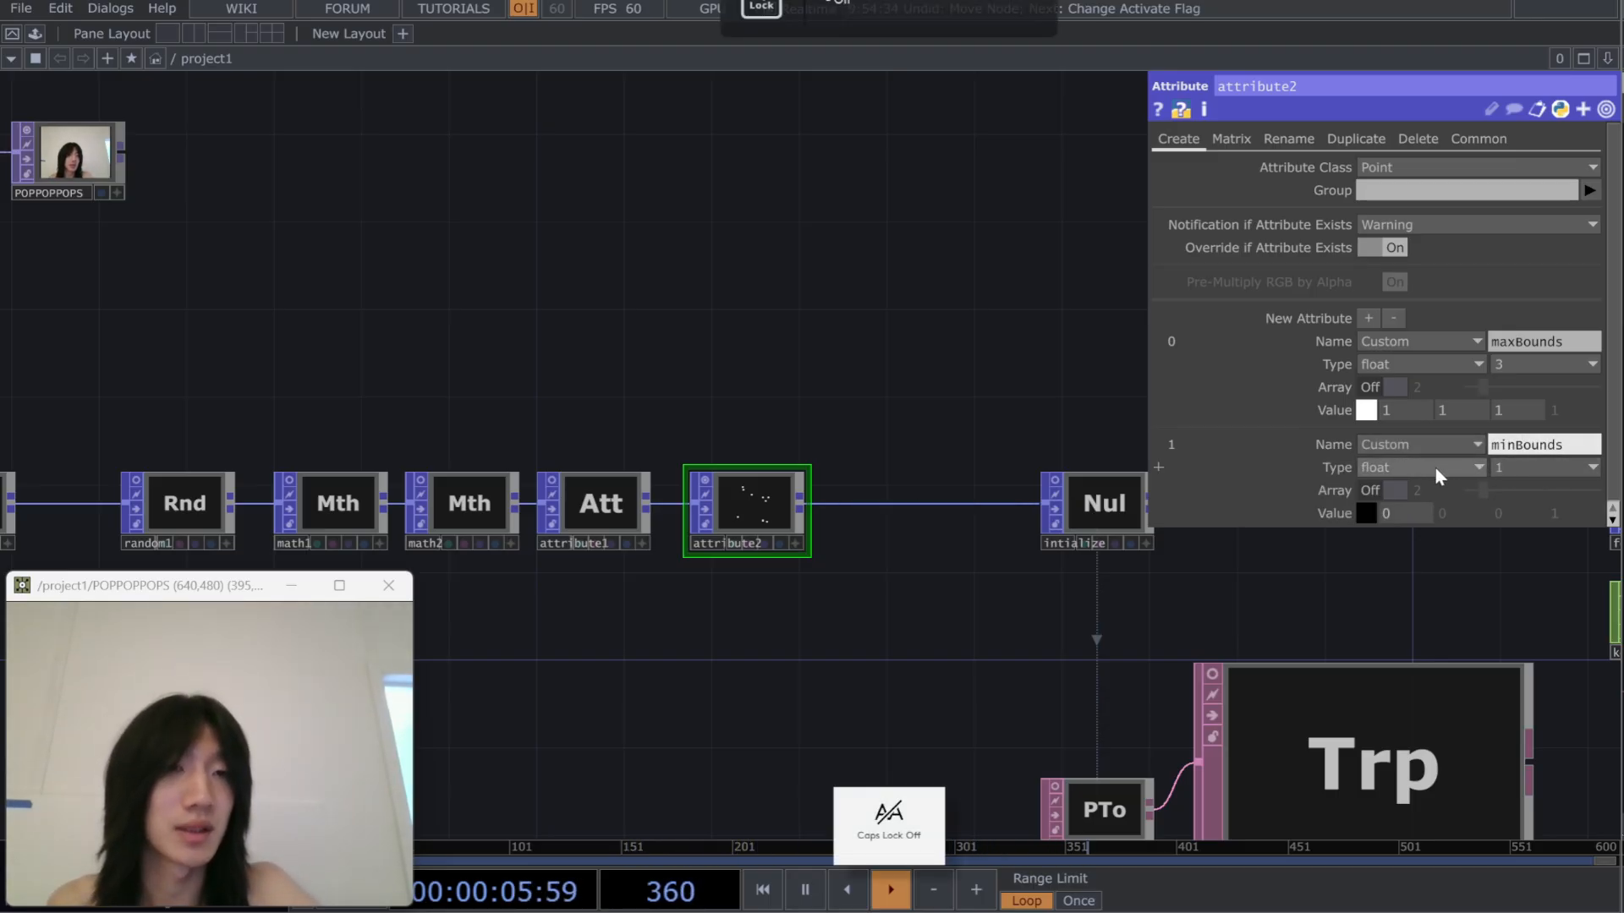
click(1495, 467)
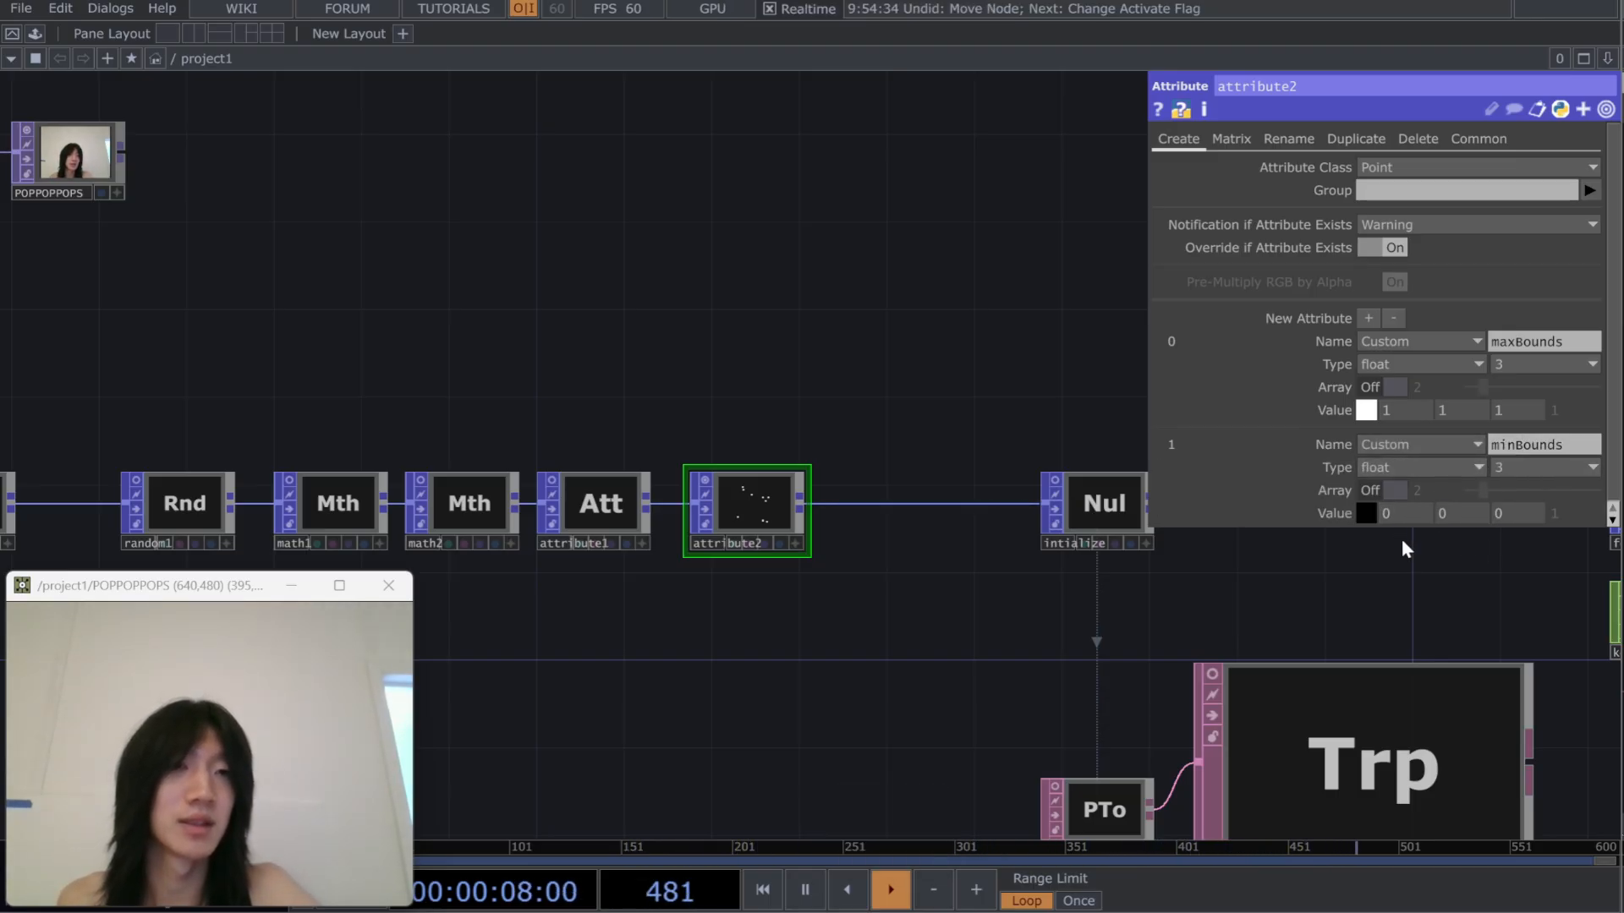
Add a third custom attribute named bounce with a value of 0.998
click(1370, 320)
click(1527, 550)
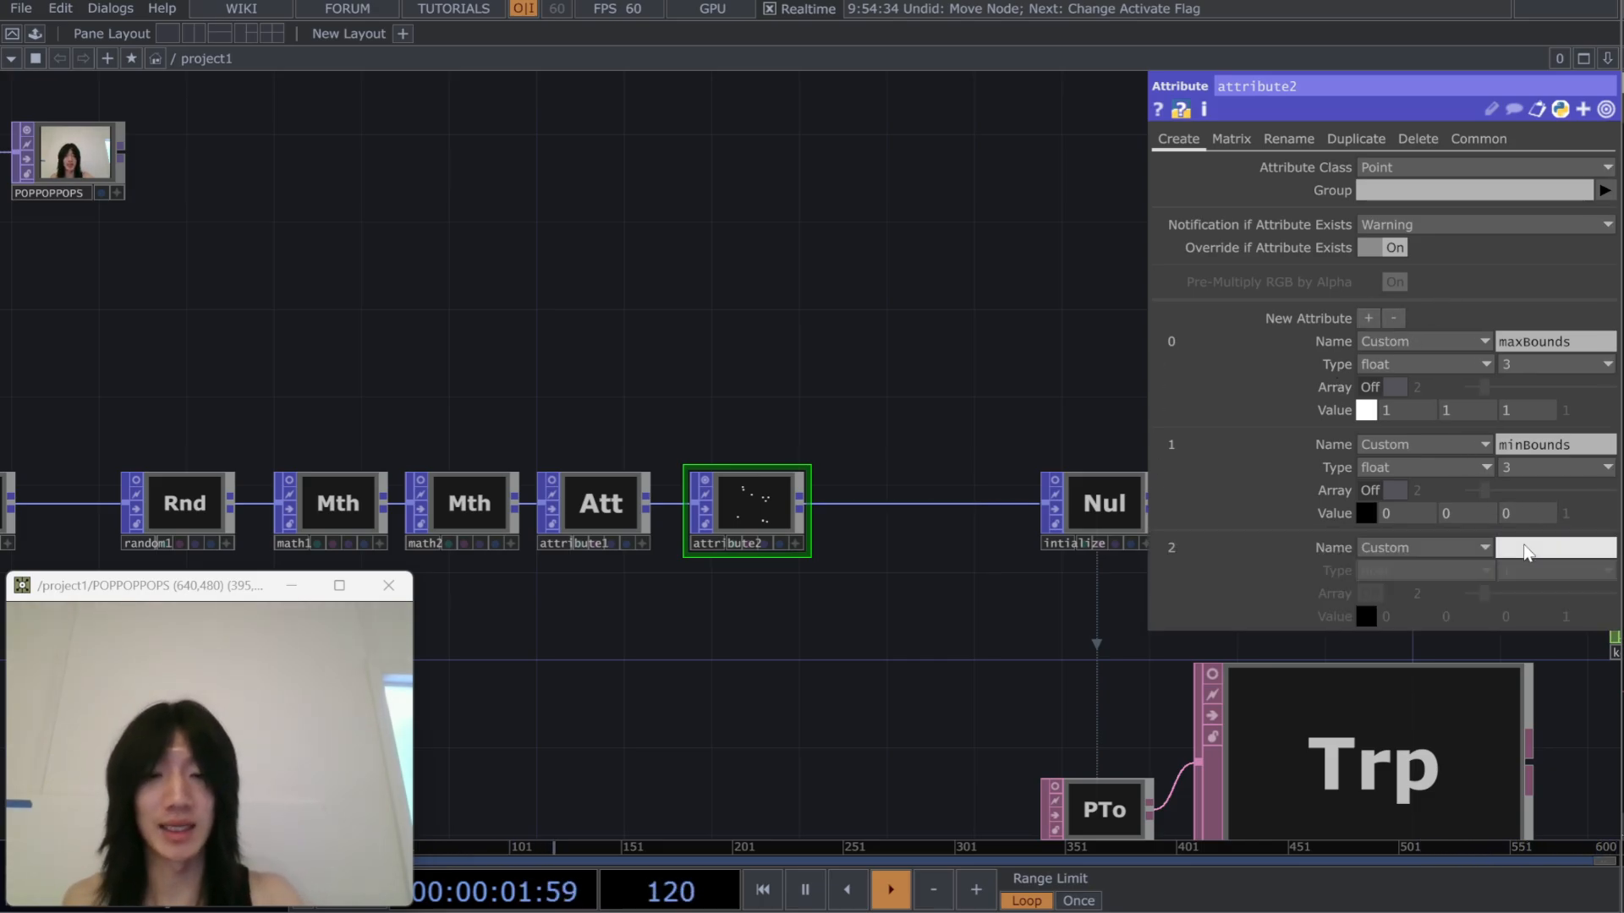
text(bounce)
key(Return)
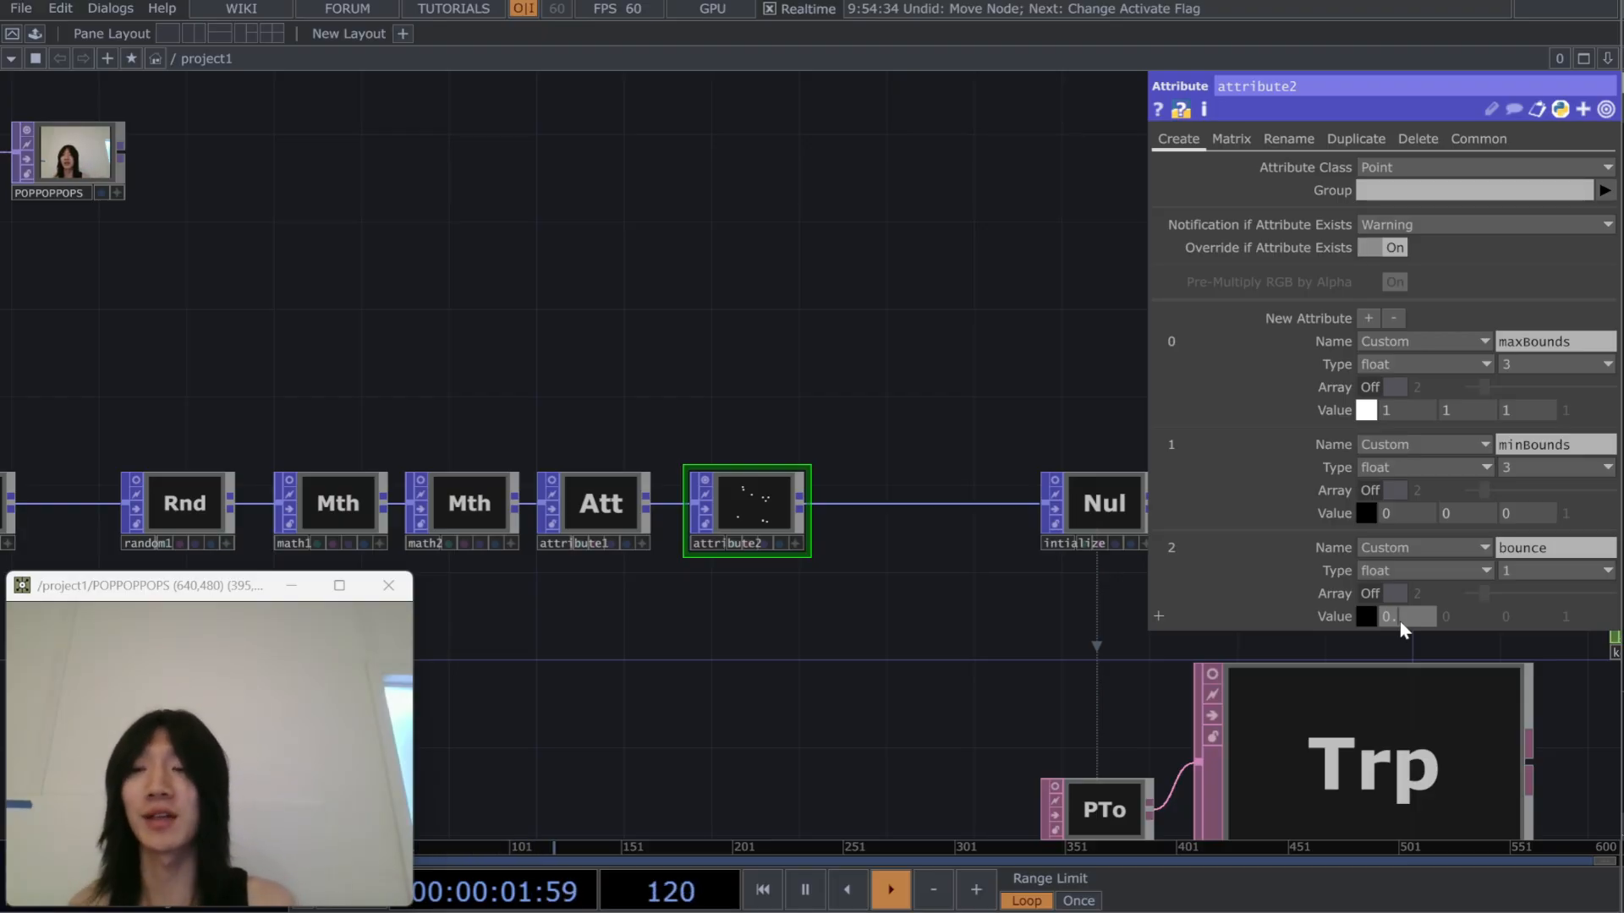
key(Return)
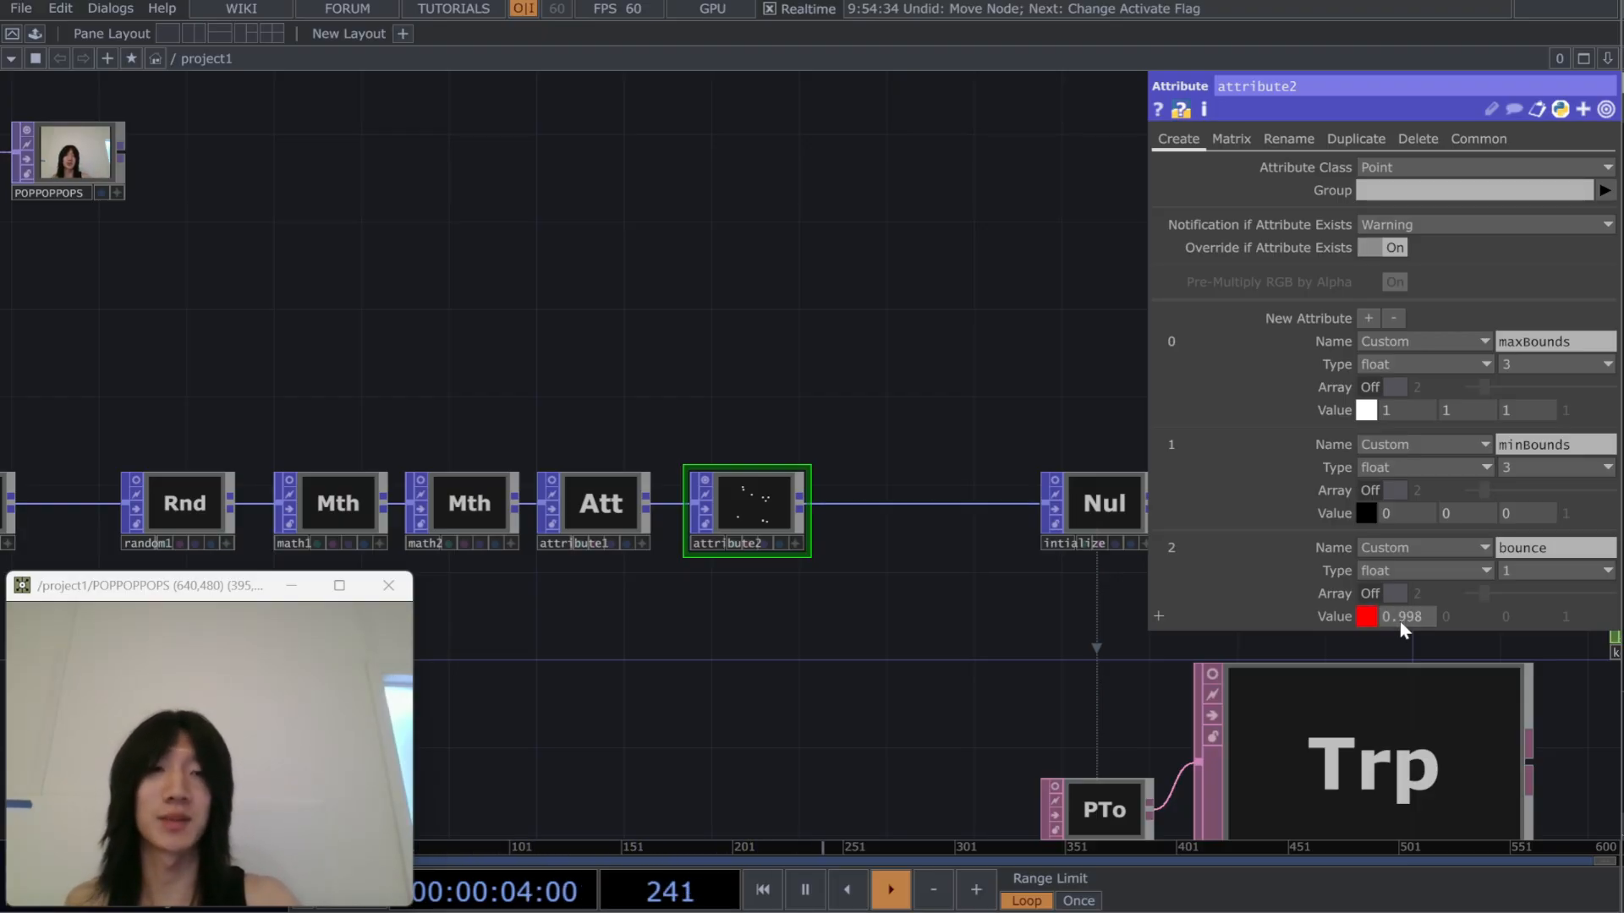
Add a fourth custom float attribute named bounceVelocity with 3 components
click(1367, 318)
click(1517, 656)
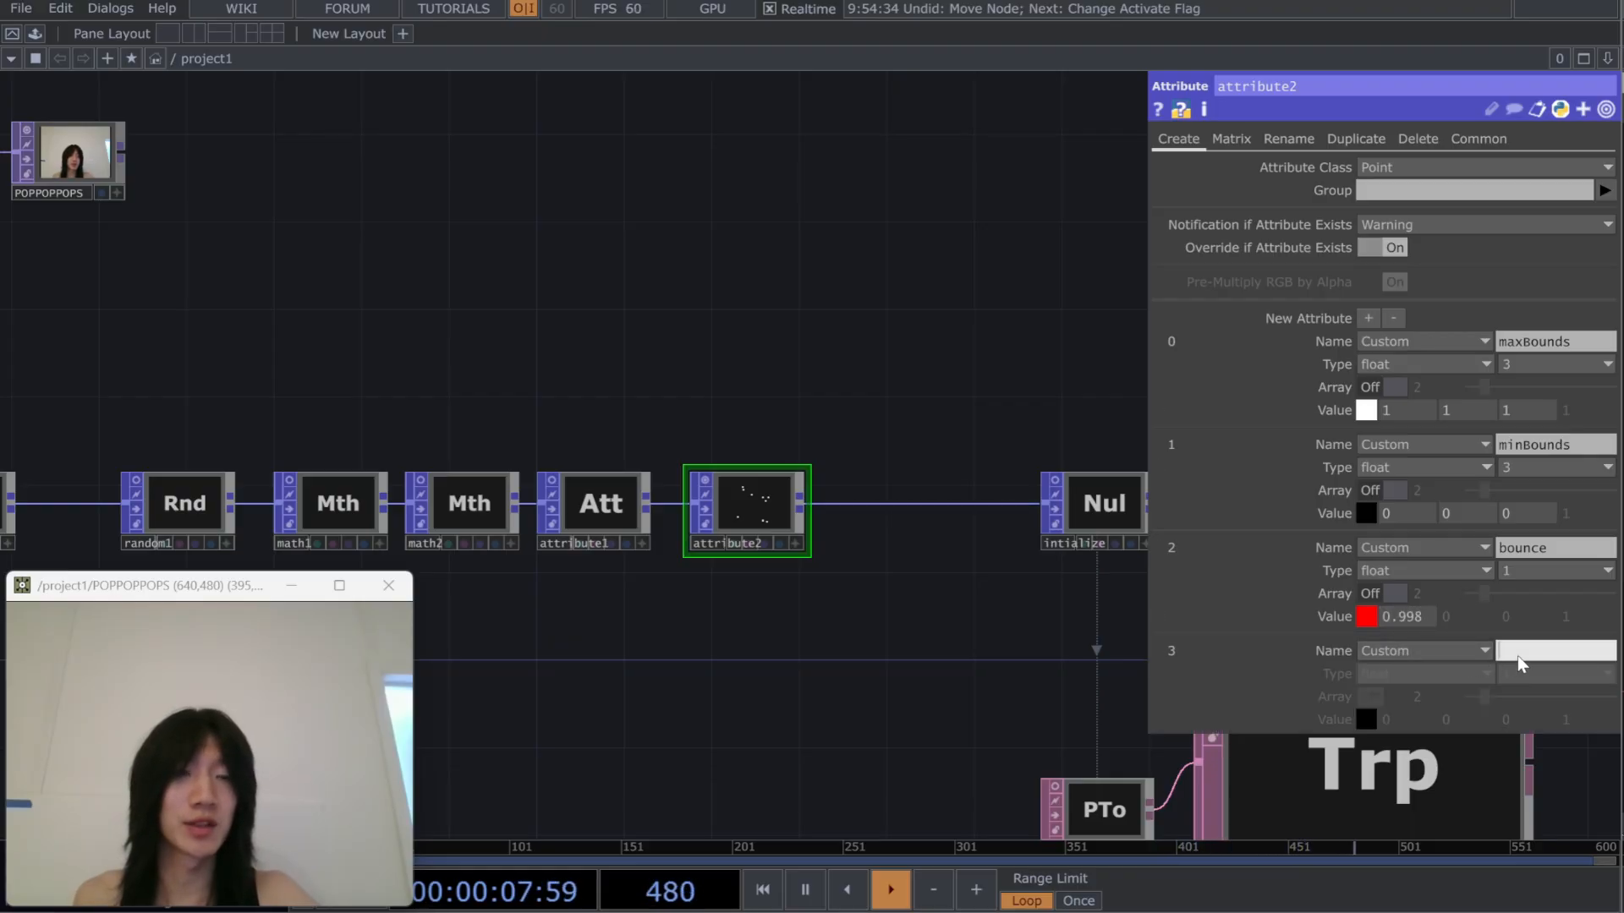
text(bounceVe)
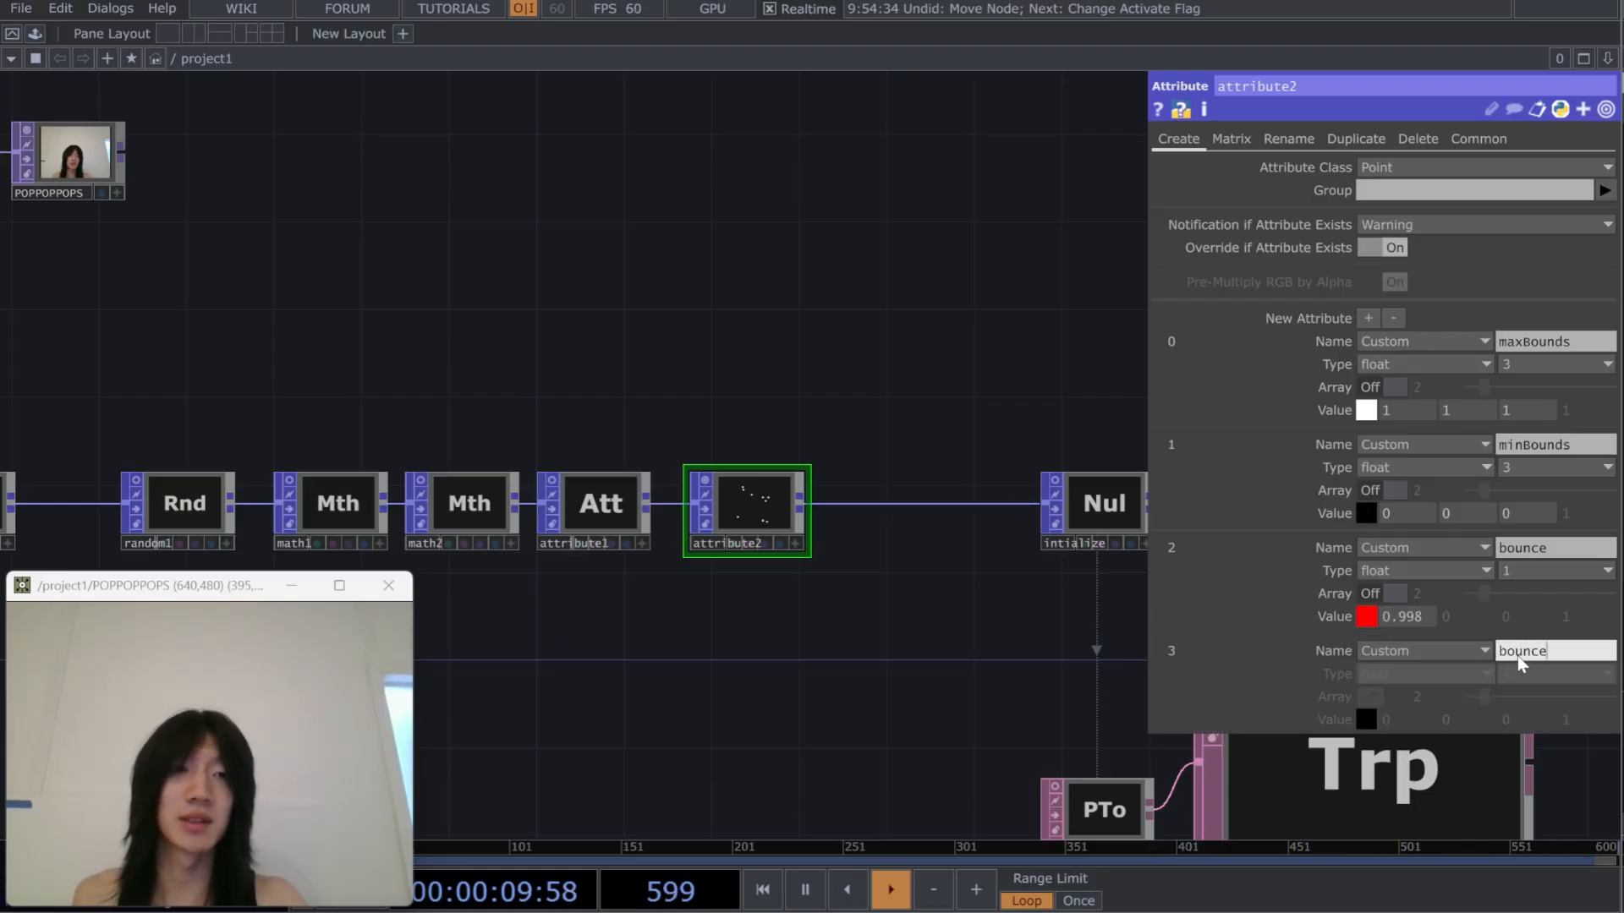
key(Caps_Lock)
text(locity)
key(Return)
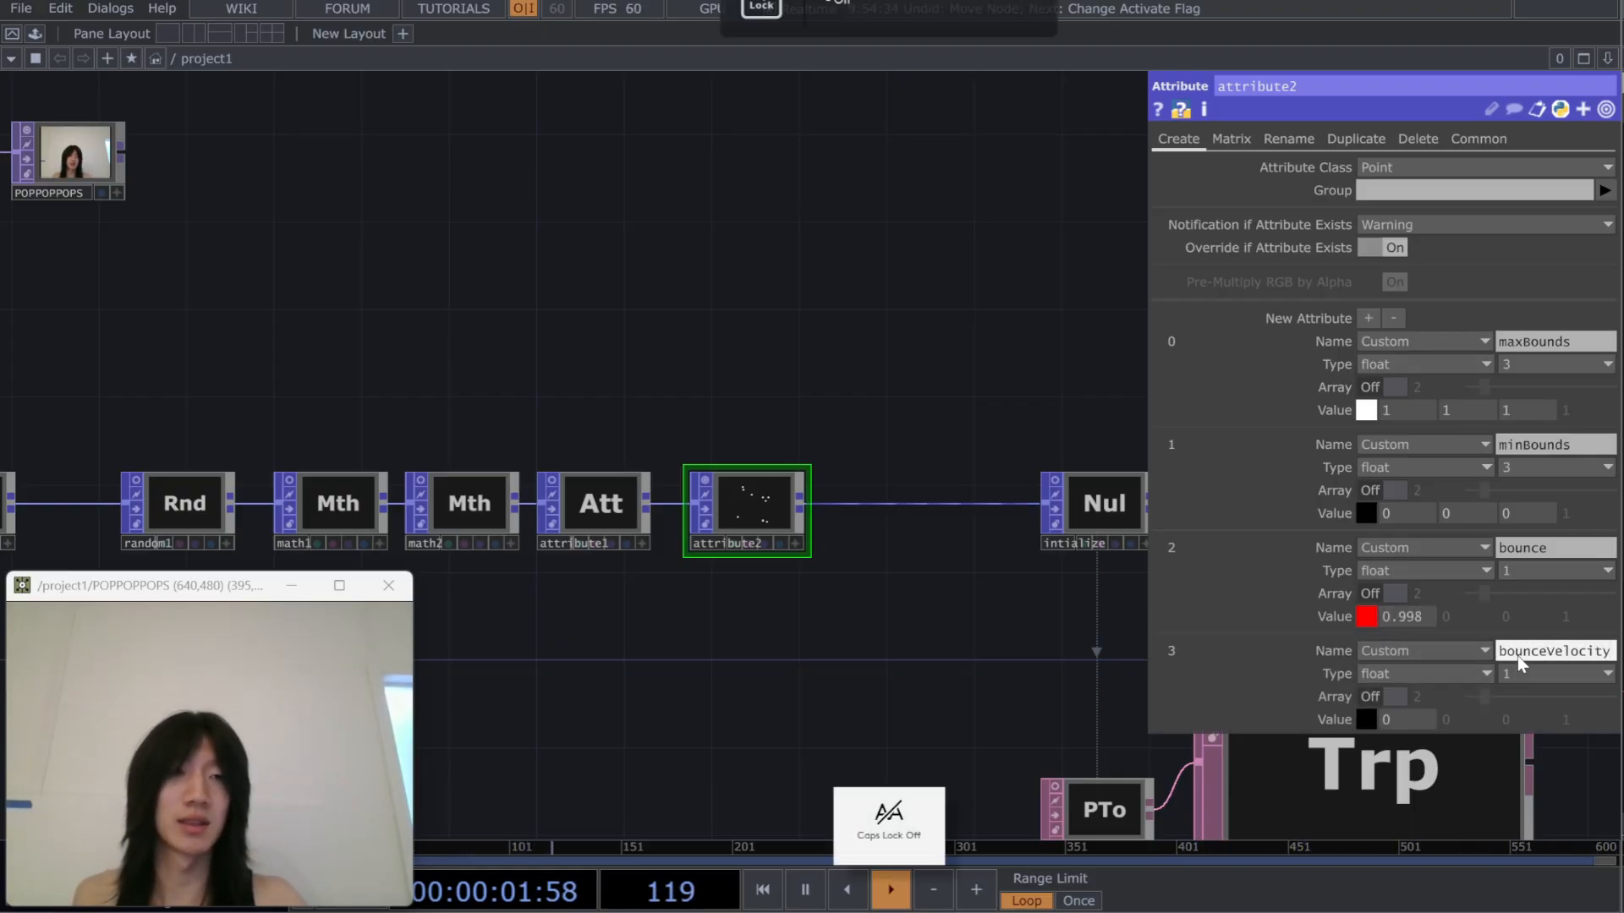
click(1509, 676)
click(1499, 734)
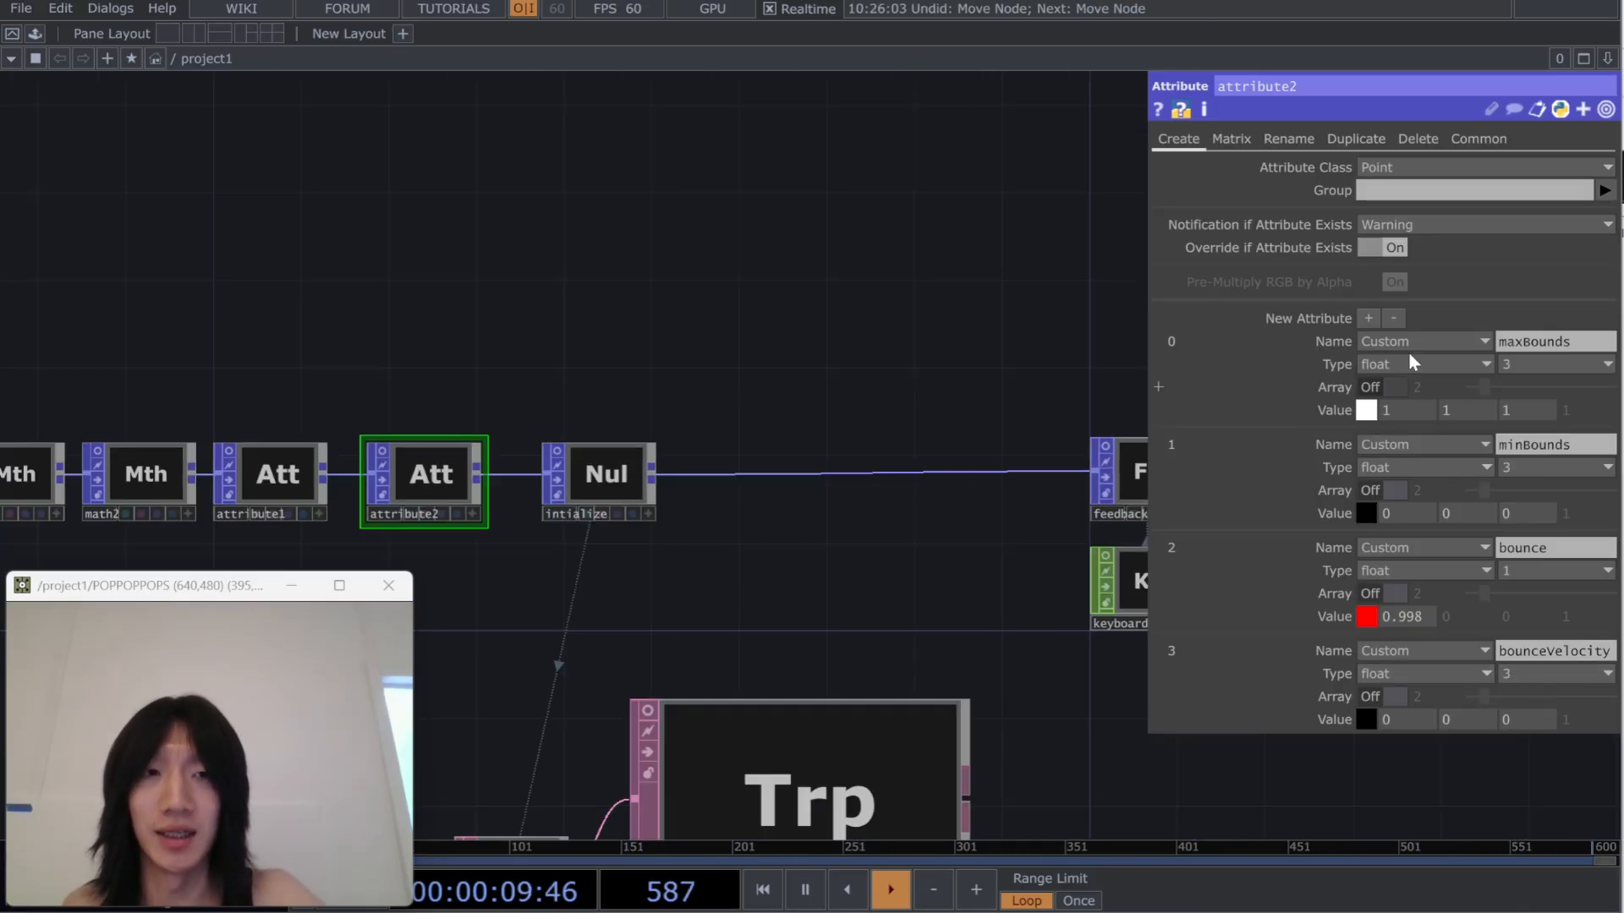
Select the feedback and Math Mix nodes and move them closer to the intialize Null
drag(703, 370, 366, 362)
scroll(663, 343, down, 3)
right_drag(661, 338, 1237, 562)
drag(1220, 434, 942, 428)
Insert two Math Mix POPs in series between mathmix3 and the end node
scroll(881, 544, up, 3)
right_click(900, 423)
click(934, 400)
text(math)
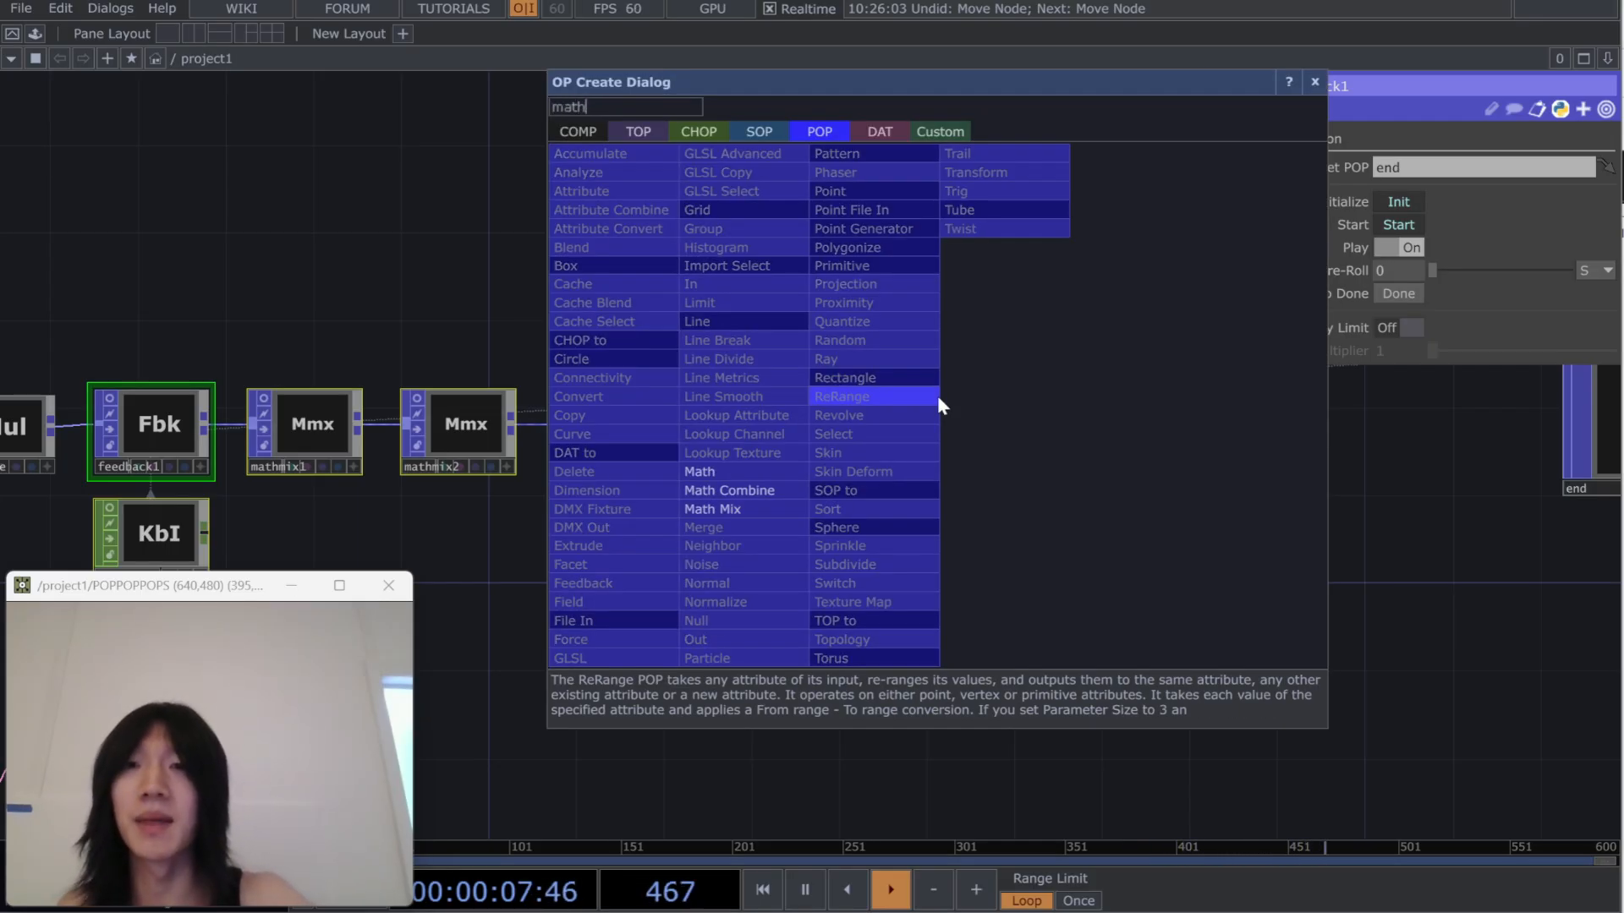
click(714, 509)
click(961, 427)
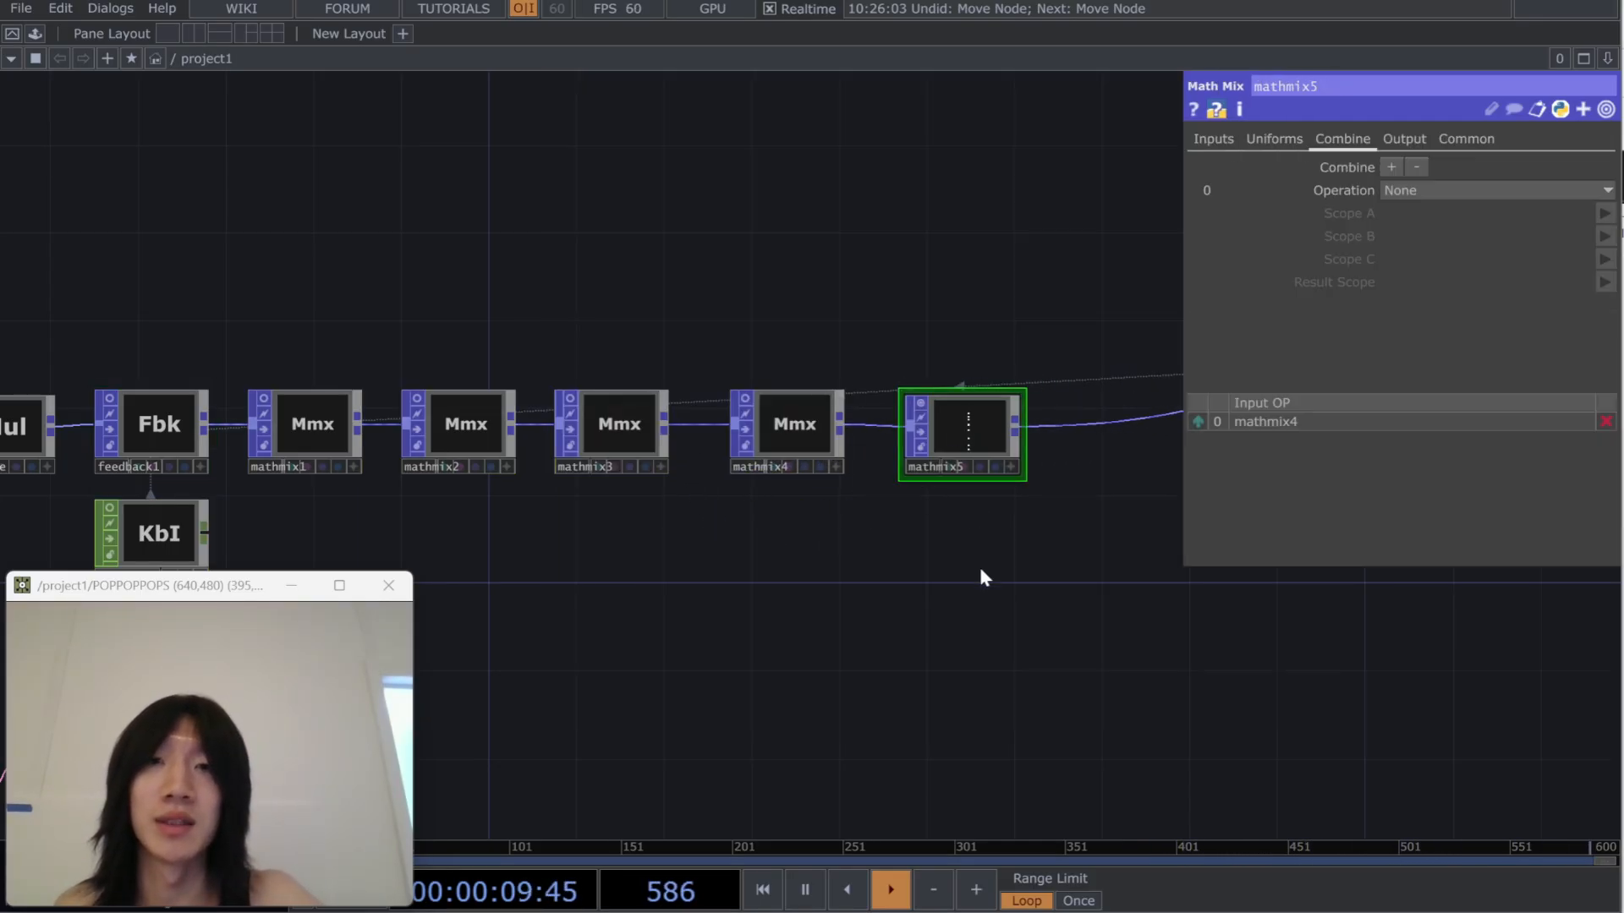
Turn off mathmix5's viewer and set its first Combine operation to A > B
drag(981, 570, 788, 587)
scroll(788, 587, up, 3)
click(705, 378)
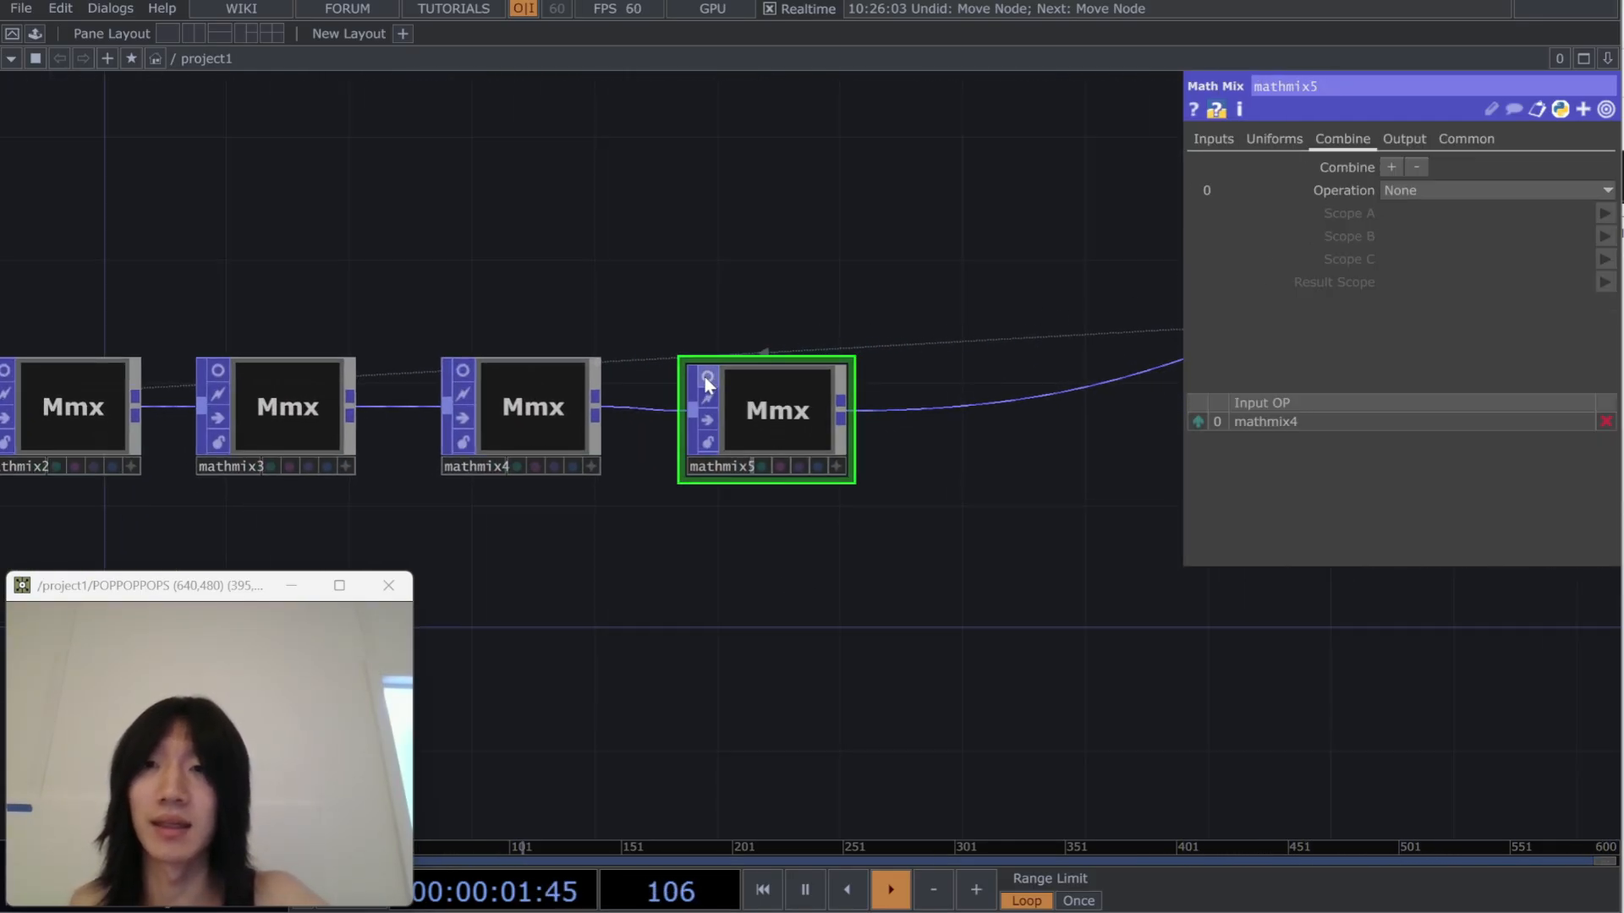
click(1412, 190)
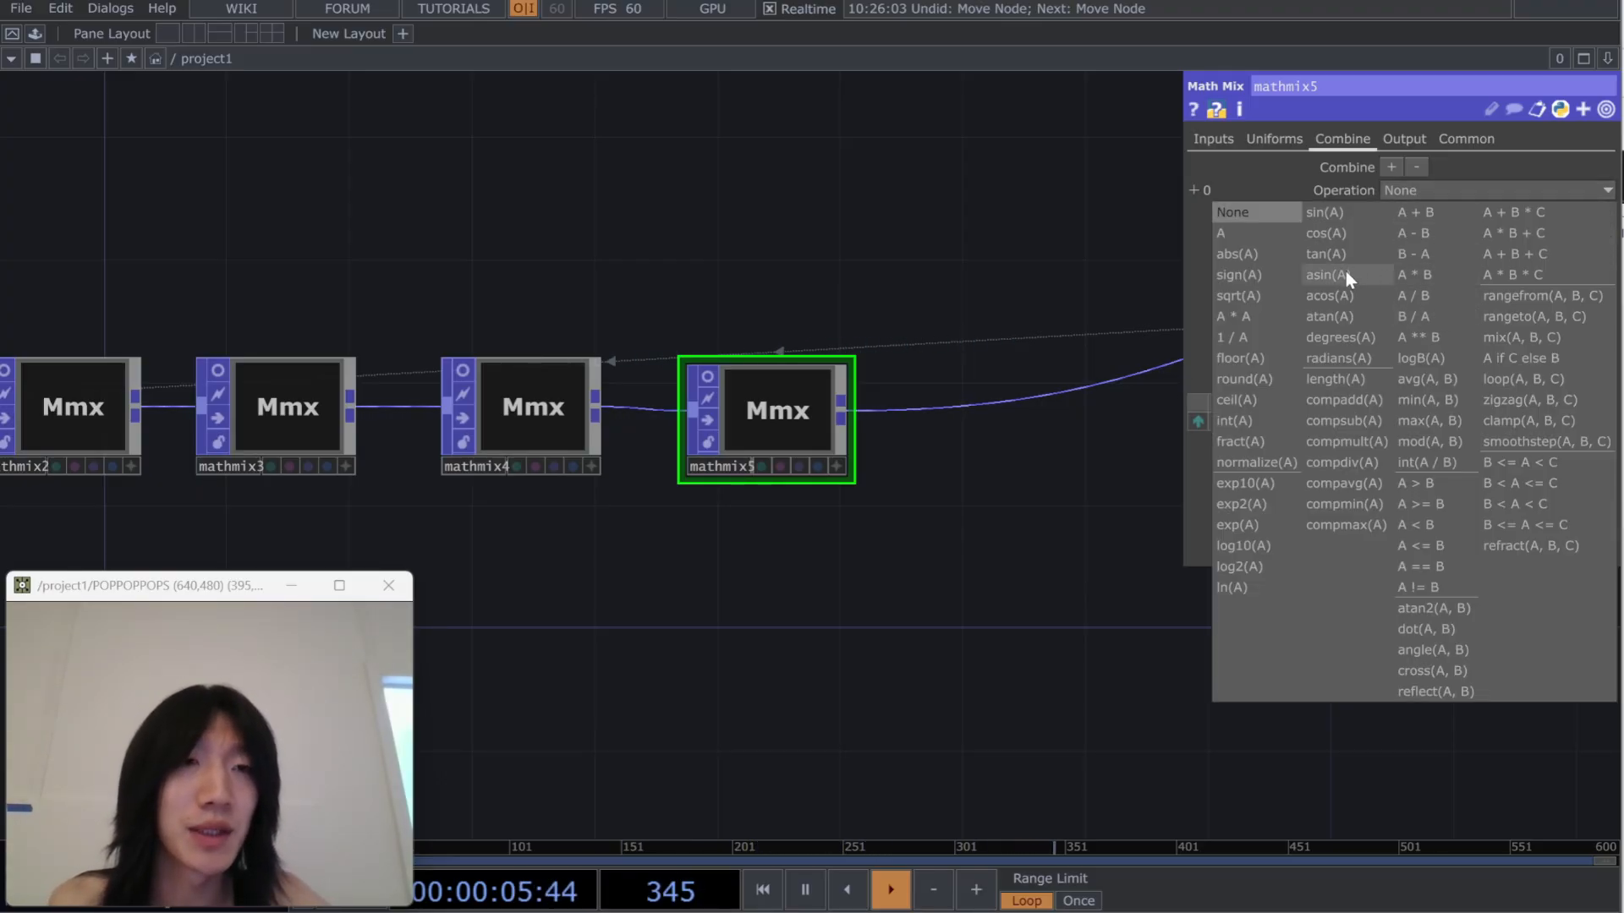
click(1419, 485)
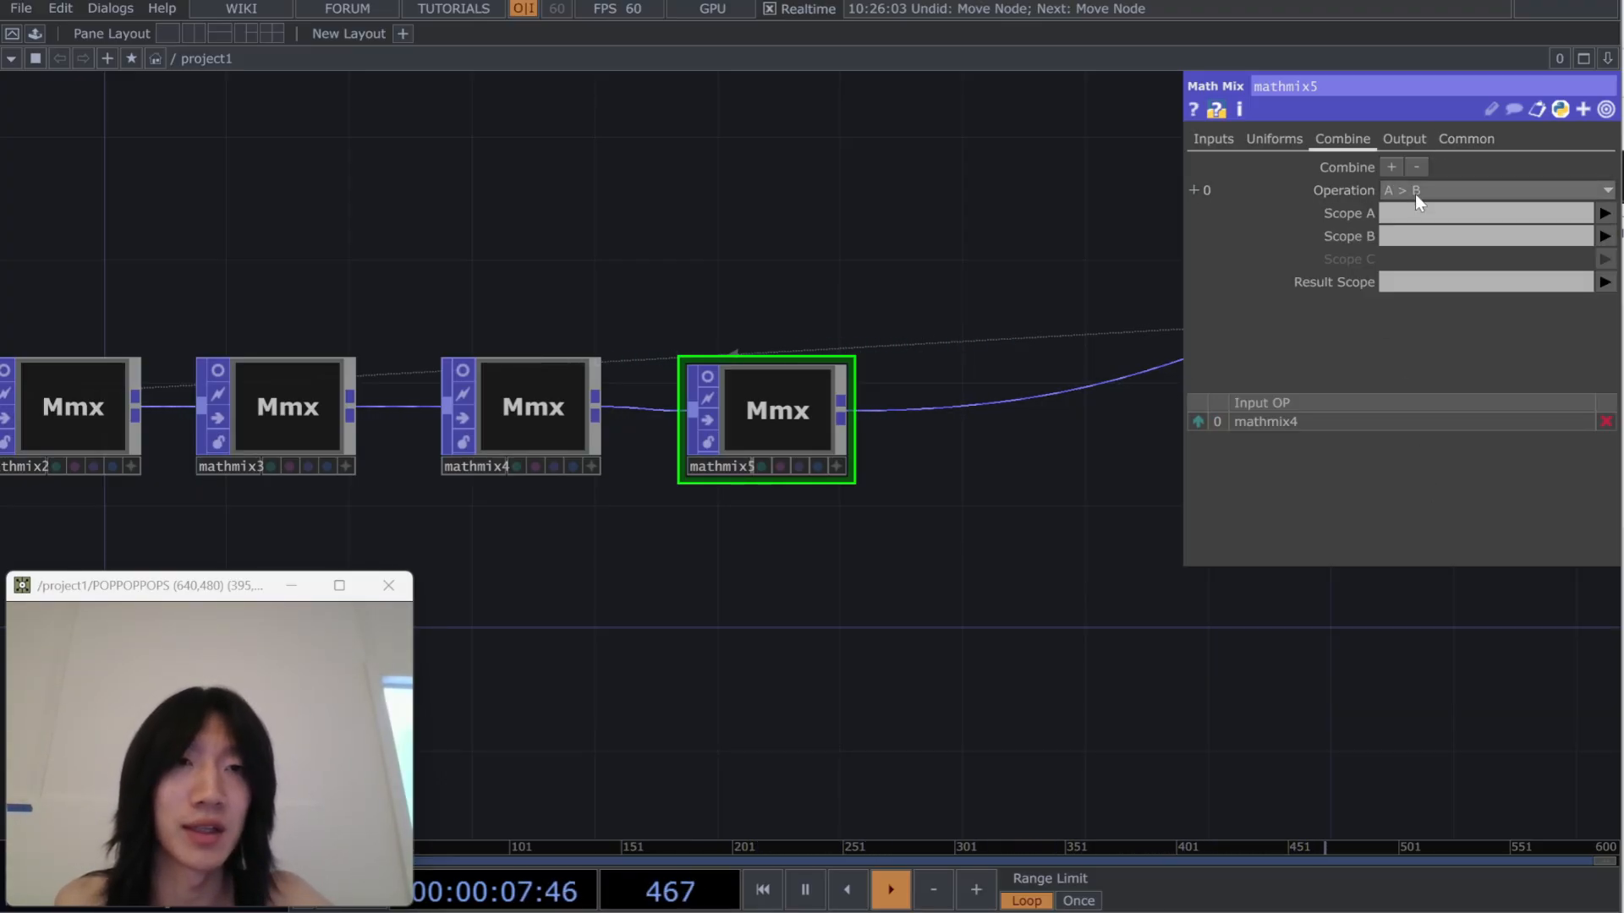
In mathmix5's A > B operation, set Scope A to P(0) and Scope B to maxBounds(0)
key(Caps_Lock)
text(P()
key(Caps_Lock)
text((0))
key(Return)
click(1431, 240)
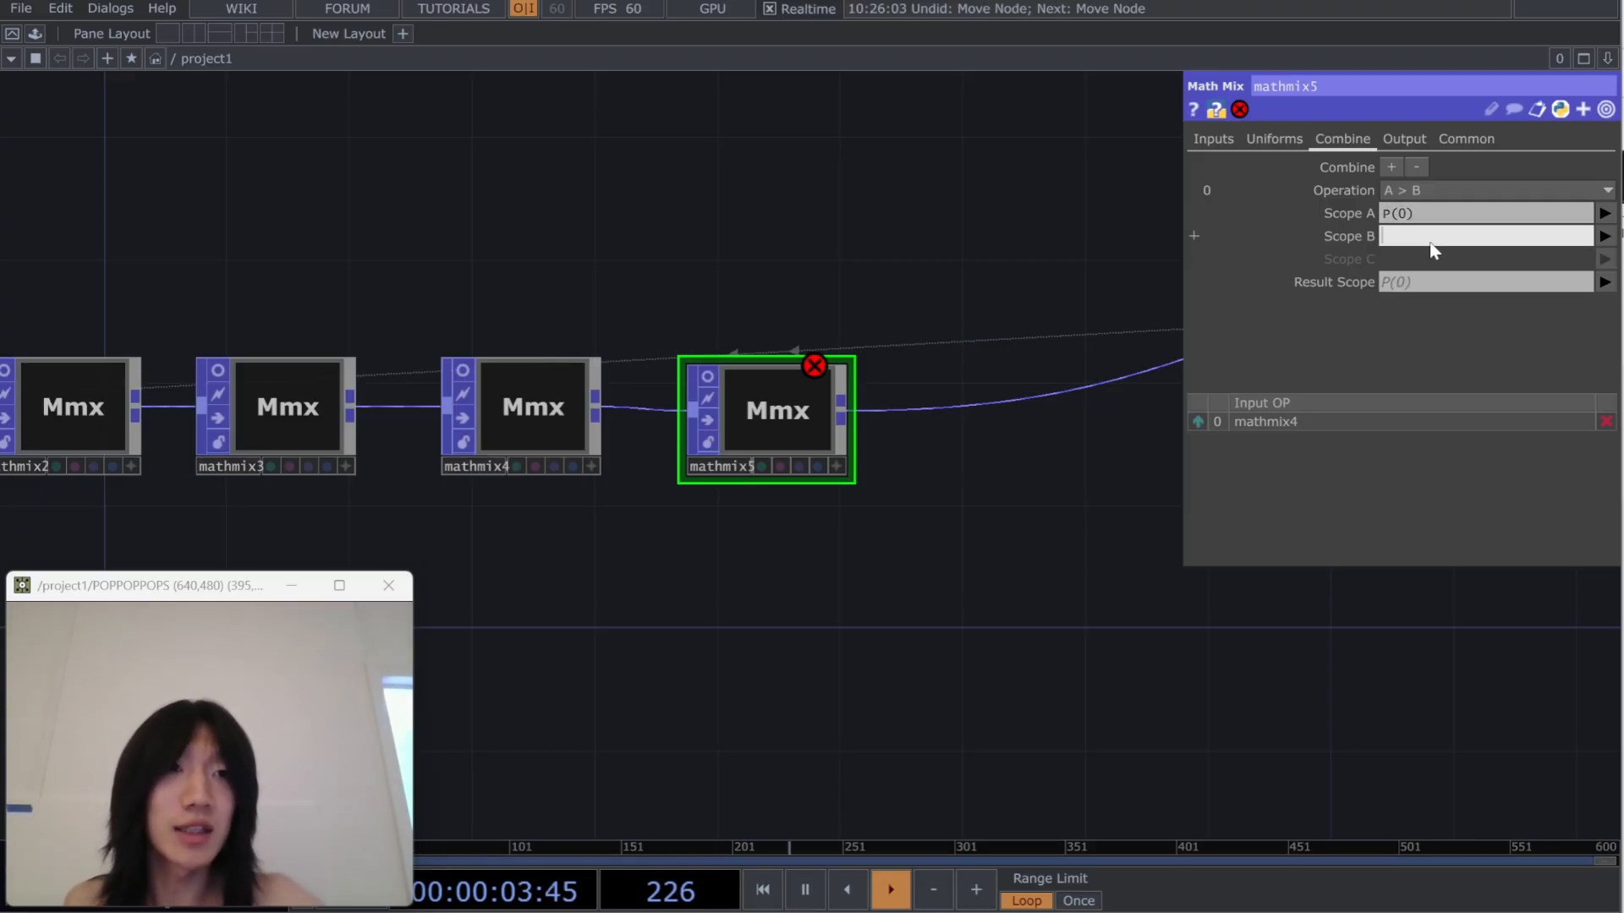
click(1604, 236)
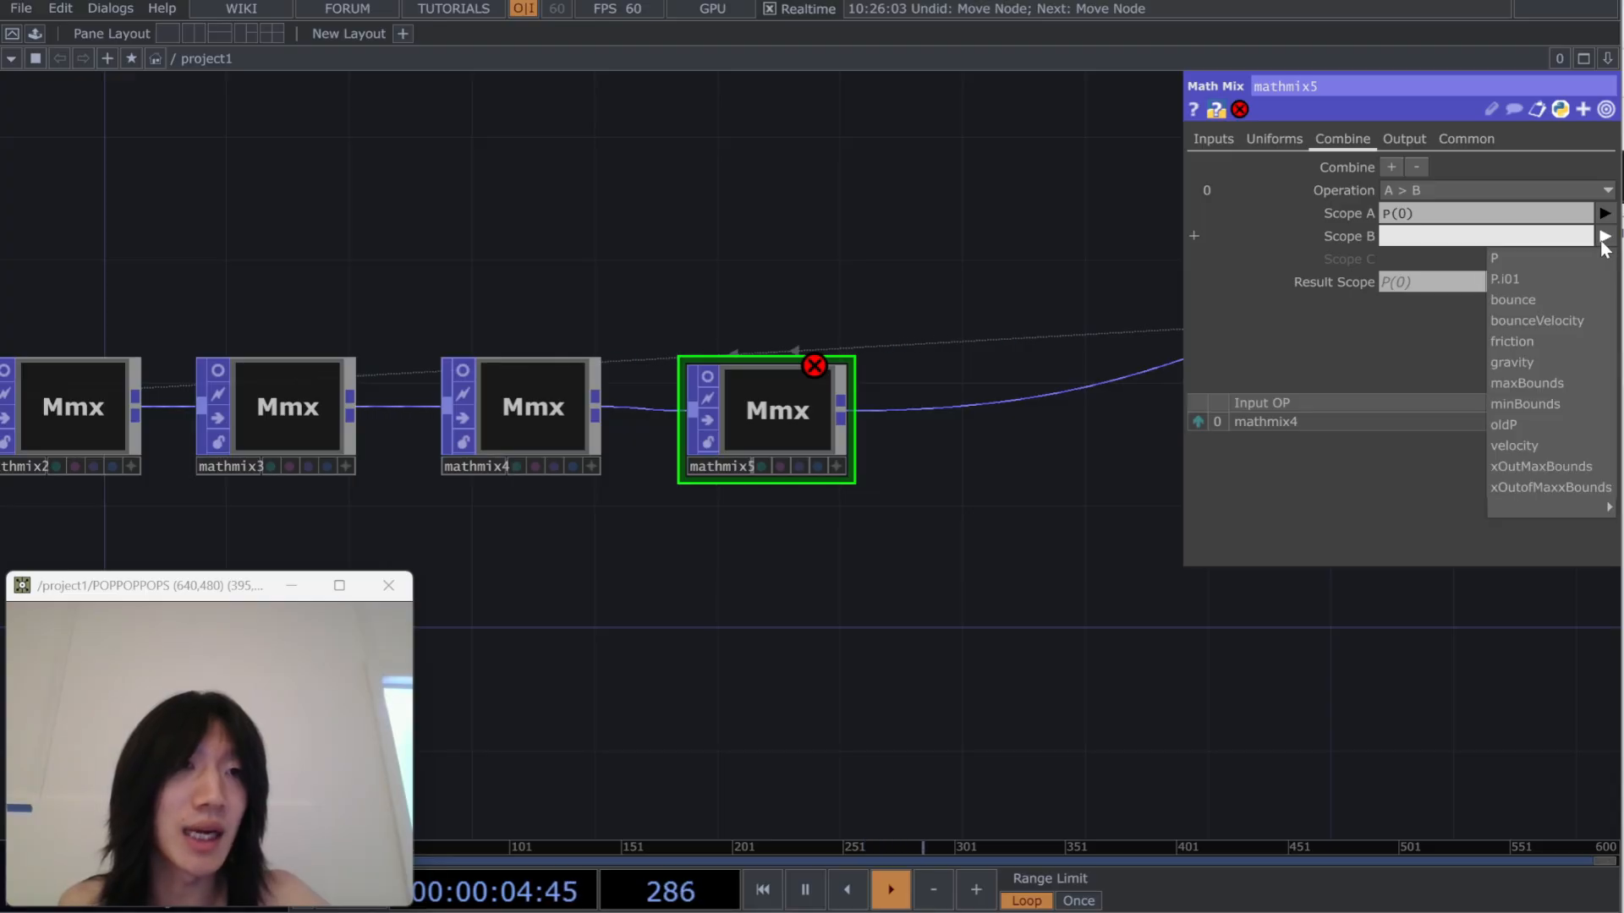
click(1553, 384)
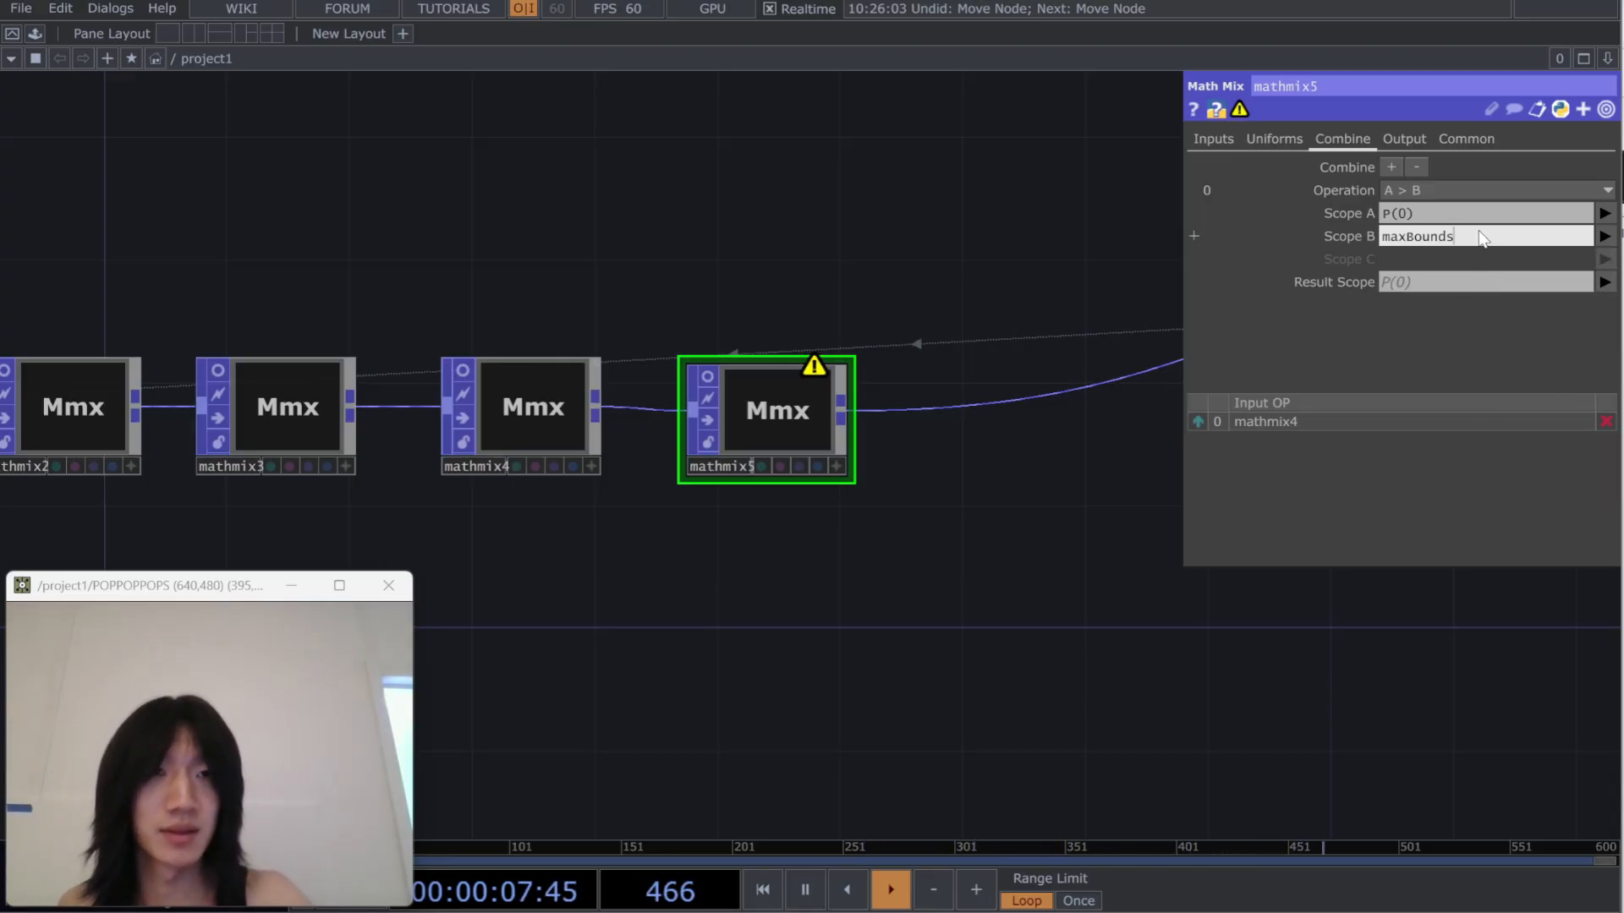
text((0))
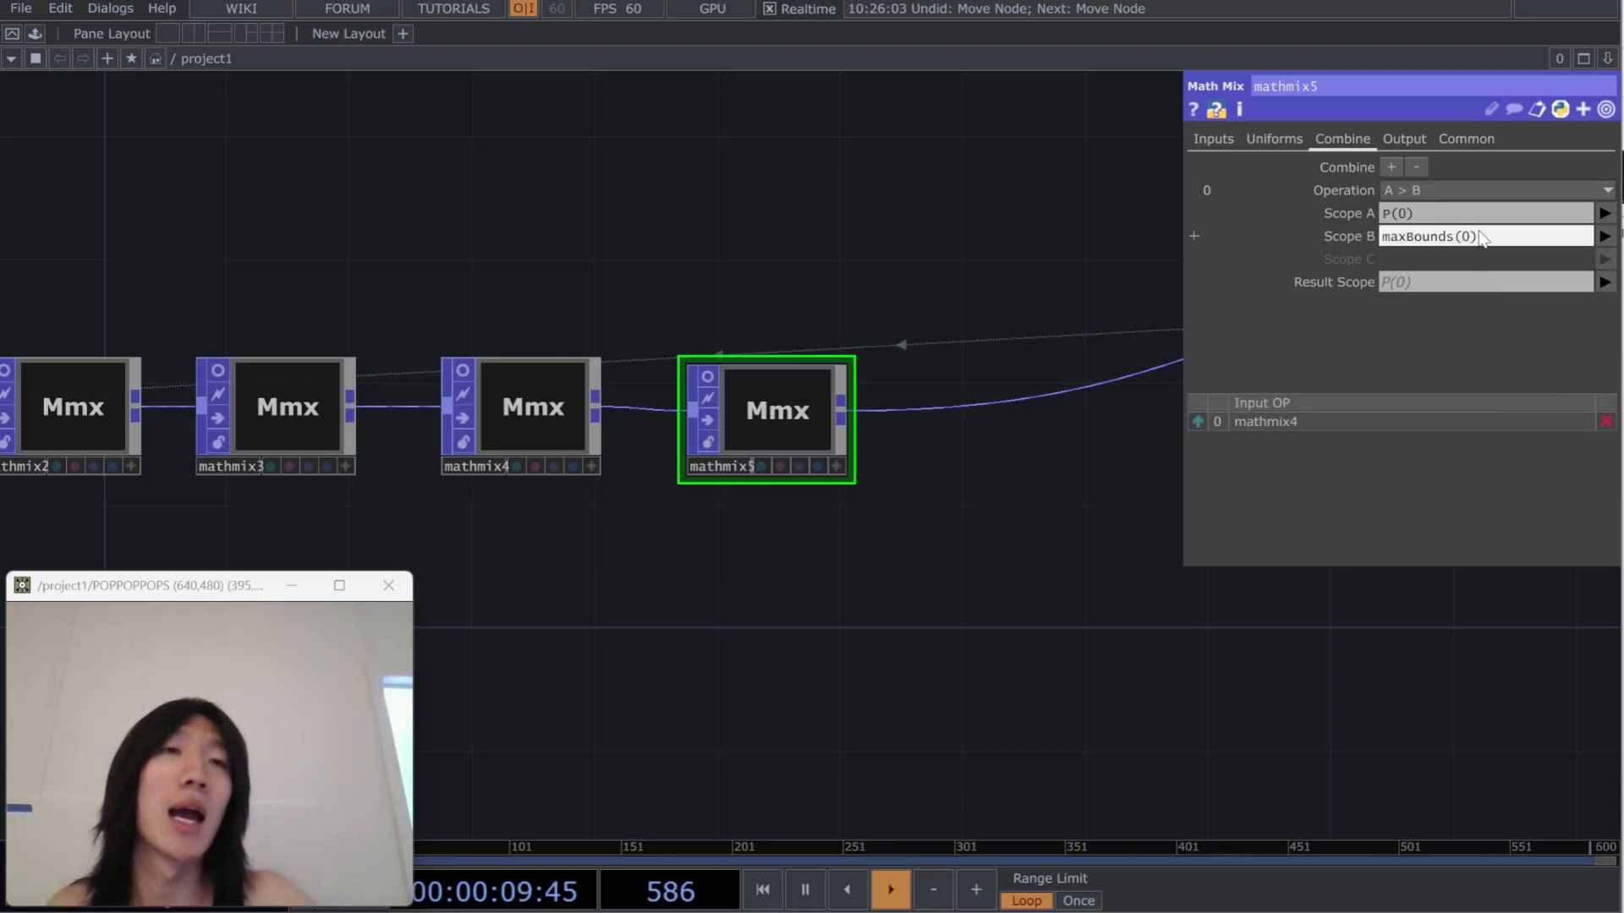
key(Return)
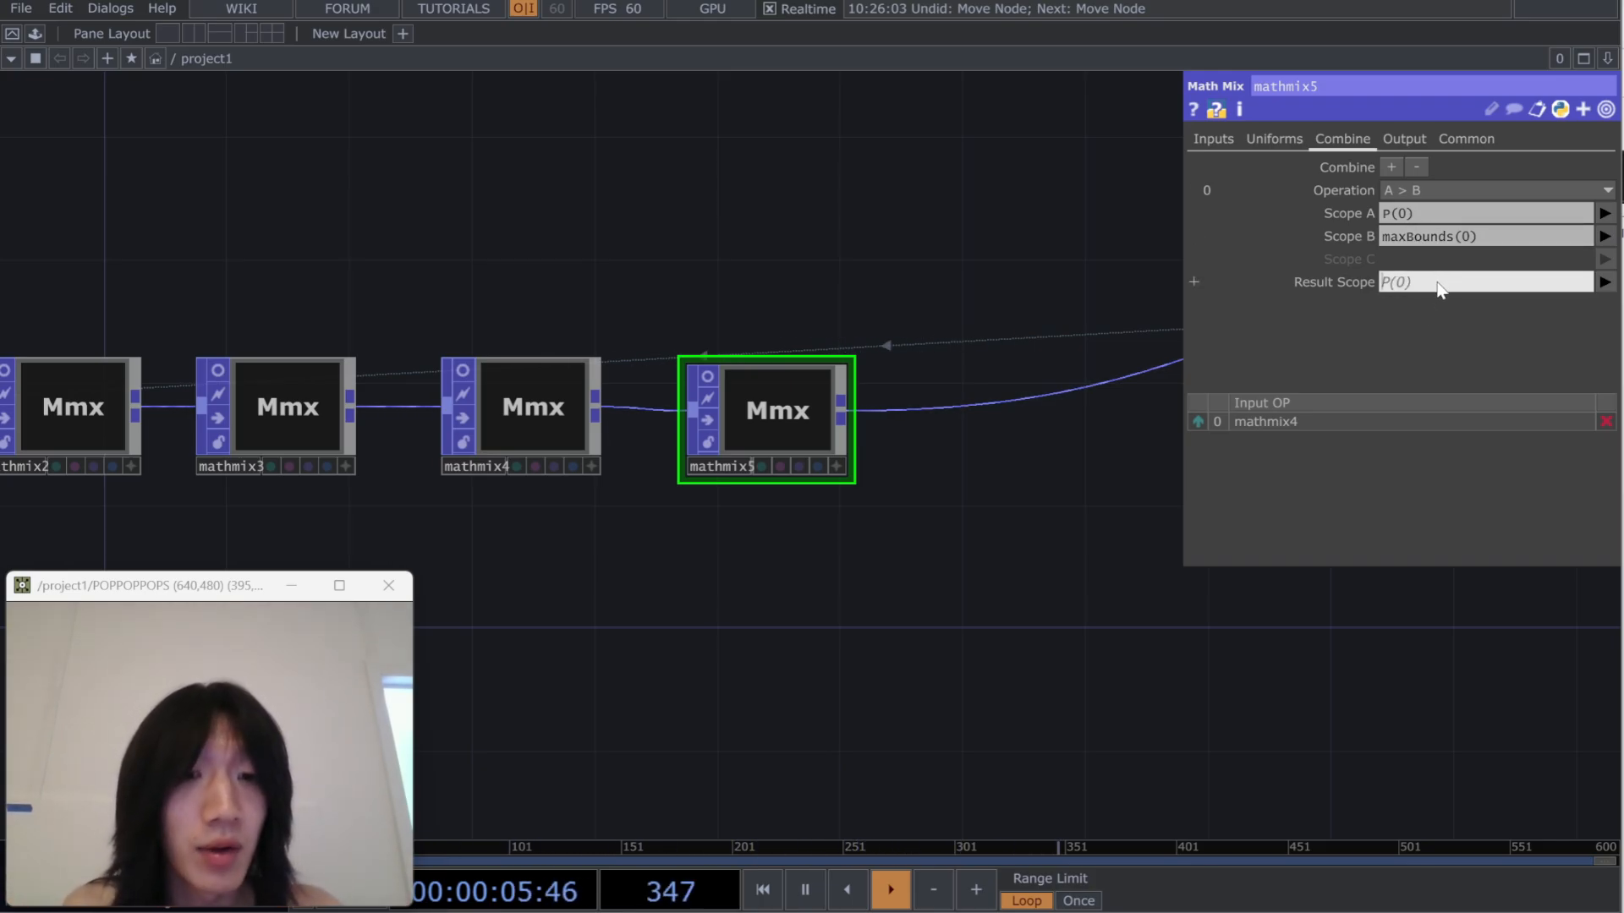
Set the Result Scope of mathmix5's A > B operation to xOutMaxBounds
click(1440, 290)
key(Caps_Lock)
text(xO)
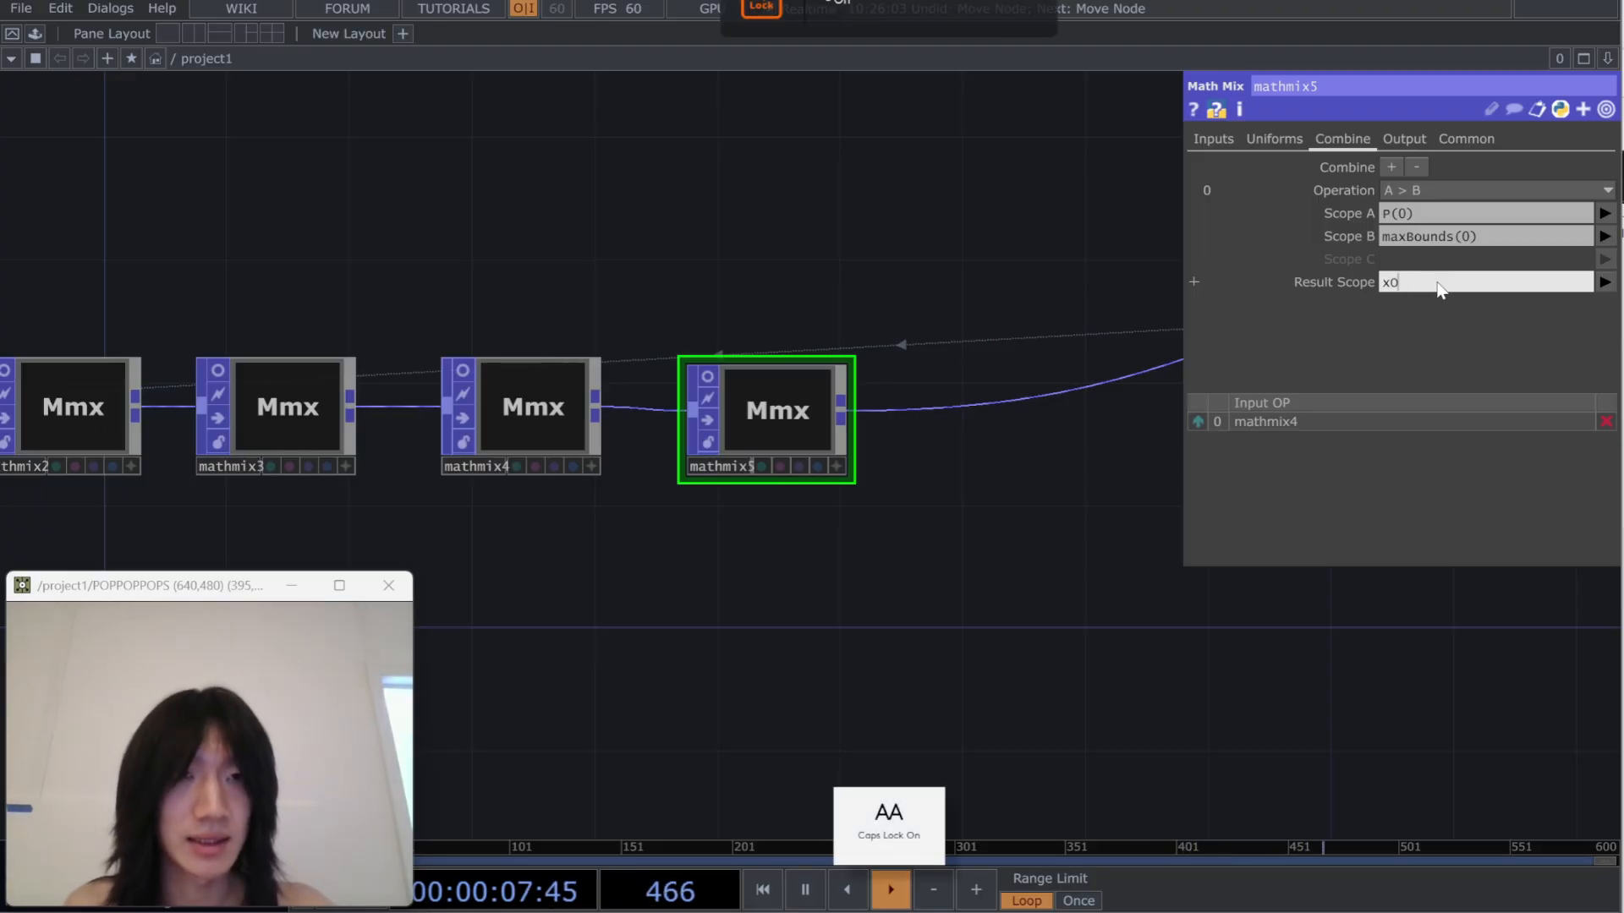
text(ut)
key(Caps_Lock)
text(Mx)
key(BackSpace)
key(Caps_Lock)
text(ax)
key(Caps_Lock)
text(B)
key(Caps_Lock)
text(ounds)
key(Return)
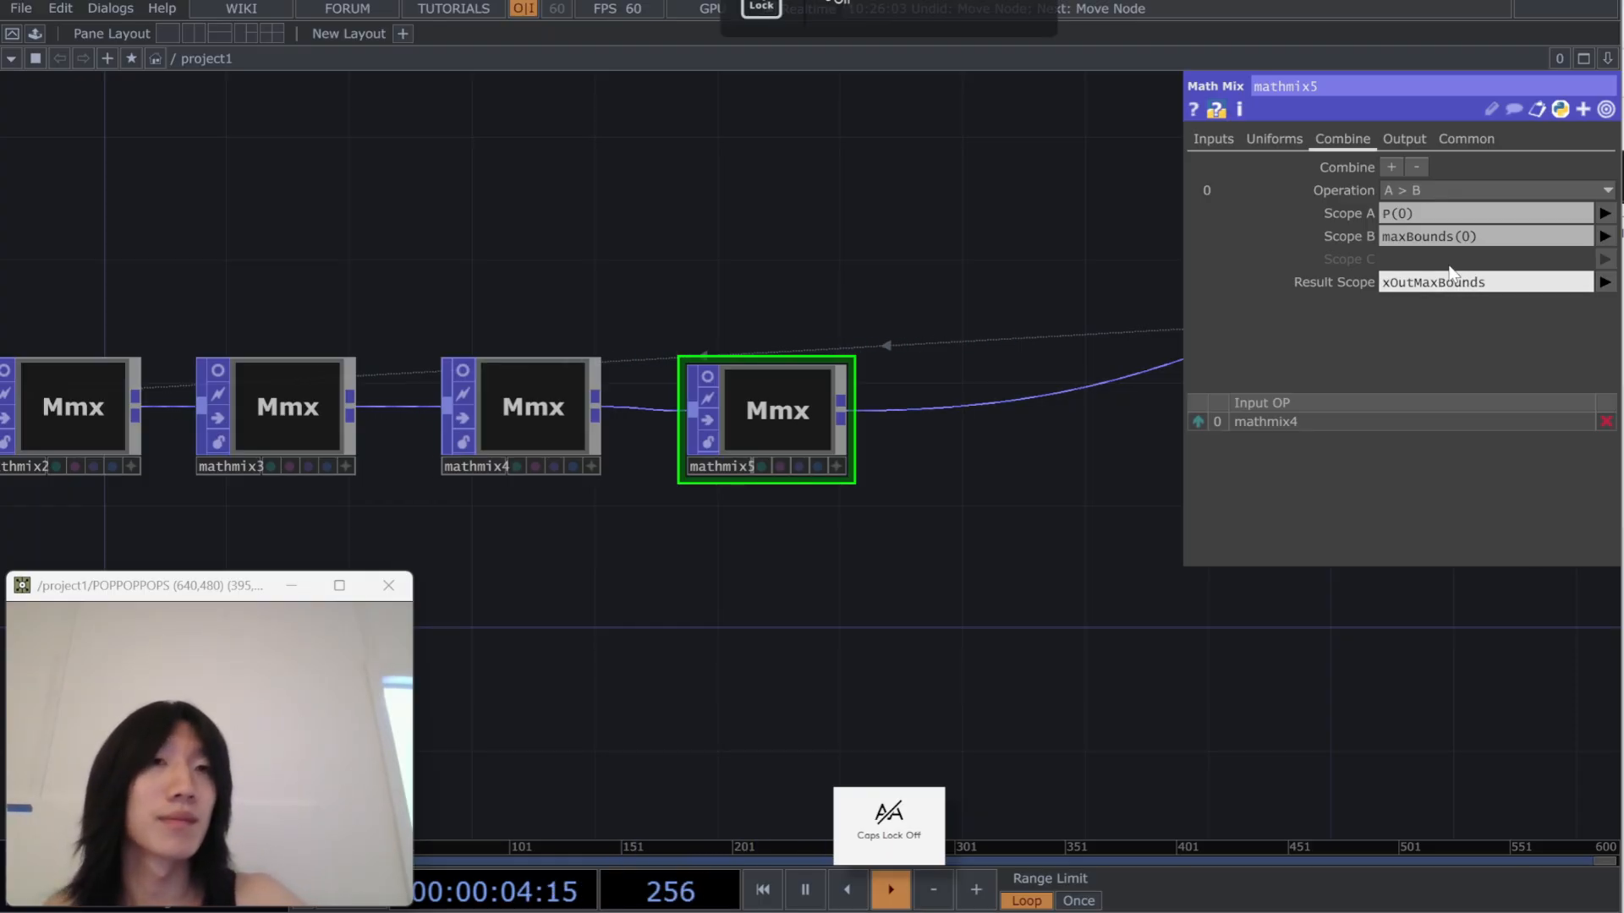
Add Combine operation 1 to mathmix5 as A if C else B, with Scope C set to xOutMaxBounds
click(1389, 166)
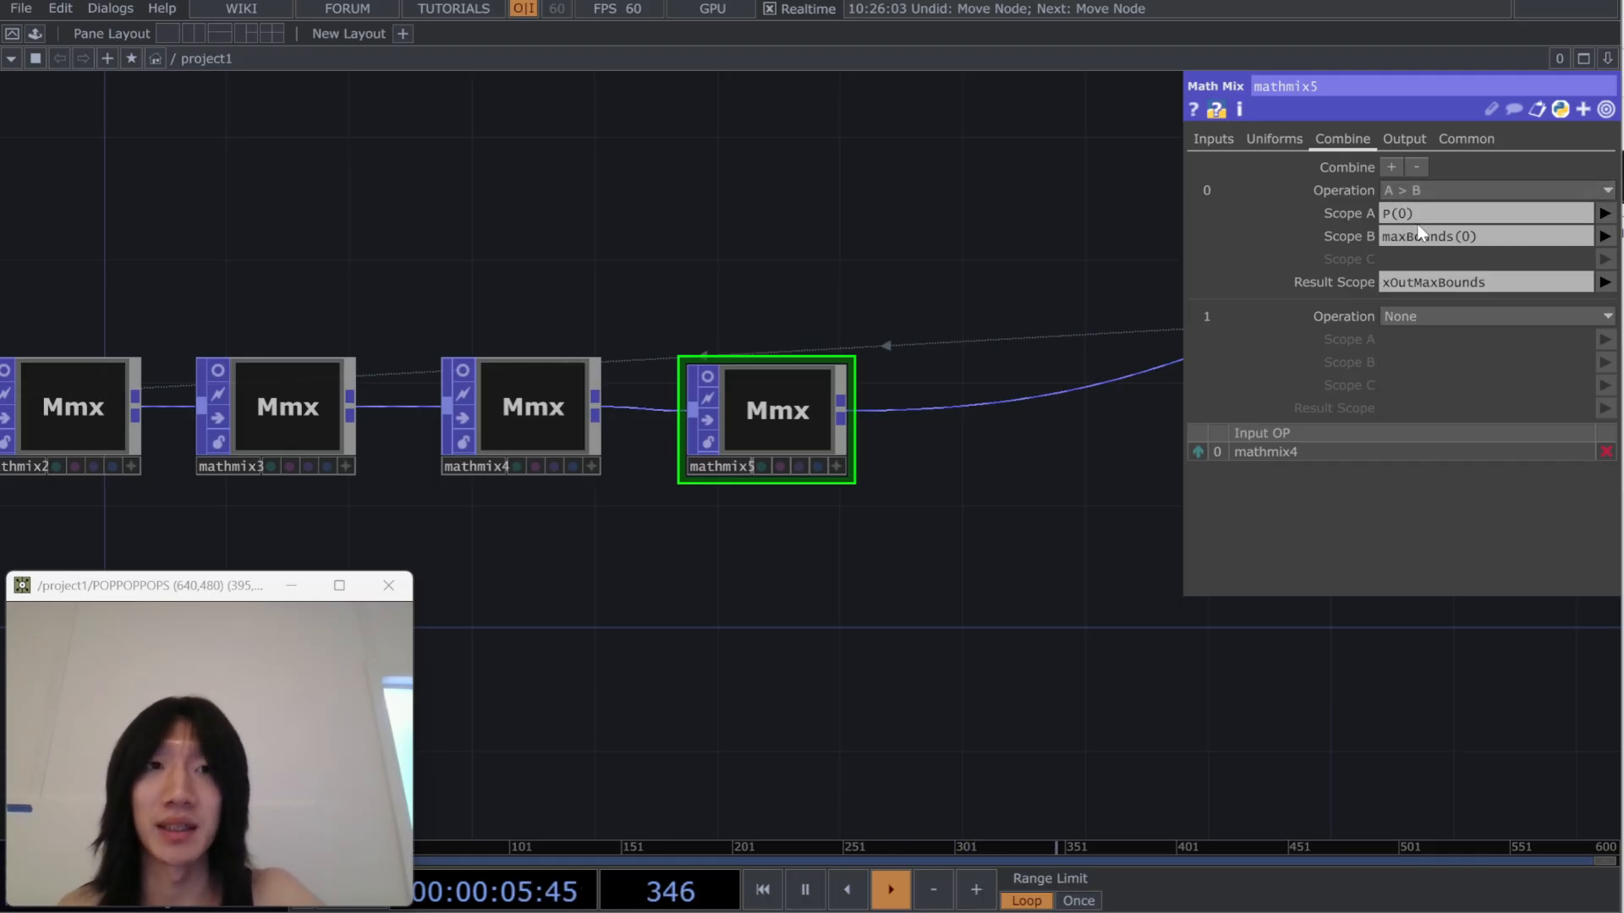
click(1470, 312)
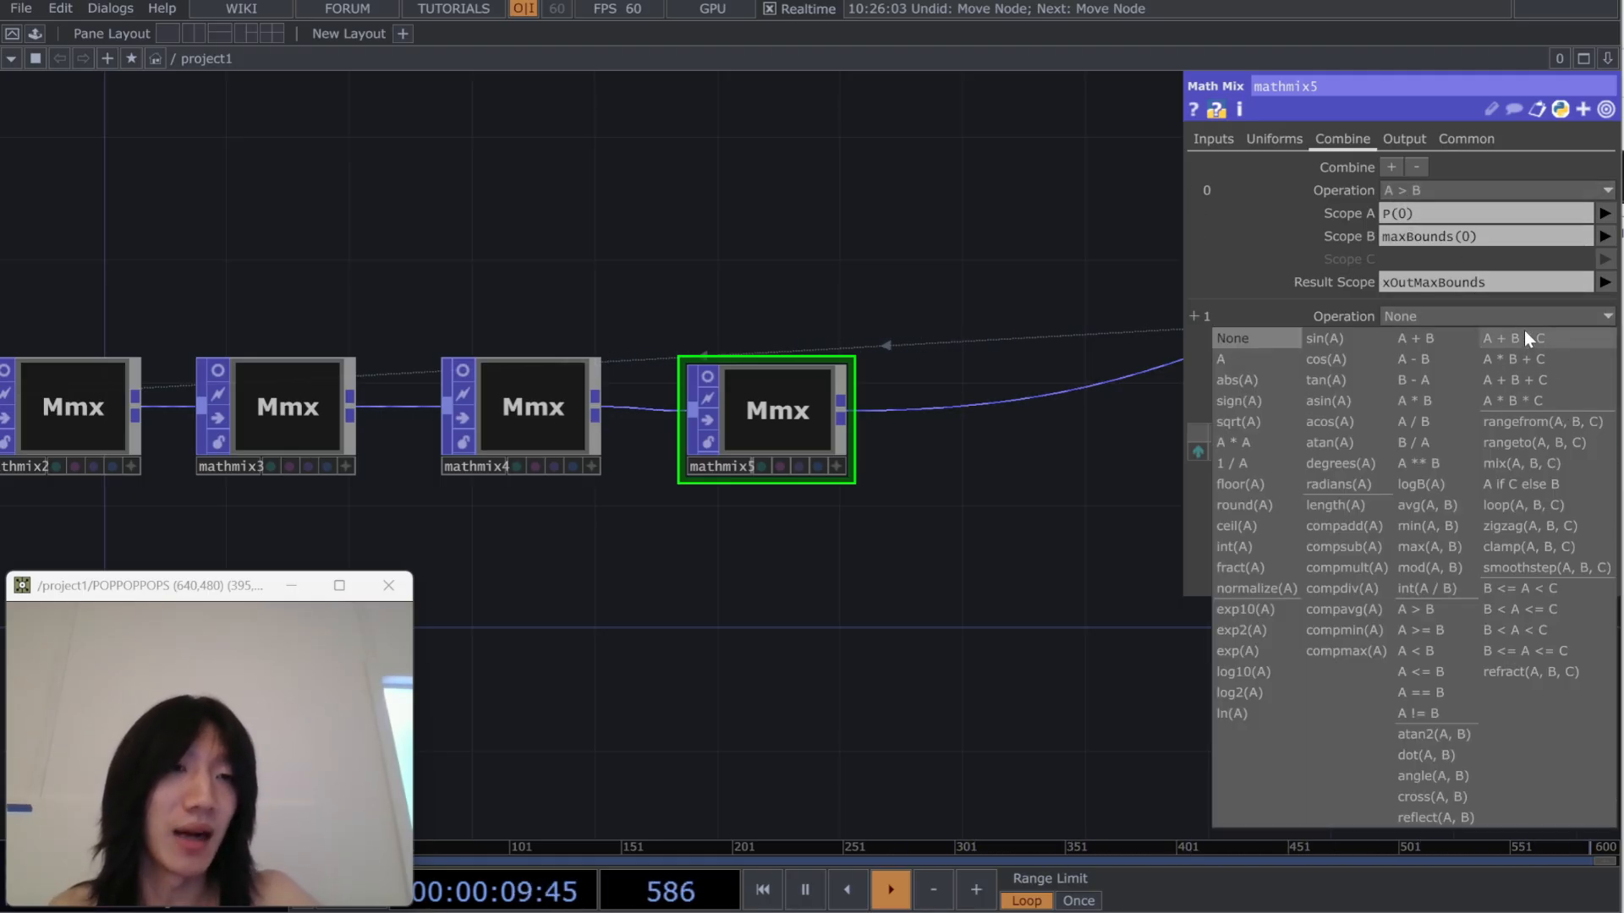
click(1539, 484)
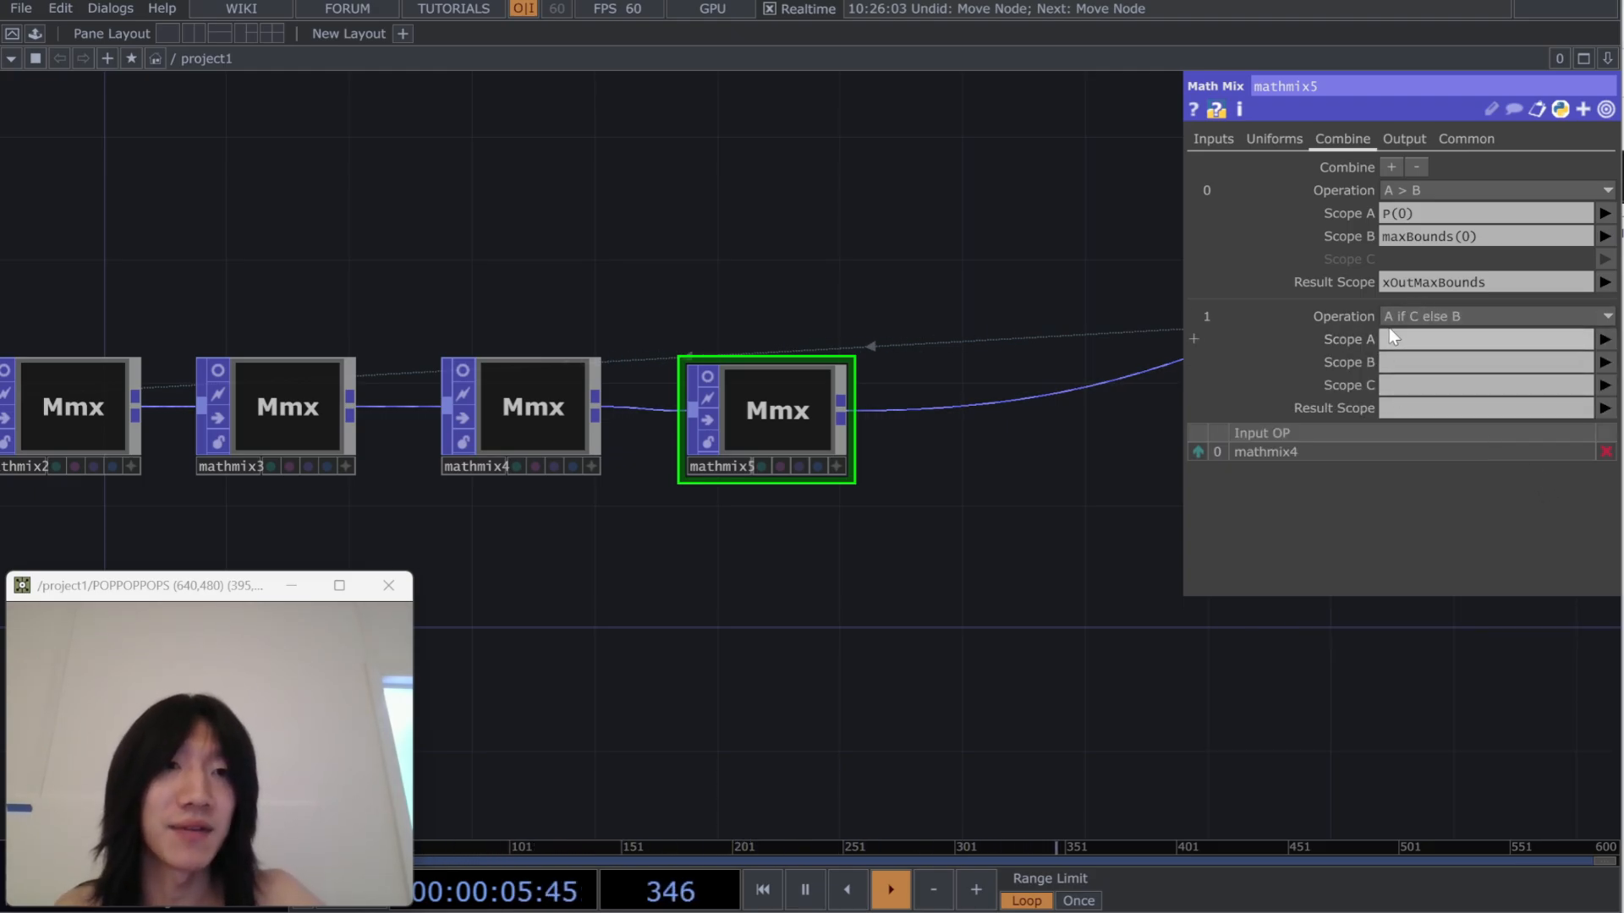
click(1421, 385)
text(x)
key(Caps_Lock)
text(OutMaxBounds)
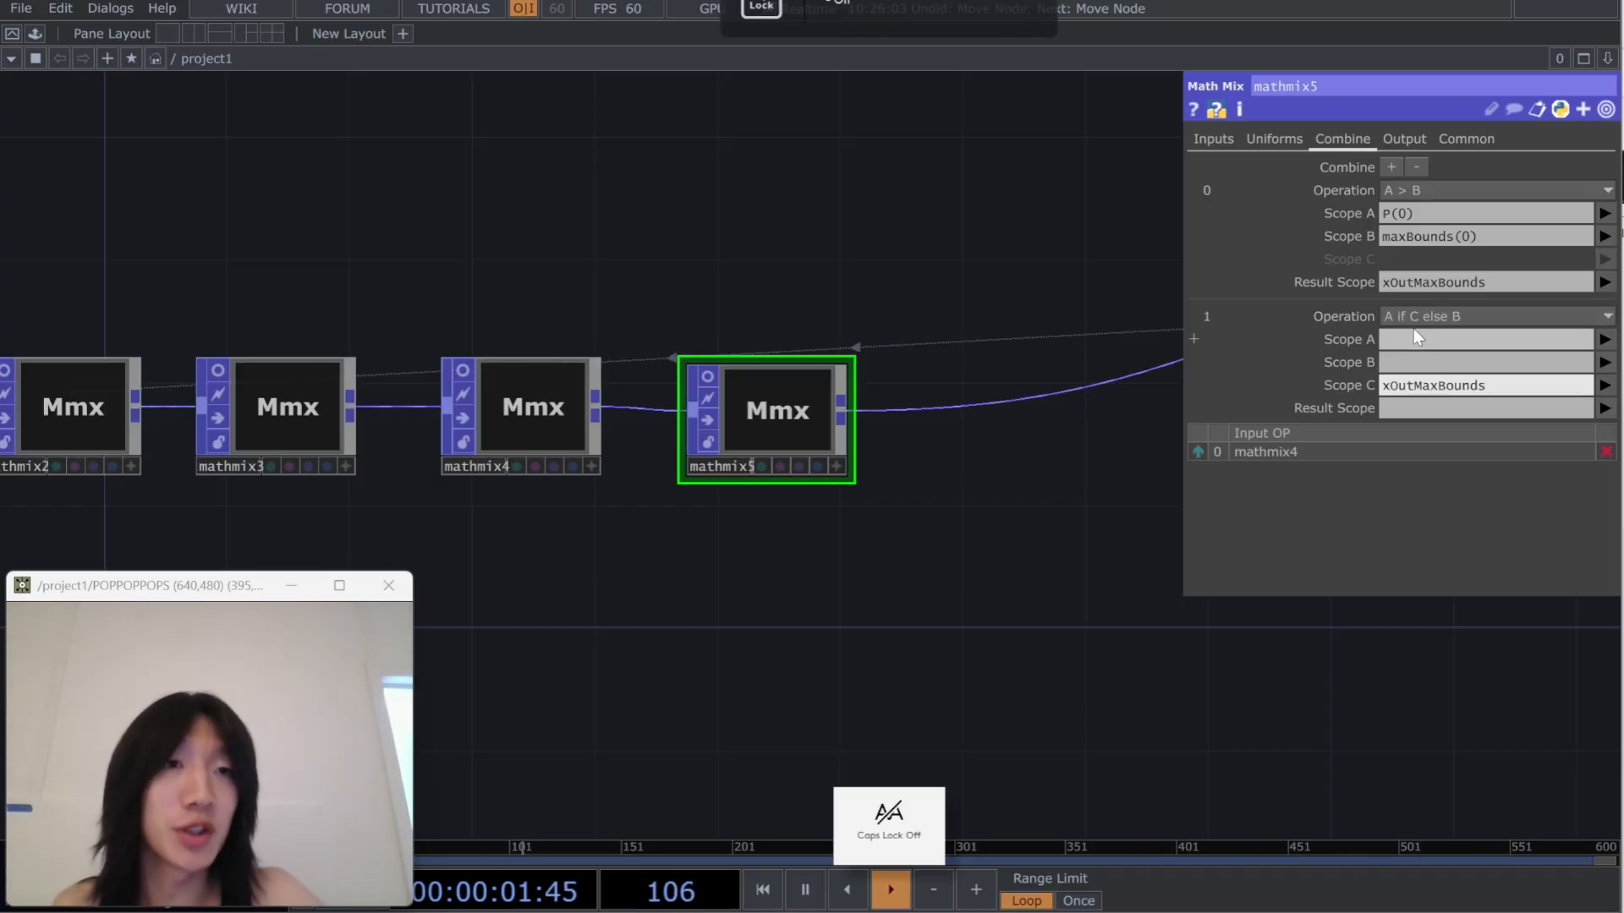
For Combine operation 1, set Scope A to maxBounds(0), Scope B to P(0) and Result Scope to P(0)
click(1424, 341)
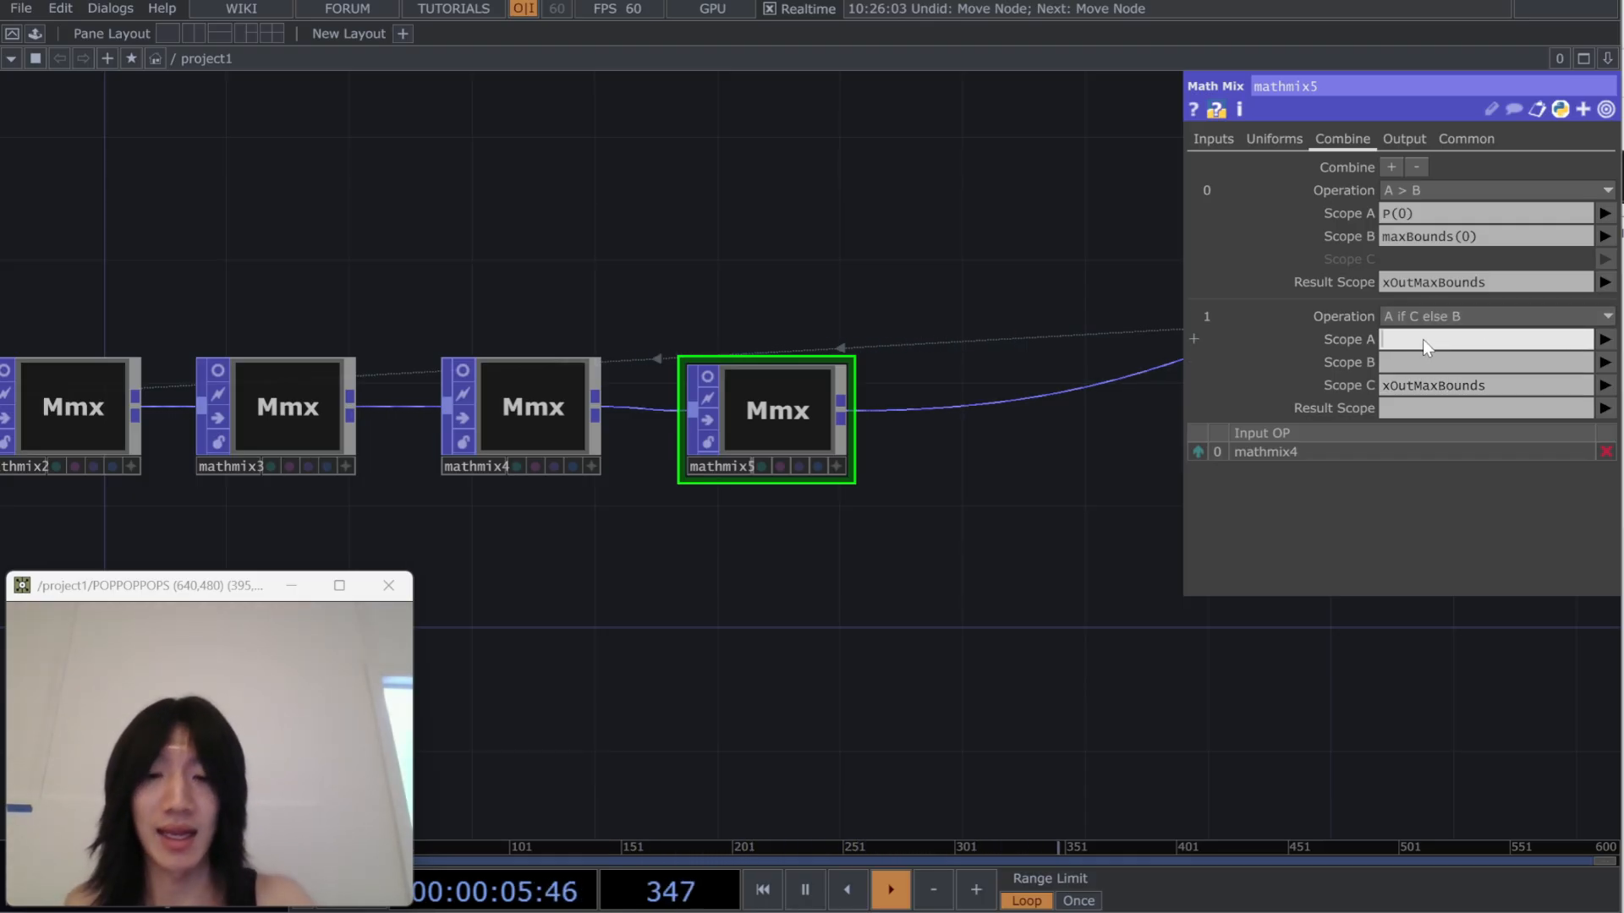
text(m)
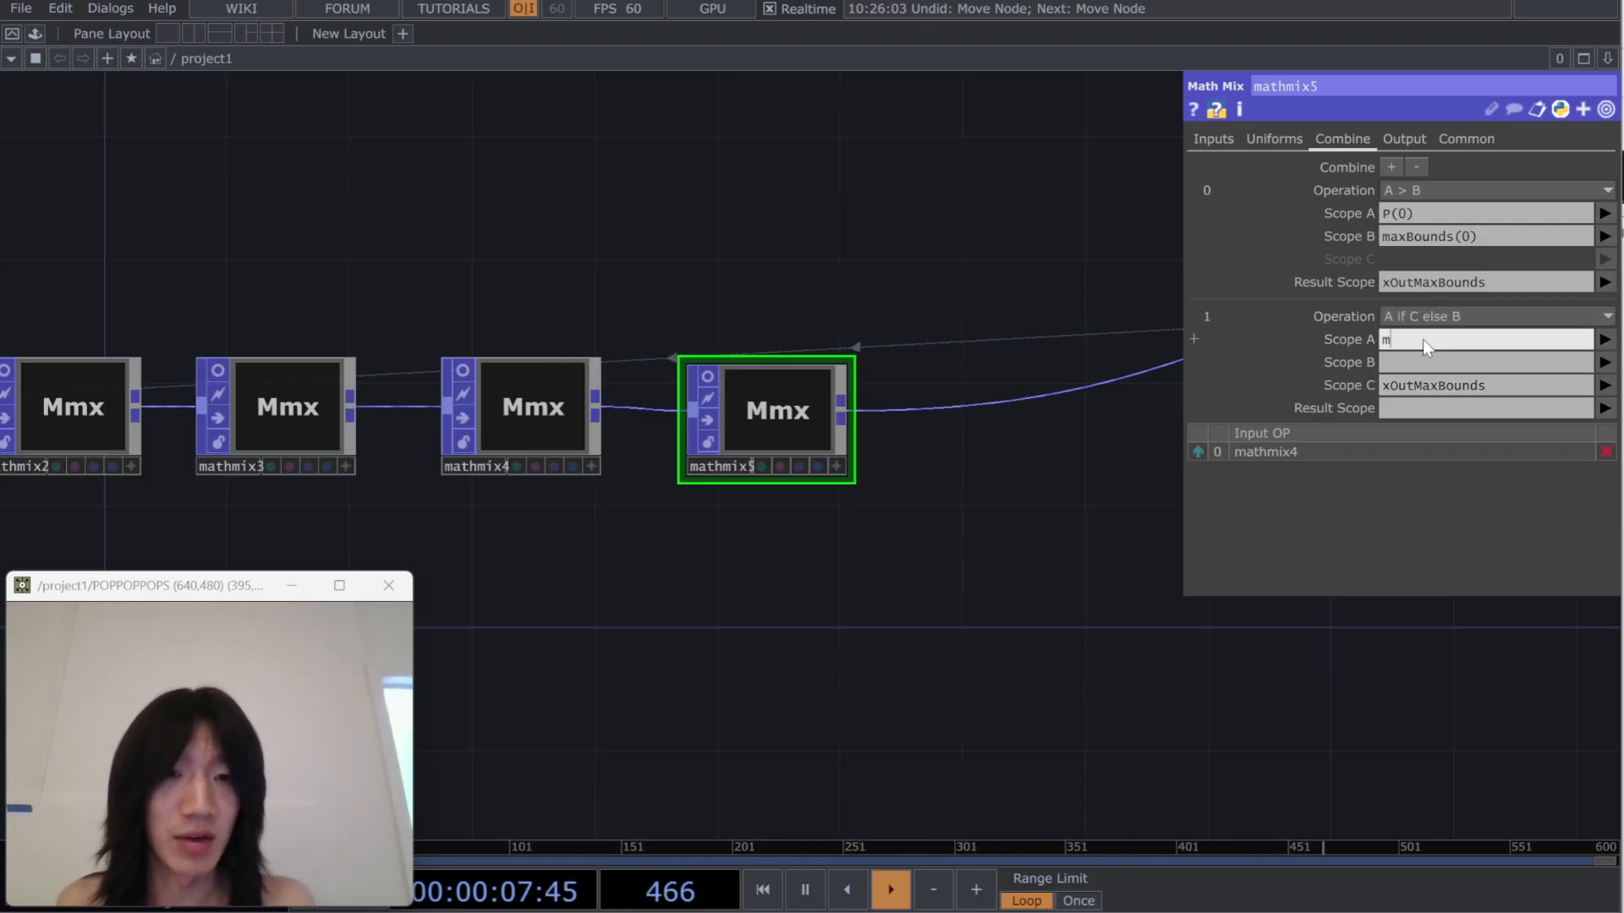
text(axBounds(0))
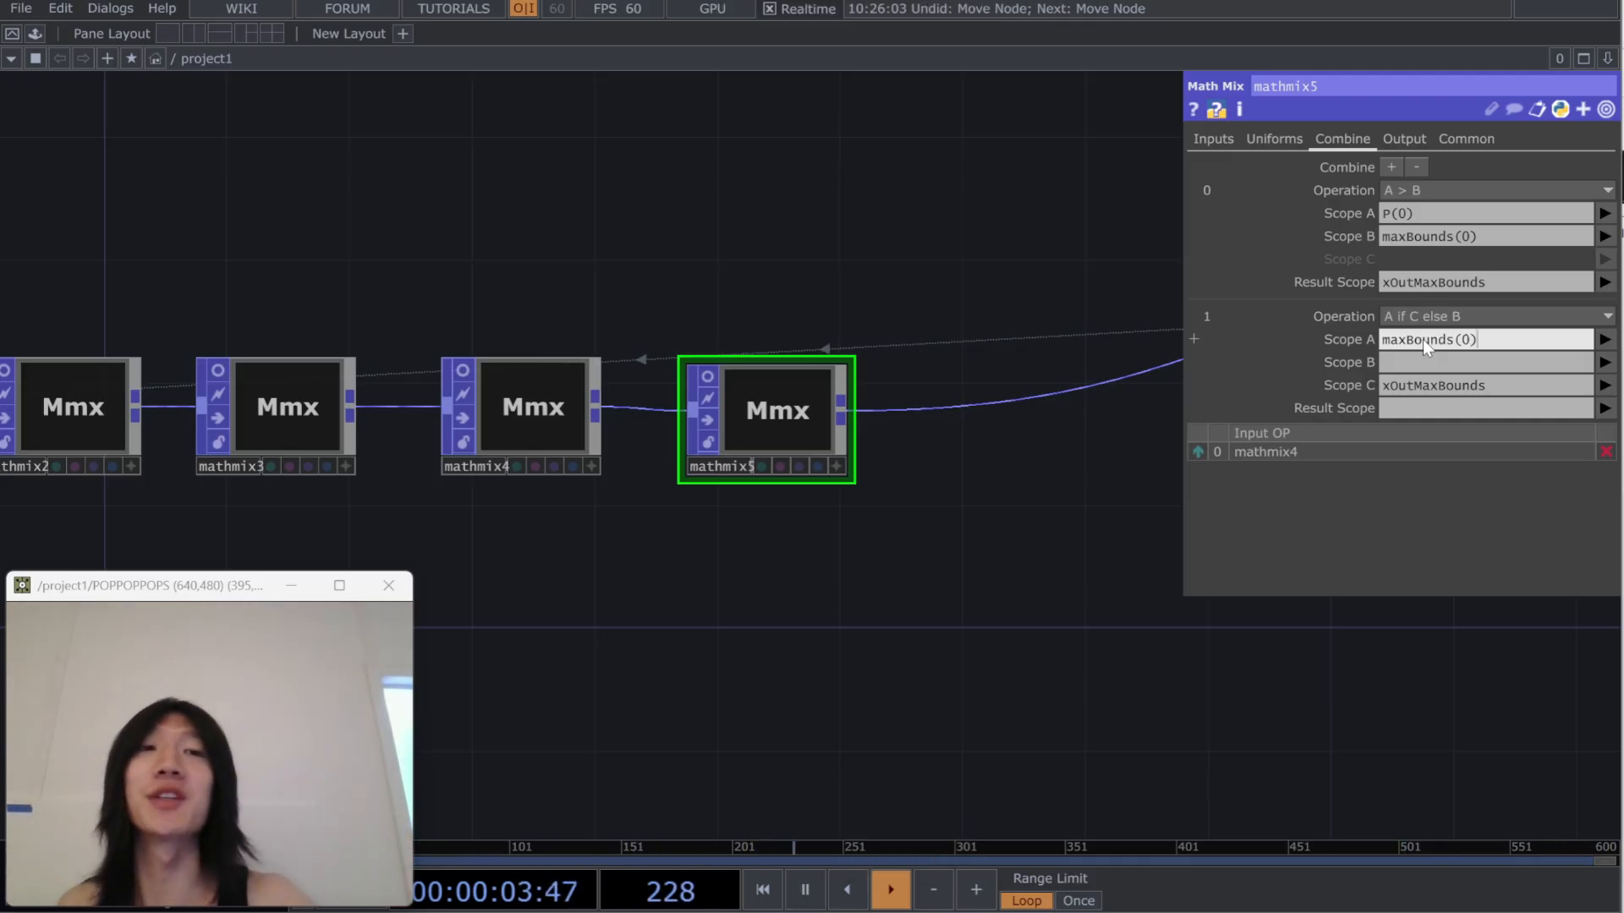
click(1435, 364)
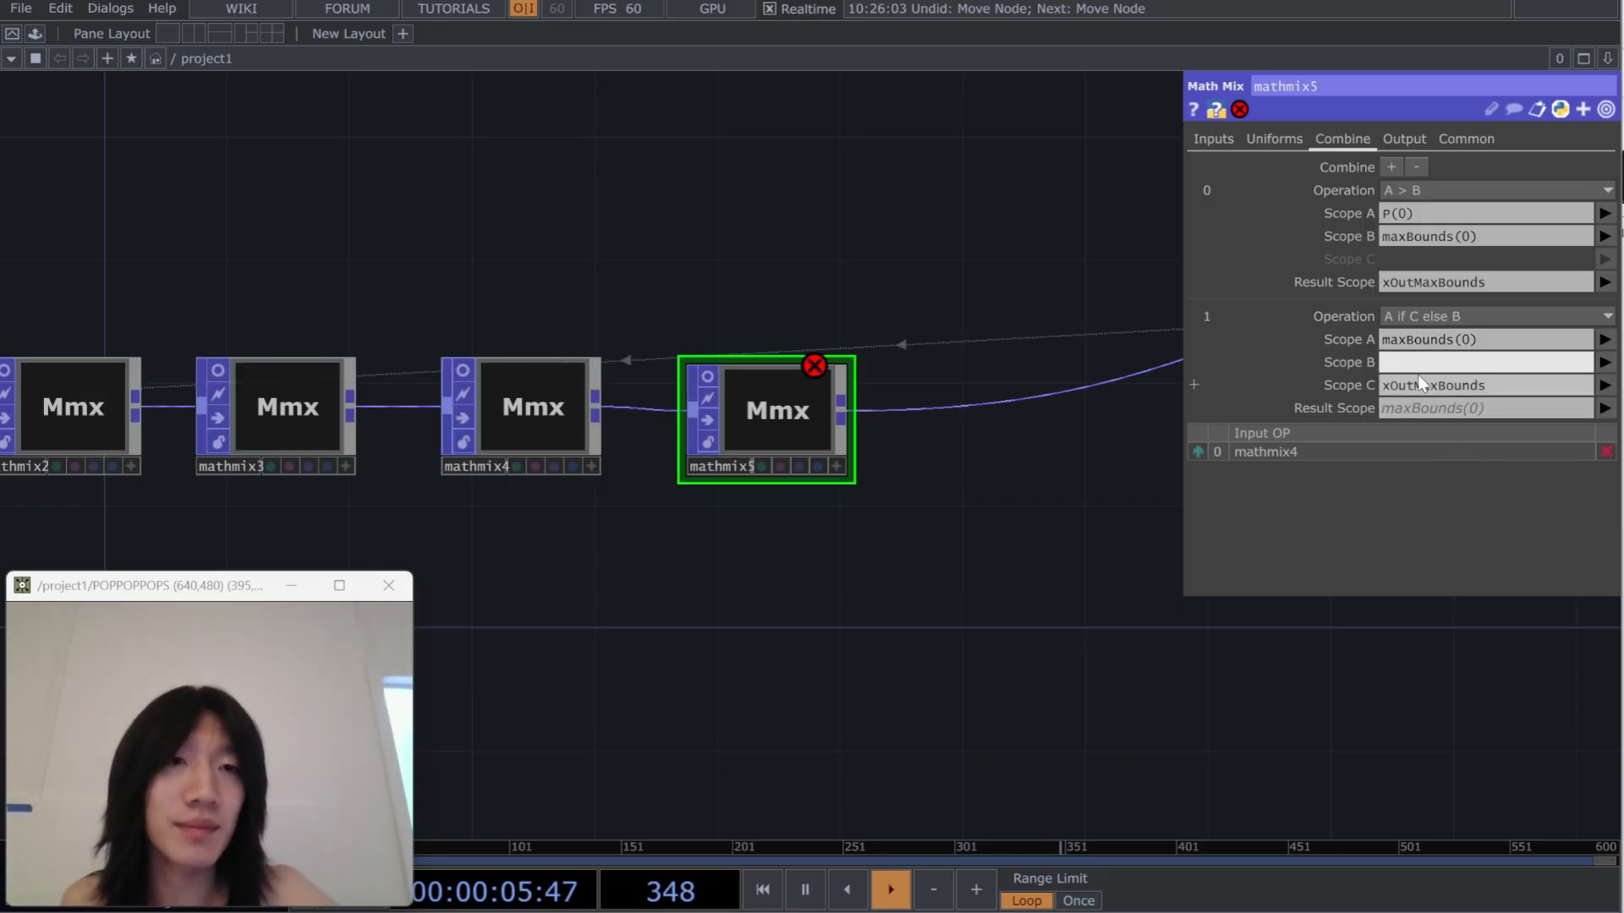
key(Caps_Lock)
text(P()
key(Caps_Lock)
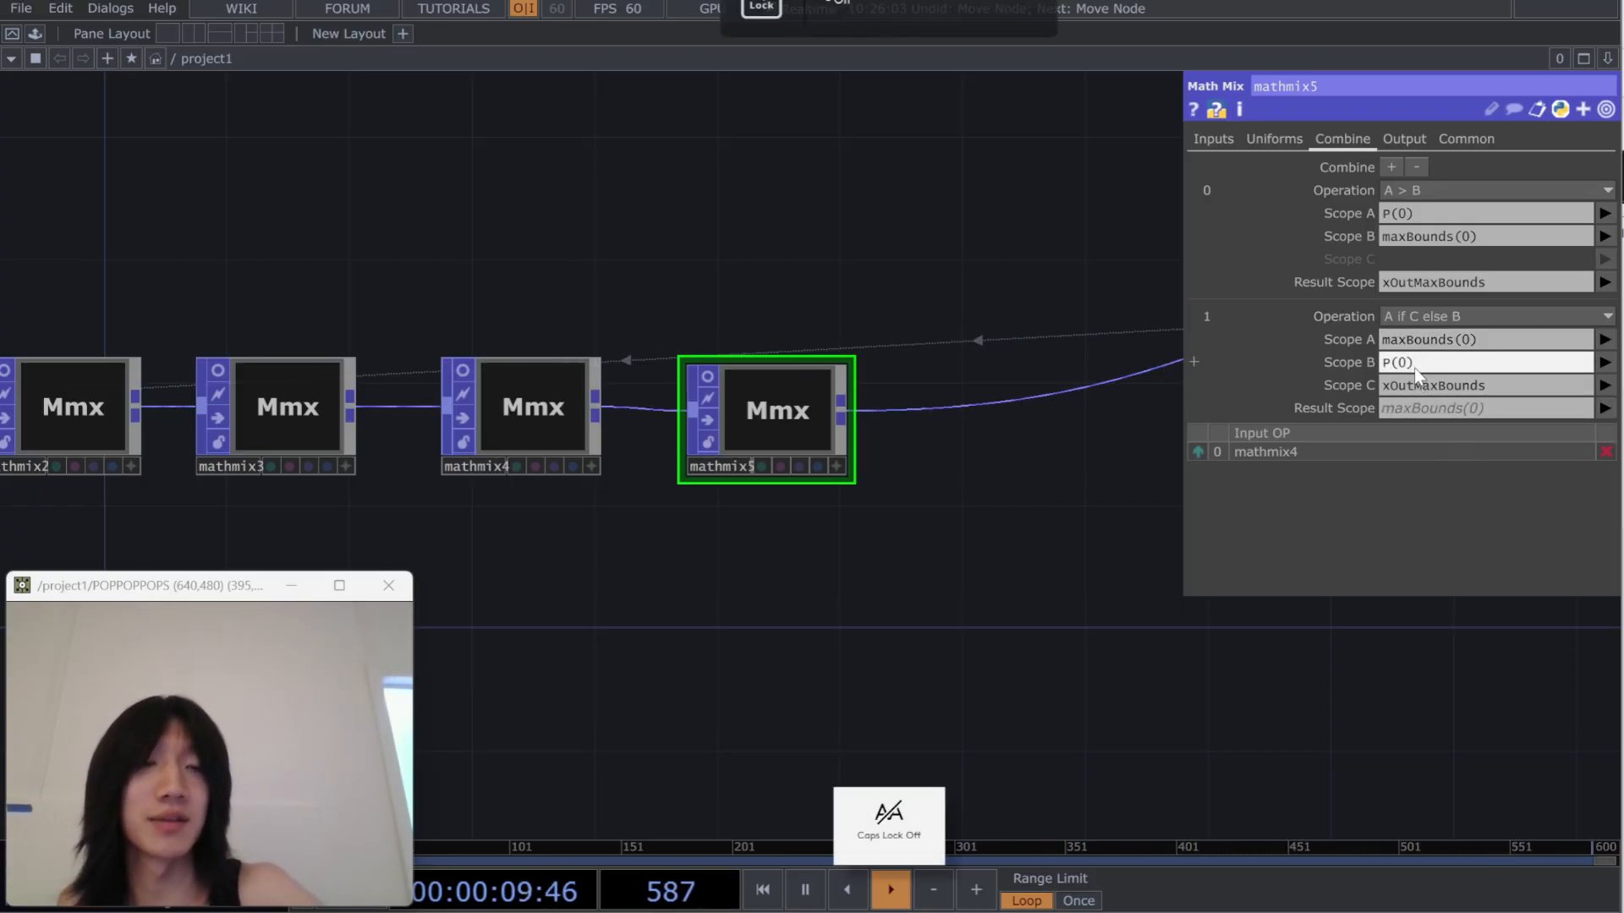
drag(1414, 368, 1389, 387)
click(1405, 409)
text(P(0))
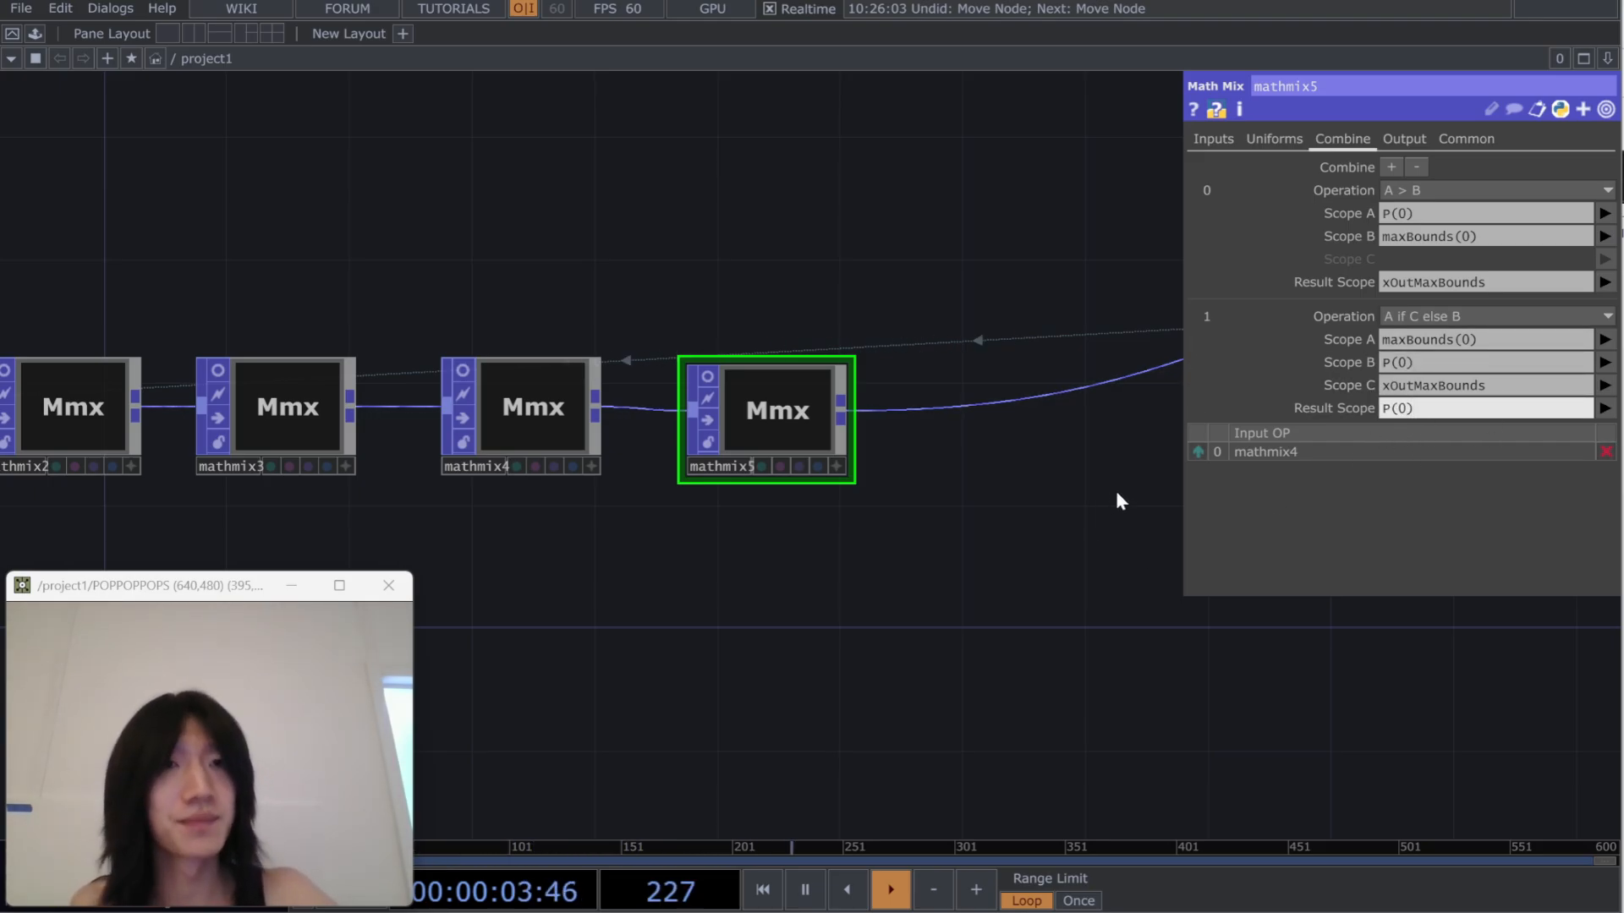
Add two more Combine operations to mathmix5 and set operation 2 to A < B with Scope A as P(0)
click(1390, 167)
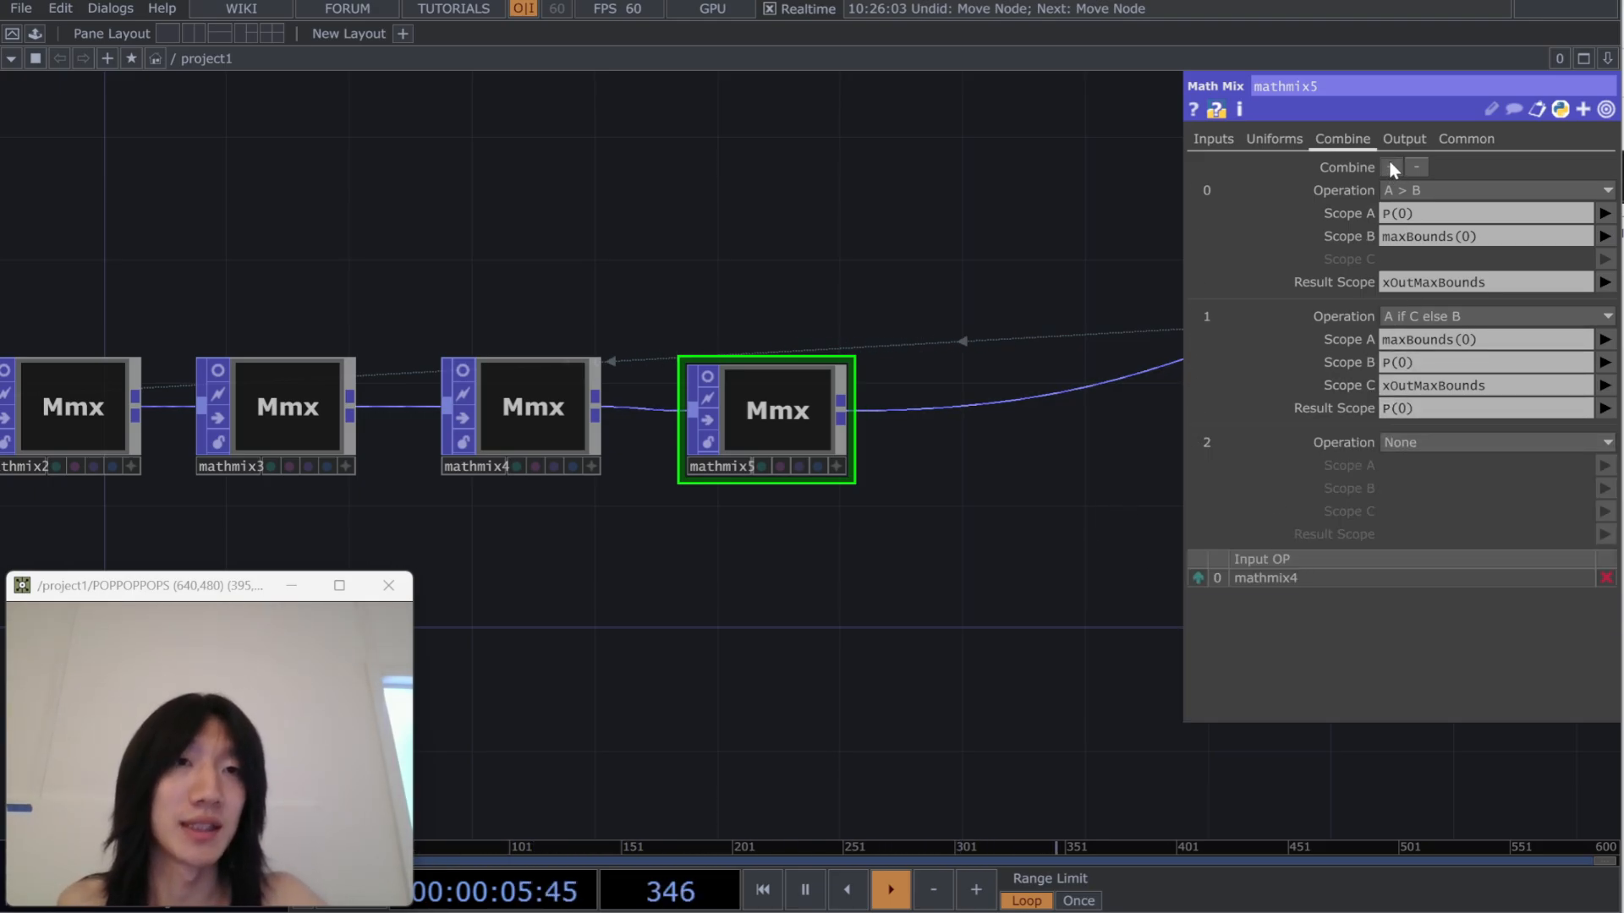
click(1390, 167)
click(1444, 442)
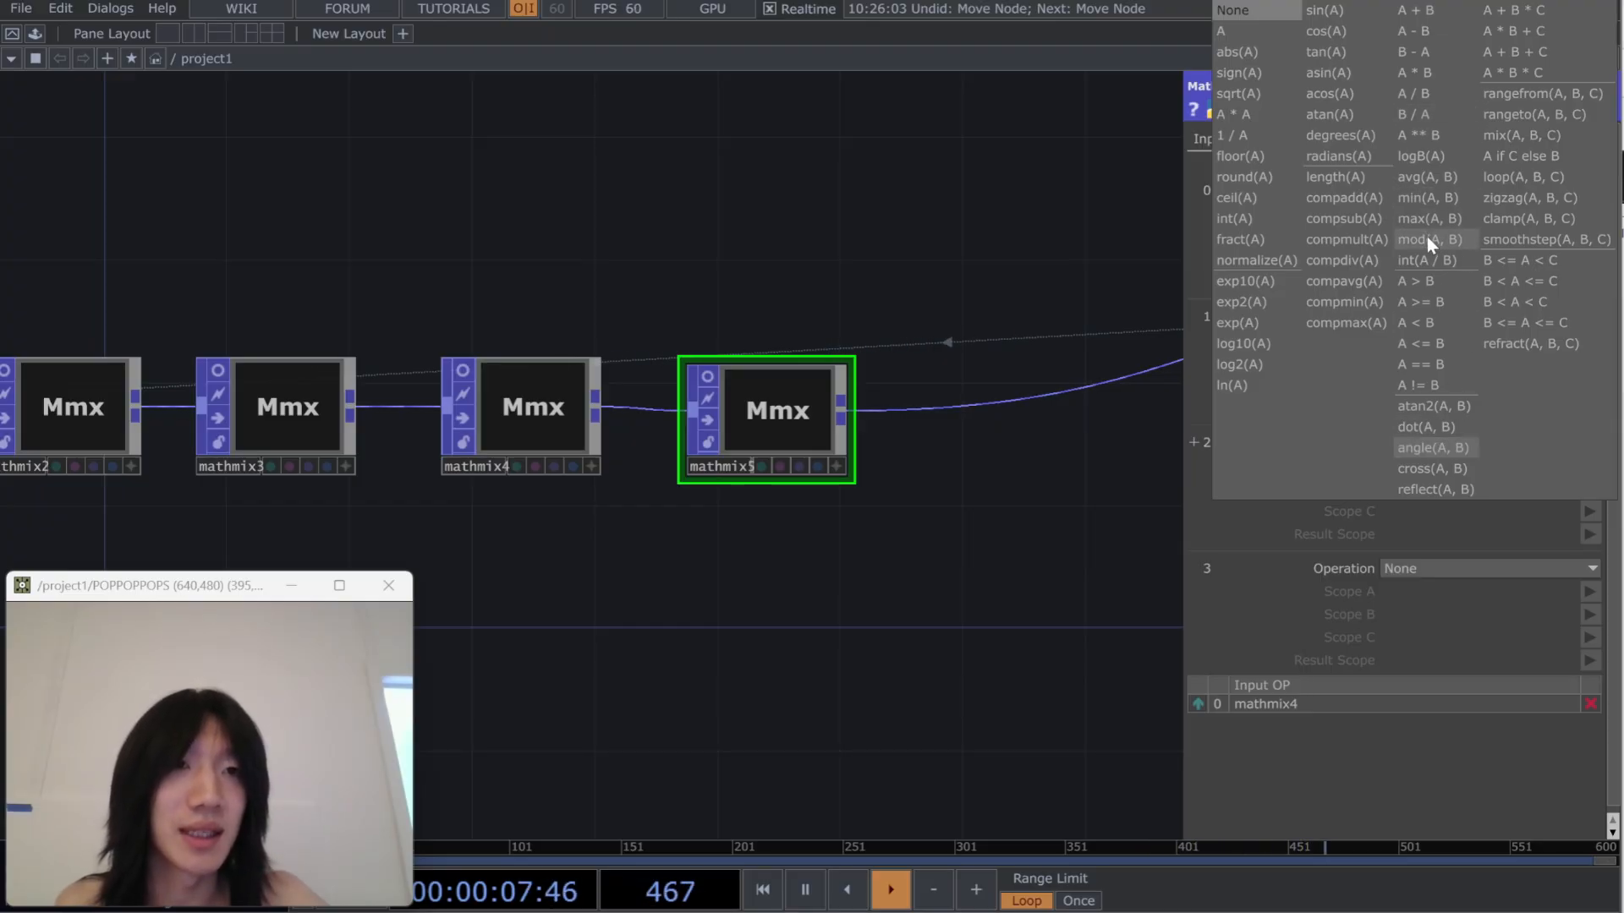
click(1433, 325)
click(1445, 466)
text(P)
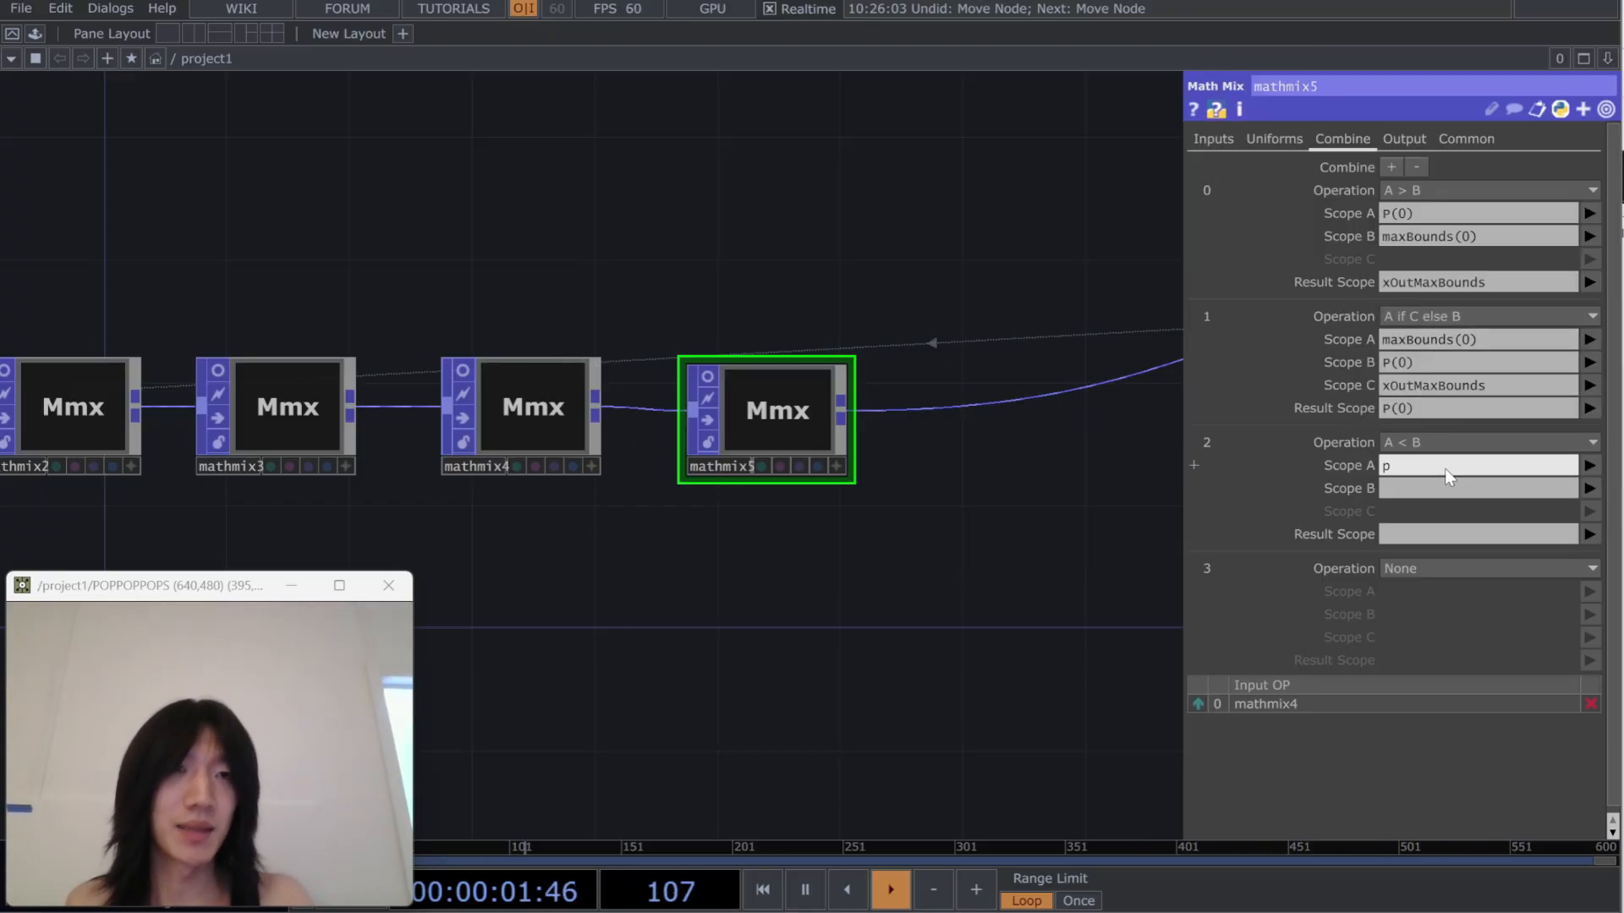
key(Caps_Lock)
text((0))
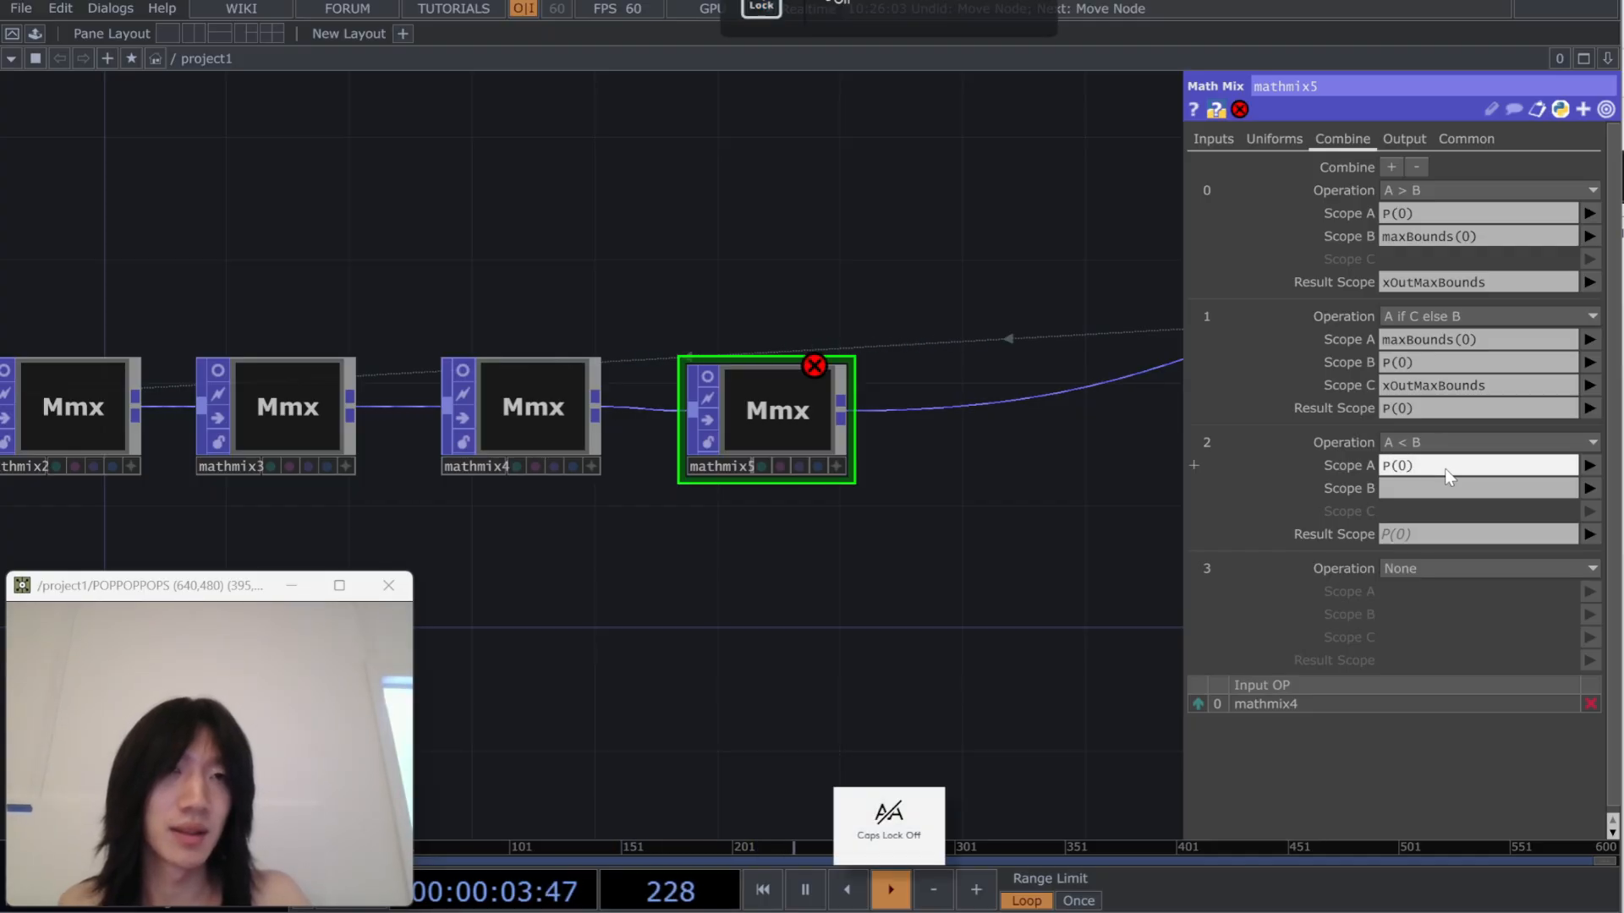
key(Return)
For the A < B operation, set Scope B to minBounds(0) and Result Scope to xOutMinBounds
click(1586, 489)
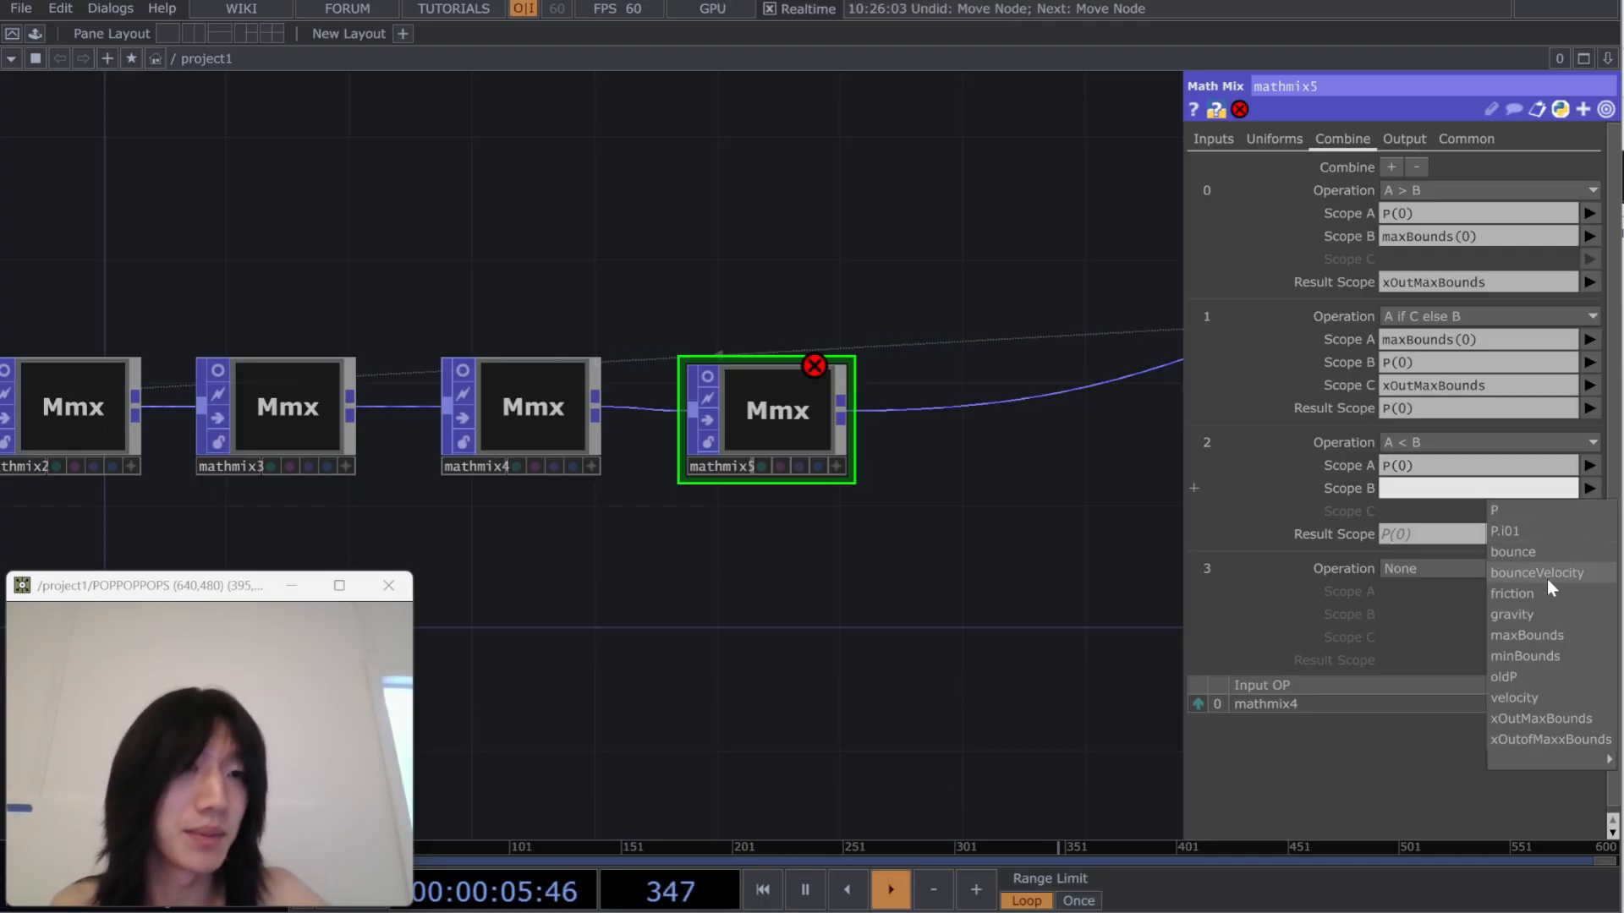
click(1549, 656)
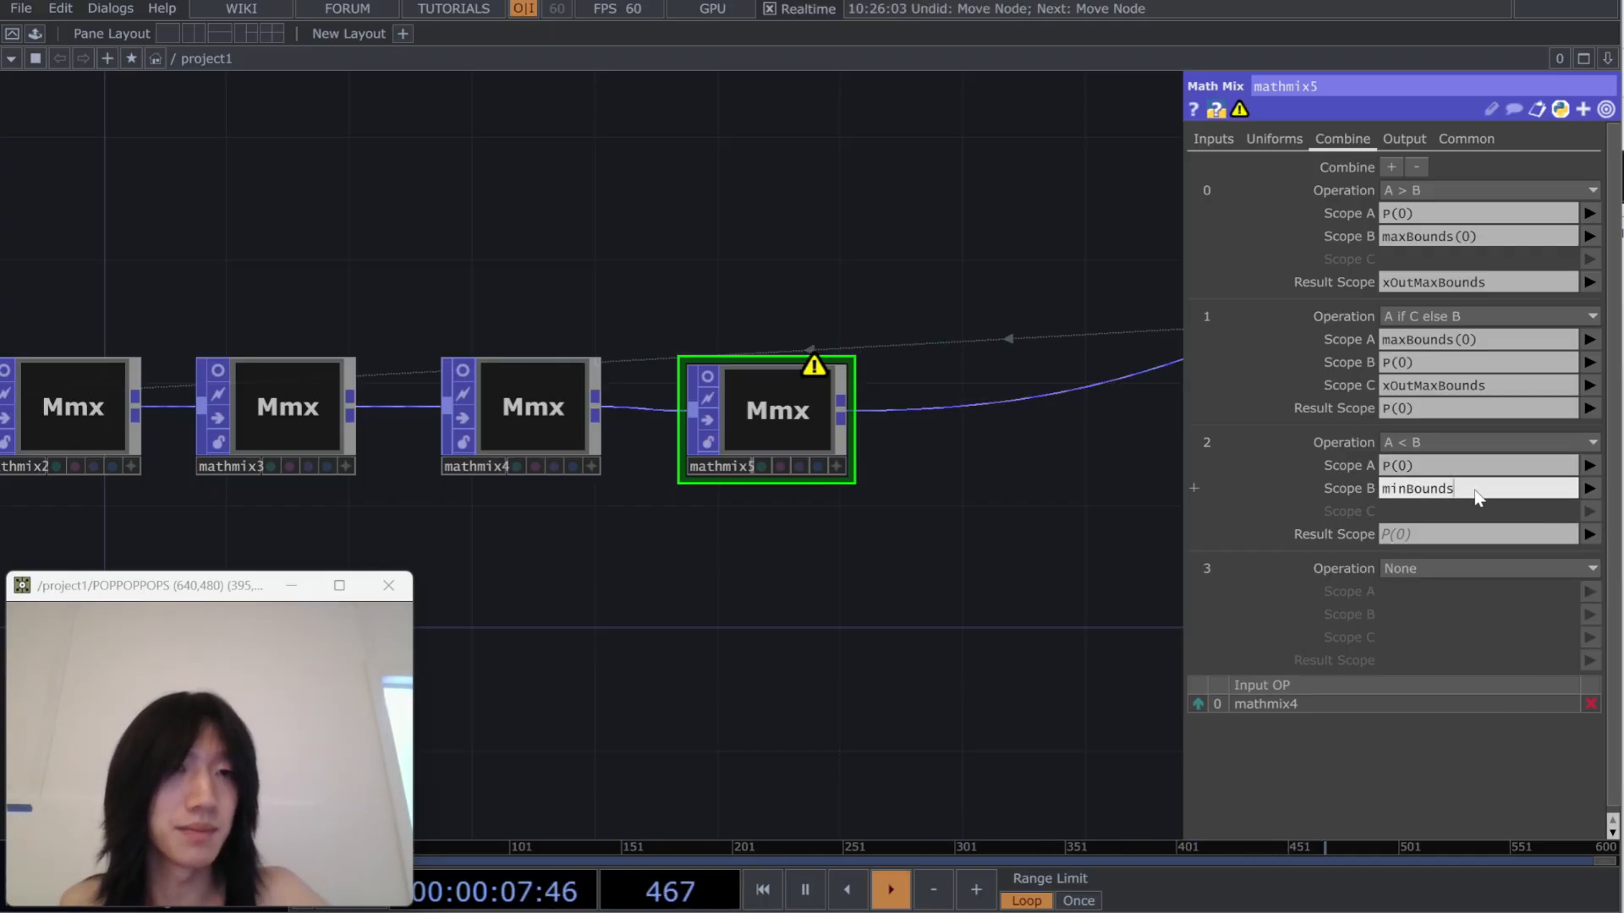
text((0))
key(Return)
click(1454, 535)
text(xOu)
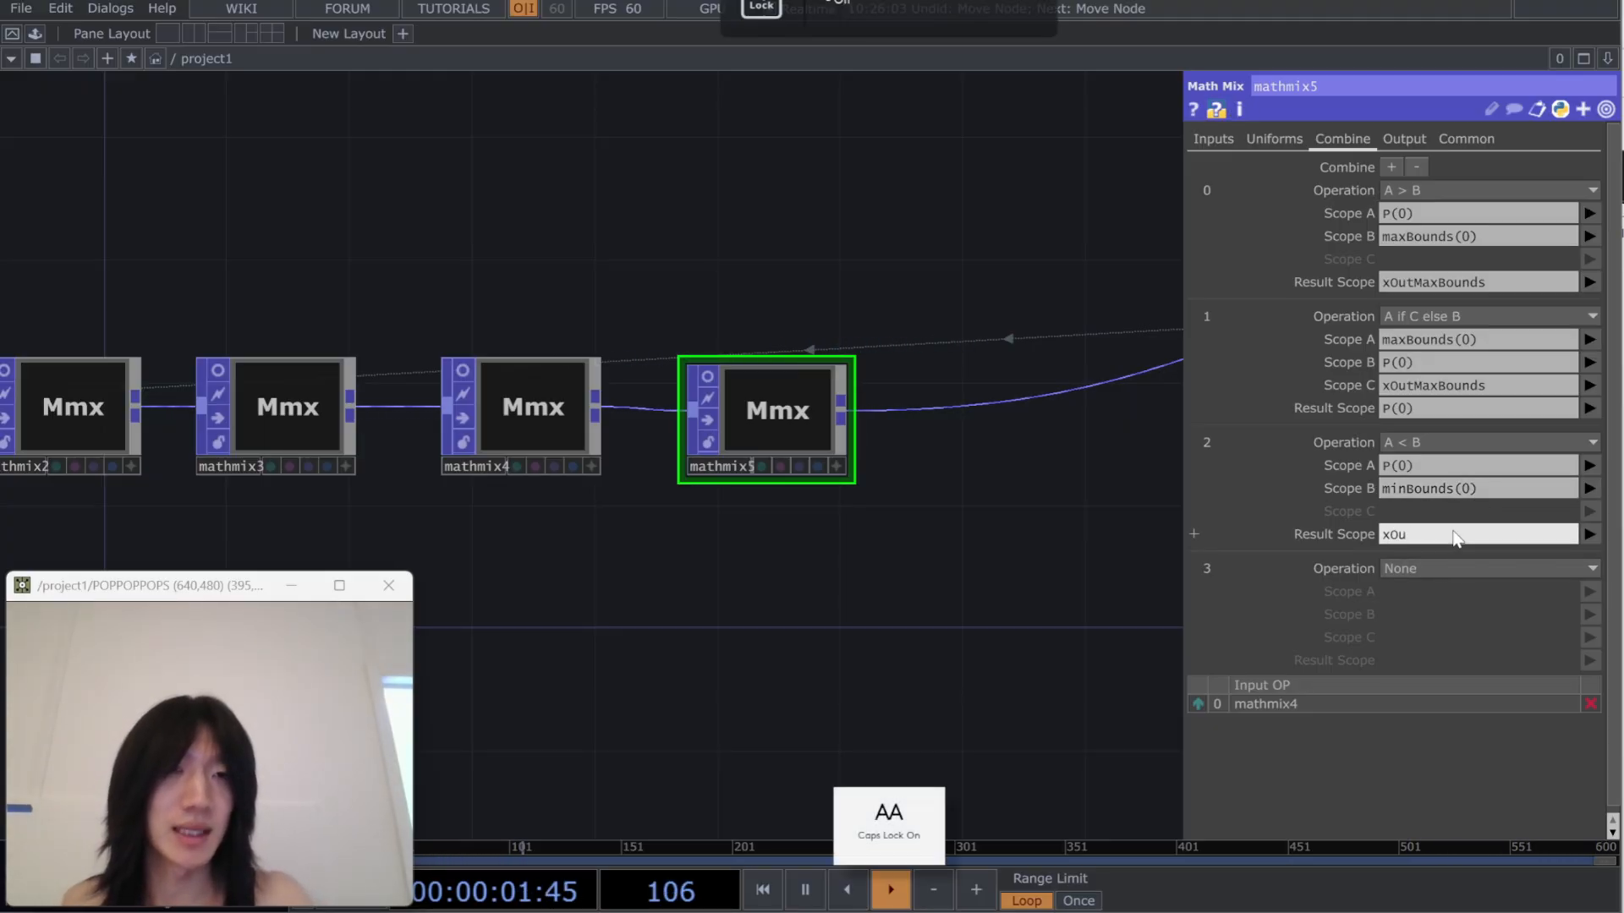
text(tMinBounds)
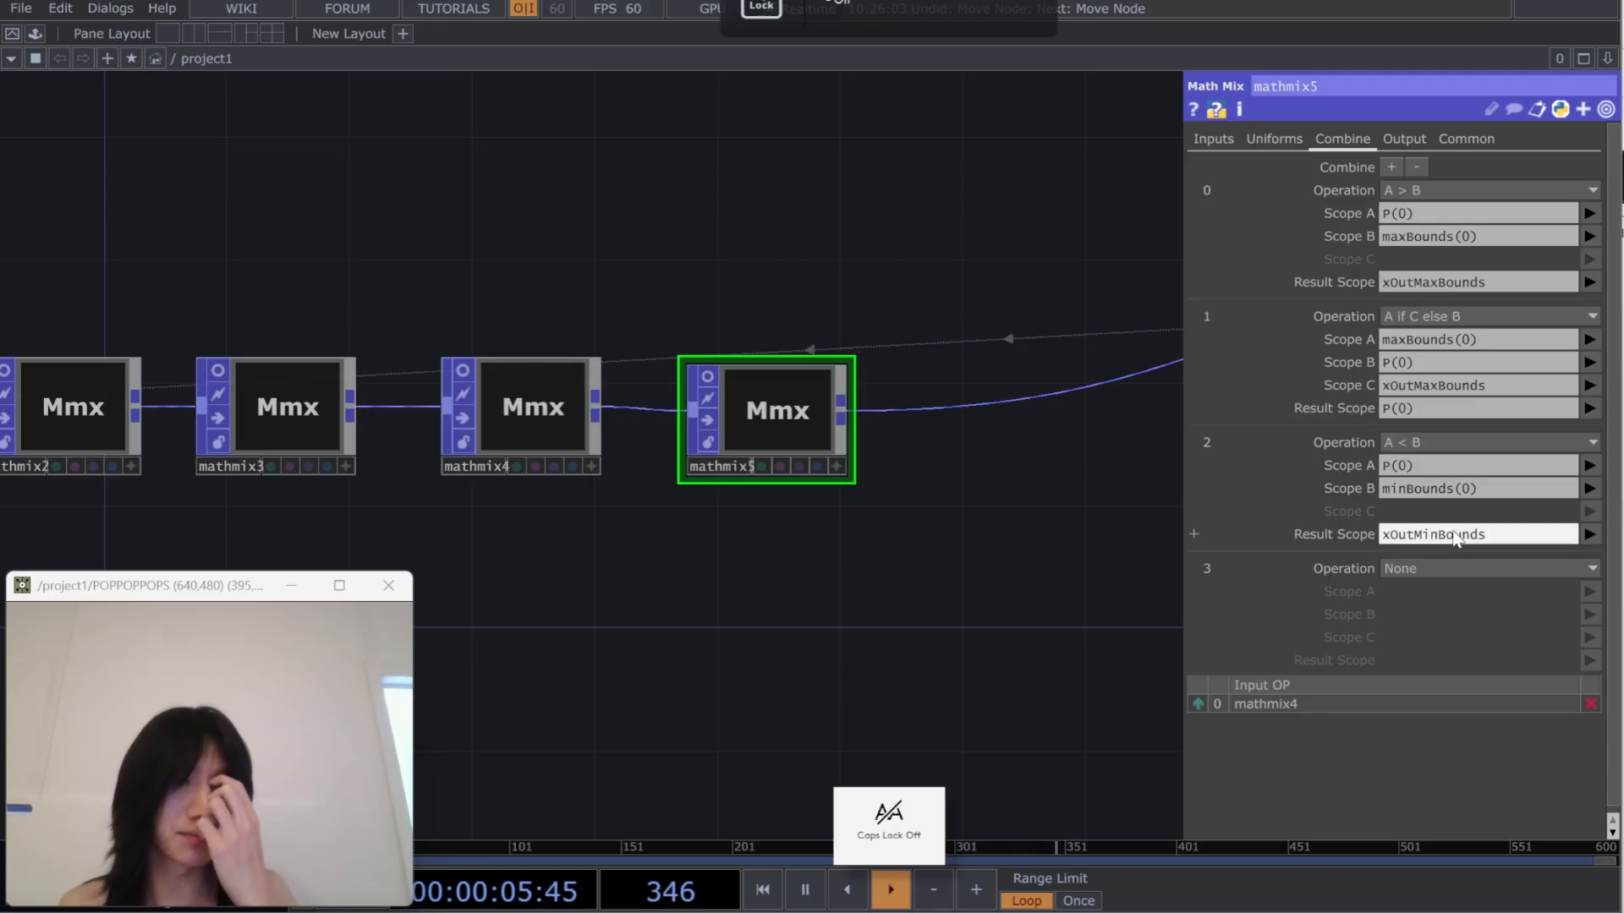
key(Return)
Set Combine operation 3 to A if C else B with Scope A as minBounds(0)
click(1455, 566)
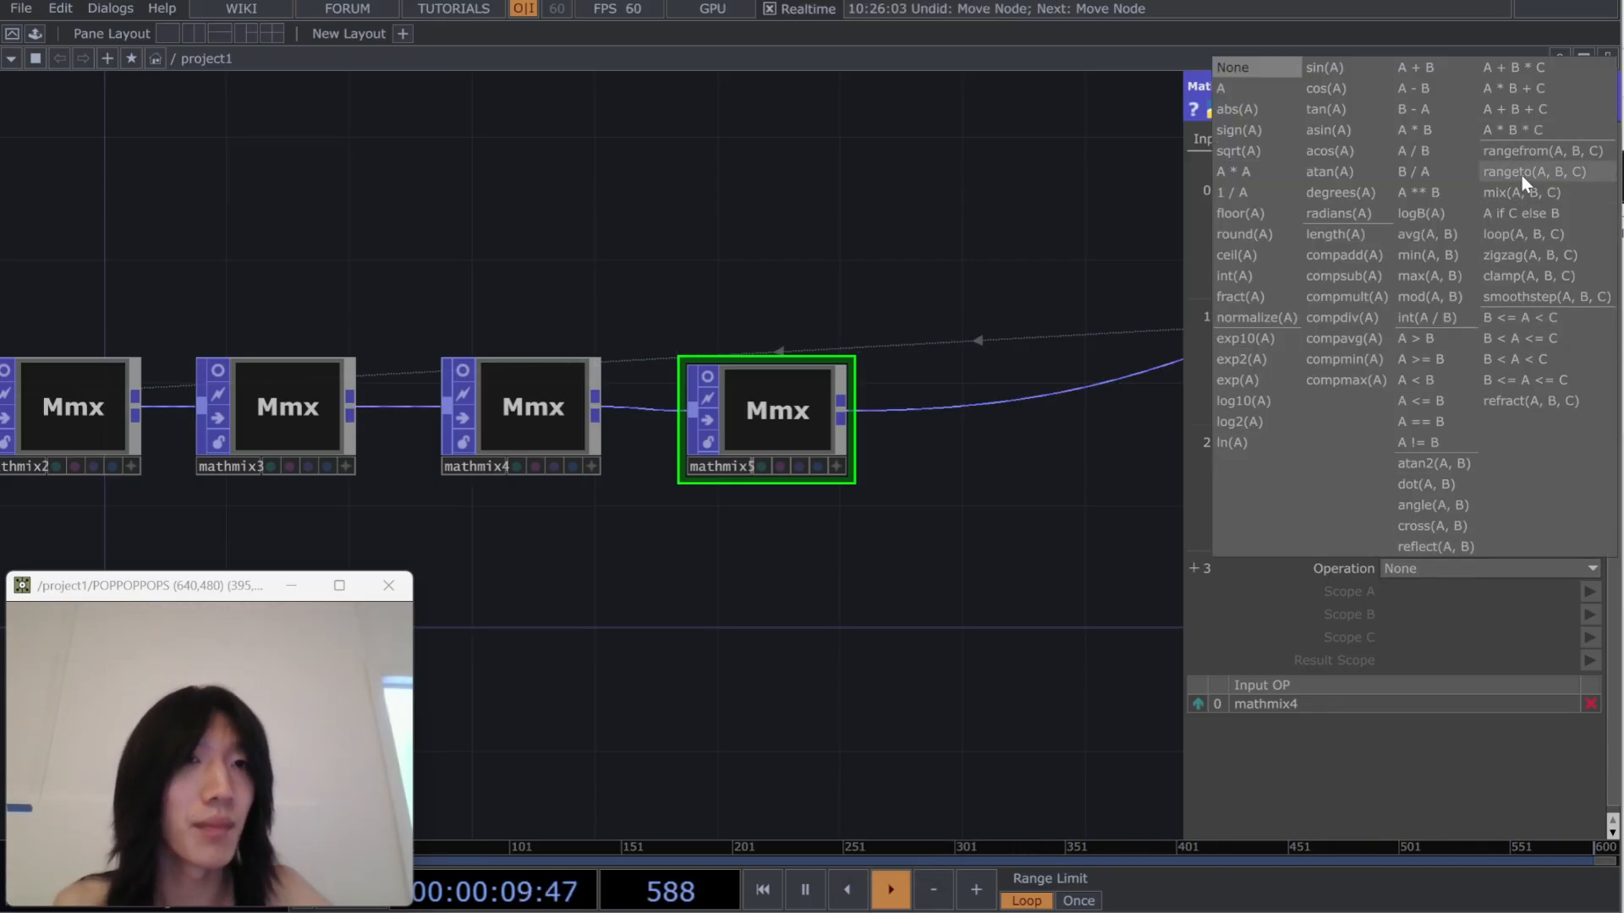
click(1517, 217)
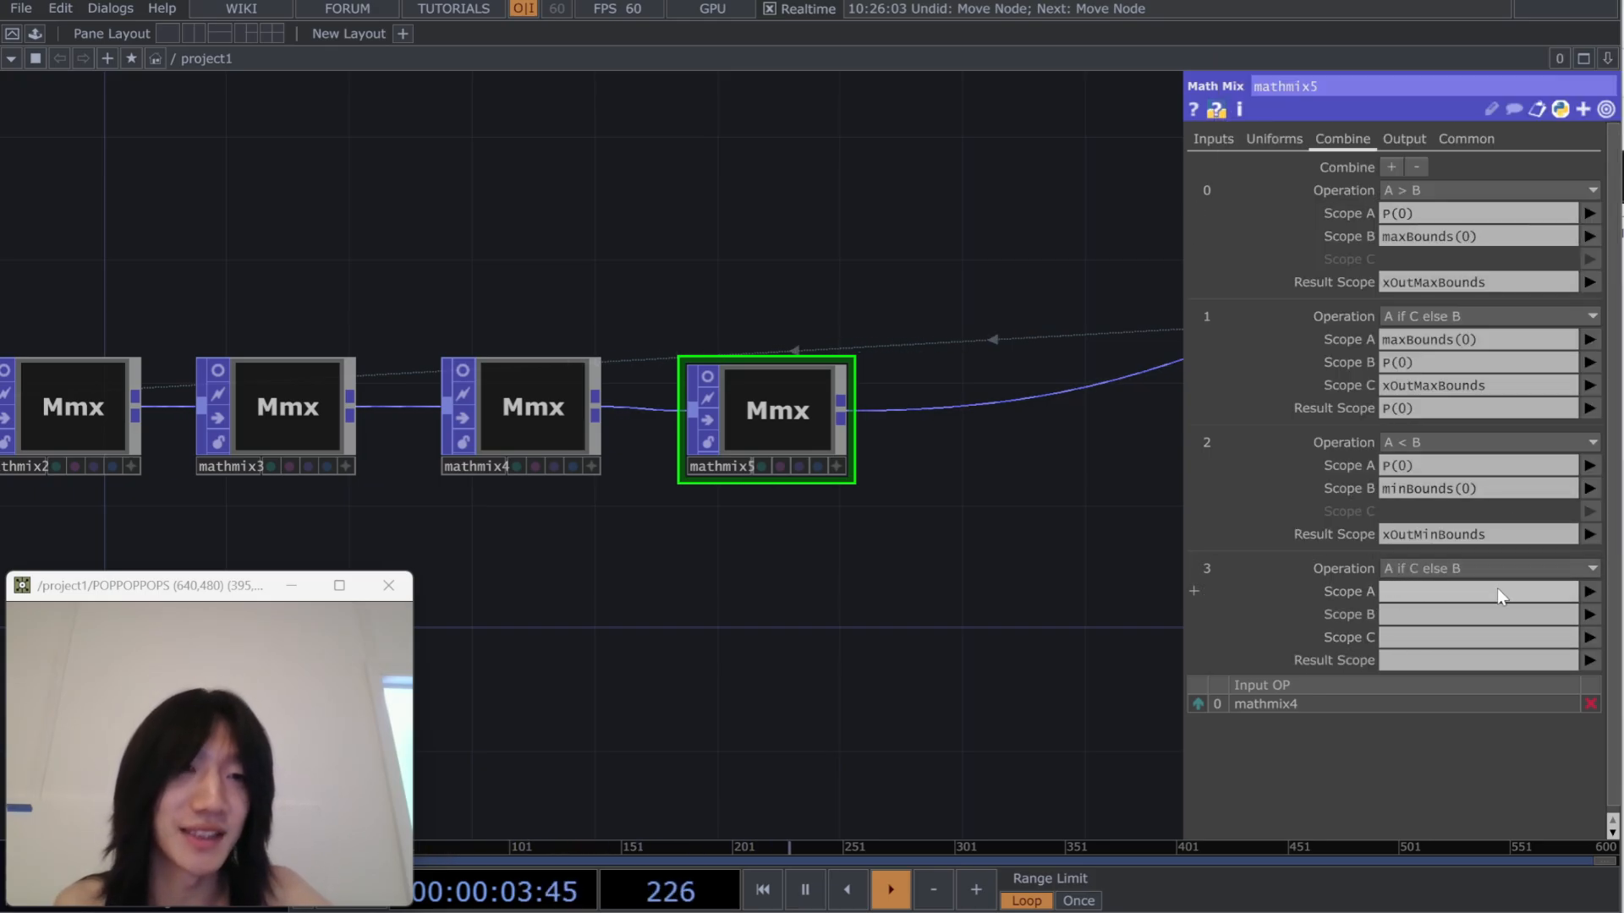
click(1589, 592)
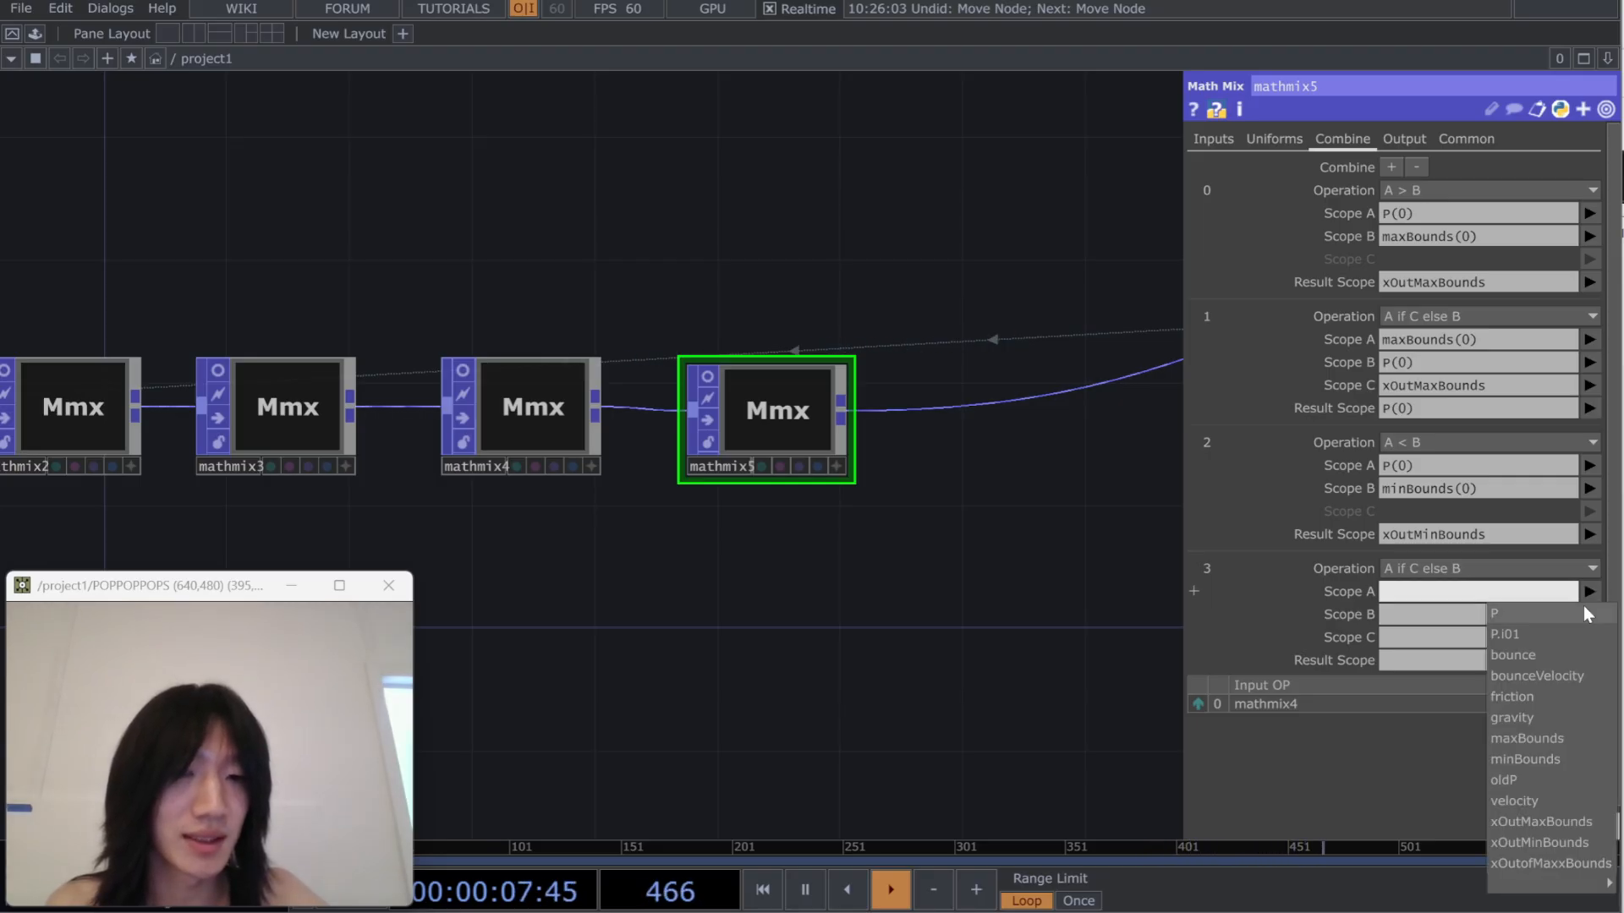
click(1552, 758)
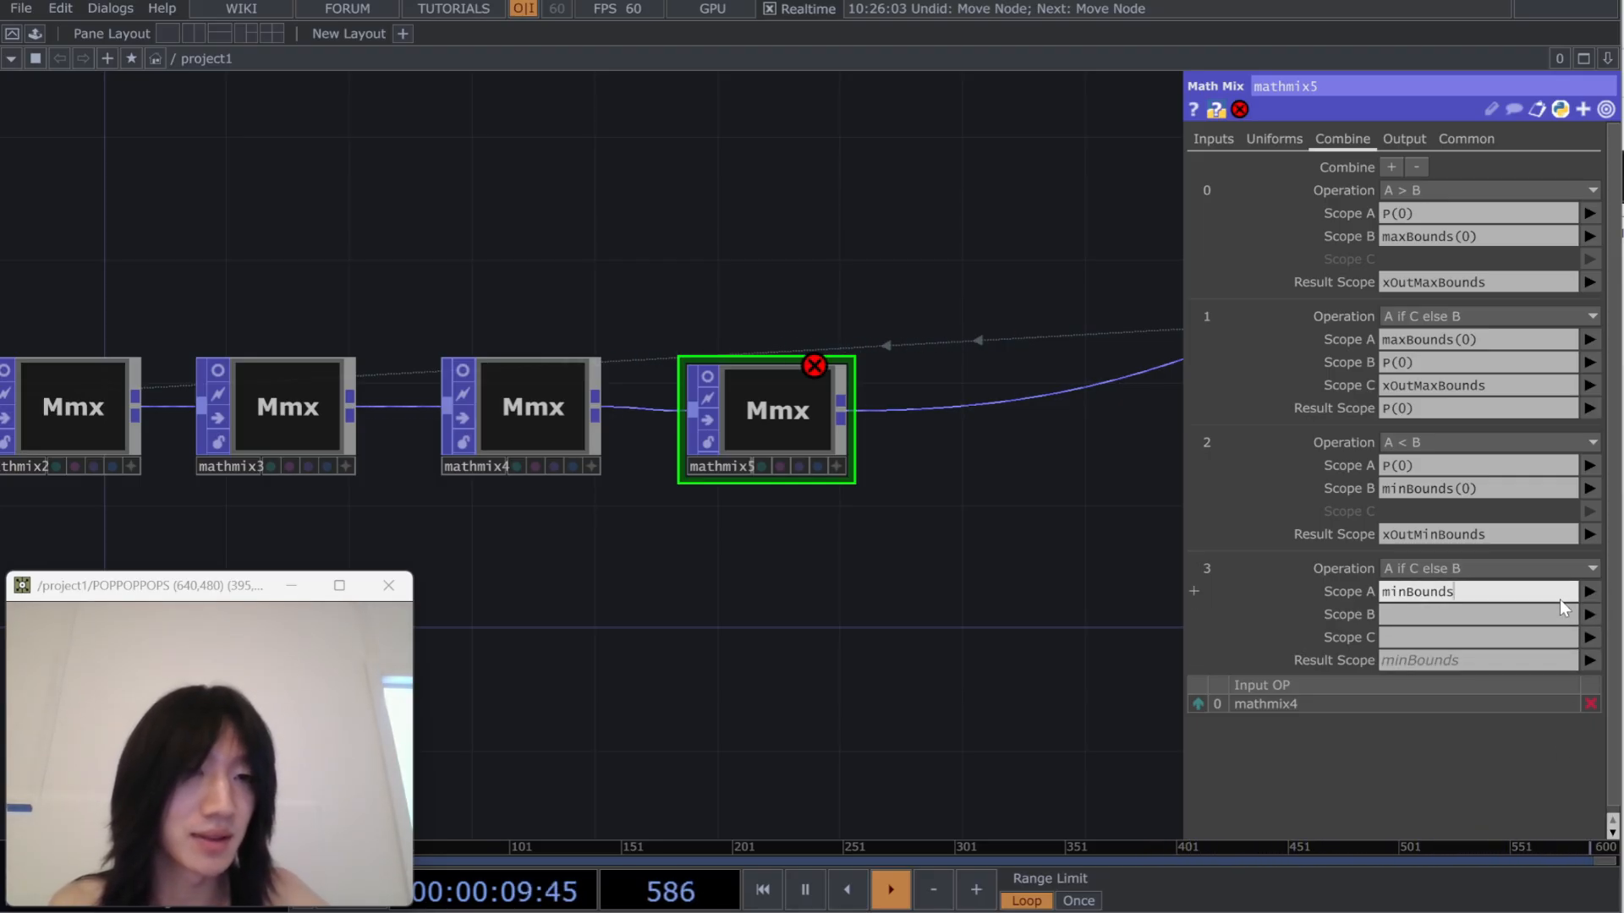
text((0))
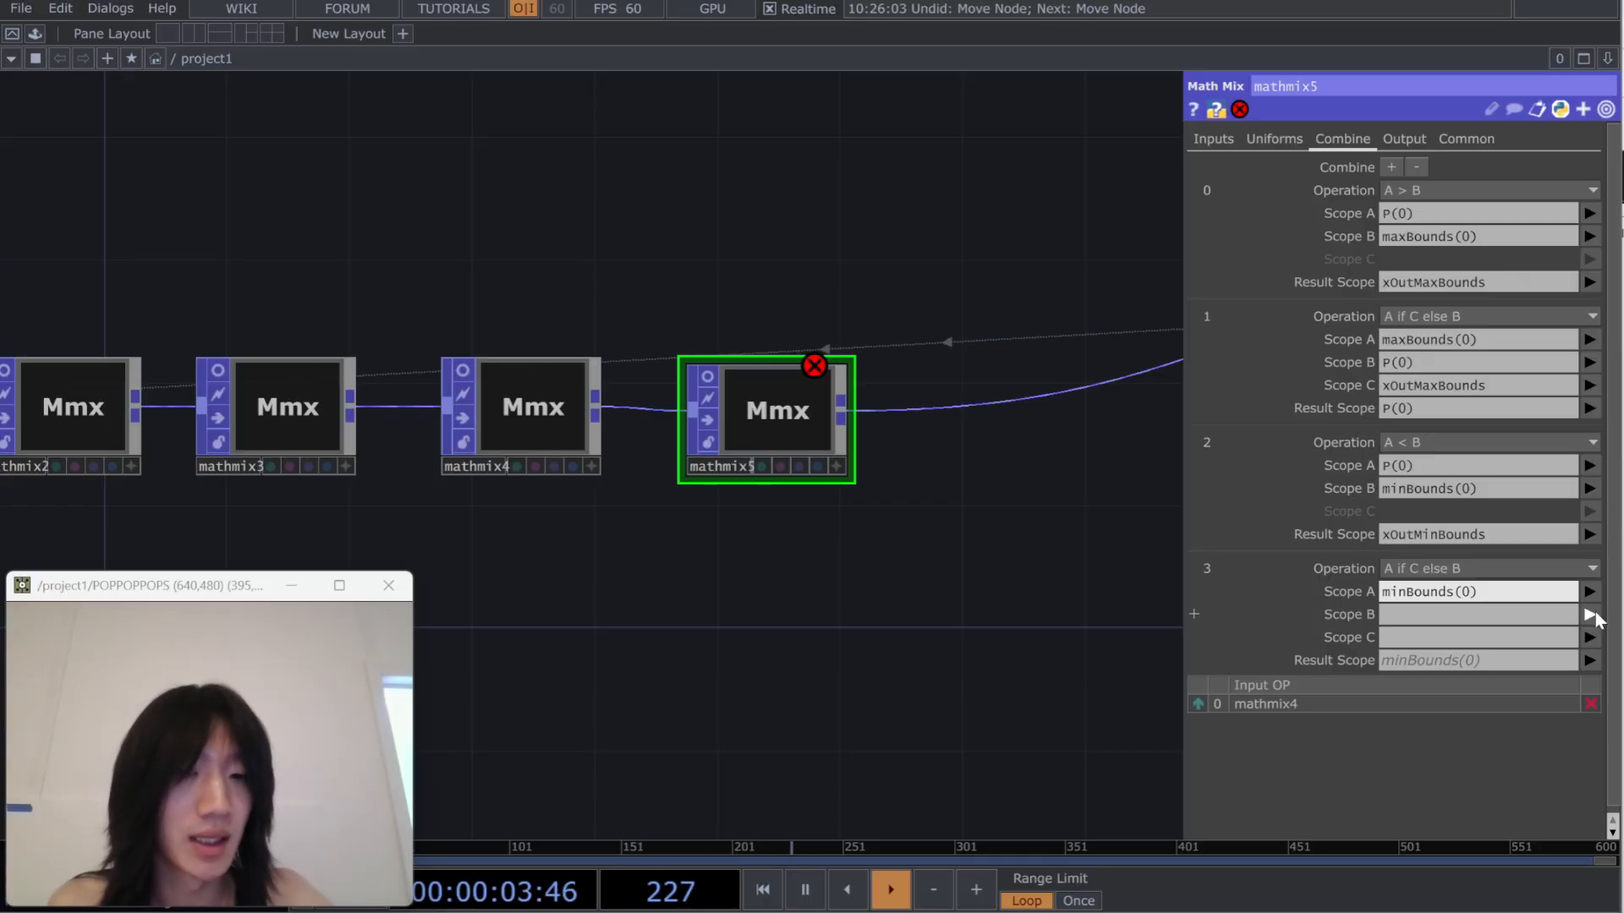
For Combine operation 3, set Scope B to P(0) and Scope C to xOutMinBounds
click(1558, 618)
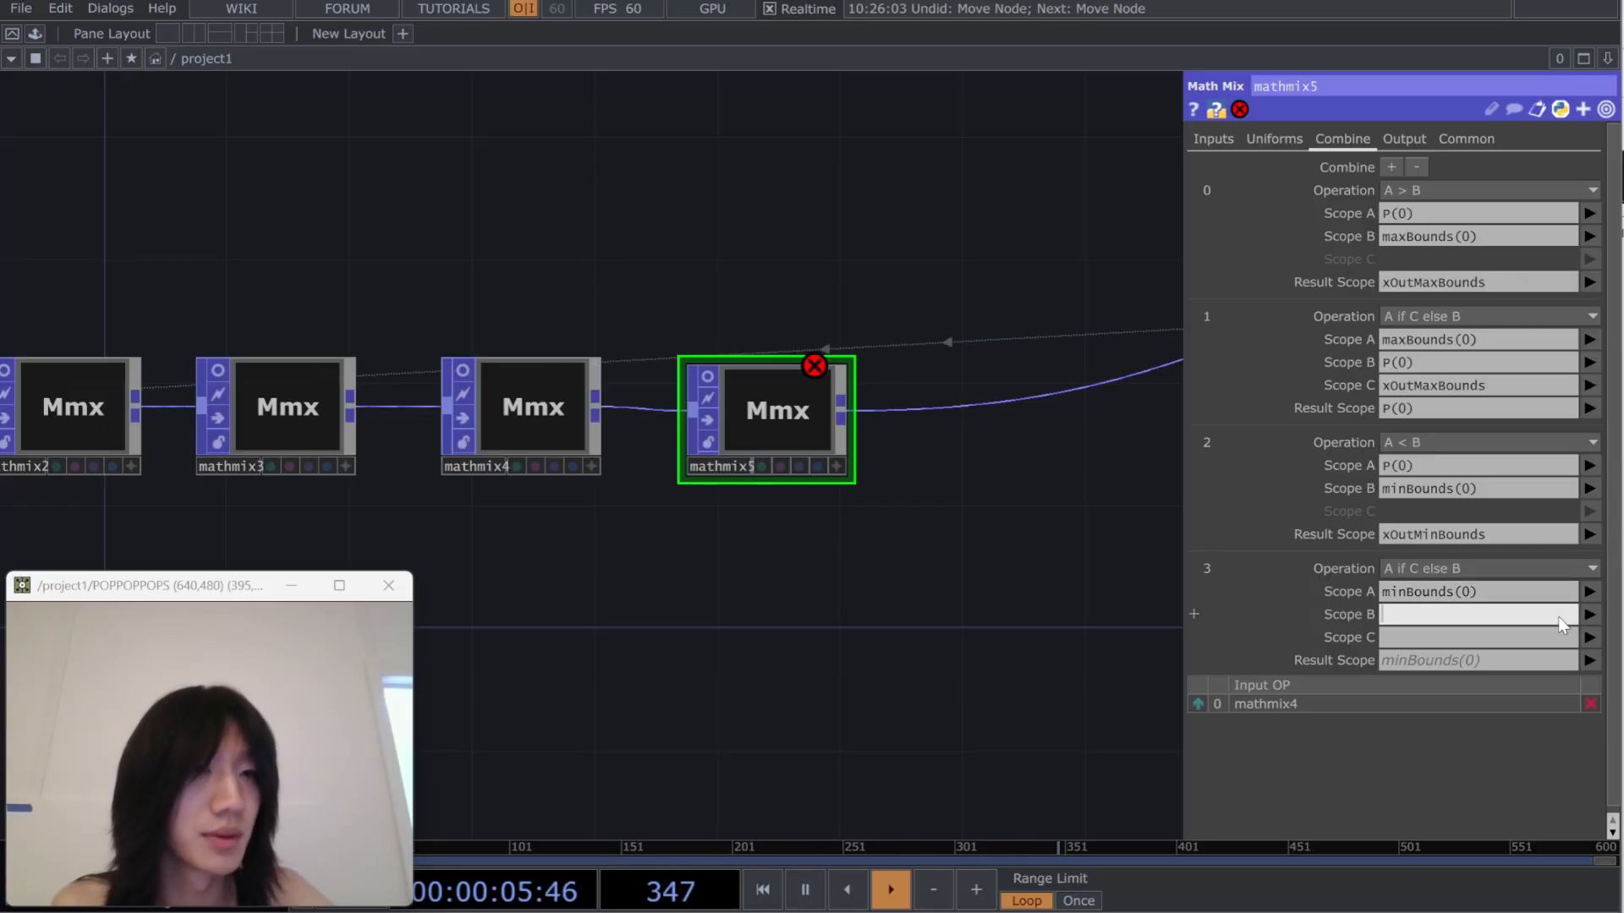
key(Caps_Lock)
text(P)
key(Caps_Lock)
text((0))
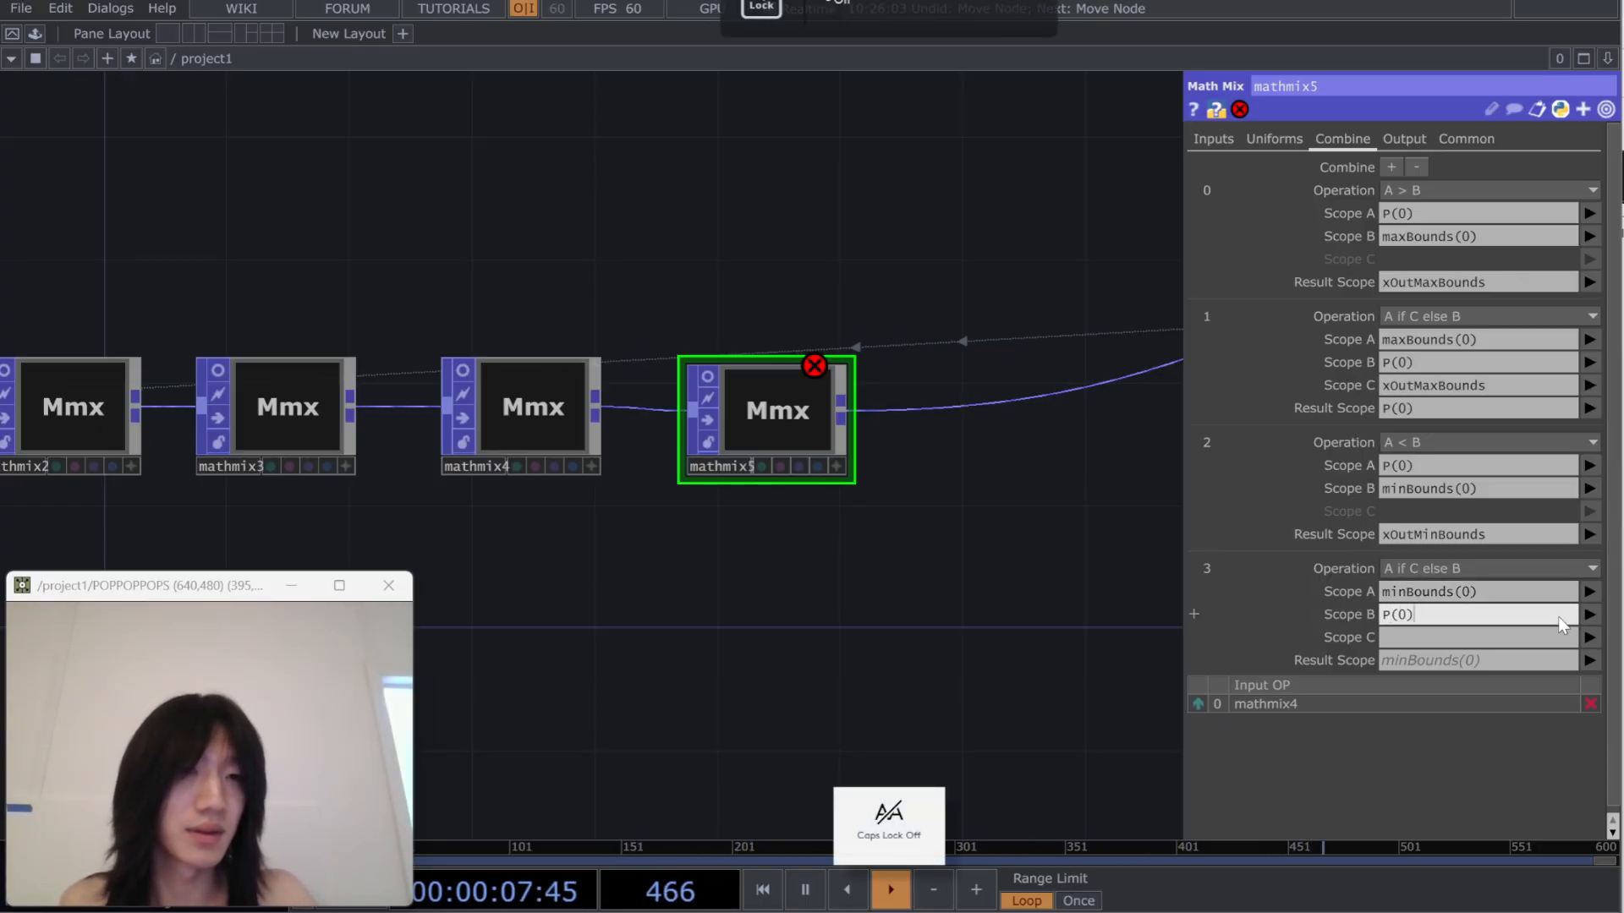
click(1535, 640)
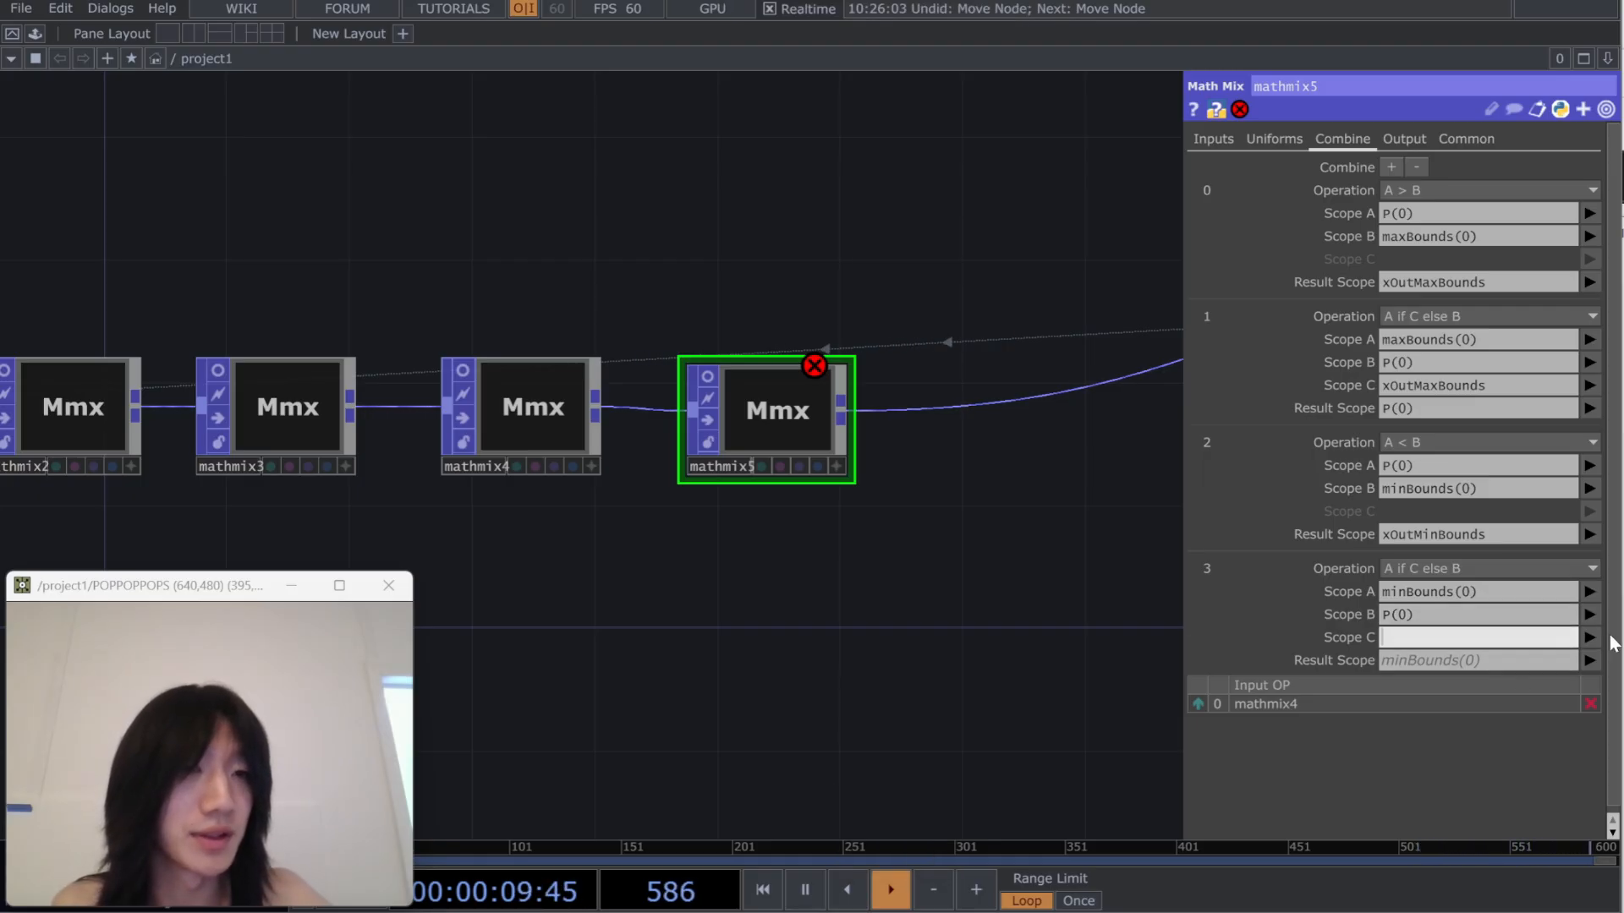
click(1588, 641)
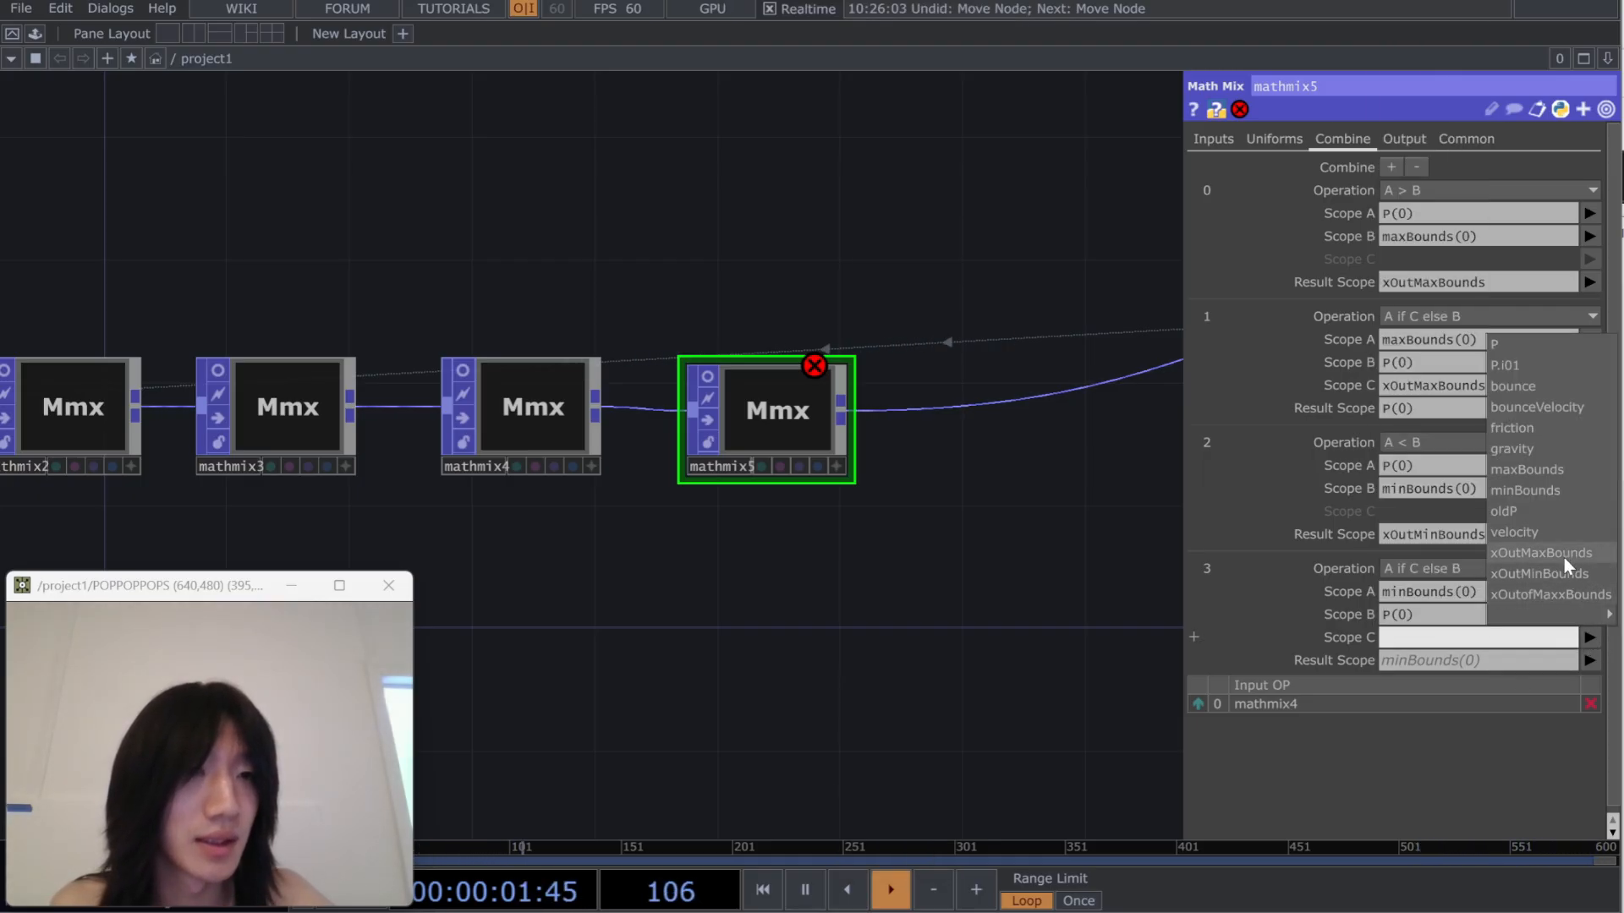
click(1522, 575)
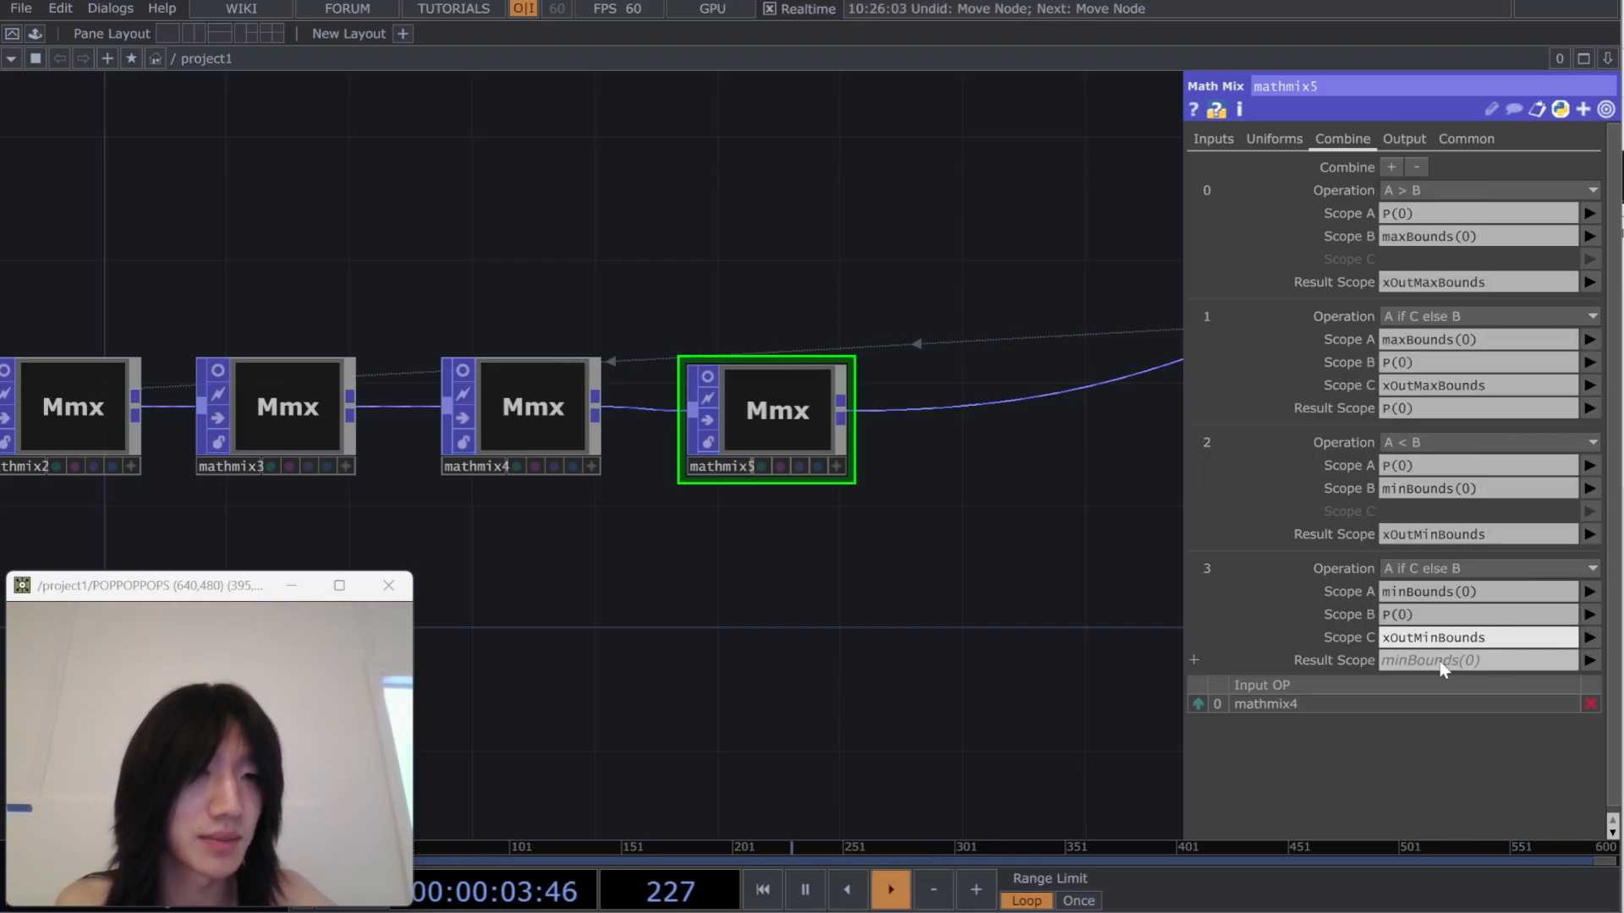
For Combine operation 3 of mathmix5, set Result Scope to P(0)
drag(1500, 637, 1411, 633)
drag(1513, 641, 1375, 626)
click(1476, 662)
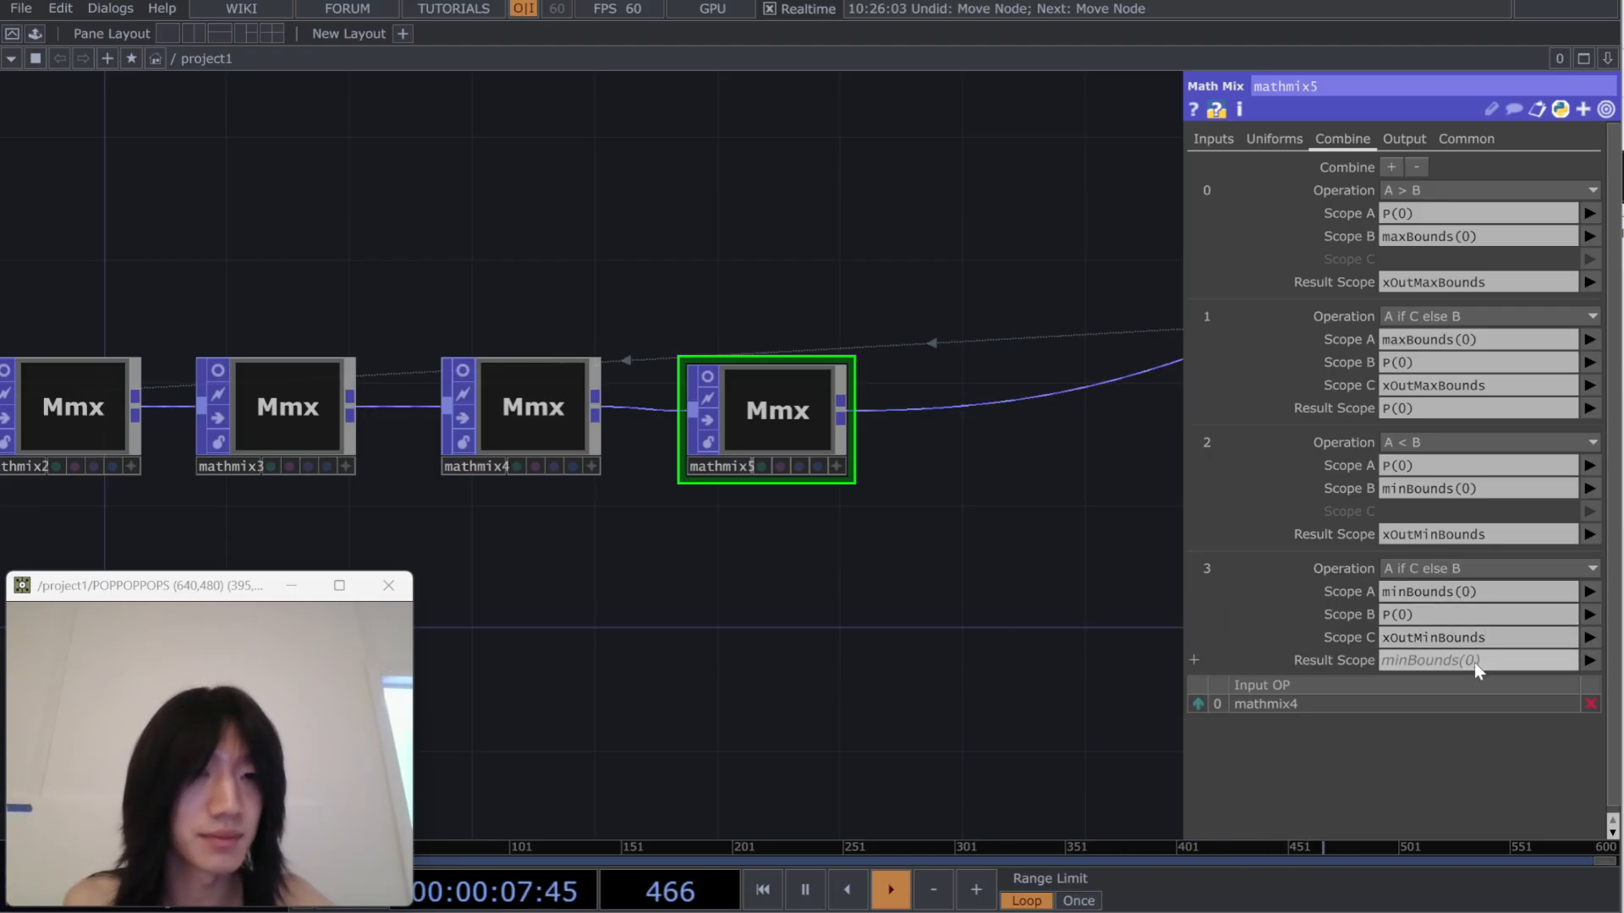
text(p(0)
key(BackSpace)
key(BackSpace)
key(BackSpace)
key(Caps_Lock)
text(P)
key(Caps_Lock)
text((0))
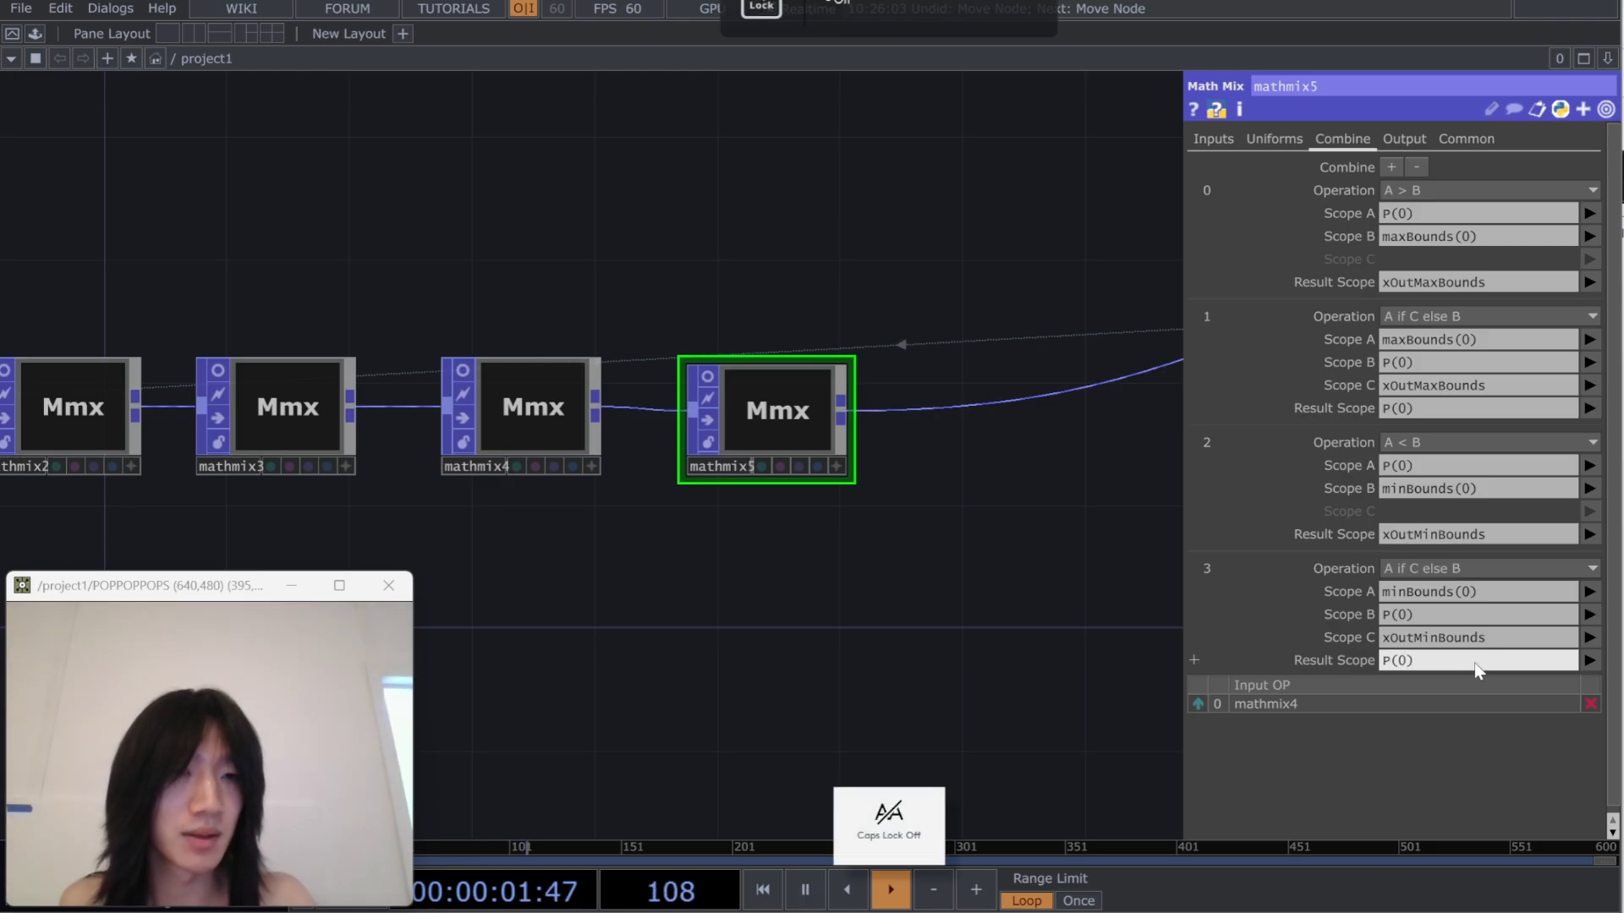
key(Return)
Examine in the end node's viewer how the points behave at the x bounds
scroll(998, 564, down, 5)
drag(1112, 580, 837, 592)
drag(1100, 597, 723, 593)
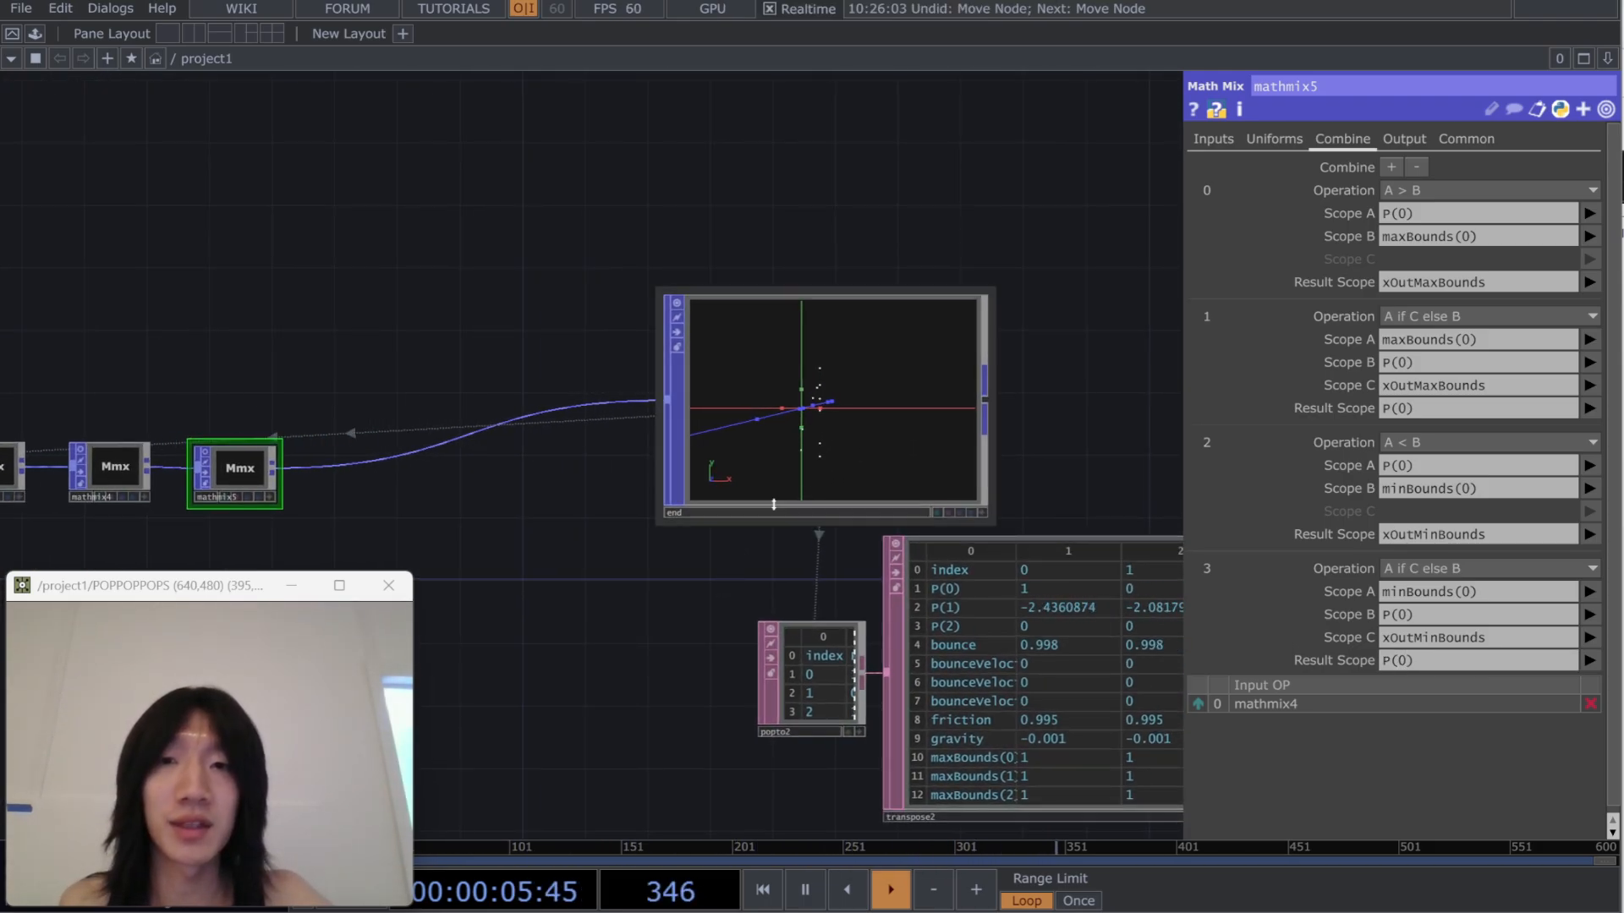
scroll(778, 507, up, 5)
scroll(587, 359, down, 8)
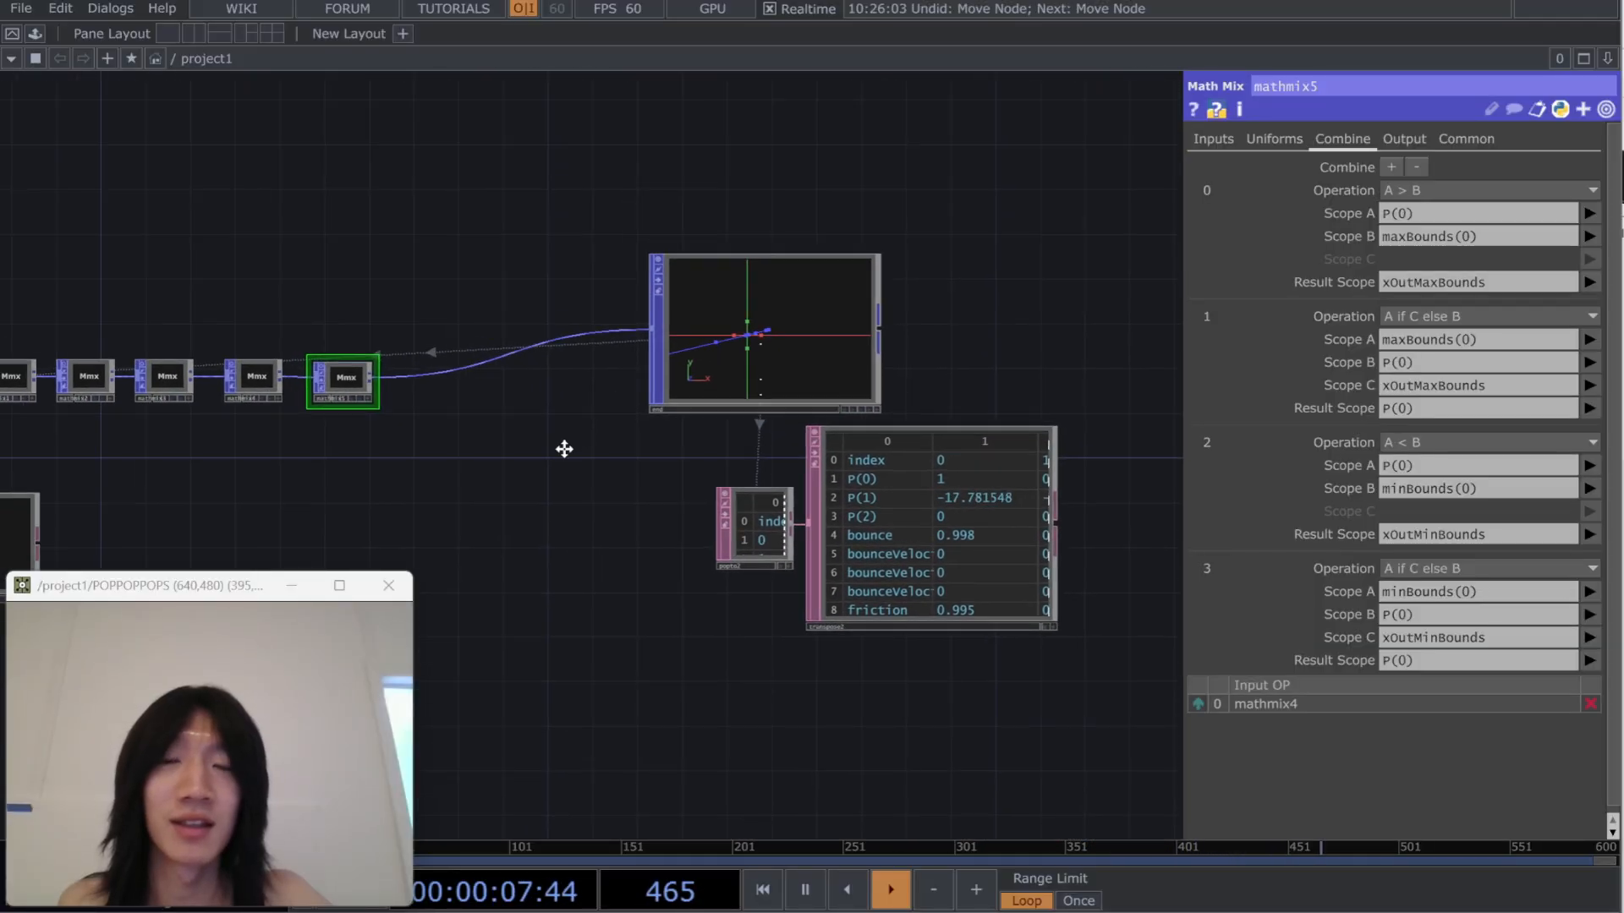
drag(564, 449, 507, 521)
scroll(554, 460, up, 1)
drag(551, 460, 523, 509)
scroll(632, 473, up, 4)
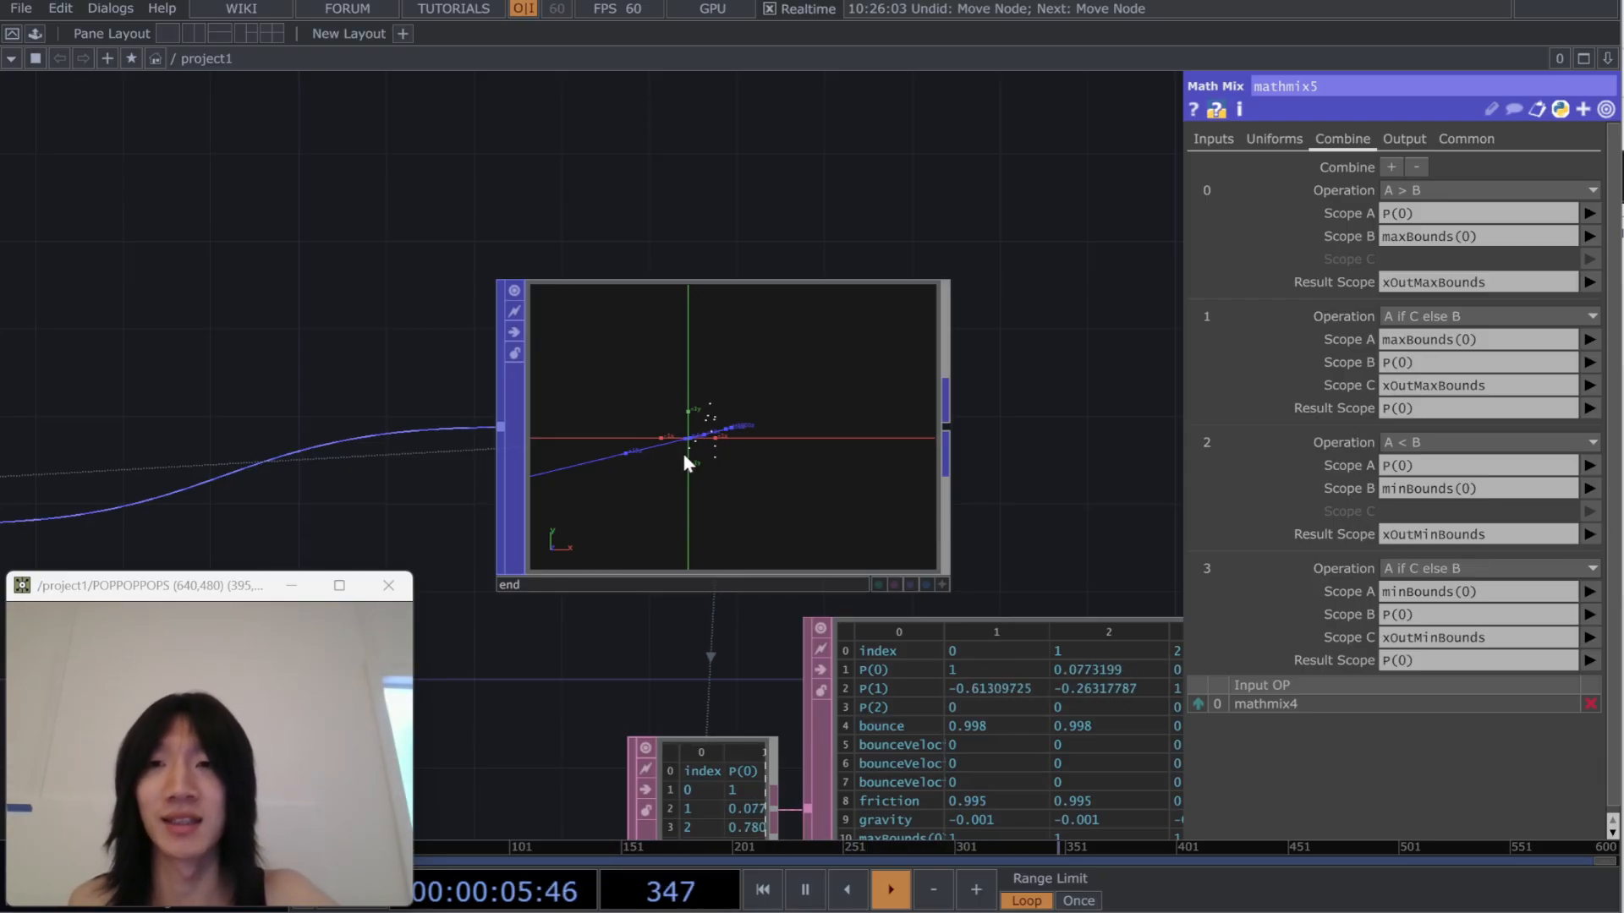
scroll(680, 456, up, 5)
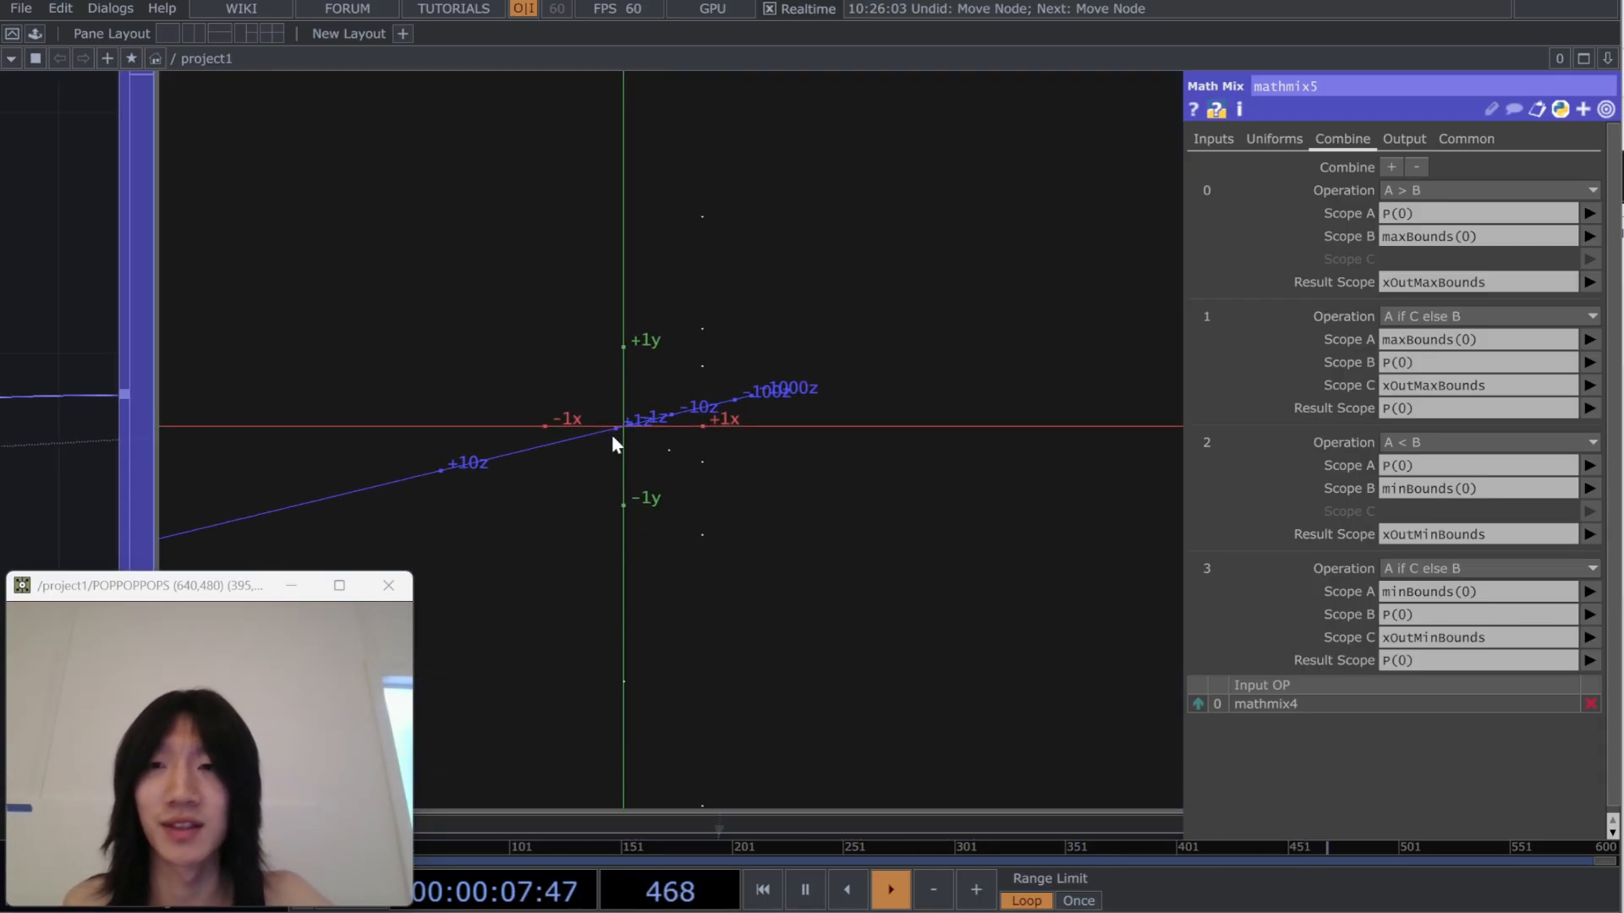
scroll(728, 456, down, 6)
drag(389, 522, 805, 552)
drag(712, 574, 737, 459)
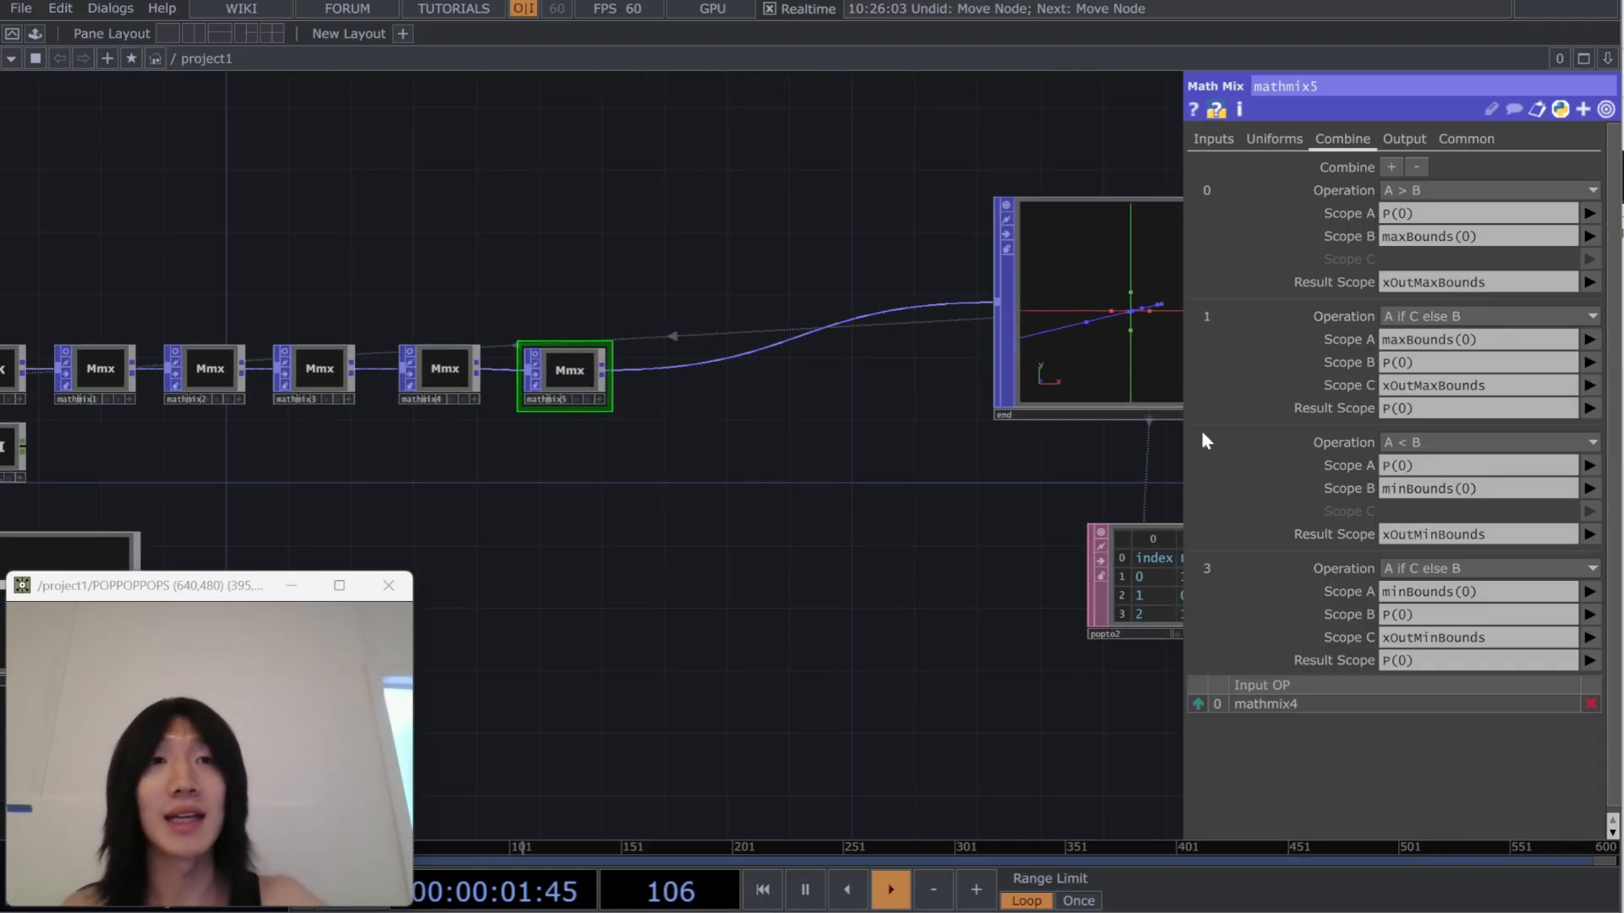
Add Combine operation 4 to mathmix5 as max(A, B) with Scope A xOutMaxBounds and Scope B xOutMinBounds
click(1391, 166)
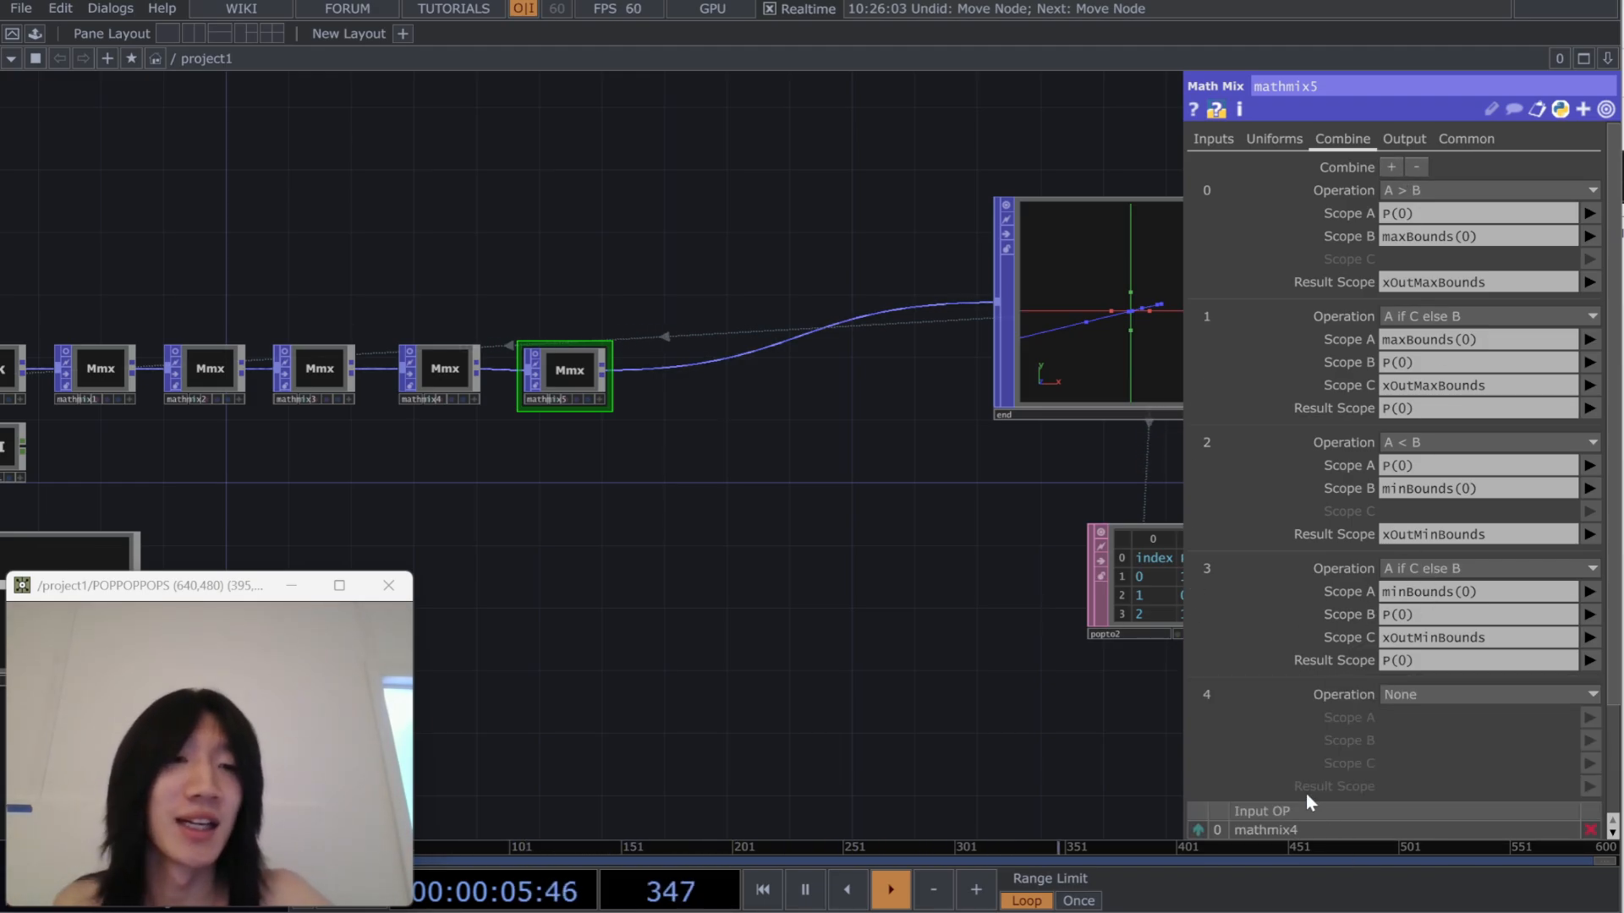
click(1429, 698)
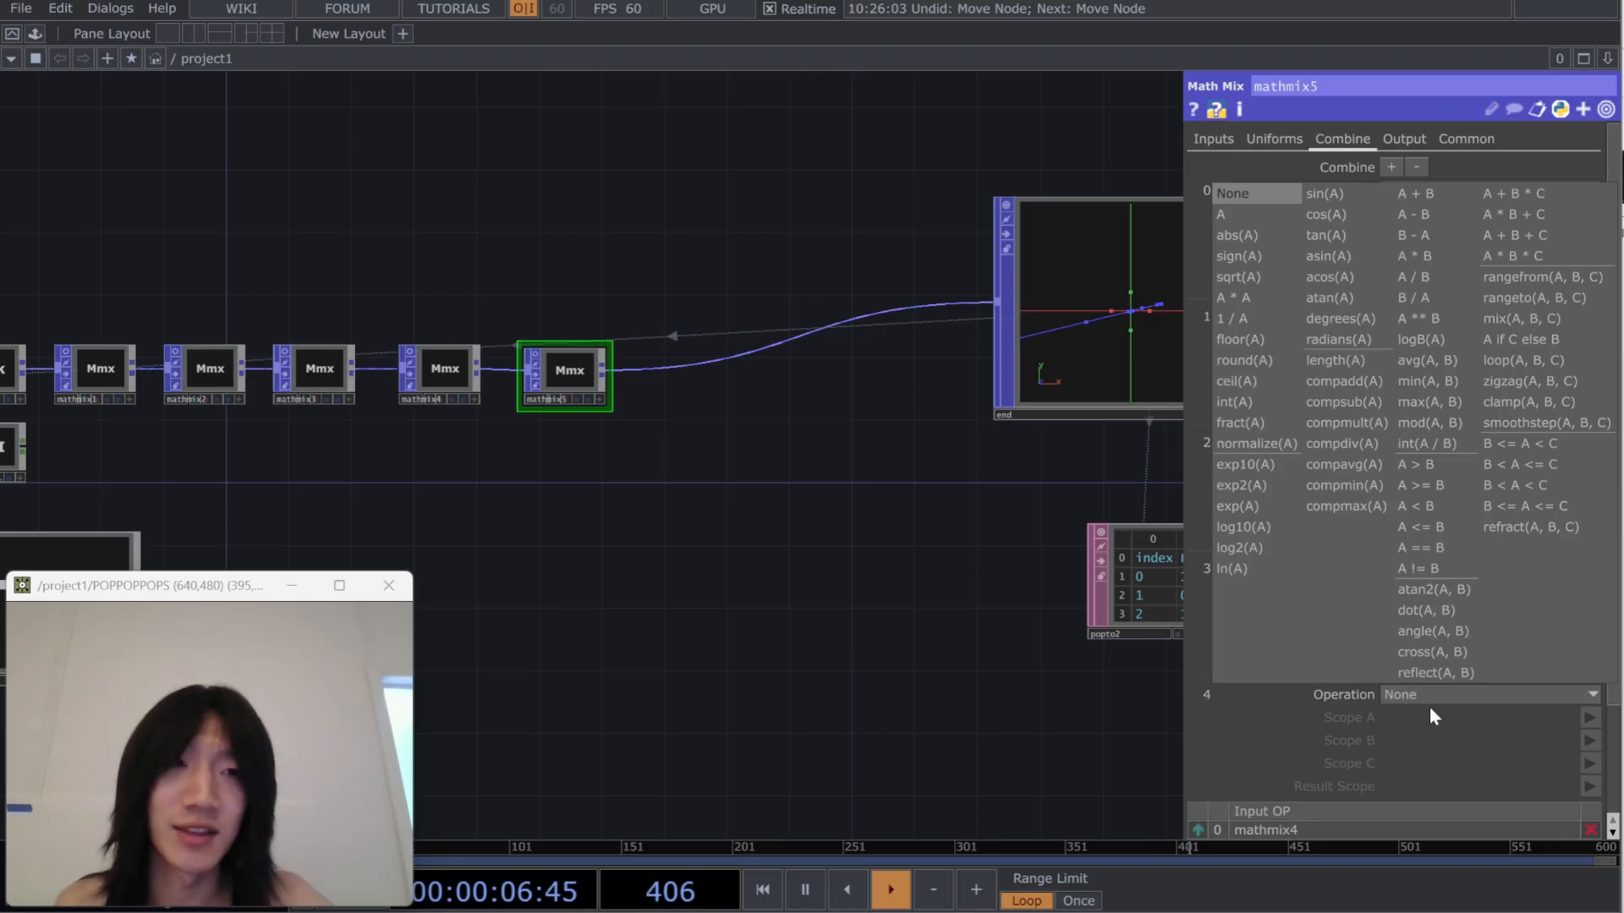
click(1437, 402)
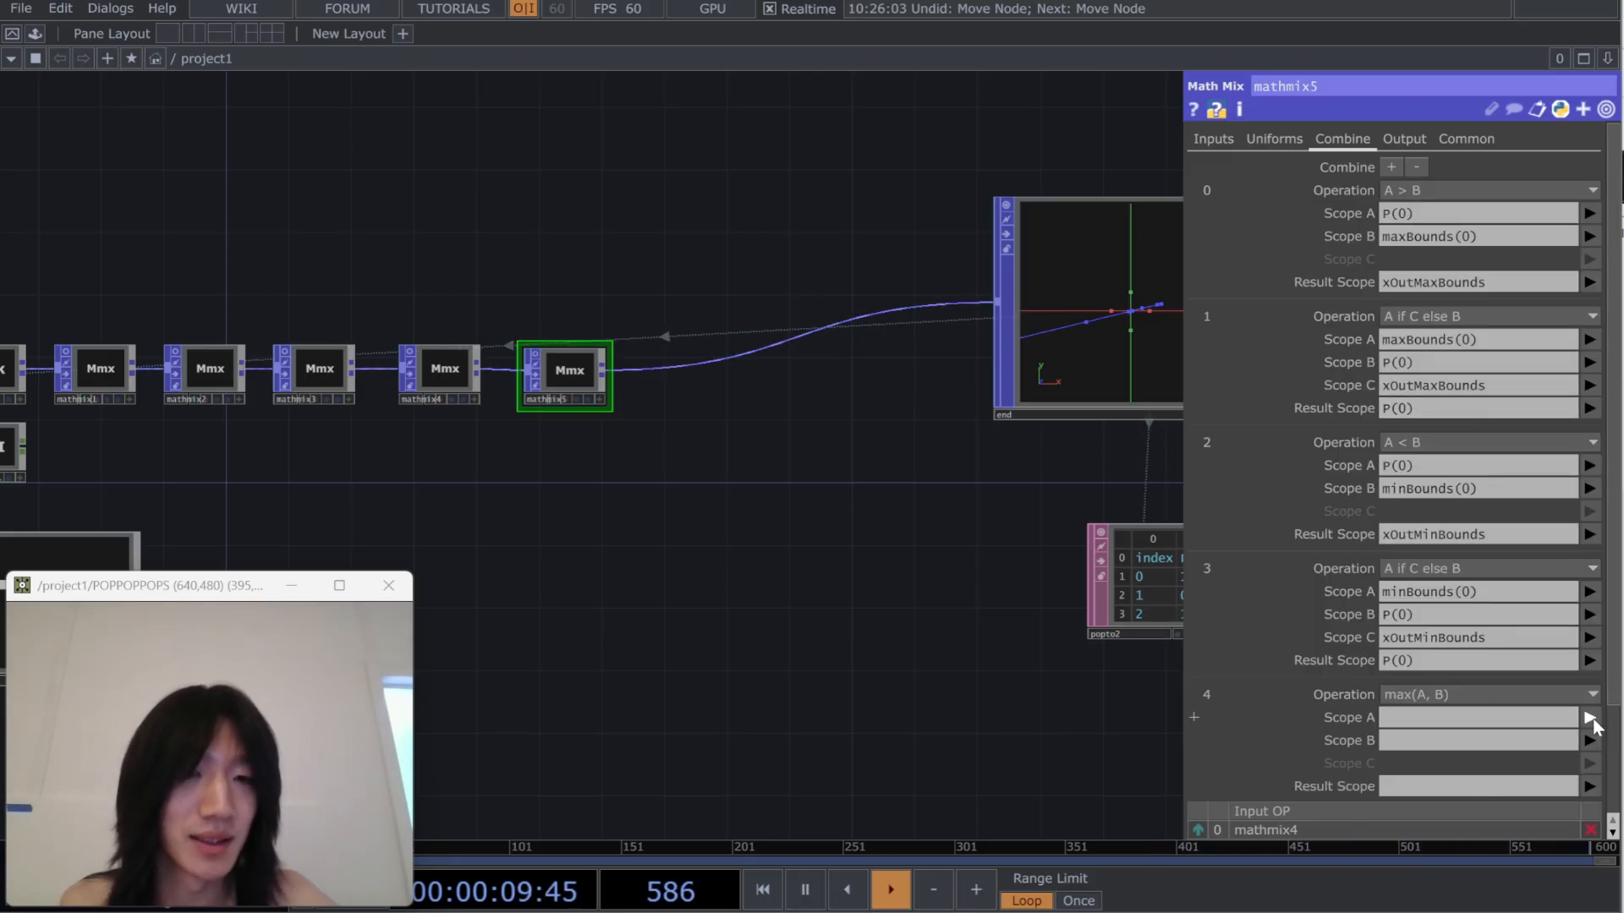
click(1589, 720)
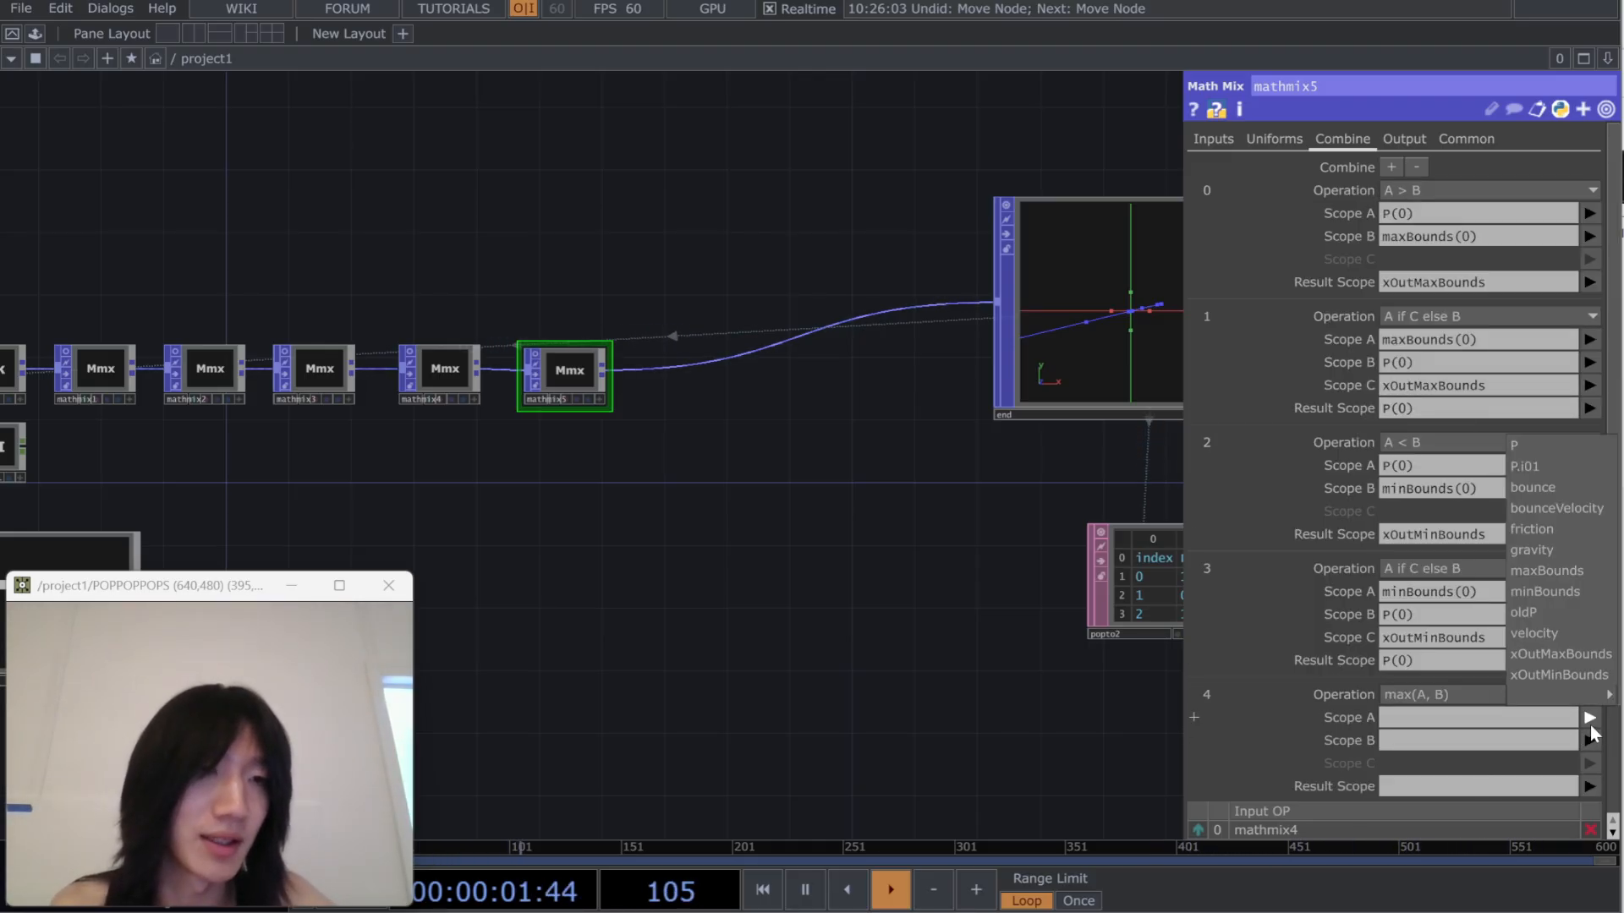
click(1582, 654)
click(1590, 741)
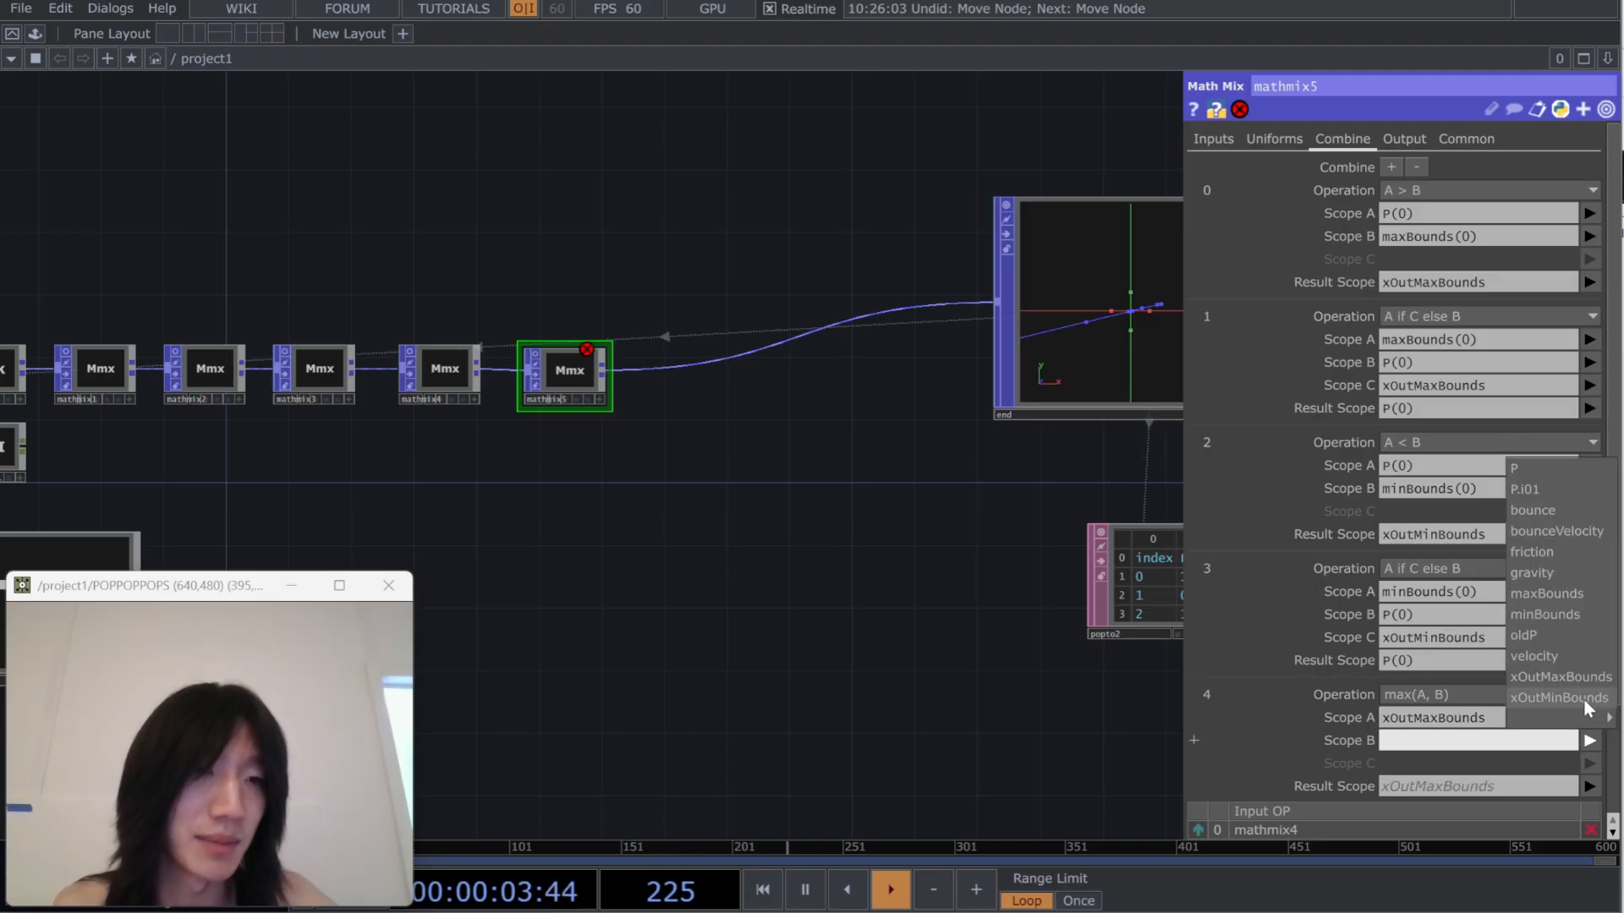
click(1560, 697)
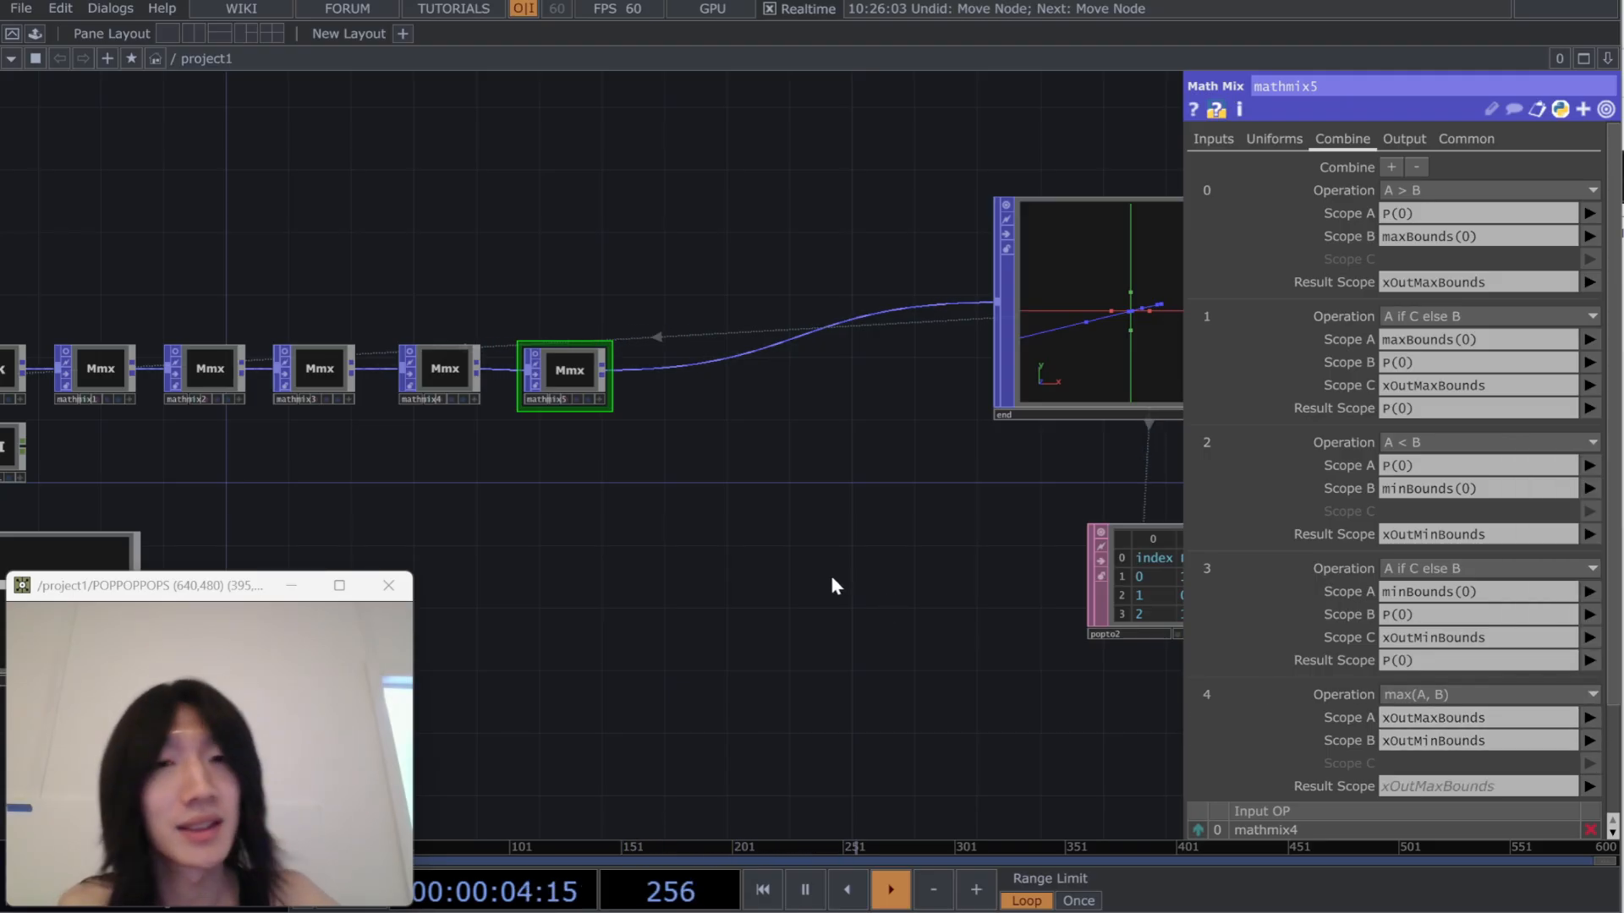
Set the Result Scope of the max(A, B) operation to xOutOfBounds
click(1448, 786)
text(xOutO)
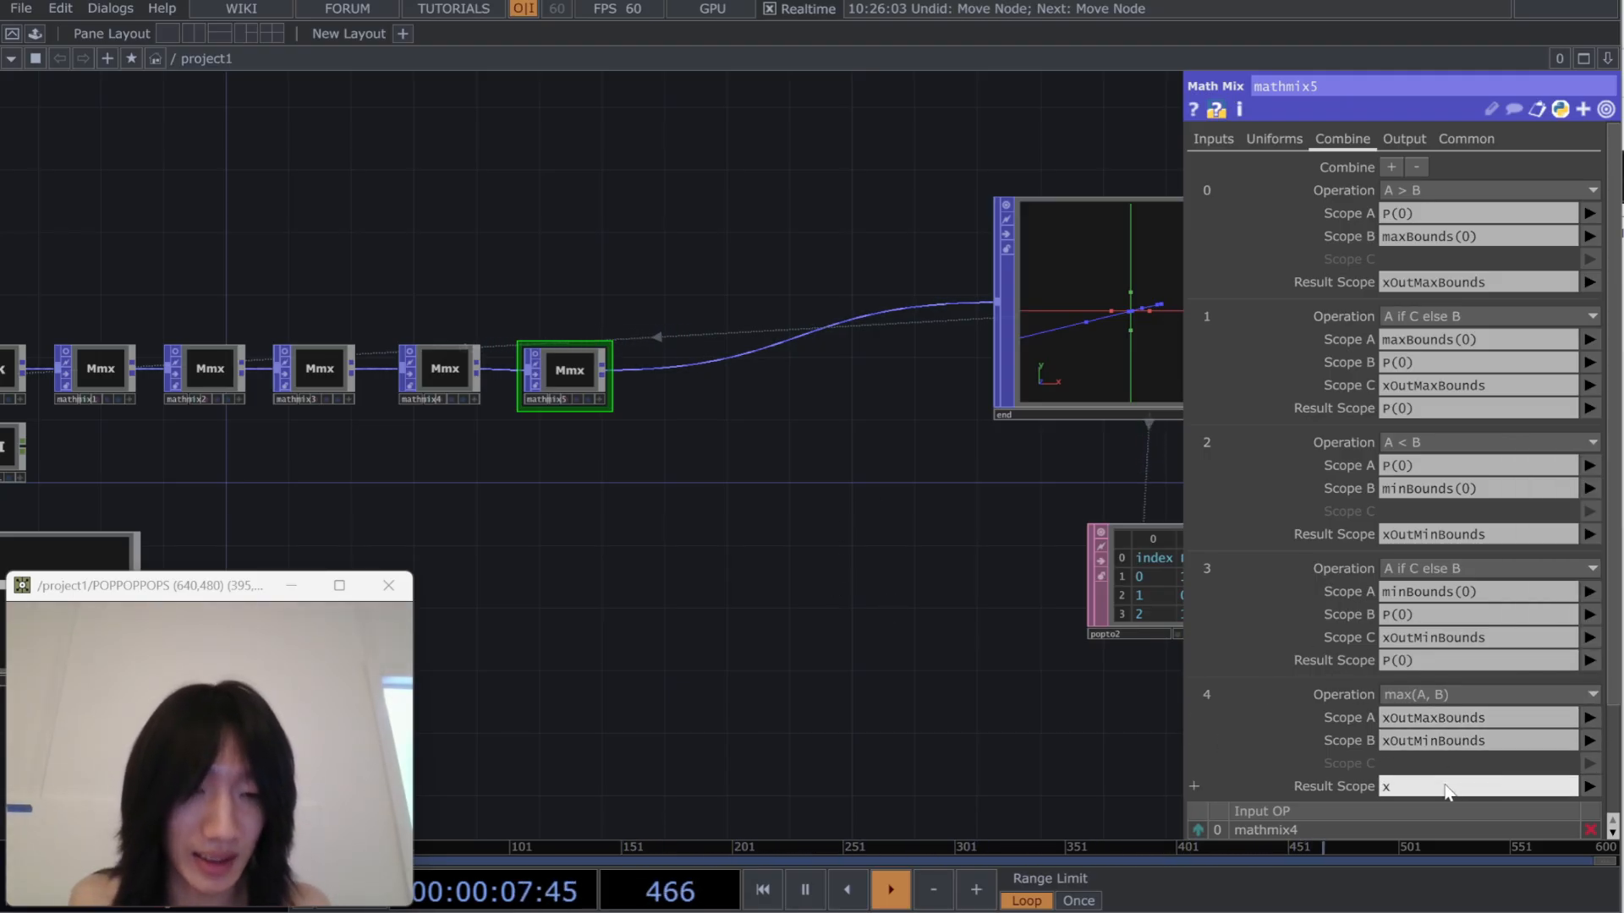
text(f)
key(Caps_Lock)
text(Bounds)
click(920, 585)
Duplicate mathmix5 and place the copy after it, fed by mathmix5's output
drag(801, 508, 899, 547)
drag(664, 548, 676, 571)
scroll(671, 545, up, 3)
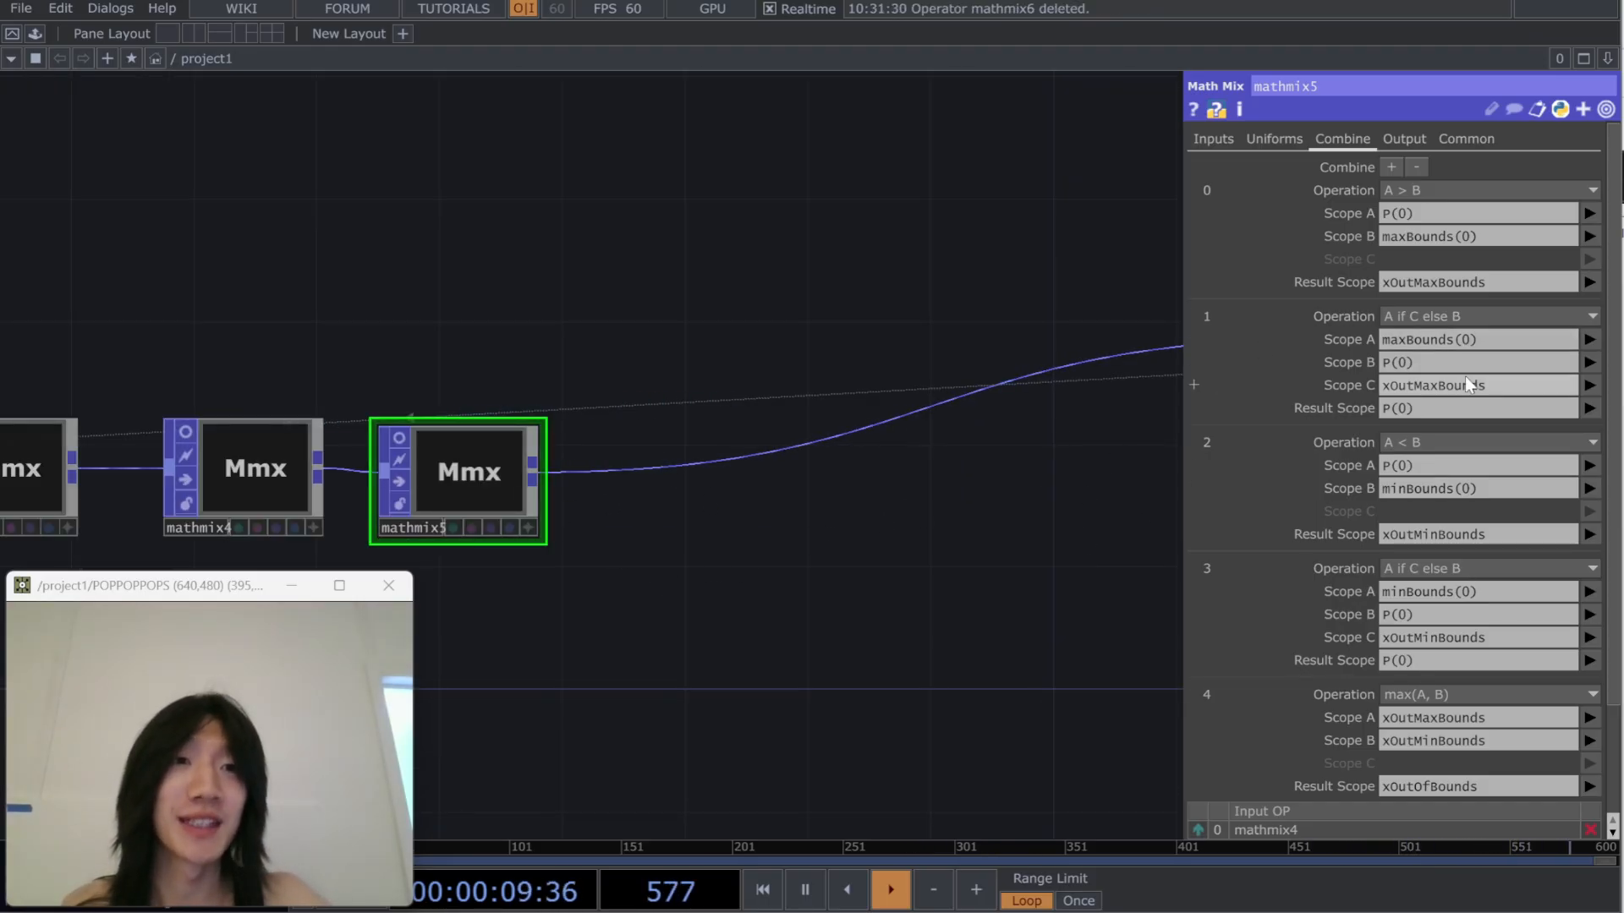
key(ctrl+c)
key(ctrl+v)
drag(529, 465, 521, 325)
drag(775, 293, 794, 358)
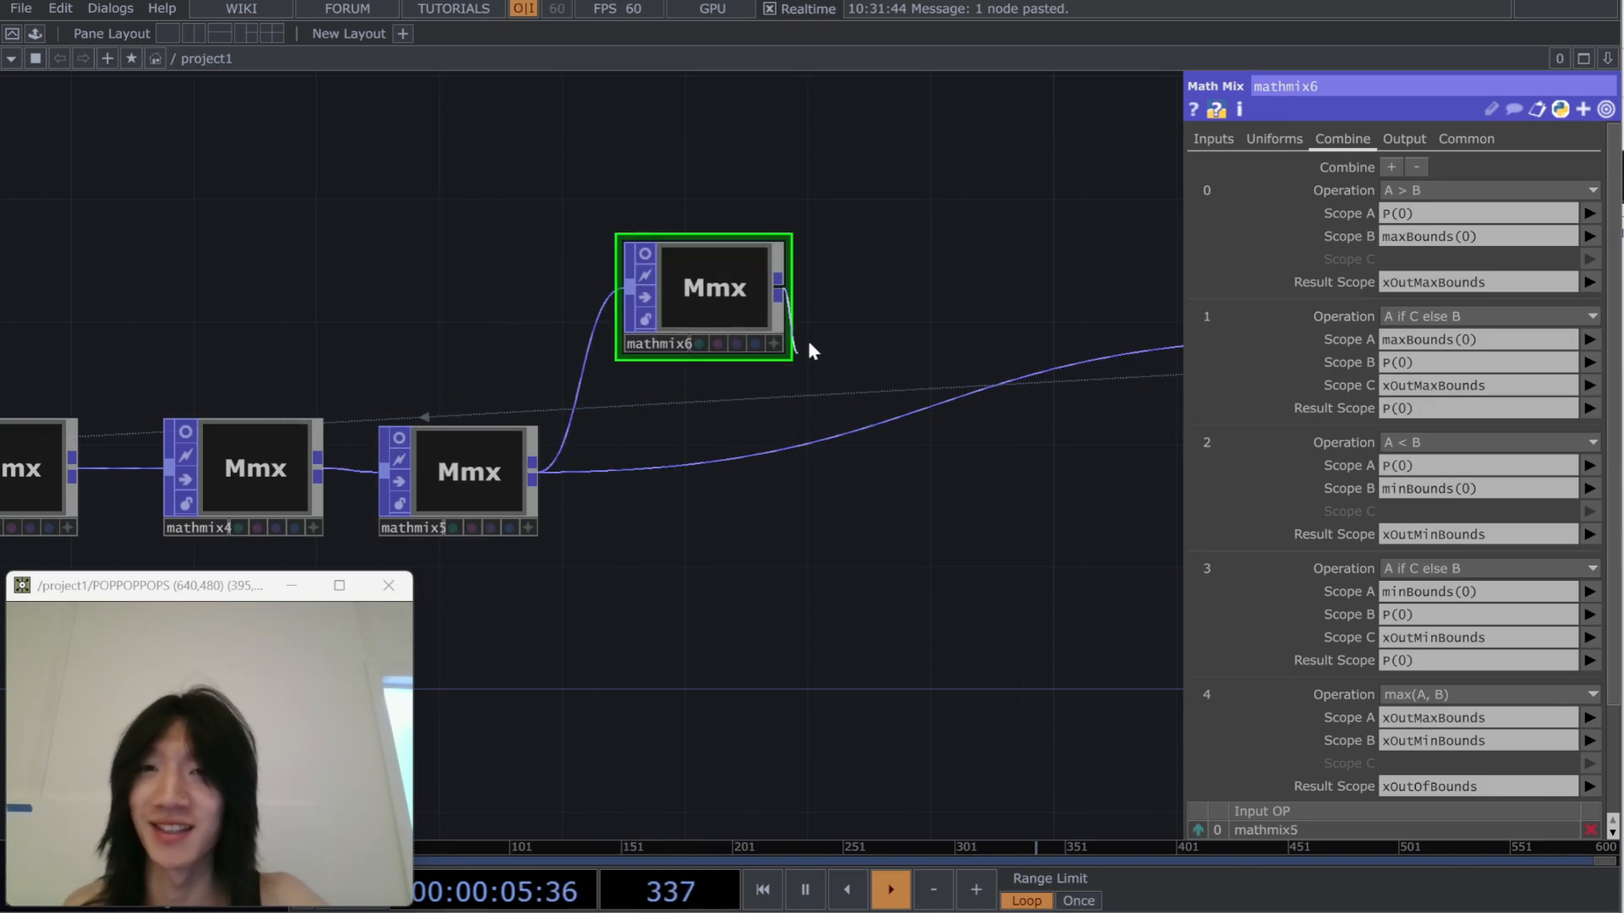
drag(735, 298, 705, 360)
In mathmix6's A > B operation, set Scope A to P(1), Scope B to maxBounds(1) and Result Scope to yOutMaxBounds
drag(1408, 217, 1399, 220)
text(1)
double_click(1465, 237)
text(1)
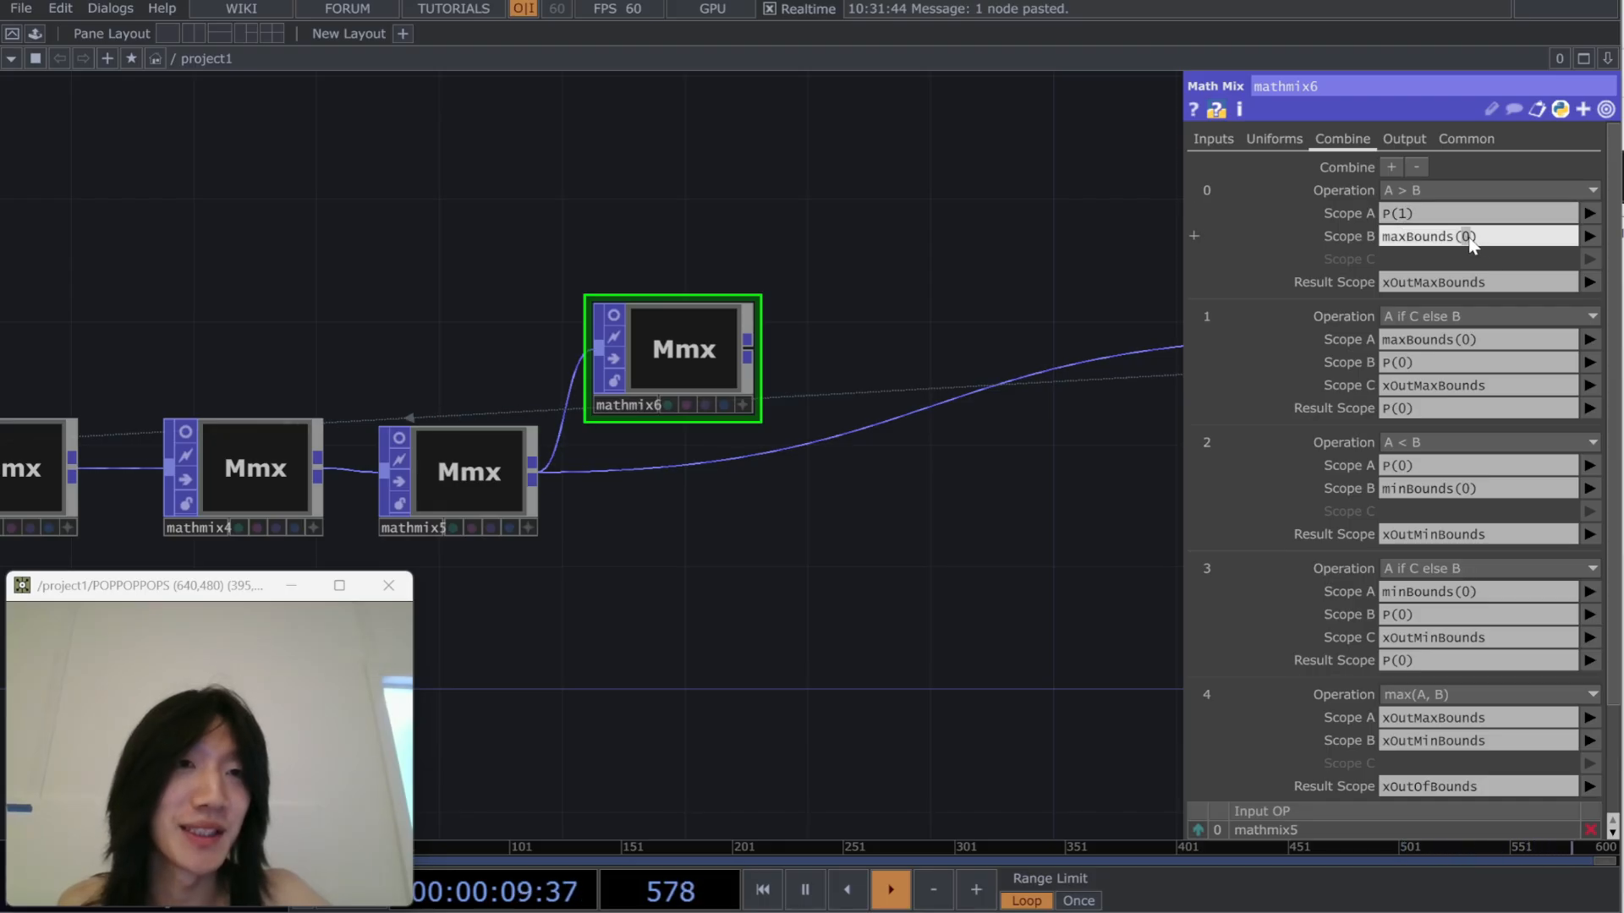
drag(1381, 282, 1391, 282)
text(y)
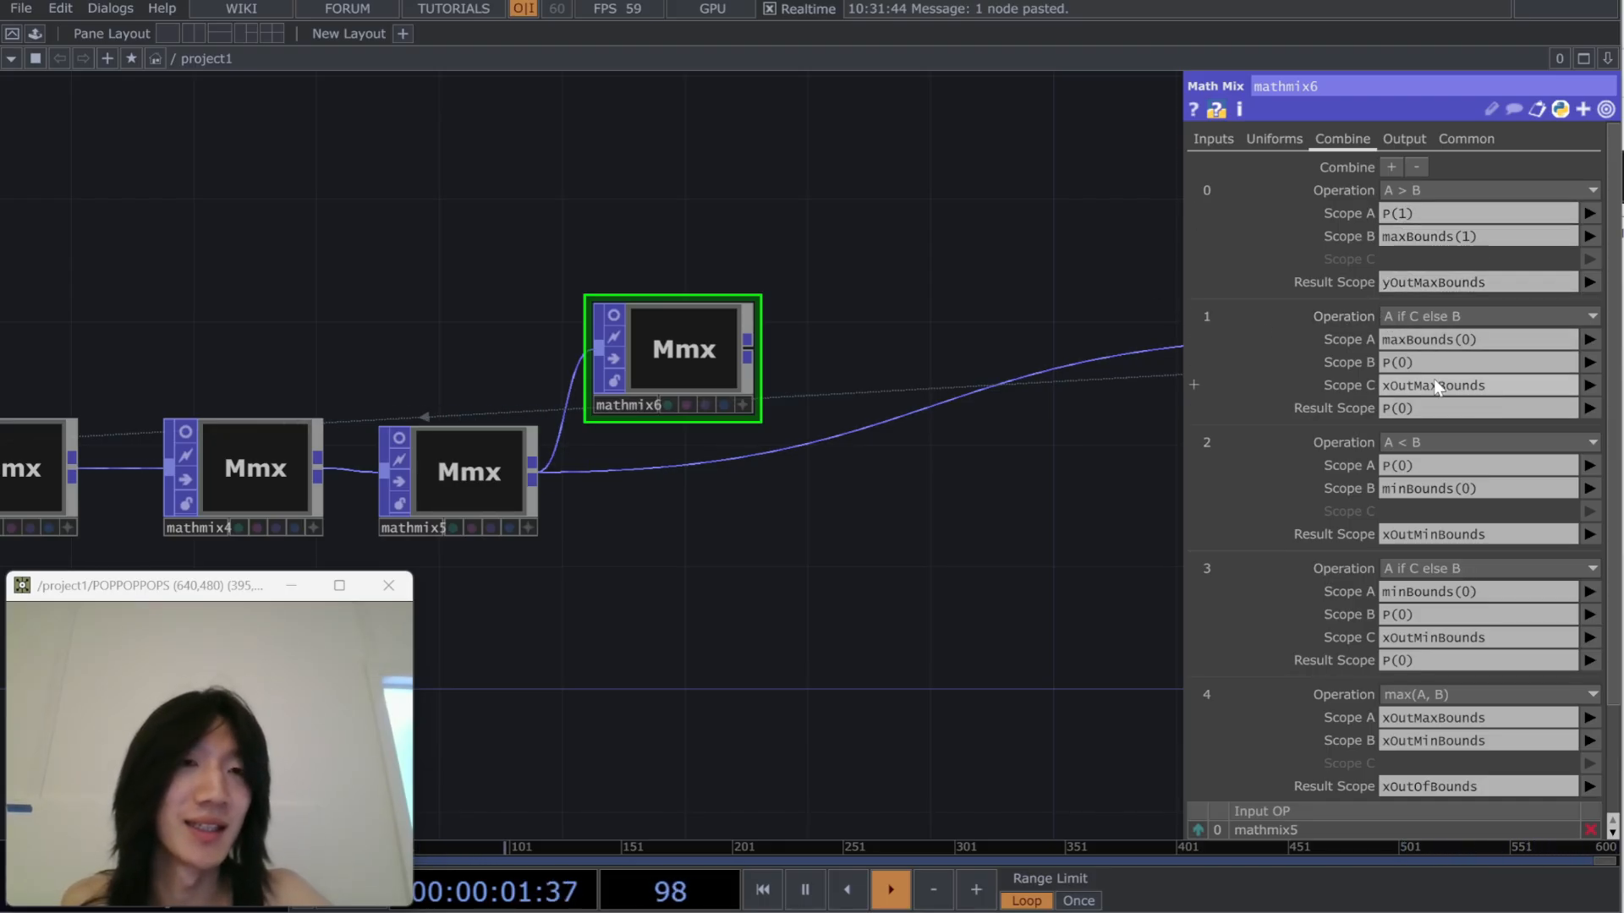
In mathmix6's operation 1, set Scope A to maxBounds(1), Scope B and Result Scope to P(1), and Scope C to yOutMaxBounds
double_click(1463, 339)
text(1)
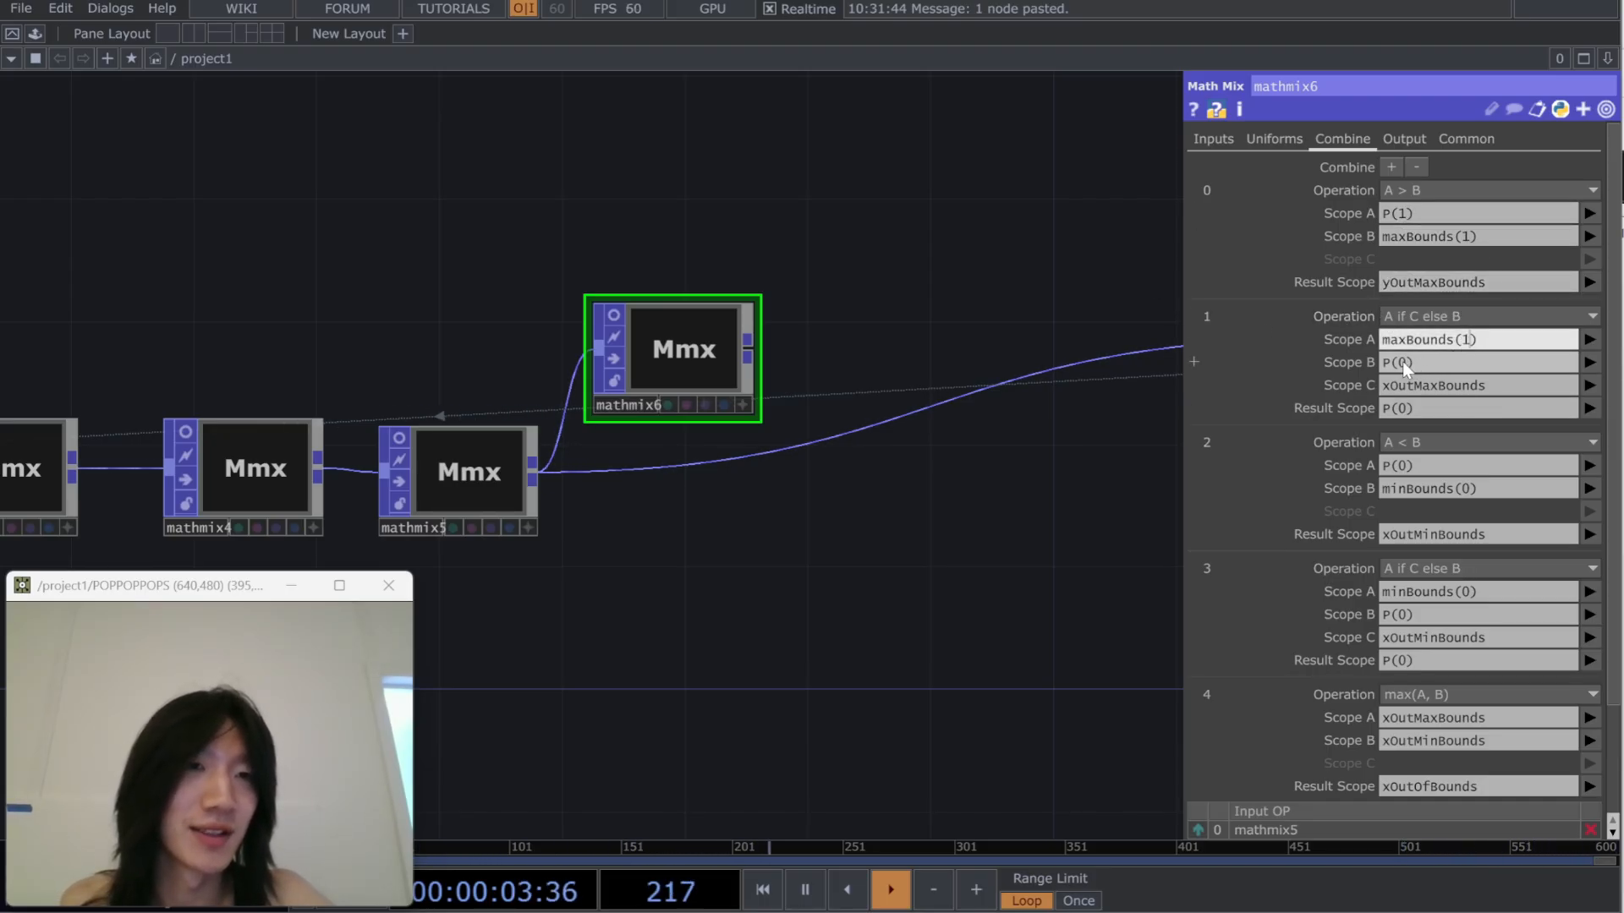
double_click(1400, 362)
text(1)
click(1401, 409)
text(1)
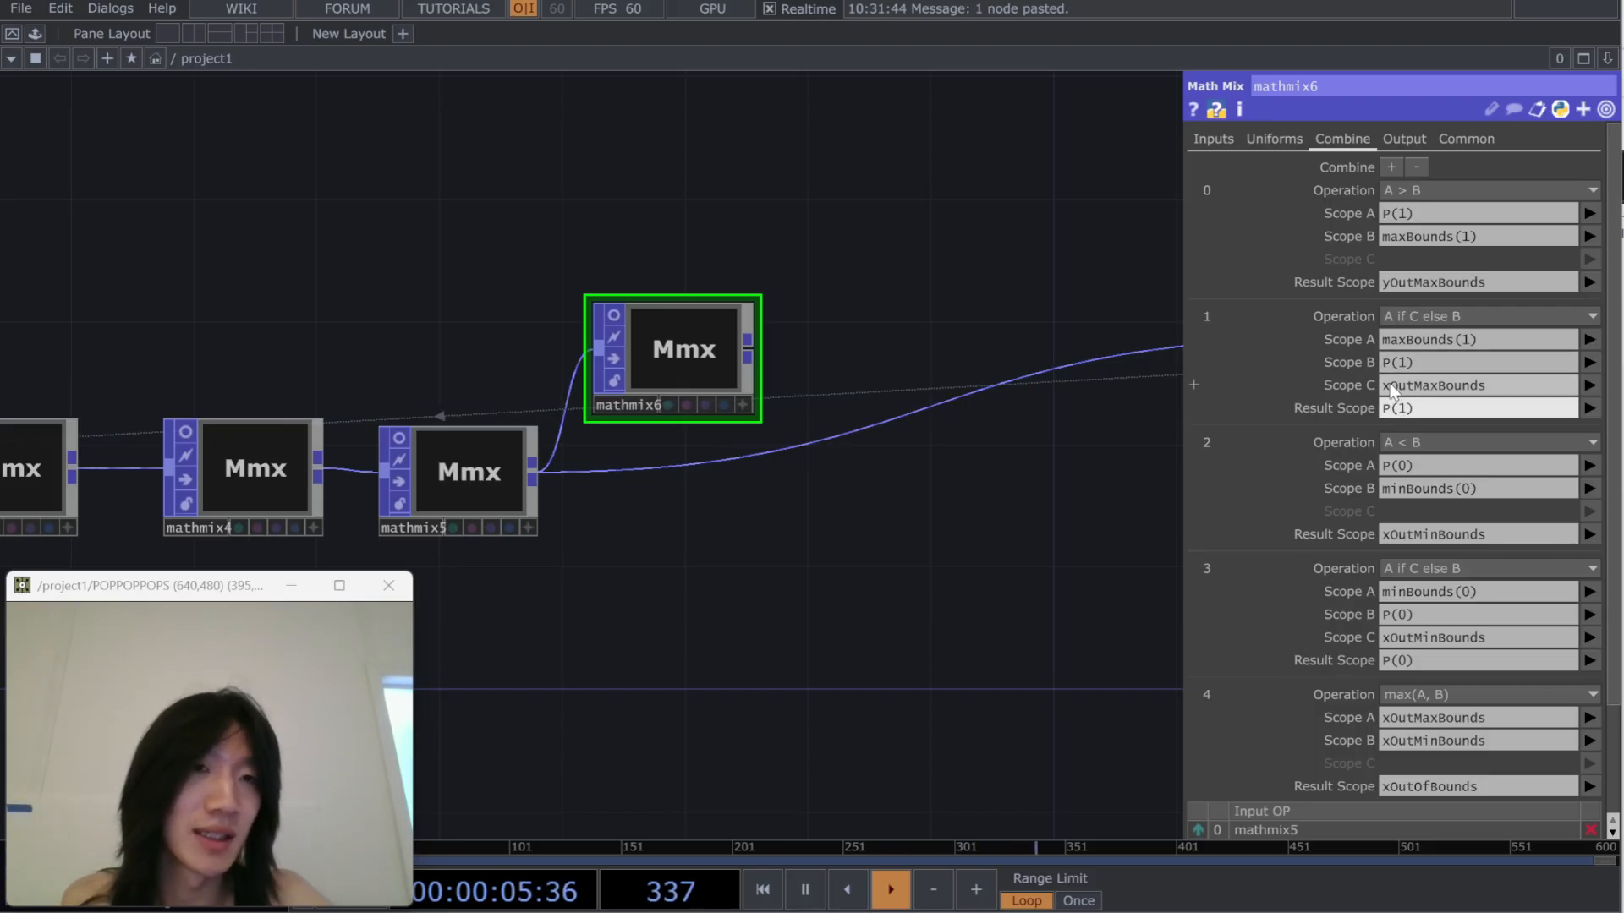
drag(1382, 385, 1391, 385)
text(y)
In mathmix6's A < B operation, set Scope A to P(1), Scope B to minBounds(1) and Result Scope to yOutMinBounds
double_click(1404, 465)
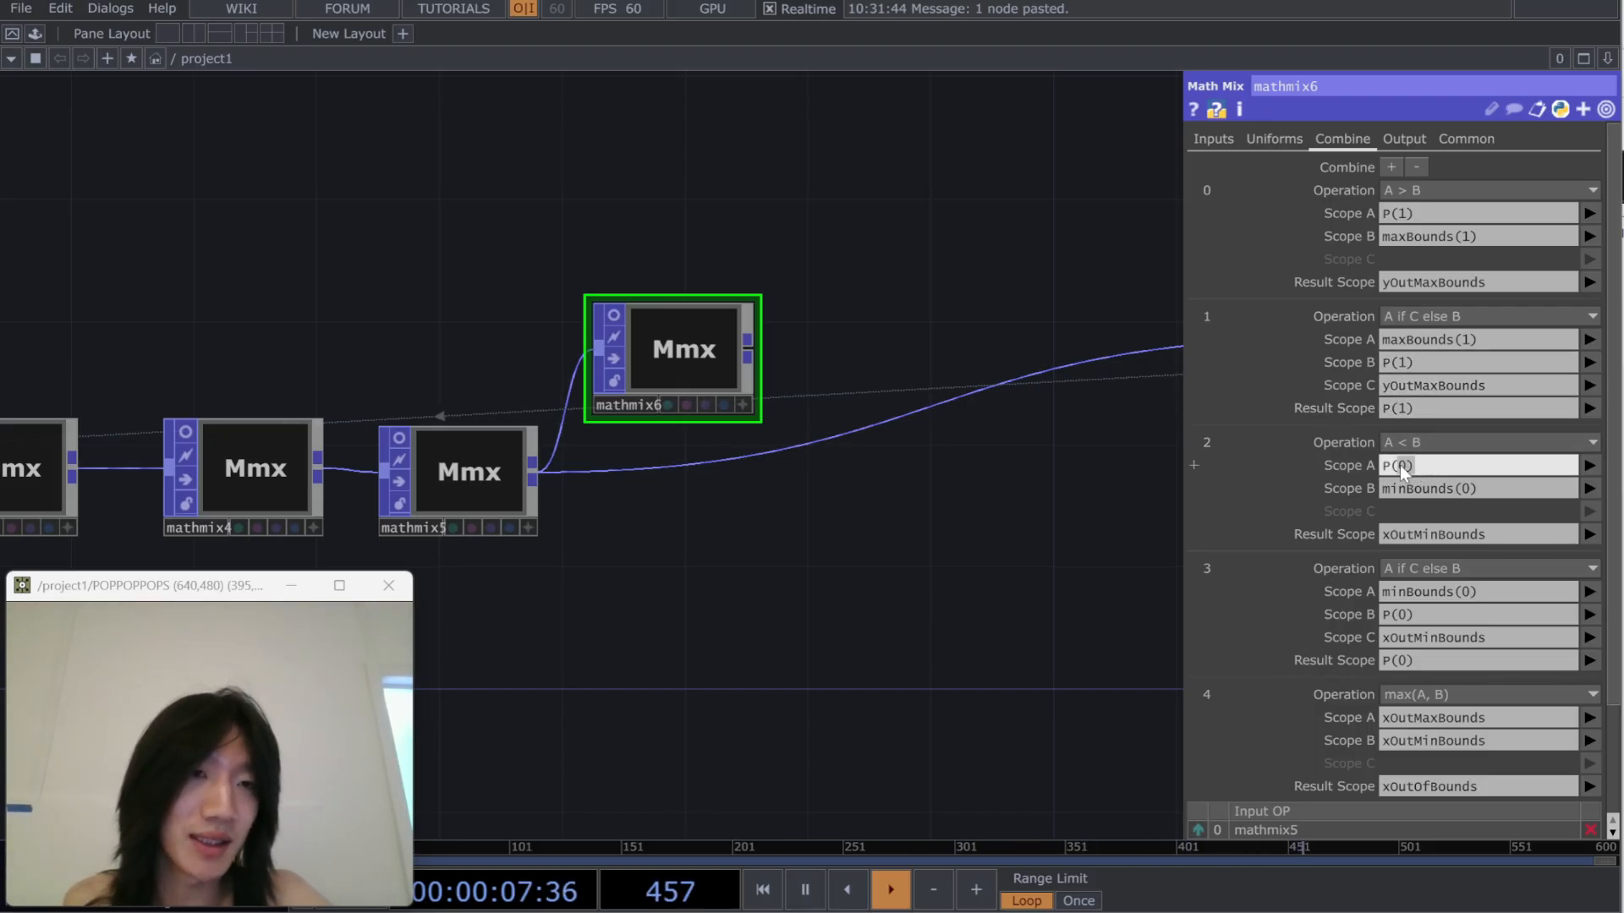
text(1)
click(1469, 490)
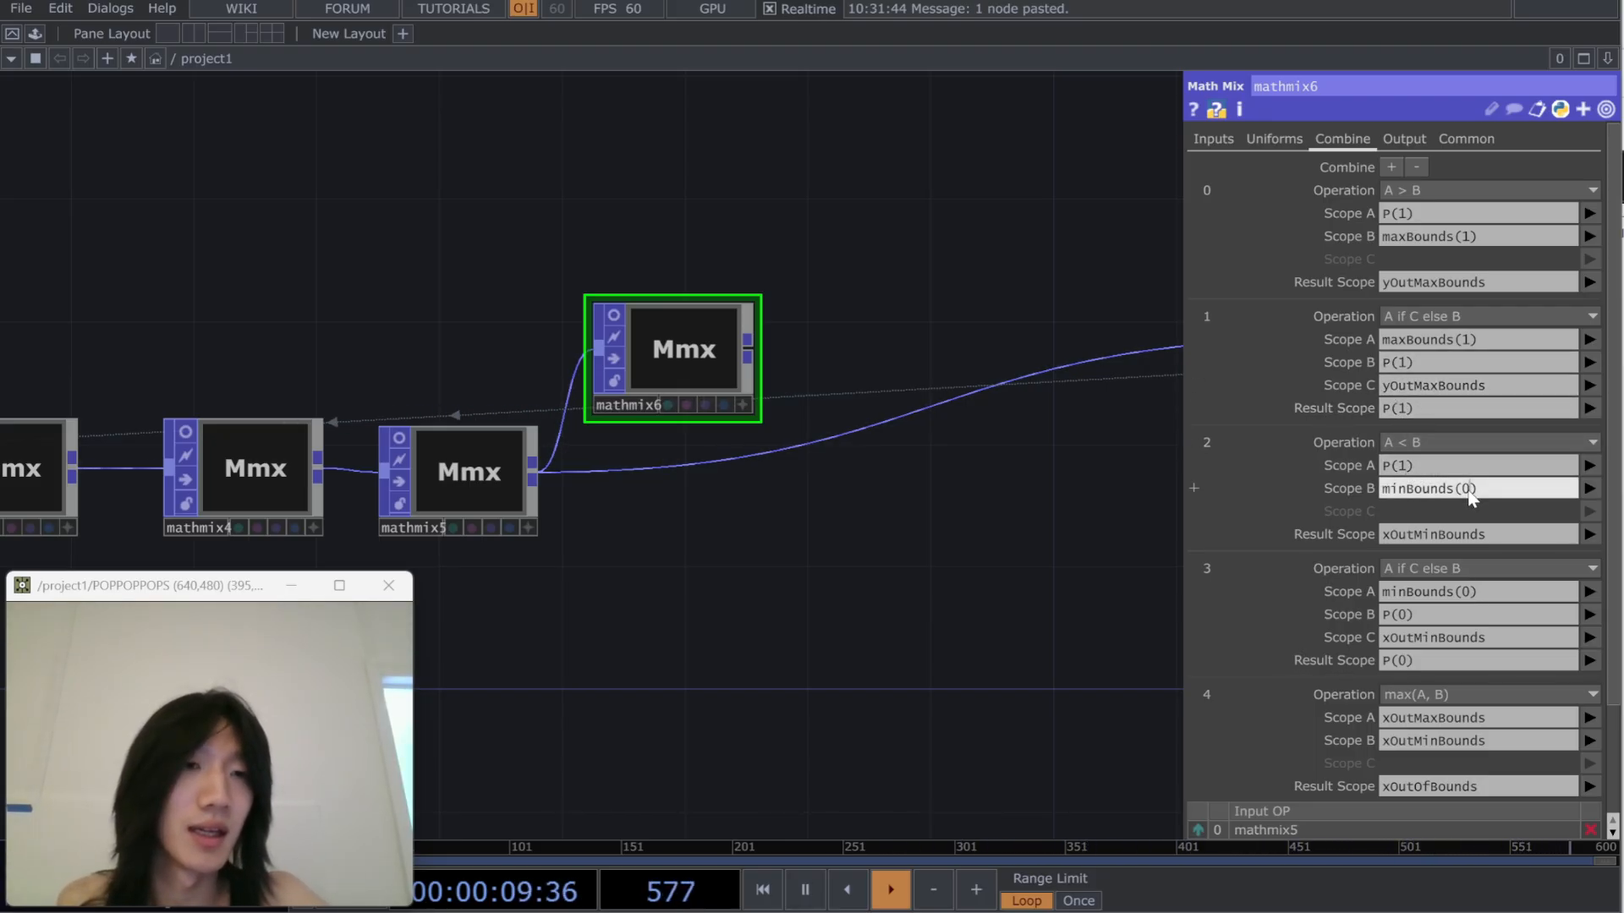
text(1)
drag(1392, 536, 1381, 536)
text(y)
click(1162, 445)
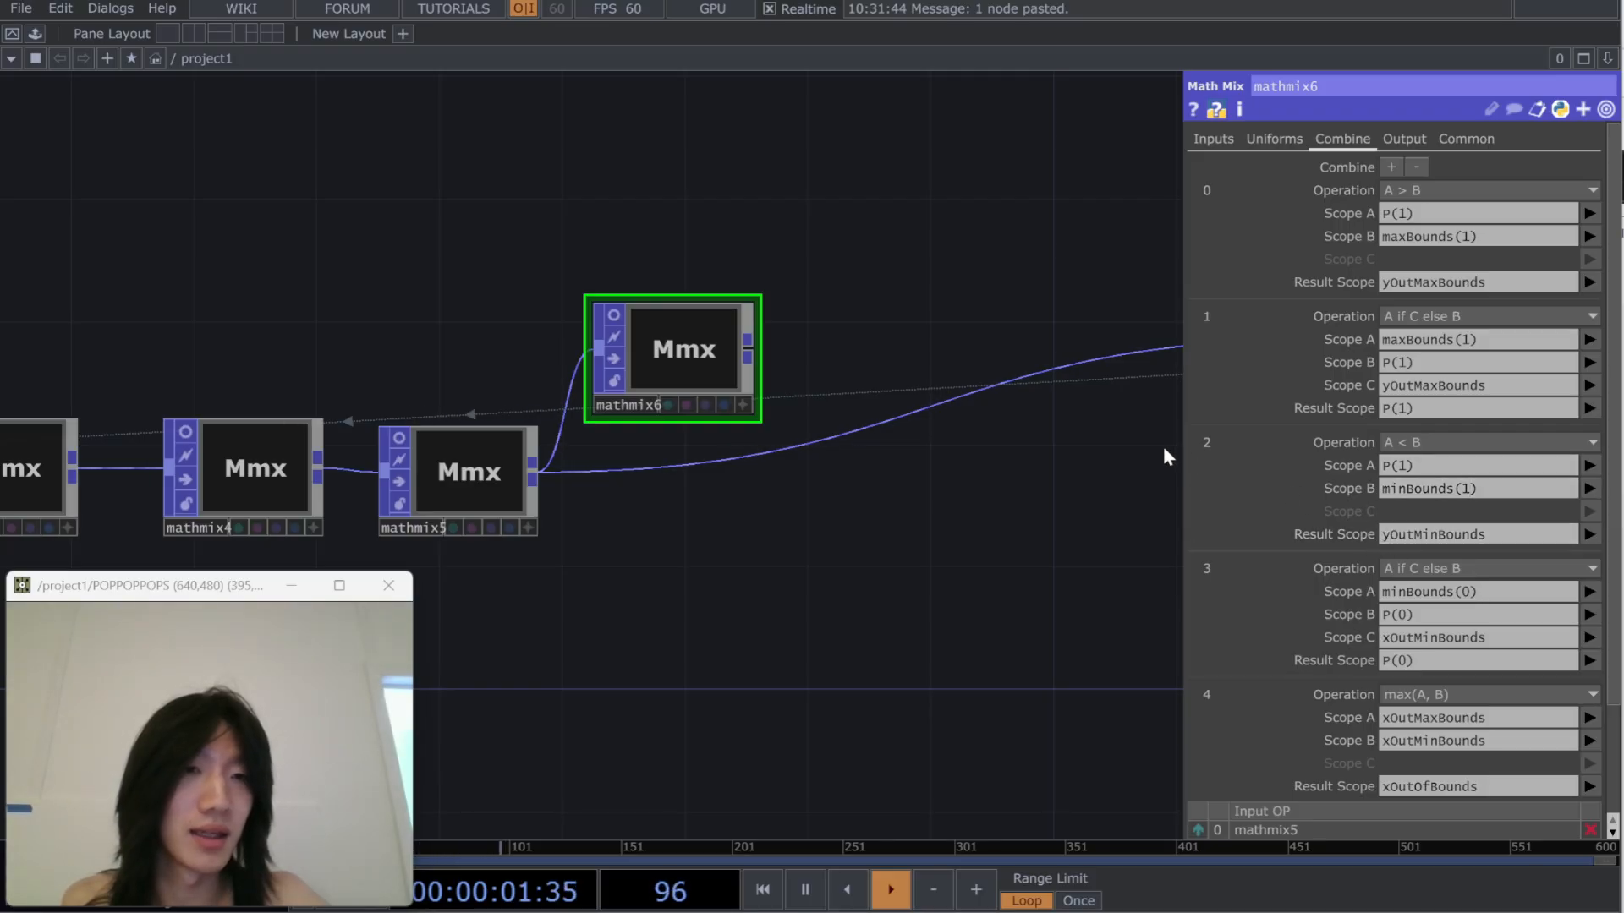
In mathmix6's operation 3, set Scope A to minBounds(1), Scope B and Result Scope to P(1), and Scope C to yOutMinBounds
double_click(1464, 593)
text(1)
double_click(1401, 616)
text(1)
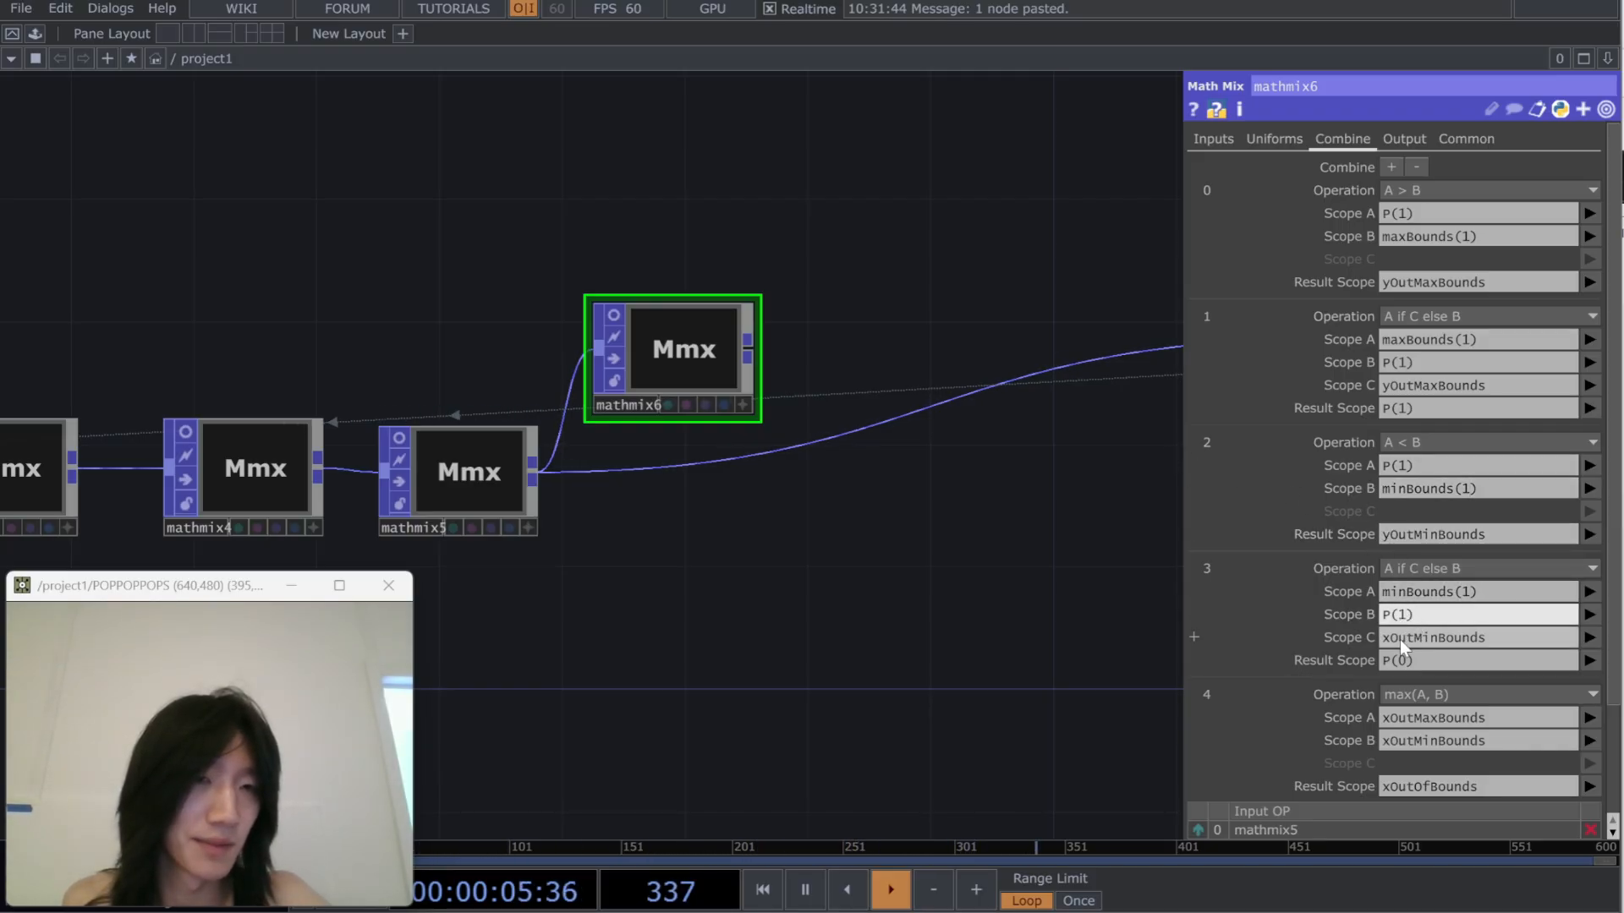
click(1406, 661)
text(1)
drag(1390, 638, 1381, 639)
text(y)
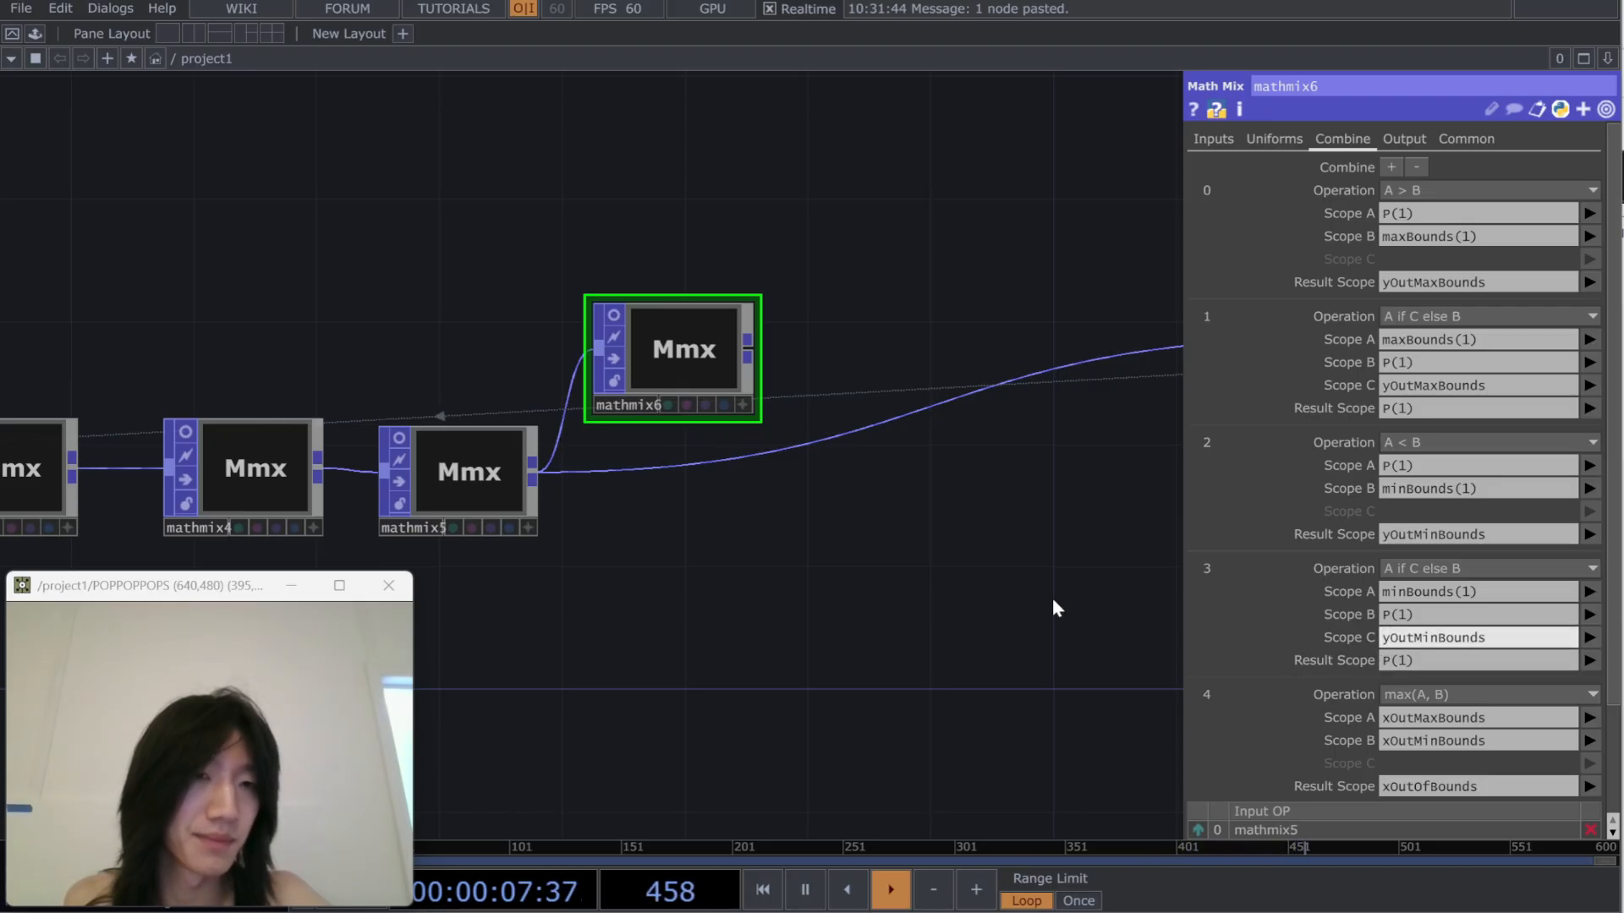
In mathmix6's max(A, B) operation, set Scope A to yOutMaxBounds, Scope B to yOutMinBounds and Result Scope to yOutOfBounds
click(1088, 606)
text(y)
drag(1389, 715, 1302, 795)
text(yy)
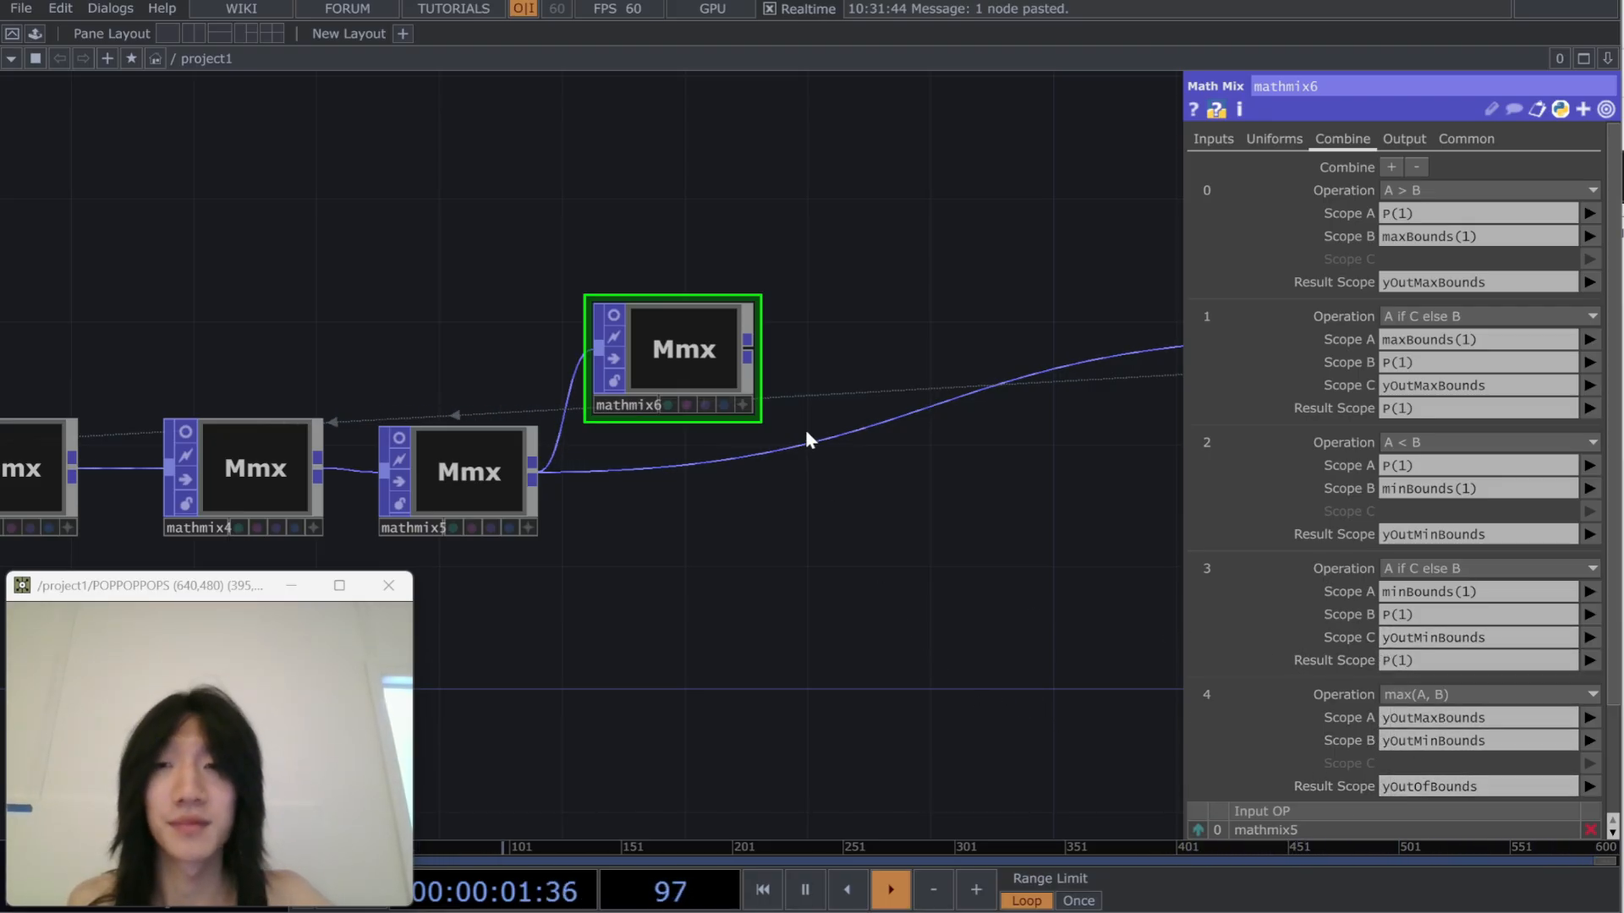
Connect mathmix6's output to the end node and line mathmix6 up after mathmix5
scroll(752, 558, down, 5)
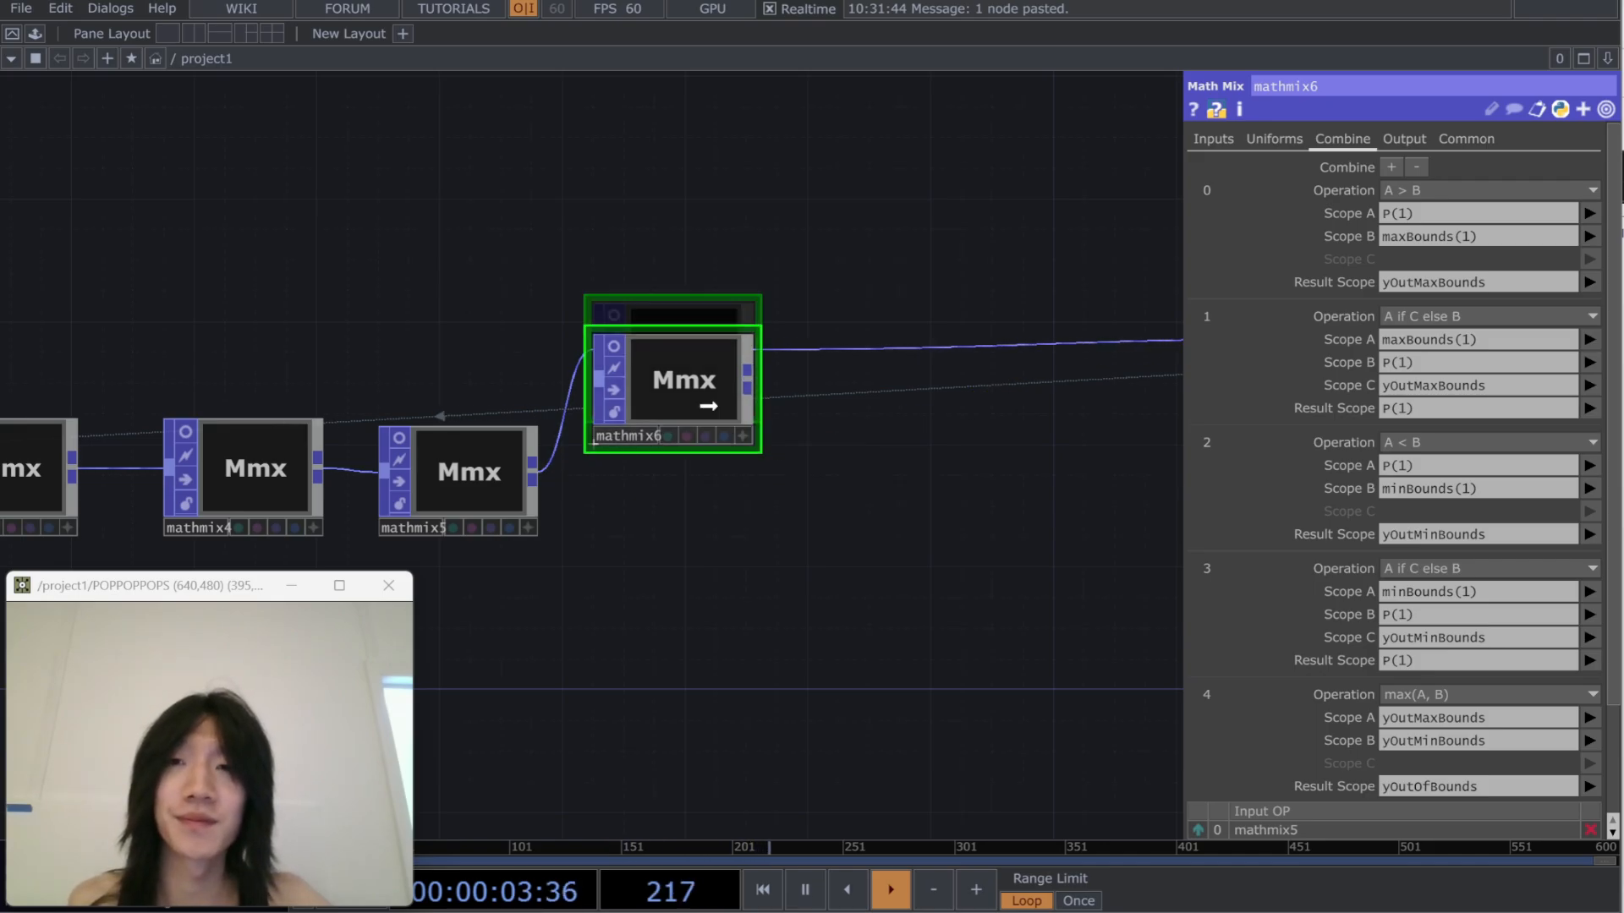
scroll(701, 565, up, 1)
drag(739, 572, 581, 526)
Examine in the end node's viewer how the points behave within the x and y bounds
scroll(584, 525, up, 5)
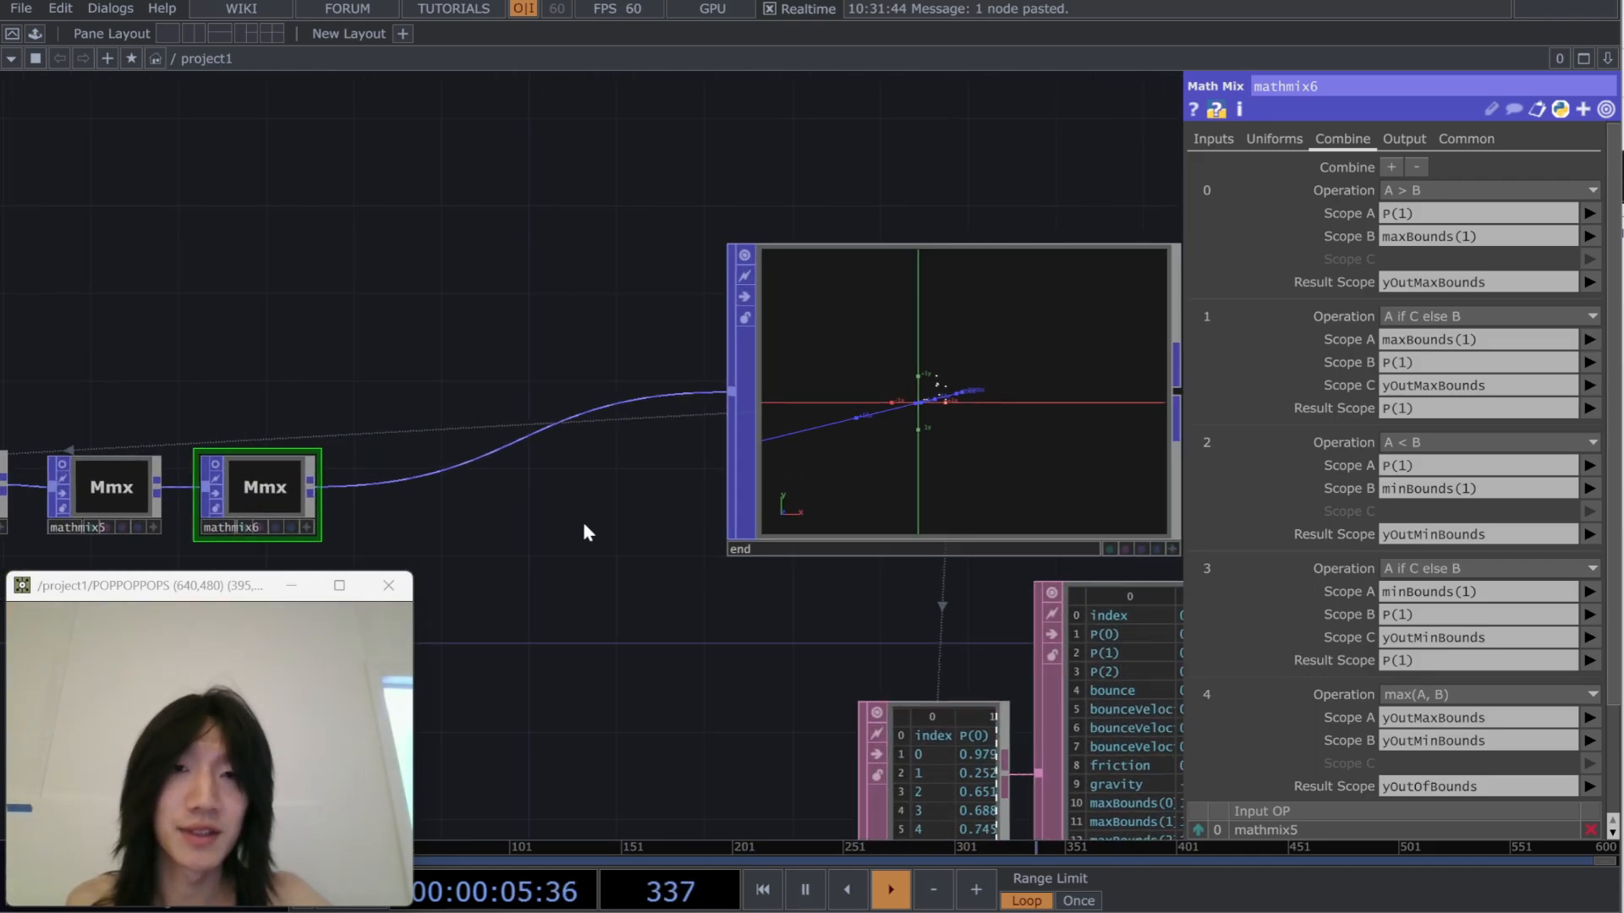
drag(879, 606, 590, 636)
scroll(774, 631, up, 3)
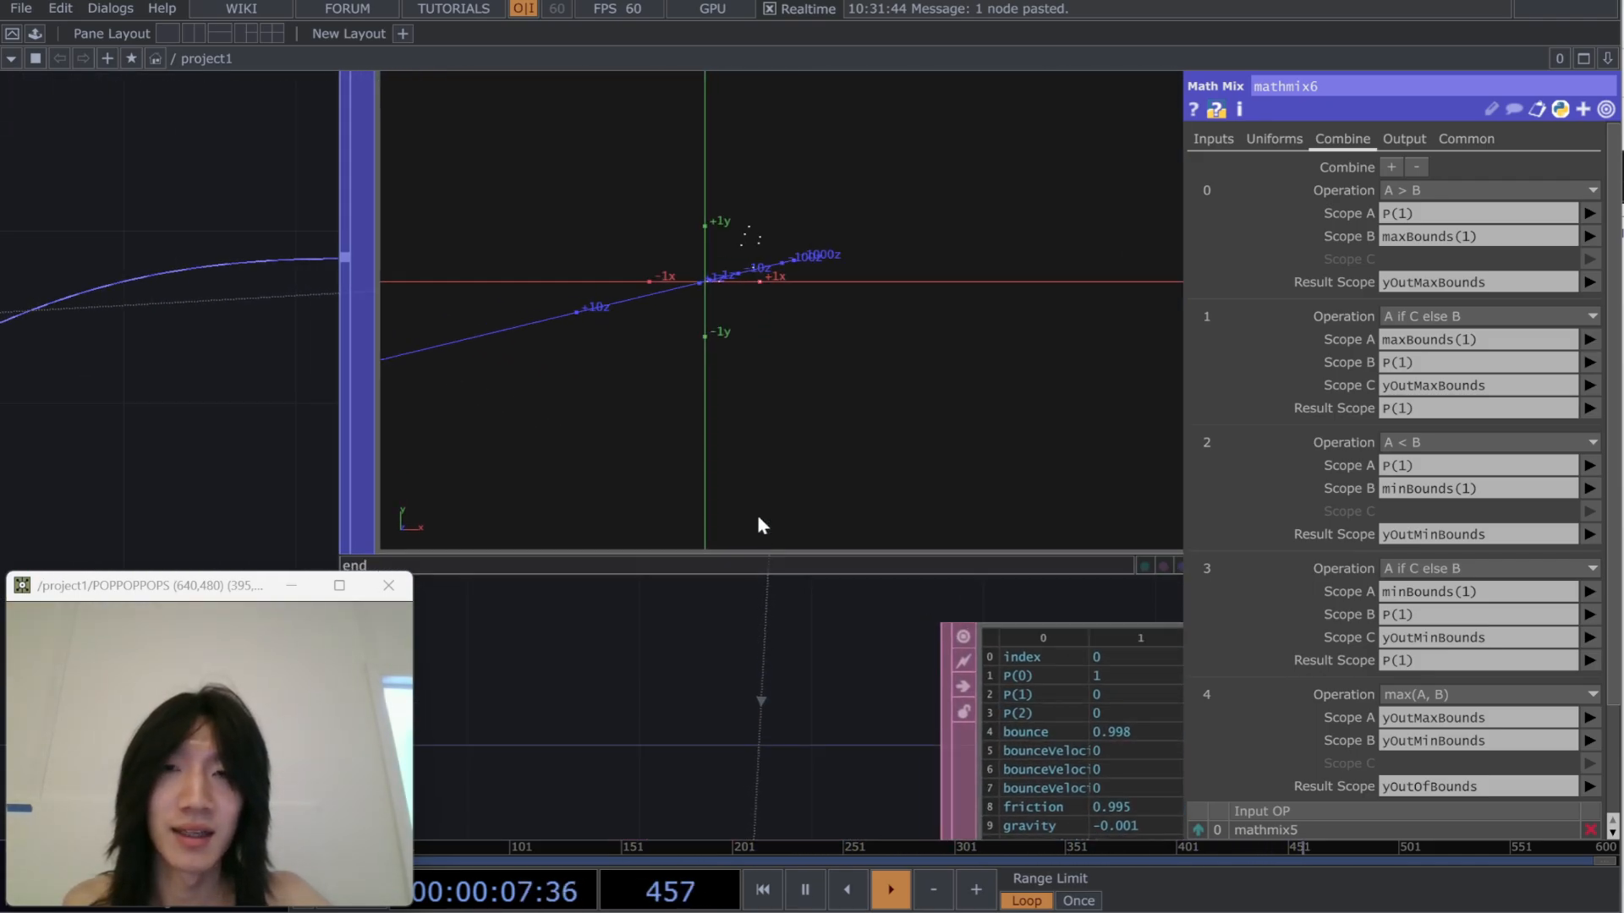
right_click(754, 355)
click(778, 398)
scroll(754, 496, down, 3)
click(991, 533)
scroll(729, 377, up, 7)
drag(741, 395, 638, 403)
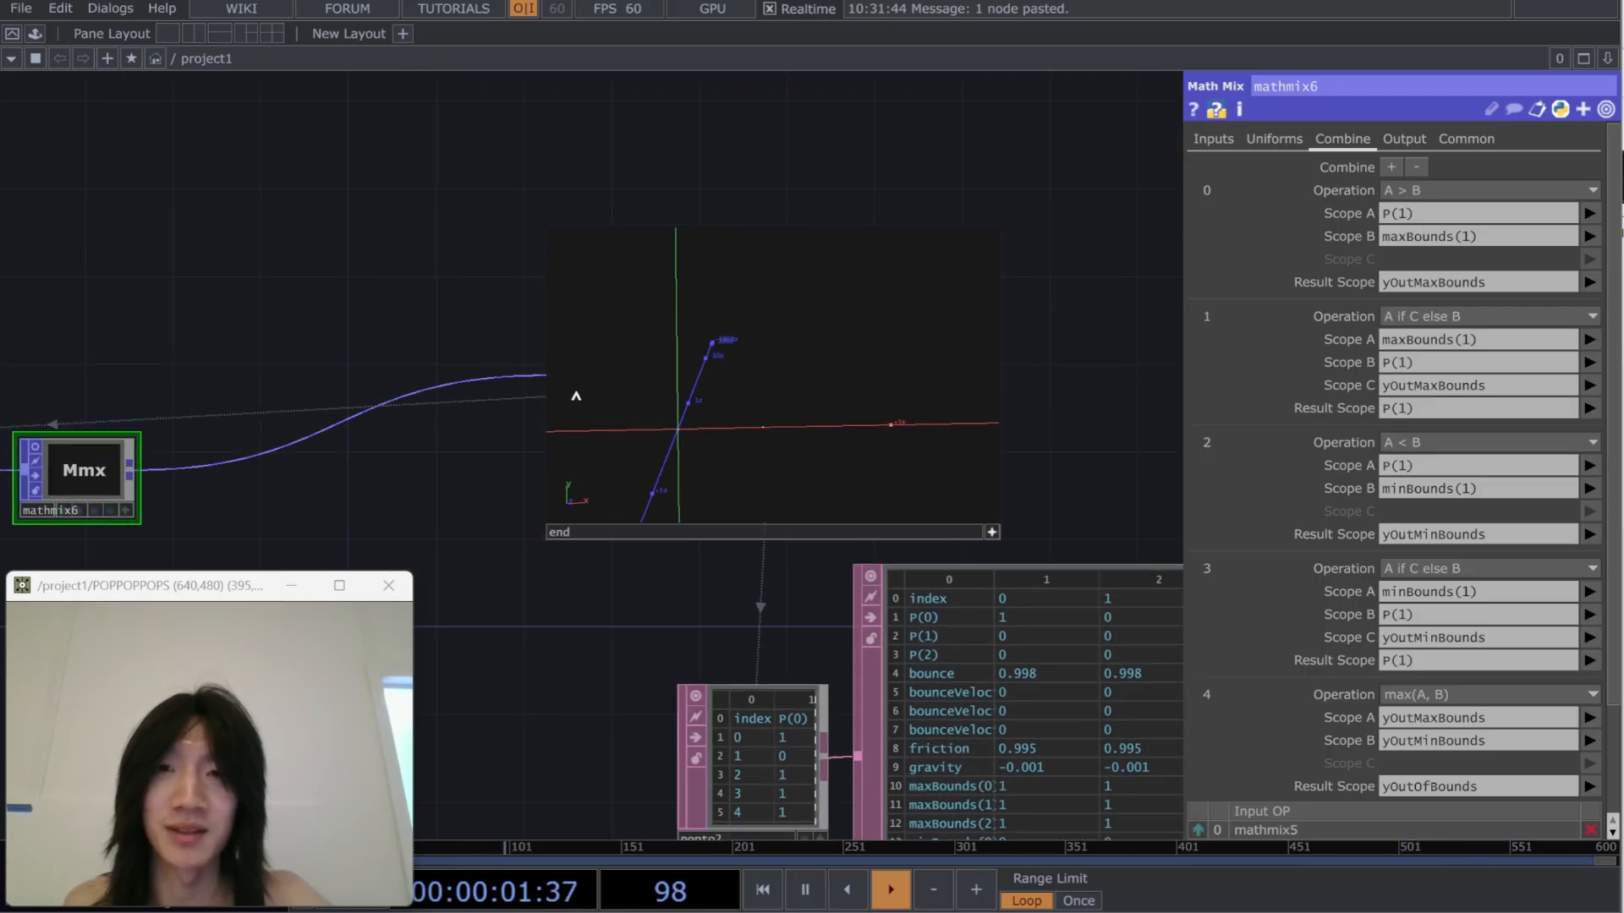
drag(782, 399, 660, 409)
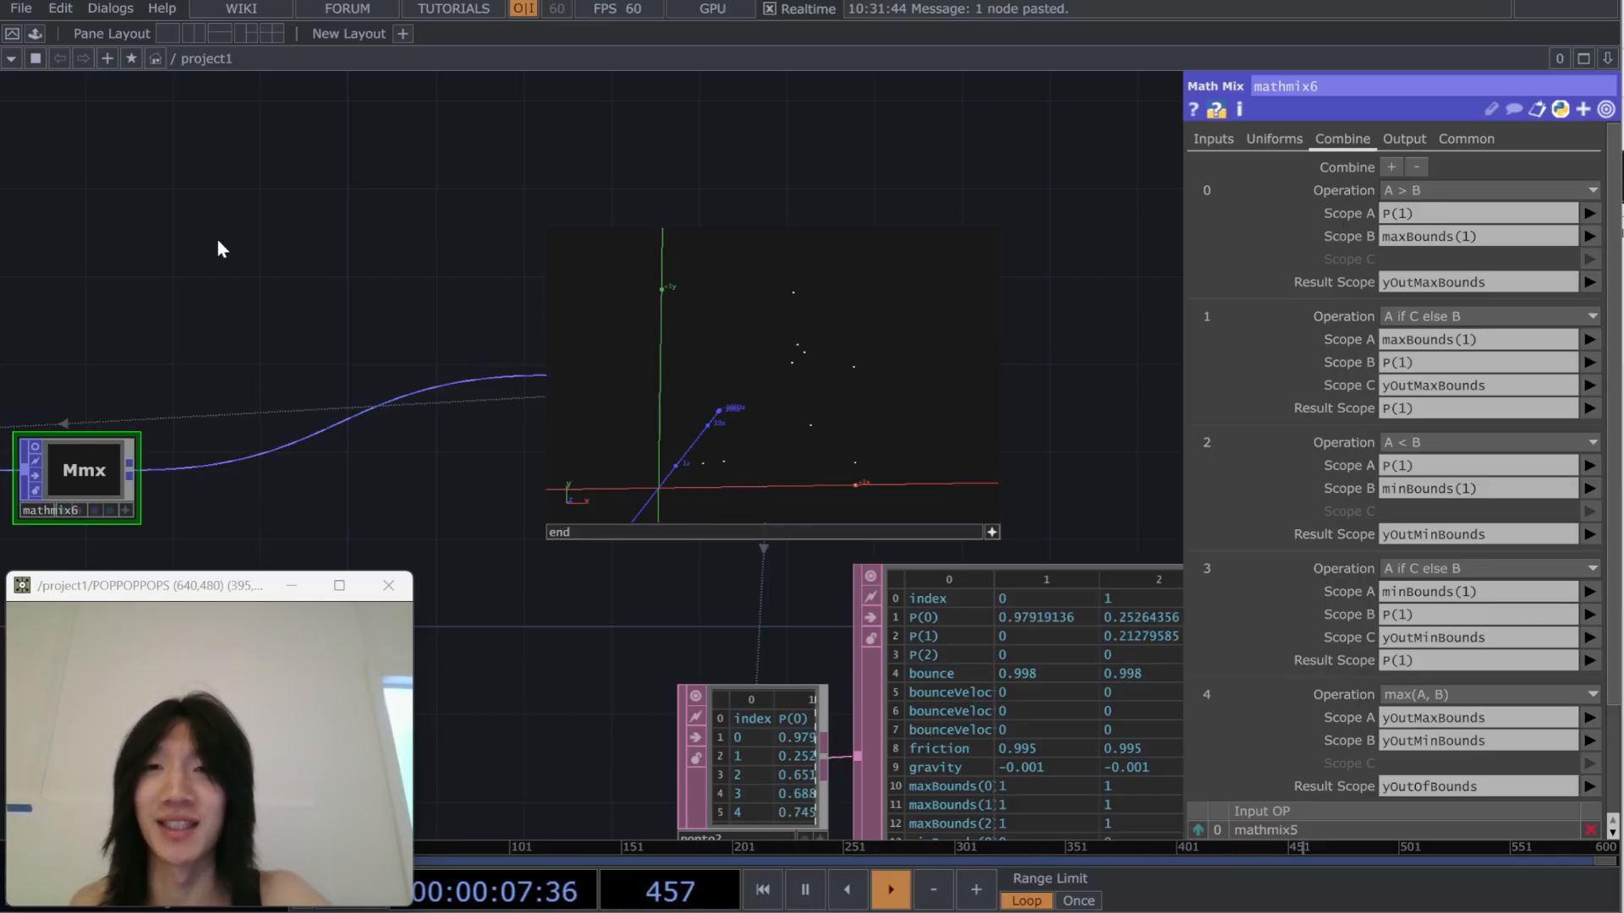
Insert a new Math Mix POP on the wire between mathmix6 and the end node
drag(448, 403, 530, 426)
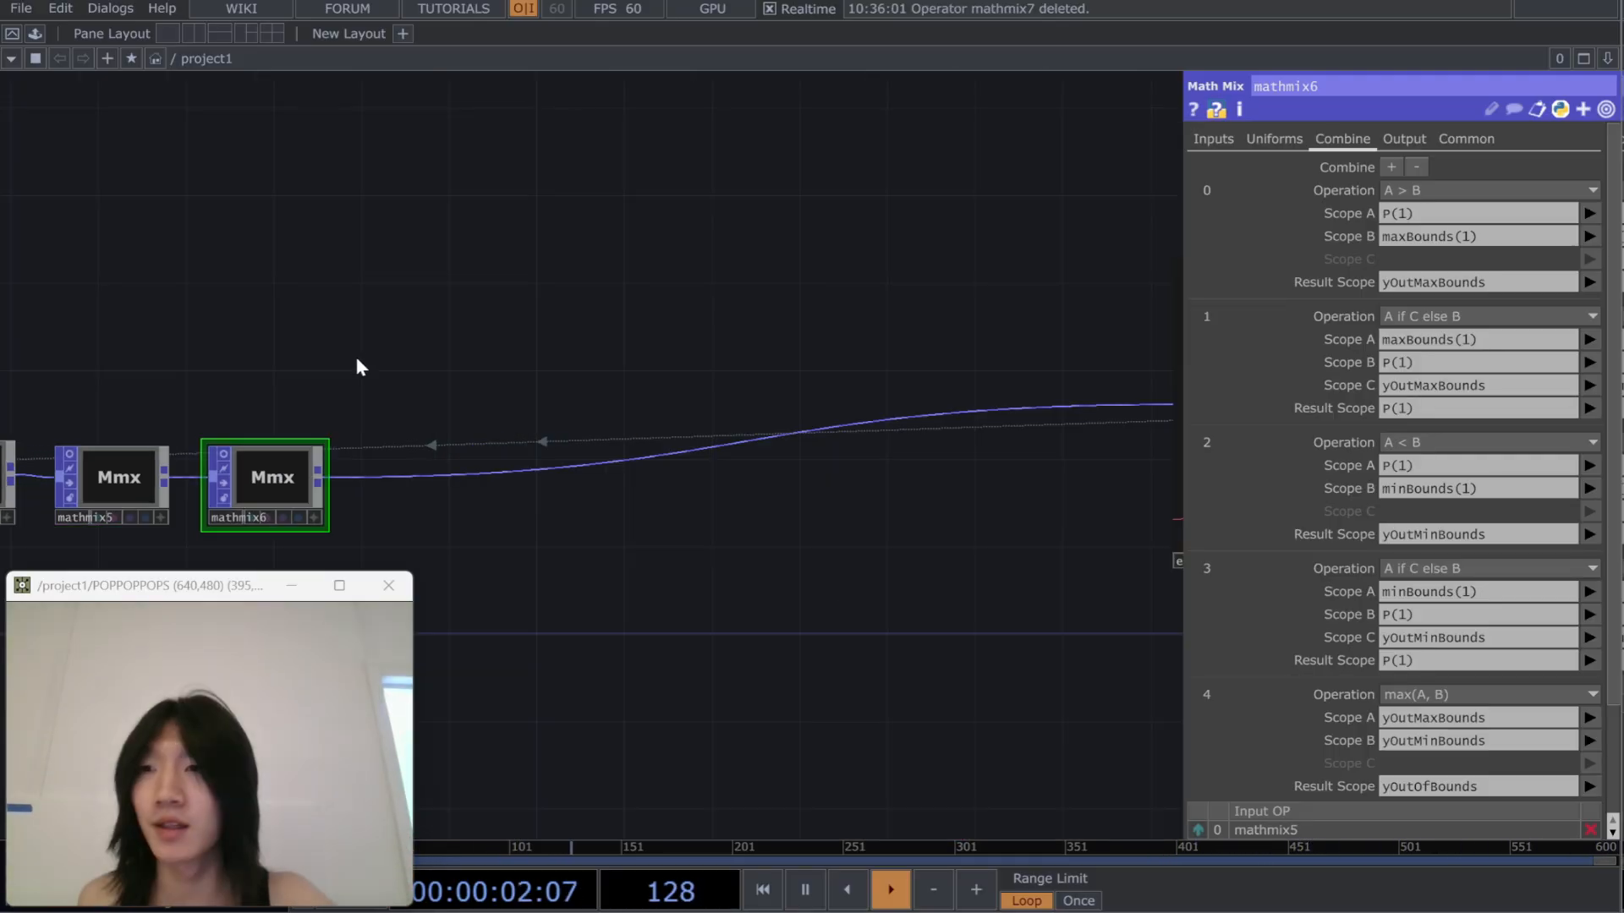
scroll(355, 357, up, 3)
drag(414, 407, 446, 367)
right_click(443, 479)
click(483, 455)
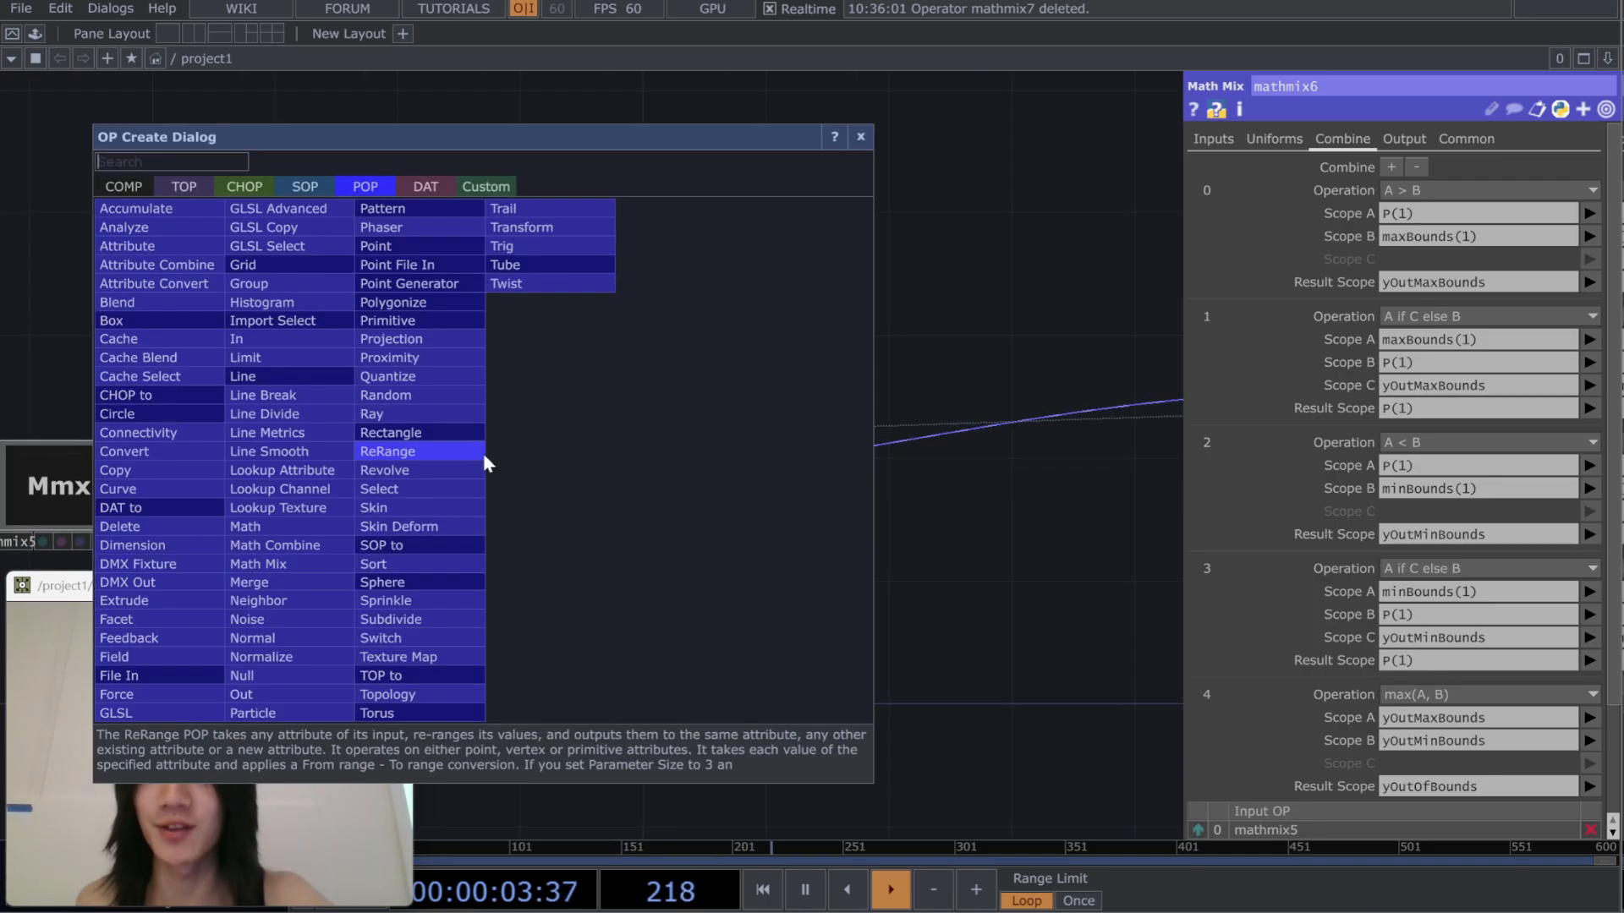
click(413, 508)
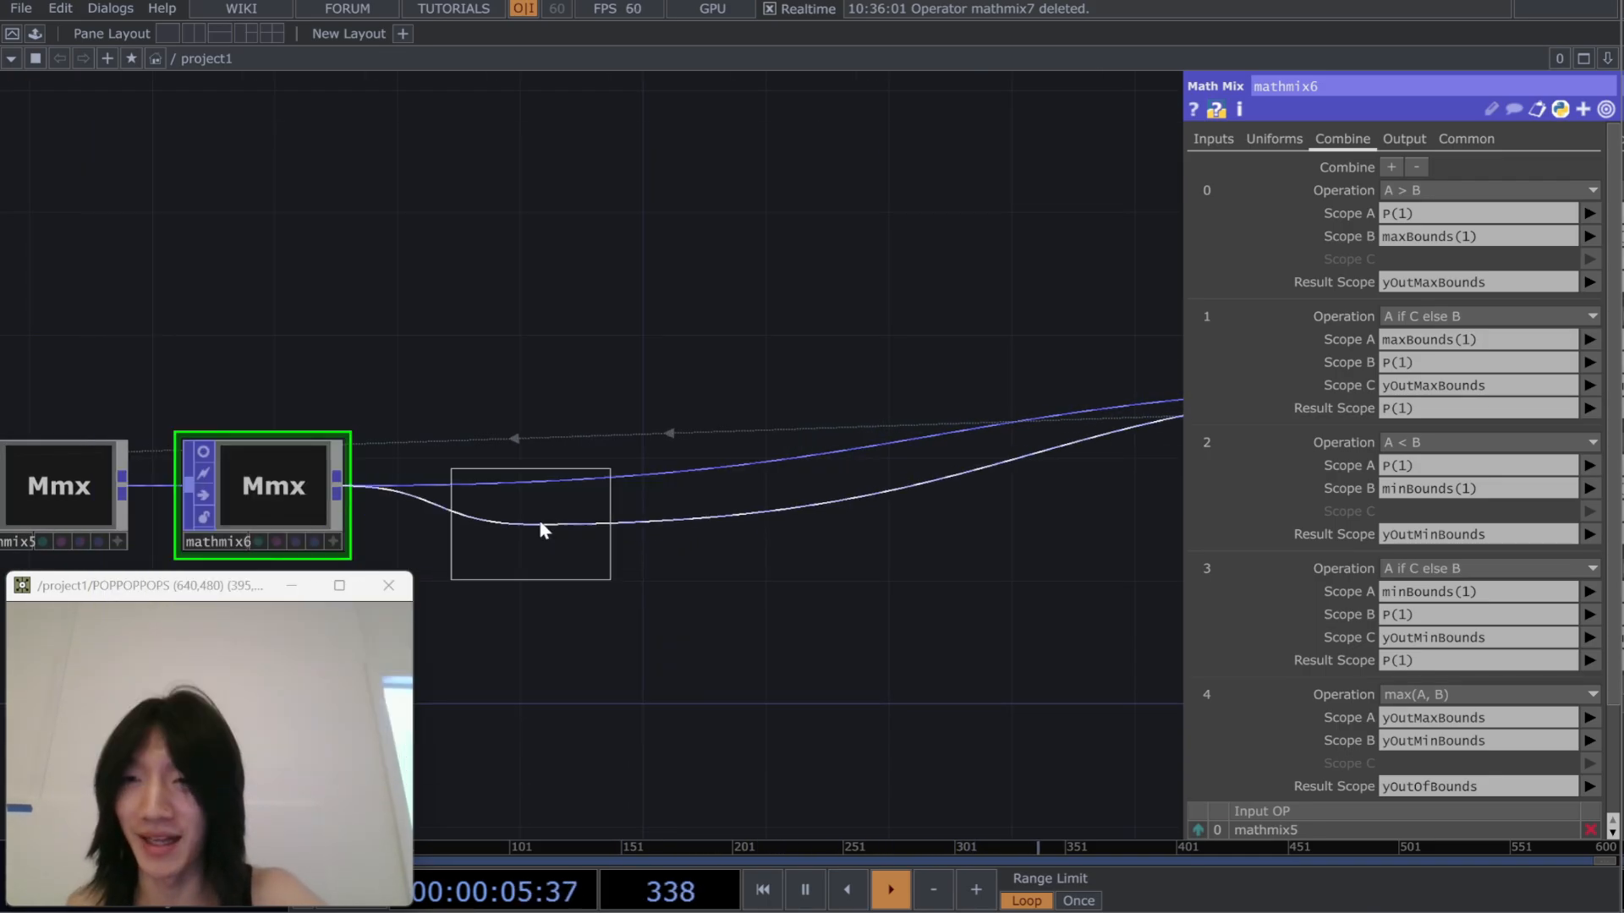
click(545, 497)
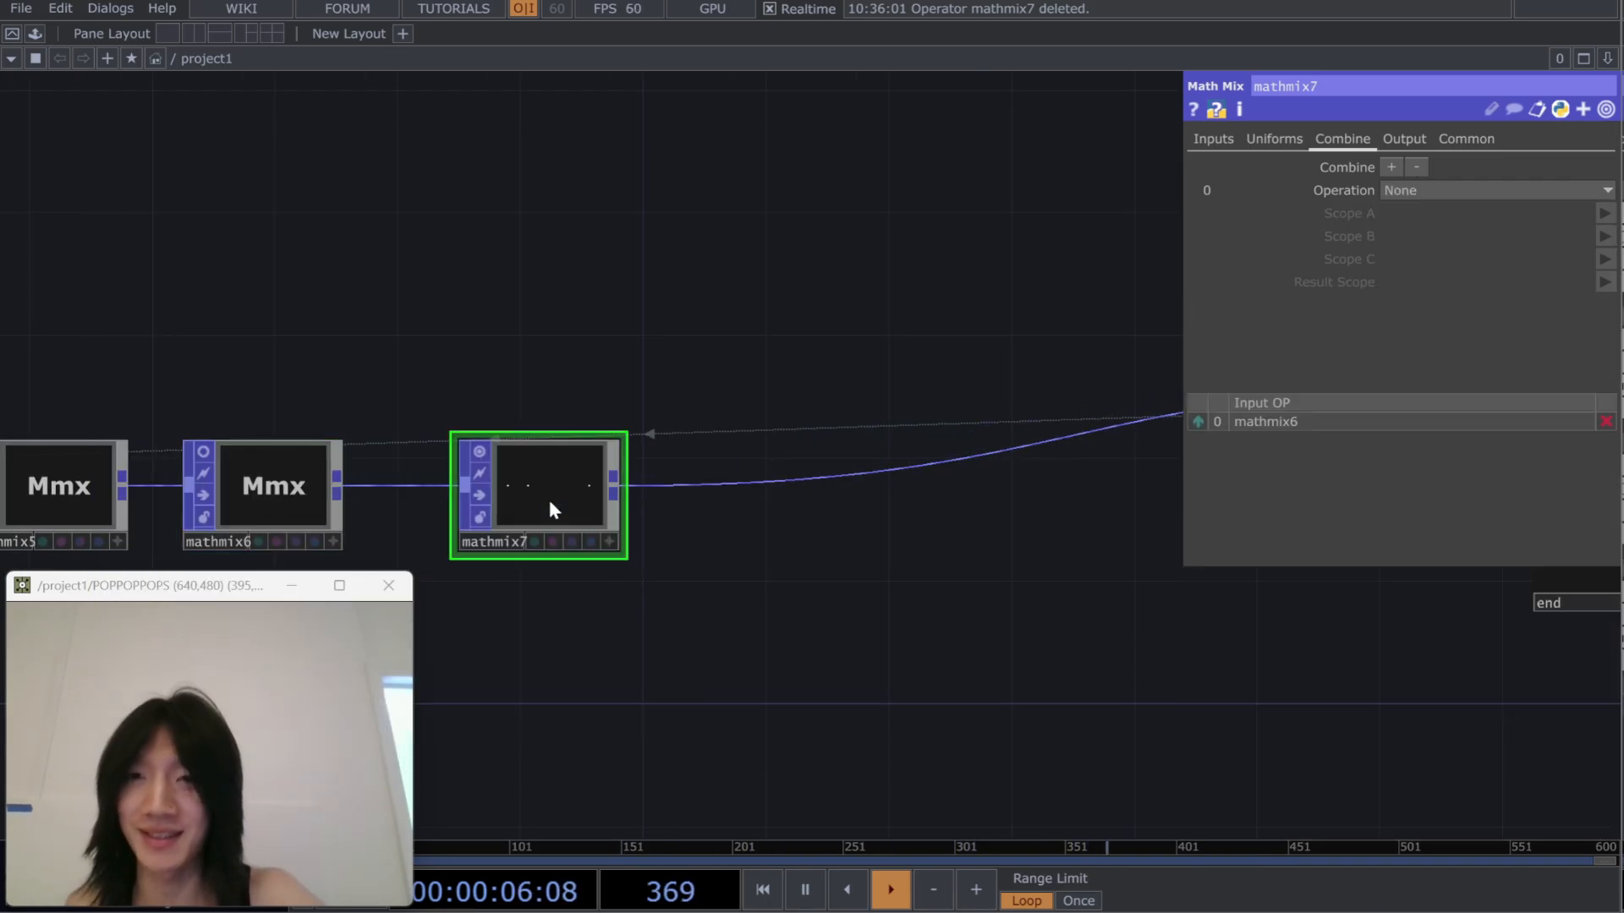
Set mathmix7's first combine operation to A + B * C with P(0) as Scope A
click(1430, 191)
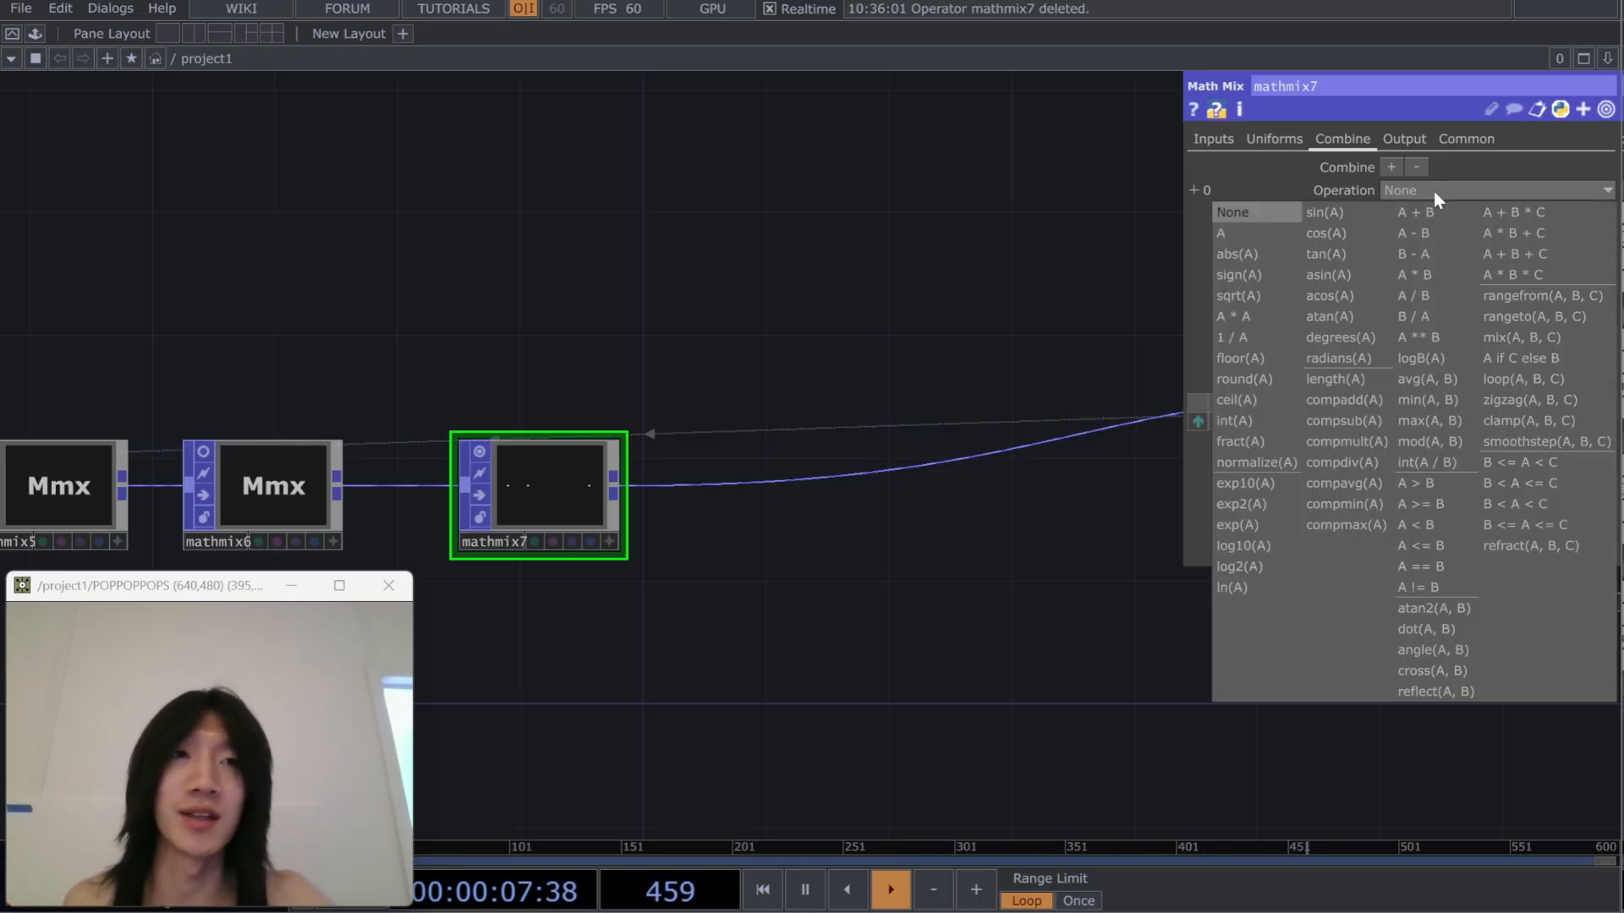
click(1500, 210)
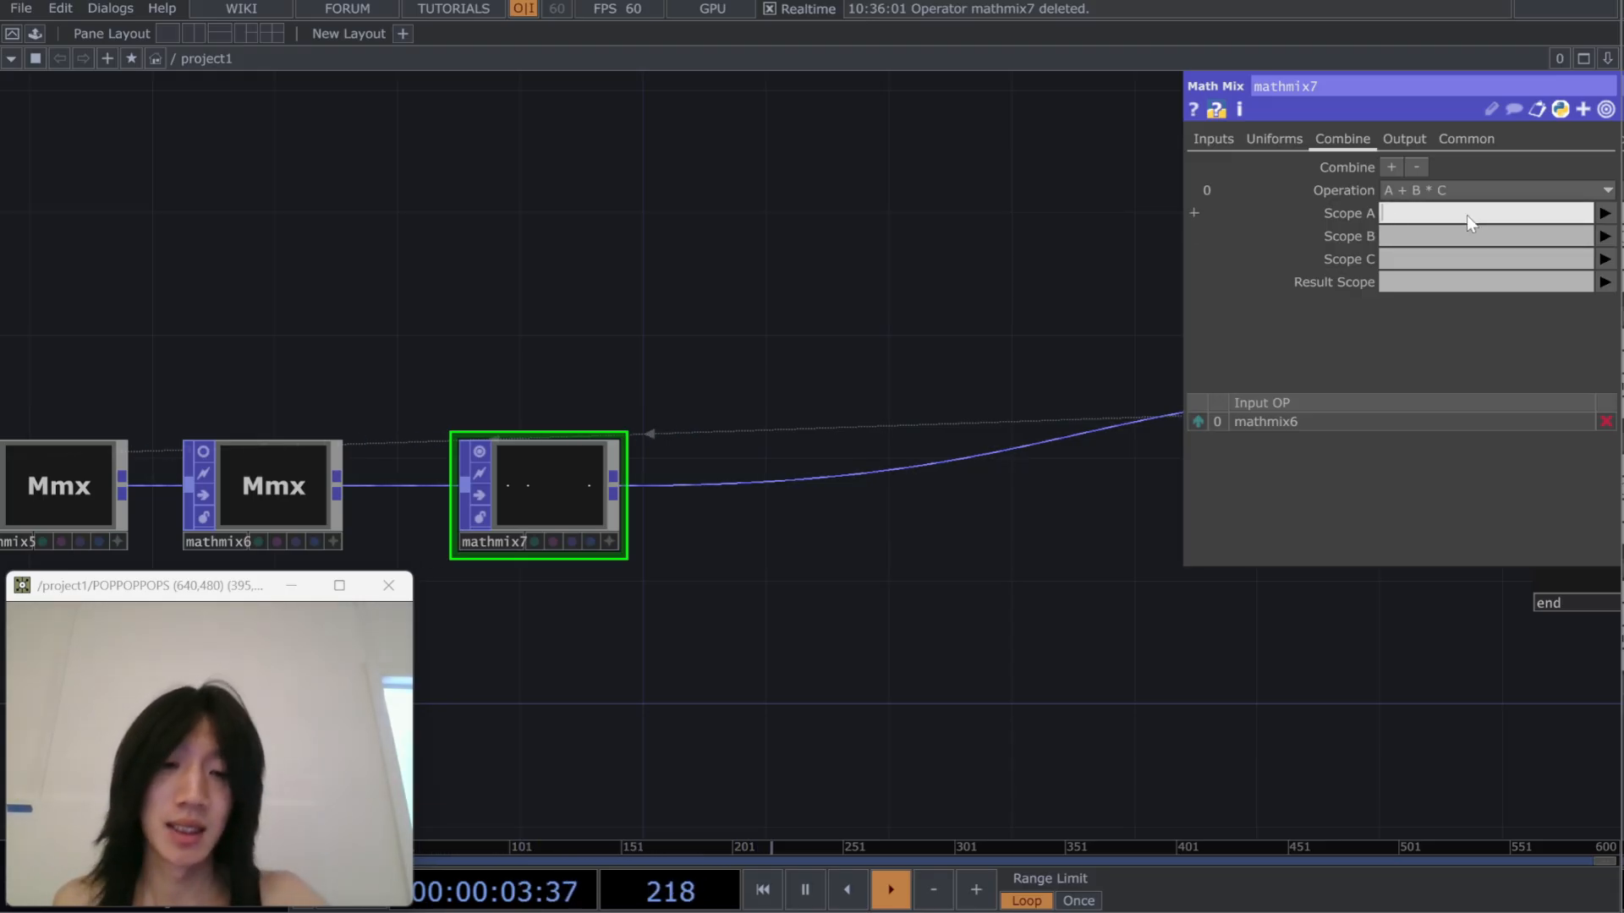
key(Caps_Lock)
text(P)
key(Caps_Lock)
text((0))
key(Return)
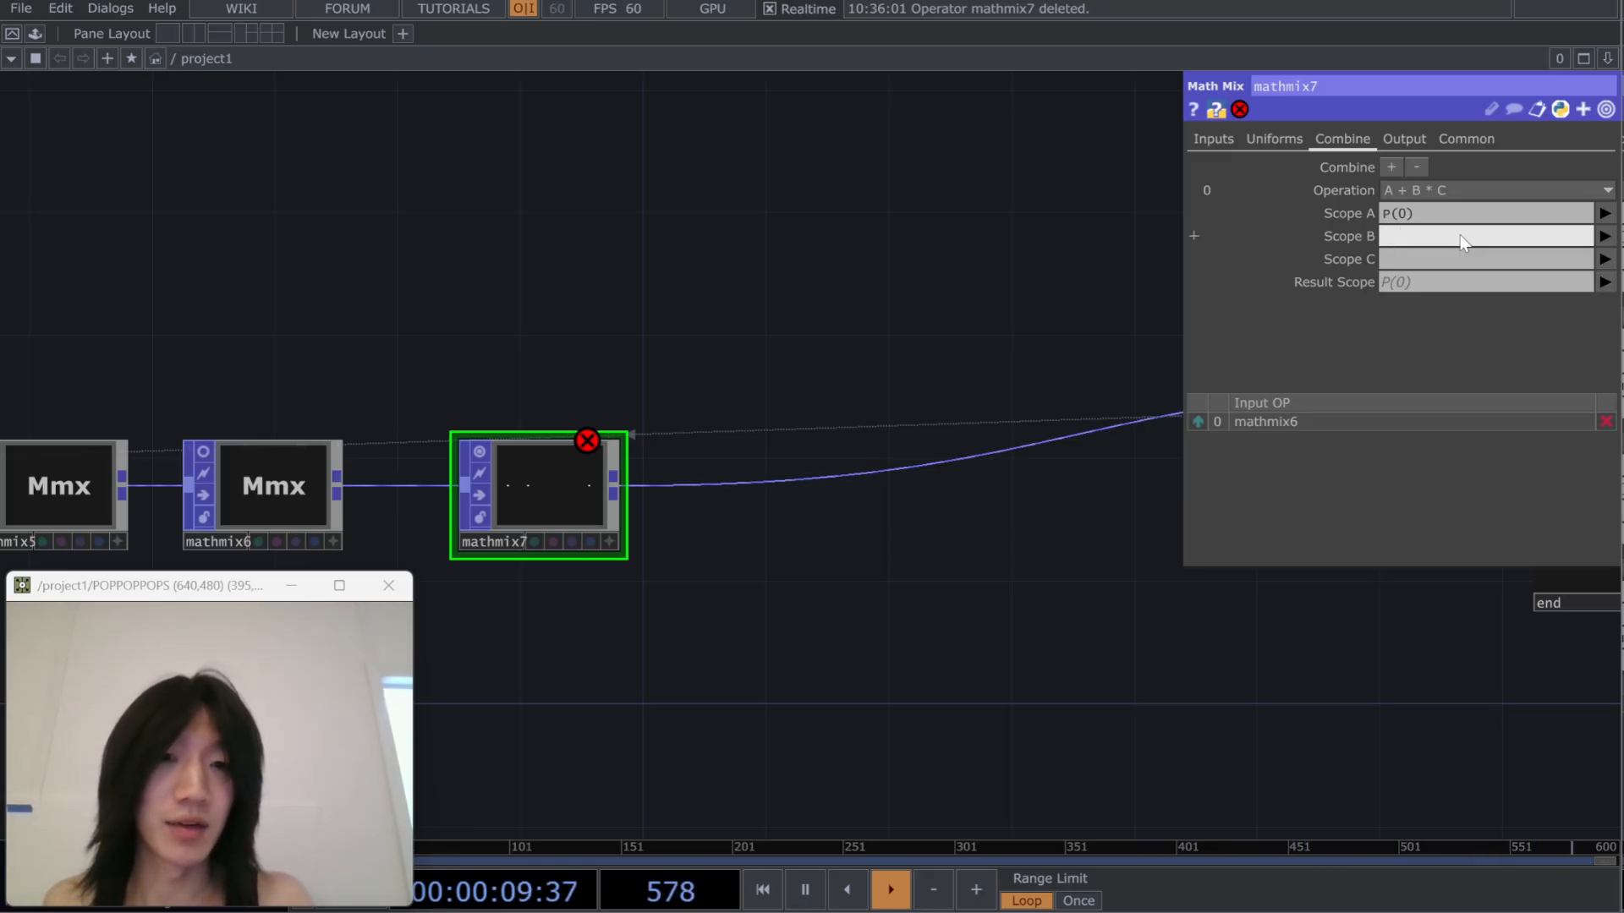
In mathmix7's A + B * C operation, set Scope B to velocity(0) and Scope C to bounce
click(1461, 238)
text(velocity(0))
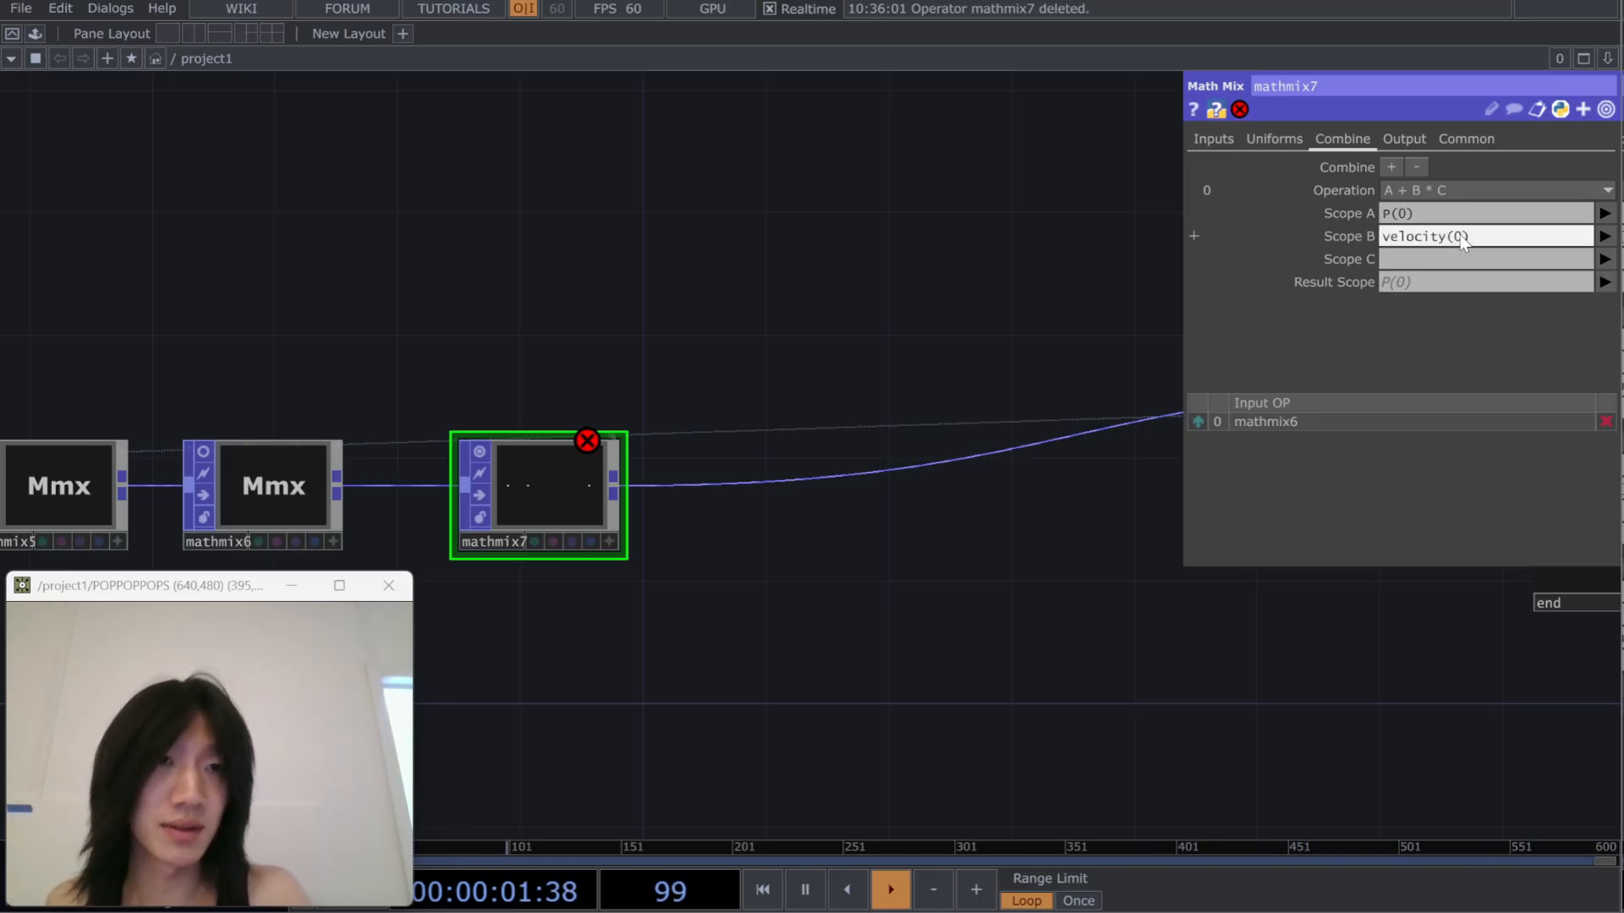
click(1444, 260)
text(bounce)
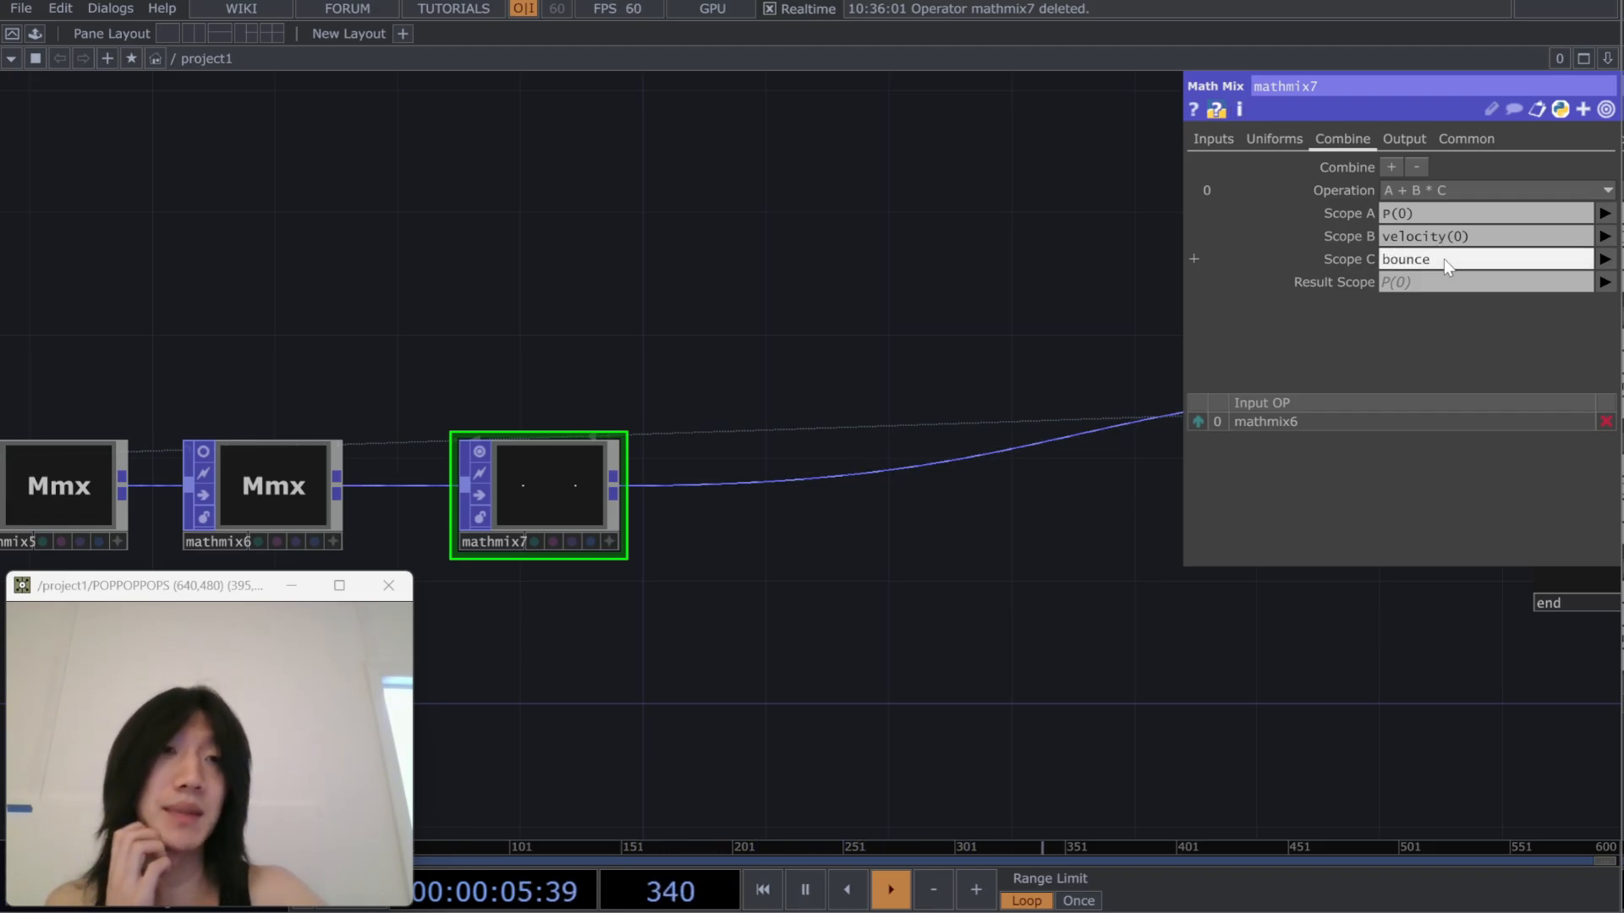
Set the Result Scope of mathmix7's first operation to bounceVelocity(0)
click(1453, 284)
text(boun)
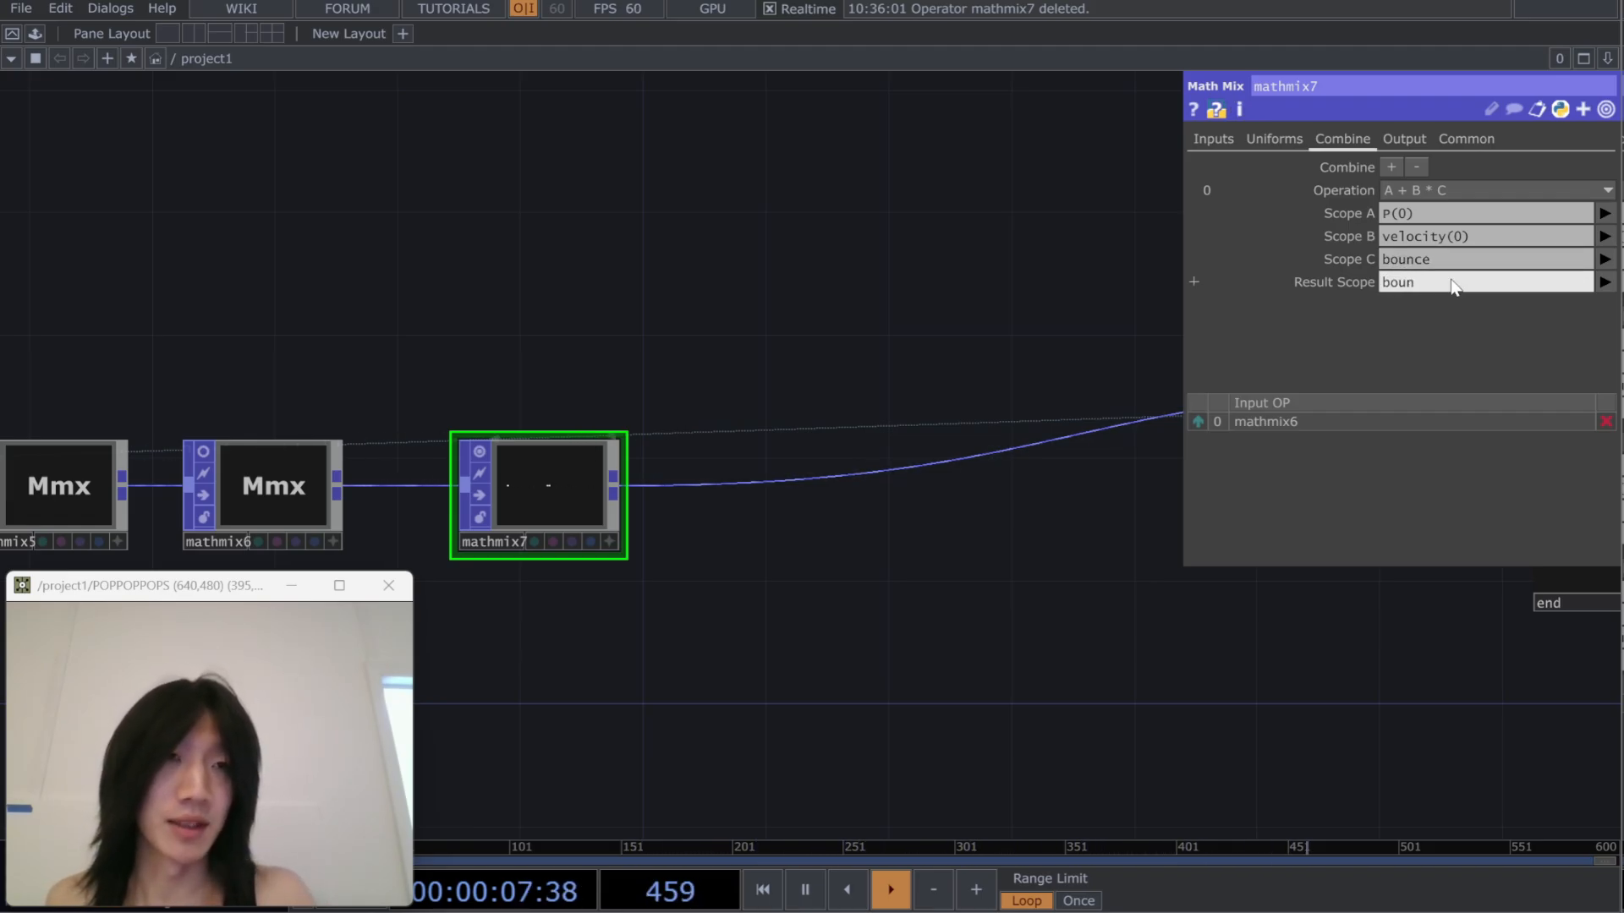
text(ceVelocit)
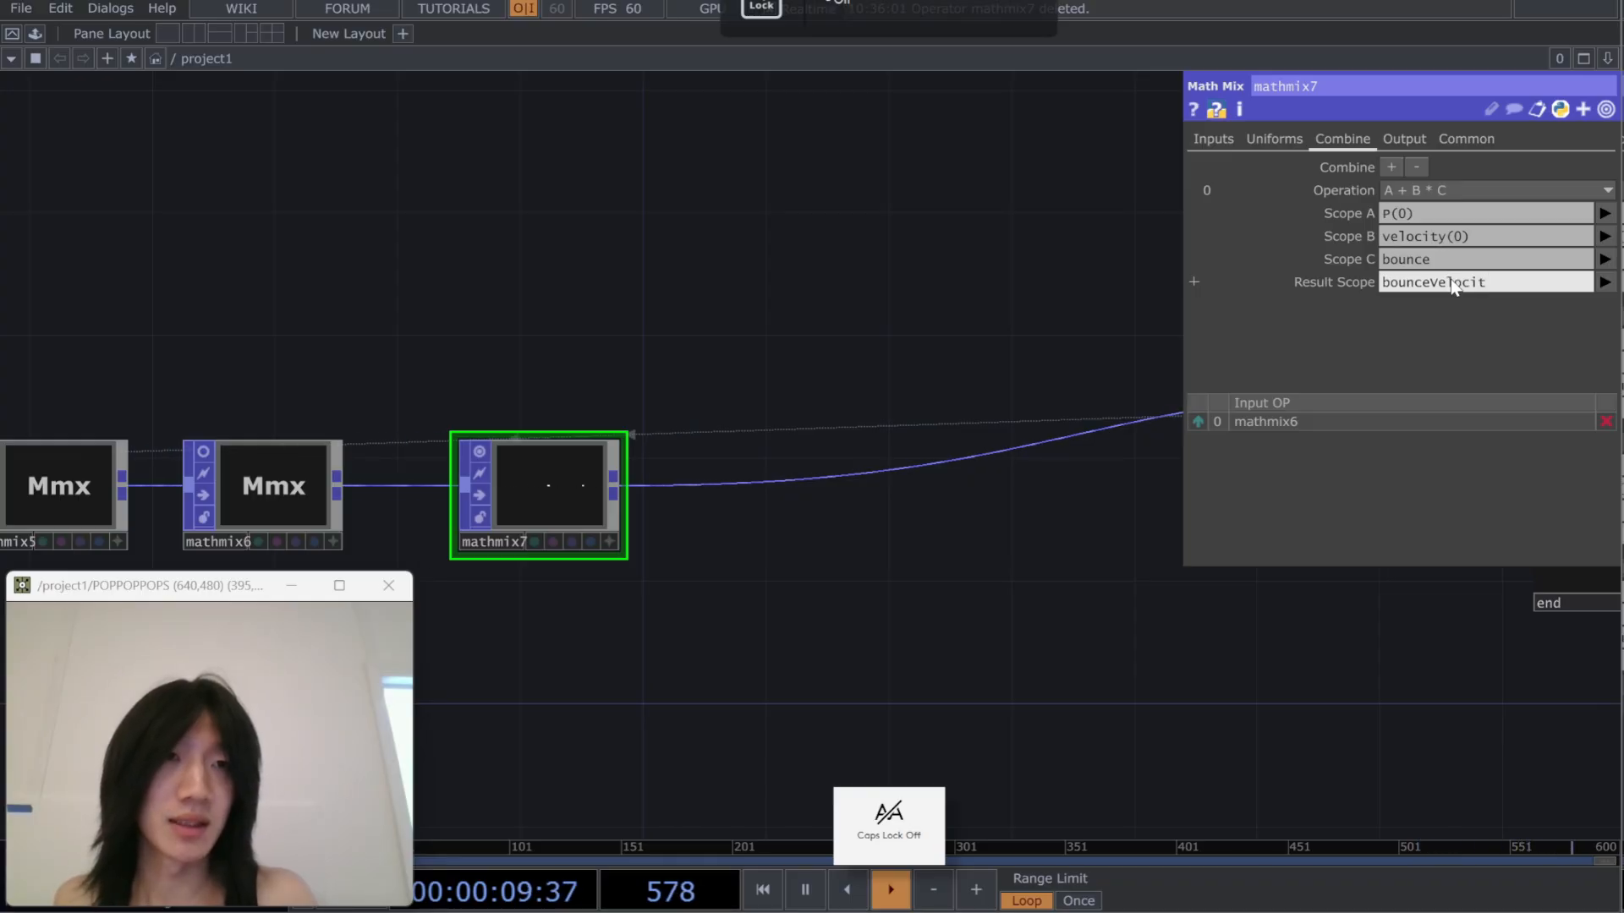
text(y(0))
key(Return)
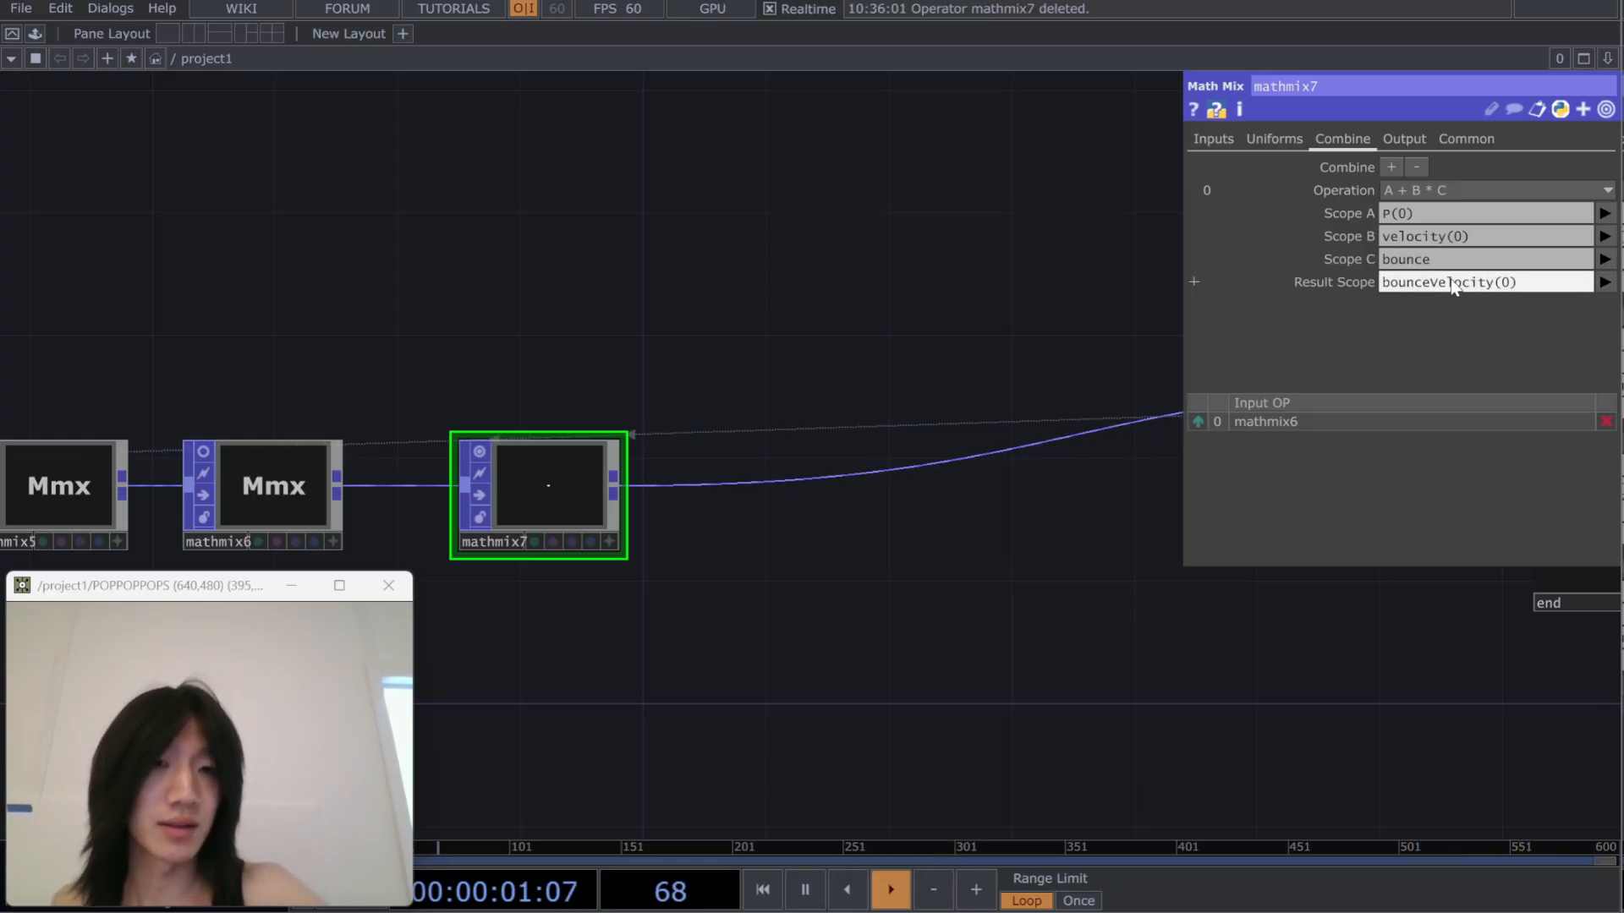
click(1604, 284)
click(1556, 366)
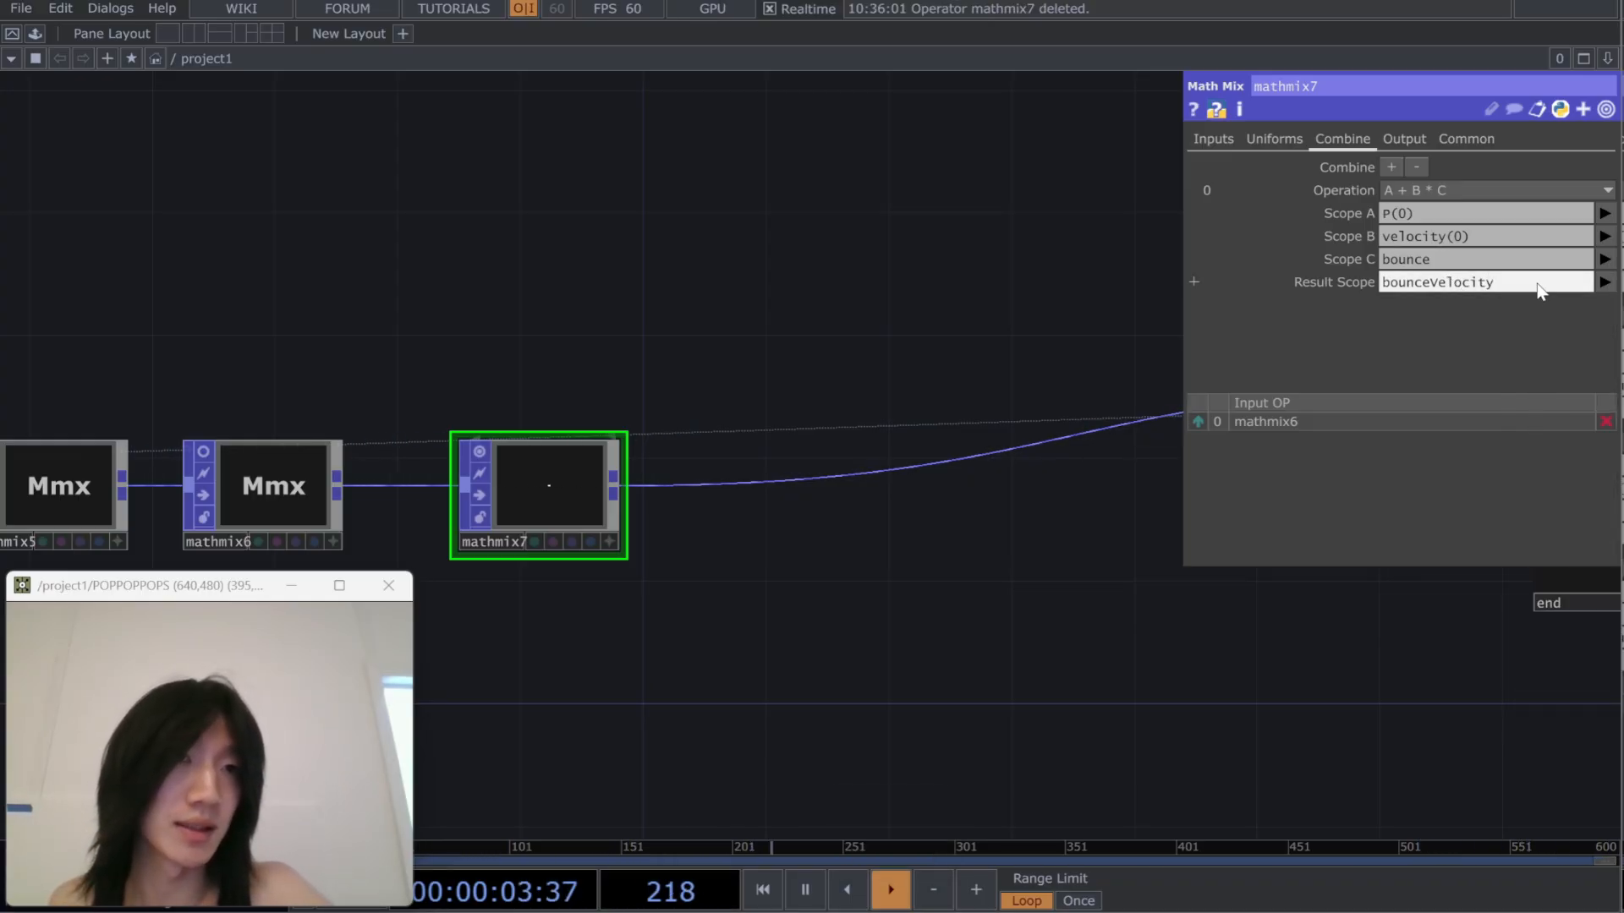
text((0))
key(Return)
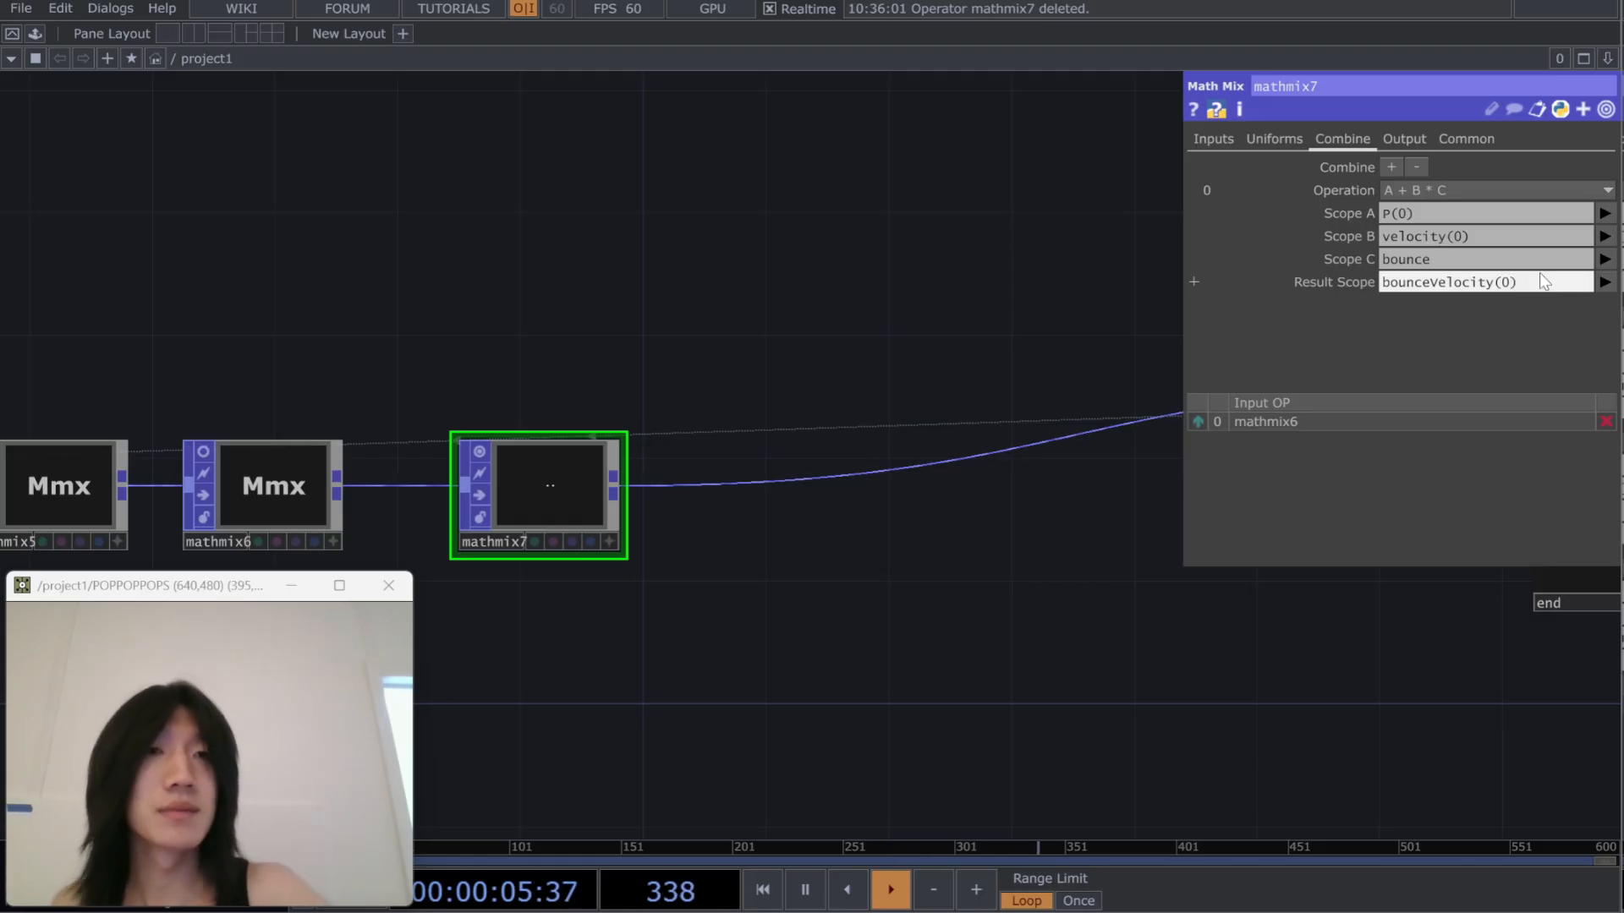
Add a second combine operation to mathmix7, set to A if C else B with xOutOfBounds as Scope C
click(1393, 165)
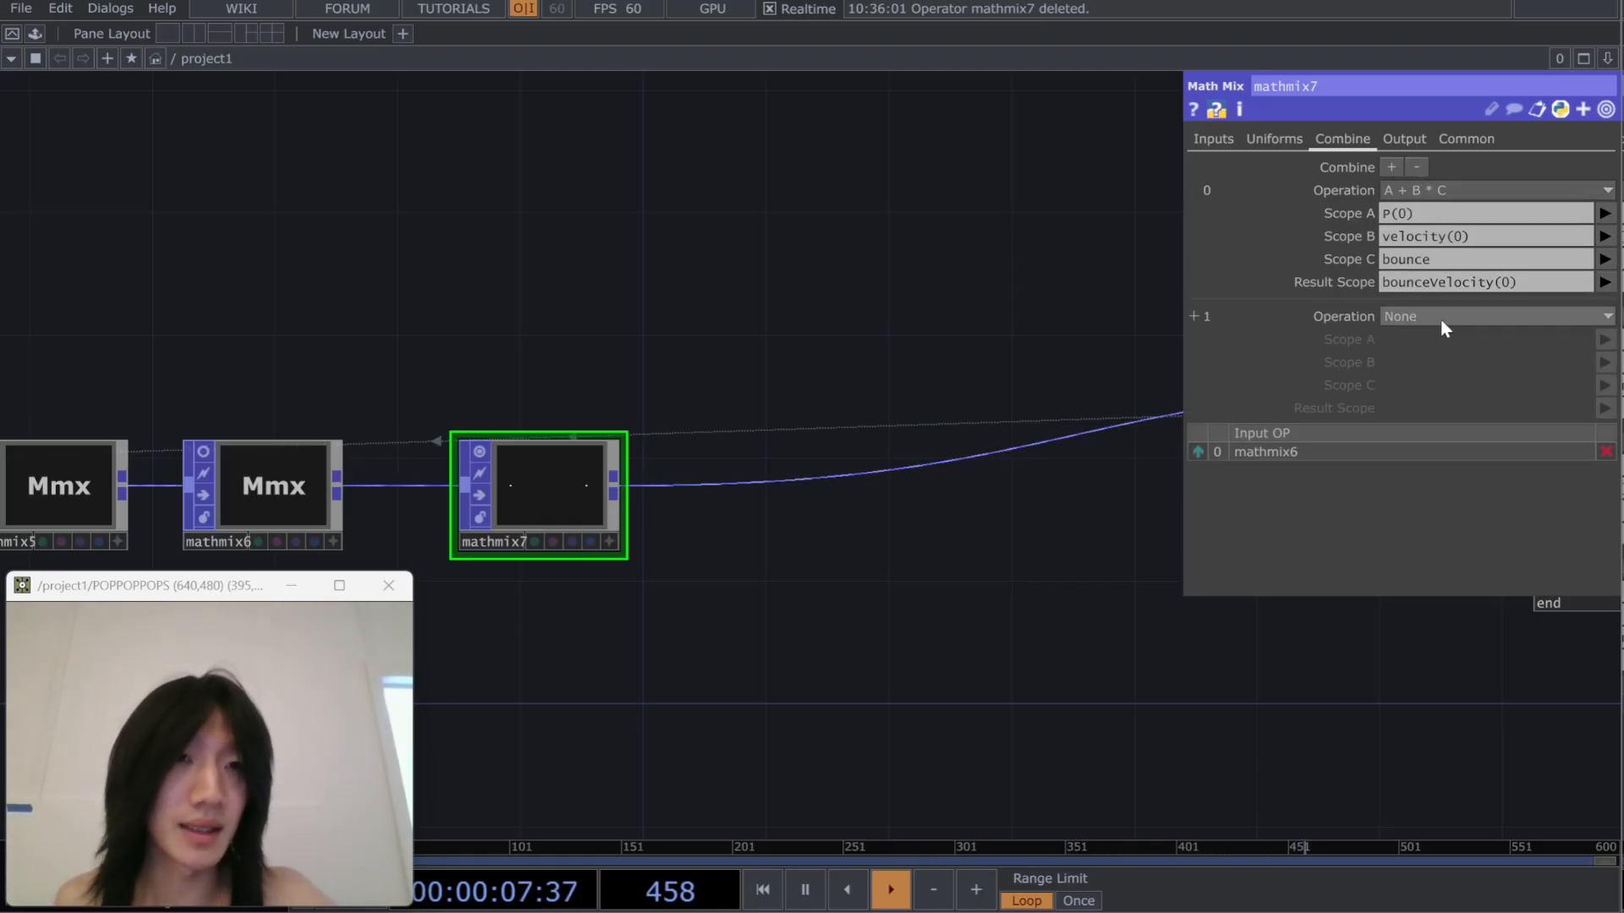
click(1439, 318)
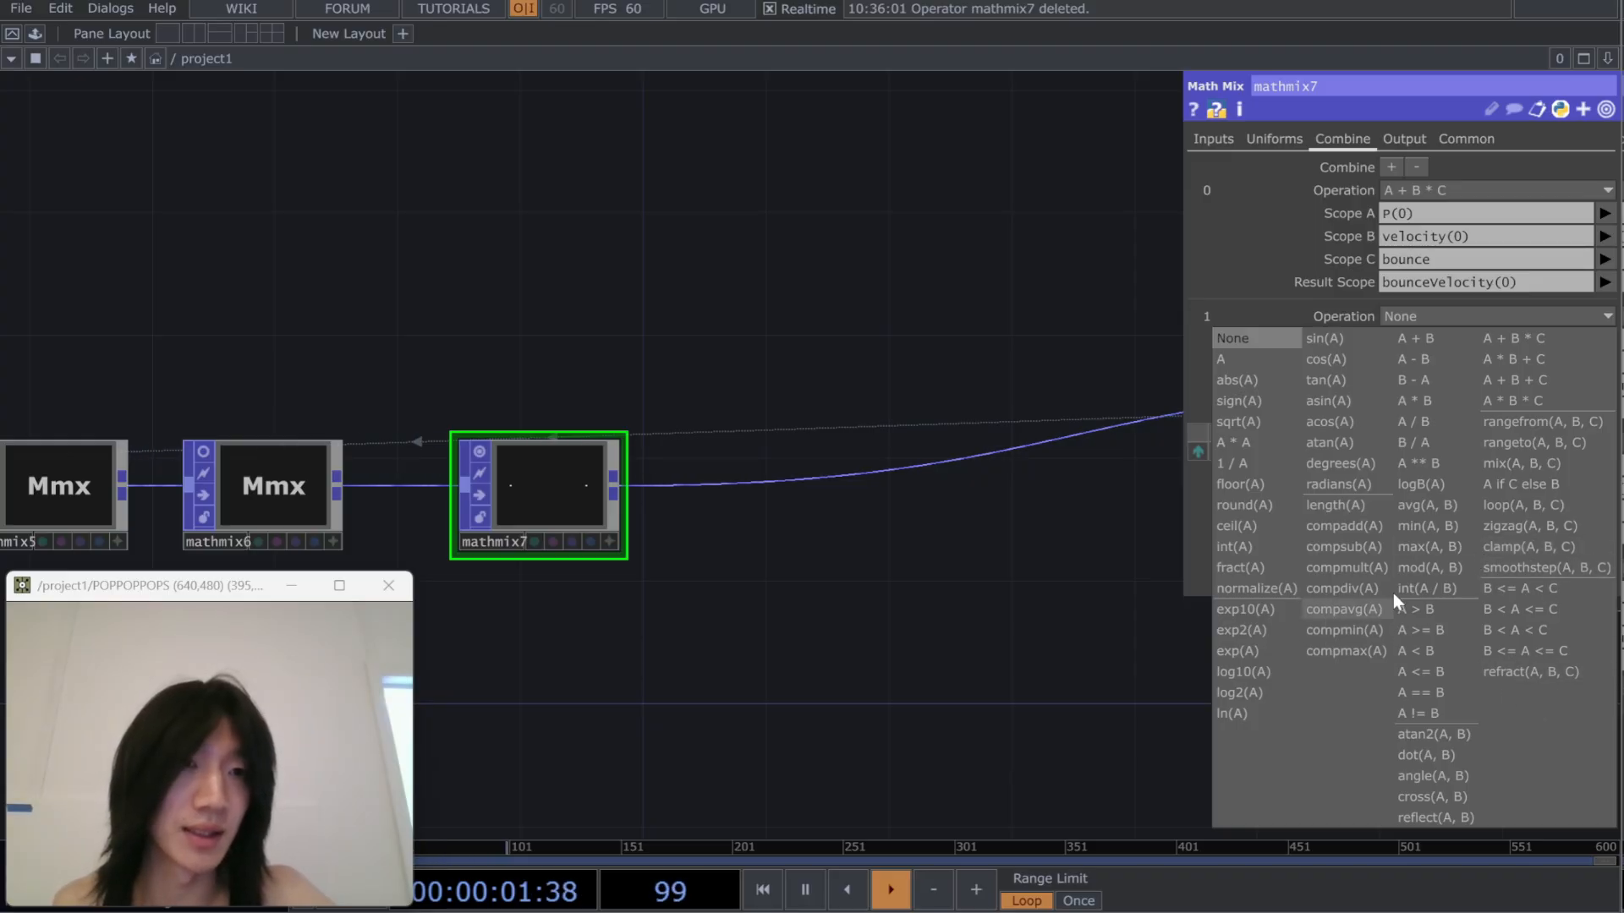
click(1518, 484)
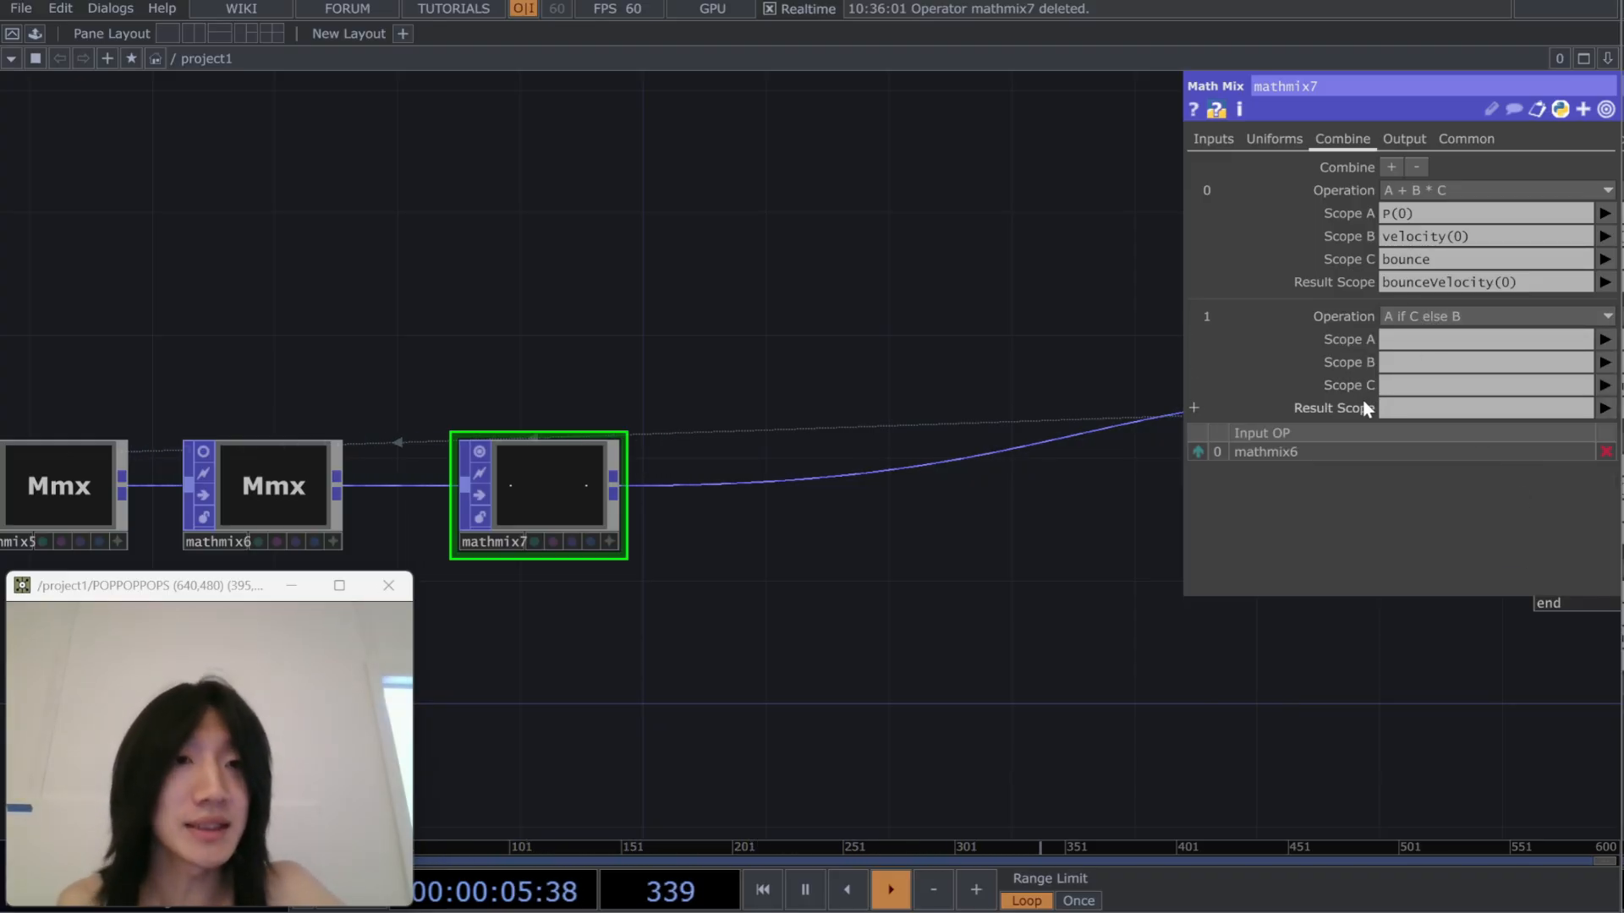
click(1604, 386)
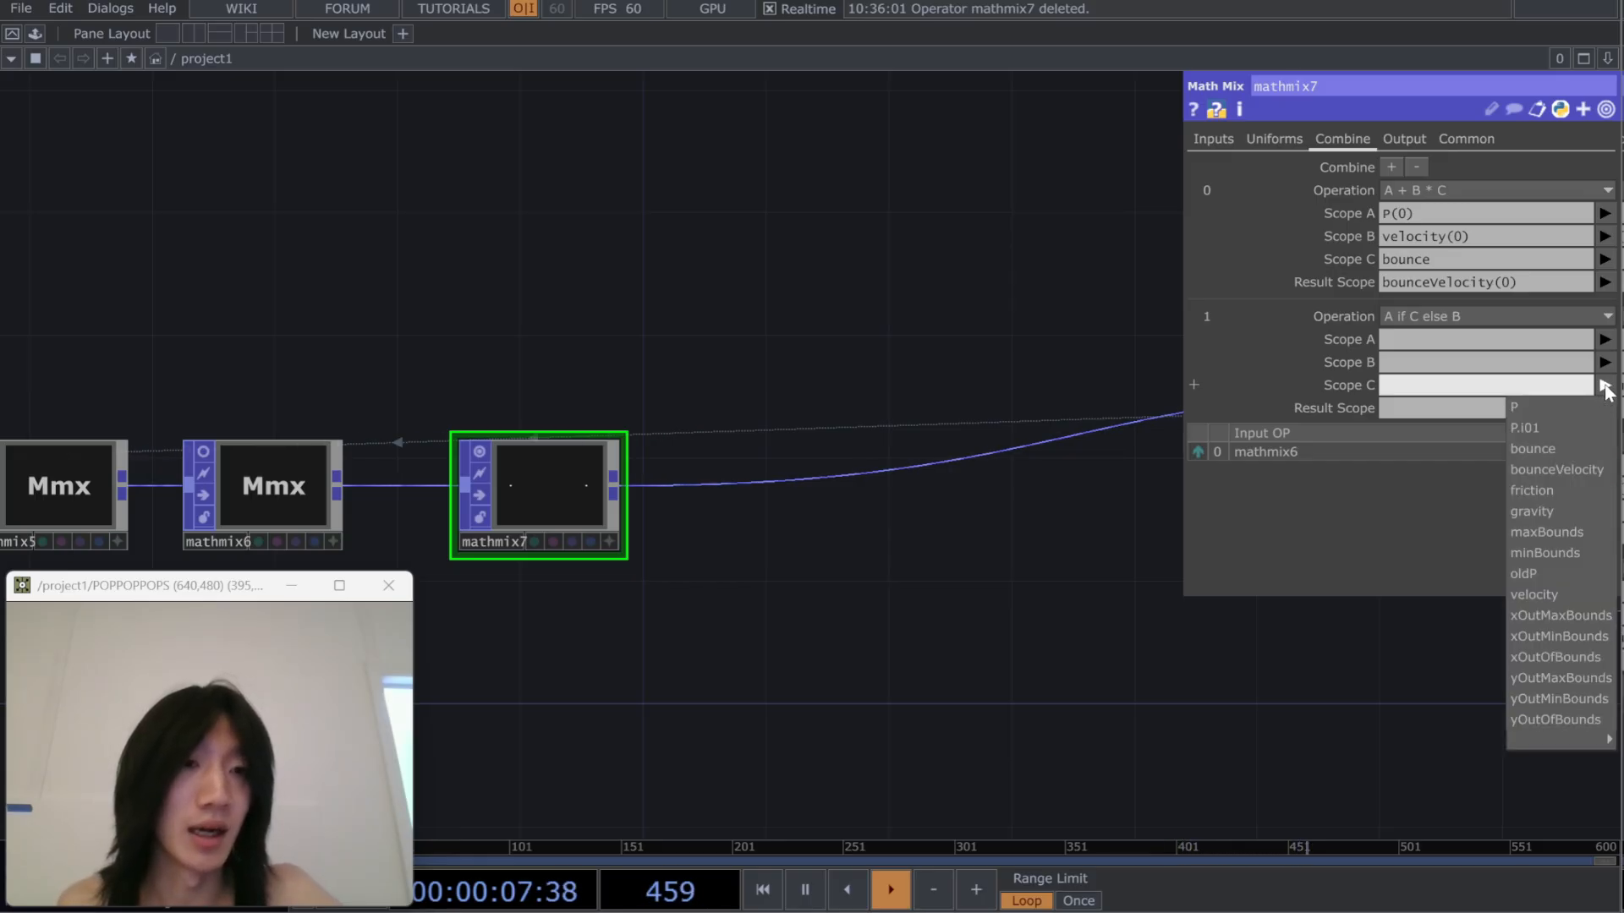
click(1555, 657)
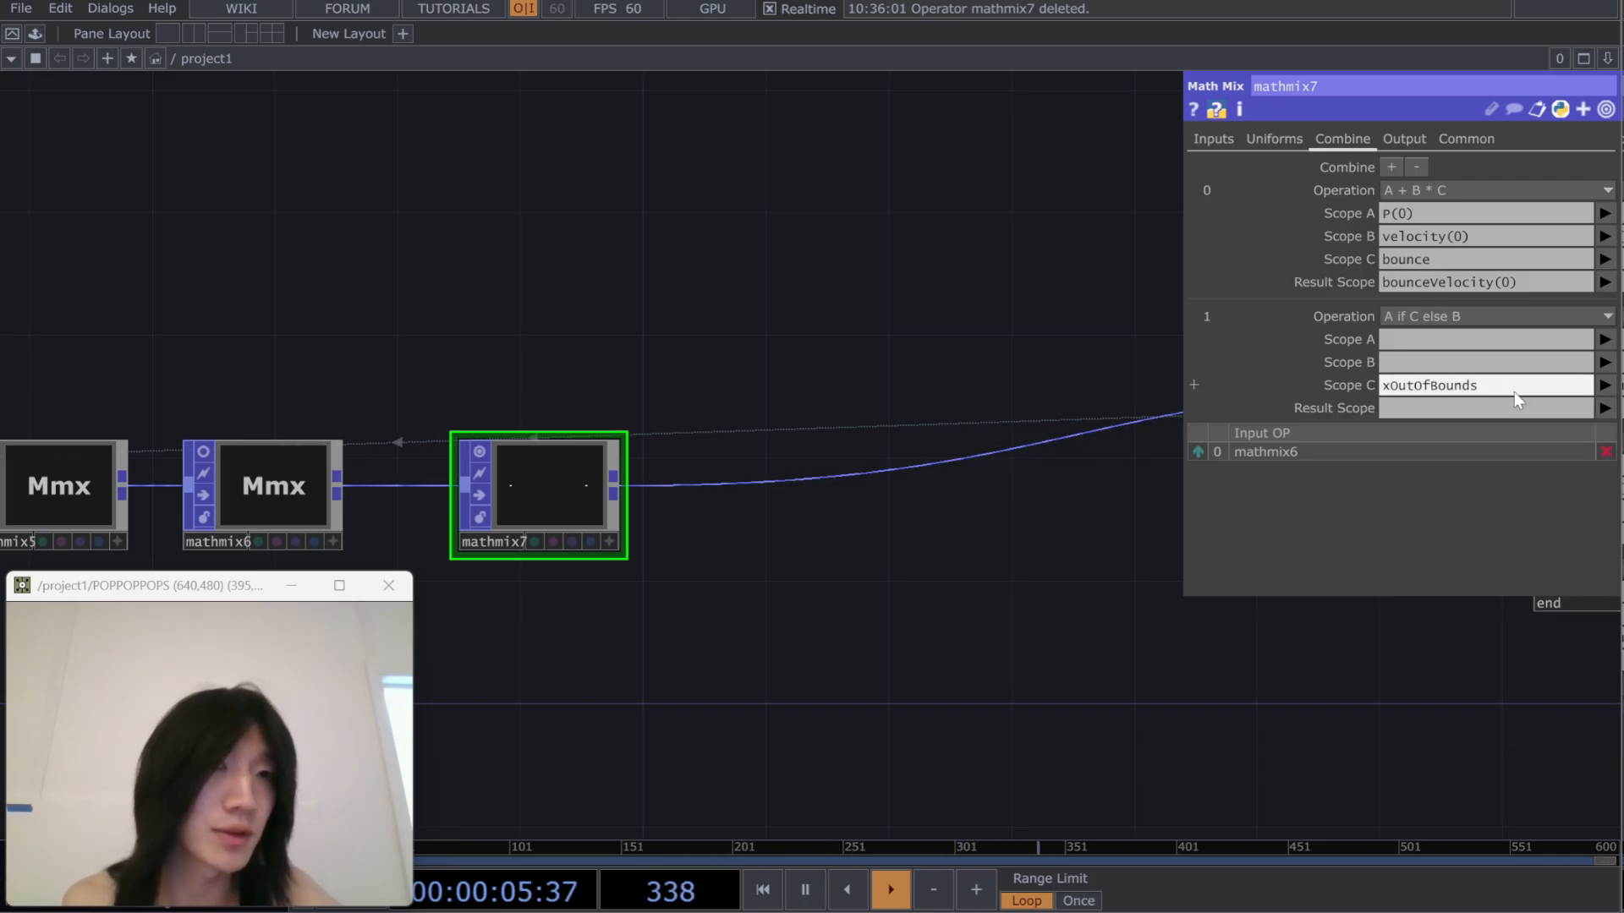
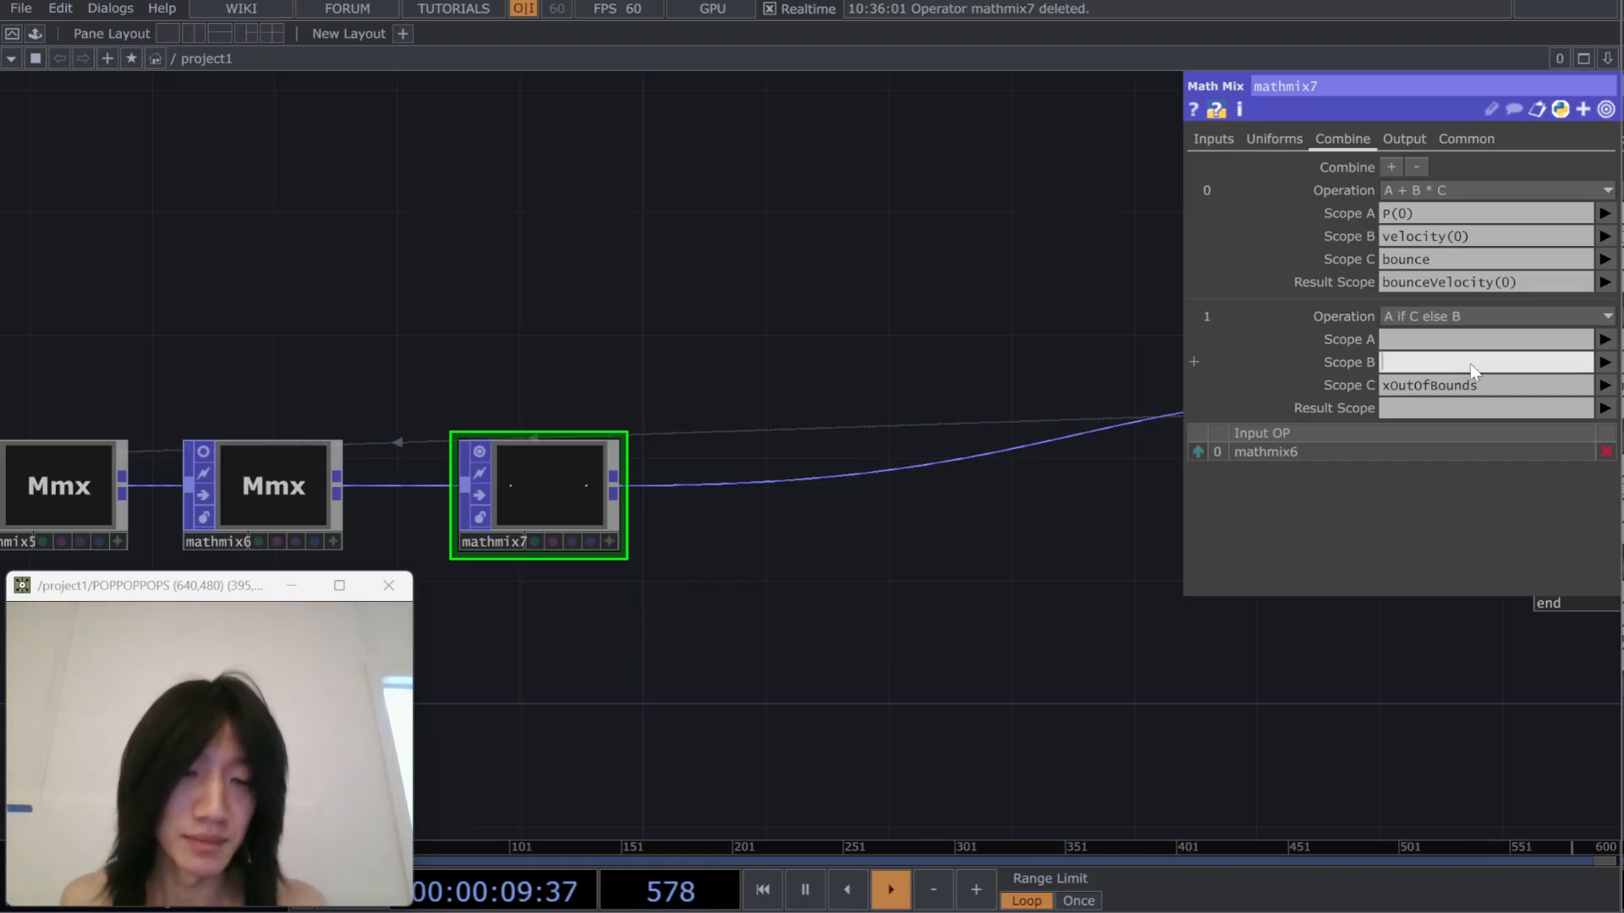
Set Scope B of mathmix7's A if C else B operation to oldP(0)
text(old)
key(Caps_Lock)
text(P)
key(Caps_Lock)
text(()
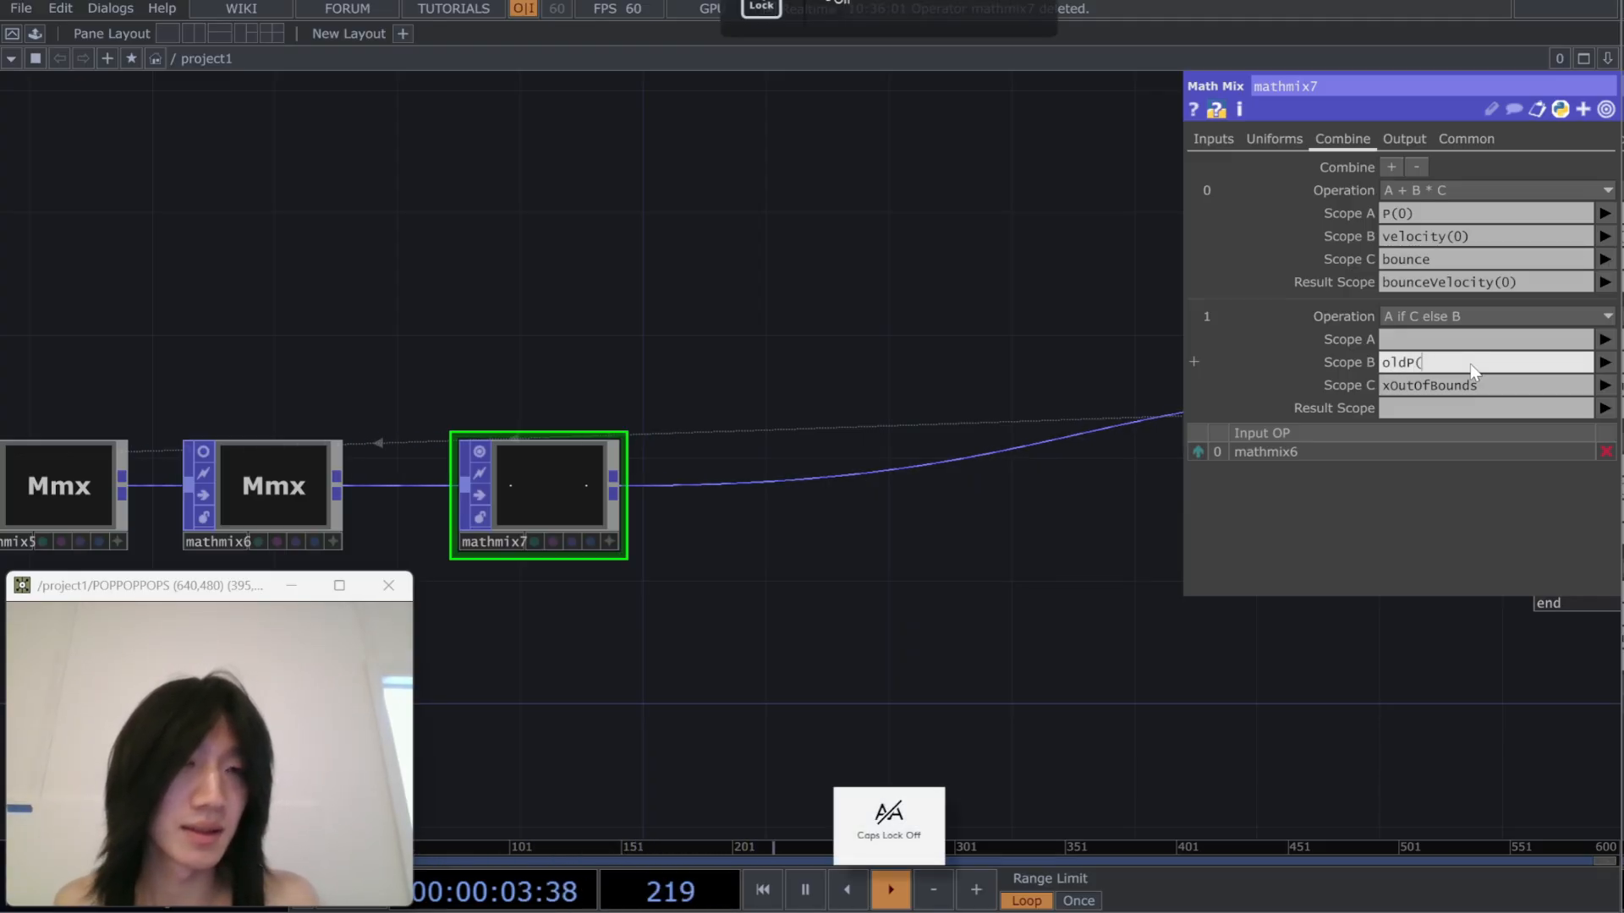
text(0))
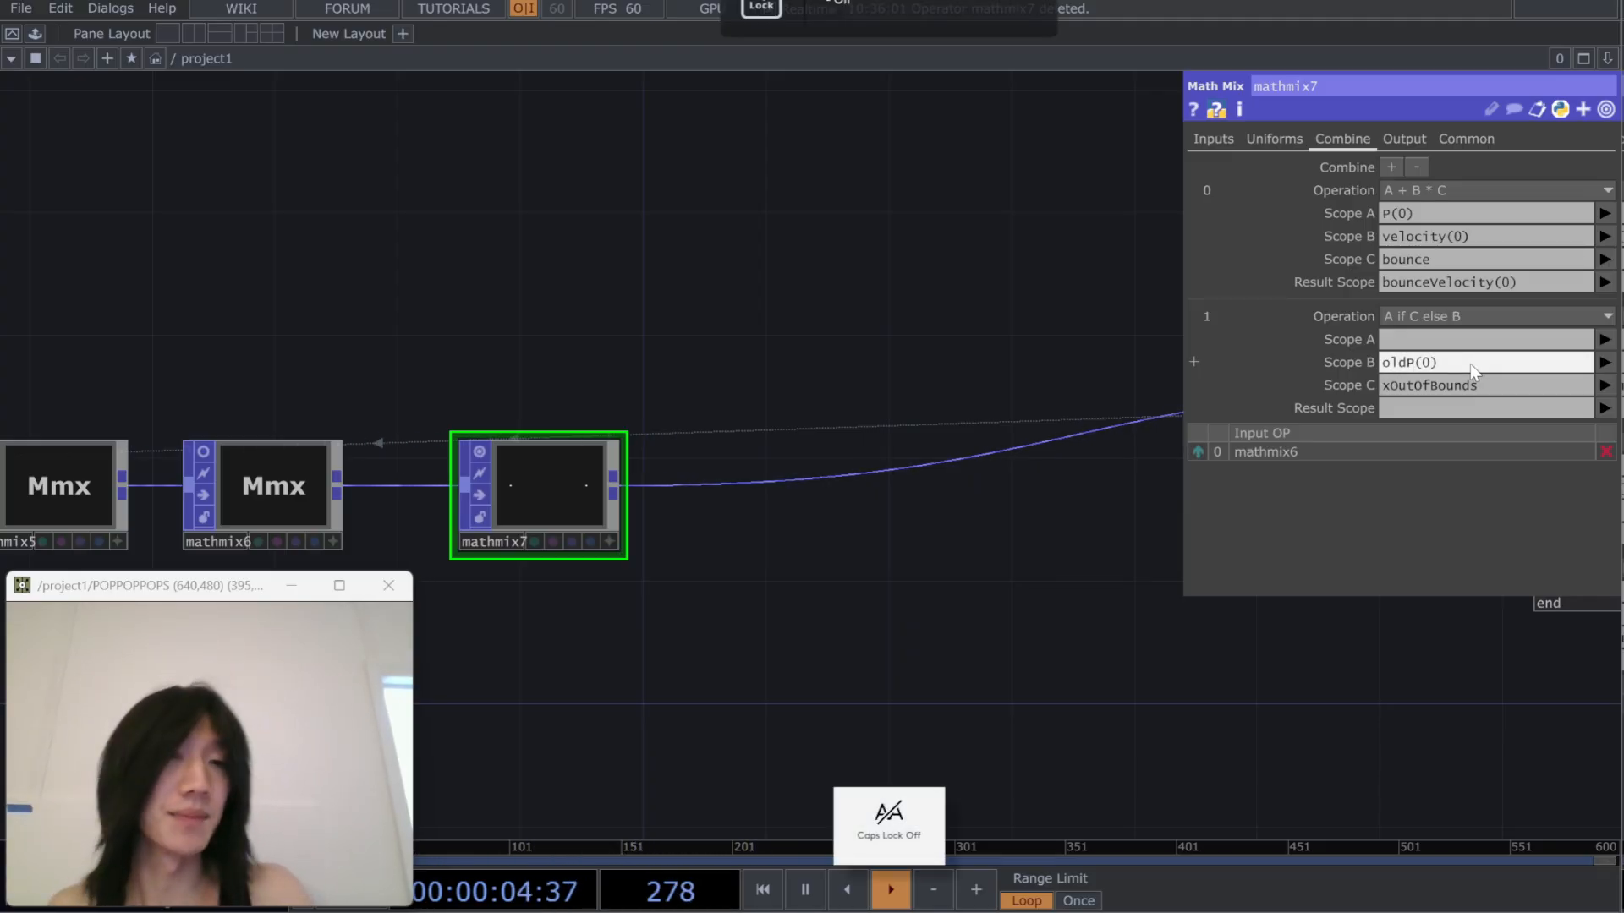
click(1459, 407)
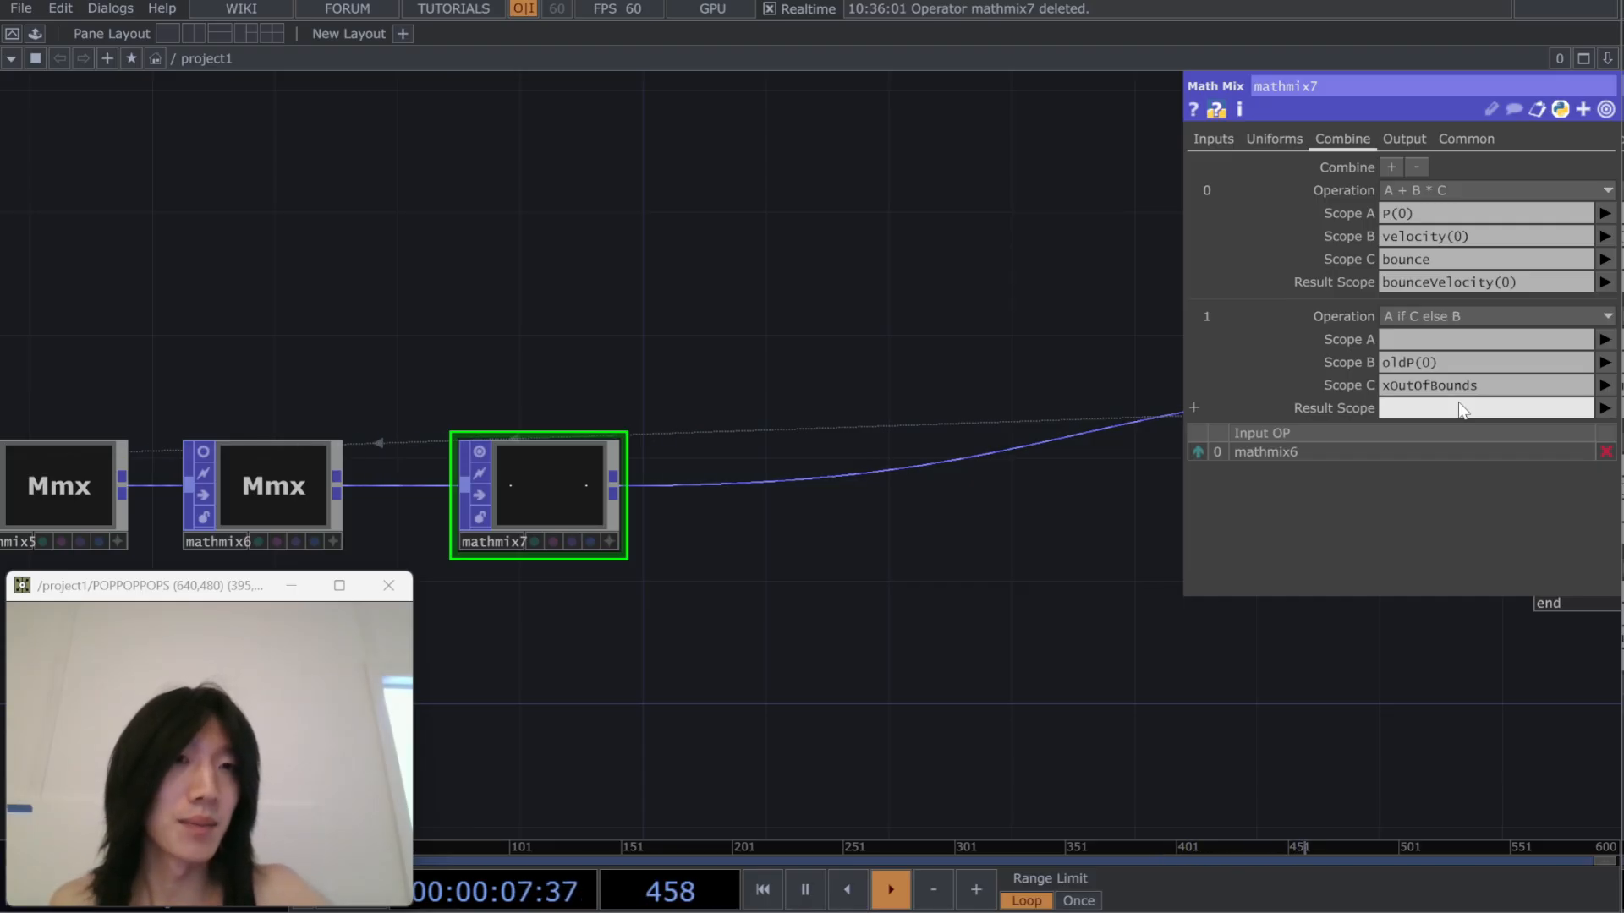
Set Scope A of mathmix7's A if C else B operation to bounceVelocity(0)
click(1442, 347)
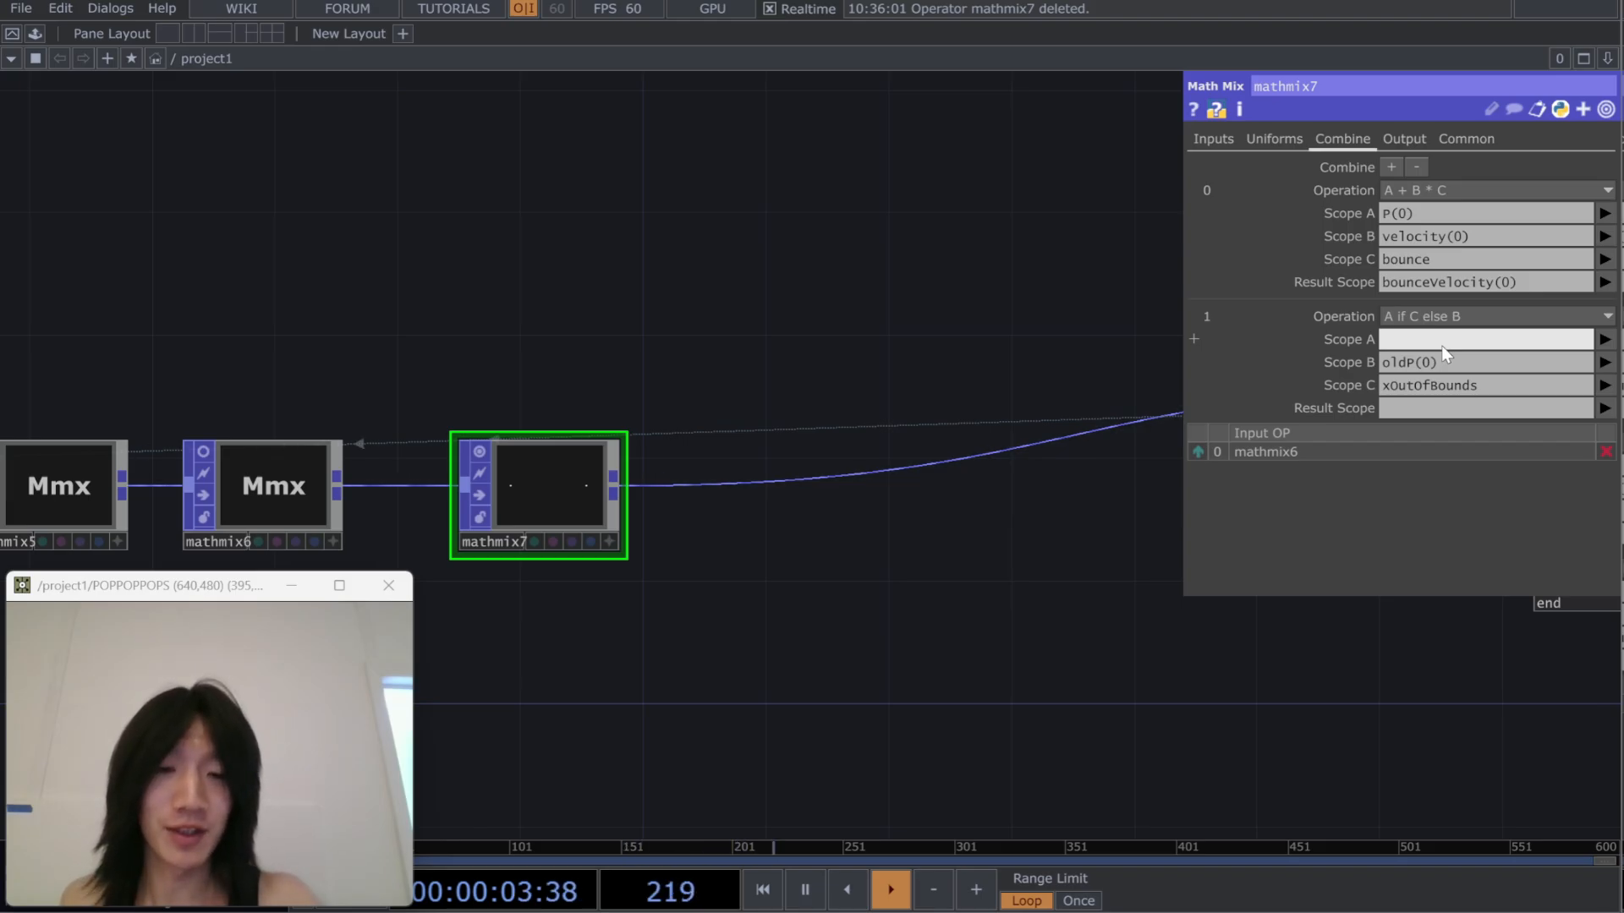
text(bouce)
key(Caps_Lock)
text(9)
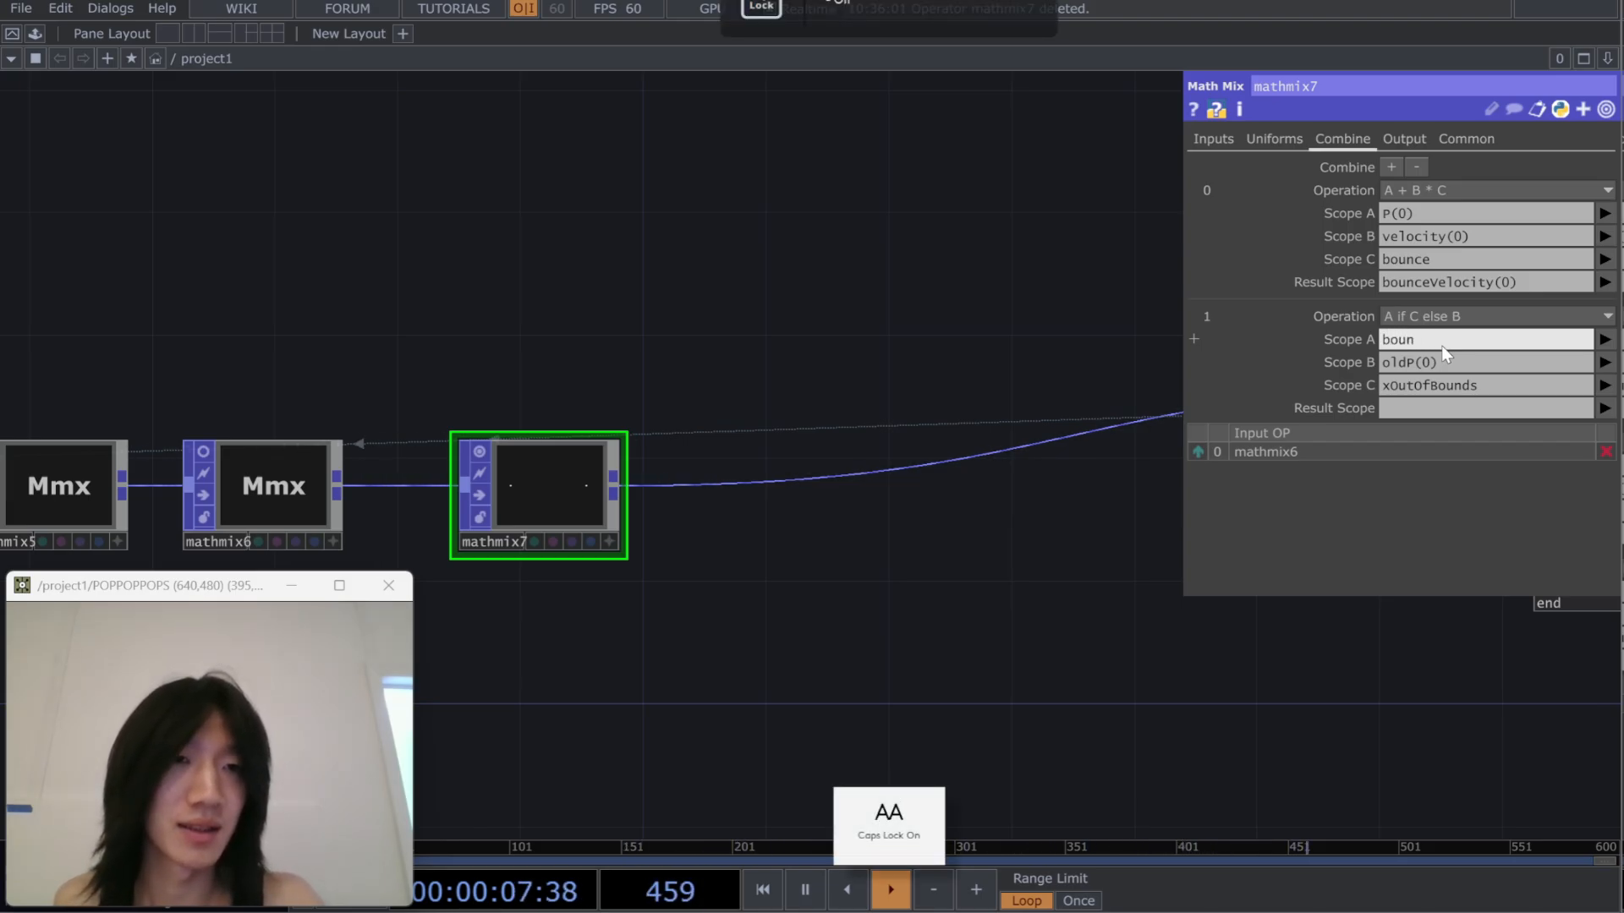
text(ty(0))
key(Return)
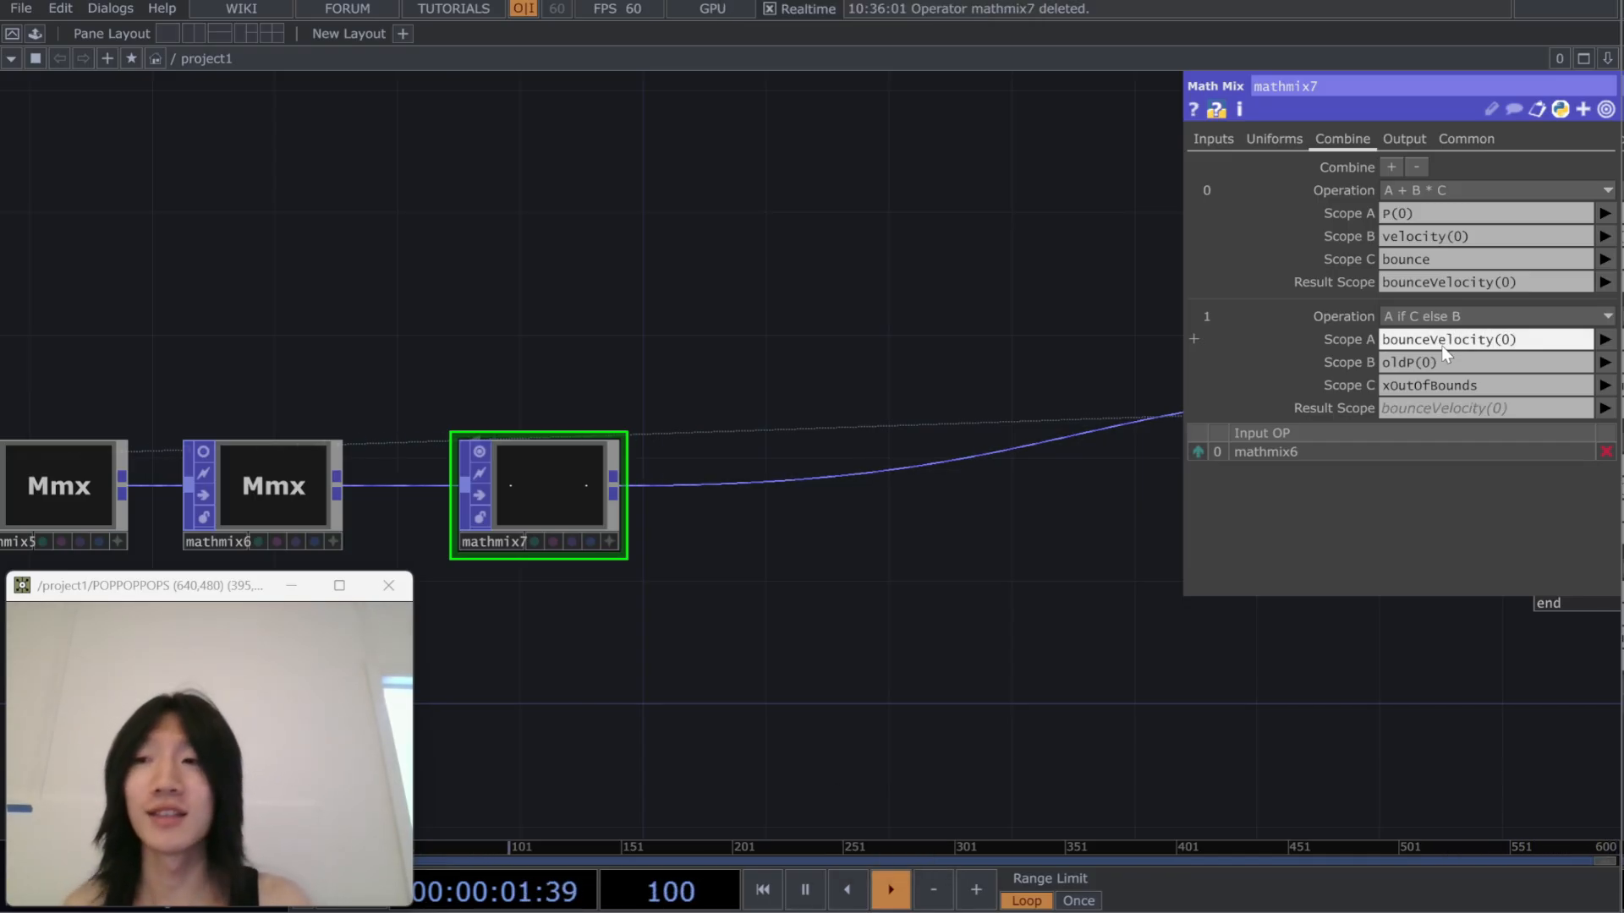
Set the Result Scope of mathmix7's A if C else B operation to oldP(0)
click(1451, 409)
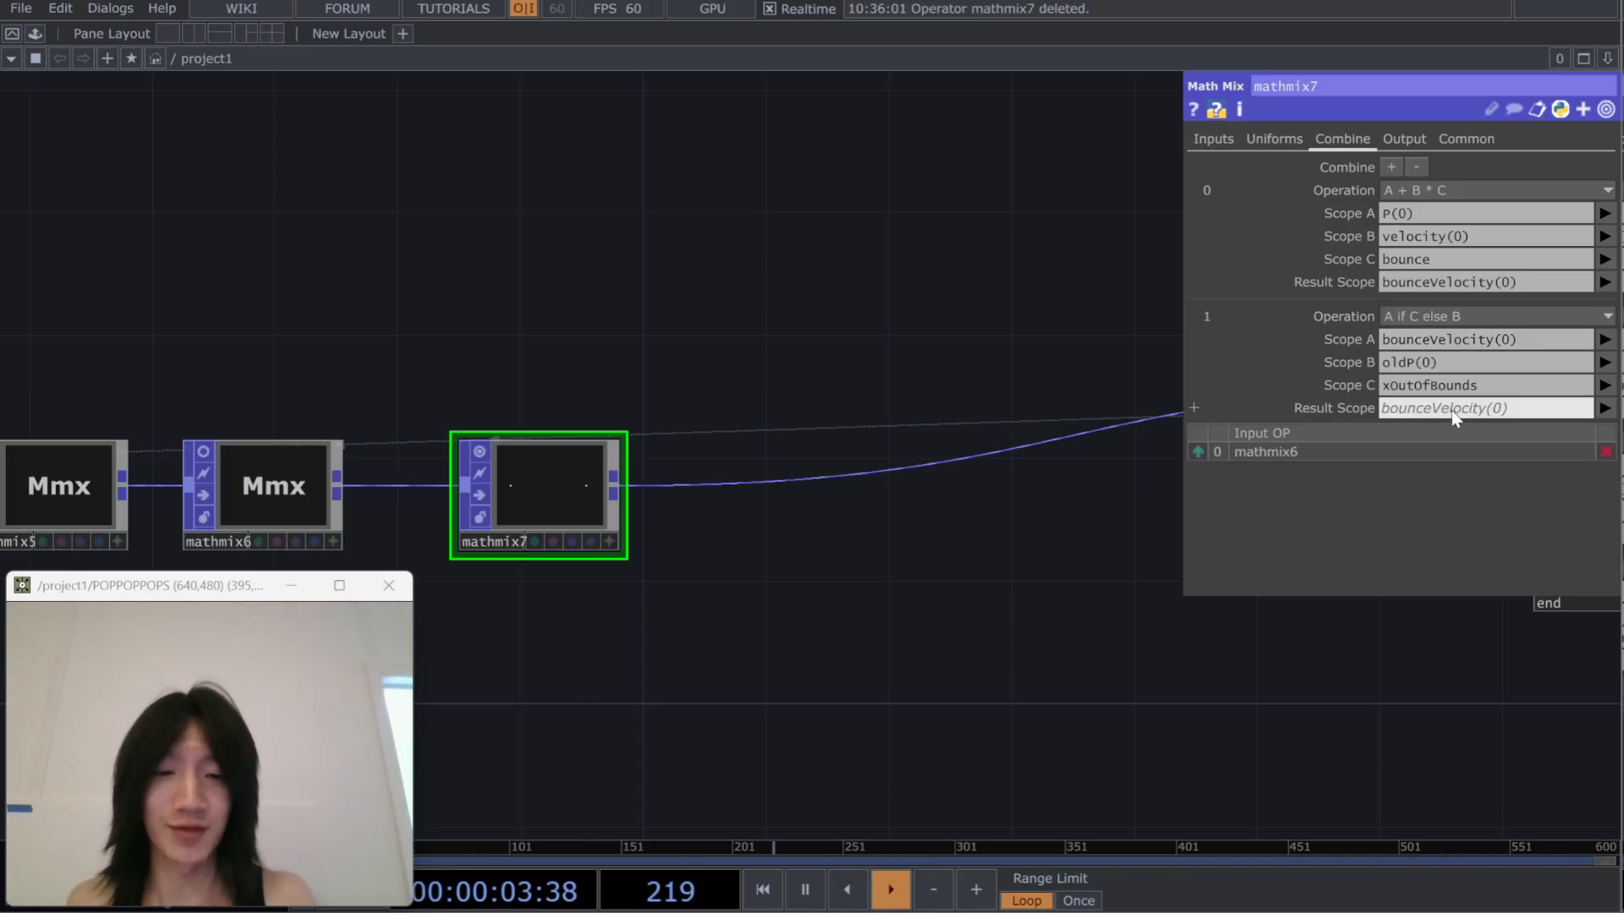
text(old)
key(Caps_Lock)
text(P(0)
key(Caps_Lock)
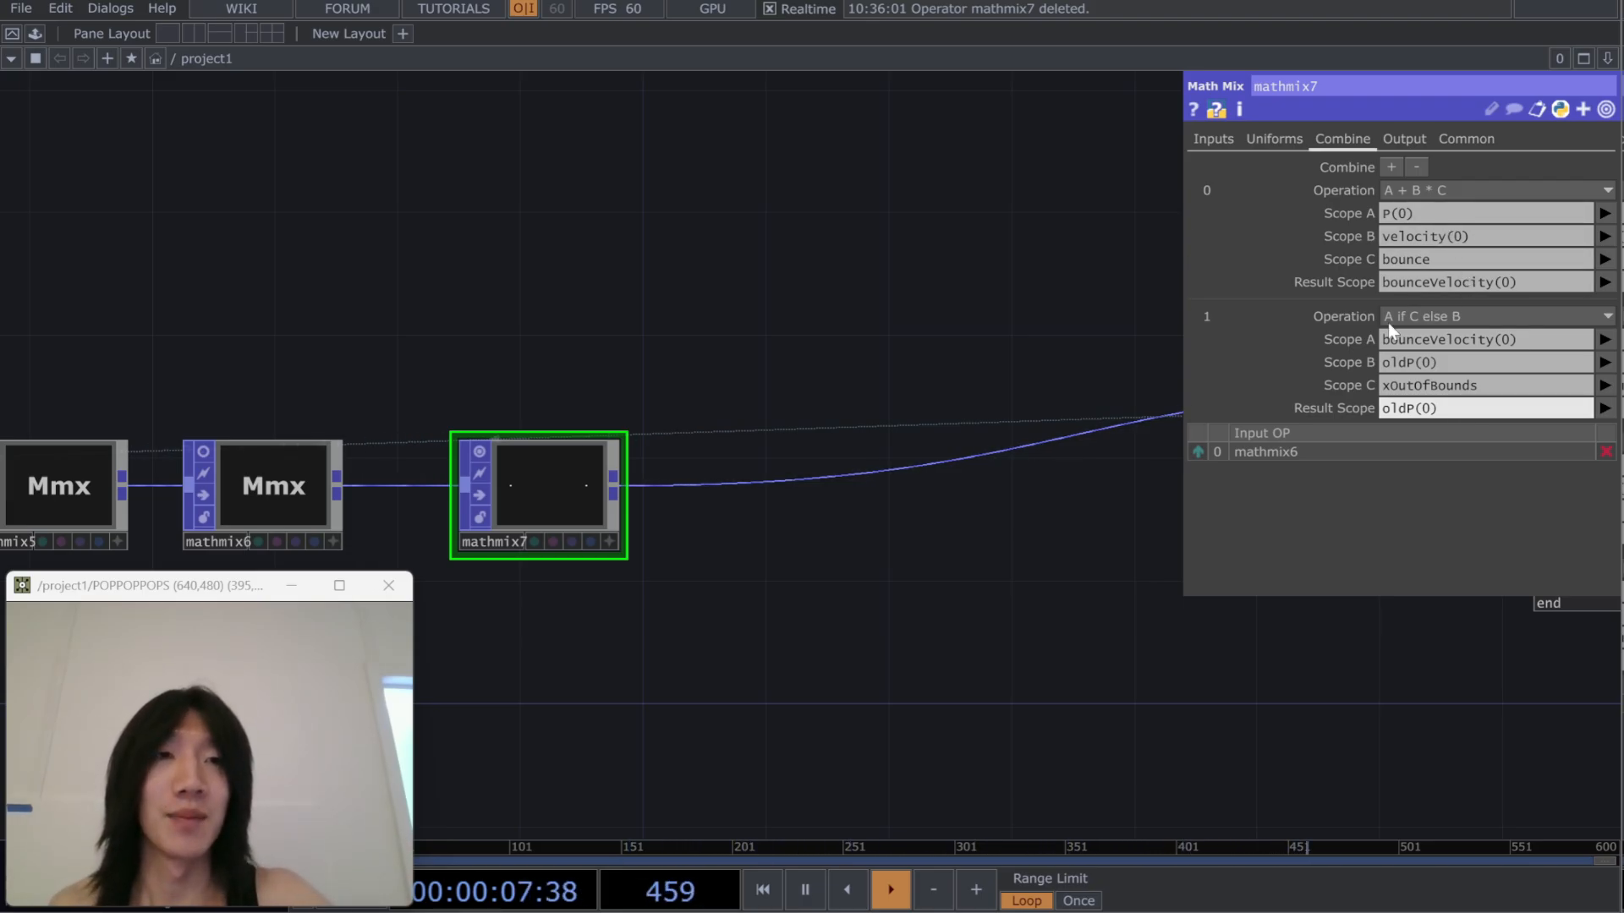
Add two more combine operations to mathmix7 and set the third to A + B * C with P(1) as Scope A
click(1394, 170)
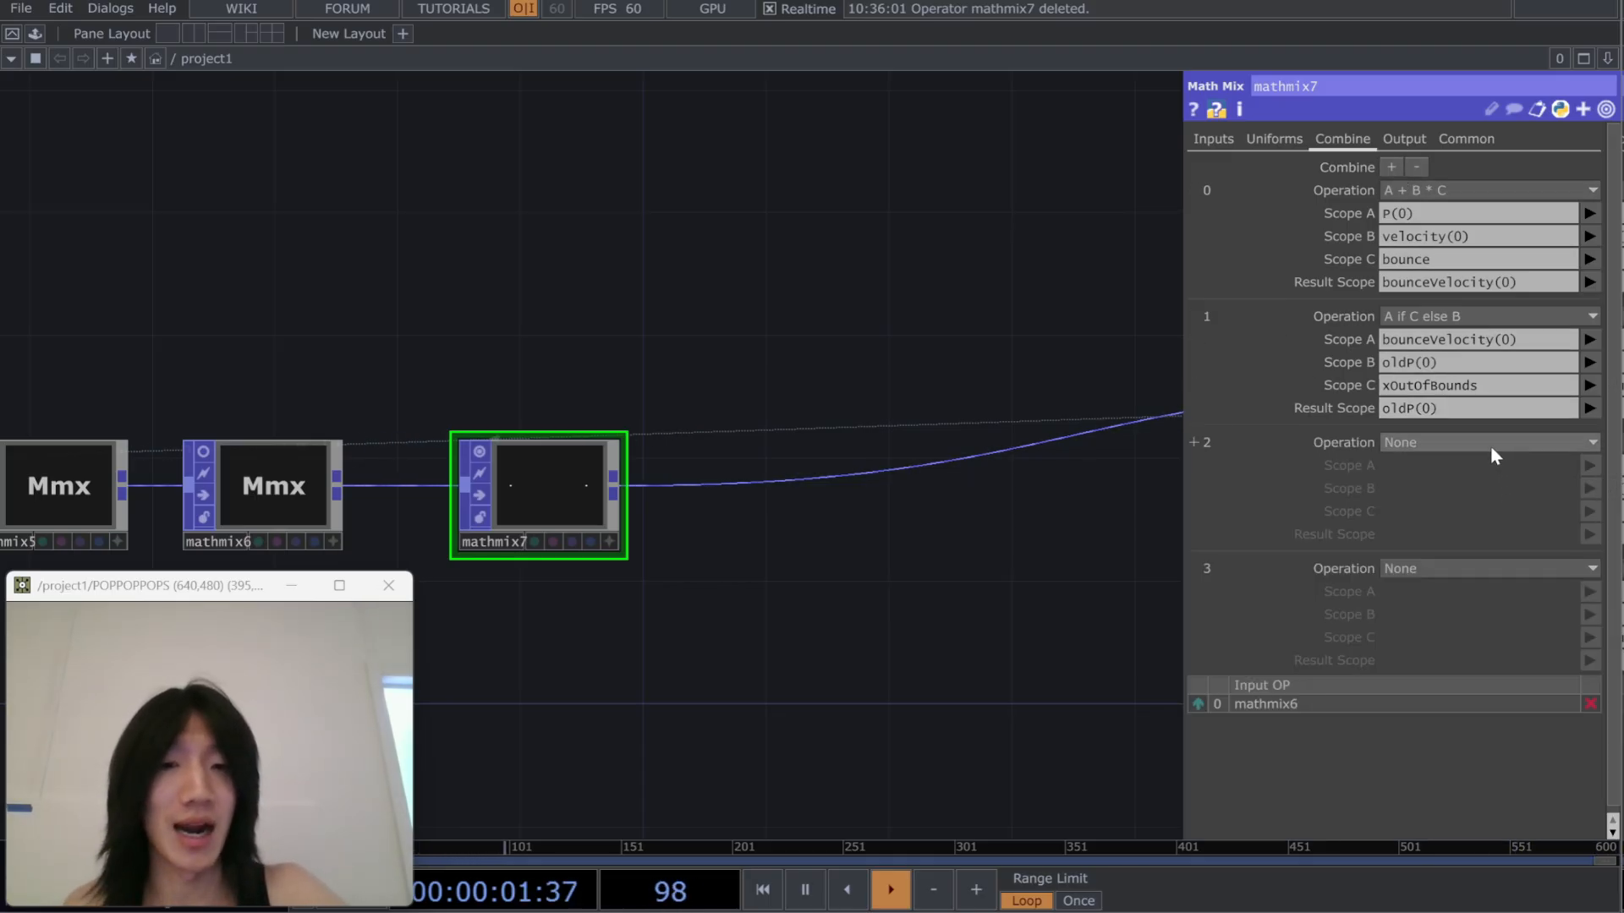
click(1486, 445)
click(1478, 478)
click(1541, 445)
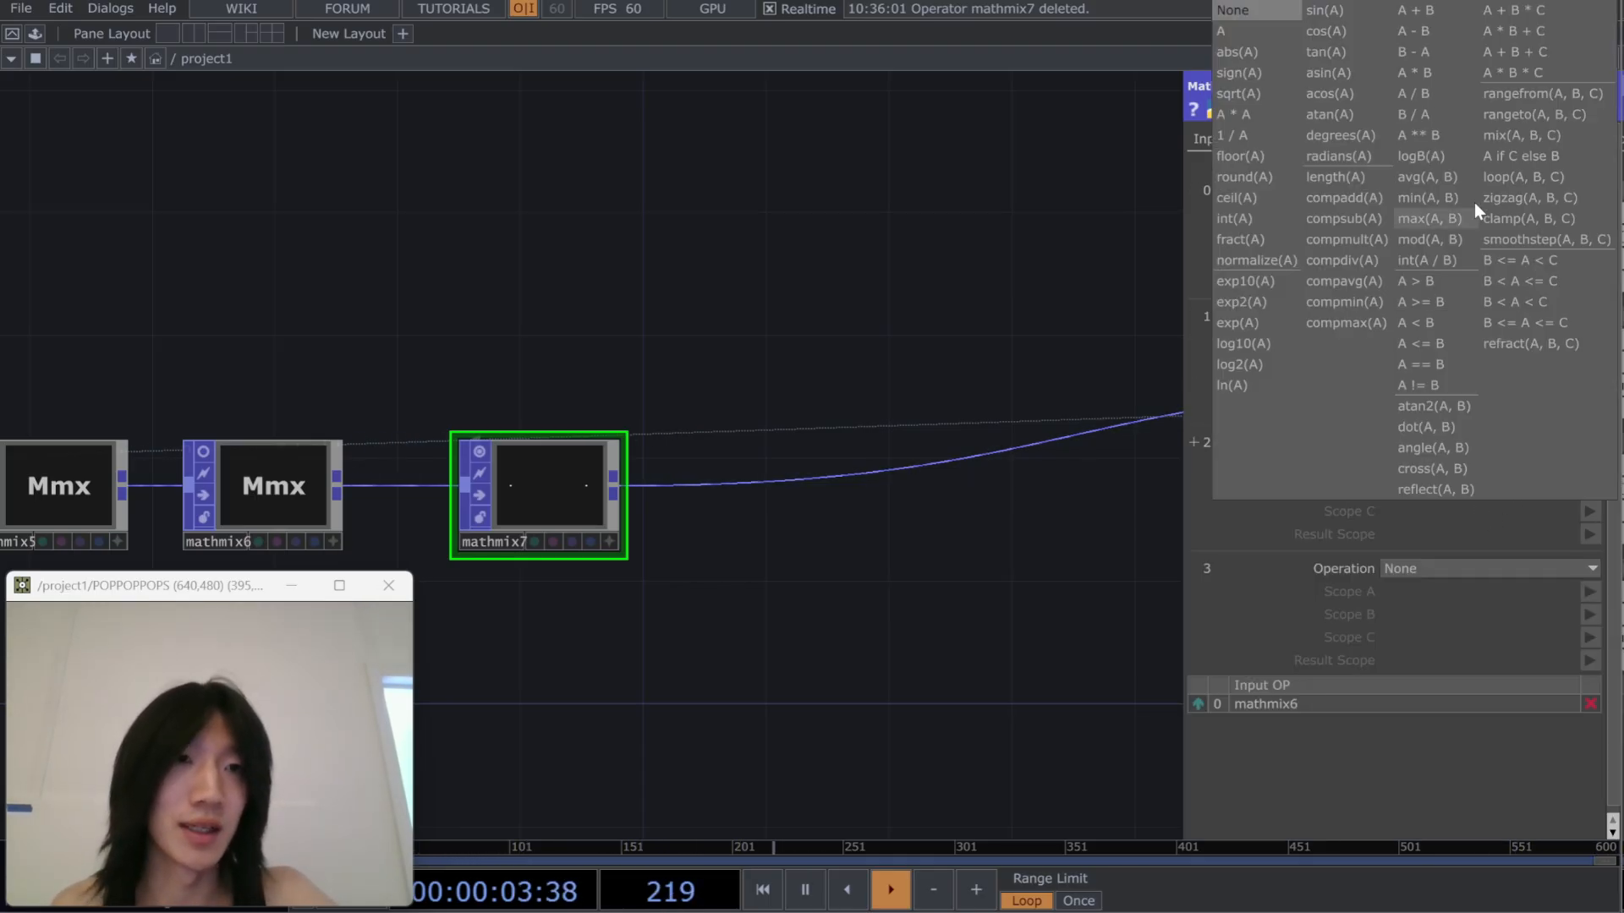
click(1531, 17)
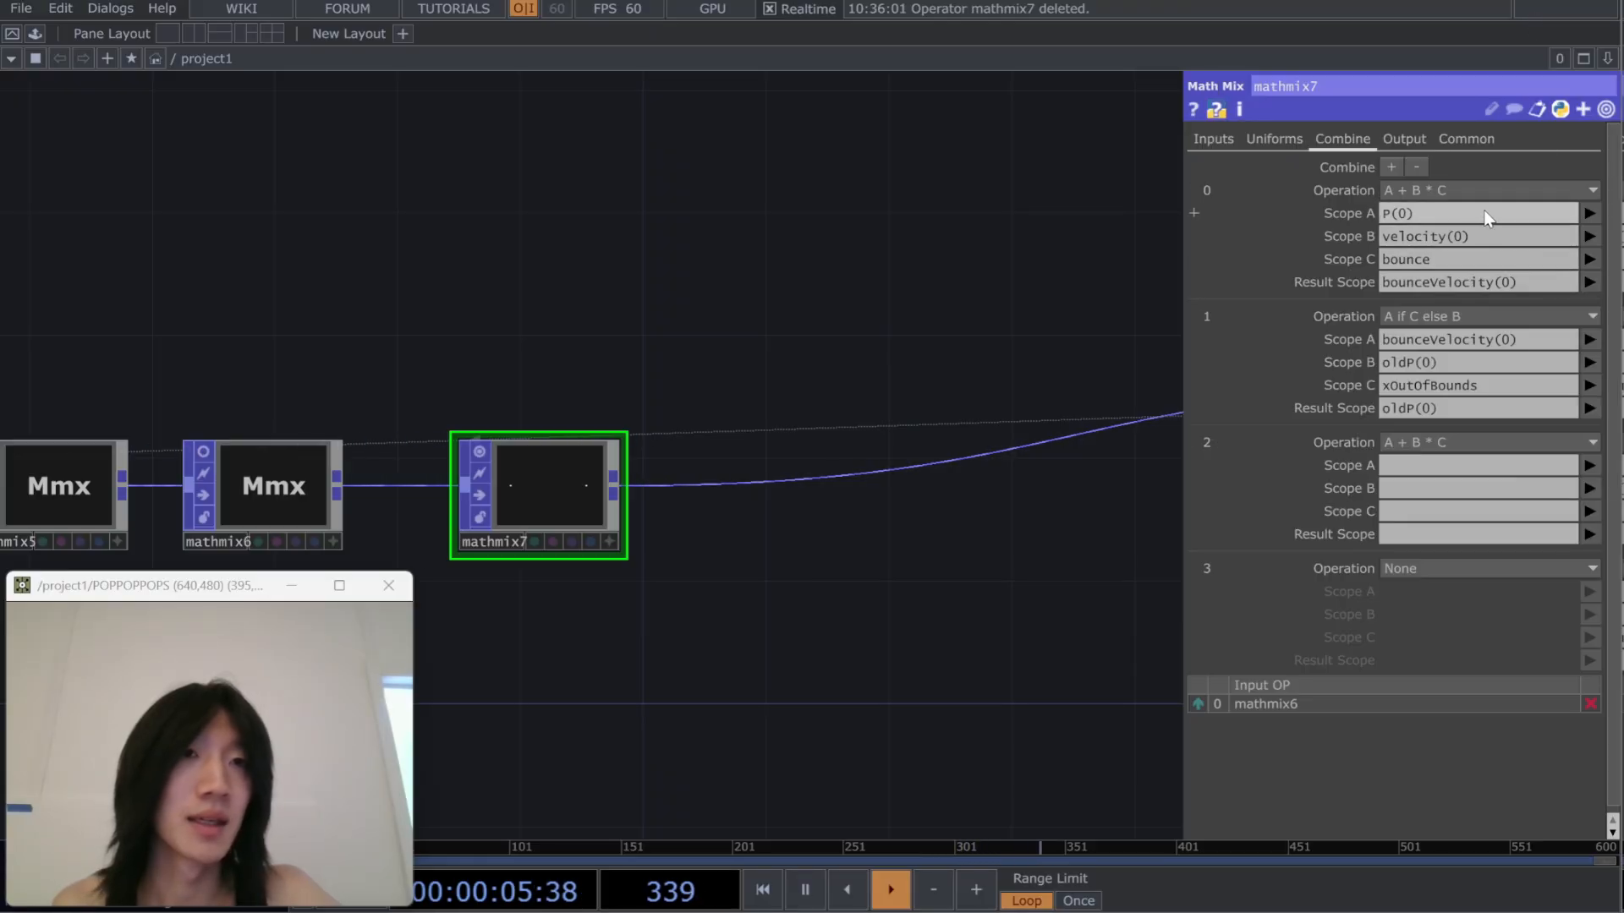
click(1442, 466)
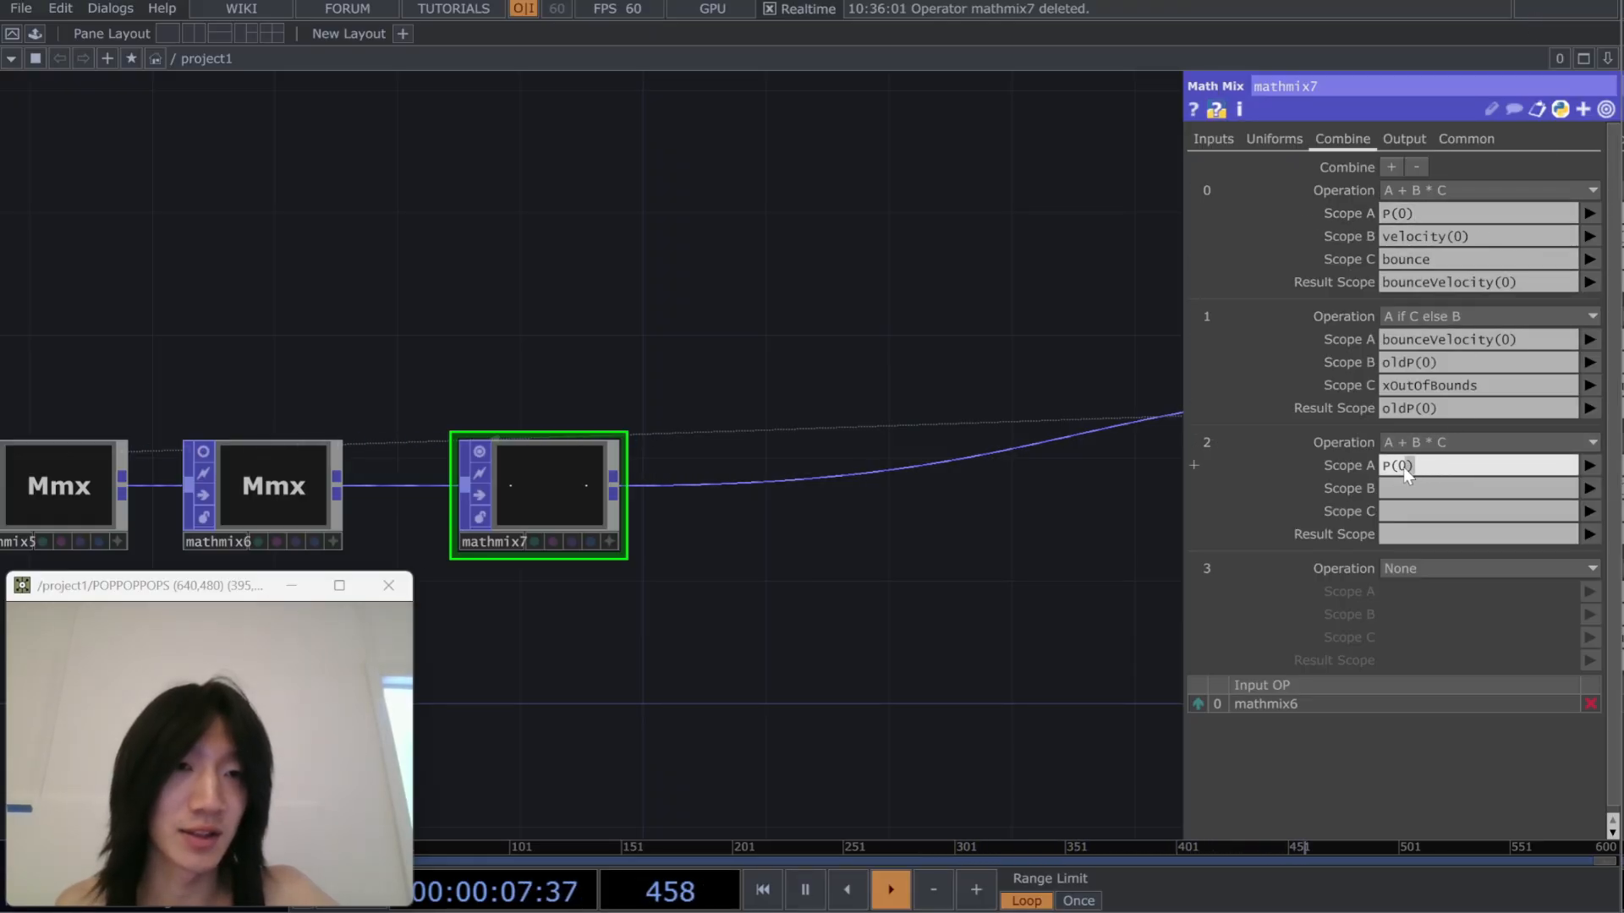
drag(1404, 469, 1398, 470)
text(1)
key(Return)
Copy velocity(0) from the first operation into the third operation's Scope B and change it to velocity(1)
drag(1482, 237, 1287, 252)
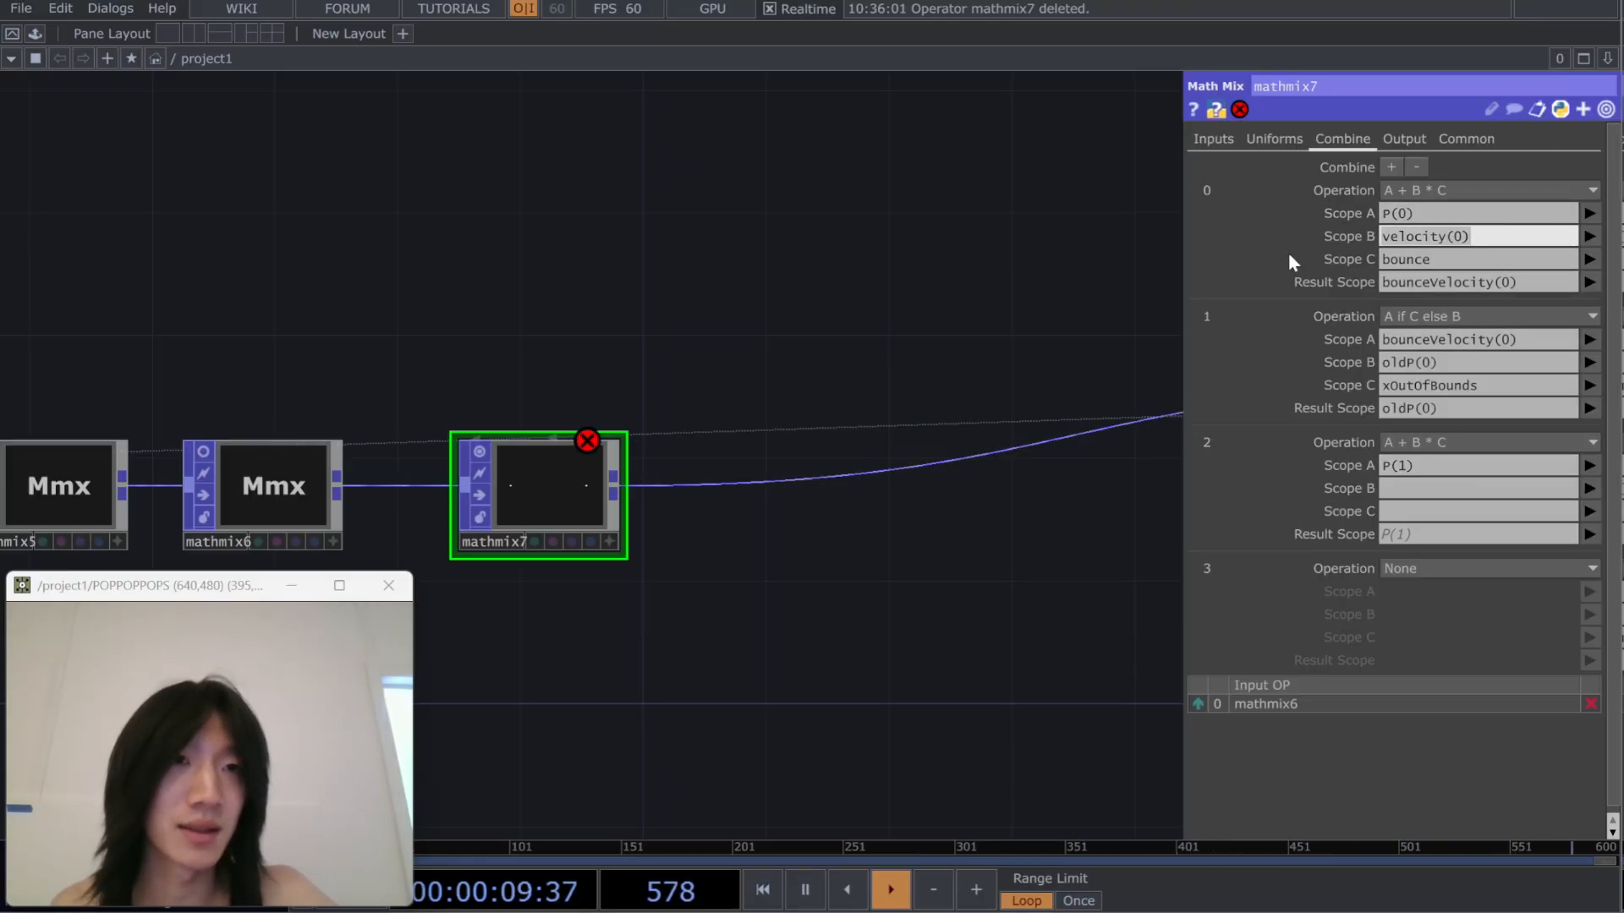
key(ctrl+c)
click(1402, 489)
key(ctrl+v)
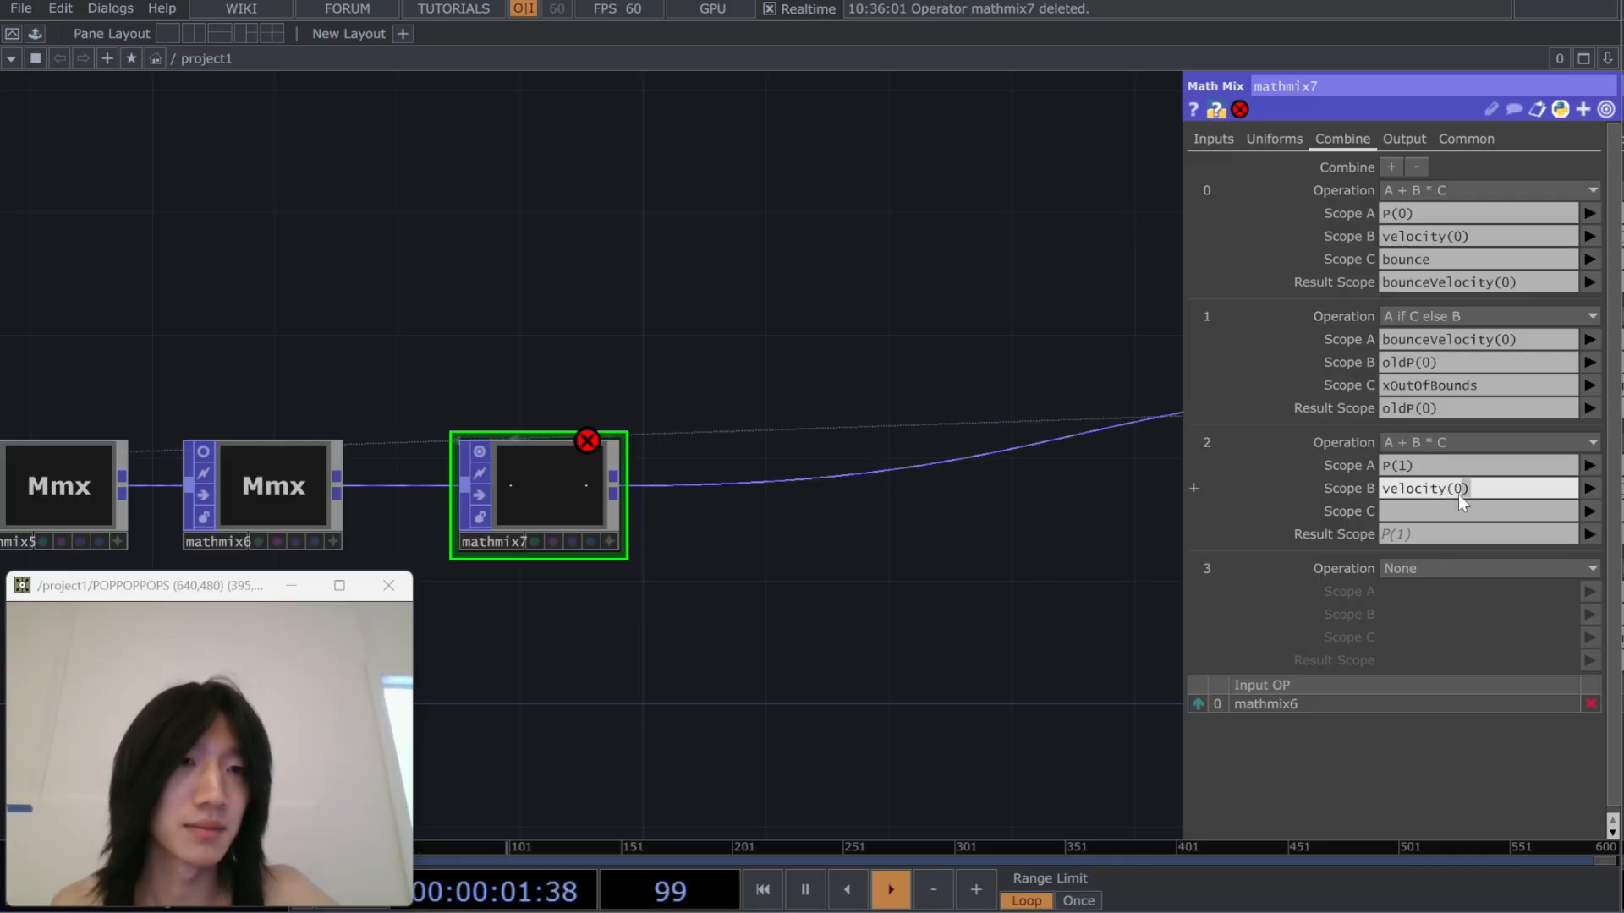
drag(1459, 487, 1451, 494)
text(1)
Set the third operation's Scope C to bounce and its Result Scope to bounceVelocity(1)
drag(1443, 261, 1524, 288)
key(ctrl+c)
click(1439, 514)
key(ctrl+v)
key(ctrl+c)
click(1436, 535)
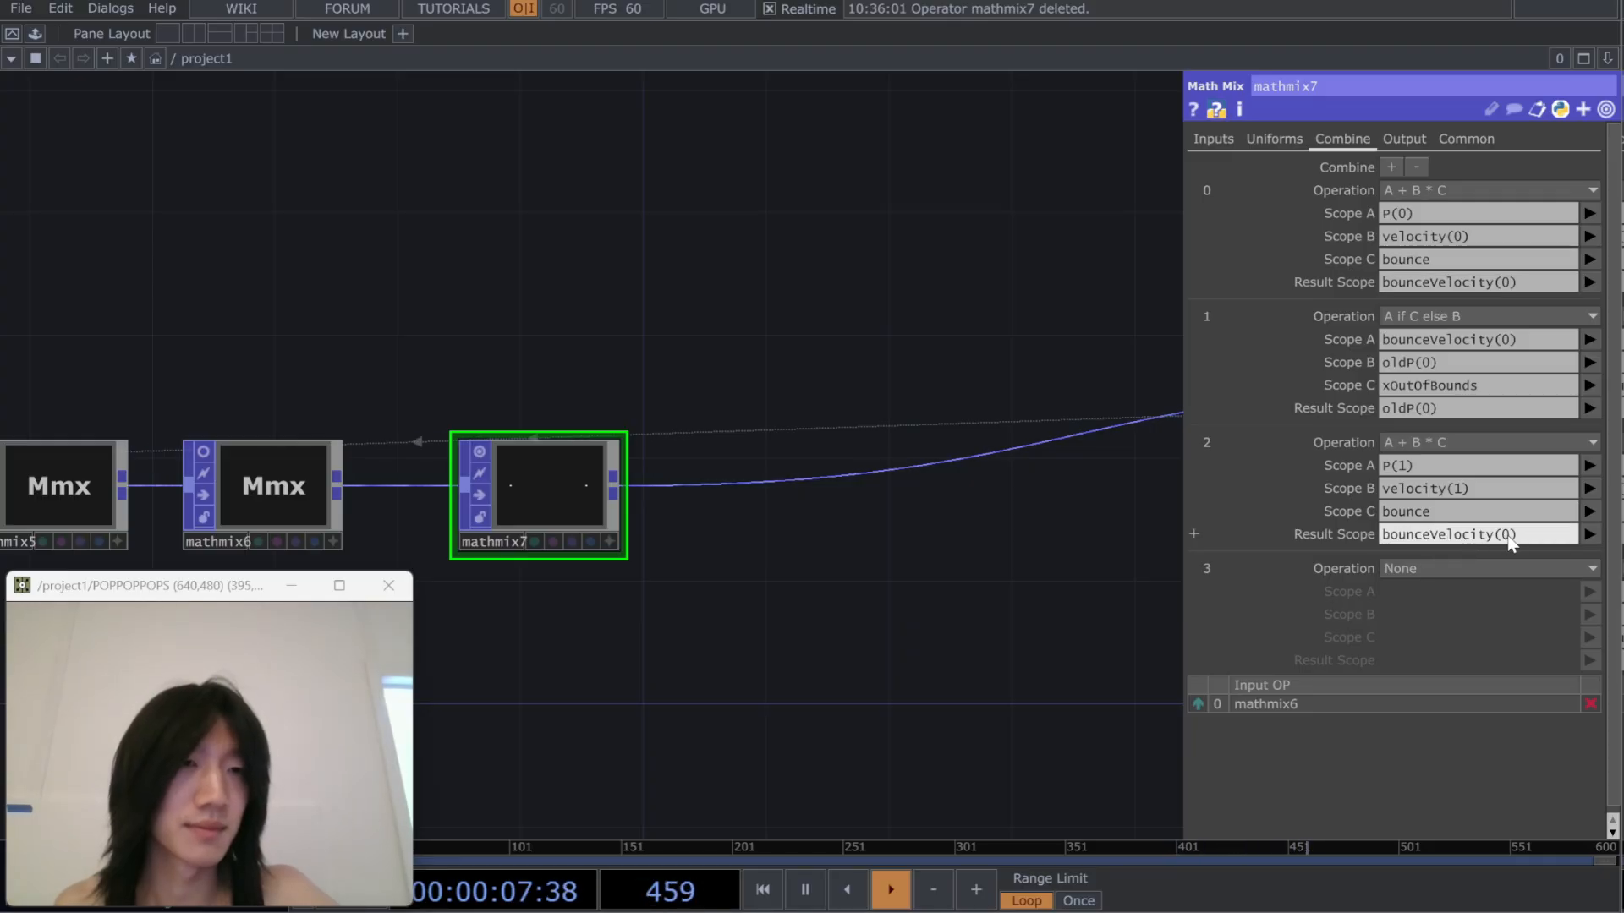
Set mathmix7's fourth operation to A if C else B with yOutOfBounds as Scope C
click(1456, 567)
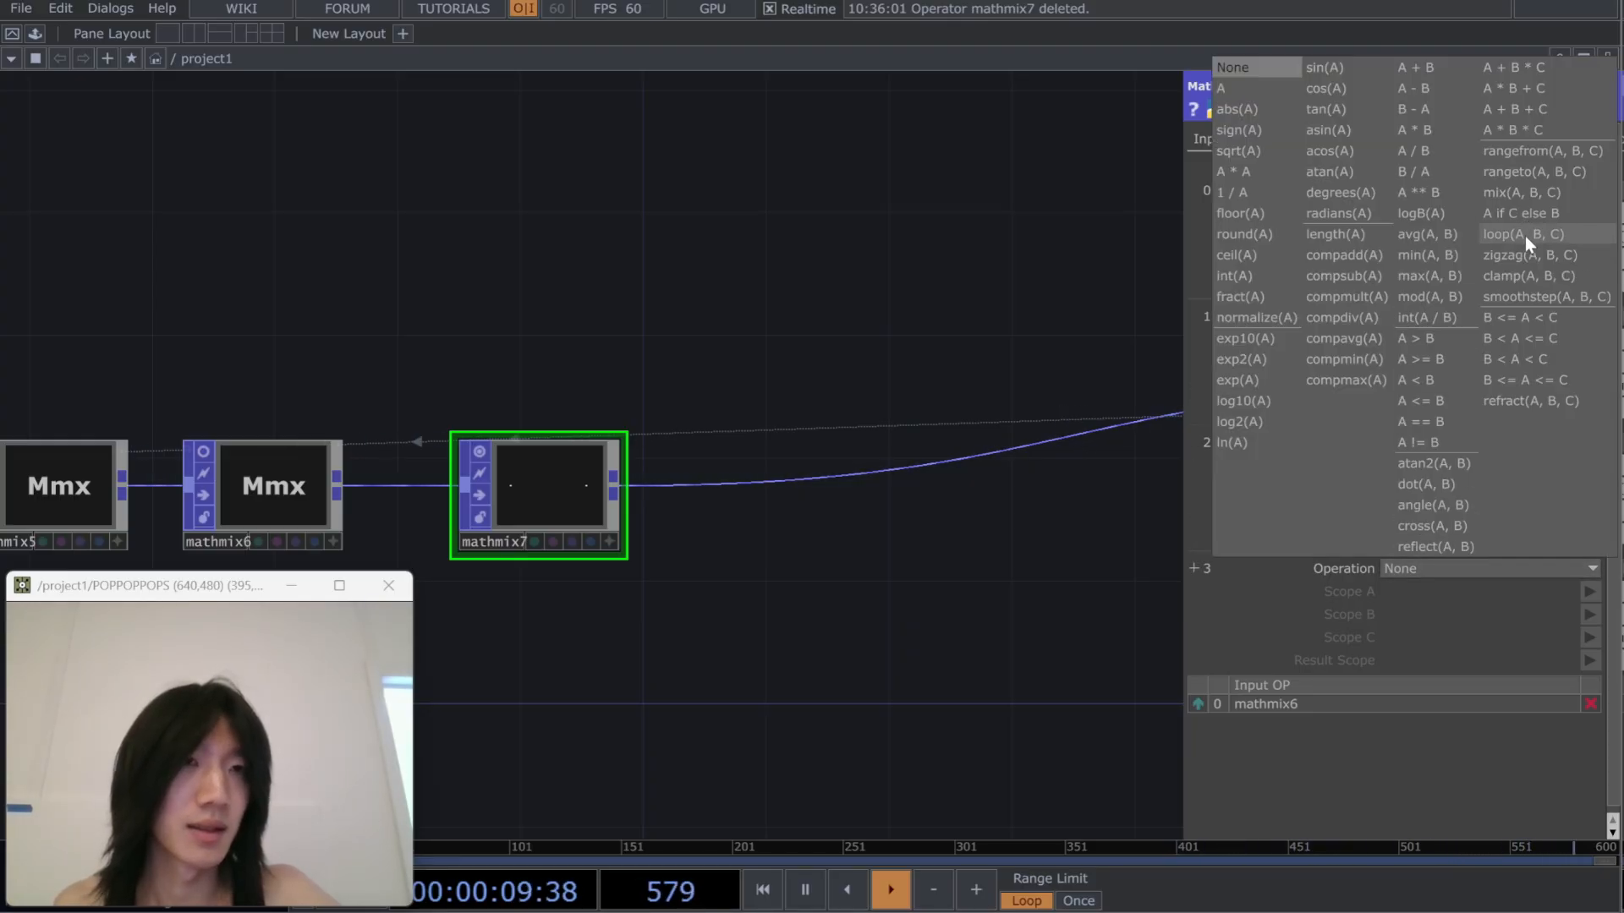
click(1537, 216)
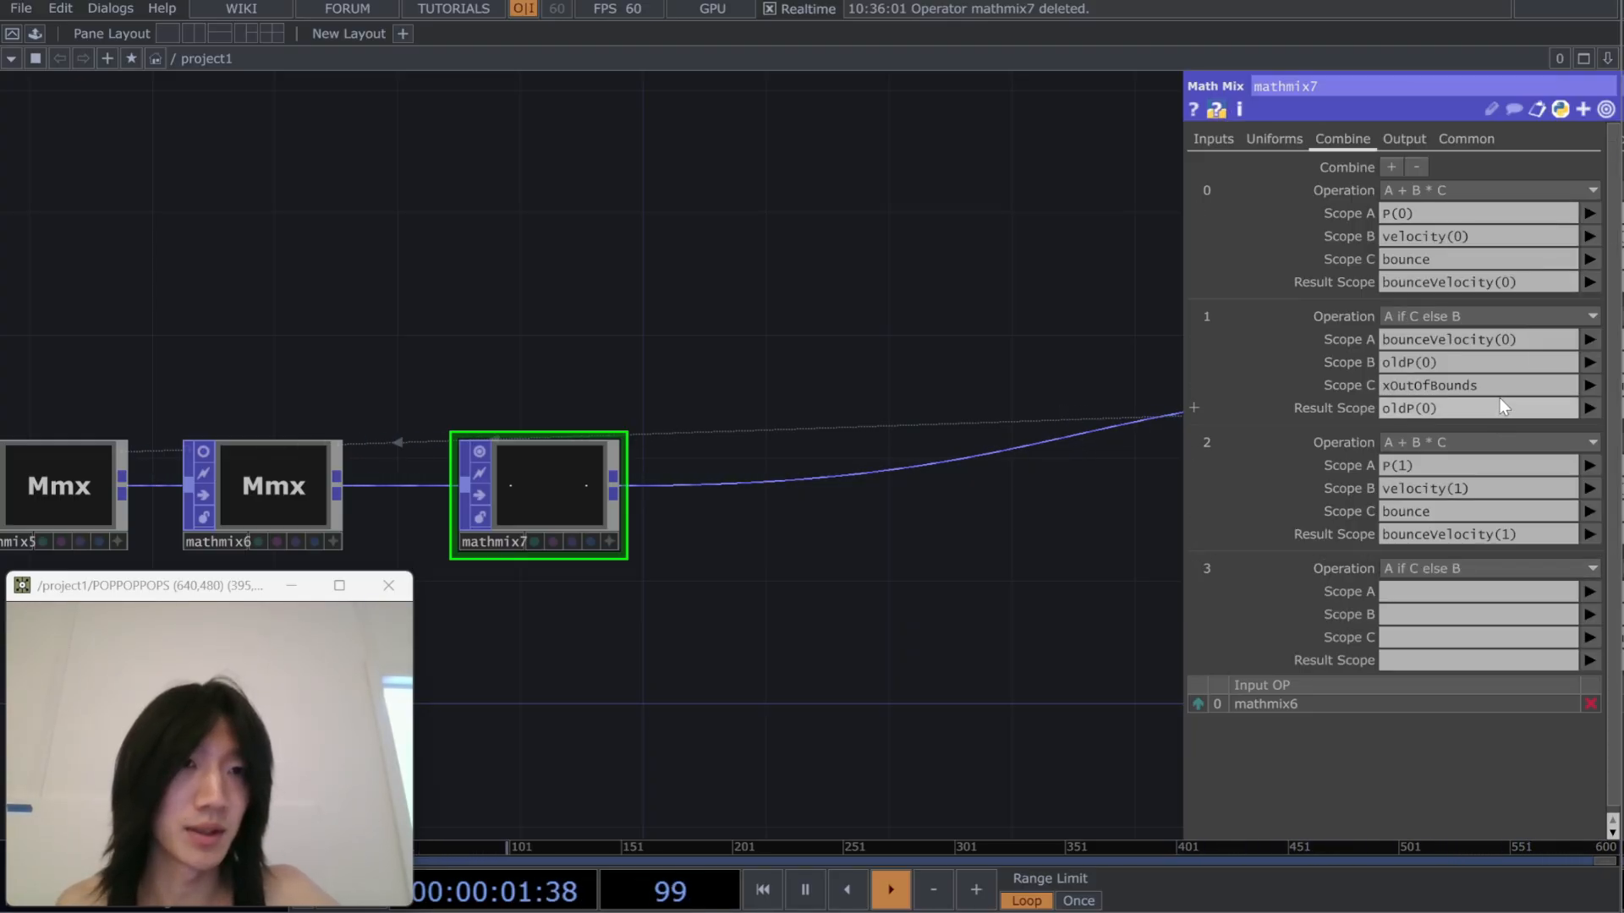
drag(1483, 391, 1382, 392)
key(ctrl+c)
click(1444, 641)
key(ctrl+v)
drag(1392, 640, 1356, 643)
text(y)
Copy oldP(0) from mathmix7's second operation into the fourth operation's Result Scope and change it to oldP(1)
drag(1439, 408, 1380, 407)
key(ctrl+c)
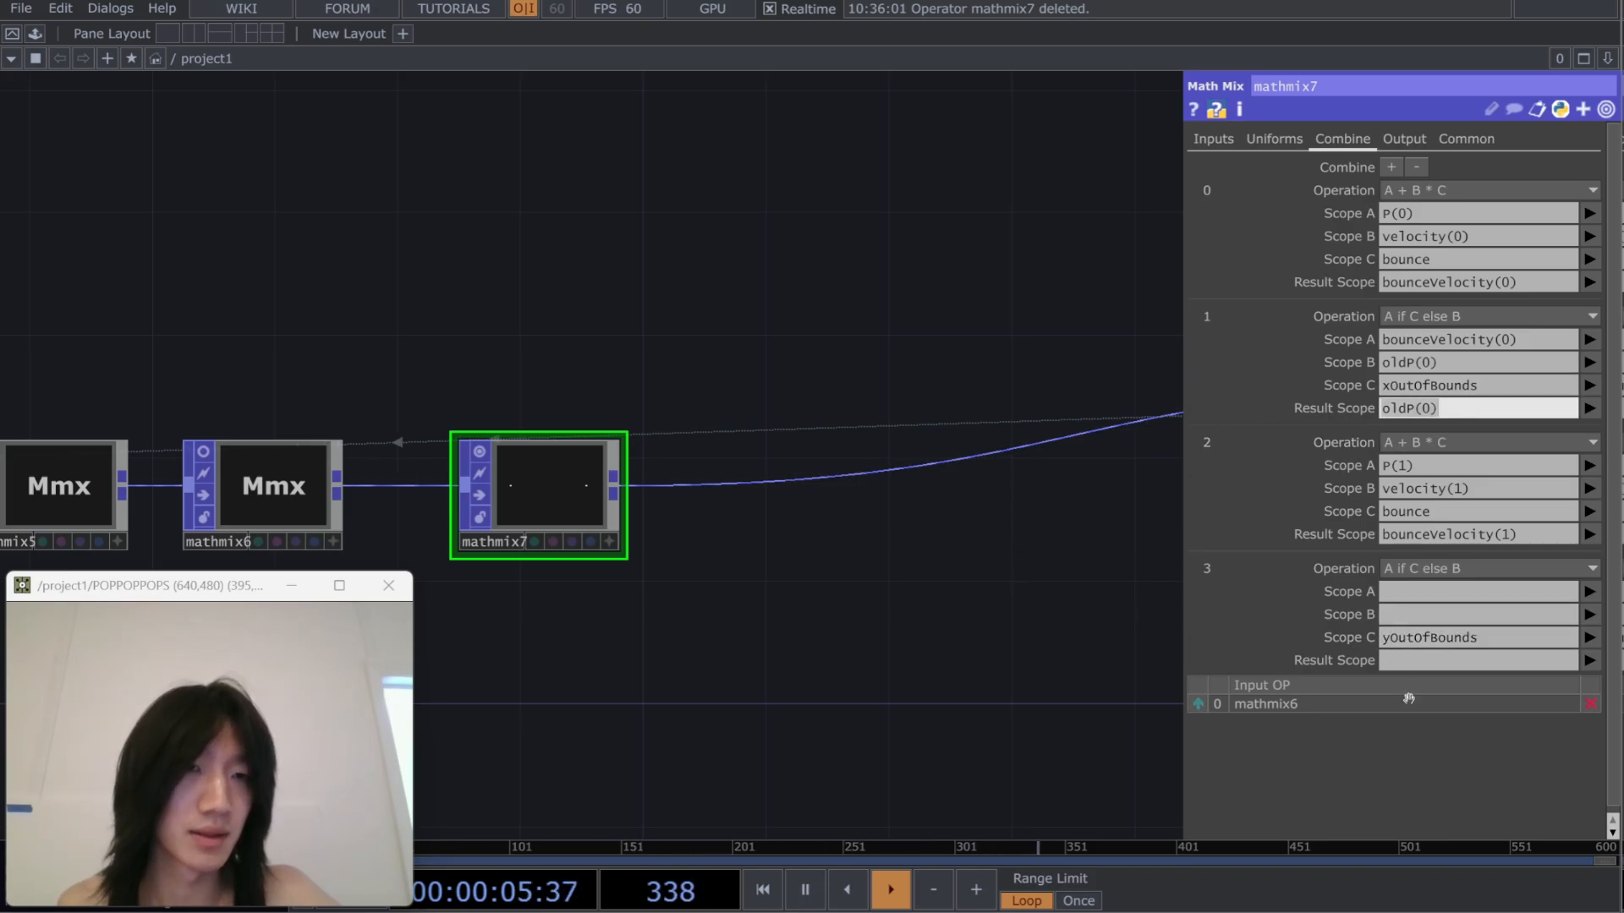
click(1438, 660)
key(ctrl+v)
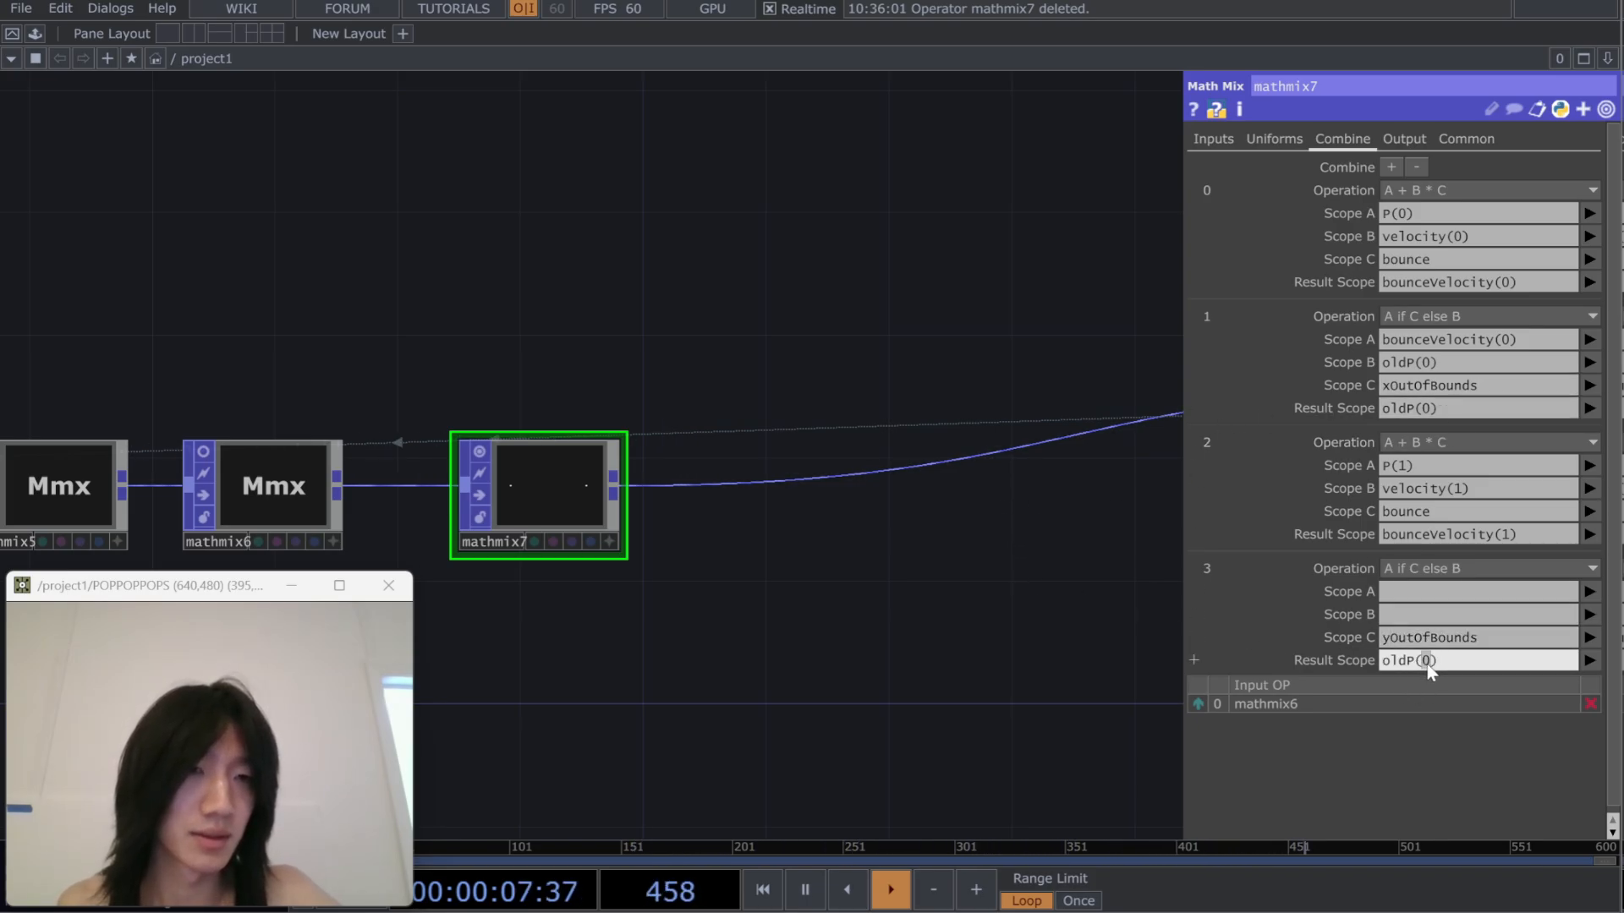
text(1)
click(1081, 552)
Copy the second operation's Scope B into the fourth operation's Scope B and change it to oldP(1)
drag(1461, 365, 1340, 372)
key(ctrl+c)
click(1428, 611)
key(ctrl+v)
click(1429, 611)
key(BackSpace)
text(1)
click(1094, 546)
Copy bounceVelocity(0) from the second operation into the fourth operation's Scope A and change it to bounceVelocity(1)
drag(1536, 343, 1119, 345)
key(ctrl+c)
click(1437, 591)
key(ctrl+v)
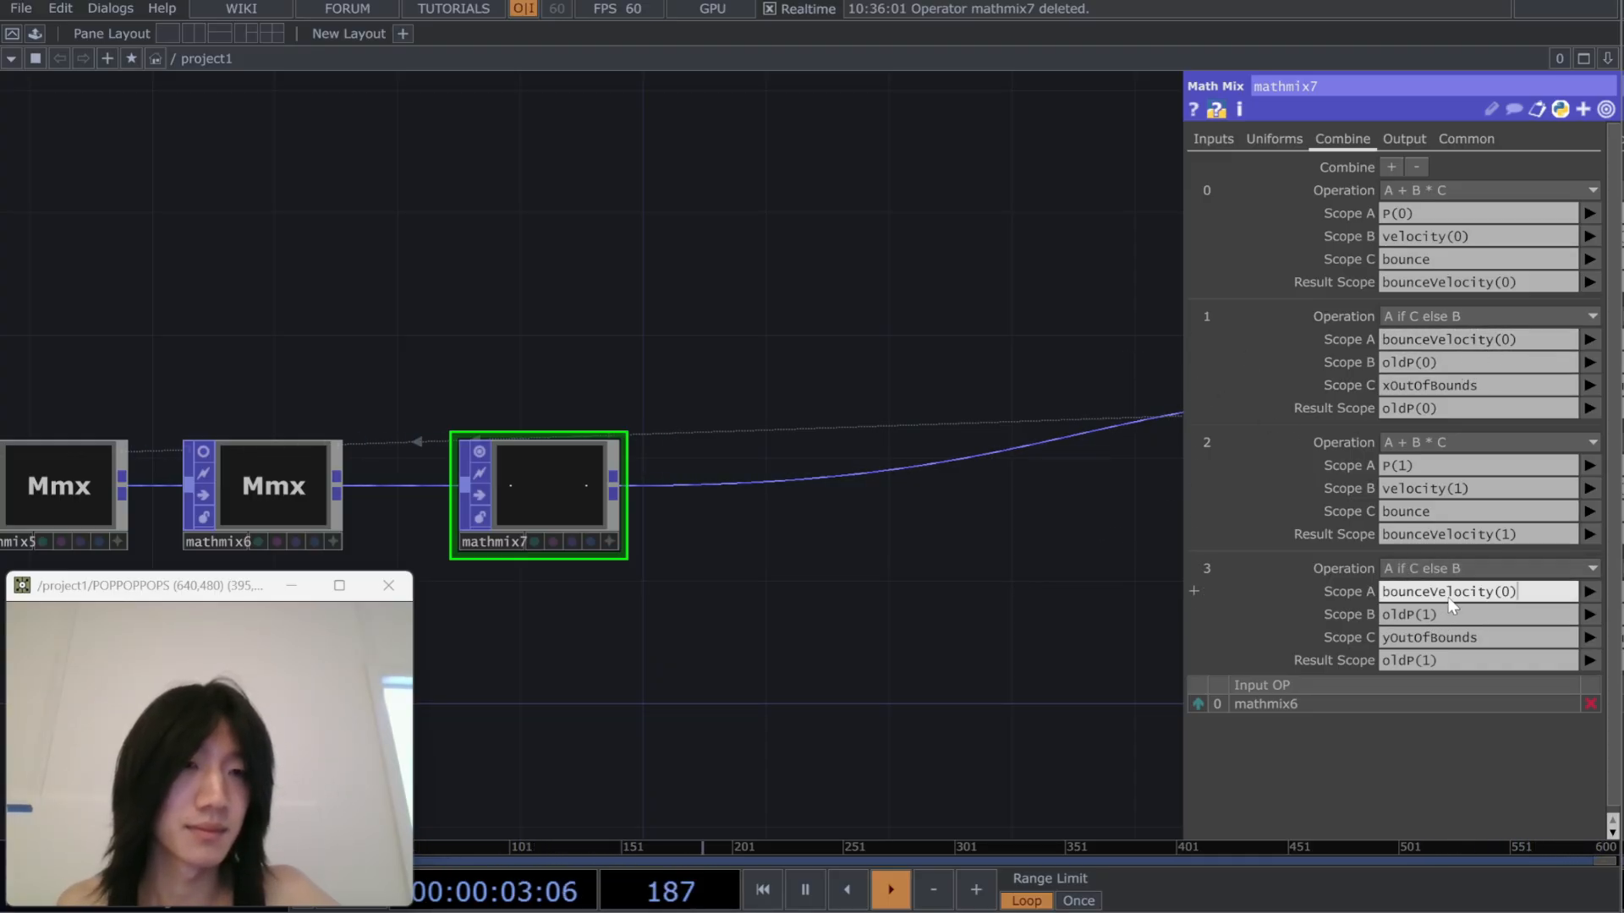
click(1506, 591)
key(BackSpace)
text(1)
click(934, 492)
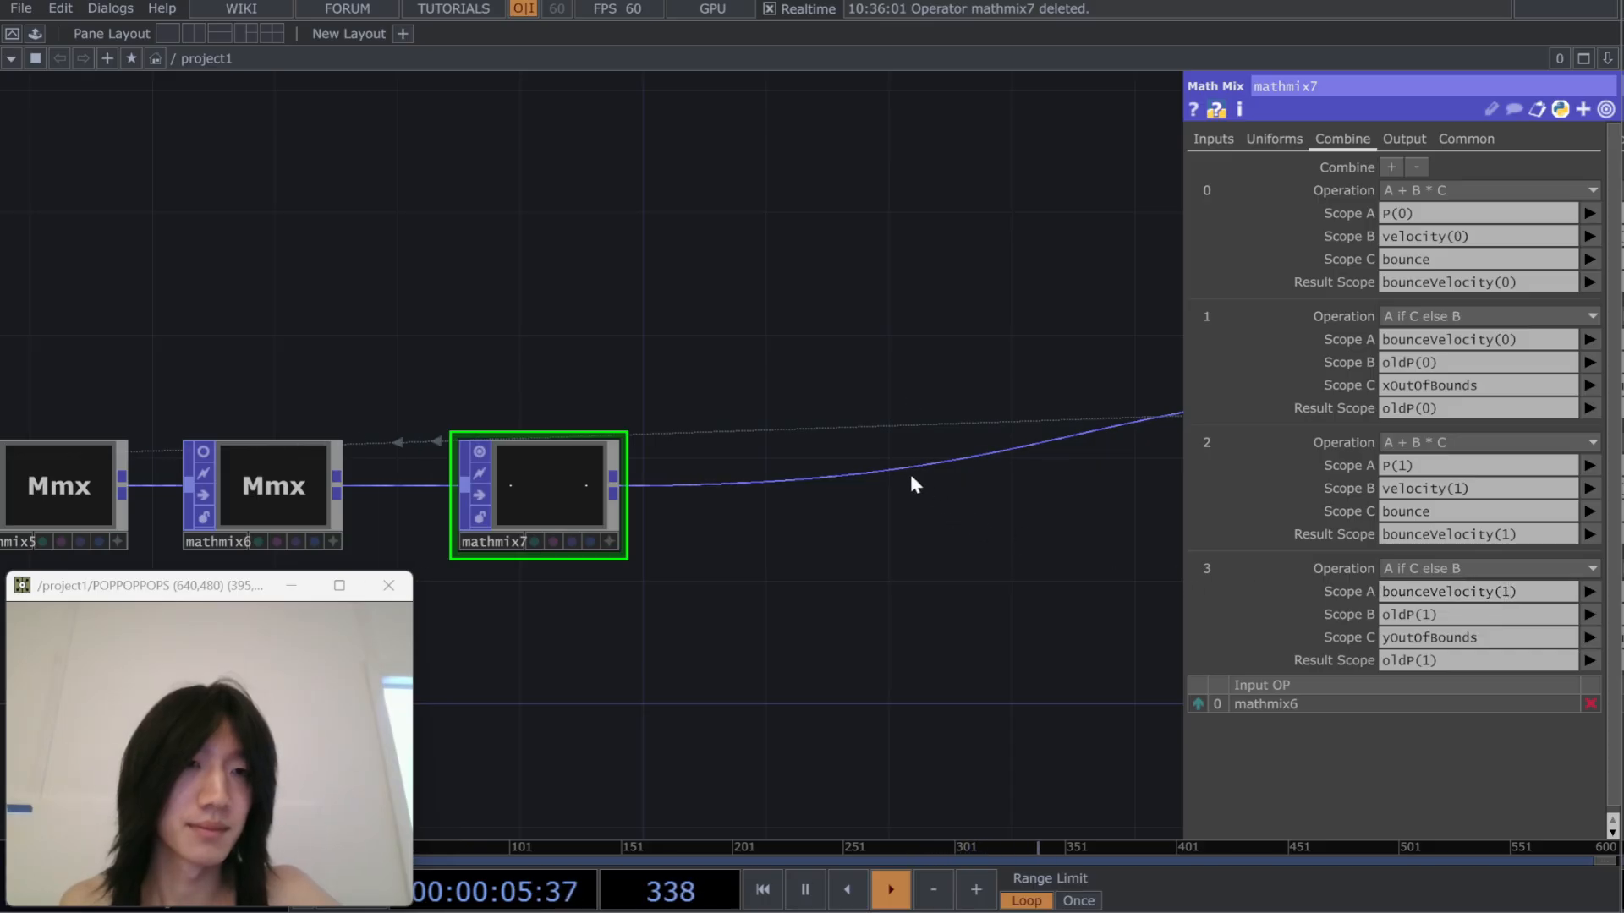
Delete the popto2 and transpose2 operators and turn off the viewer of the end null
scroll(923, 485, down, 3)
scroll(976, 551, down, 1)
drag(1033, 531, 657, 552)
scroll(1006, 543, down, 1)
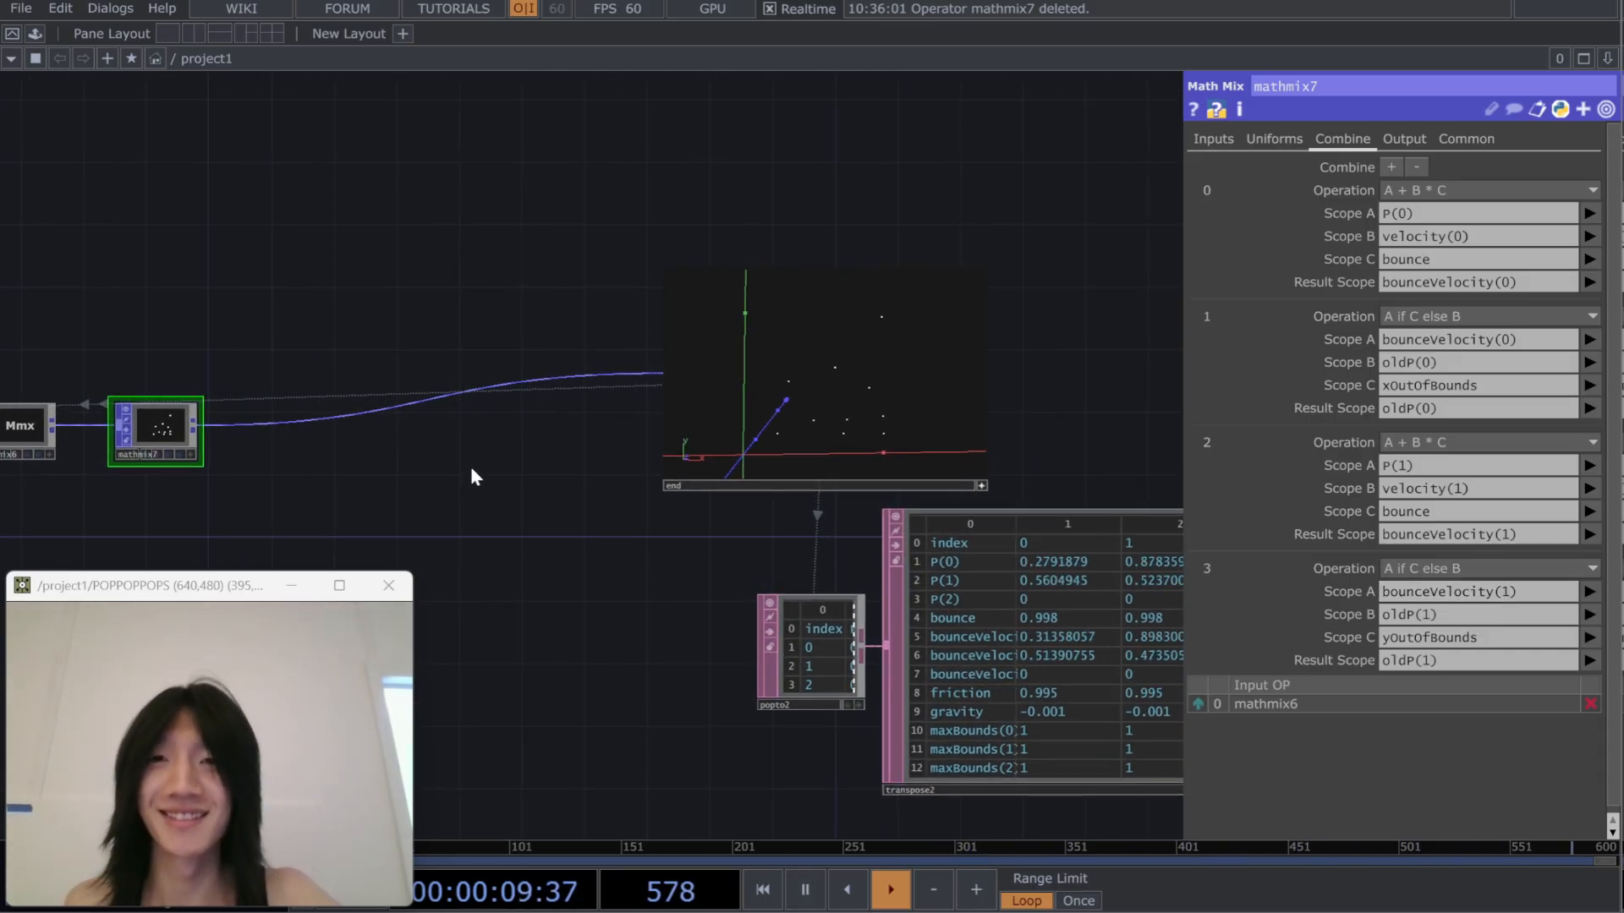
scroll(508, 472, up, 2)
drag(564, 472, 389, 517)
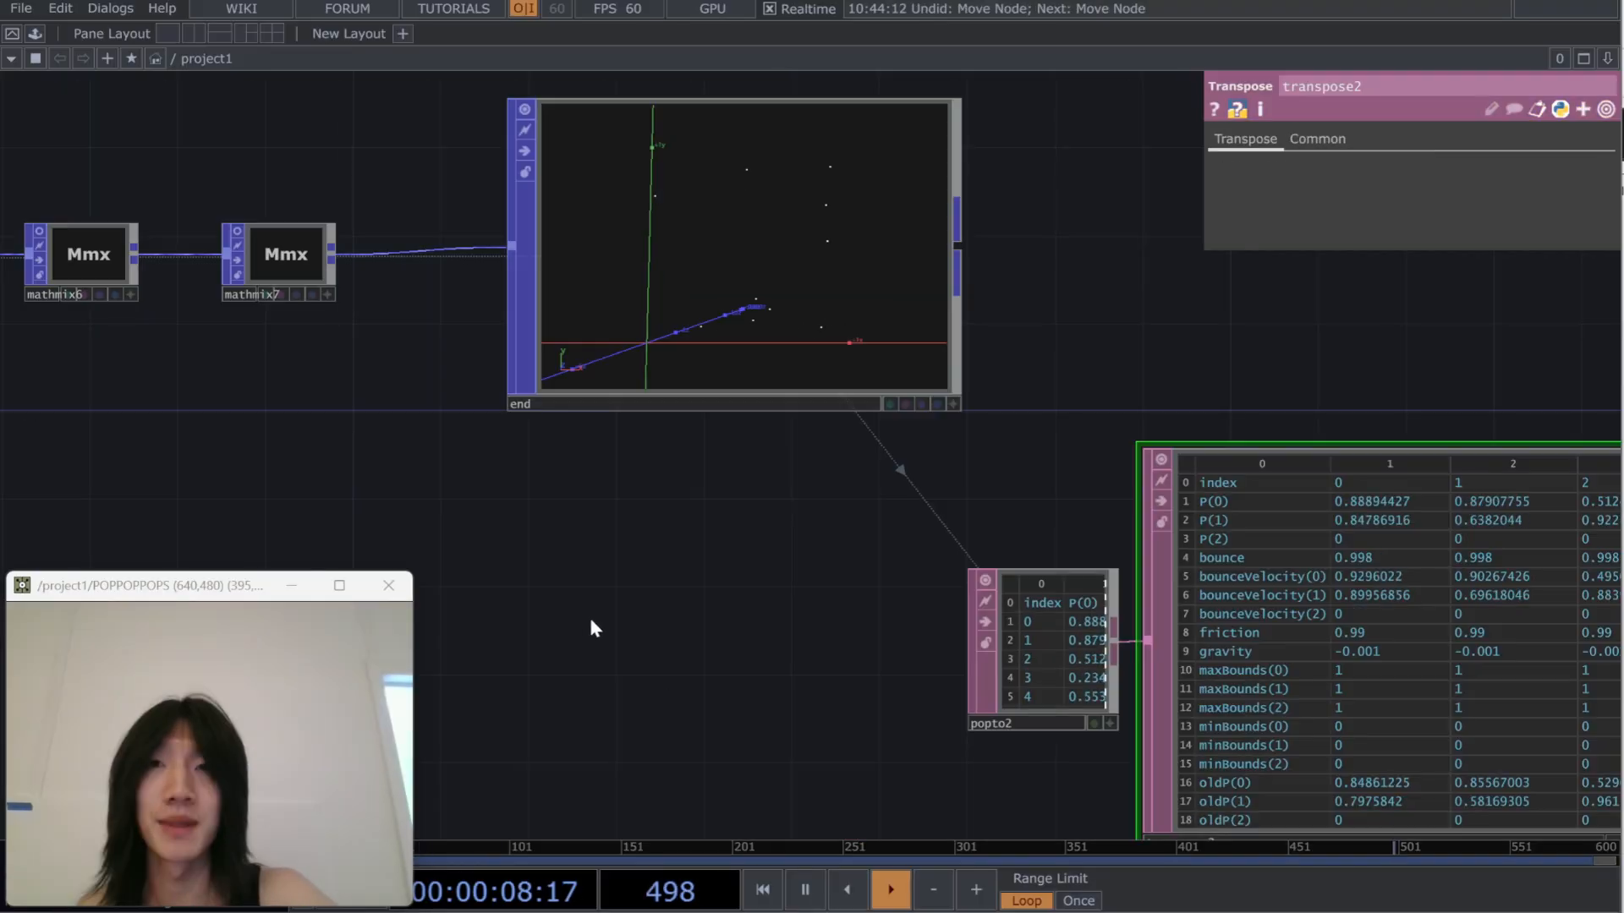
scroll(761, 602, down, 2)
drag(858, 424, 1386, 818)
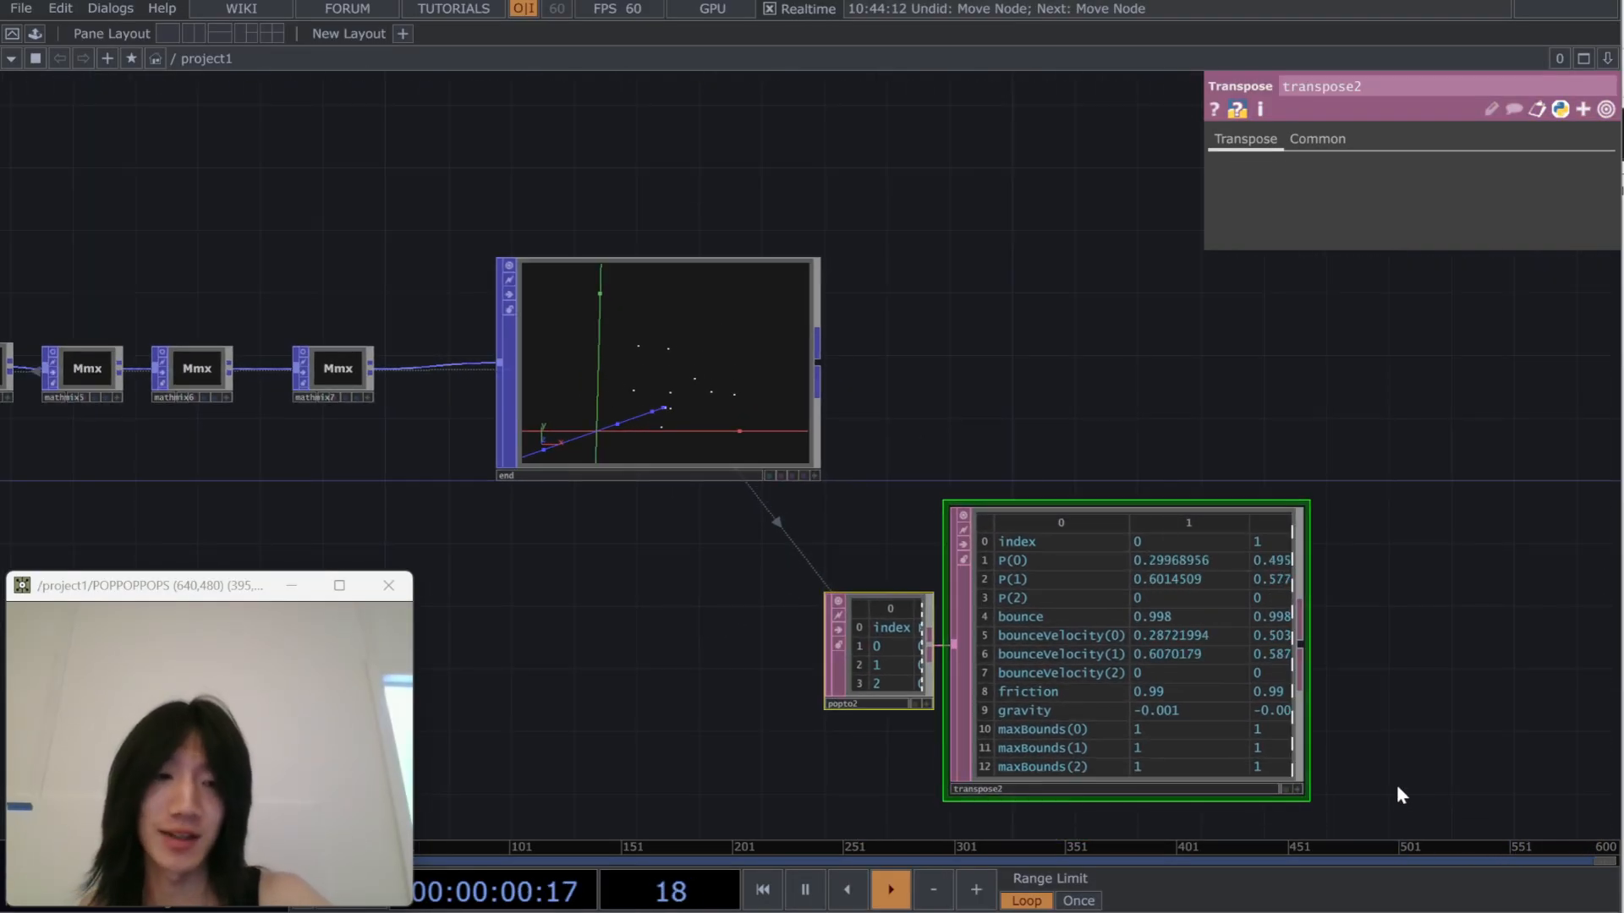
key(Delete)
click(508, 265)
Connect a Trail POP to the output of the end null and set its Trail Length to 0.3 seconds
scroll(646, 588, up, 2)
drag(646, 589, 528, 648)
scroll(550, 664, up, 1)
scroll(582, 686, down, 2)
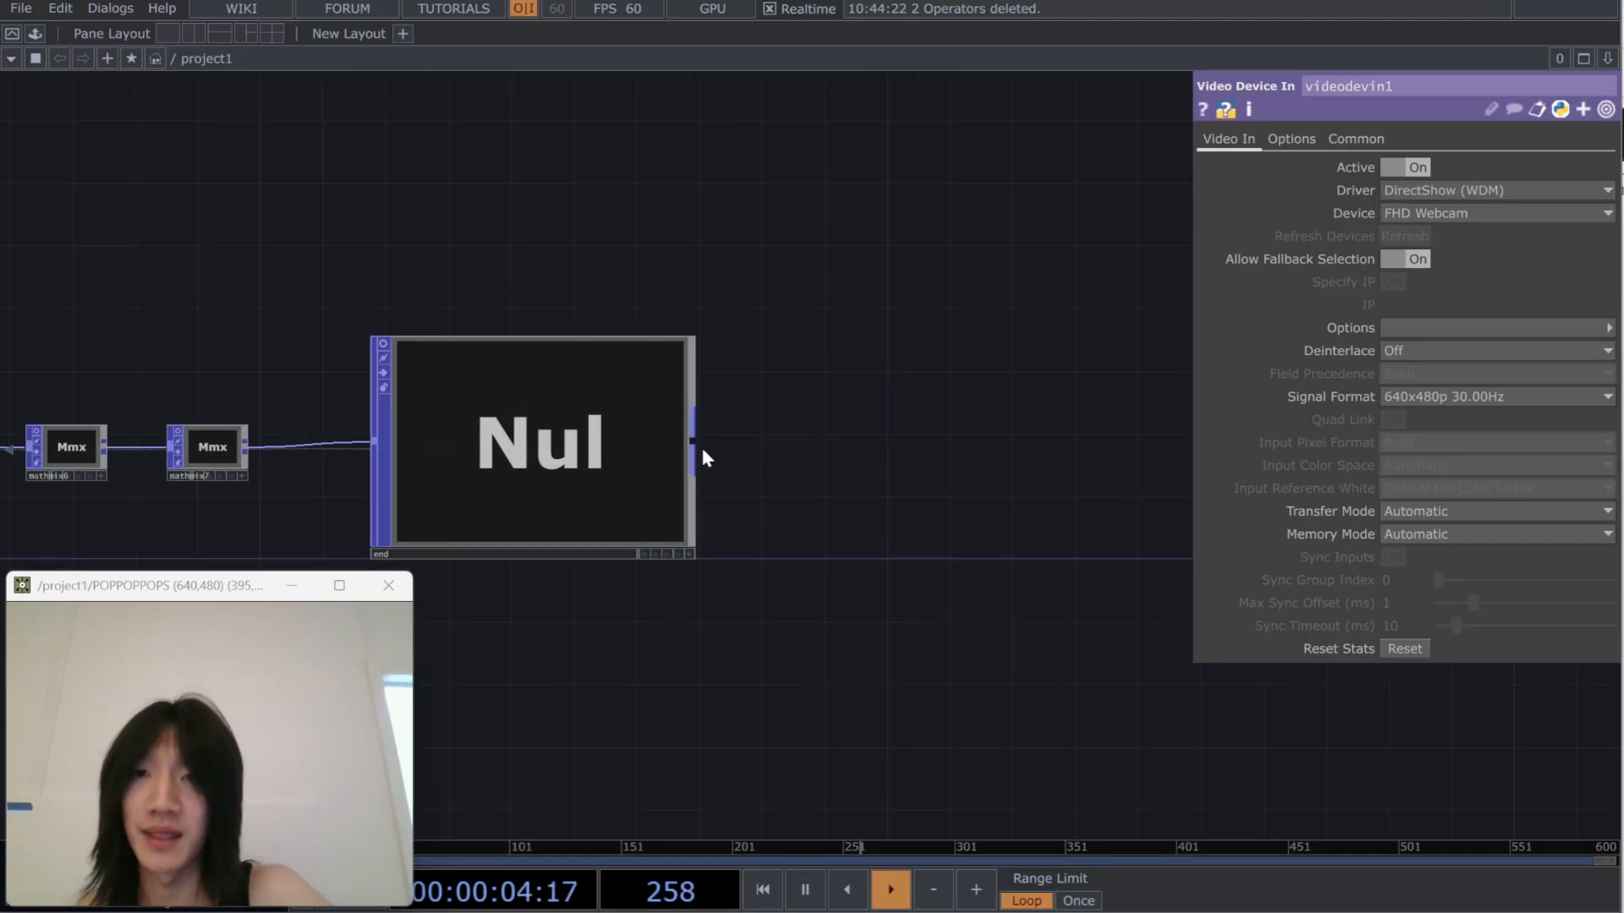
click(698, 457)
click(816, 452)
text(tra)
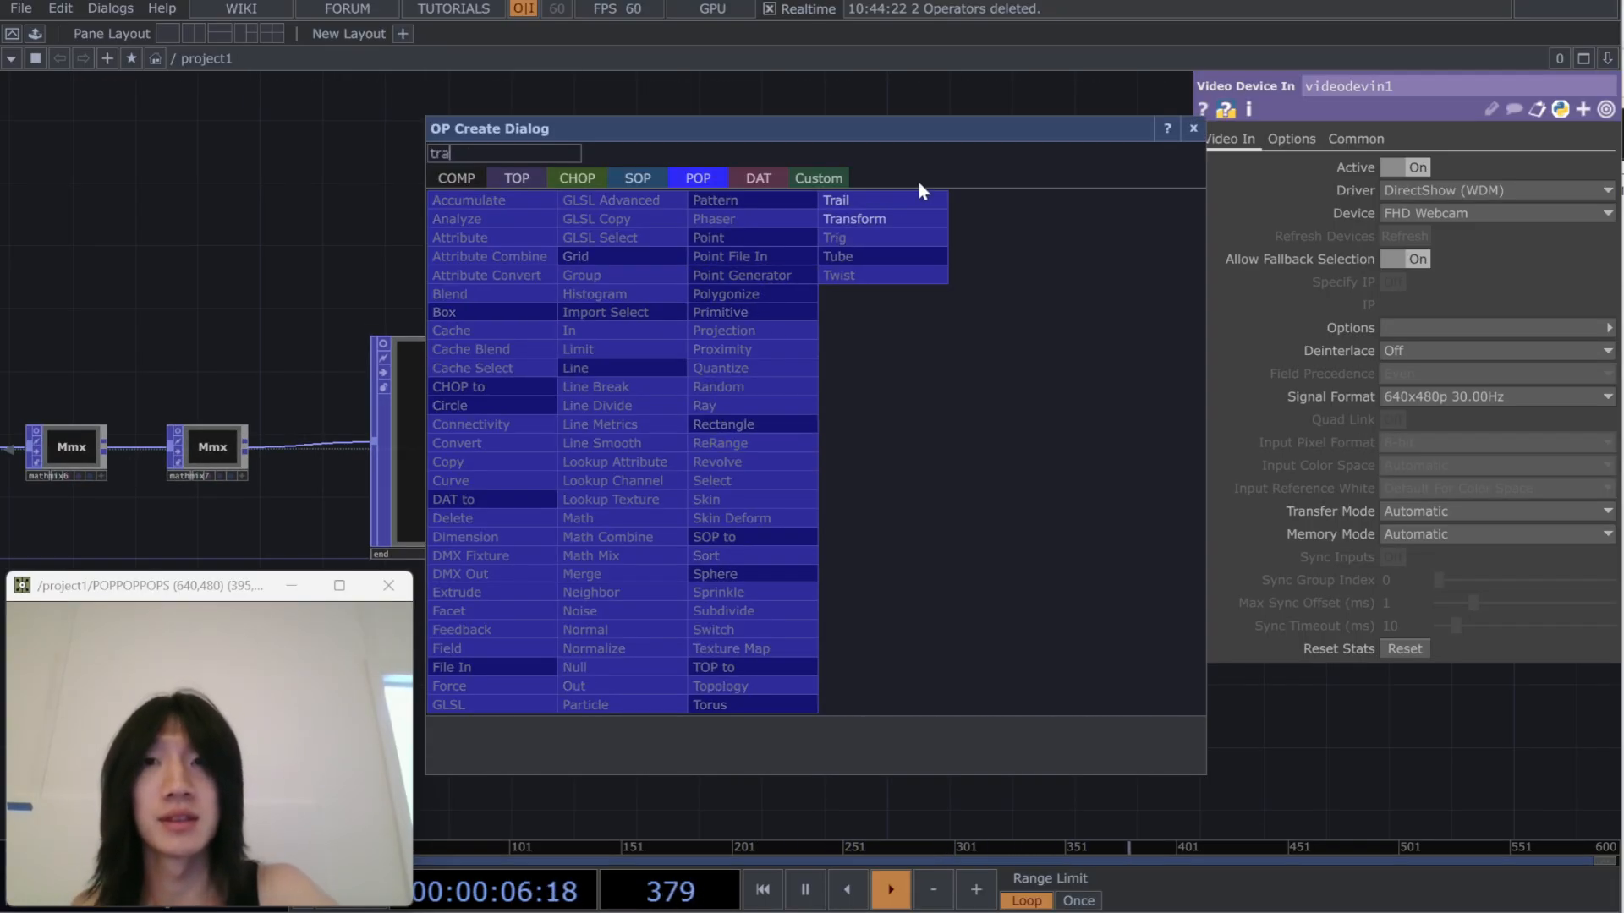
key(Return)
click(890, 454)
scroll(899, 453, up, 2)
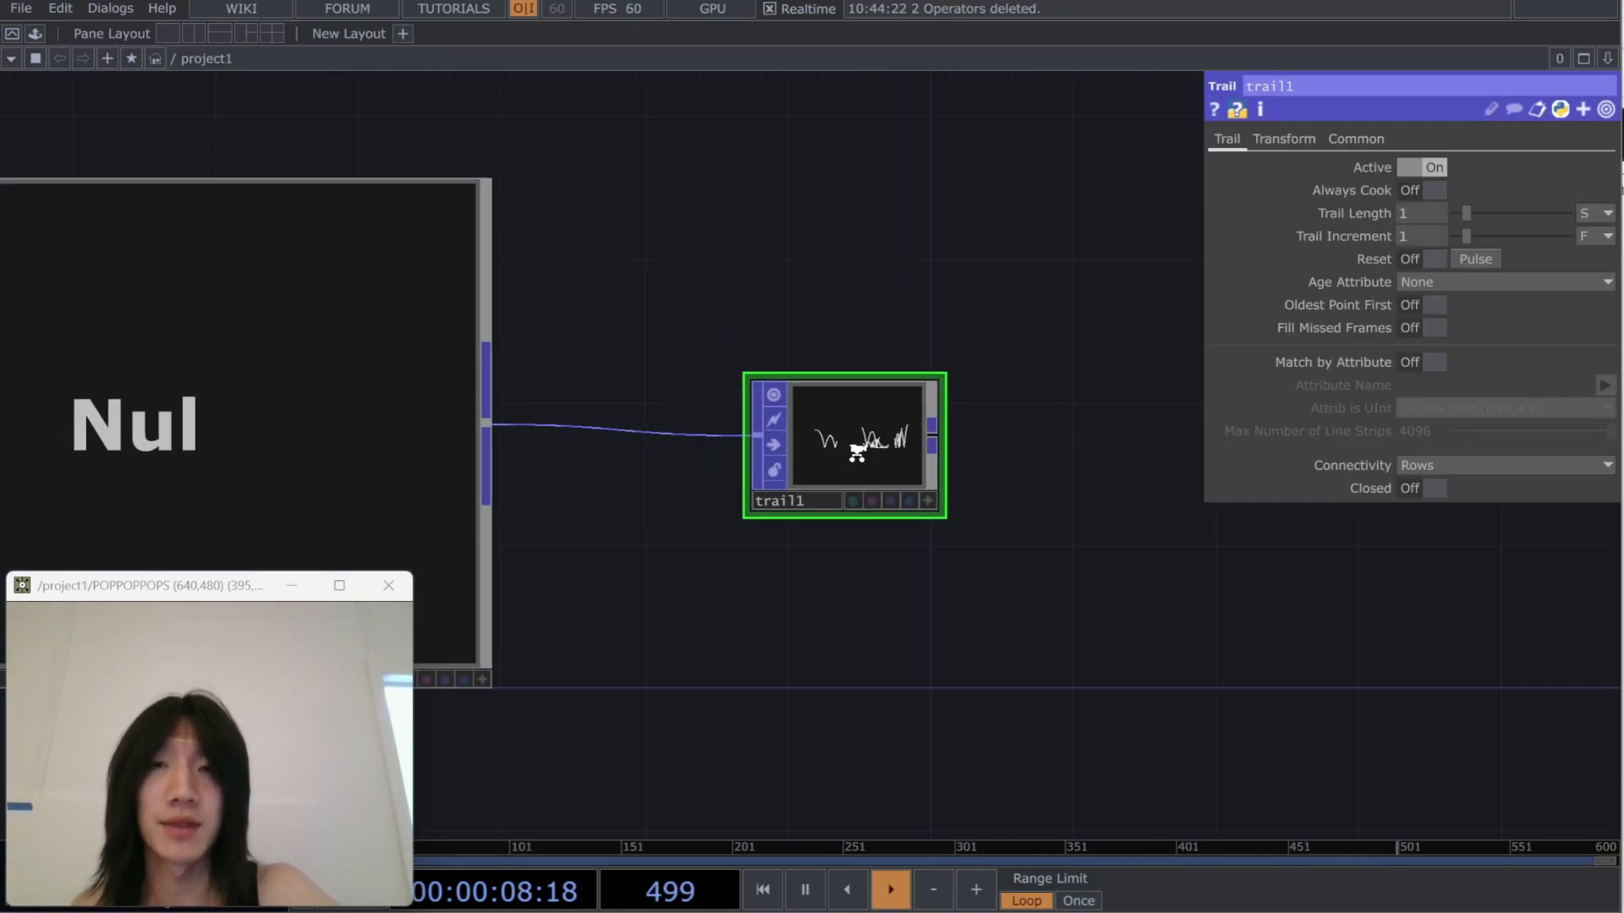
scroll(856, 454, up, 1)
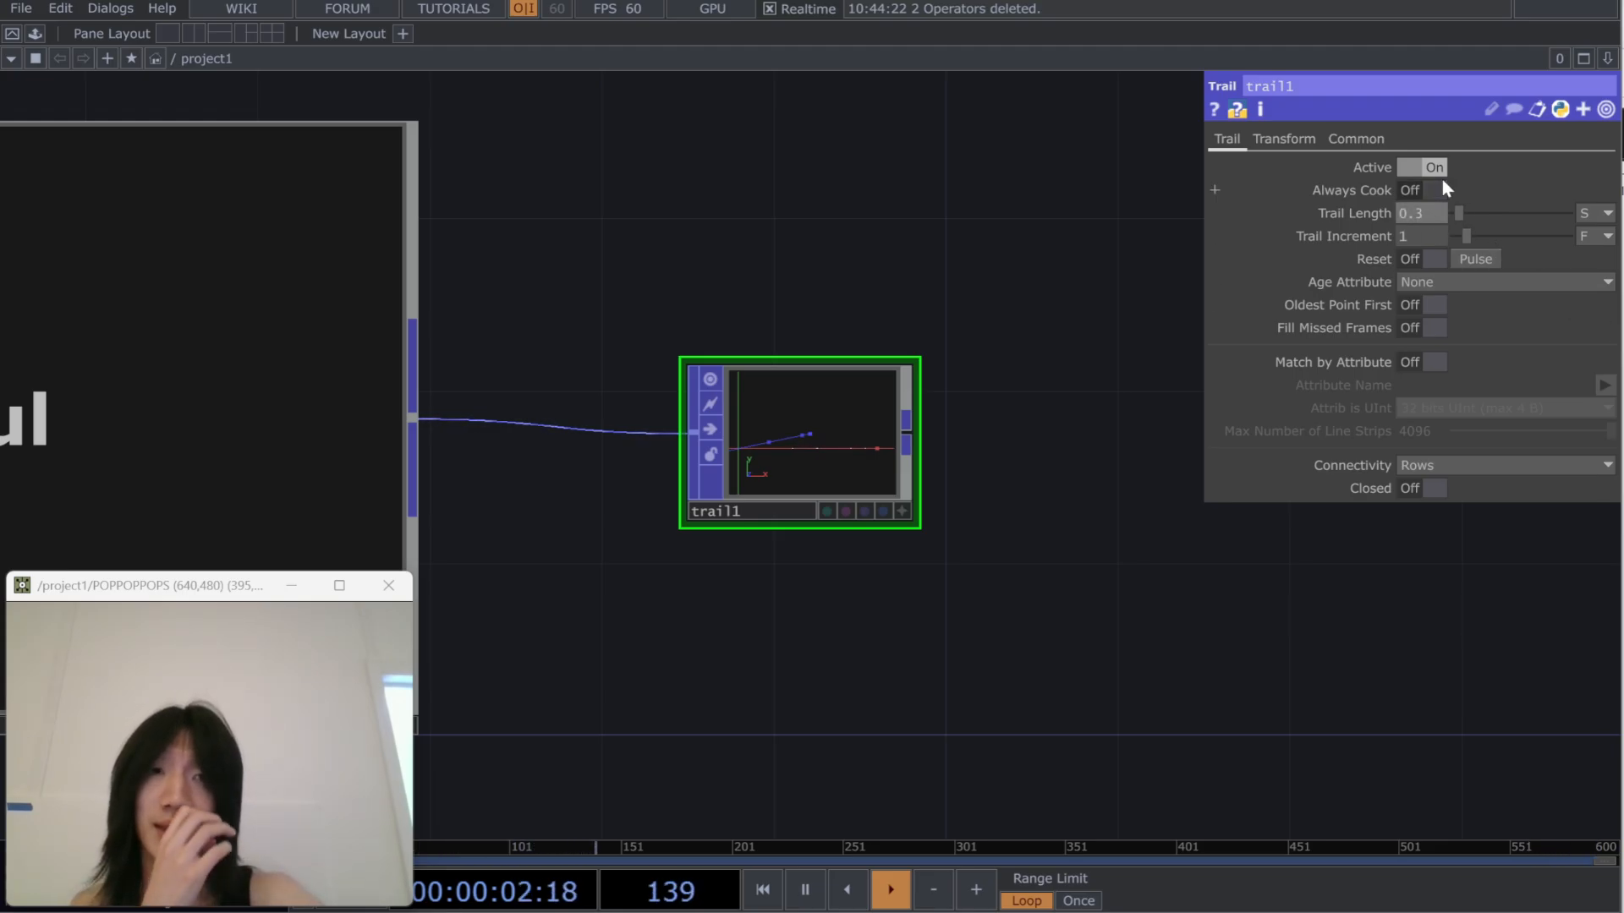
Link keyboardin1's k1 channel to the Reset Pulse parameter of trail1
scroll(1137, 554, down, 10)
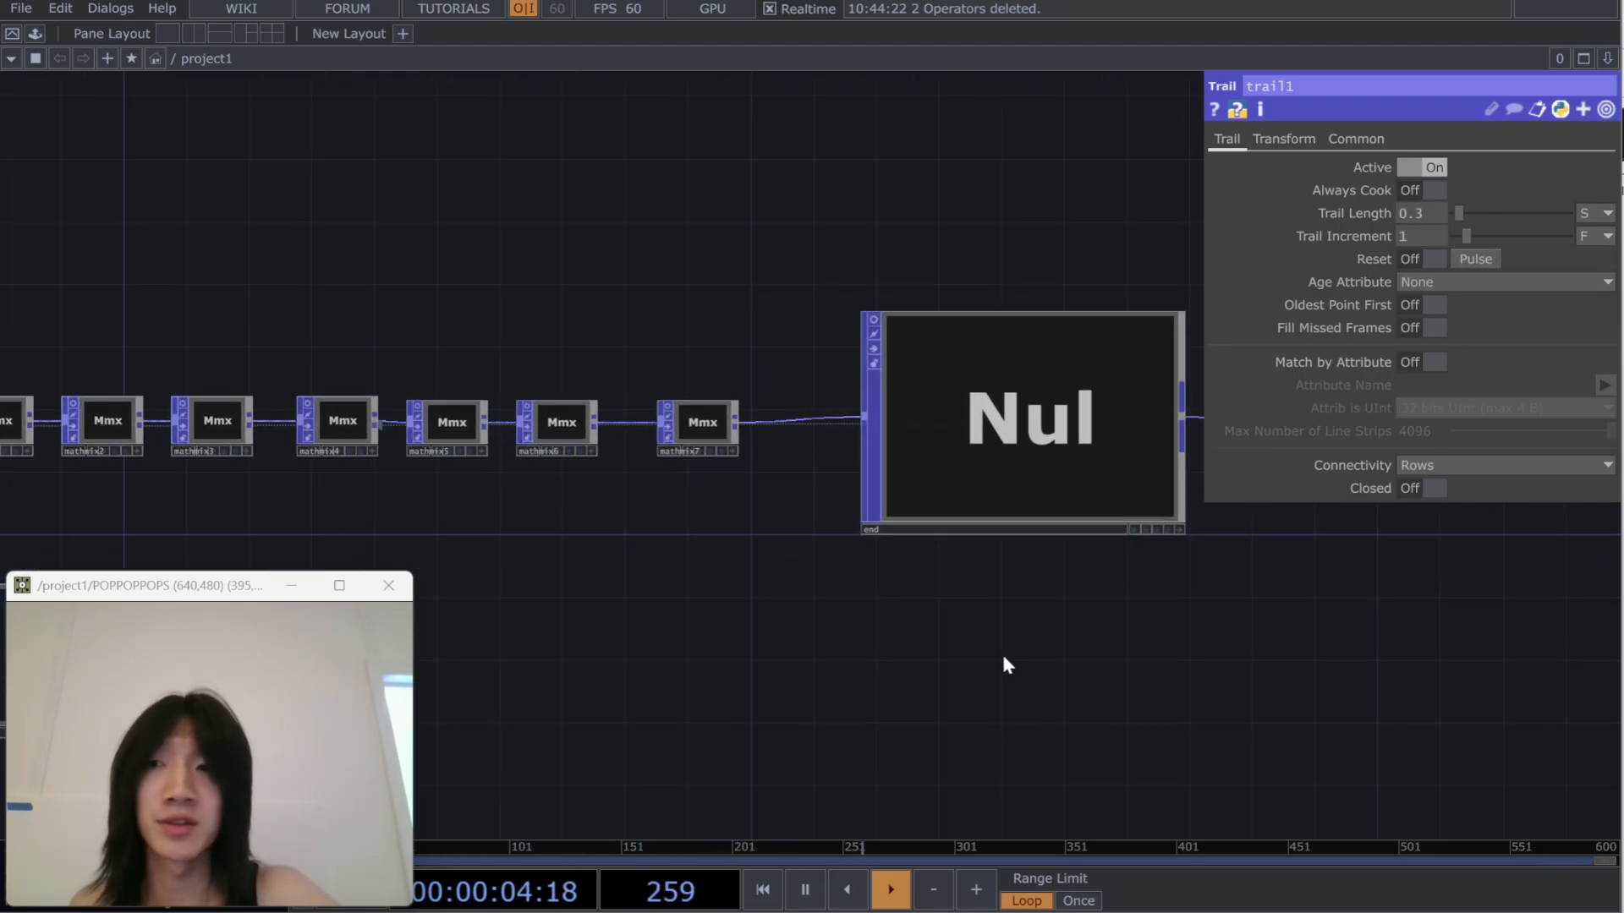
scroll(347, 496, up, 4)
click(441, 458)
drag(377, 411, 1473, 259)
click(1468, 251)
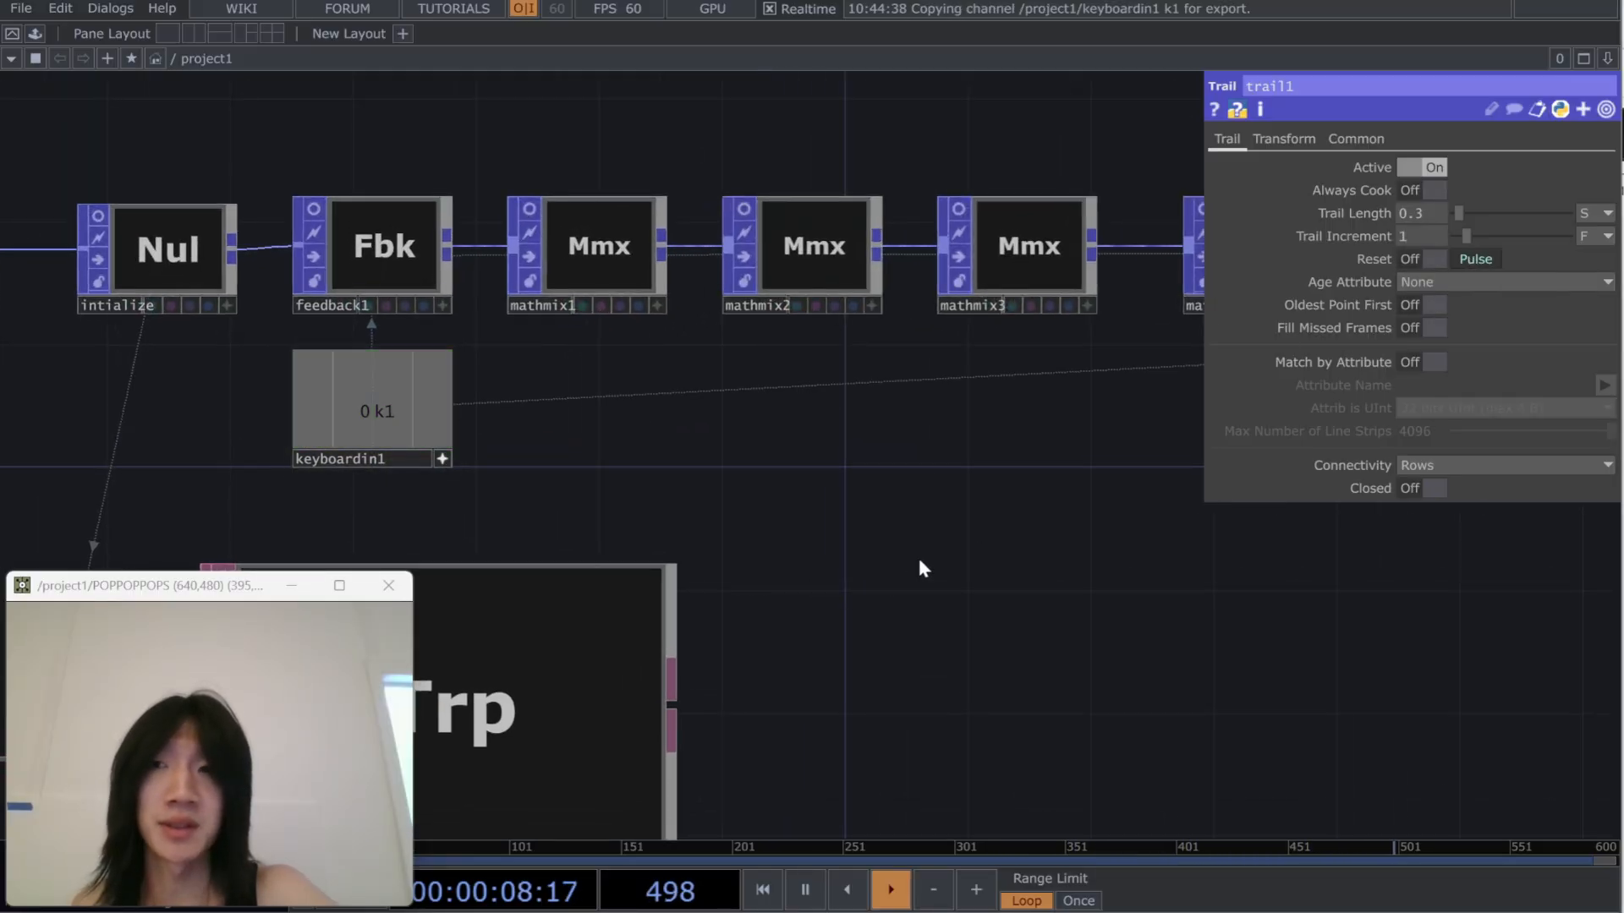
Examine the bouncing particle trails in the viewer of trail1
scroll(924, 568, down, 4)
drag(987, 630, 507, 676)
drag(1479, 640, 732, 663)
scroll(708, 583, up, 5)
drag(707, 579, 778, 586)
scroll(650, 560, up, 1)
drag(828, 497, 702, 607)
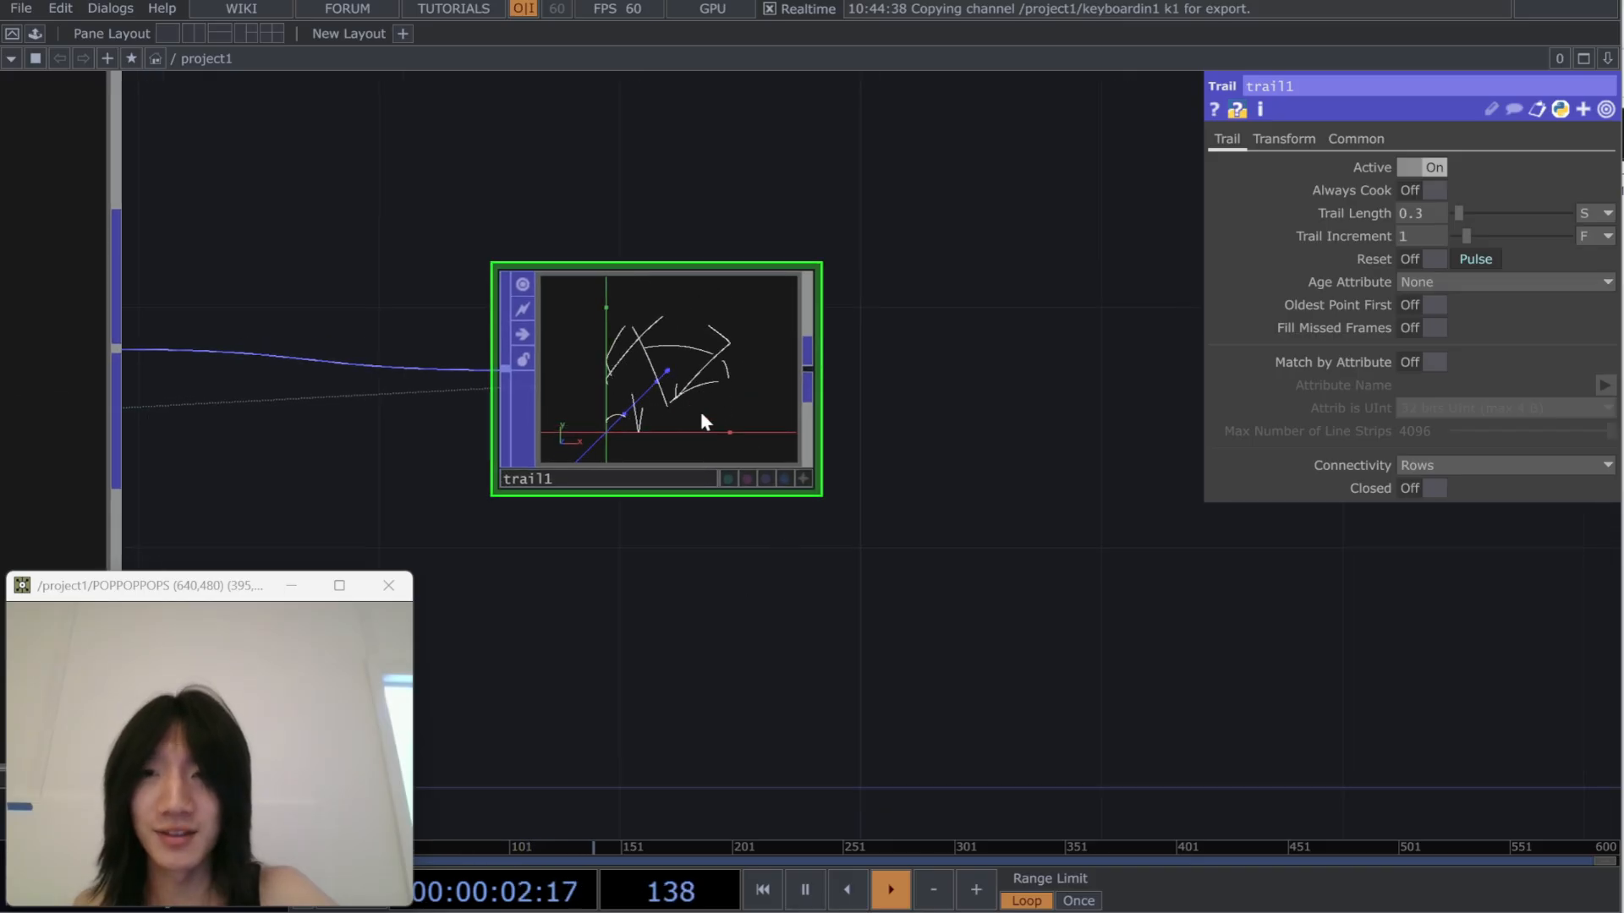
drag(961, 461, 888, 509)
Connect a Geometry COMP to the output of trail1
scroll(852, 472, down, 2)
click(766, 446)
click(978, 440)
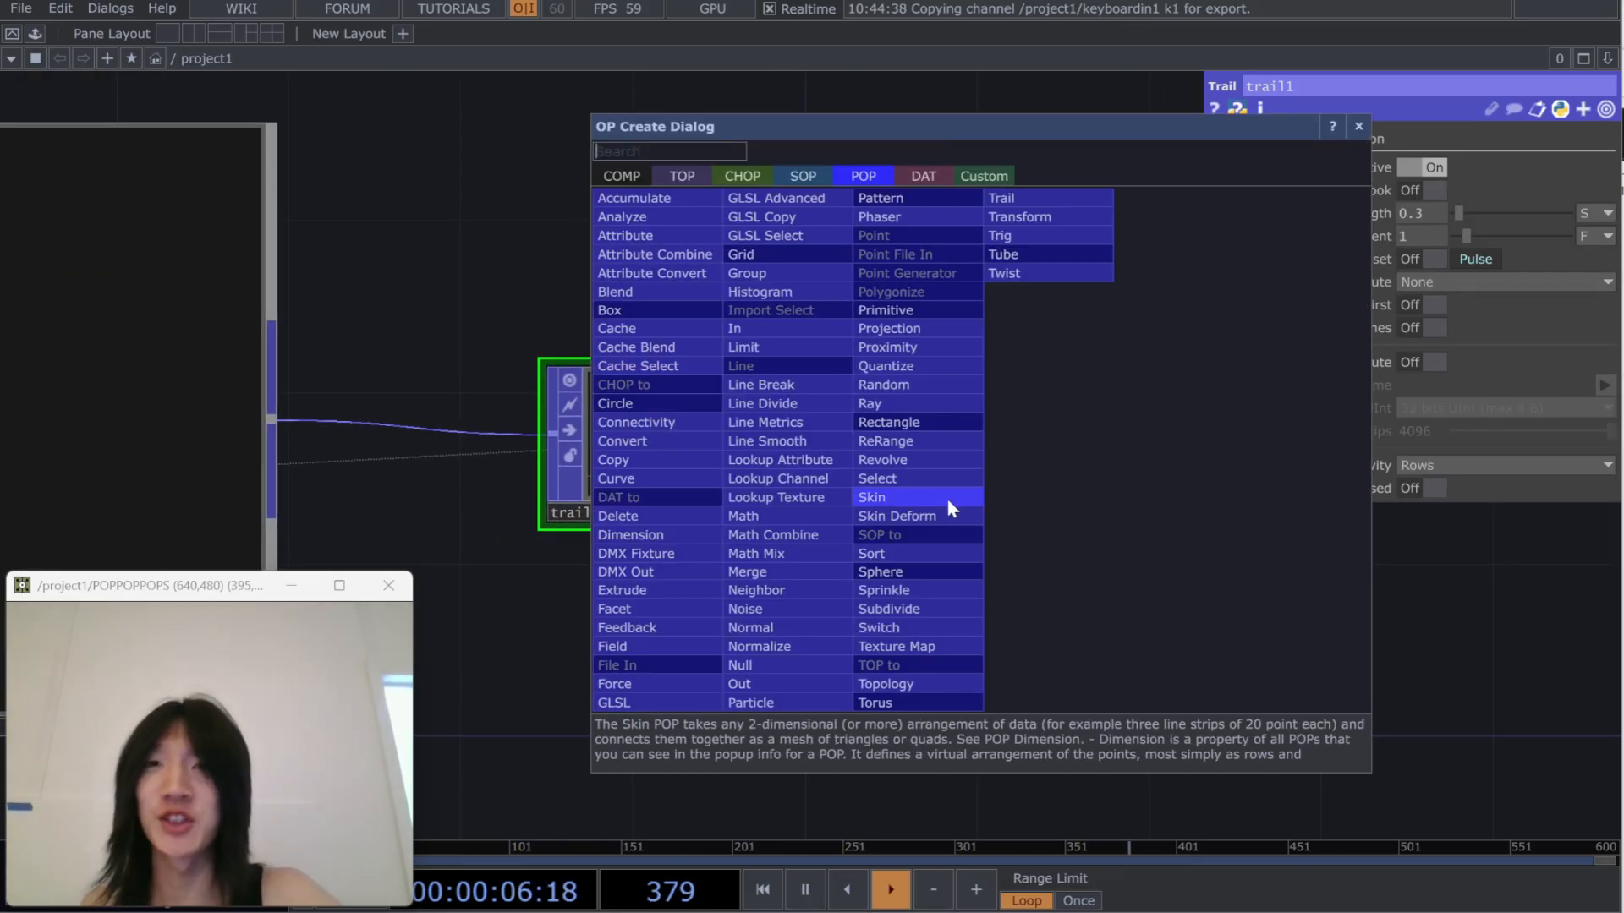
click(651, 175)
click(634, 328)
click(982, 424)
drag(1017, 680, 678, 647)
scroll(837, 652, down, 3)
click(885, 661)
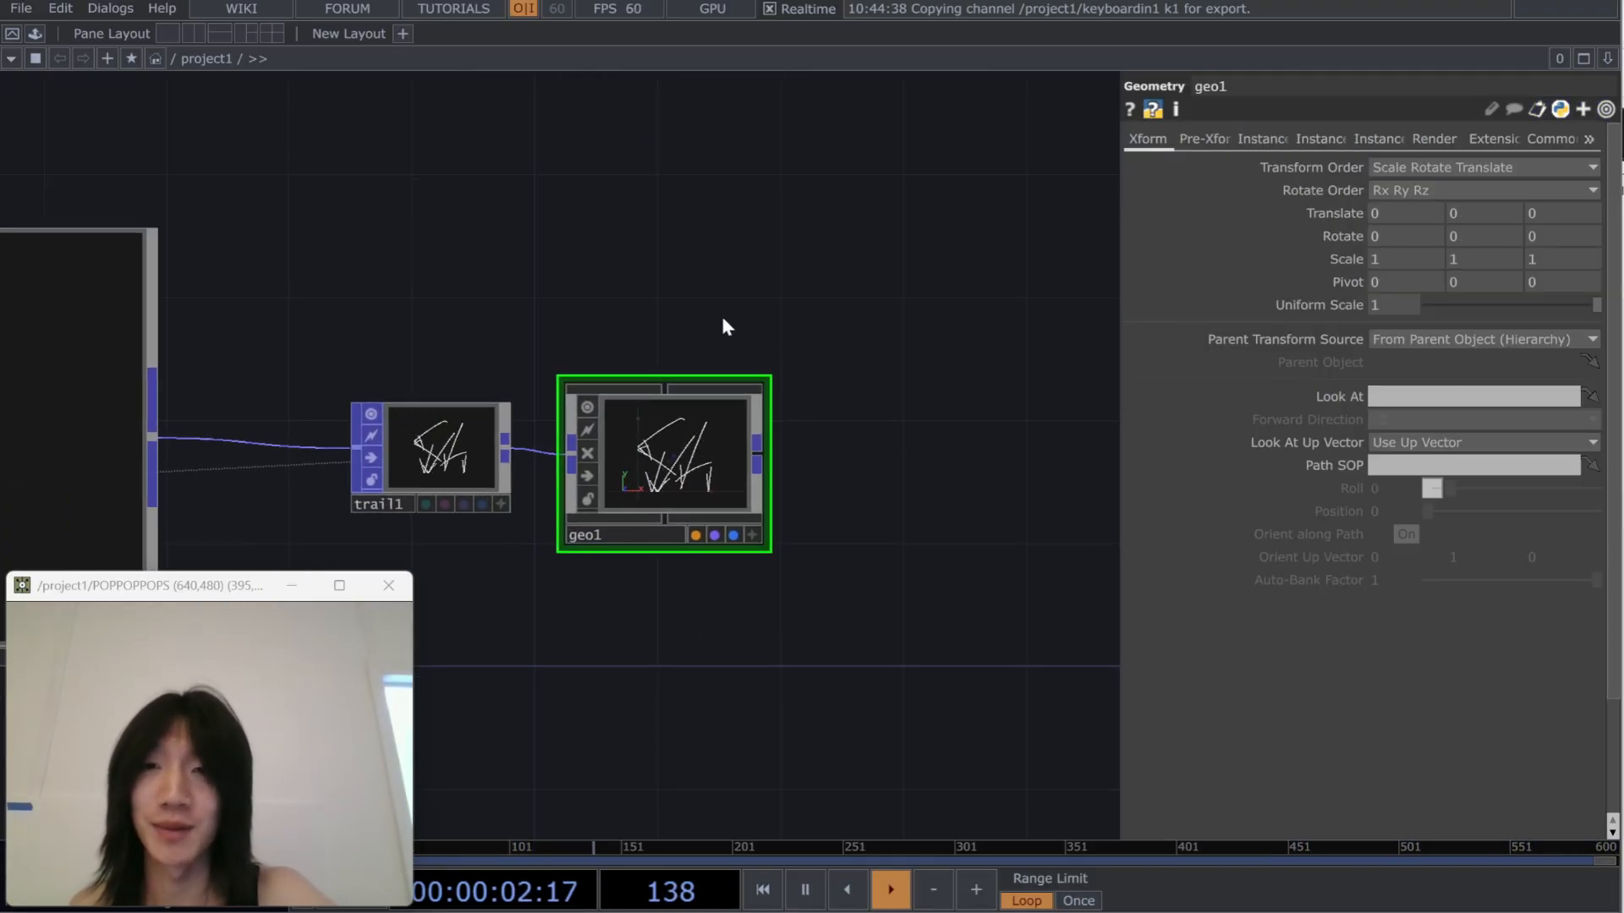
Add a Camera COMP above geo1 and a Constant MAT below it as its material
key(Tab)
click(398, 142)
click(657, 262)
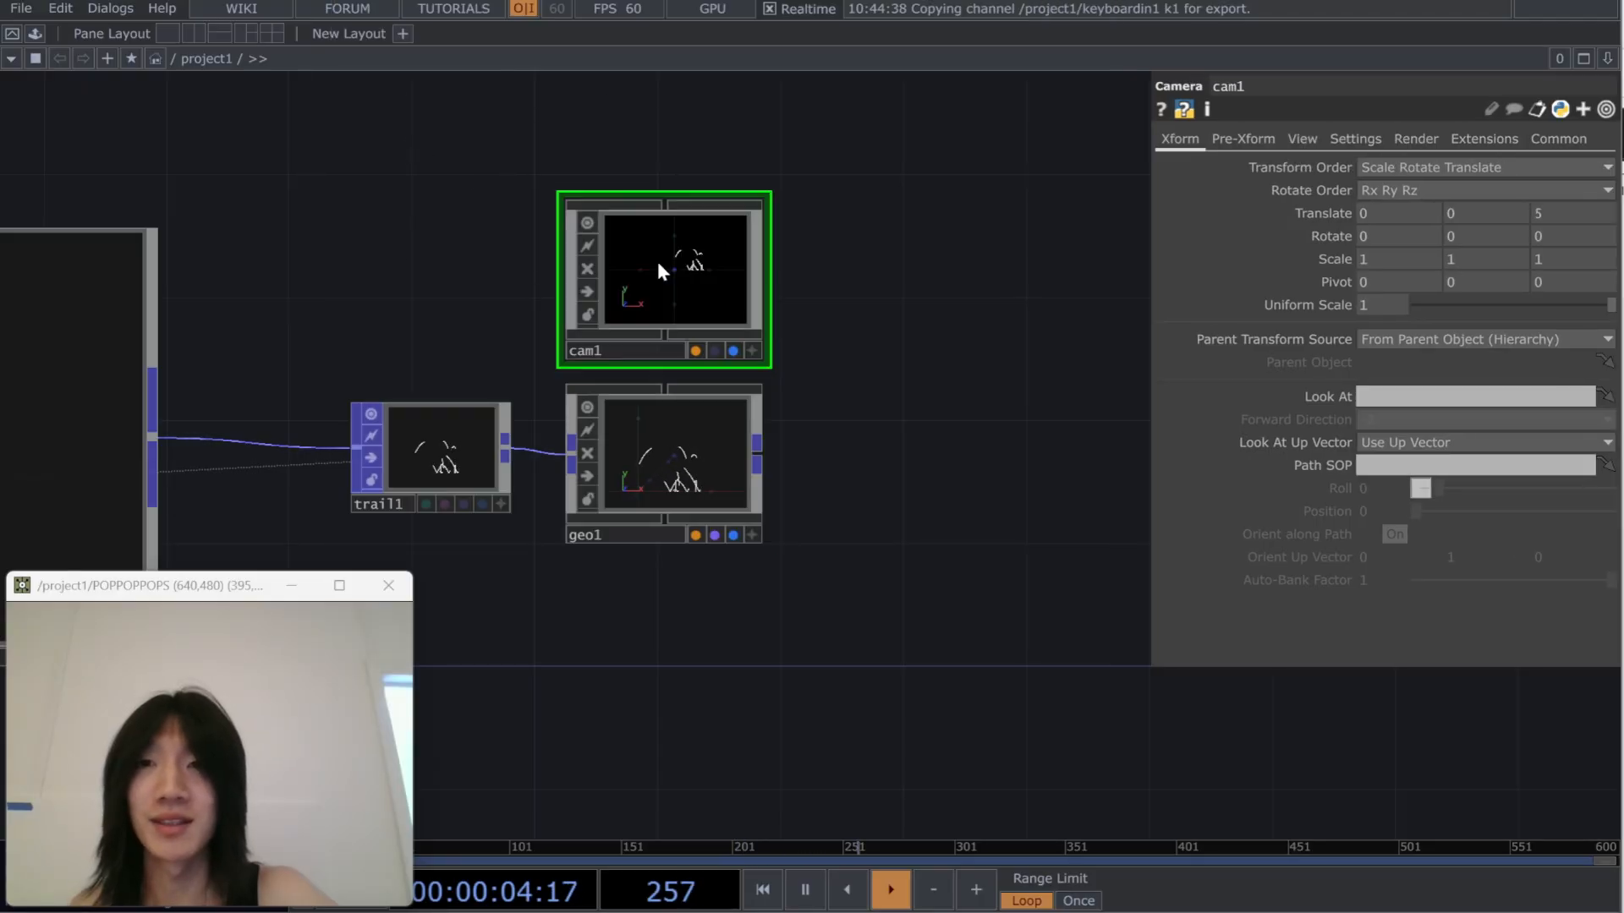
key(Tab)
click(647, 319)
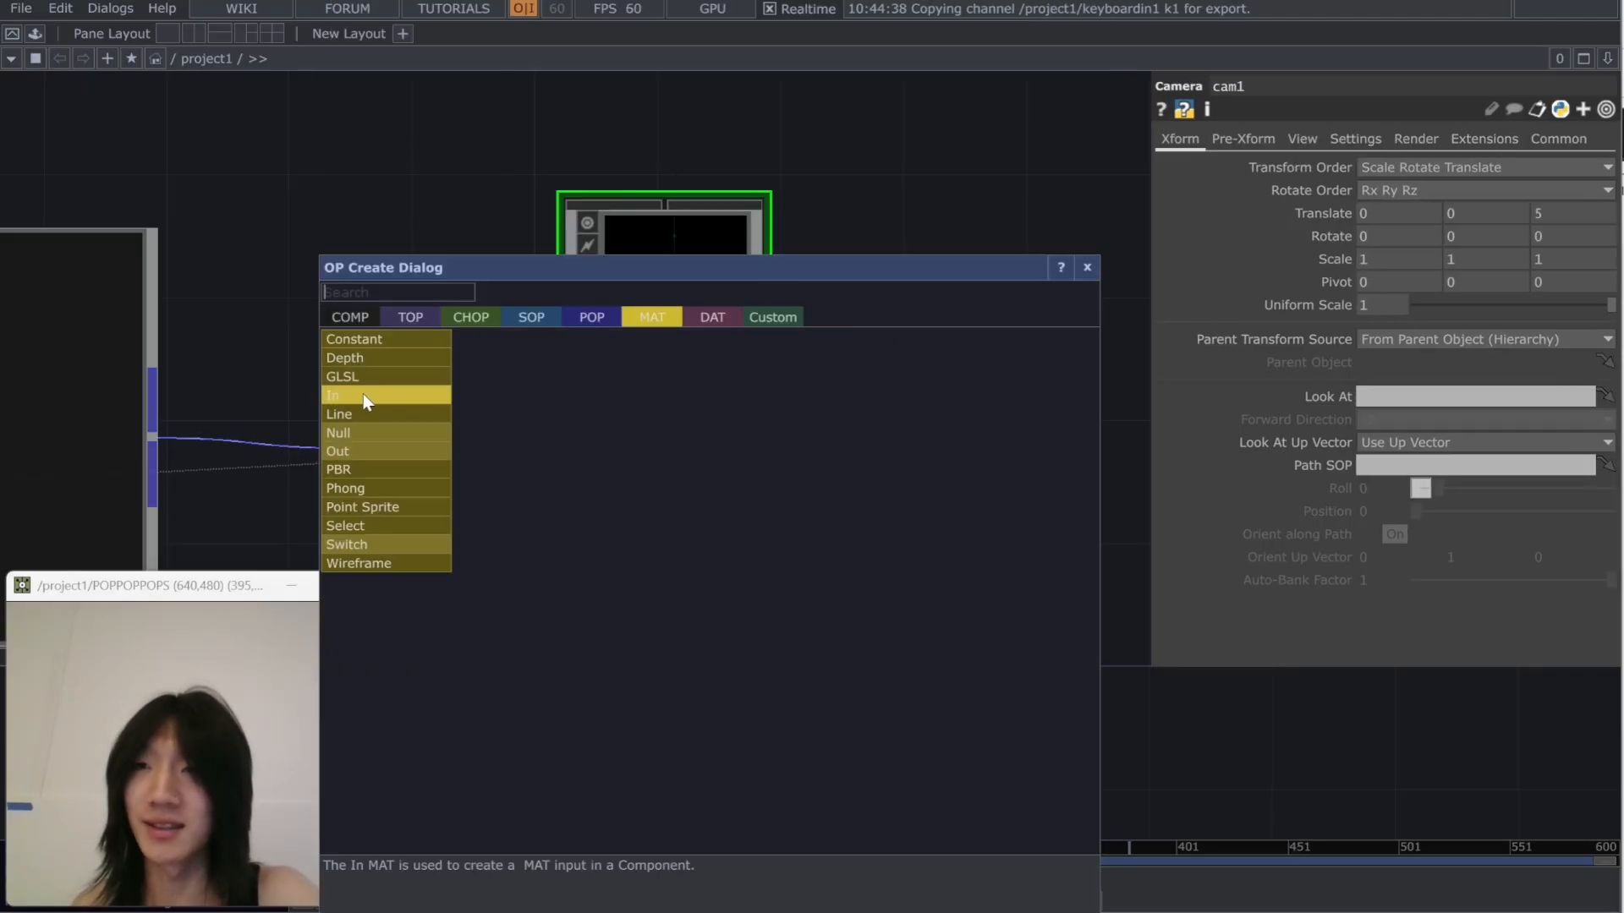
click(372, 358)
click(713, 672)
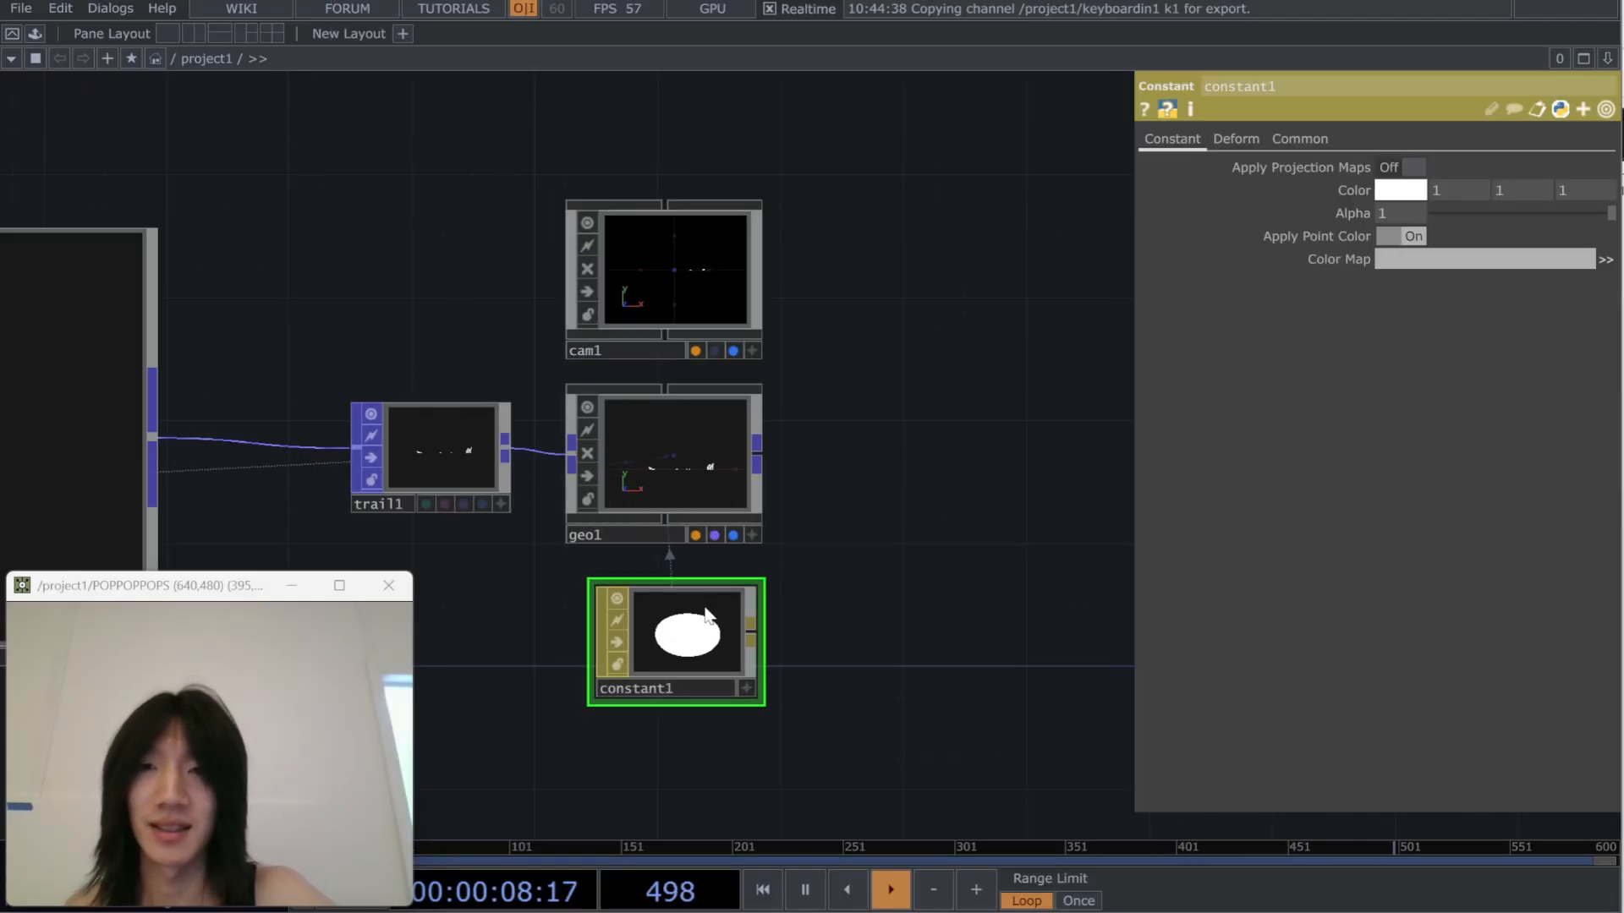
Add a Render TOP beside geo1
key(Tab)
click(513, 172)
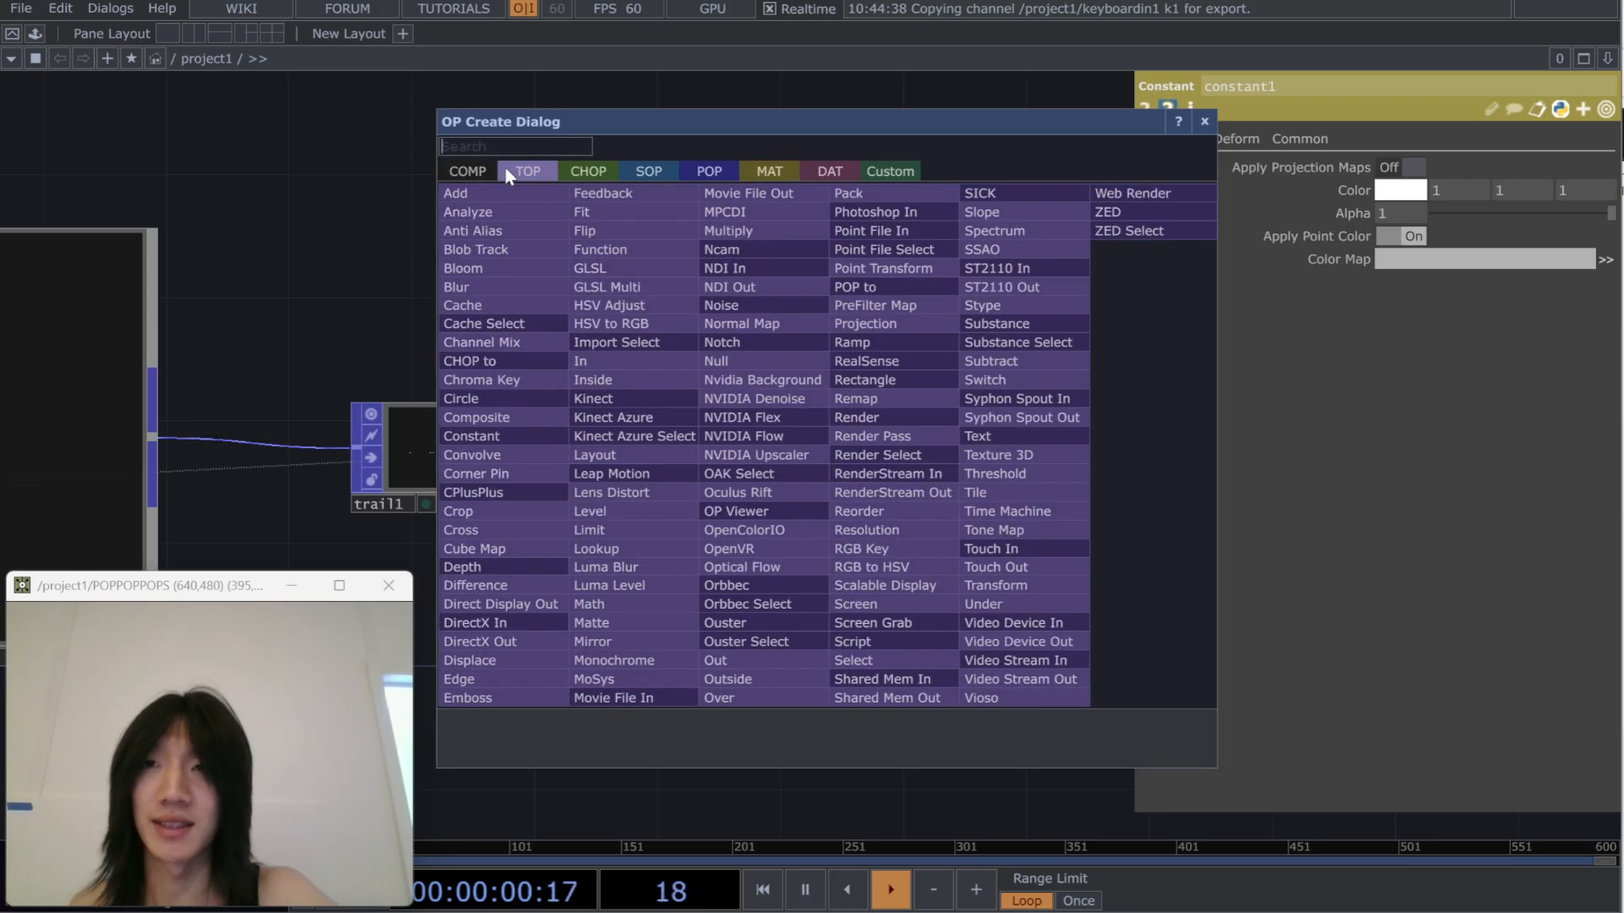
text(ren)
click(862, 417)
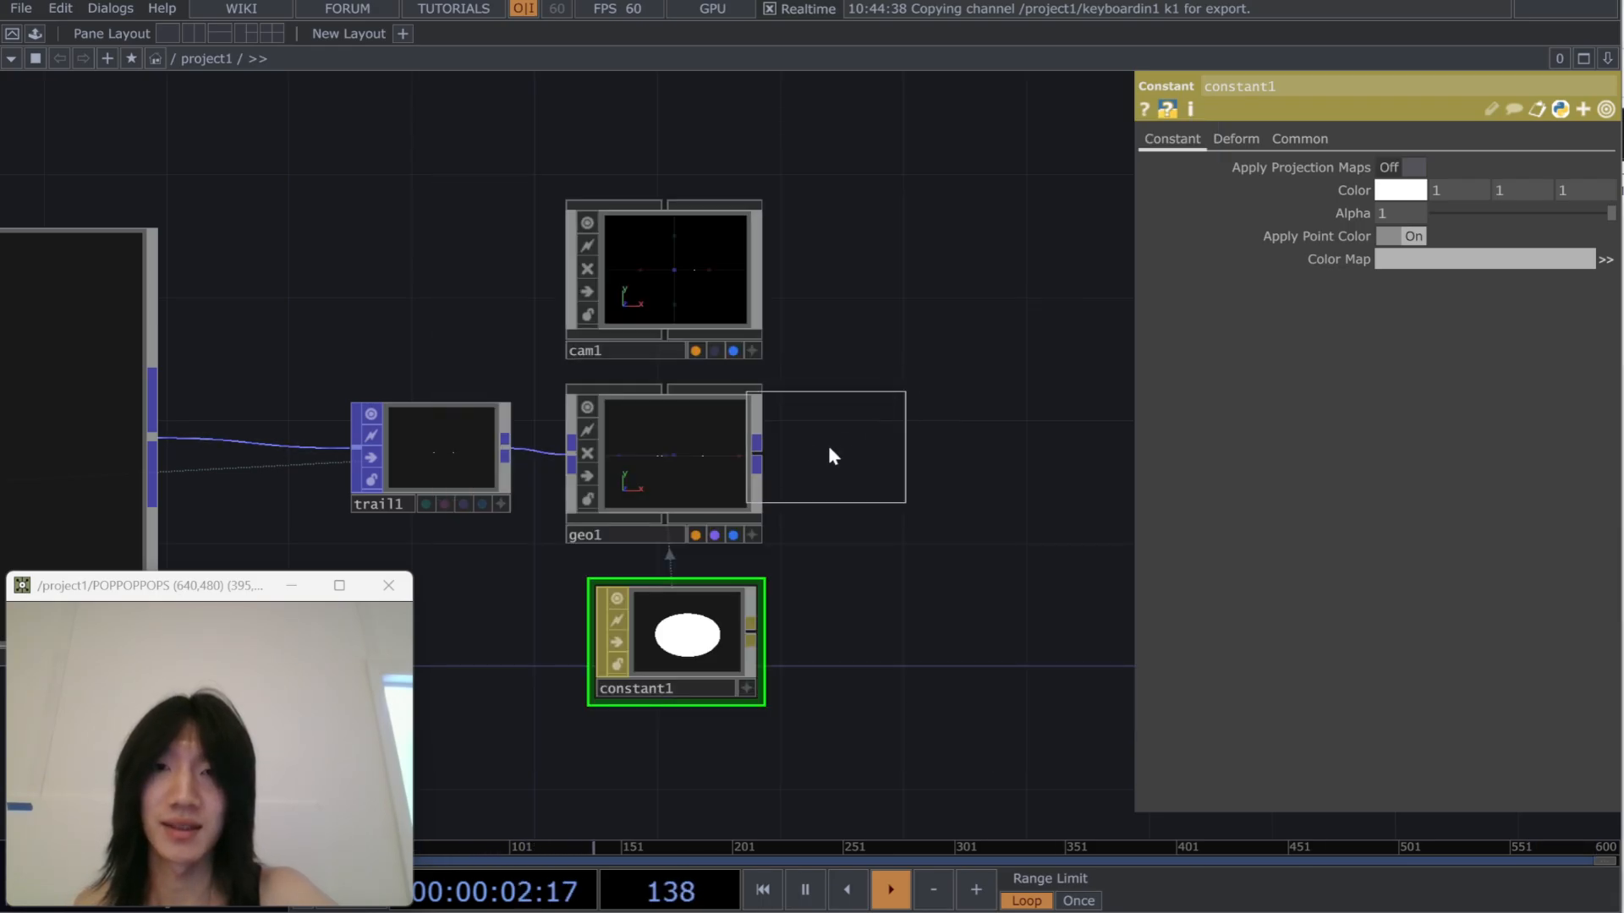
click(909, 456)
Set the resolution of render1 to 1080 by 1080
click(1530, 139)
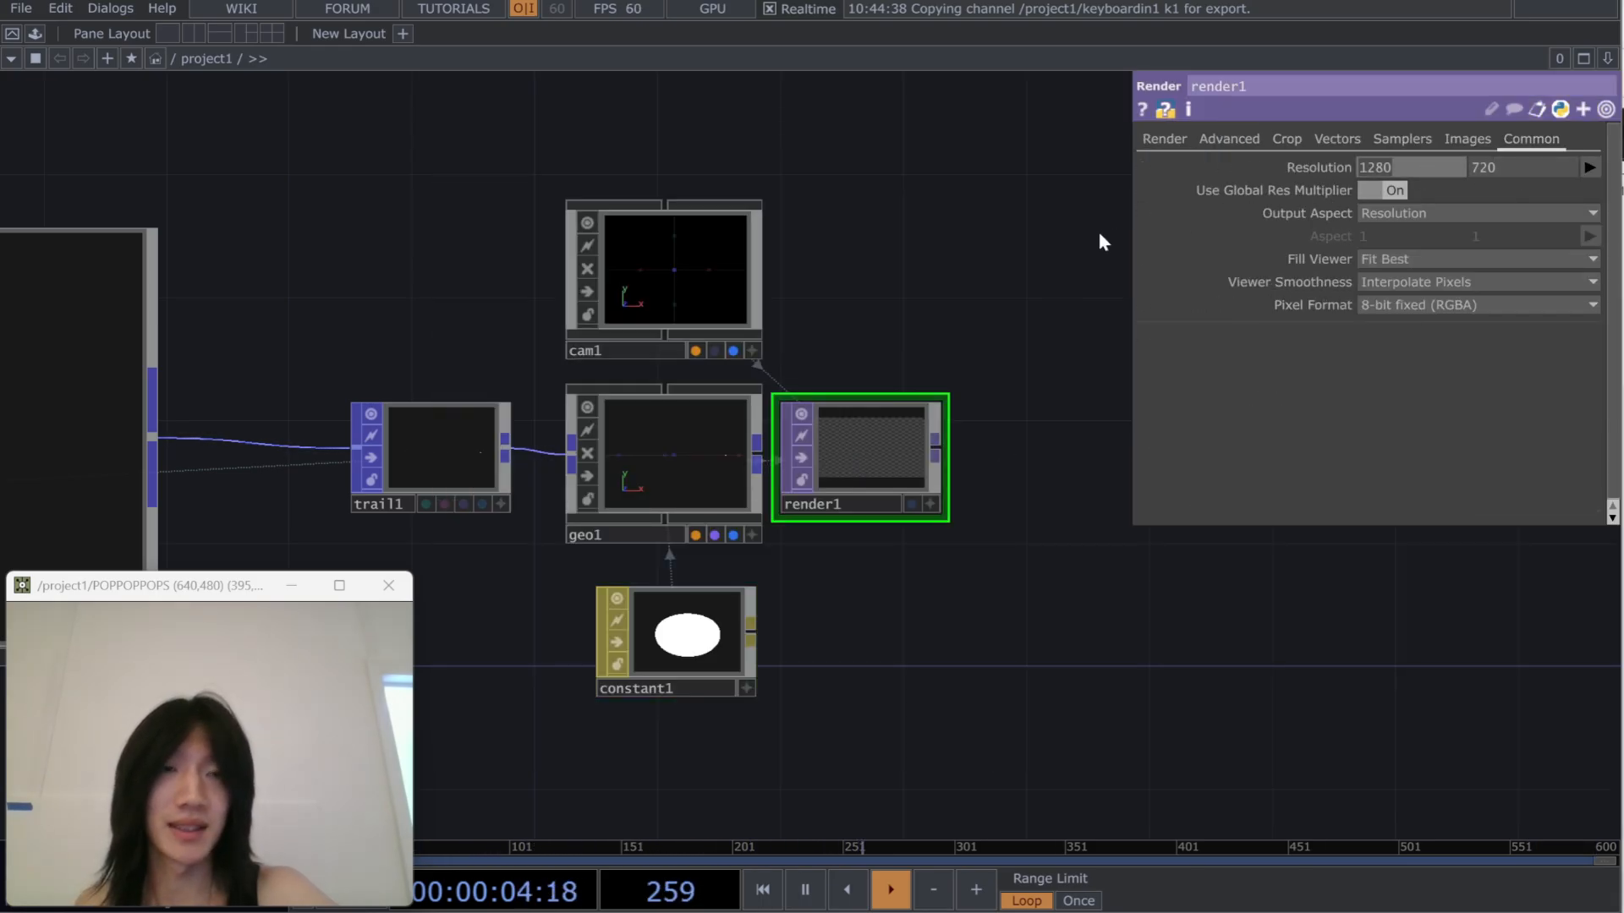
text(1080)
key(Tab)
text(1080)
key(Return)
drag(860, 677, 673, 668)
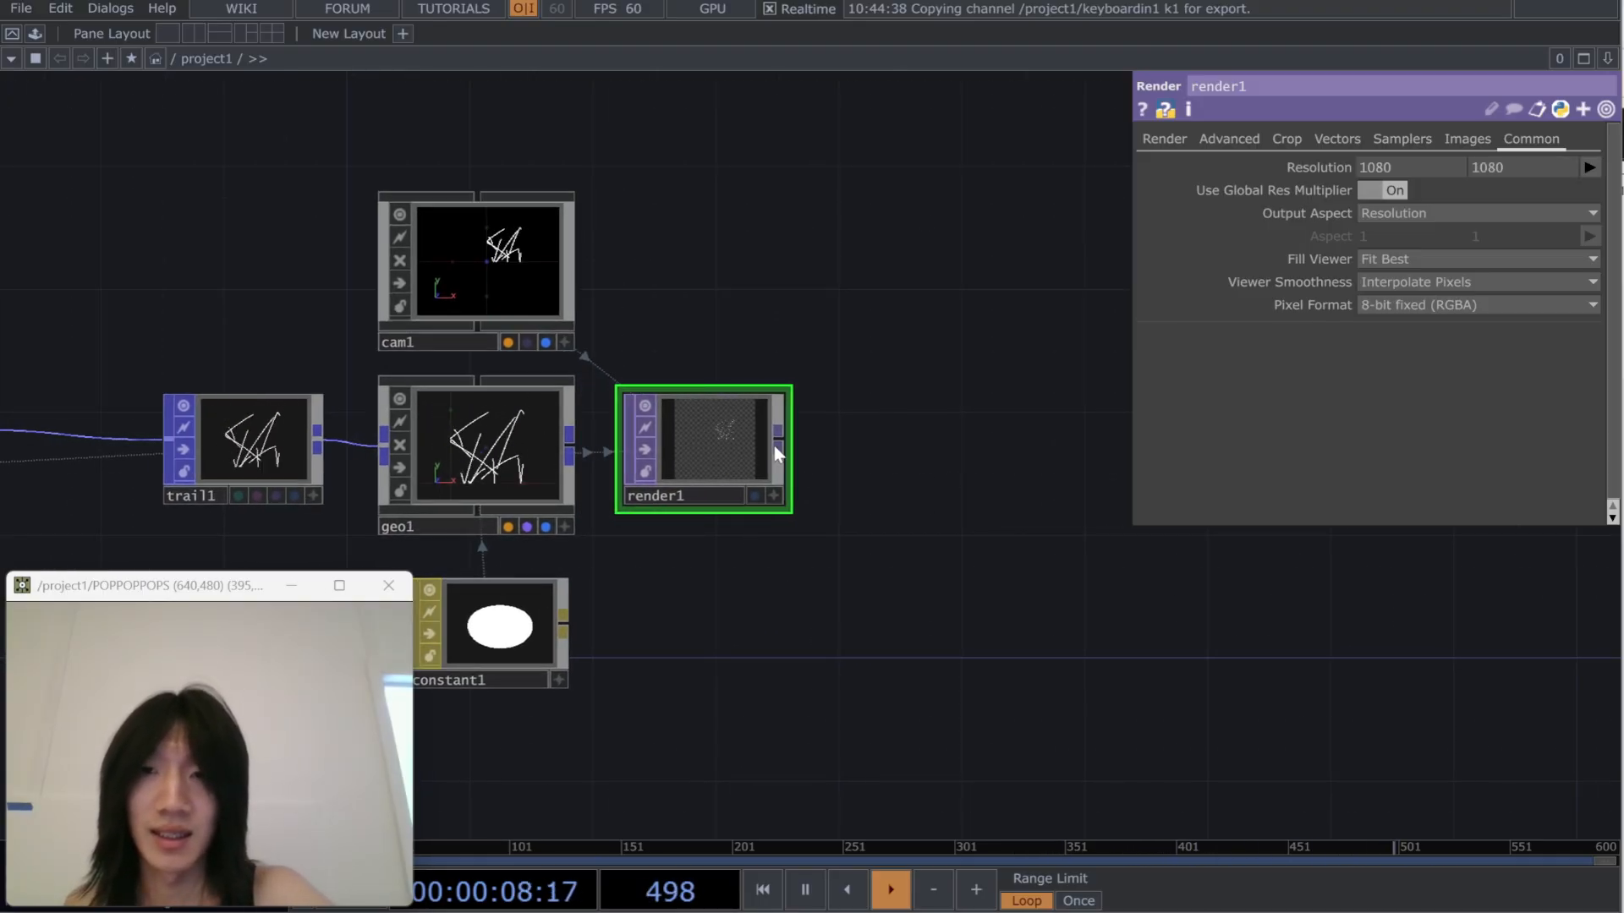
Set cam1 to Orthographic projection with a Bottom-Left ortho origin and an ortho width of 1
click(541, 305)
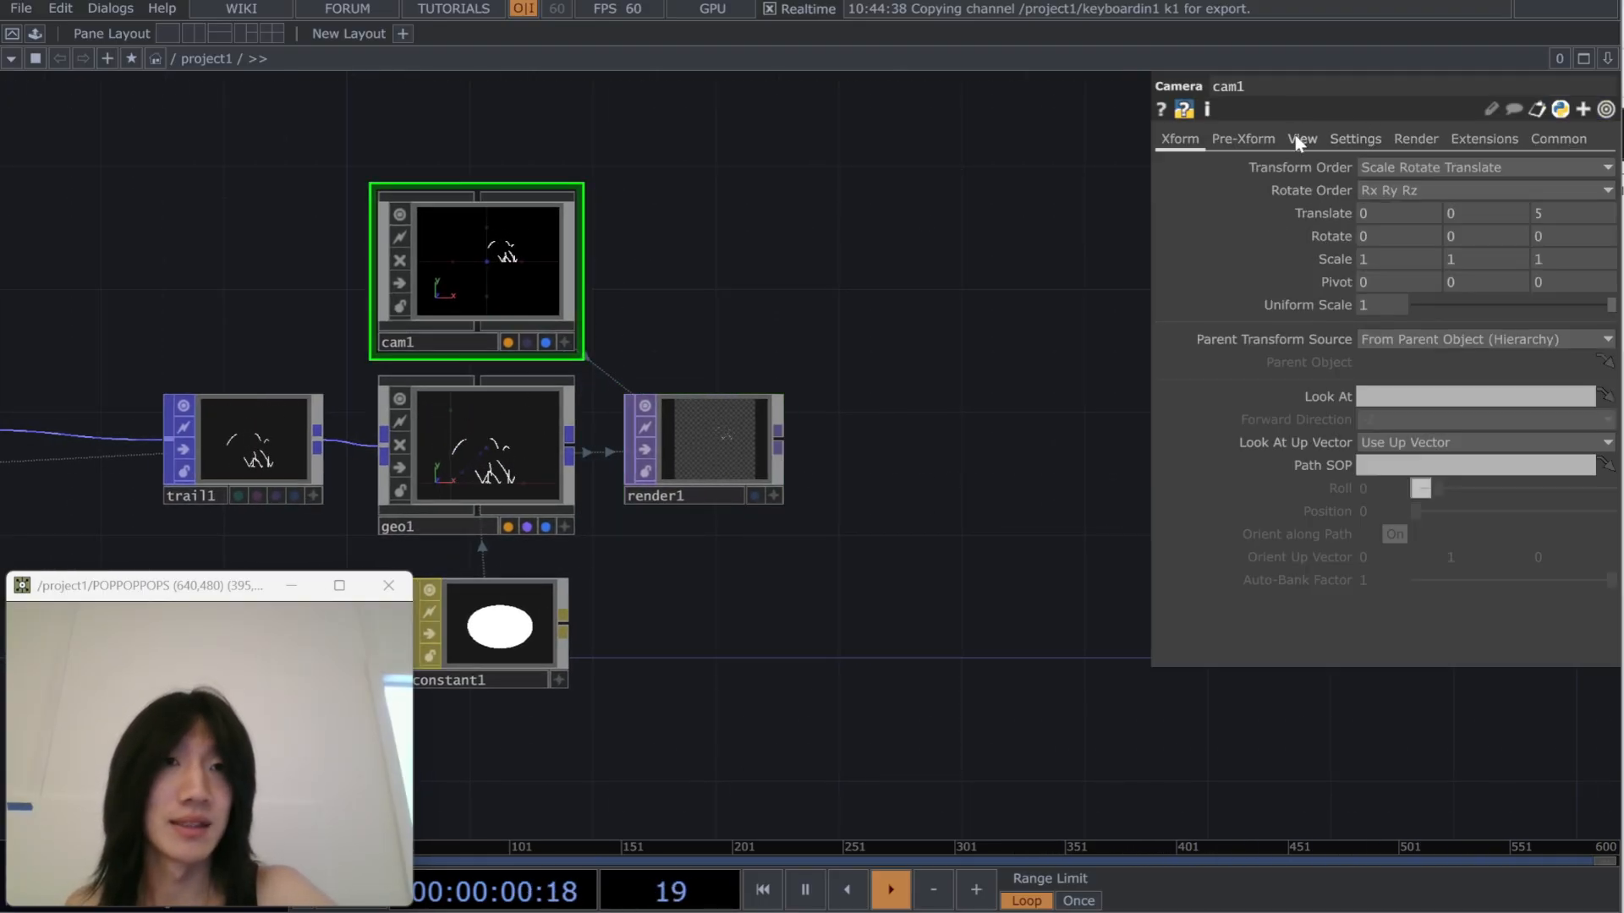
click(1302, 138)
click(1418, 170)
click(1419, 210)
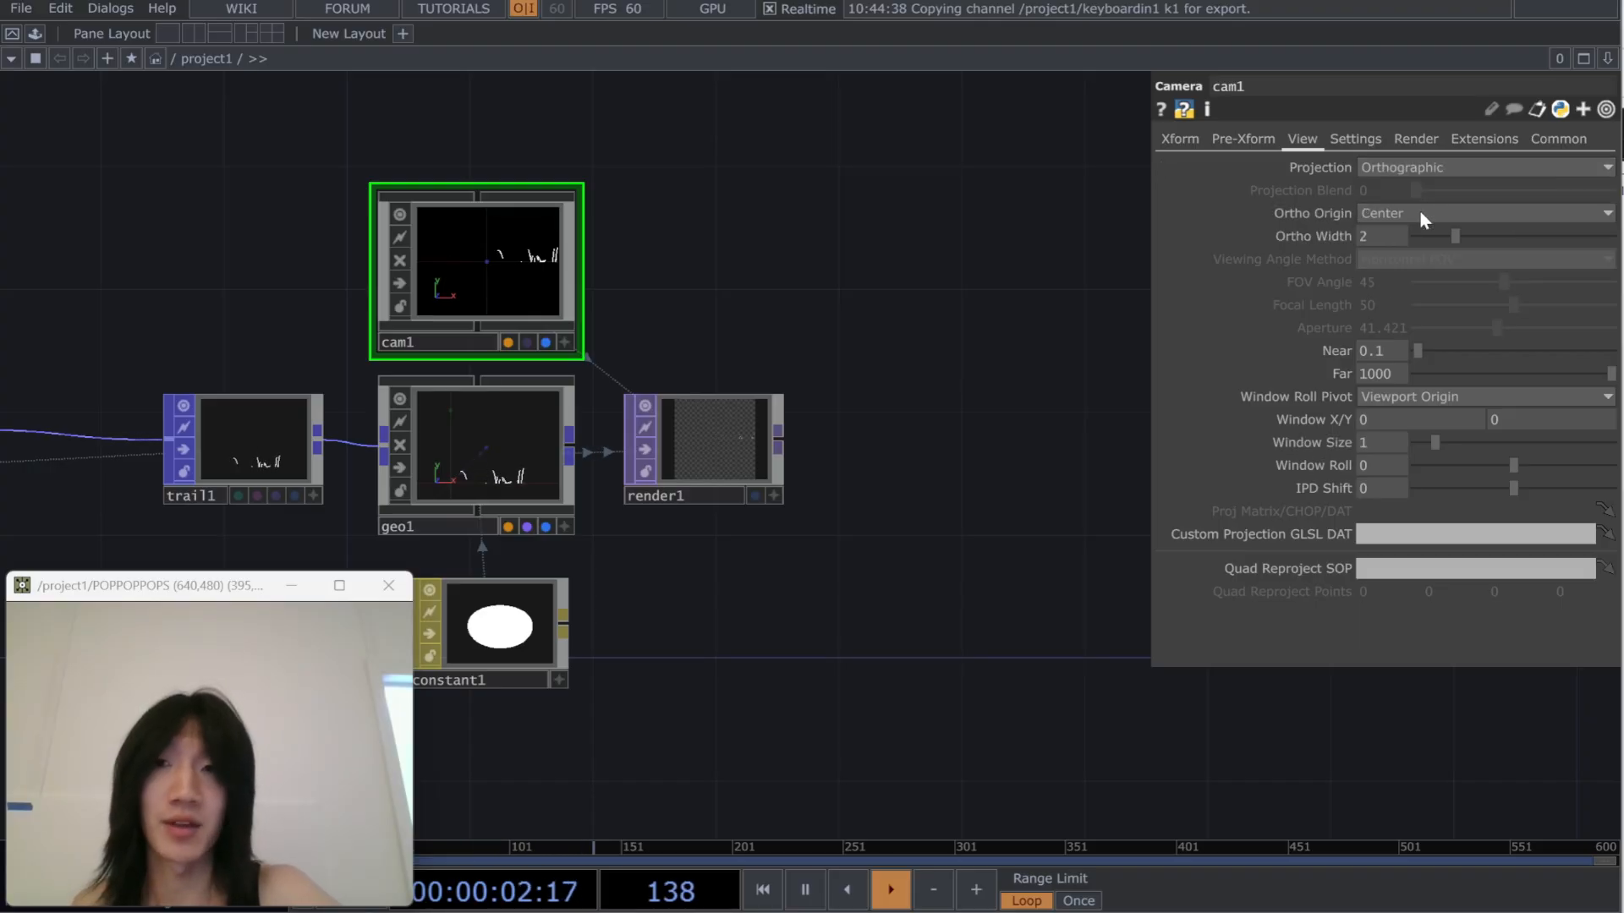
click(1403, 213)
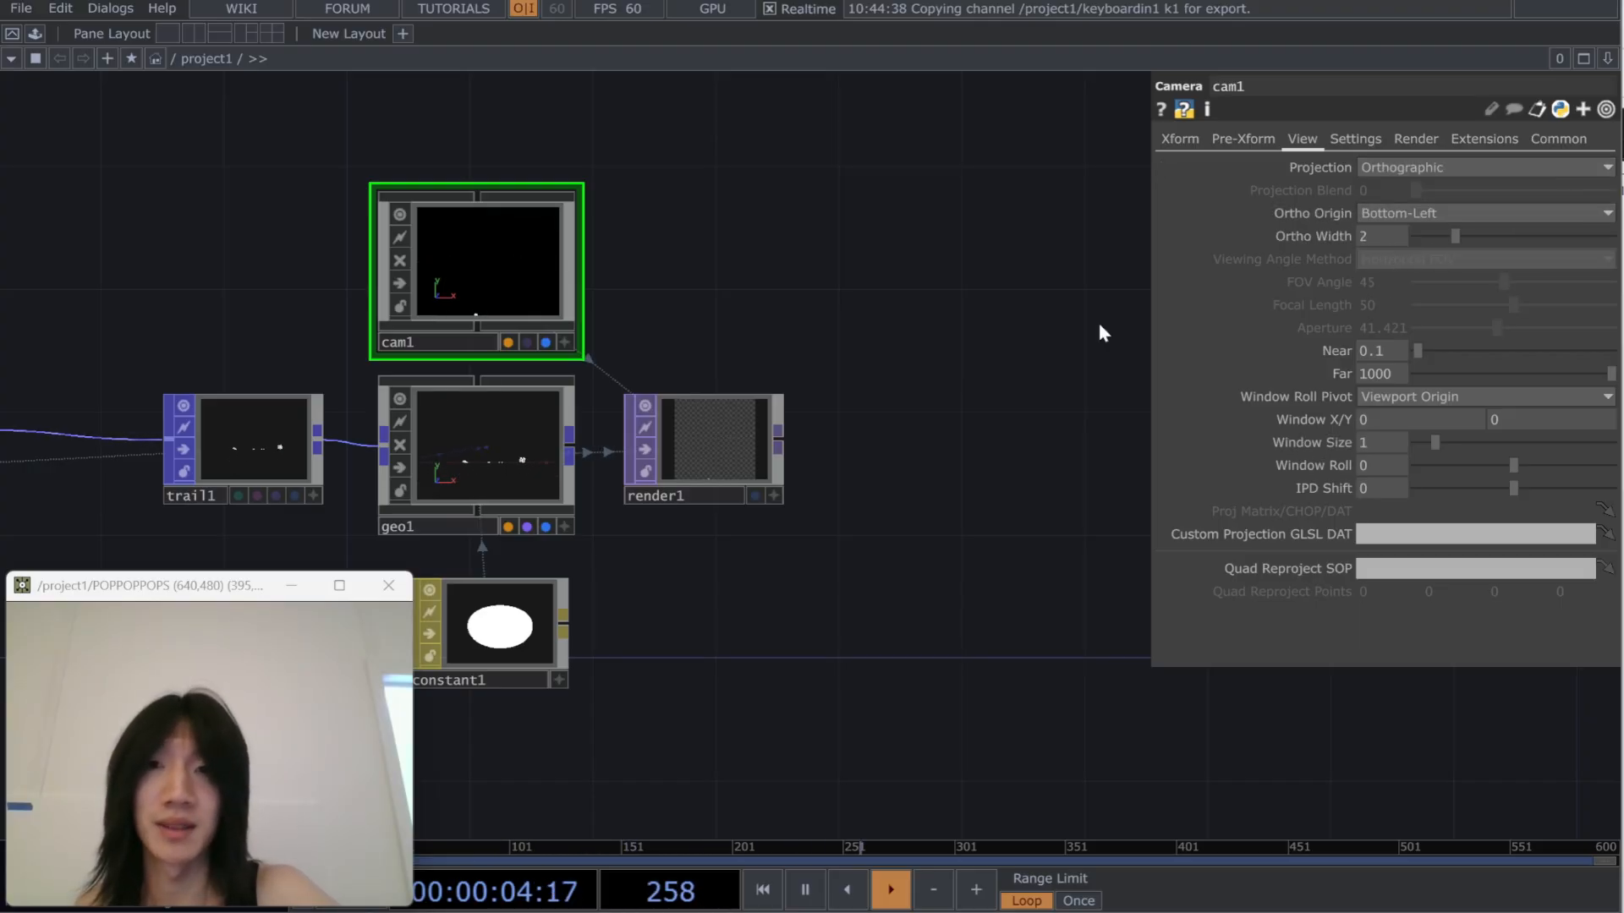
click(1400, 237)
text(1)
key(Return)
Connect a Null TOP to the output of render1 and move it farther away to leave room between them
drag(785, 459, 718, 421)
click(713, 401)
key(Tab)
text(n)
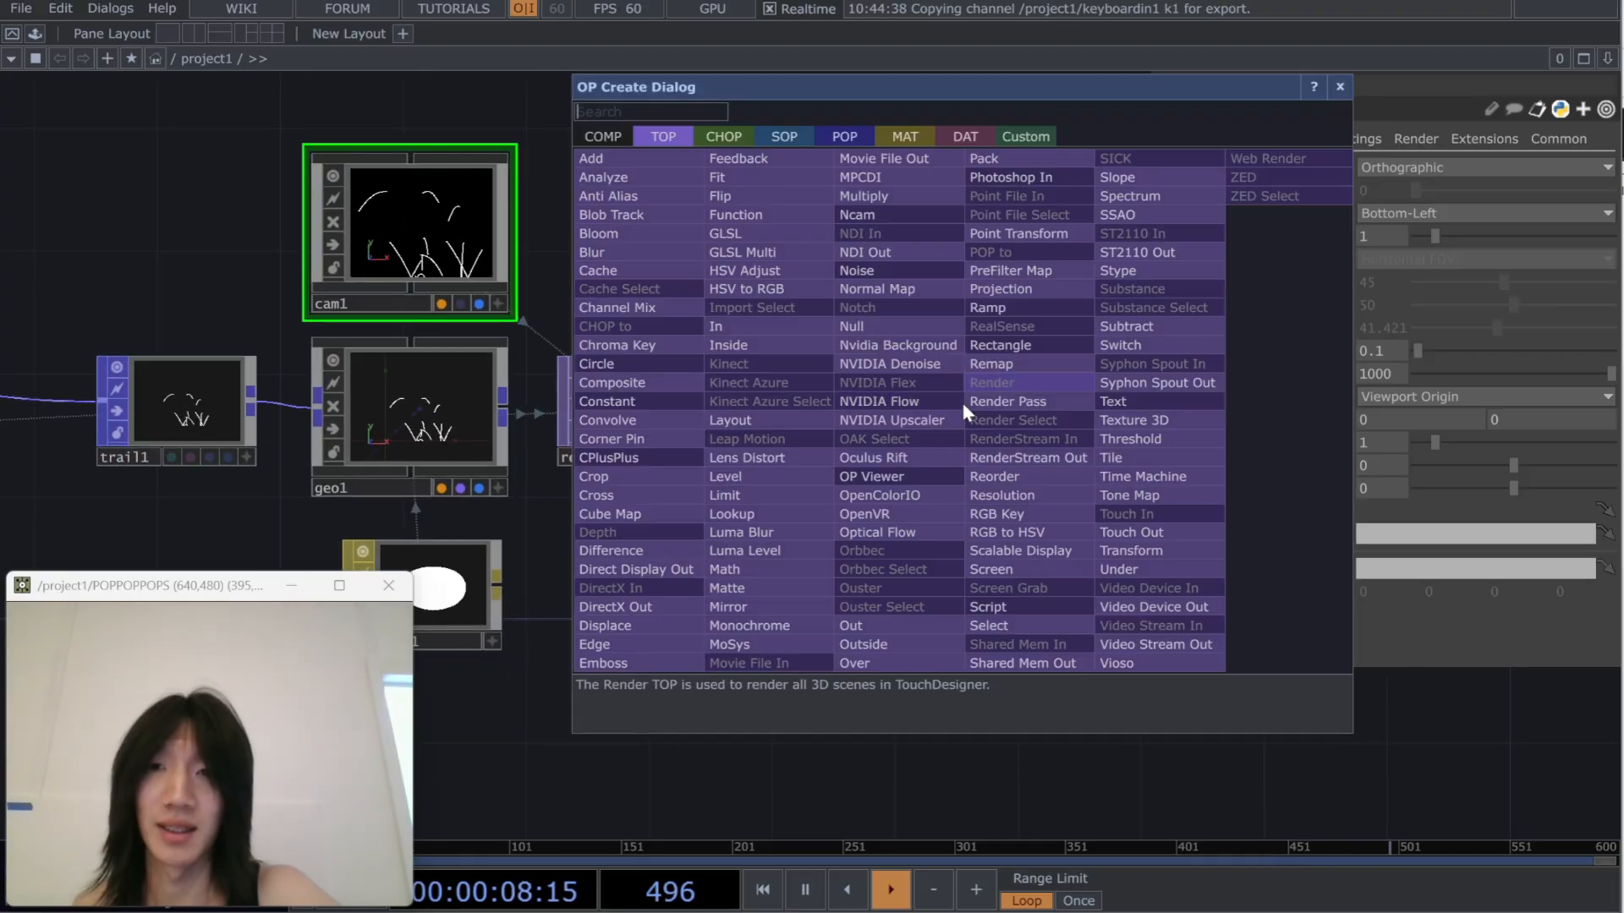
text(ull)
key(Return)
click(963, 409)
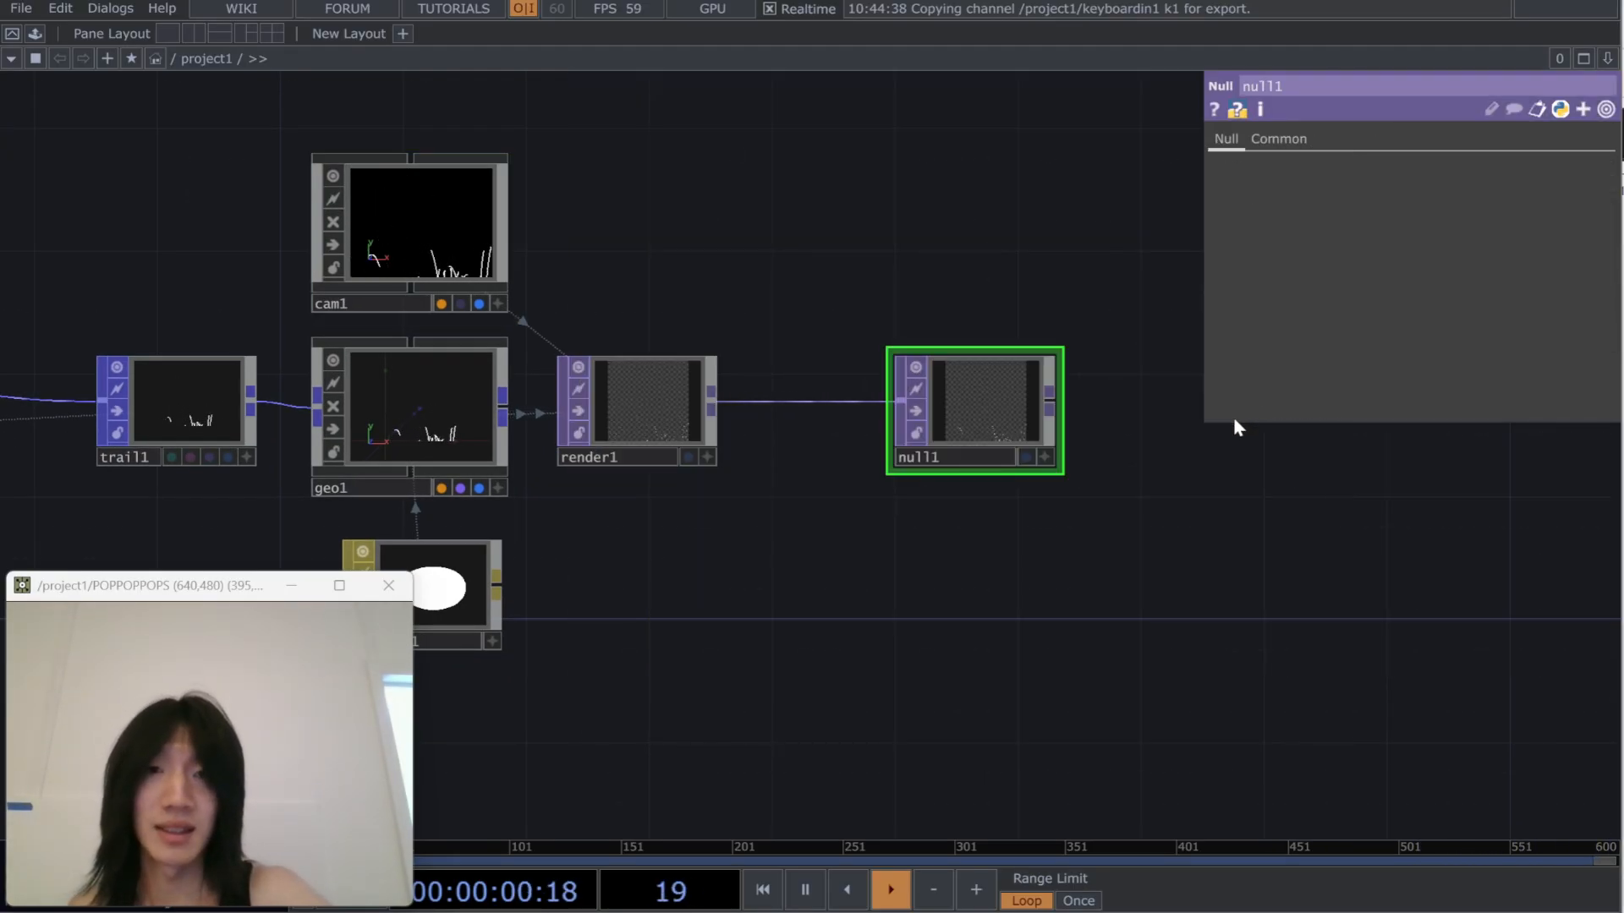
drag(994, 411, 1332, 447)
drag(1321, 509, 1002, 452)
Insert a Transform TOP on the wire between render1 and null1
right_click(788, 428)
click(799, 408)
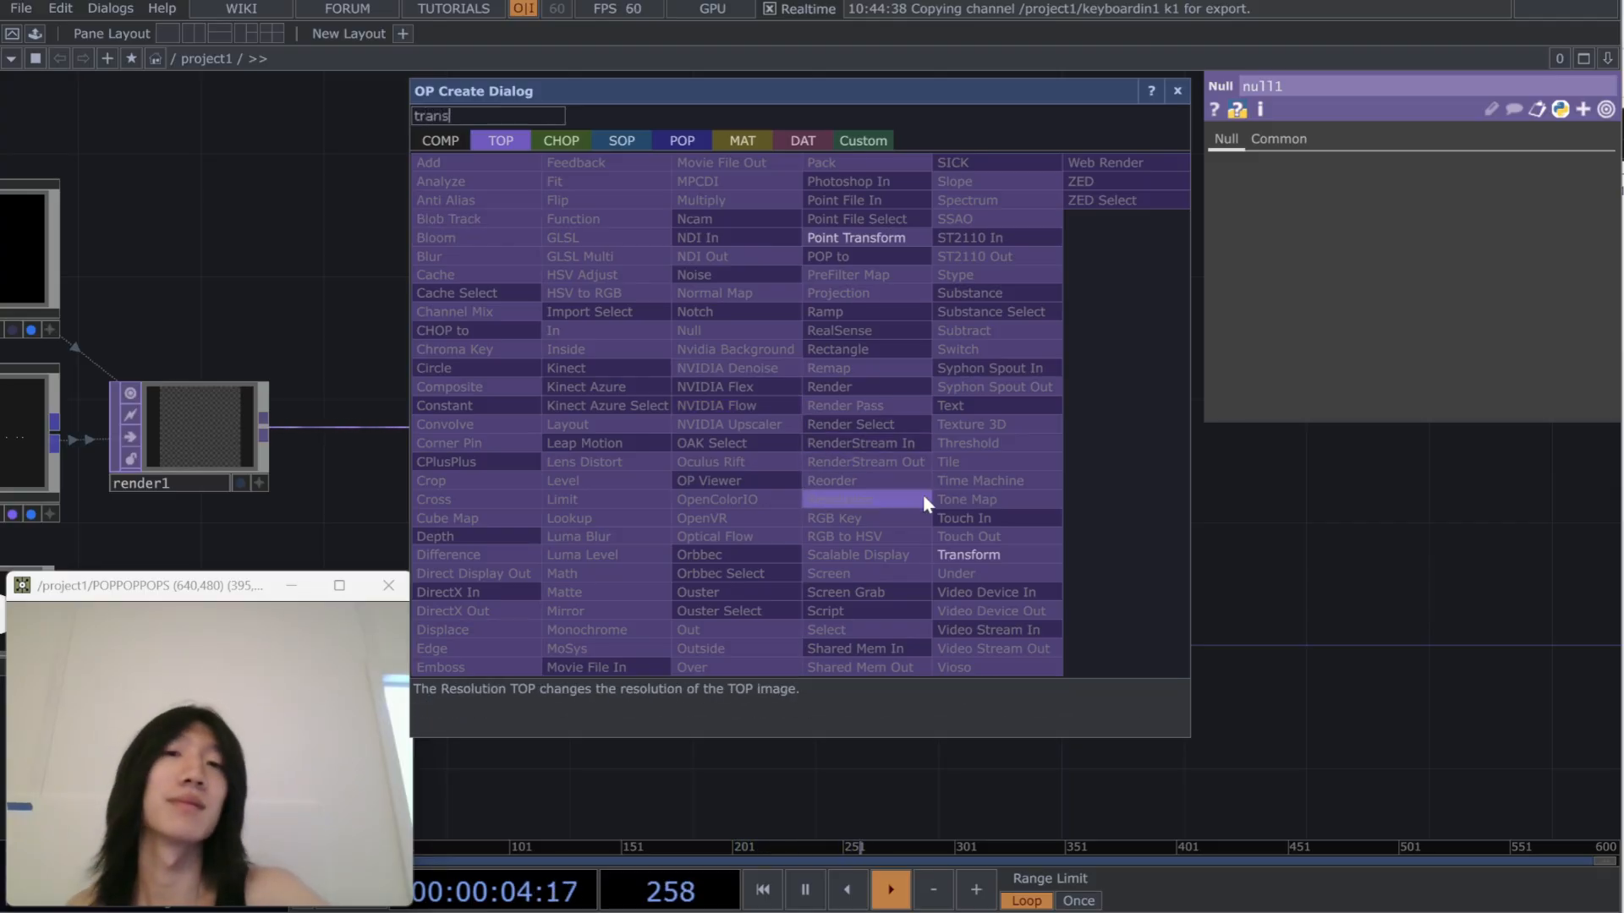
click(922, 496)
click(752, 491)
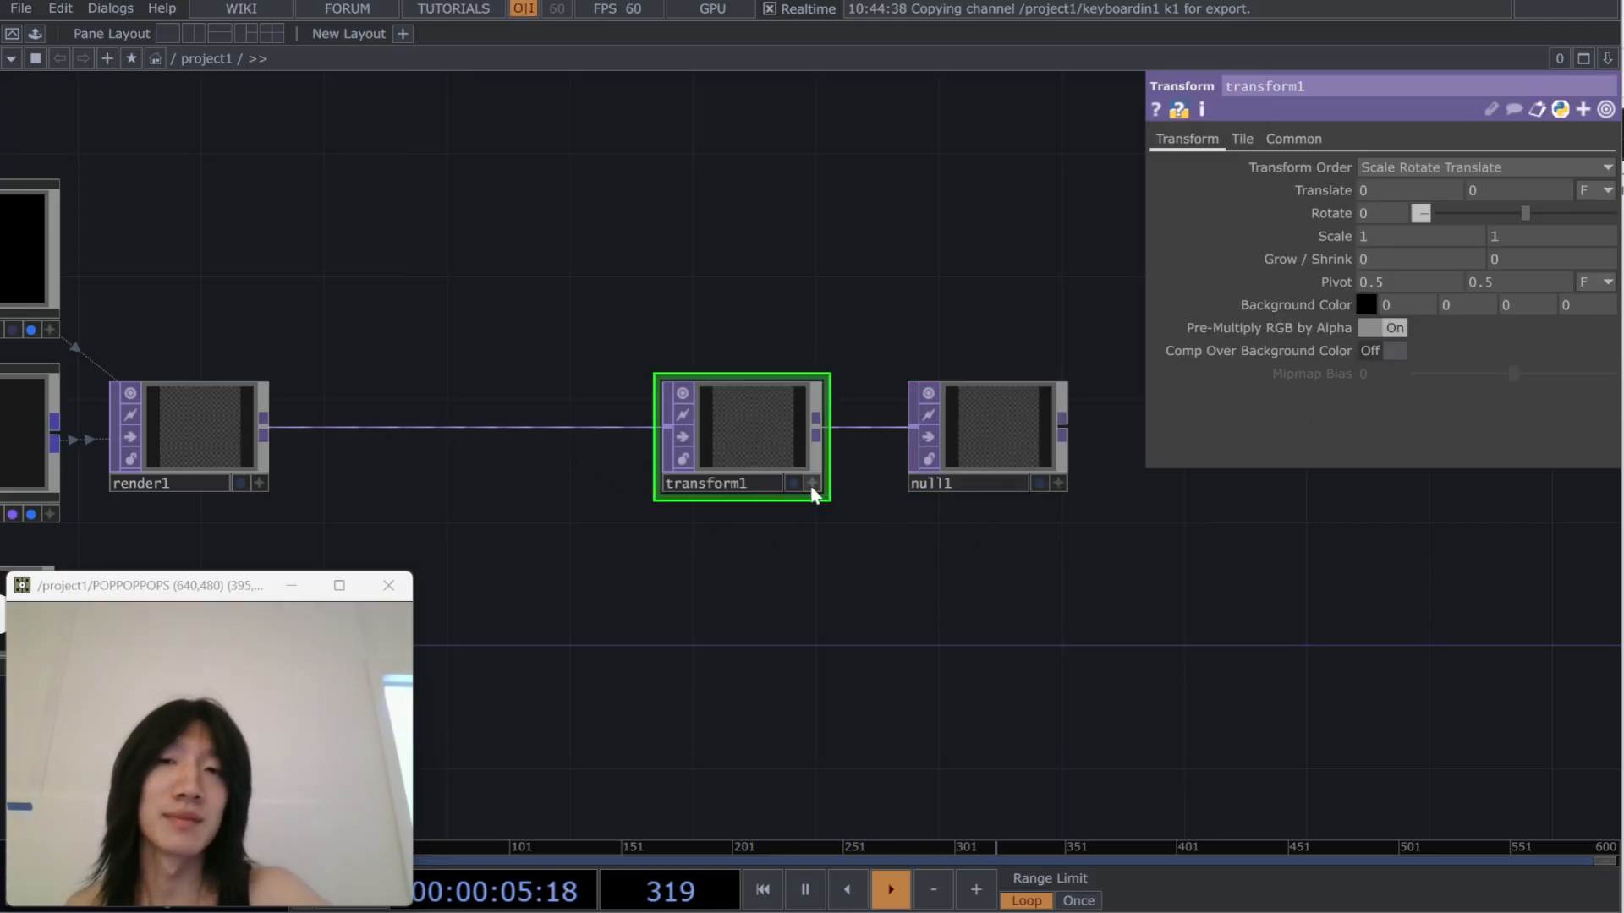
Display null1 as the network background and make transform1 comp over a black background color with alpha 1
click(1040, 483)
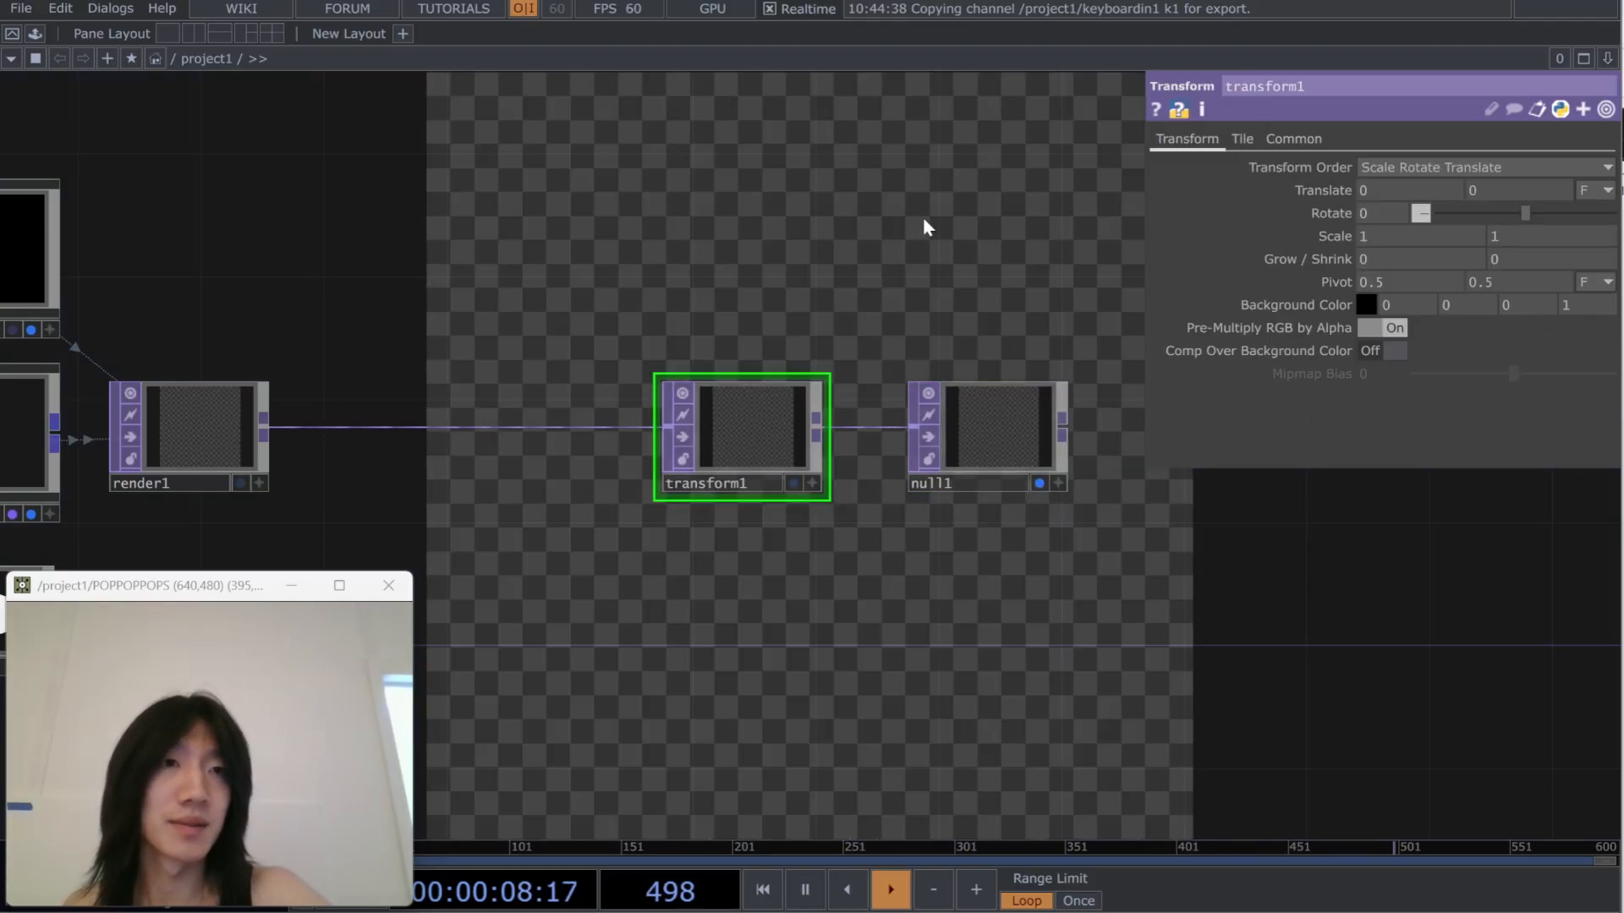
click(1390, 351)
drag(879, 447, 783, 743)
drag(809, 580, 1099, 343)
scroll(870, 609, down, 5)
drag(883, 565, 1054, 356)
drag(690, 786, 1093, 499)
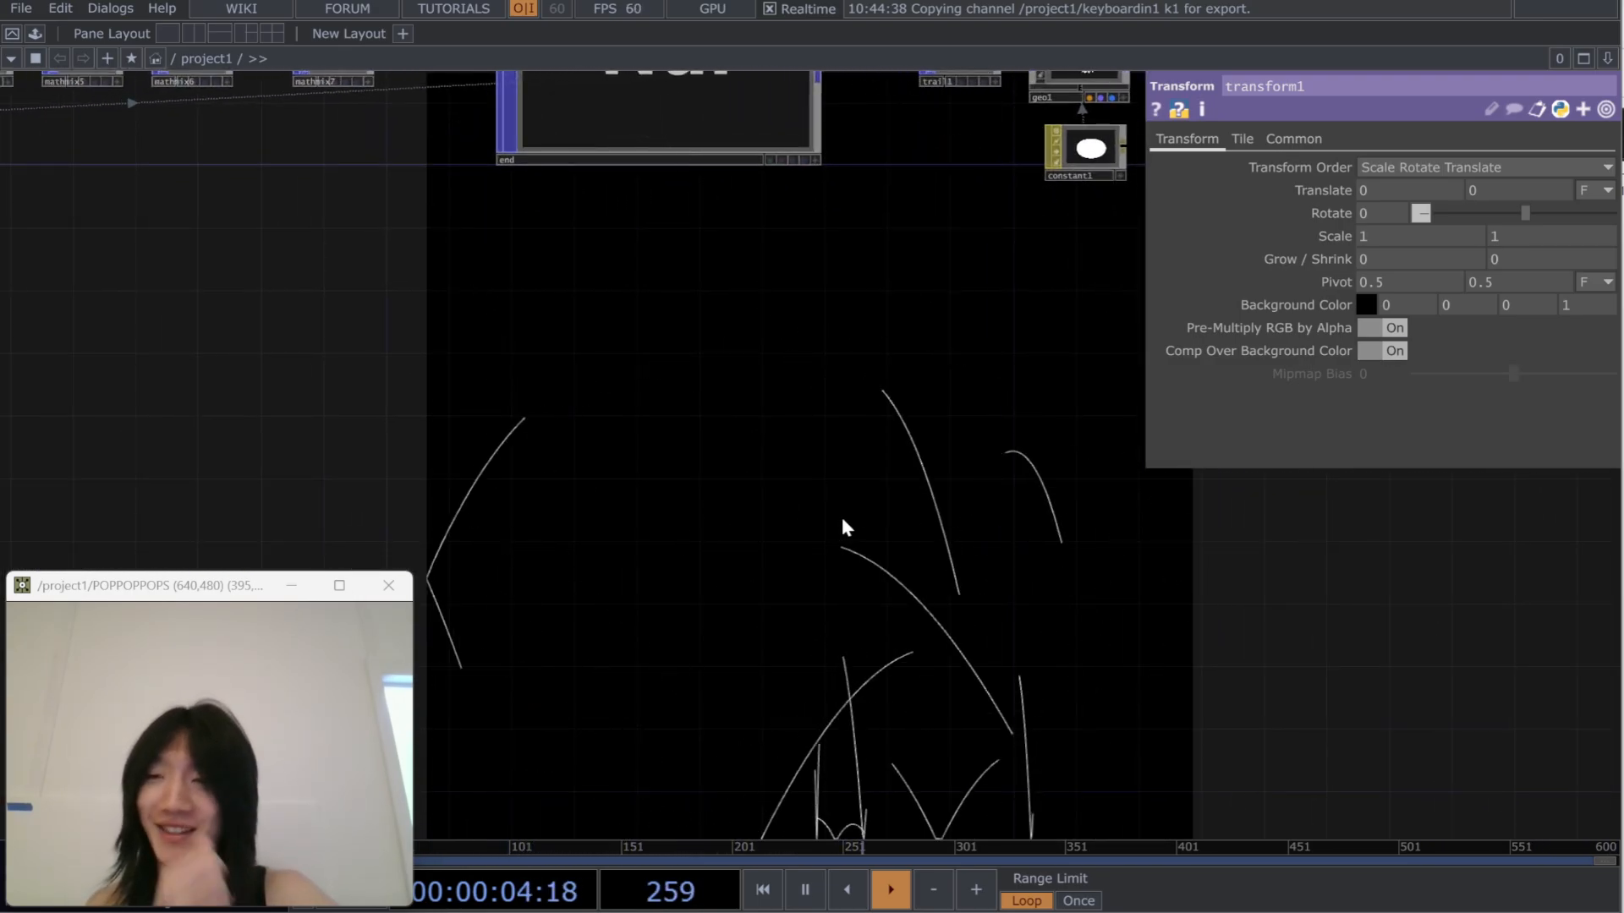
Set the extra points per source point of the Random POP random2 to 100
drag(869, 536, 686, 641)
scroll(685, 641, down, 5)
drag(833, 636, 682, 600)
drag(829, 607, 1234, 590)
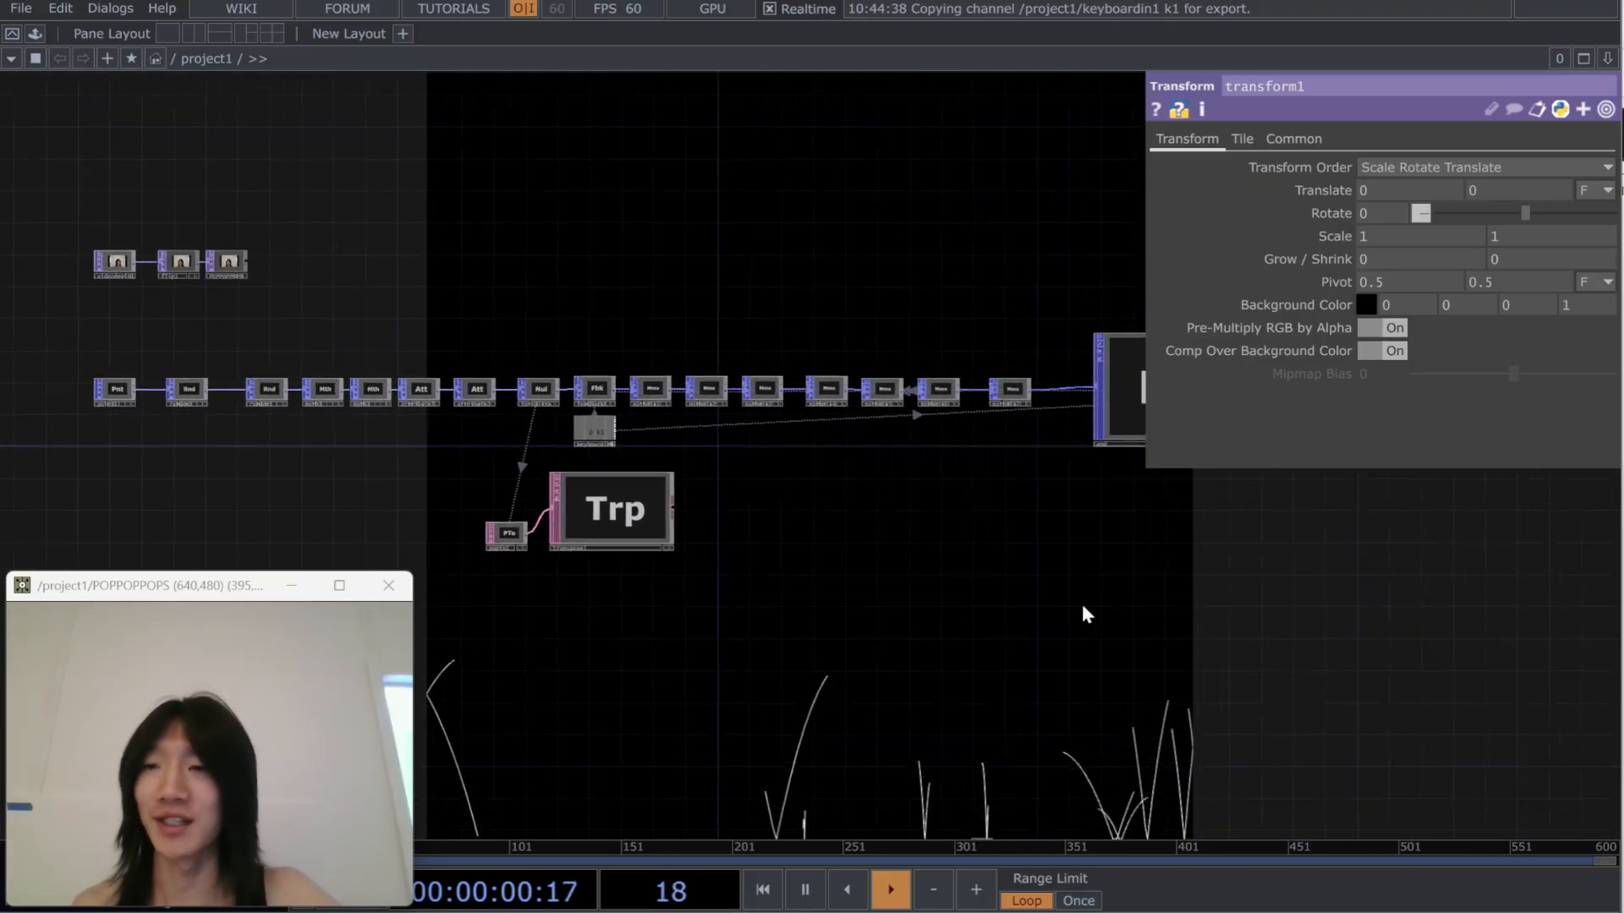
drag(187, 553, 554, 564)
scroll(537, 489, up, 3)
click(444, 356)
scroll(552, 409, up, 3)
drag(503, 437, 131, 425)
click(215, 339)
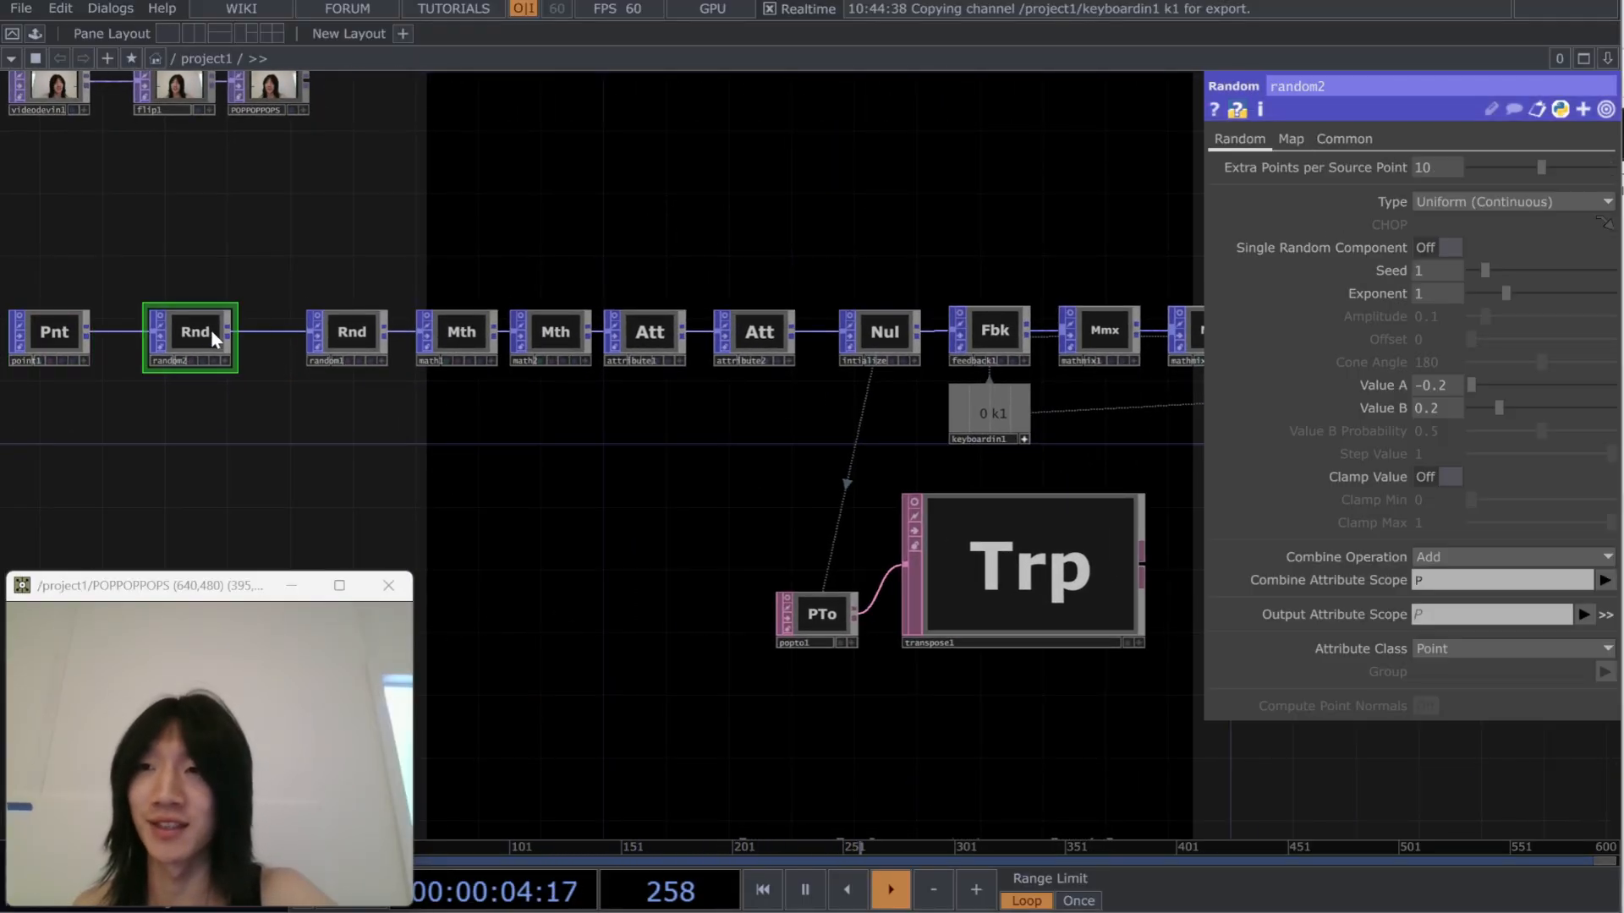
drag(550, 486, 591, 486)
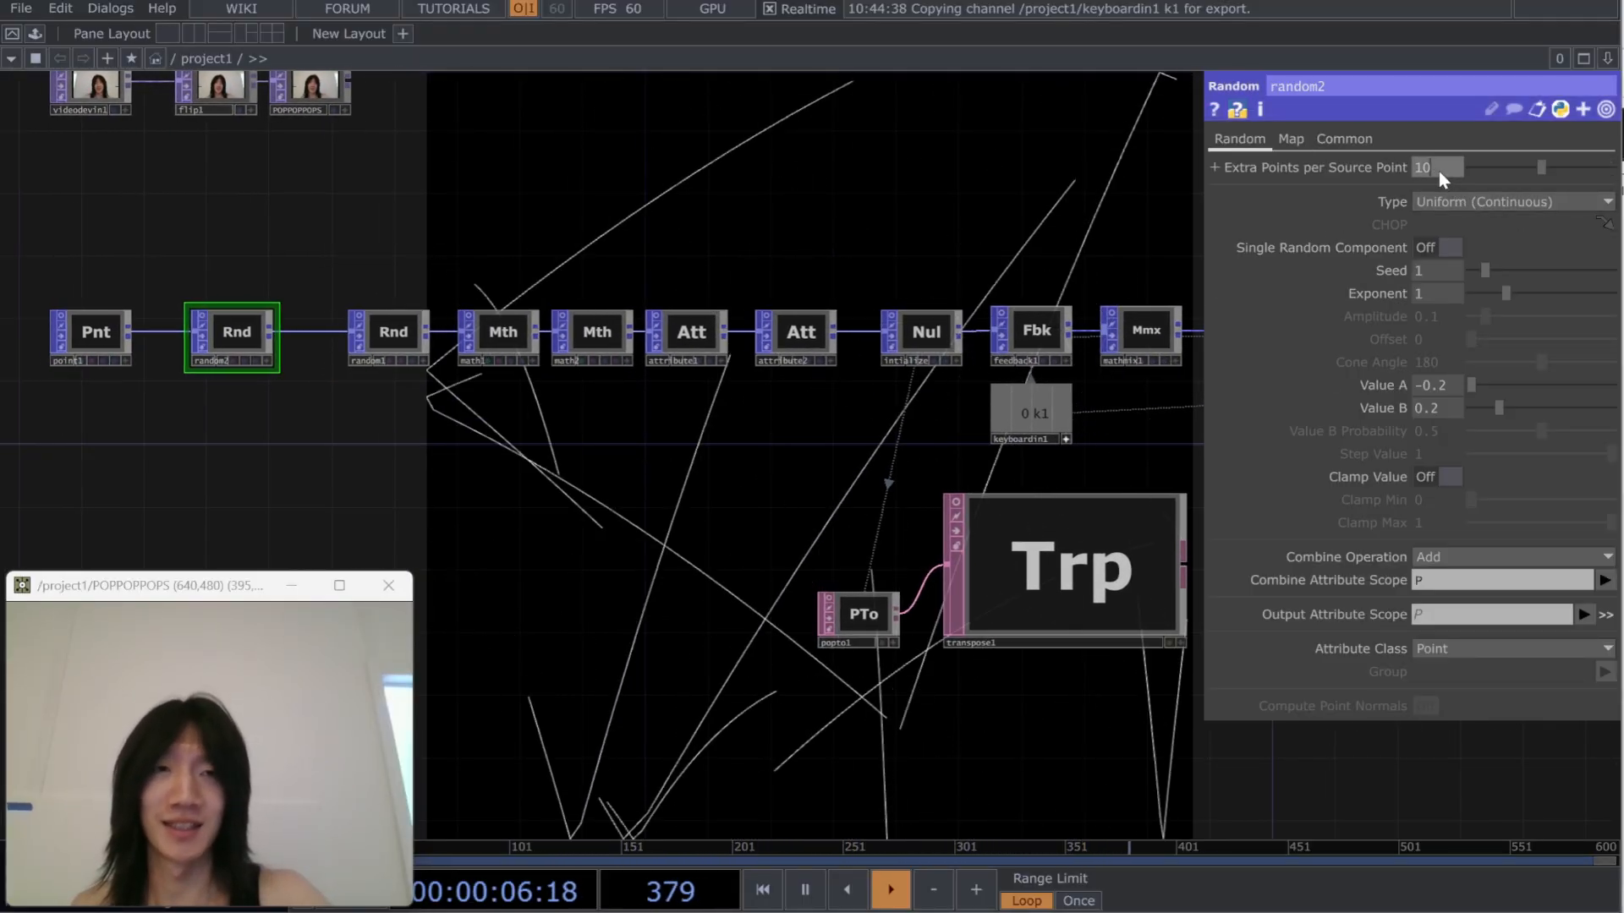
click(1436, 172)
text(100)
key(Return)
drag(804, 509, 1000, 418)
drag(863, 474, 721, 446)
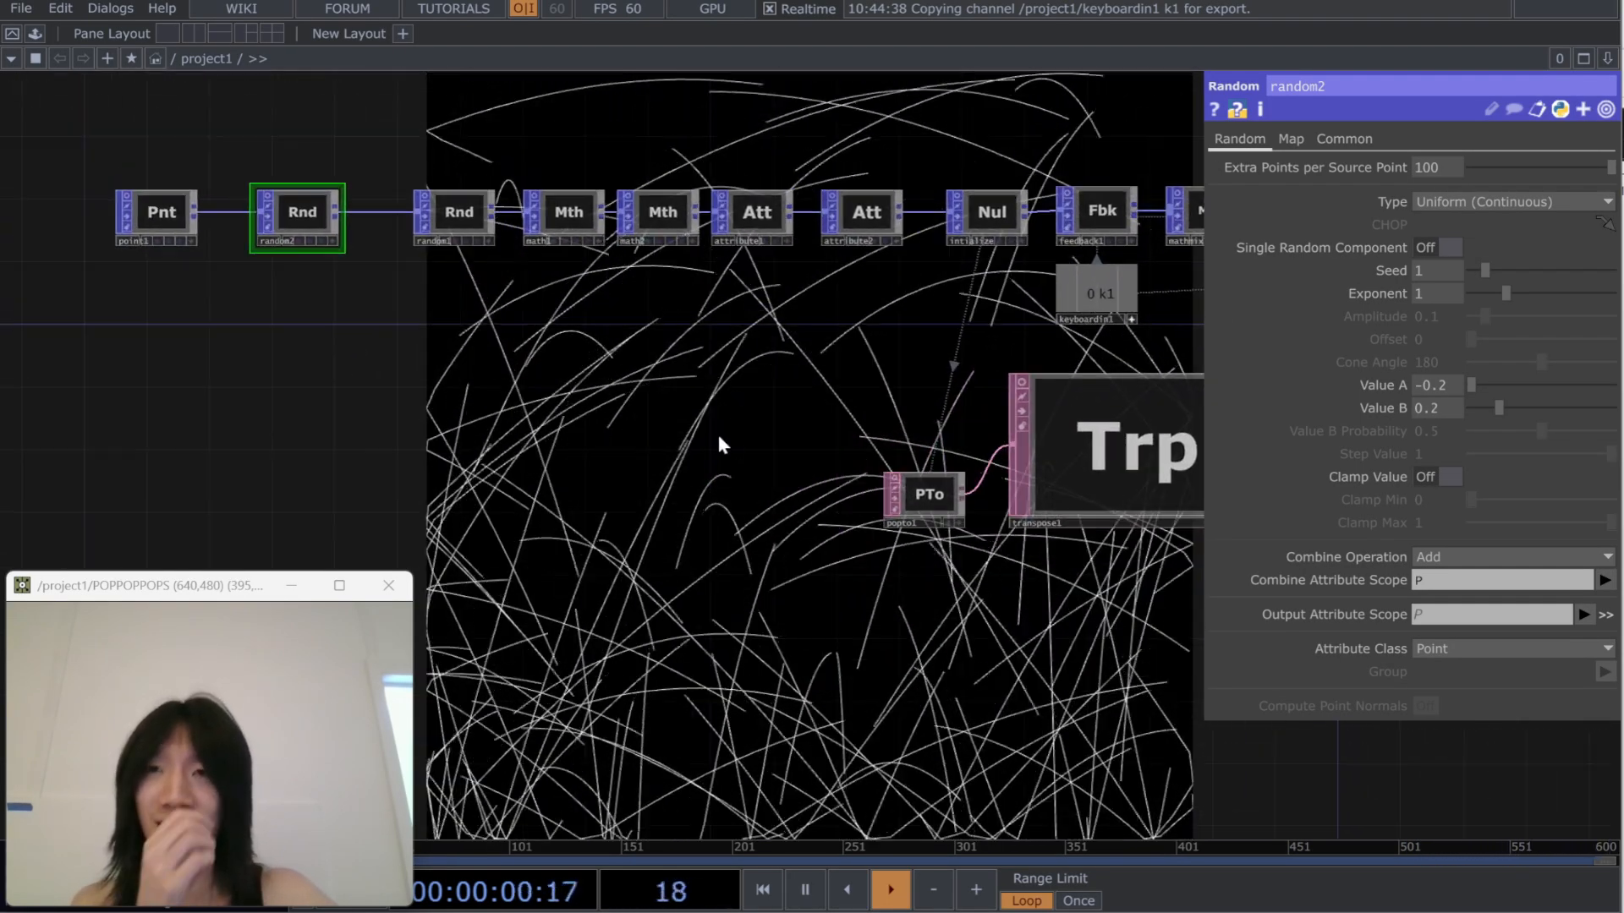
Compare the parameters of random1 and random2, and look along the chain to the Math Mix POPs
click(462, 216)
drag(669, 359, 738, 440)
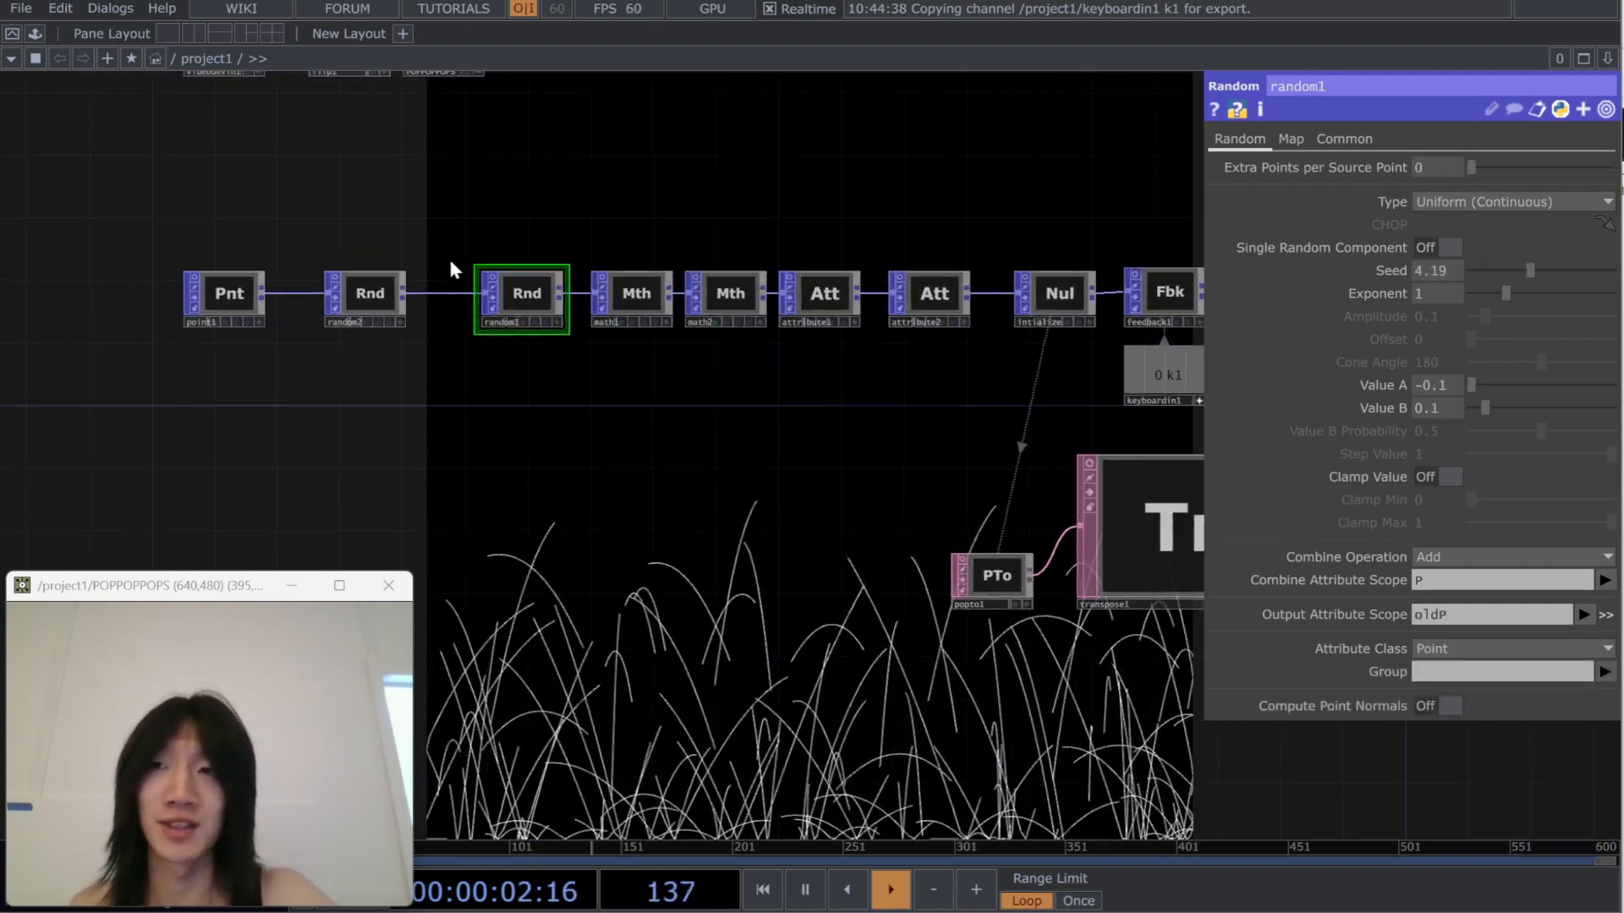
click(373, 292)
drag(575, 504, 650, 562)
scroll(508, 525, up, 3)
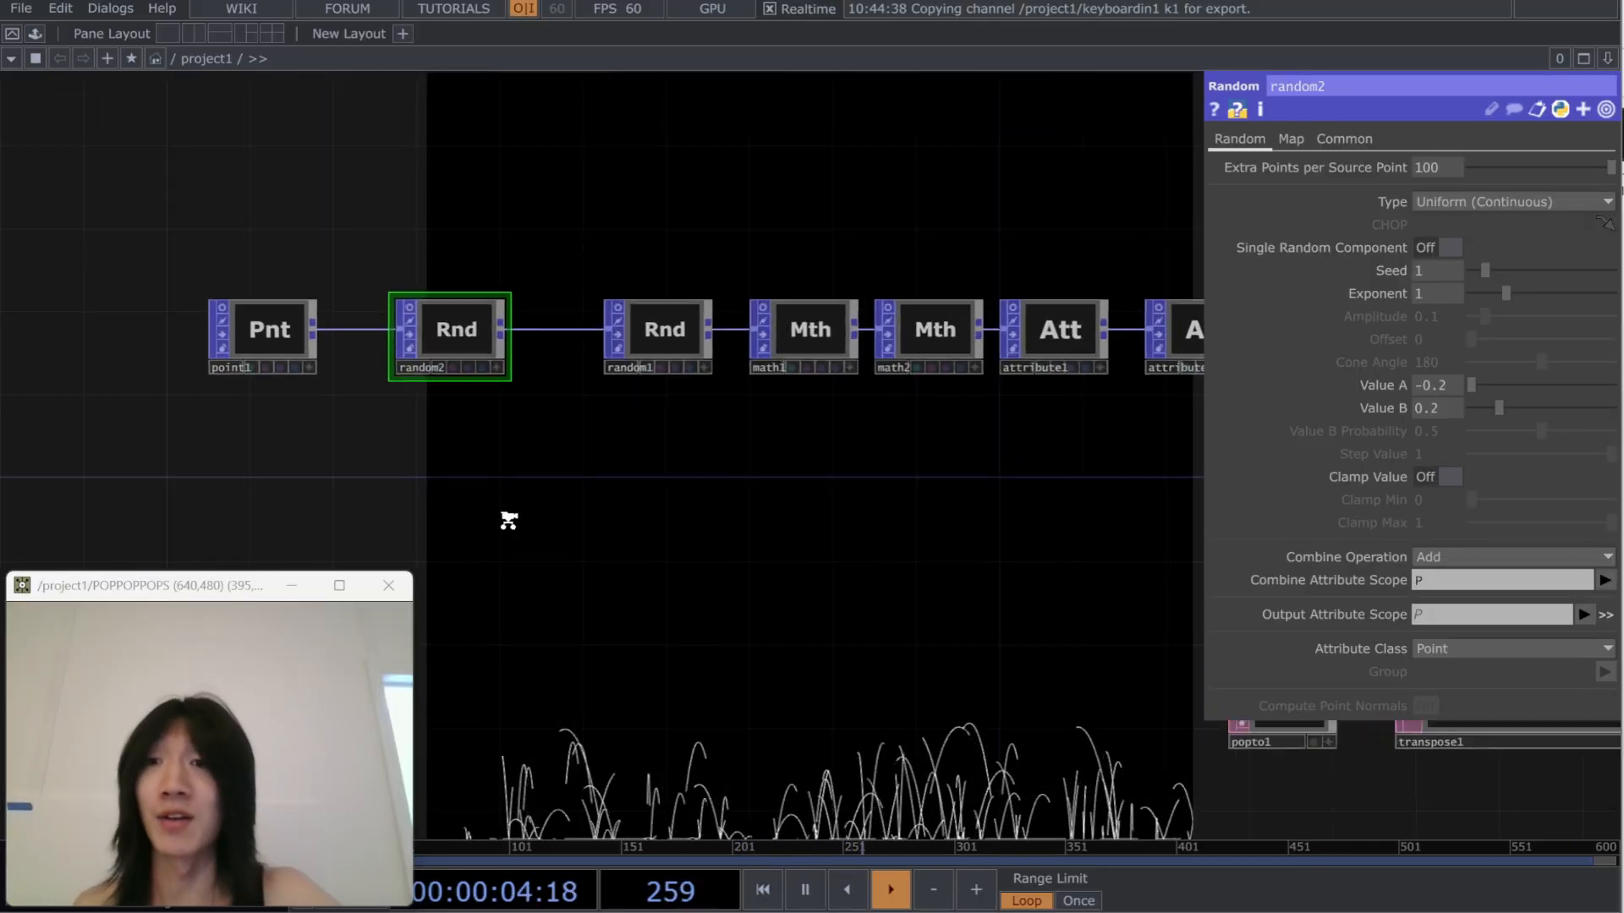
drag(508, 525, 724, 608)
drag(990, 544, 430, 551)
scroll(626, 552, down, 5)
drag(1025, 587, 929, 599)
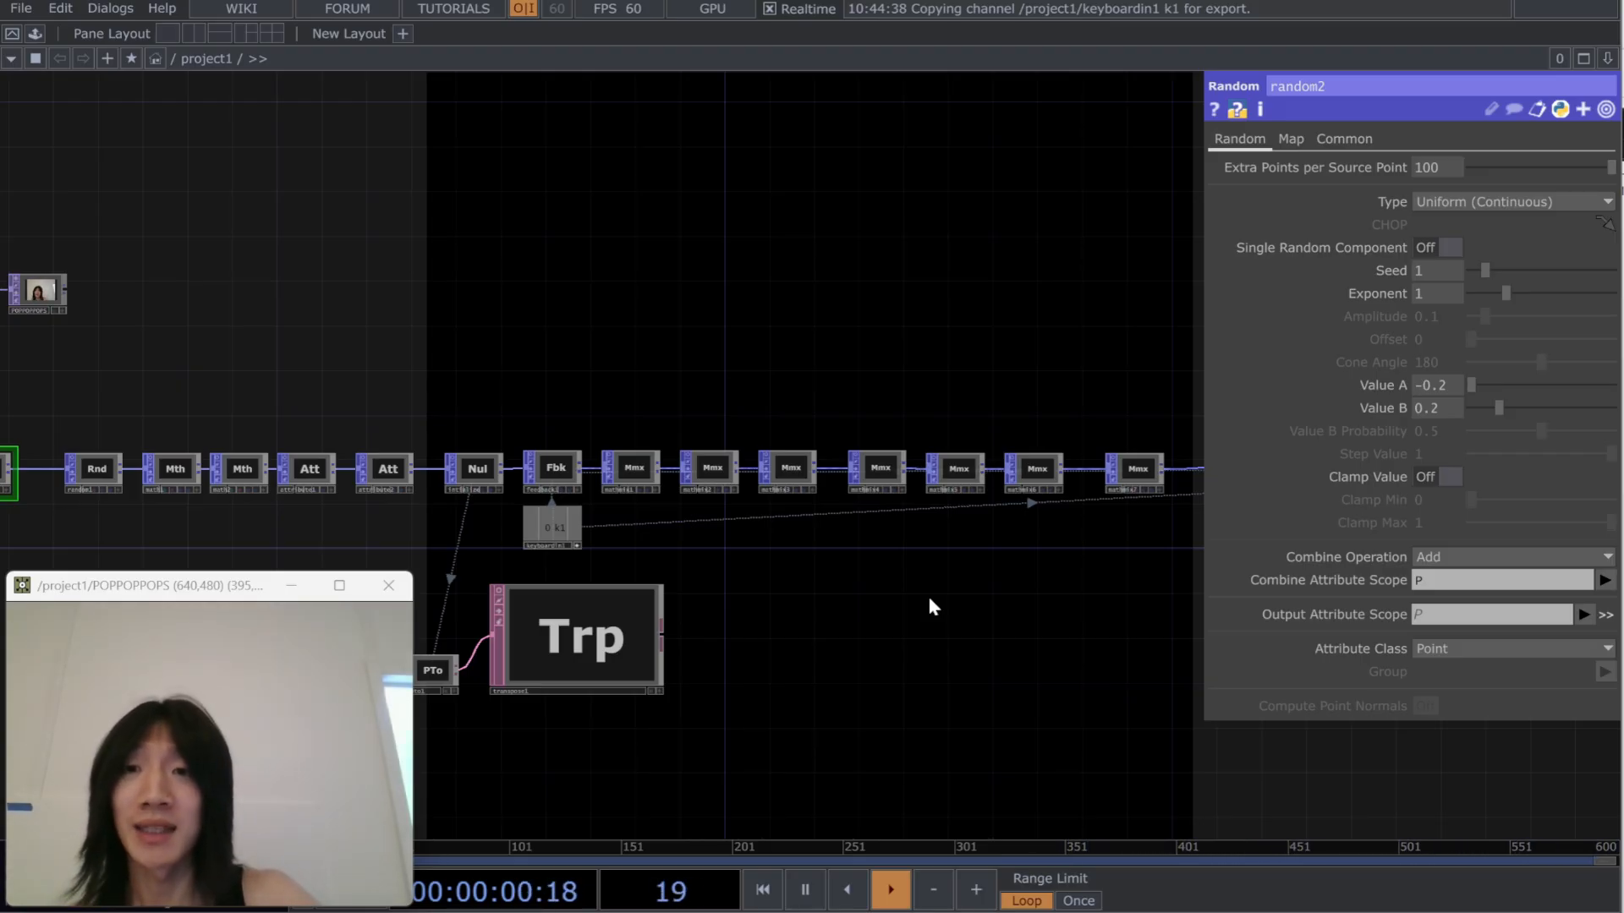
scroll(931, 602, up, 3)
drag(1004, 568, 1196, 495)
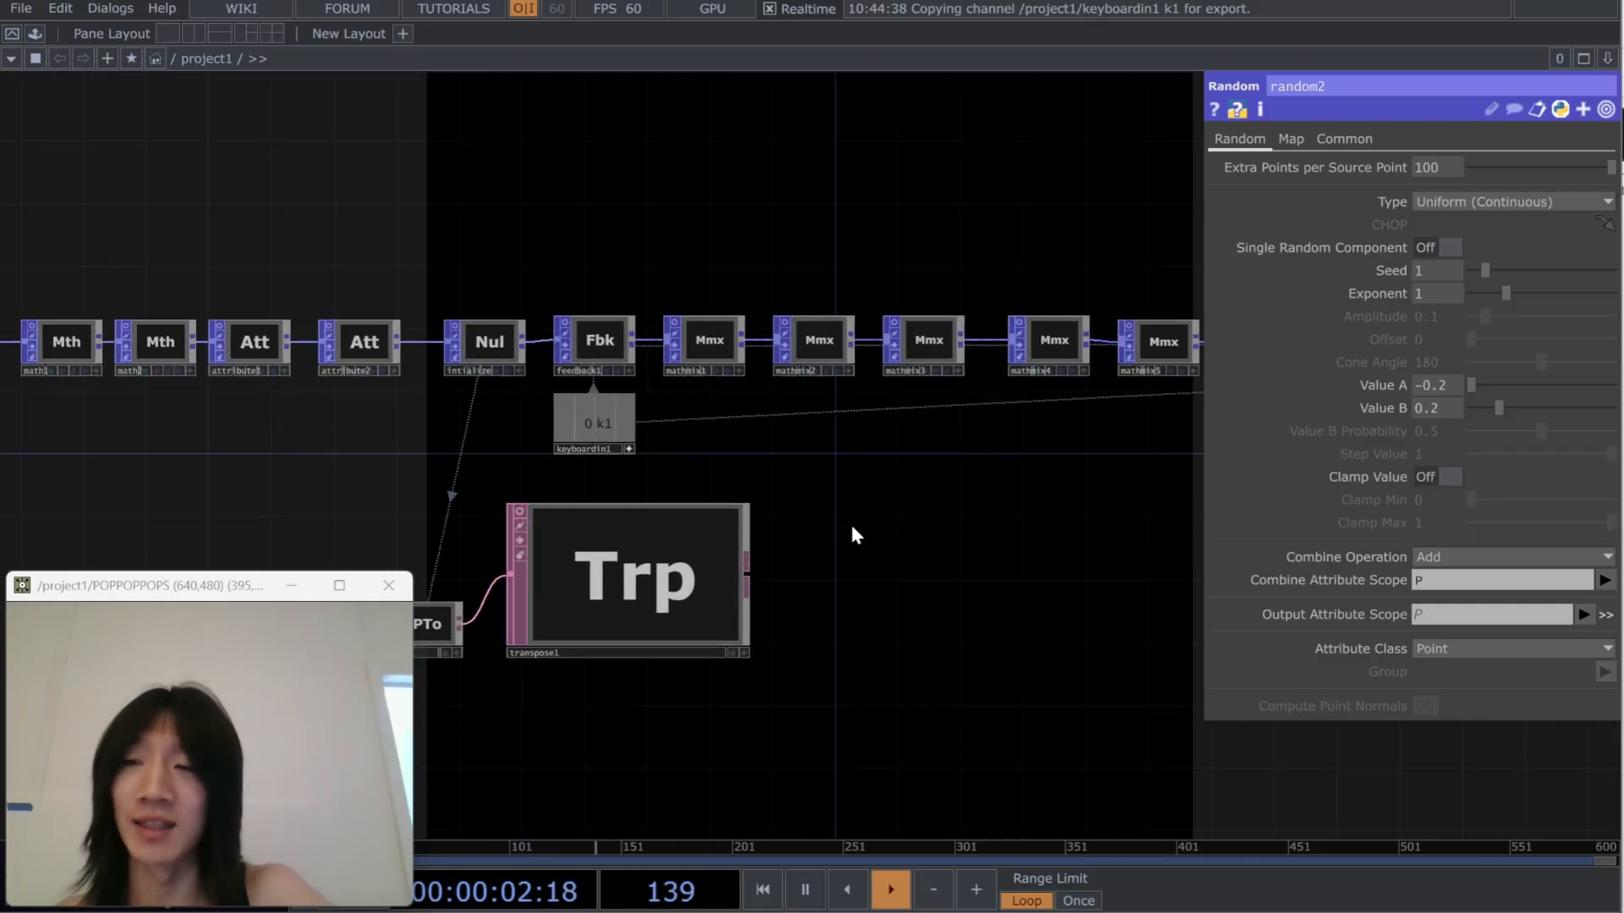
key(XF86AudioLowerVolume)
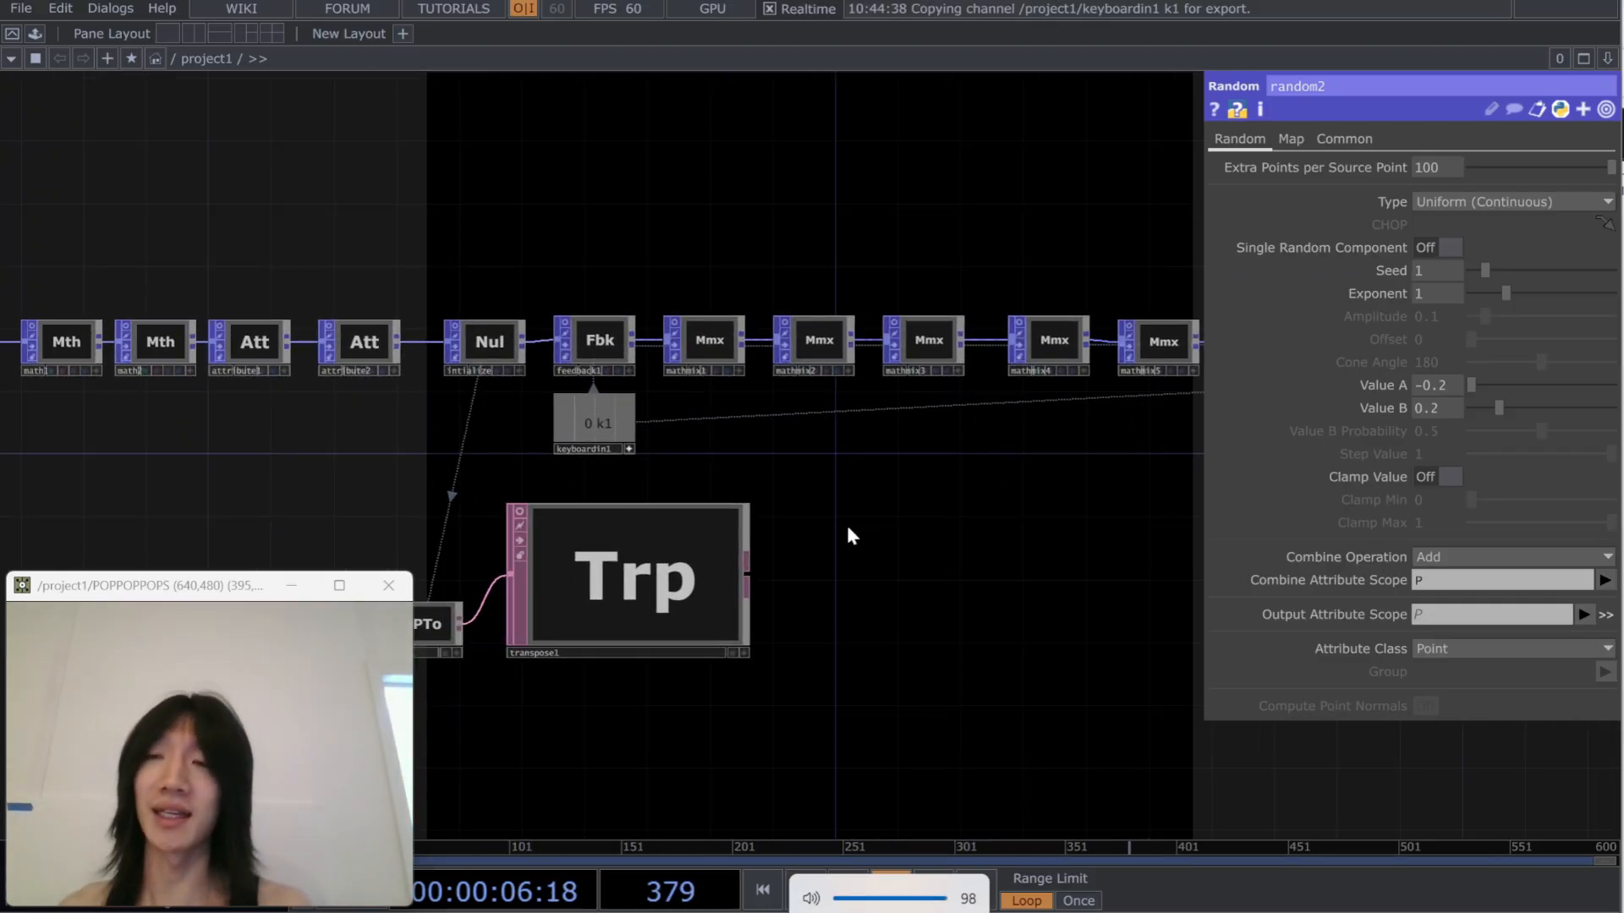
Rename the Random POP random2 as starting_points_num
drag(430, 485, 783, 469)
scroll(398, 497, up, 5)
drag(583, 495, 904, 525)
drag(635, 403, 822, 496)
drag(1067, 395, 910, 394)
scroll(964, 510, down, 4)
scroll(609, 490, up, 6)
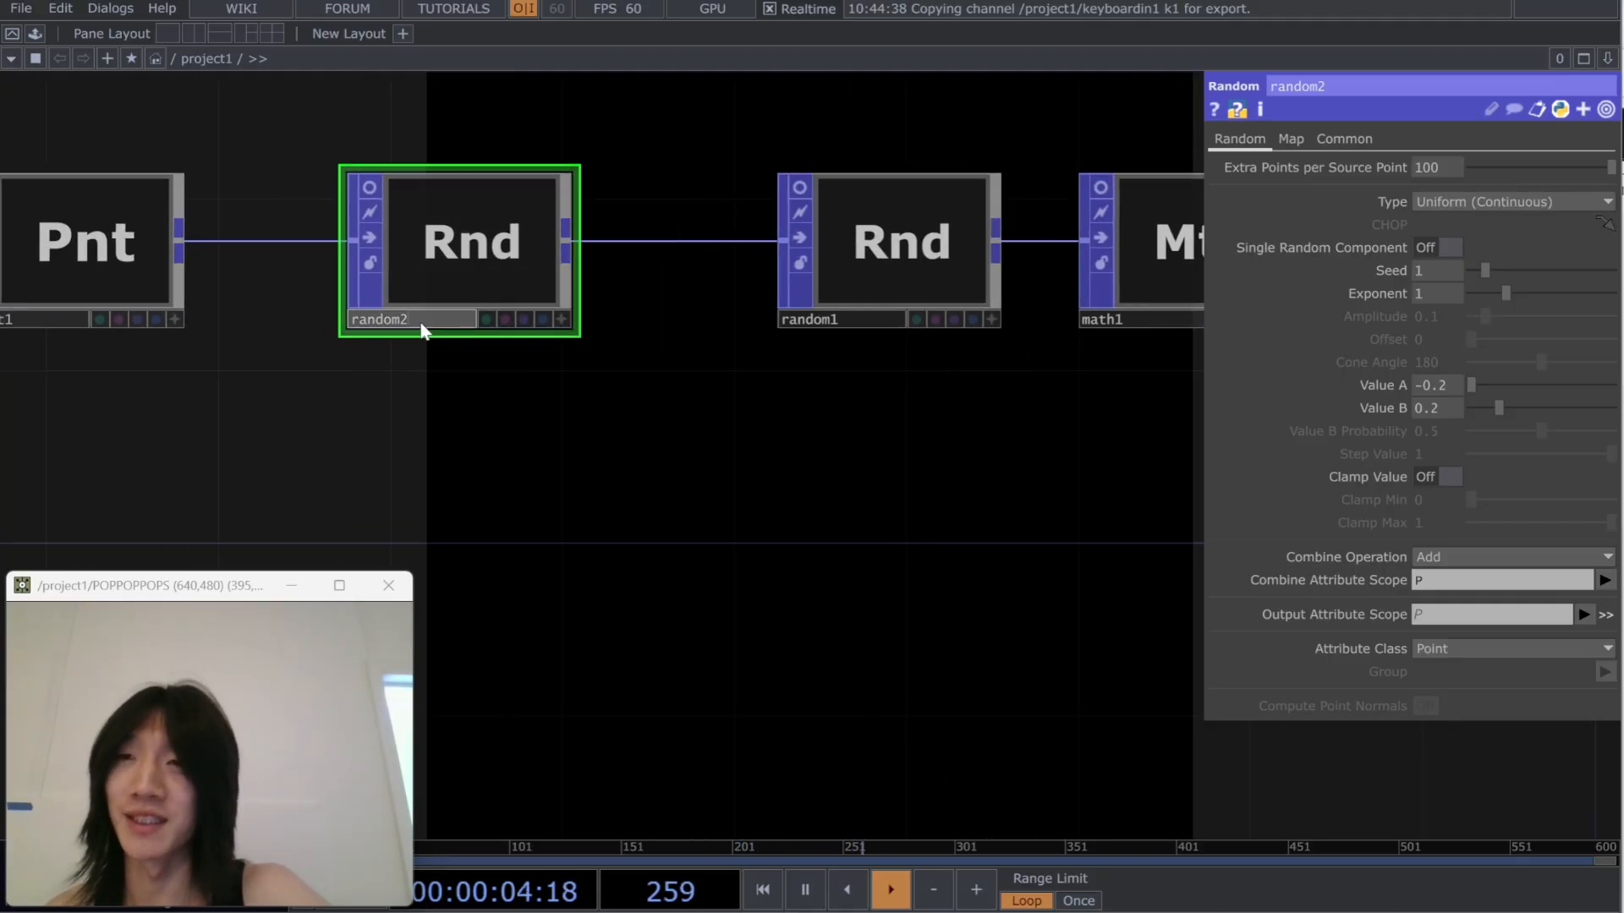
double_click(421, 321)
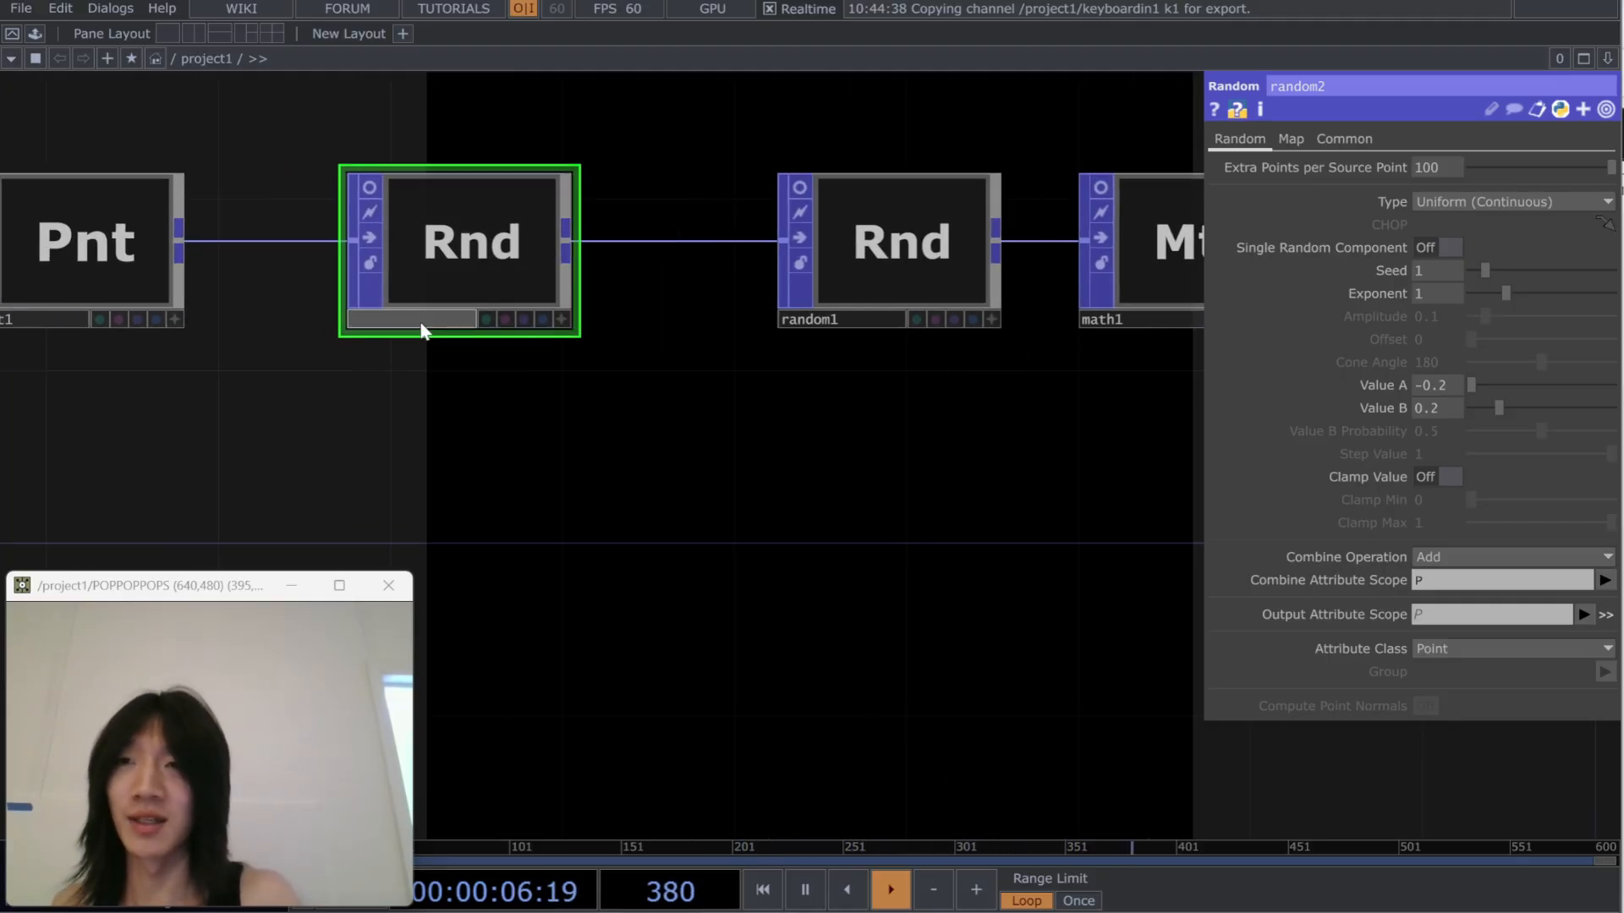
text(starting)
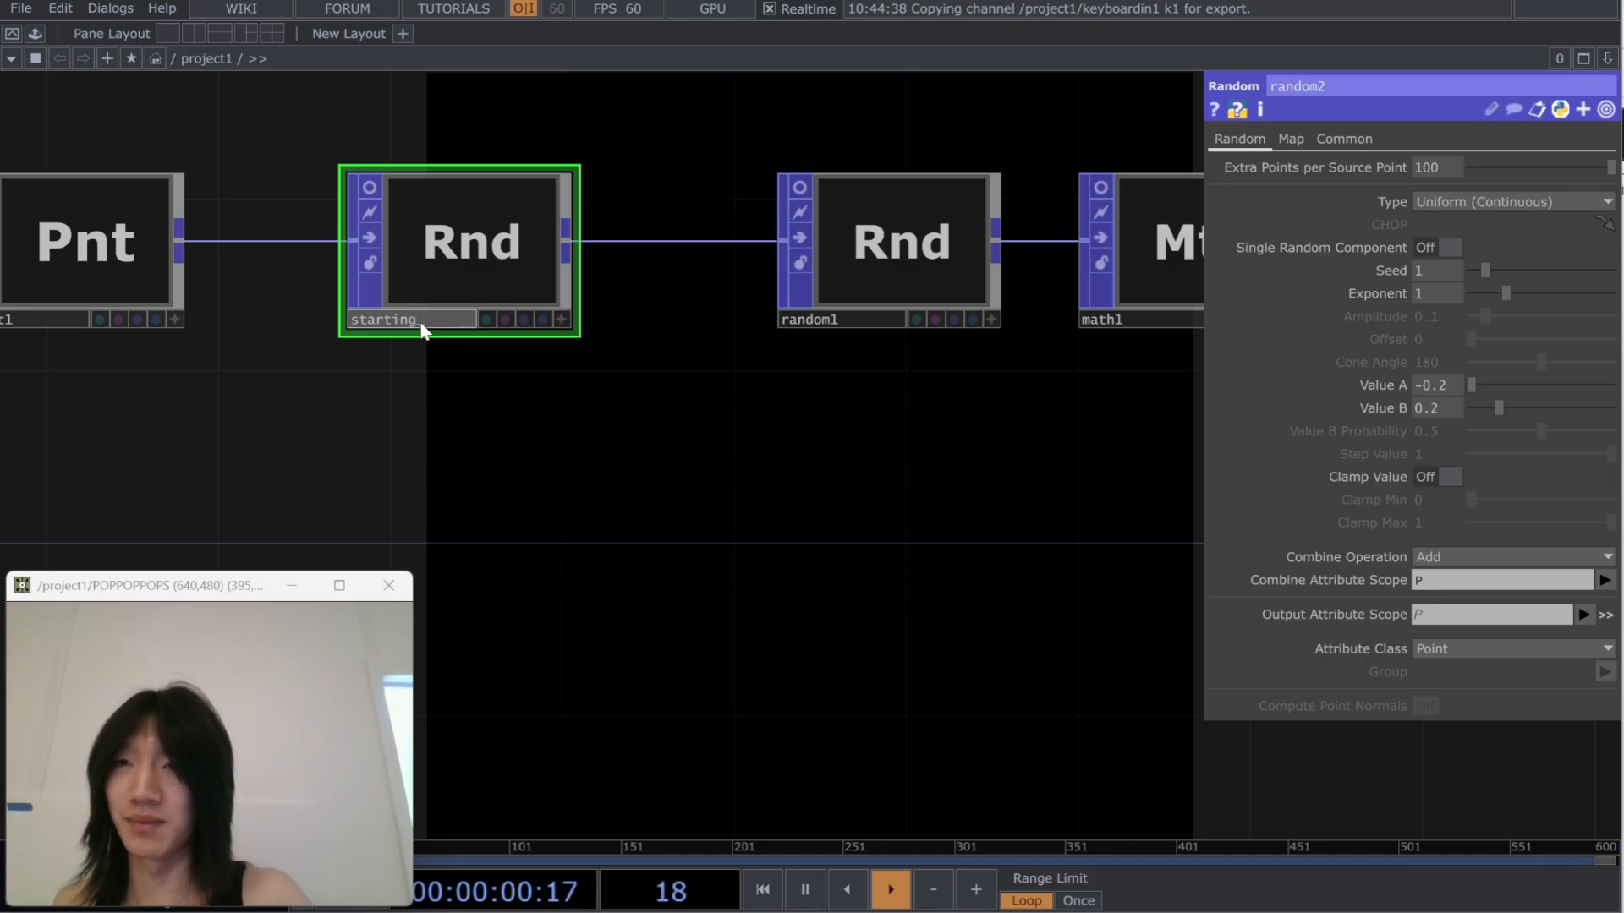
text(_points_num)
key(Return)
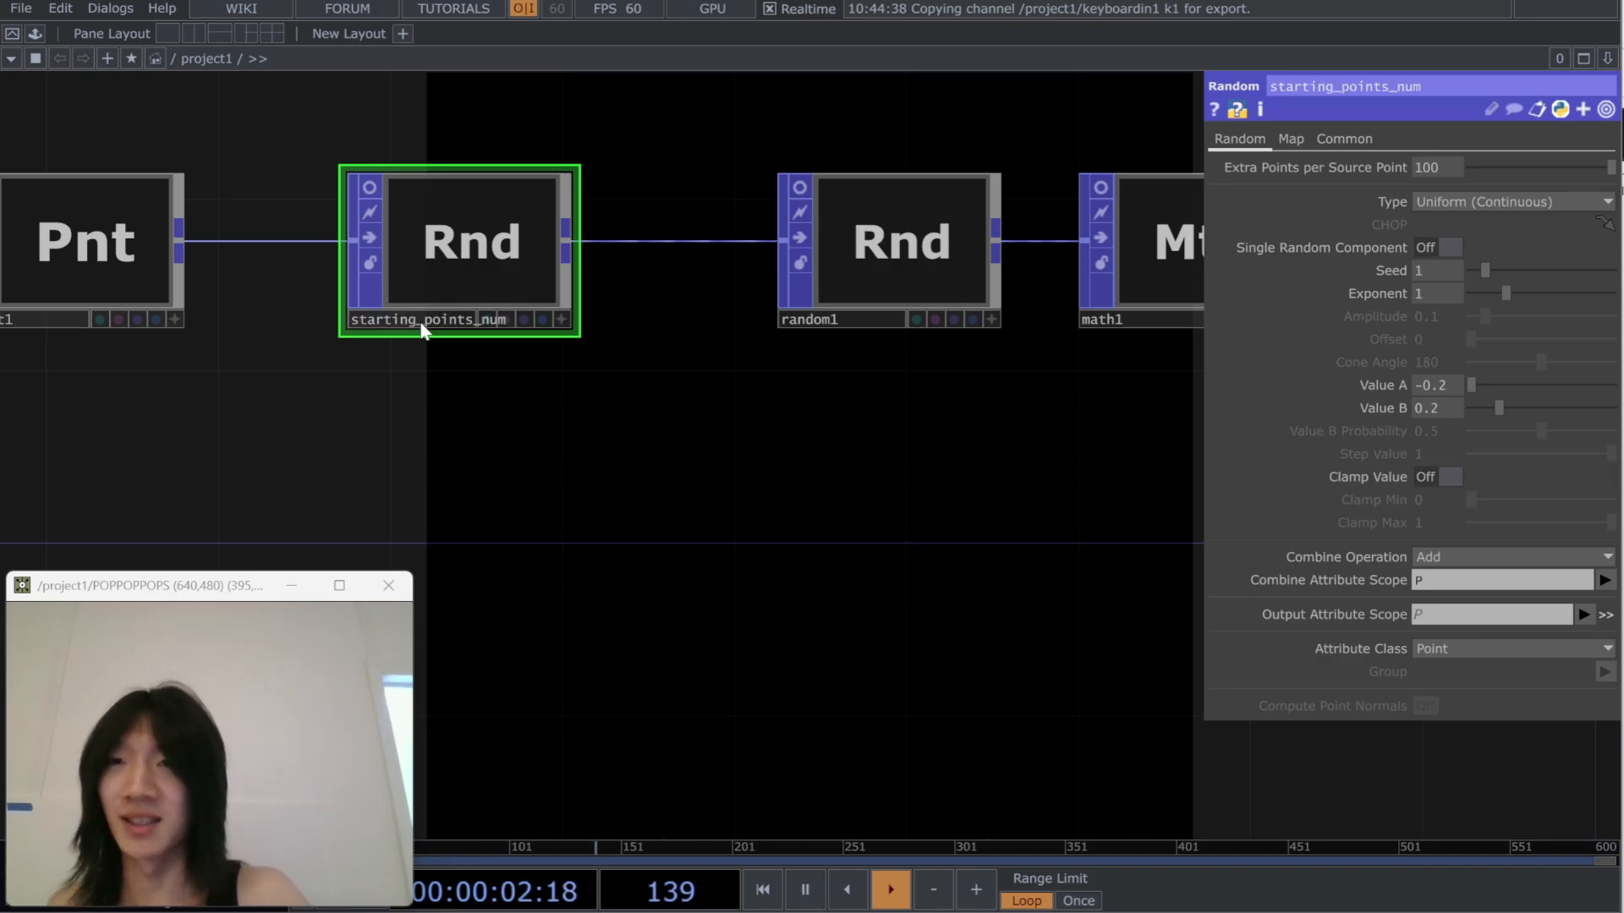
Rename the Random POP random1 as intial_velocity
click(880, 245)
drag(833, 576, 657, 596)
click(686, 337)
key(BackSpace)
text(intial_velocity)
key(Return)
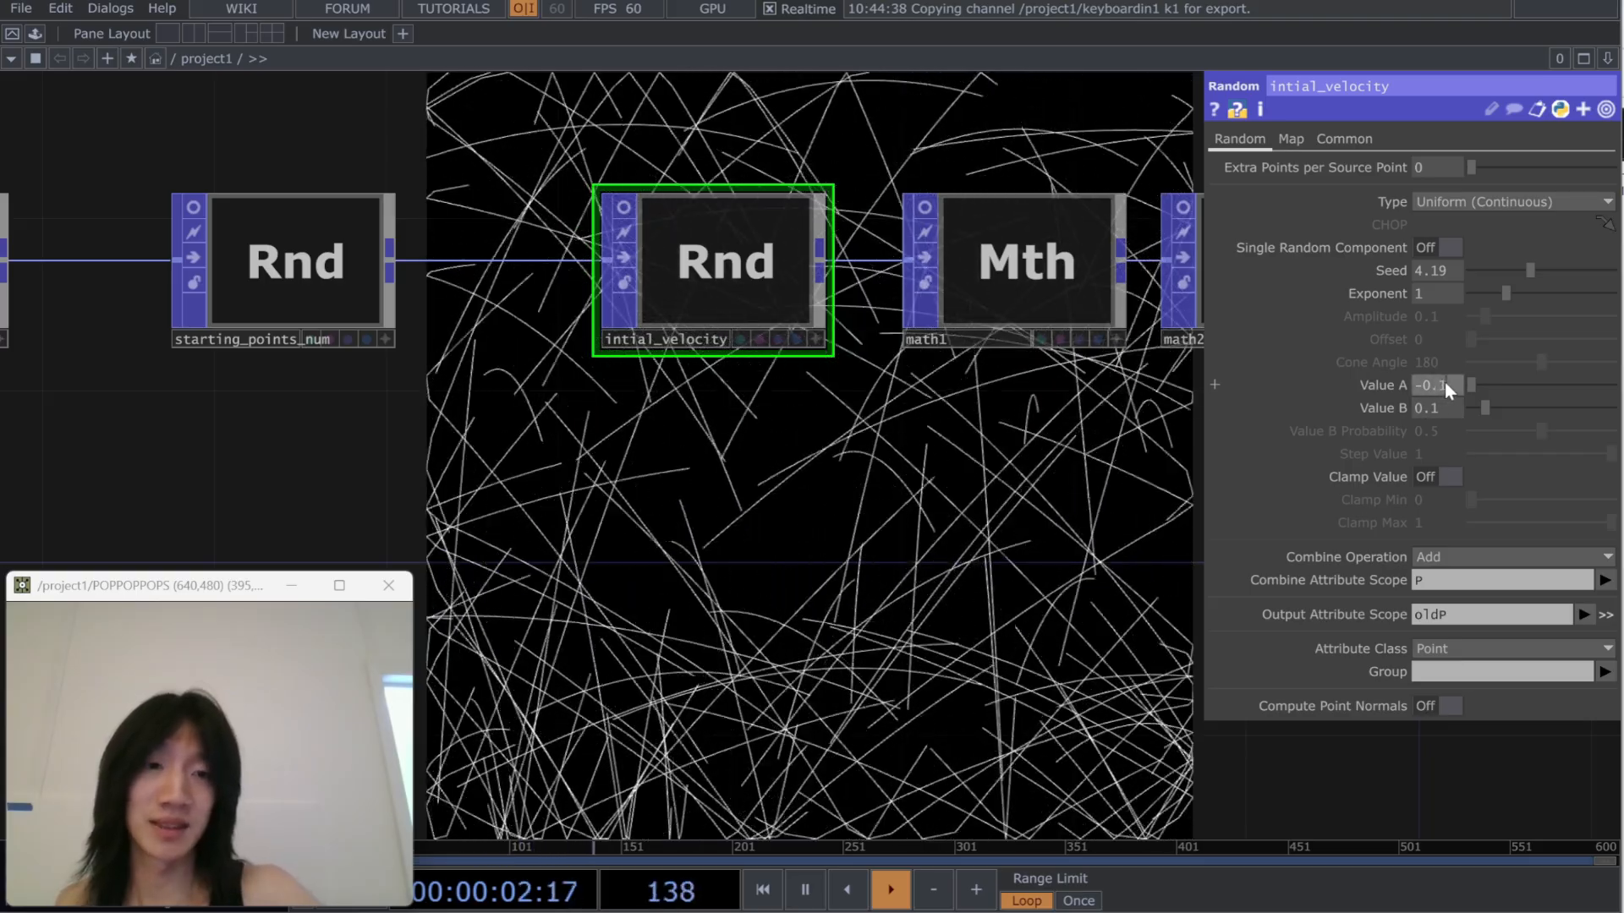
Set intial_velocity's Value A to -0.05 and Value B to 0.05, and reset the simulation
text(5)
key(Return)
click(1451, 407)
text(0.05)
key(Return)
key(1)
Set intial_velocity's Value B to 0.01 and Value A to -0.01
drag(1186, 496, 1121, 508)
click(1432, 409)
text(0.1)
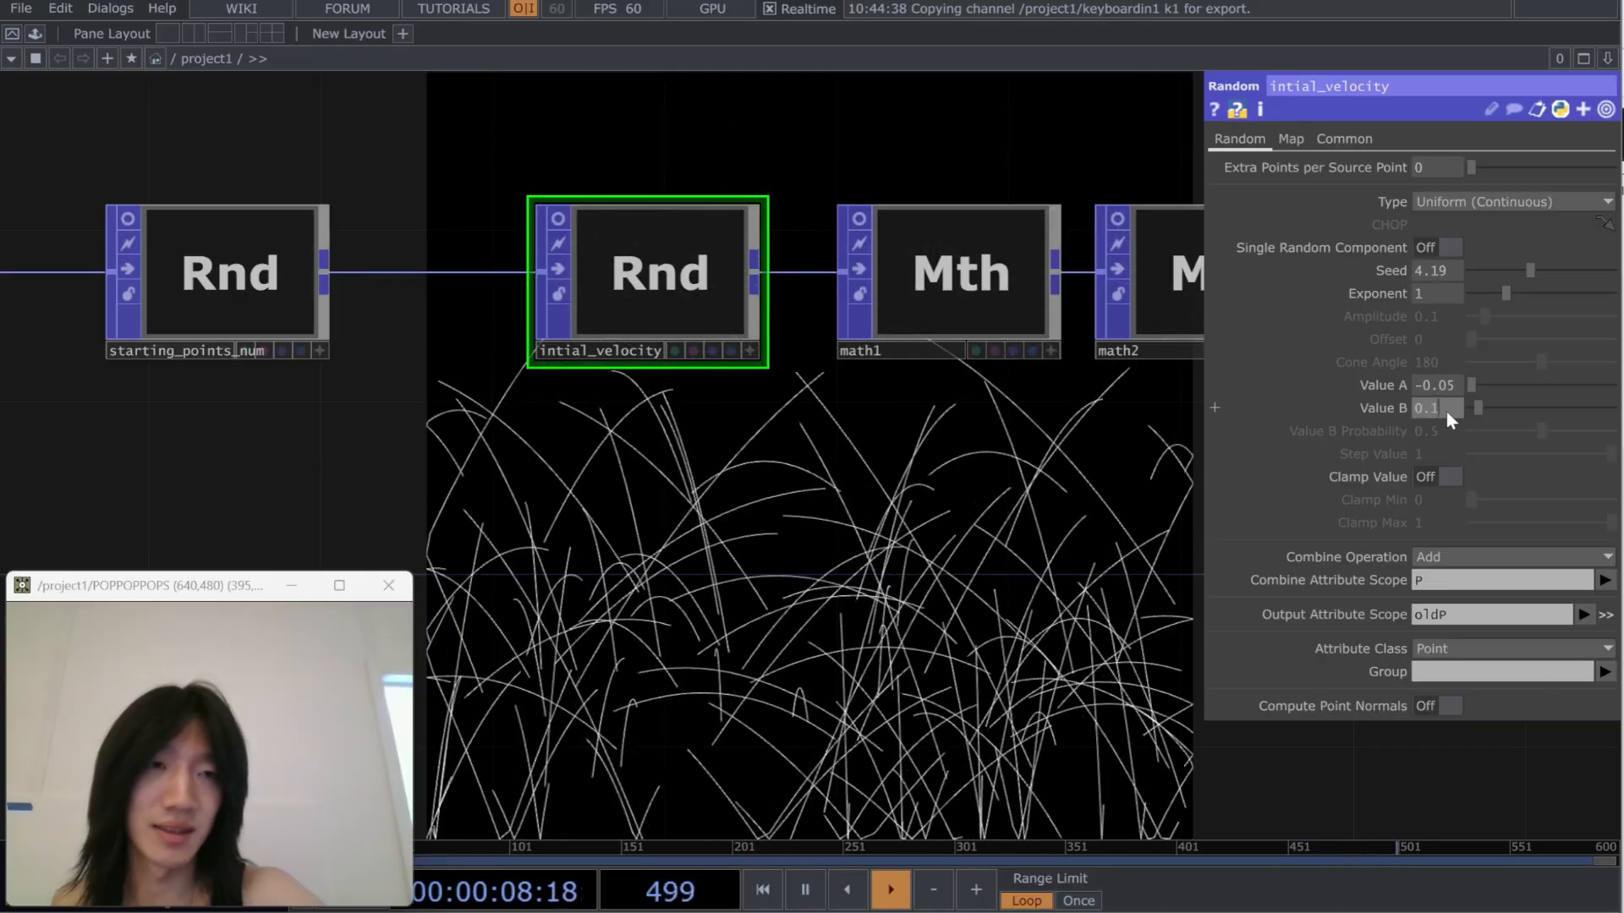
key(BackSpace)
text(01)
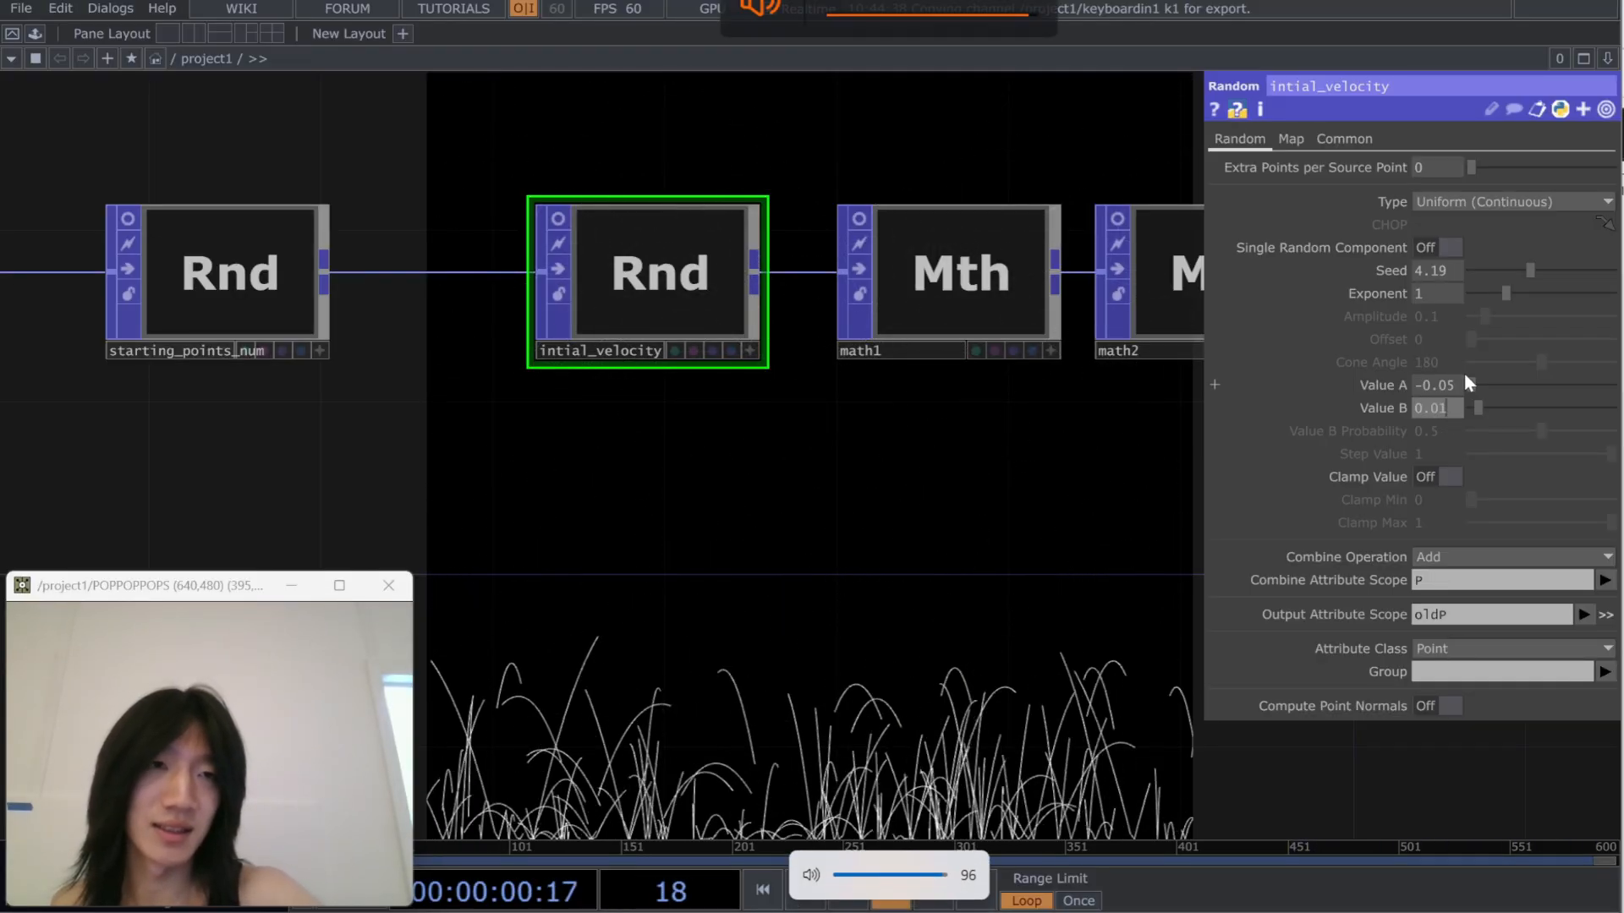
key(Return)
key(BackSpace)
text(1)
key(Return)
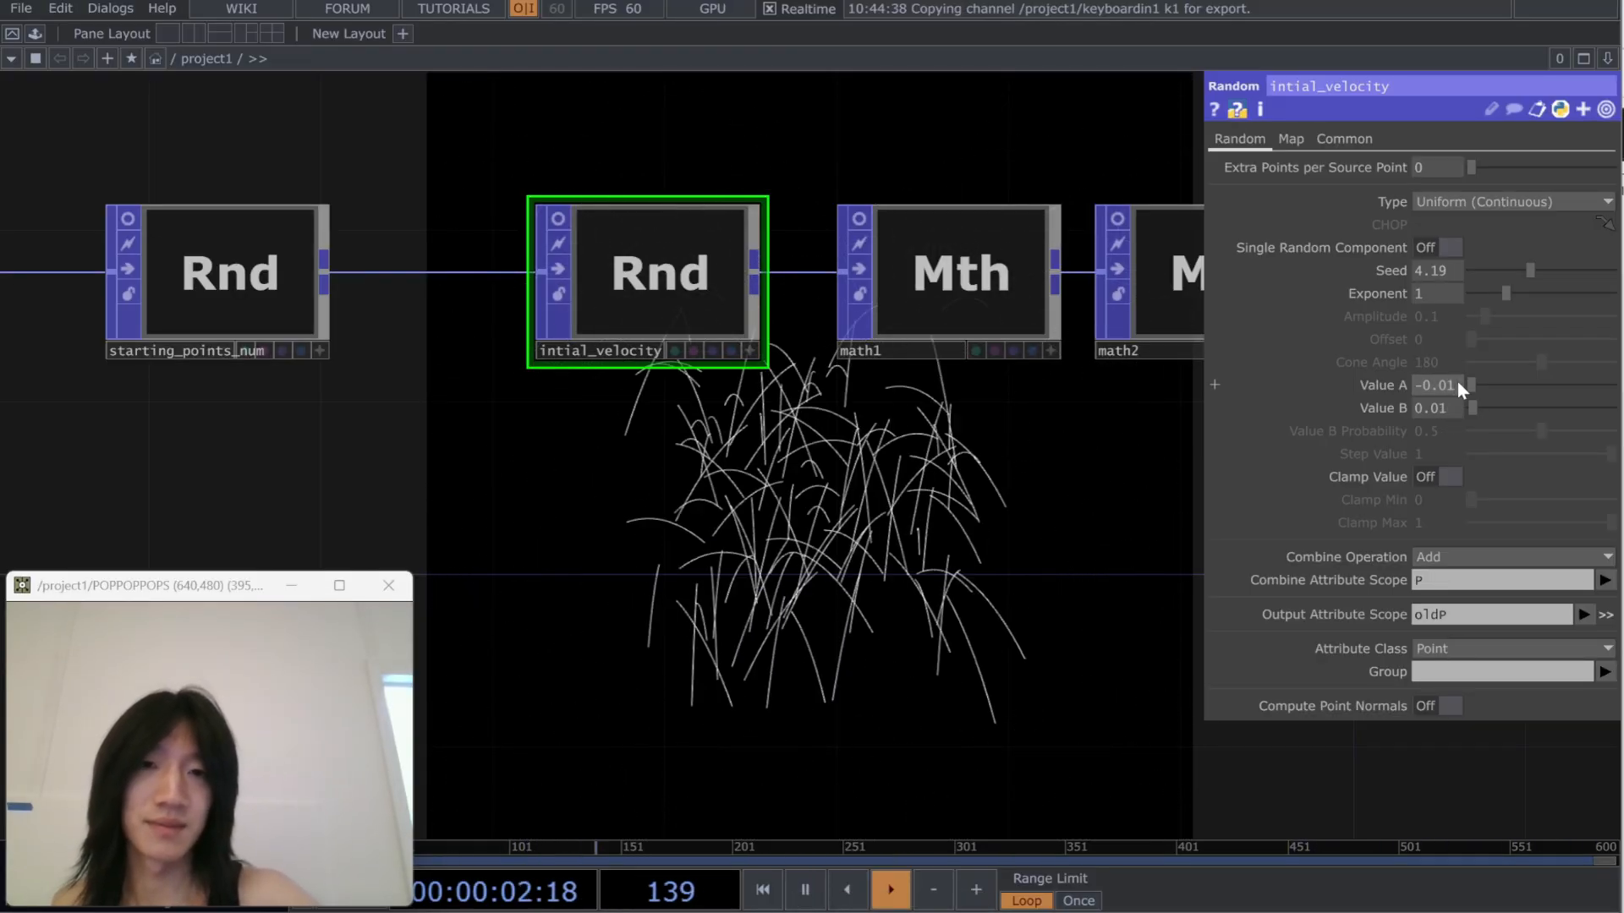
Rename the Math POP math1, which works on P(2), as removez
drag(1015, 692, 773, 670)
click(716, 328)
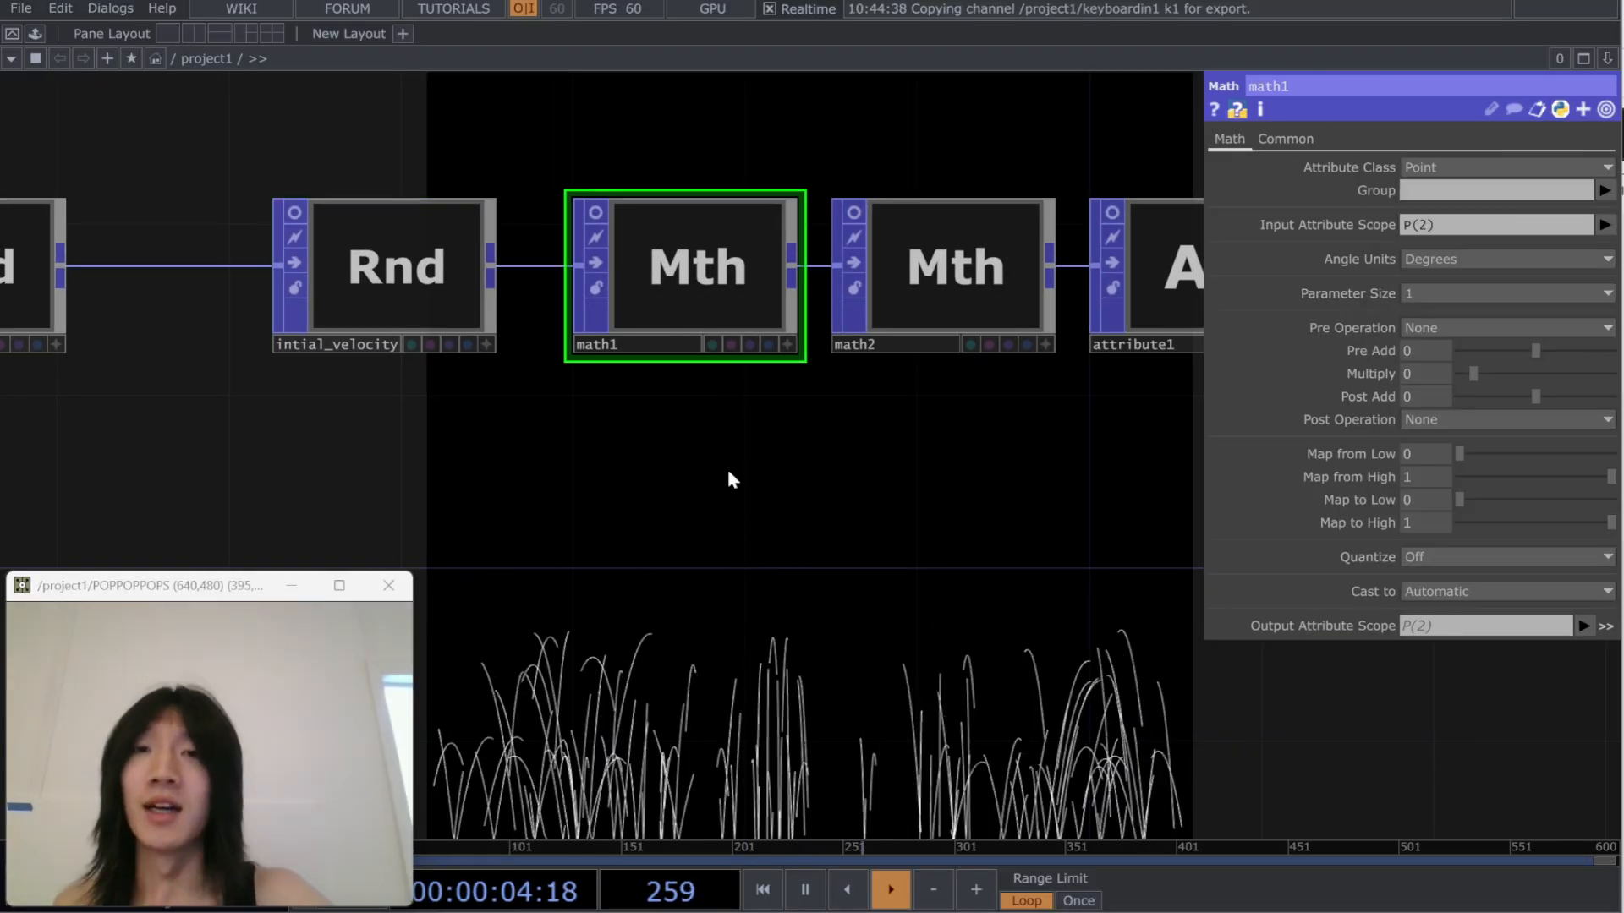
drag(997, 567, 759, 602)
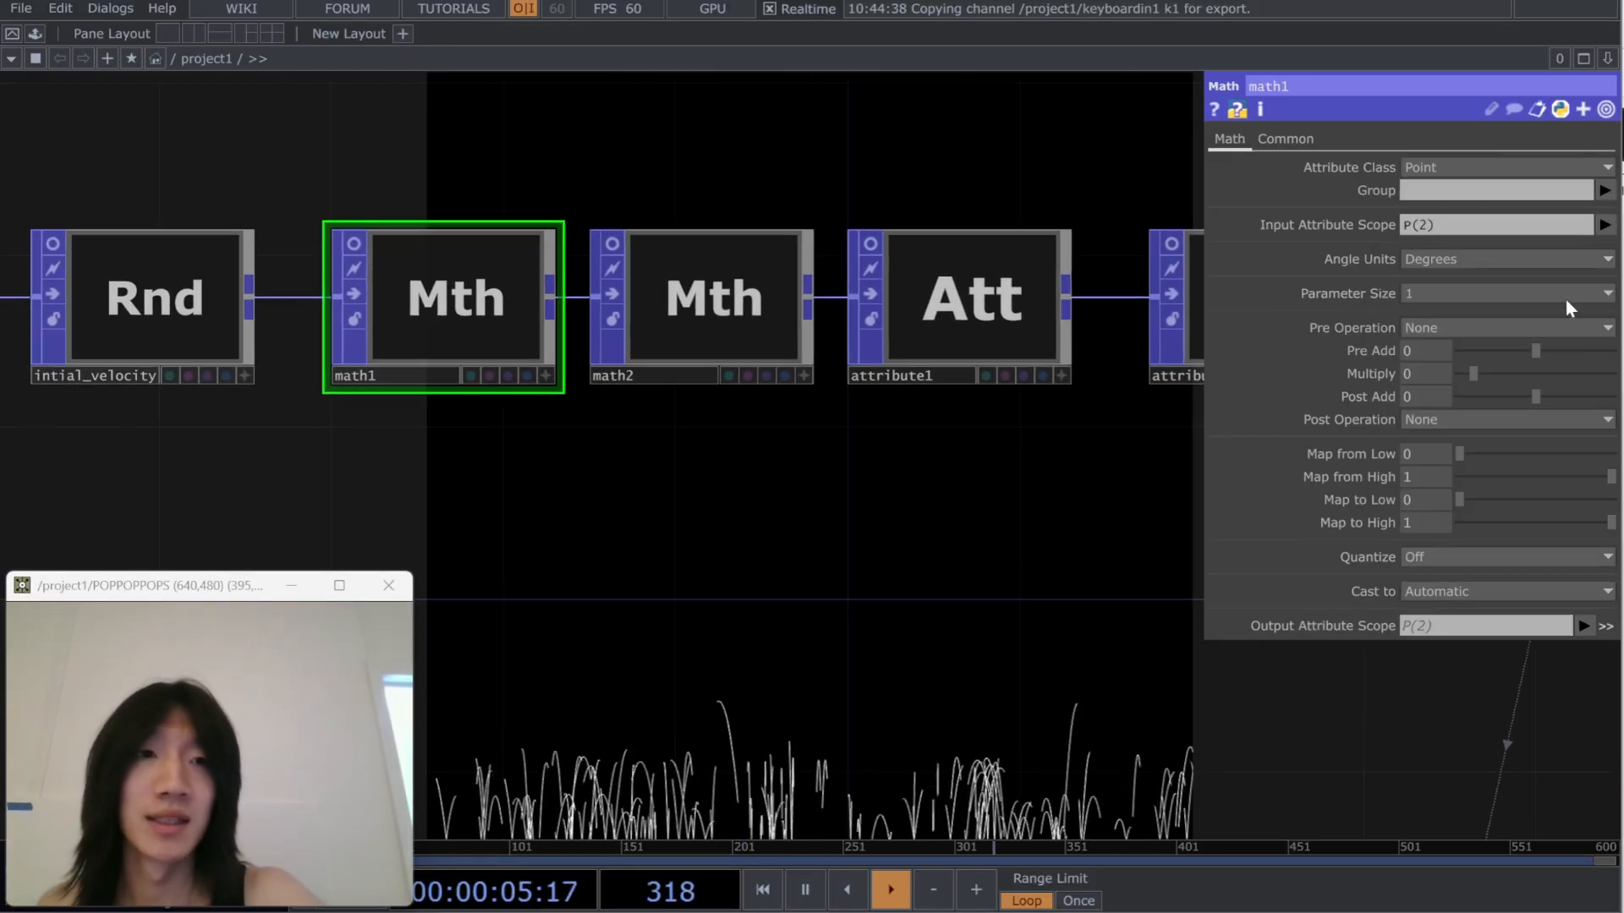
click(395, 381)
text(removez)
key(Return)
Rename the Math POP math2, which works on oldP(2), as removezagain
drag(636, 431, 543, 433)
click(640, 337)
drag(805, 548, 582, 589)
drag(730, 606, 962, 583)
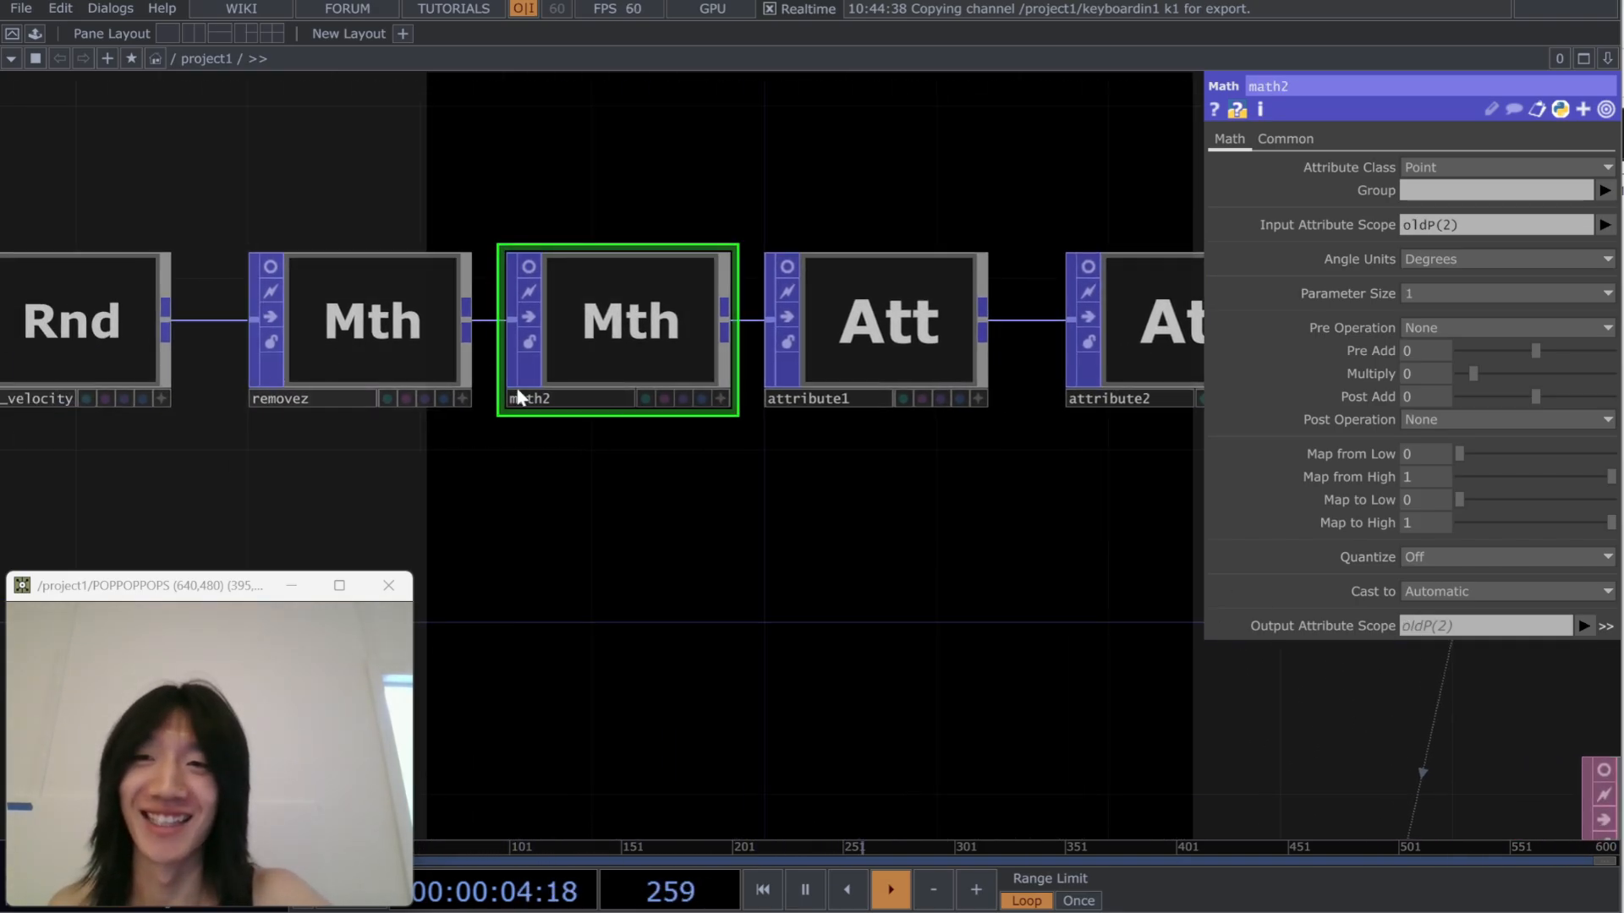
mouse_move(337, 401)
mouse_down()
mouse_move(231, 399)
mouse_move(338, 401)
mouse_up()
click(820, 363)
drag(734, 582, 456, 538)
double_click(262, 354)
text(removezagain)
key(Return)
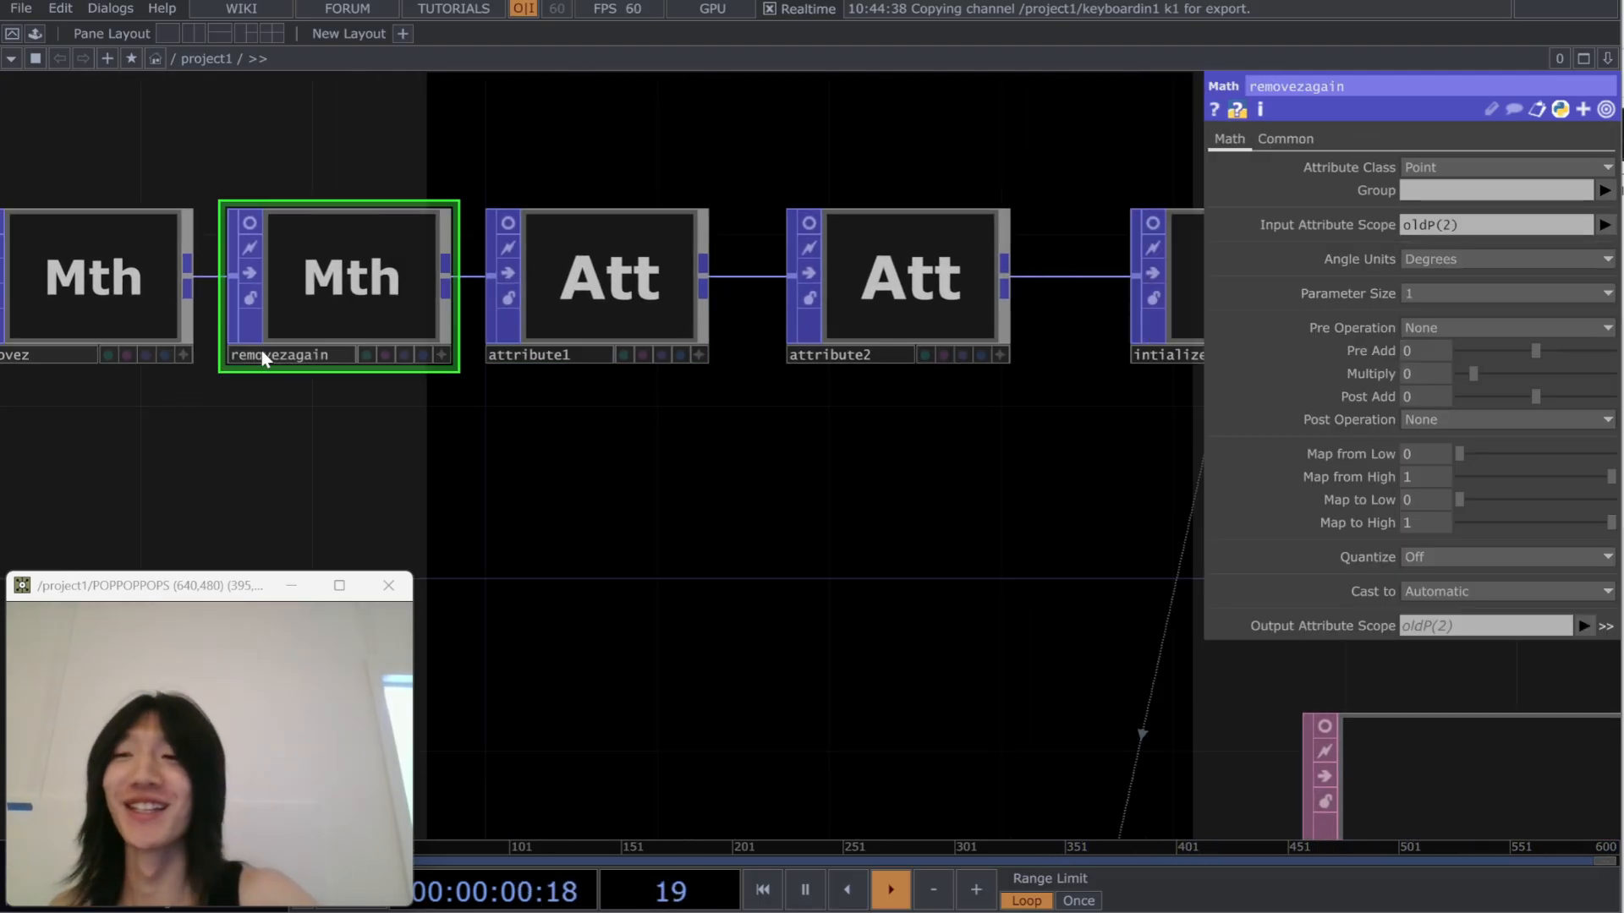
Rename the Attribute POP attribute1, which holds friction and gravity, as constforces
click(665, 264)
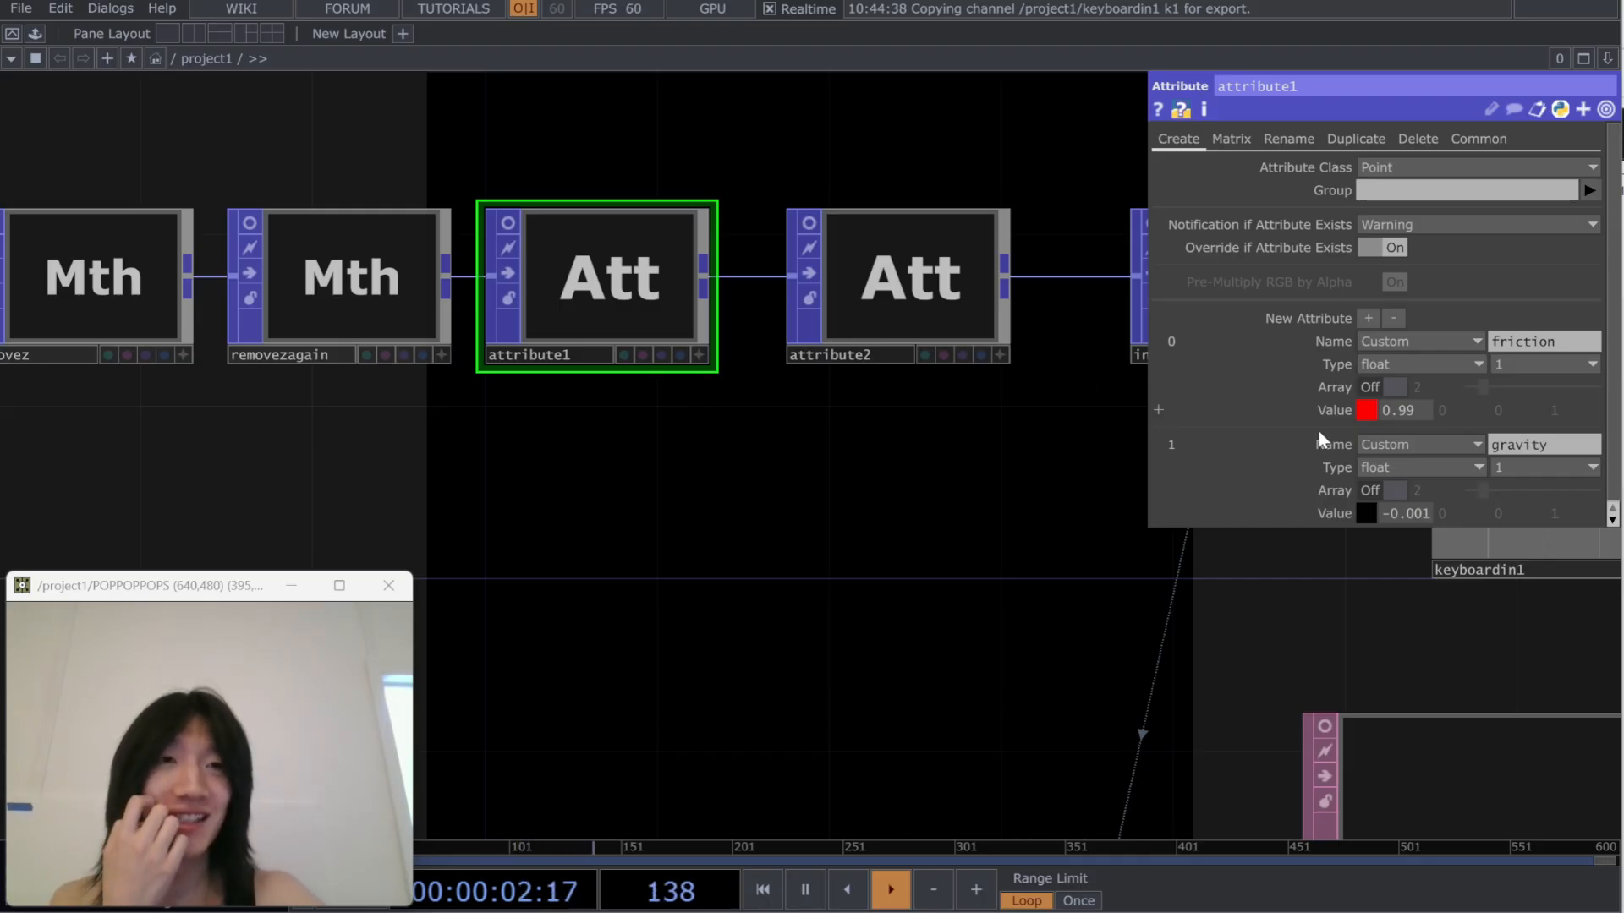
click(583, 358)
key(BackSpace)
key(BackSpace)
key(BackSpace)
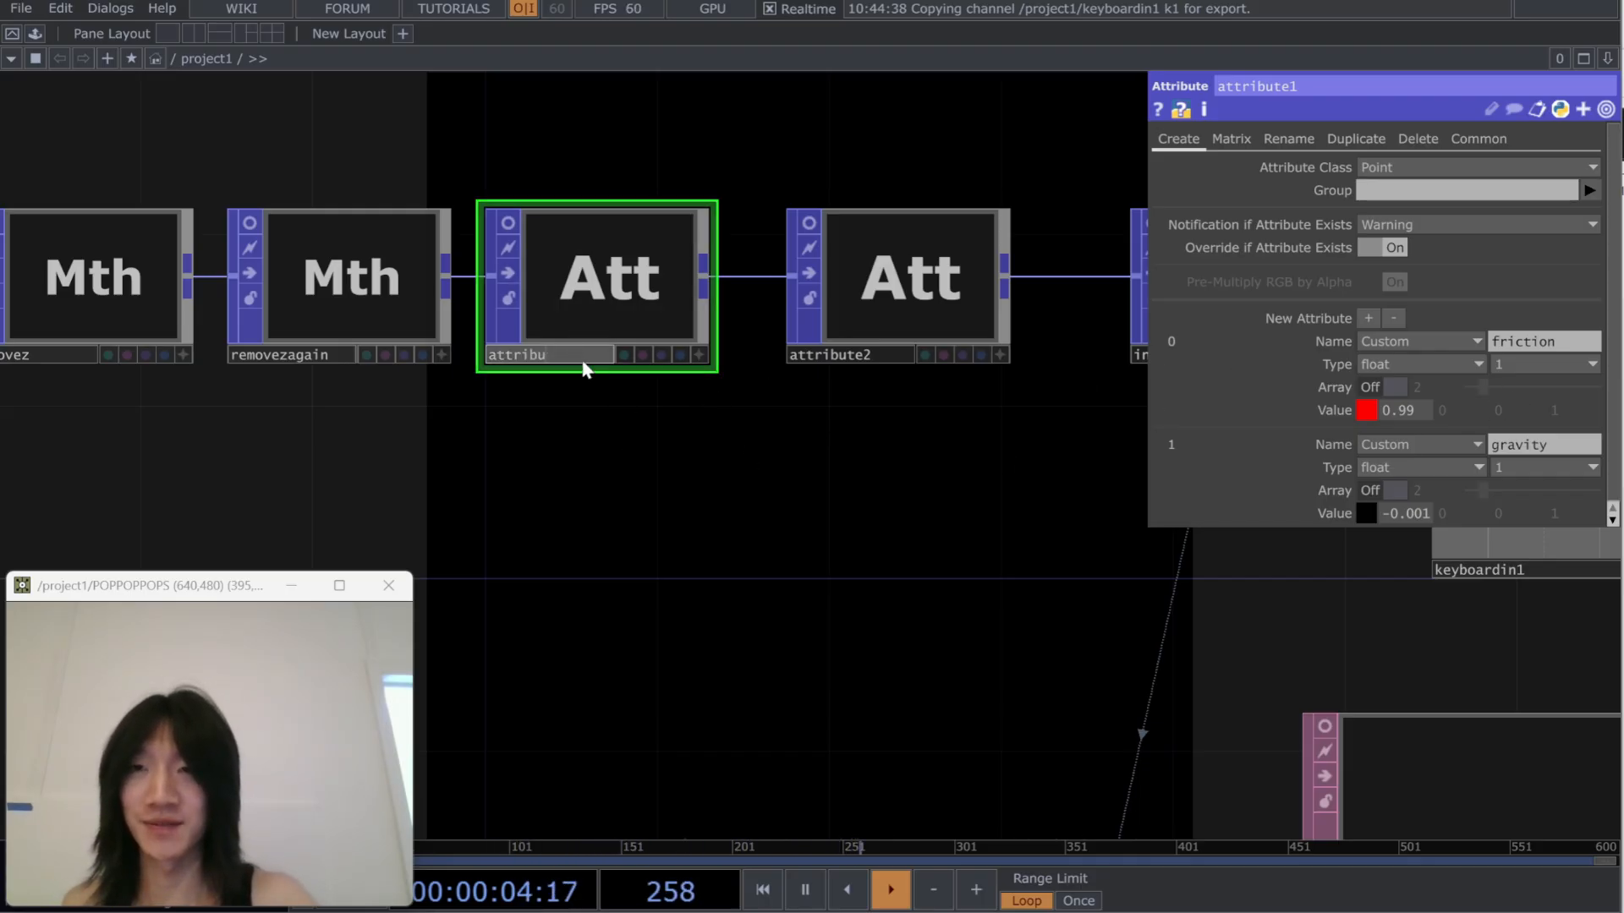
key(BackSpace)
key(BackSpace)
key(BackSpace)
key(BackSpace)
text(force)
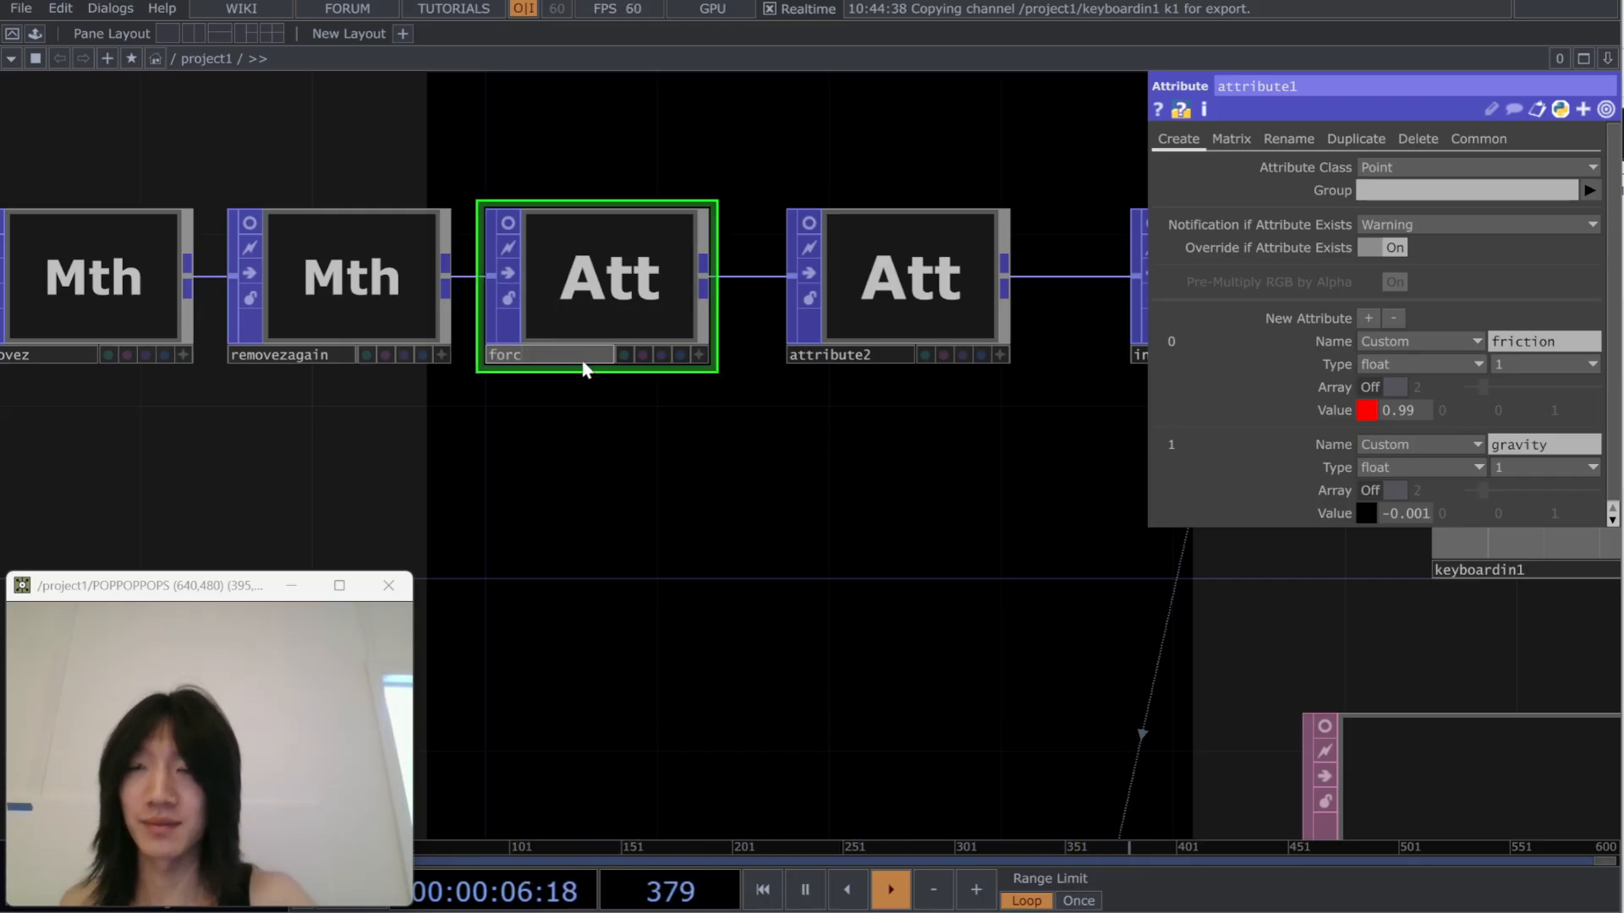
key(BackSpace)
text(constforces)
key(Return)
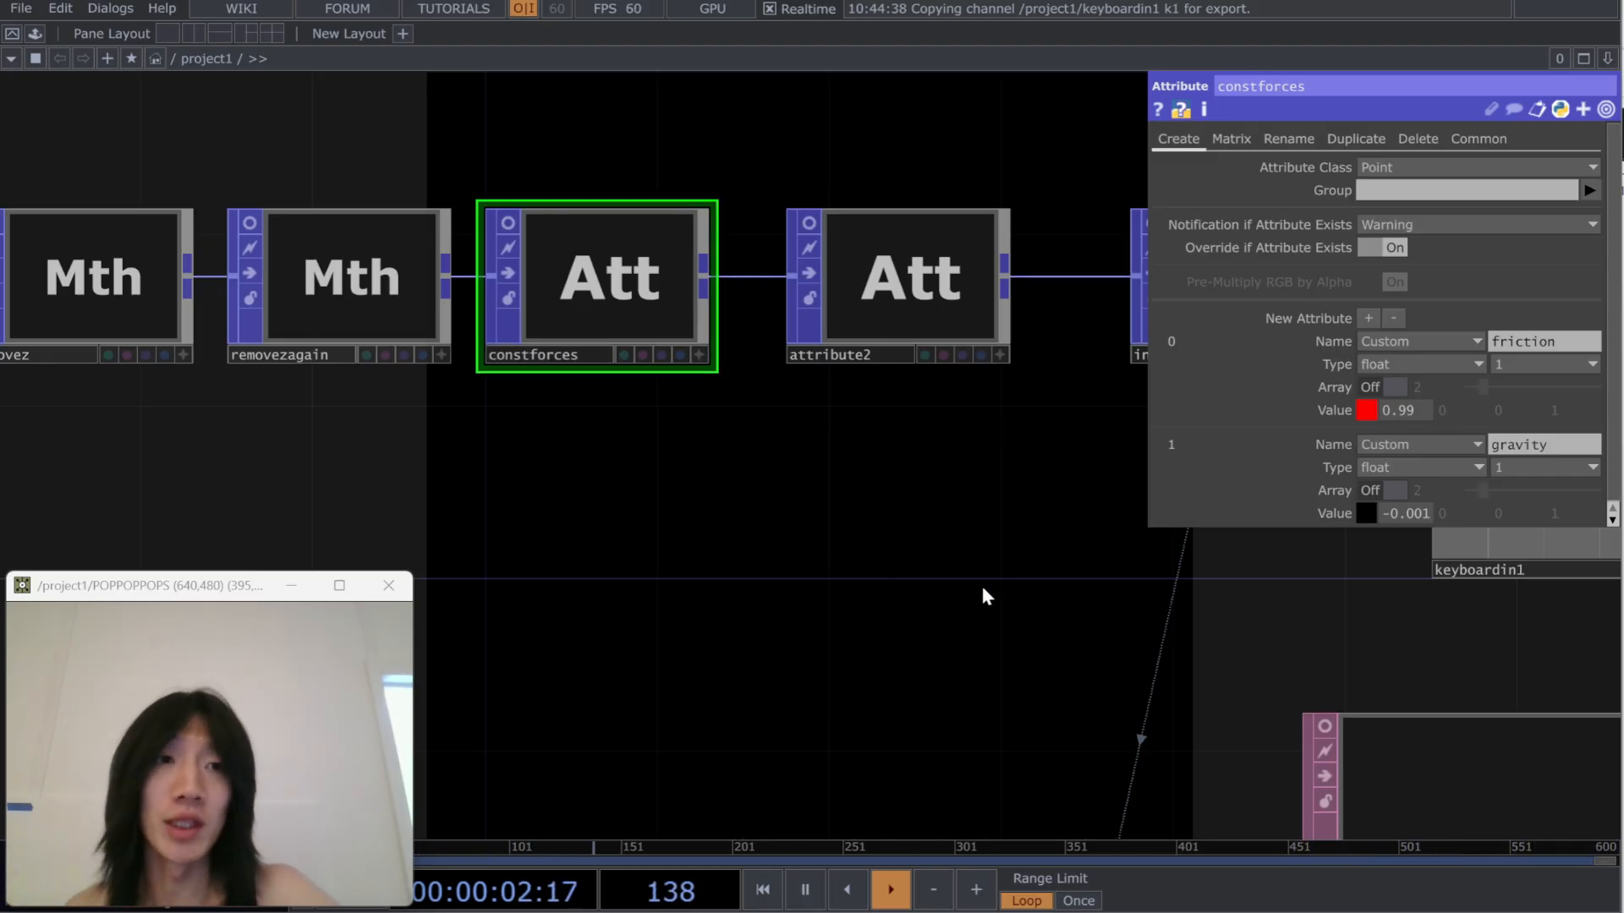
Set the gravity attribute in constforces to 0 and reset the simulation
key(1)
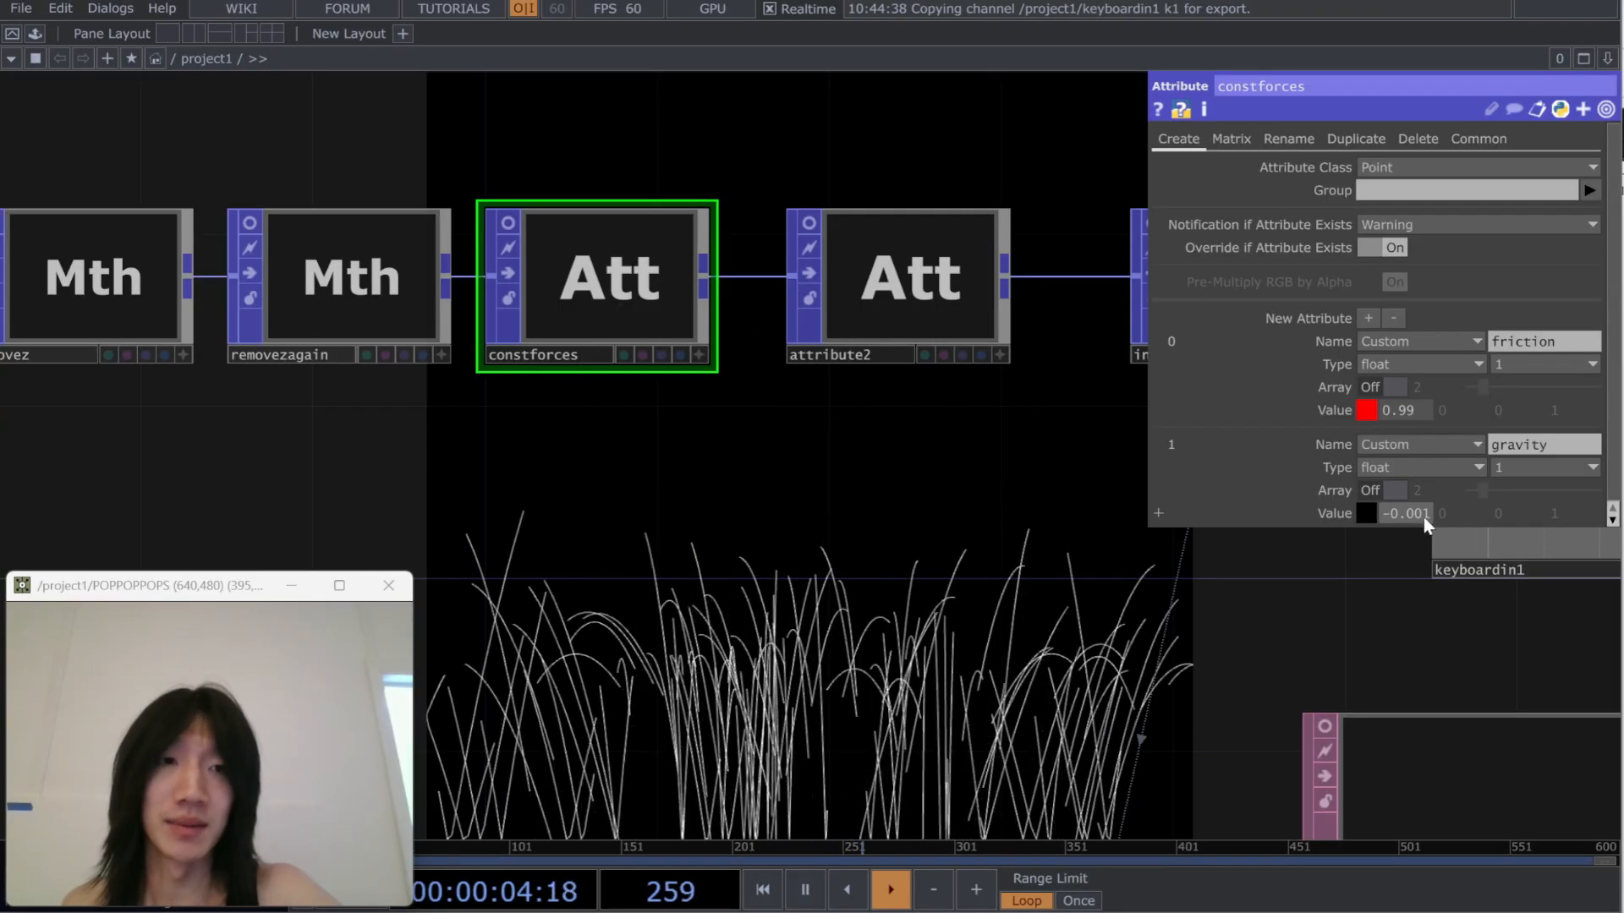
drag(1384, 517, 1459, 513)
key(BackSpace)
text(0)
key(Return)
key(1)
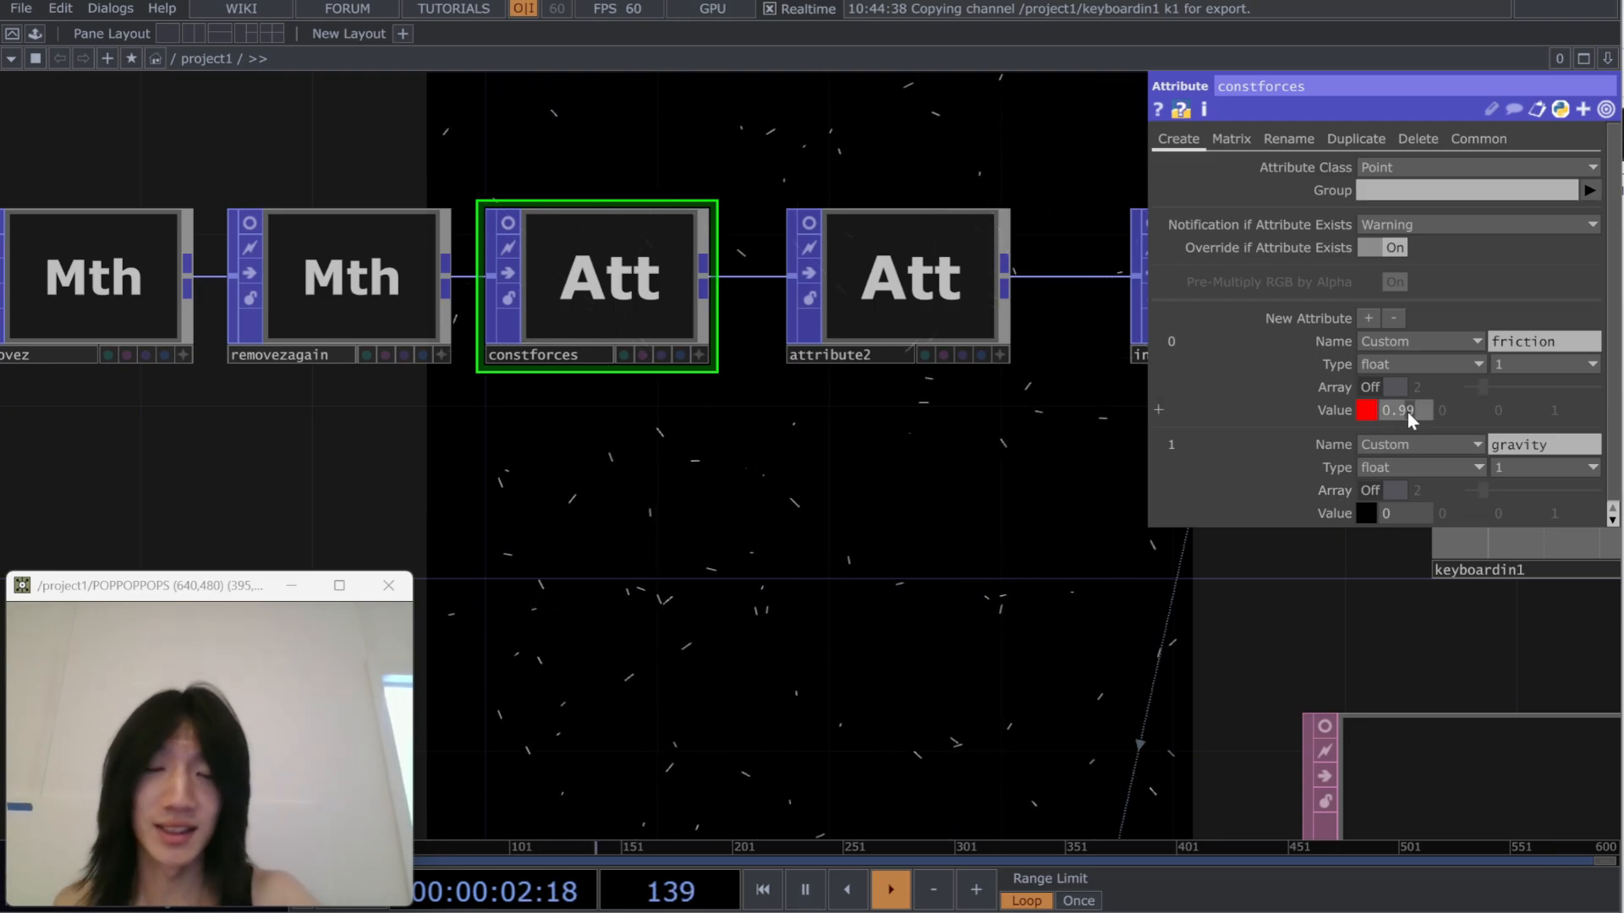
Rename the Attribute POP attribute2, which holds the bounds and bounce attributes, as bounds
click(898, 272)
drag(826, 560, 651, 612)
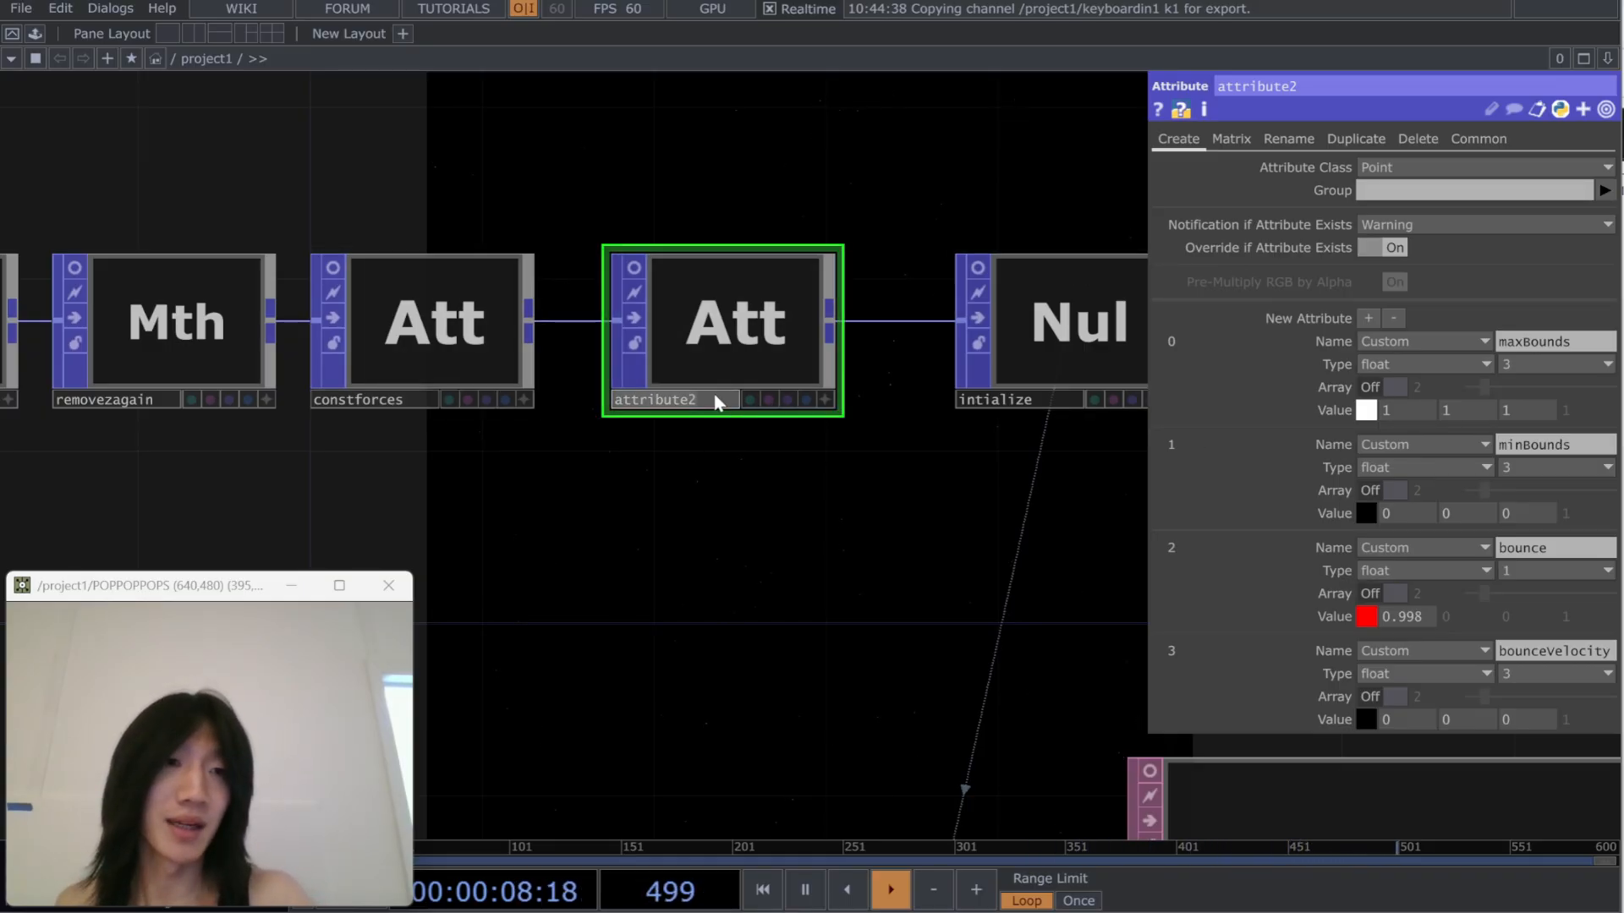
click(677, 399)
text(boun)
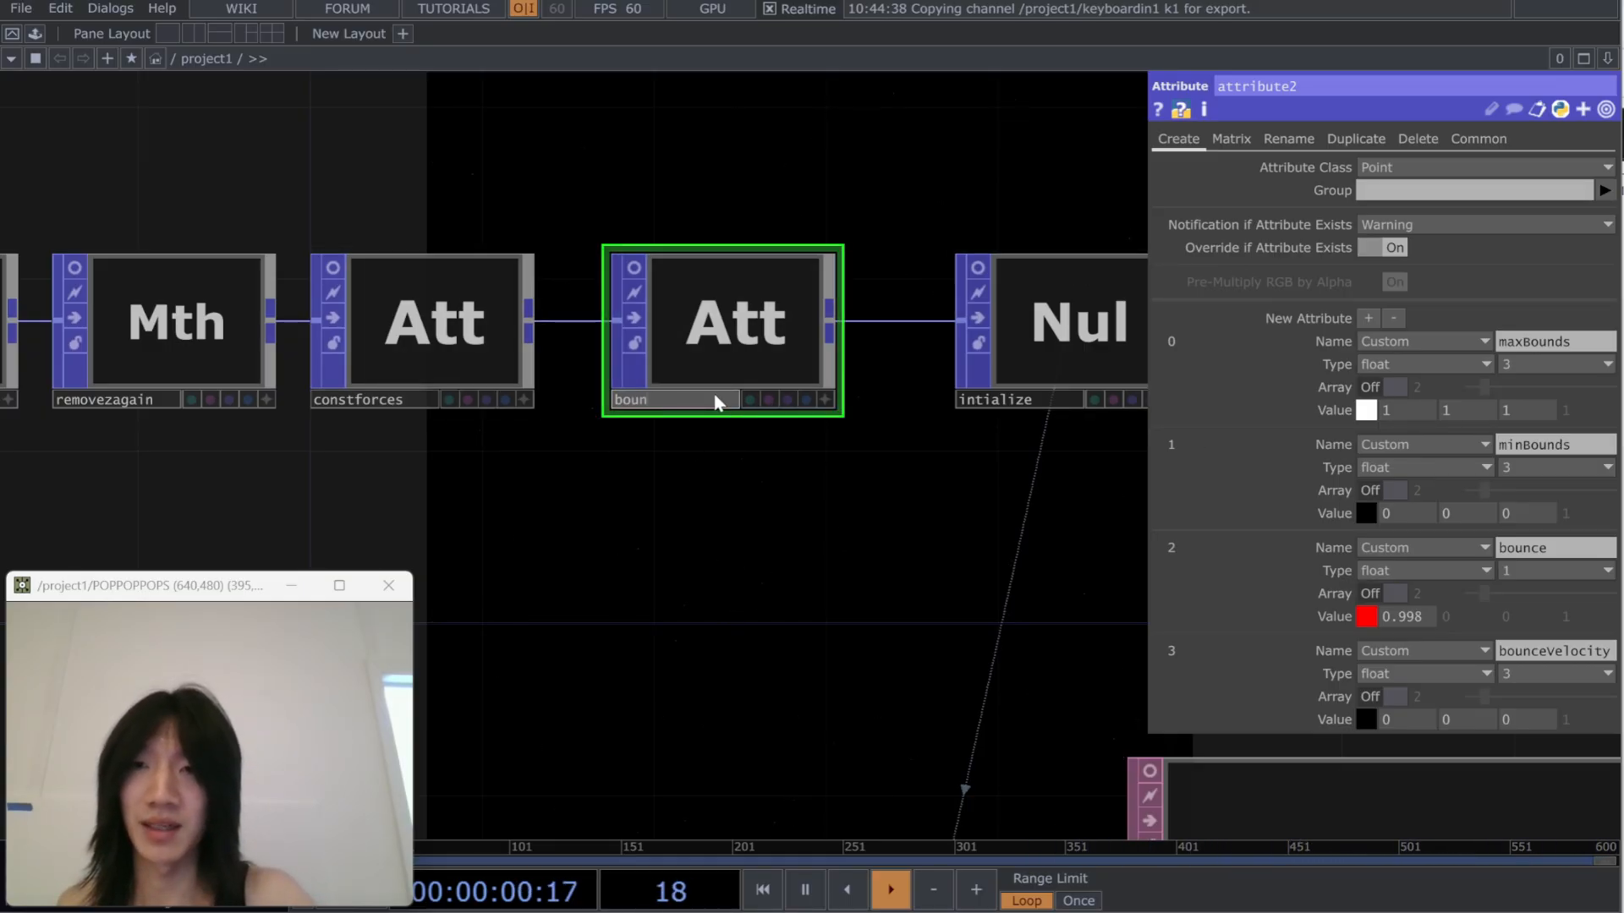
text(ds)
key(Return)
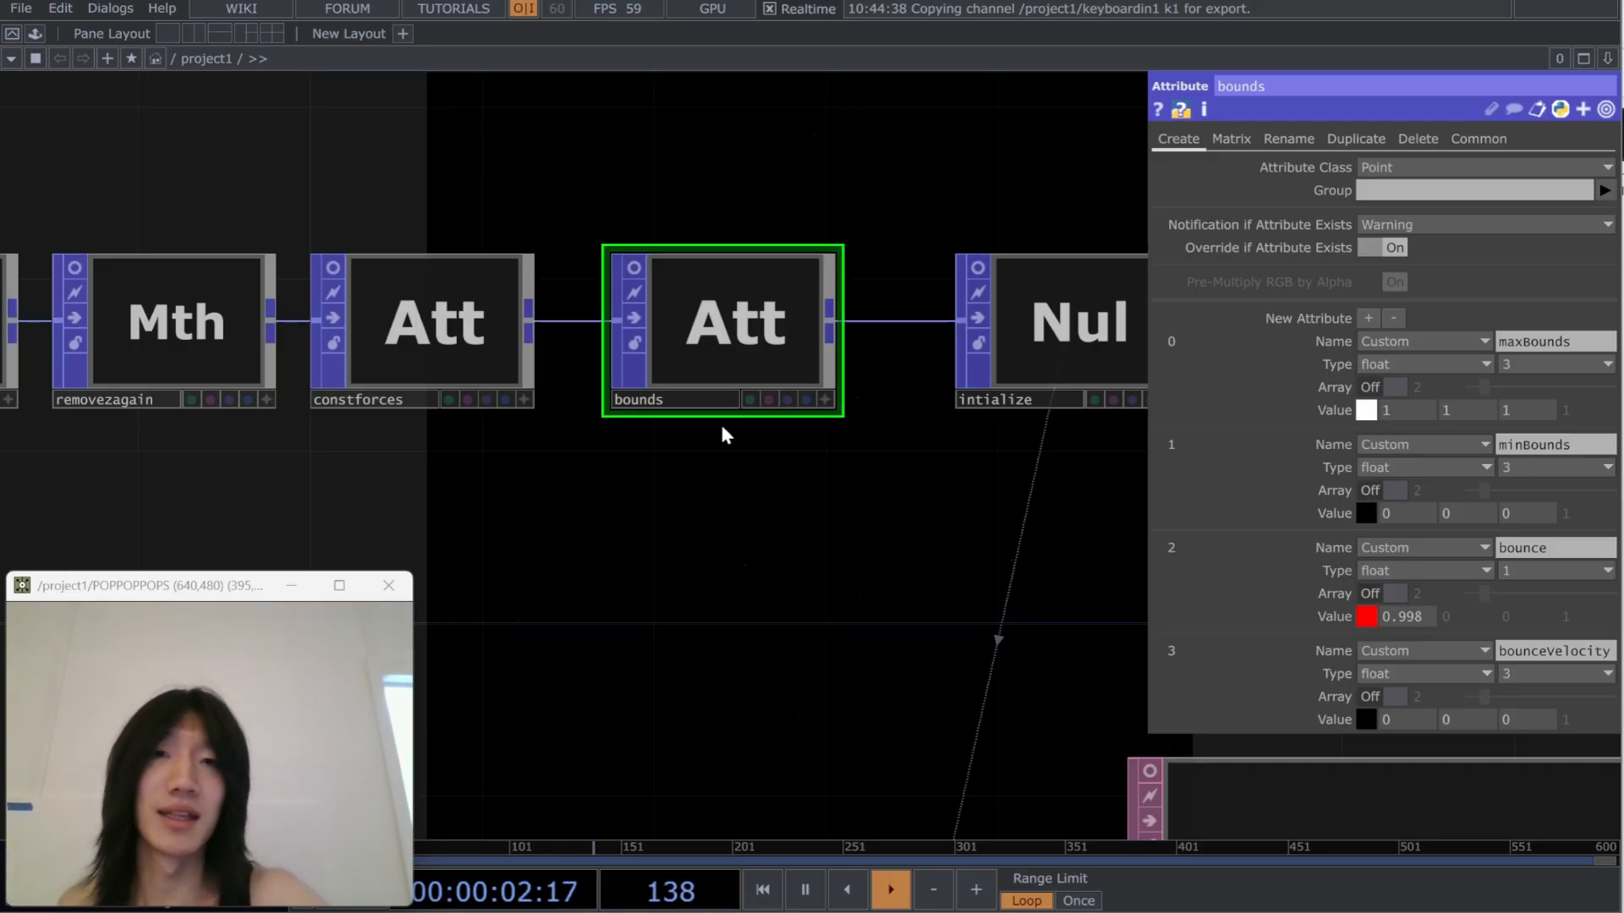
Review the whole operator chain, from the renamed setup POPs through the feedback loop's Math Mix POPs to the render section
scroll(686, 566, down, 2)
scroll(685, 567, down, 2)
drag(615, 601, 1021, 557)
drag(839, 597, 419, 563)
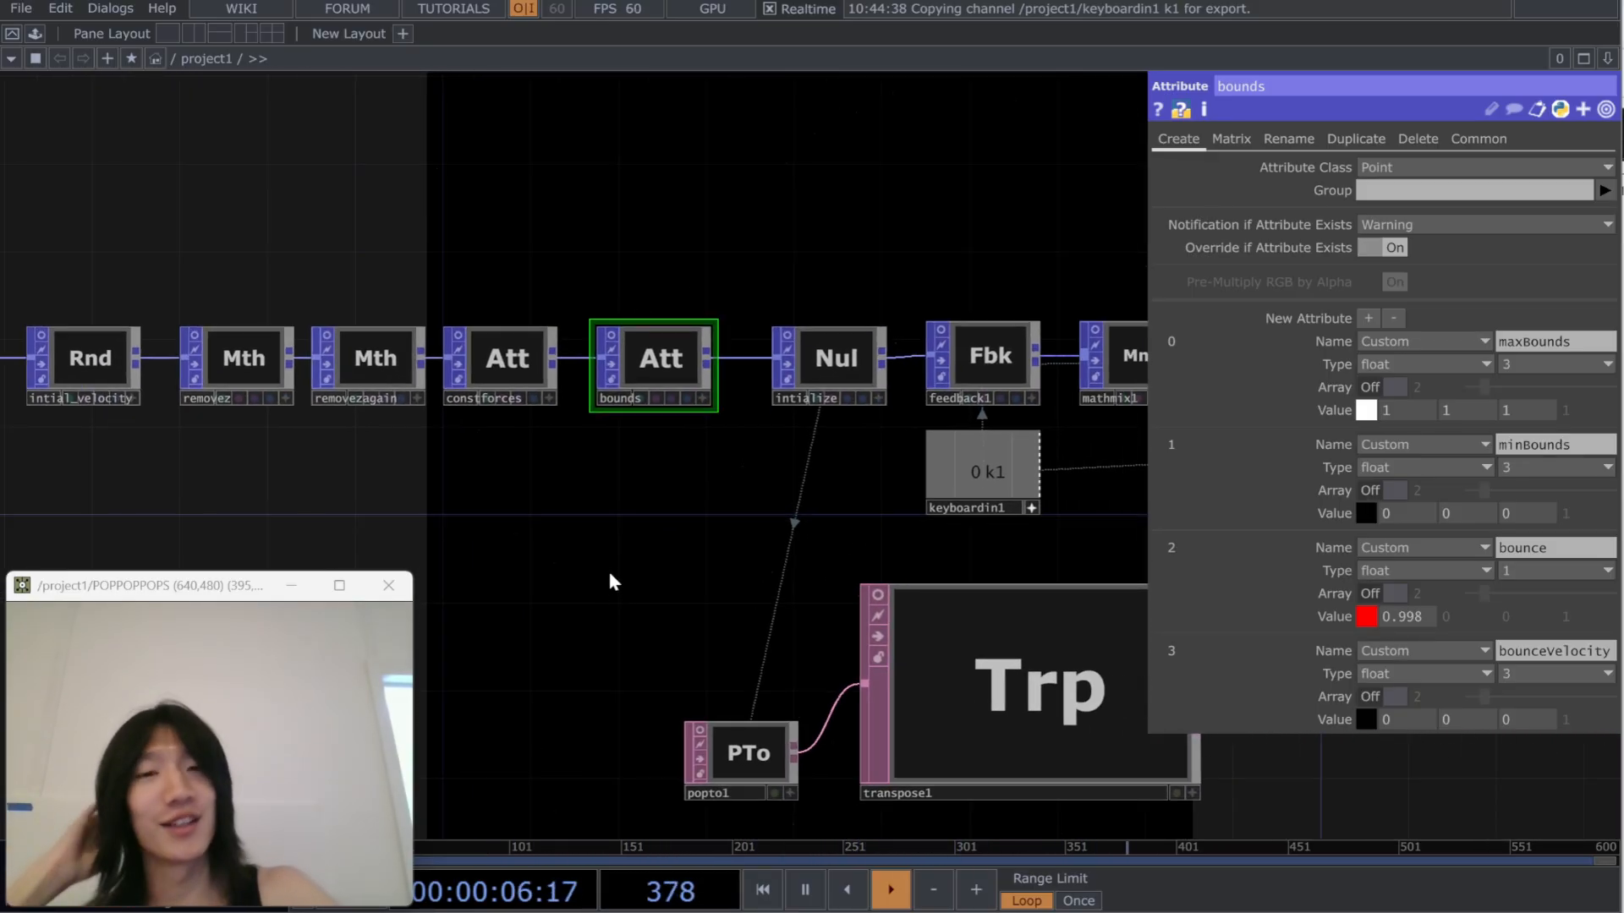
drag(589, 570, 576, 573)
scroll(241, 457, down, 4)
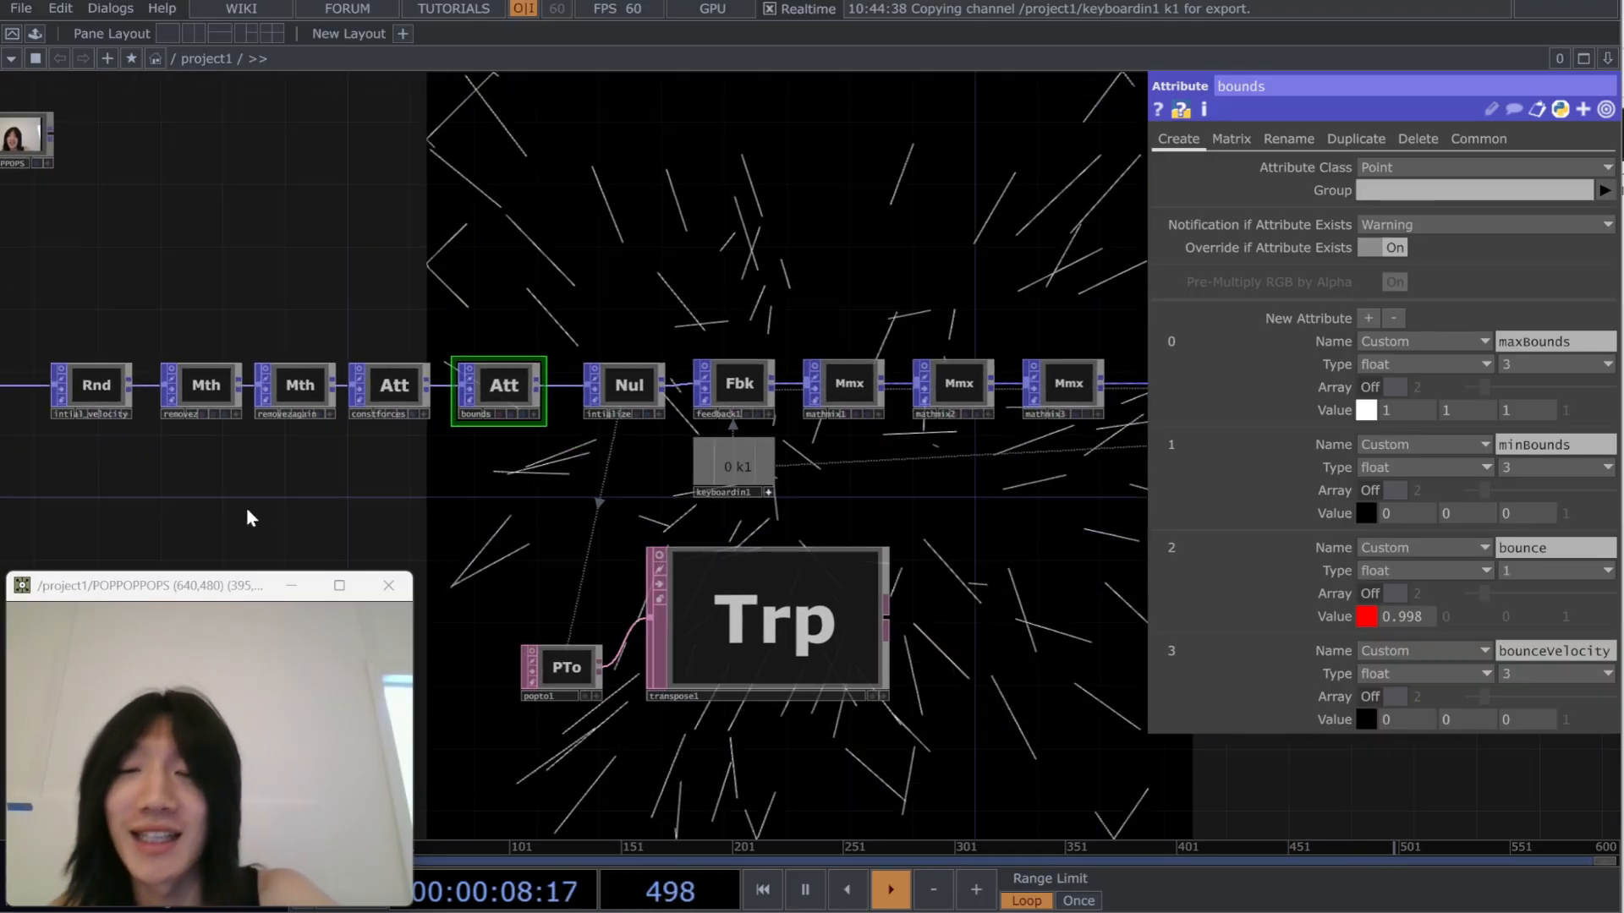
scroll(424, 515, down, 2)
drag(744, 566, 634, 556)
mouse_move(906, 638)
mouse_down()
mouse_move(664, 607)
mouse_move(894, 616)
mouse_up()
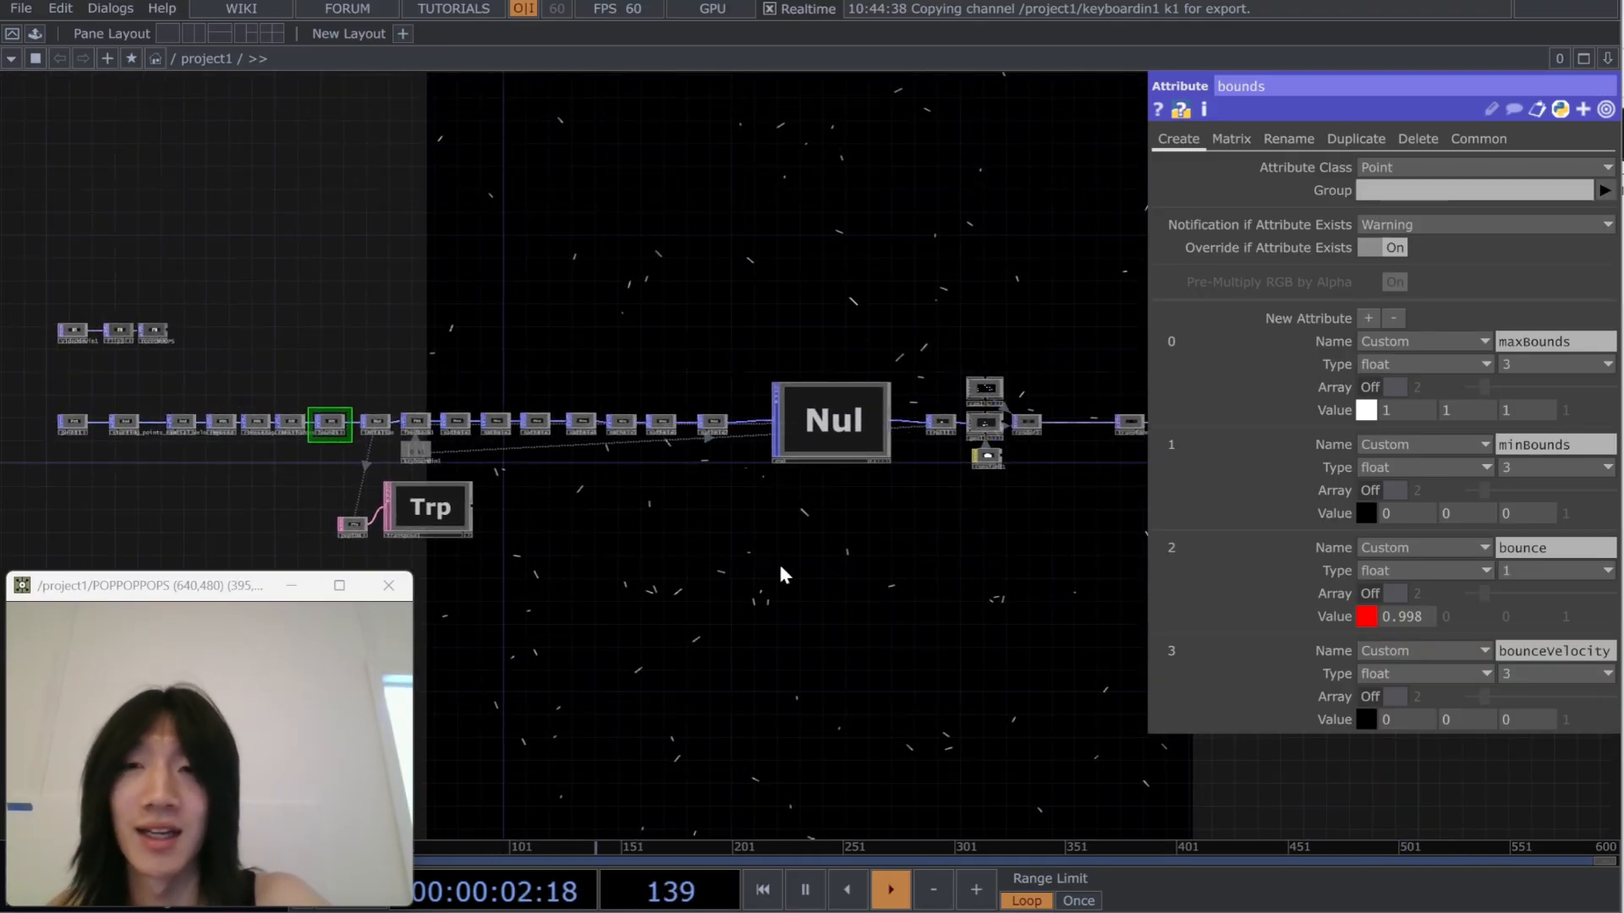
scroll(783, 572, up, 3)
drag(333, 384, 637, 422)
scroll(633, 421, up, 2)
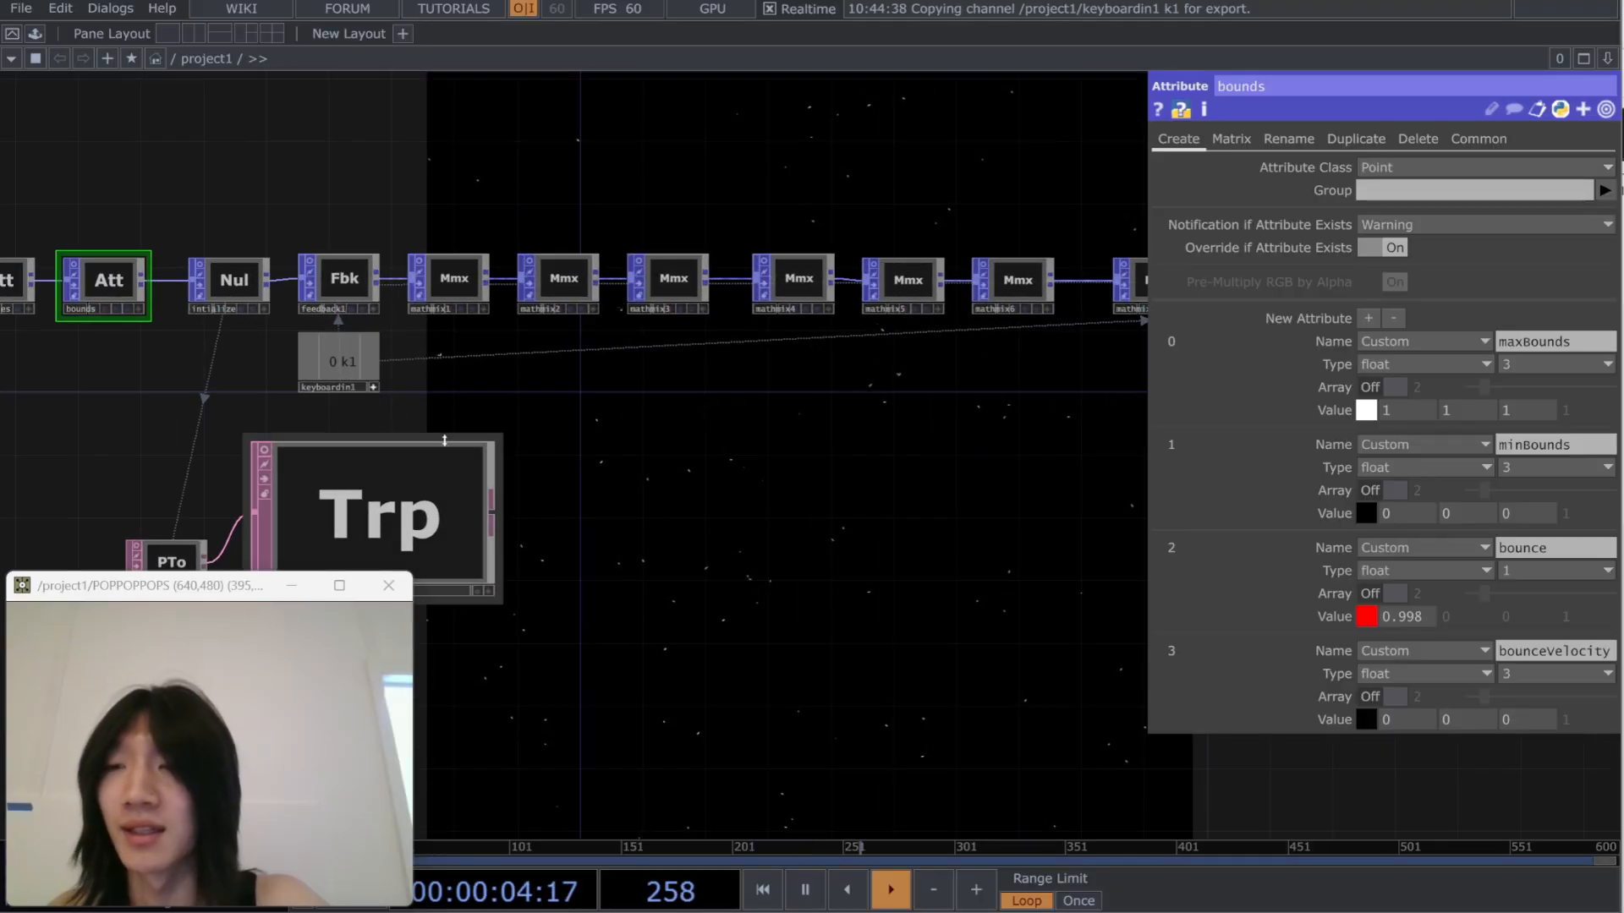
drag(746, 525, 580, 601)
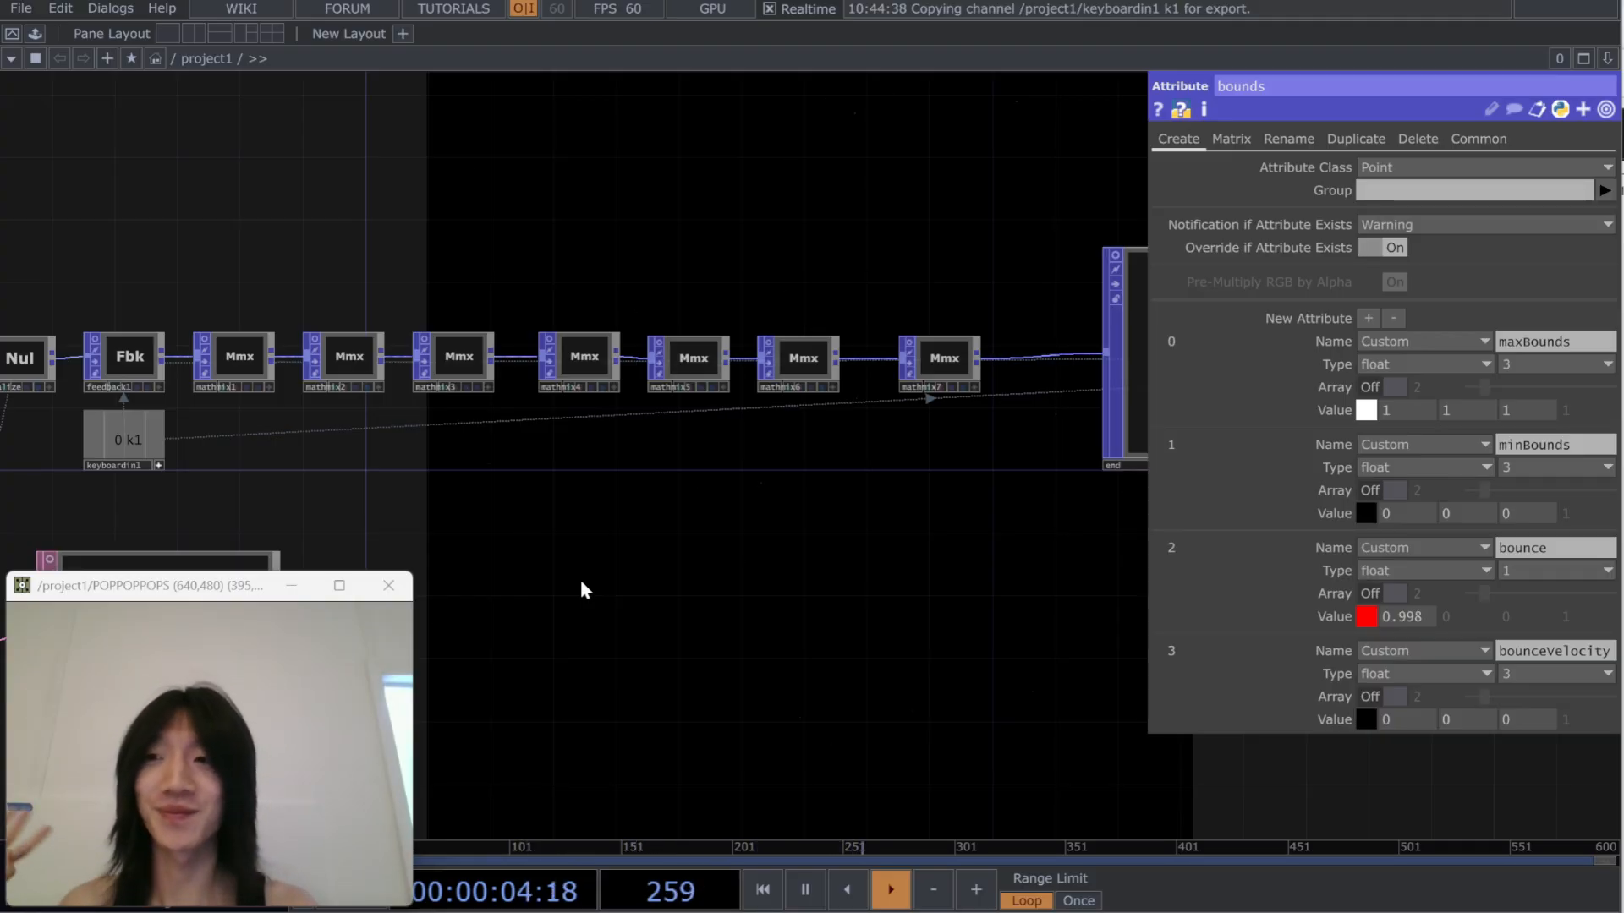
drag(669, 609, 697, 558)
scroll(697, 560, down, 3)
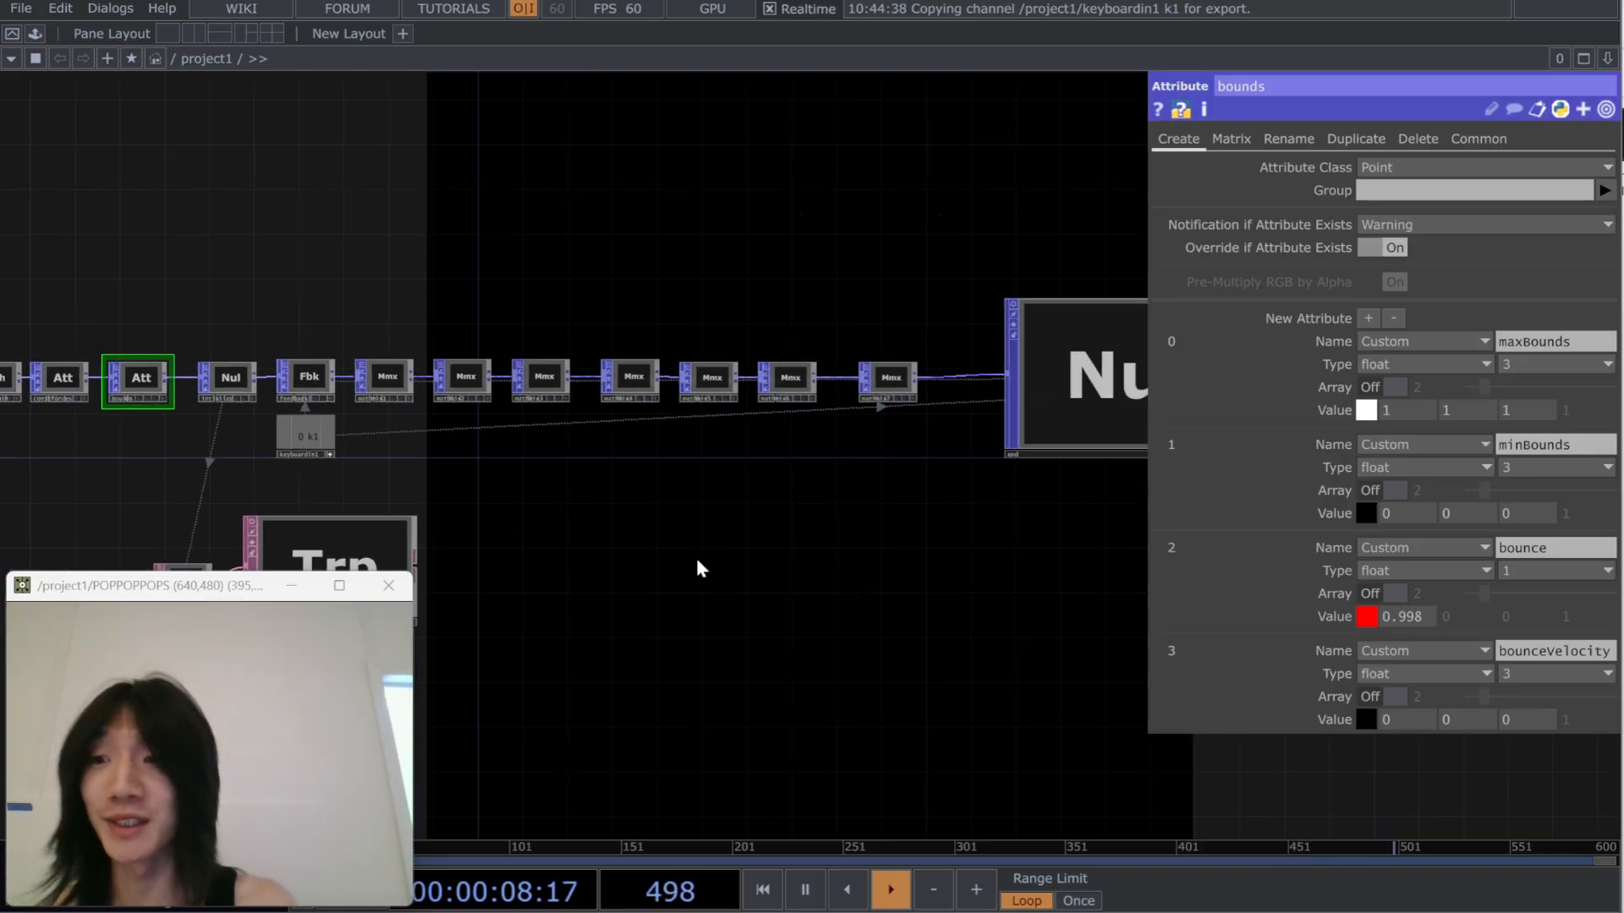